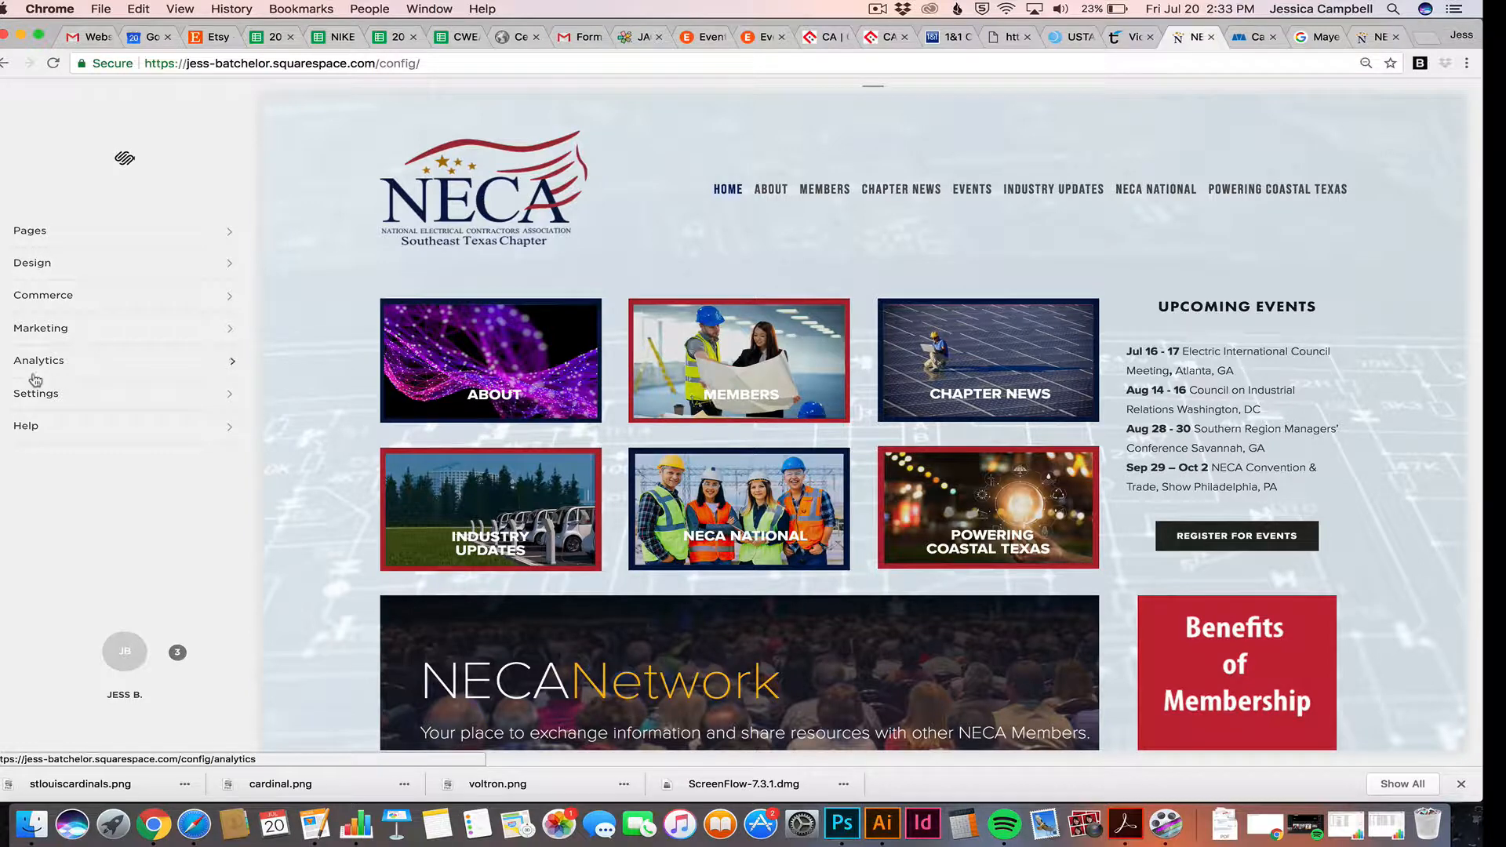
Show the site's Pages list and scroll through the Top Navigation and Not Linked pages
click(55, 234)
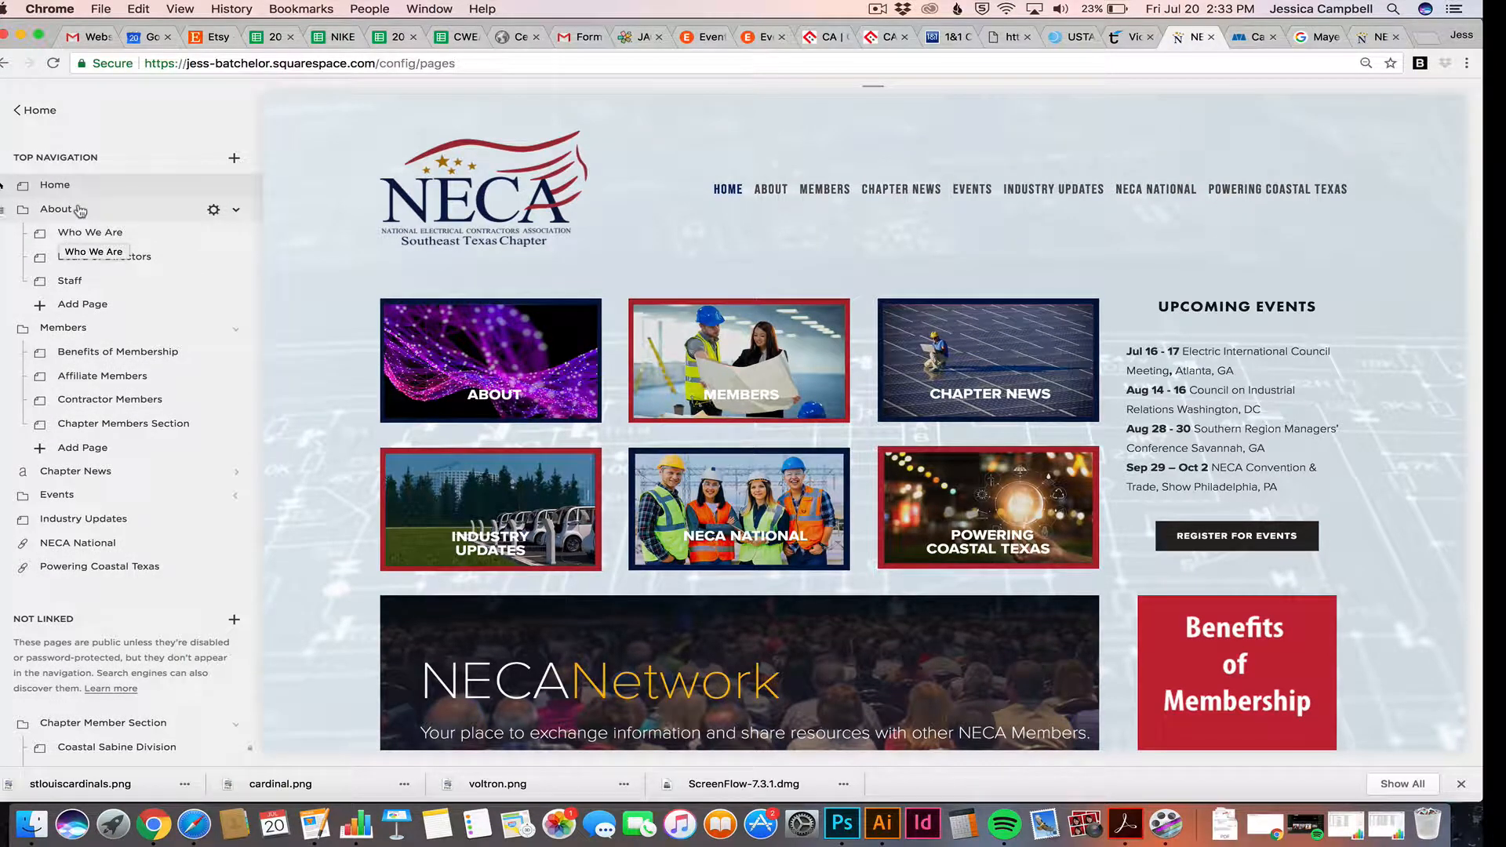
scroll(92, 237, down, 1)
scroll(91, 237, down, 6)
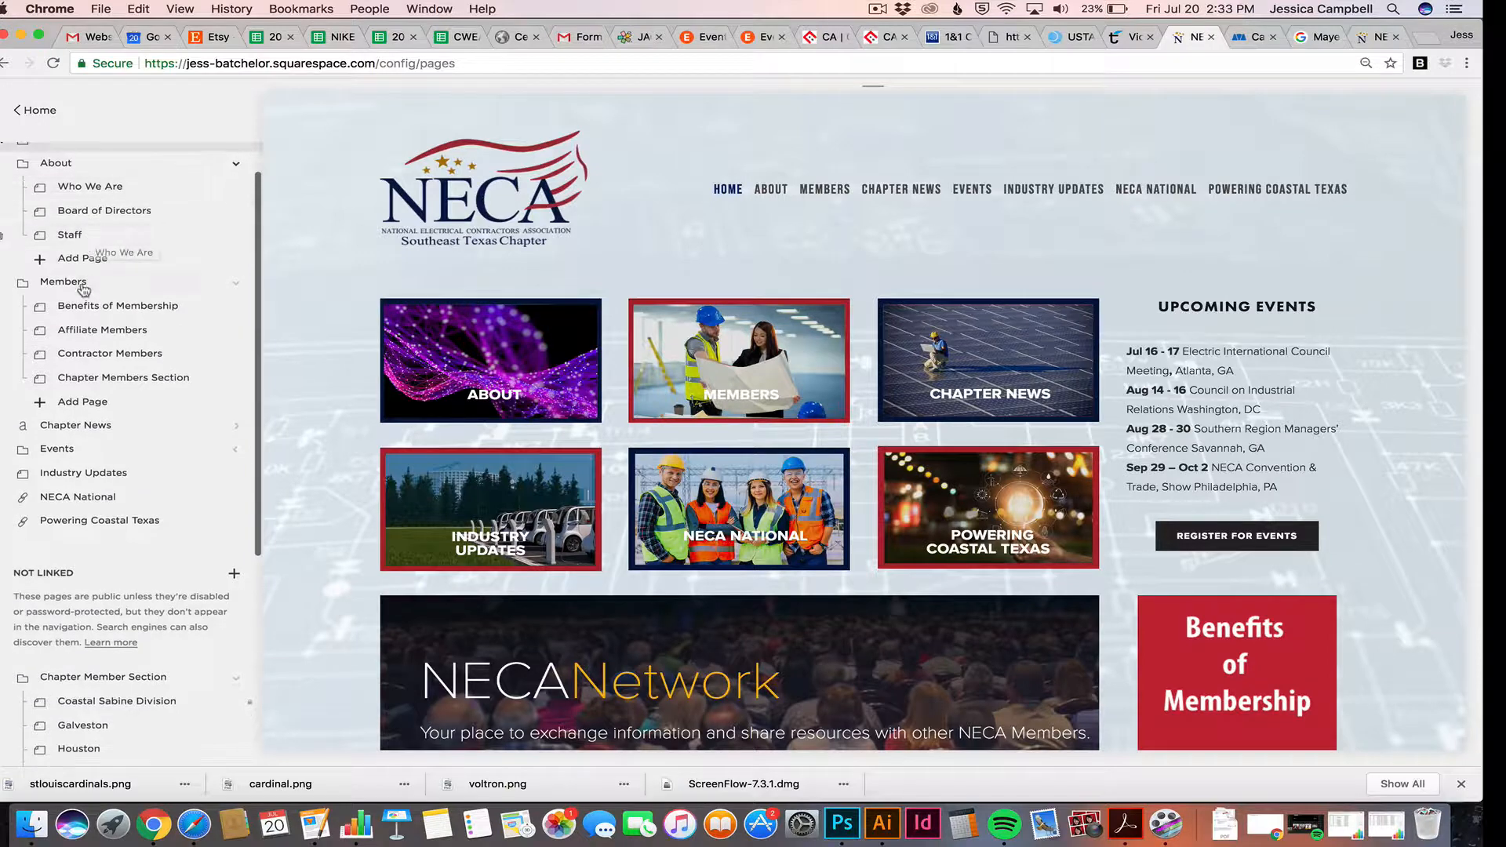
scroll(84, 291, down, 9)
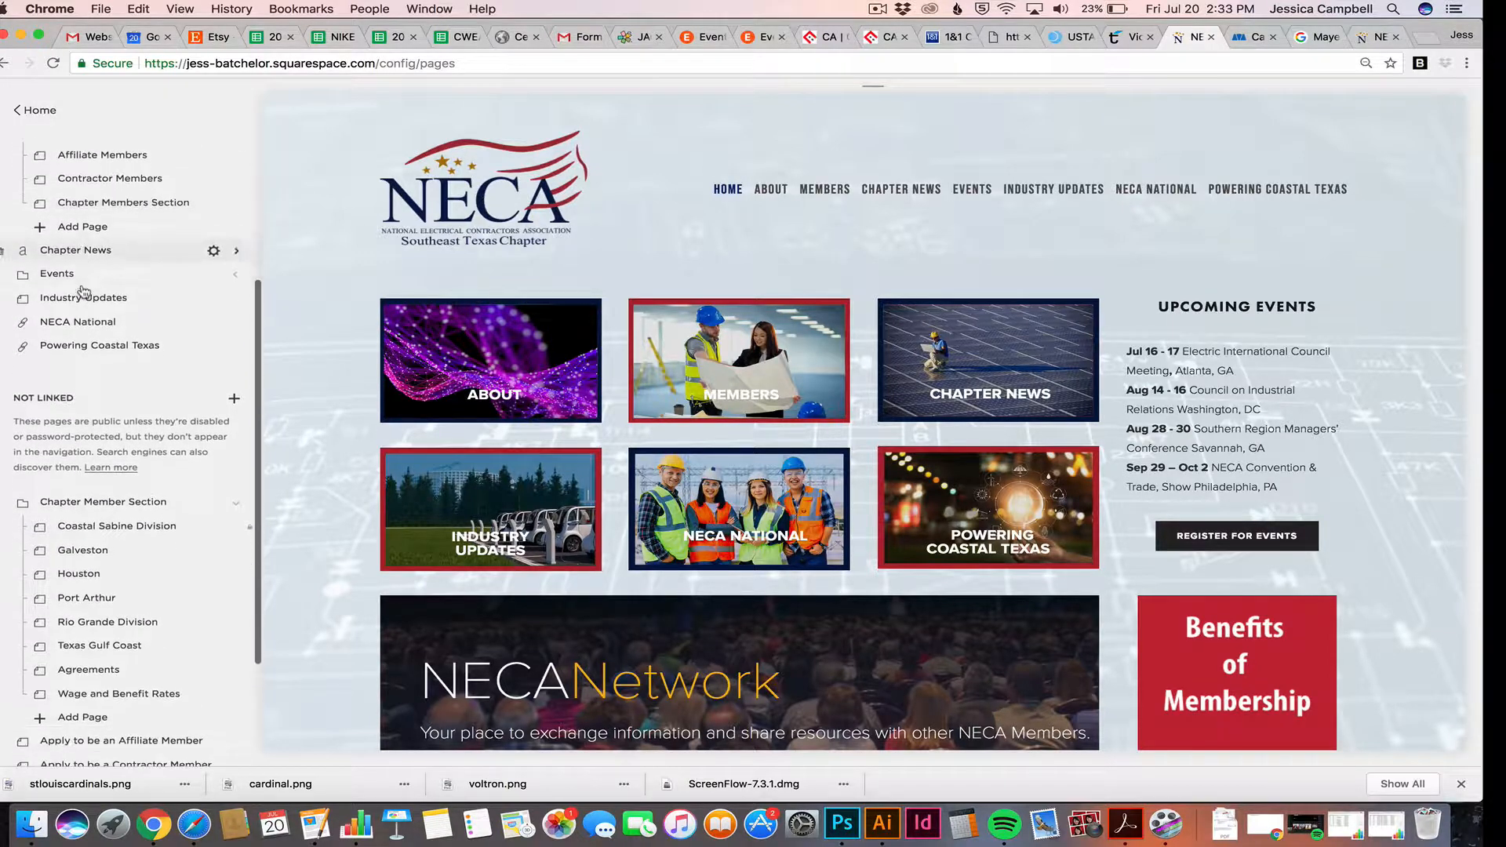
scroll(79, 472, up, 16)
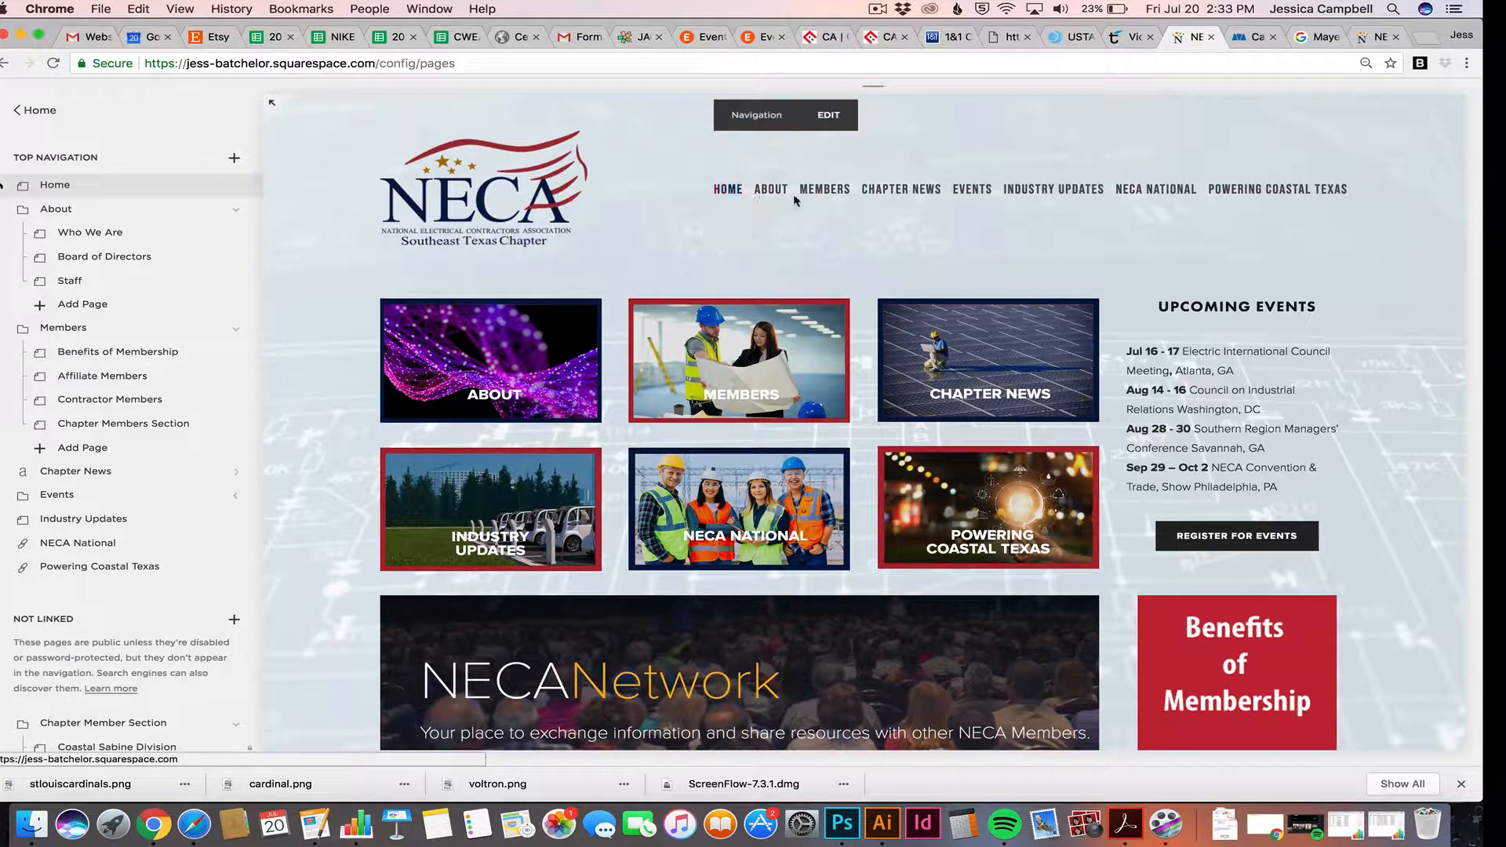
mouse_move(771, 198)
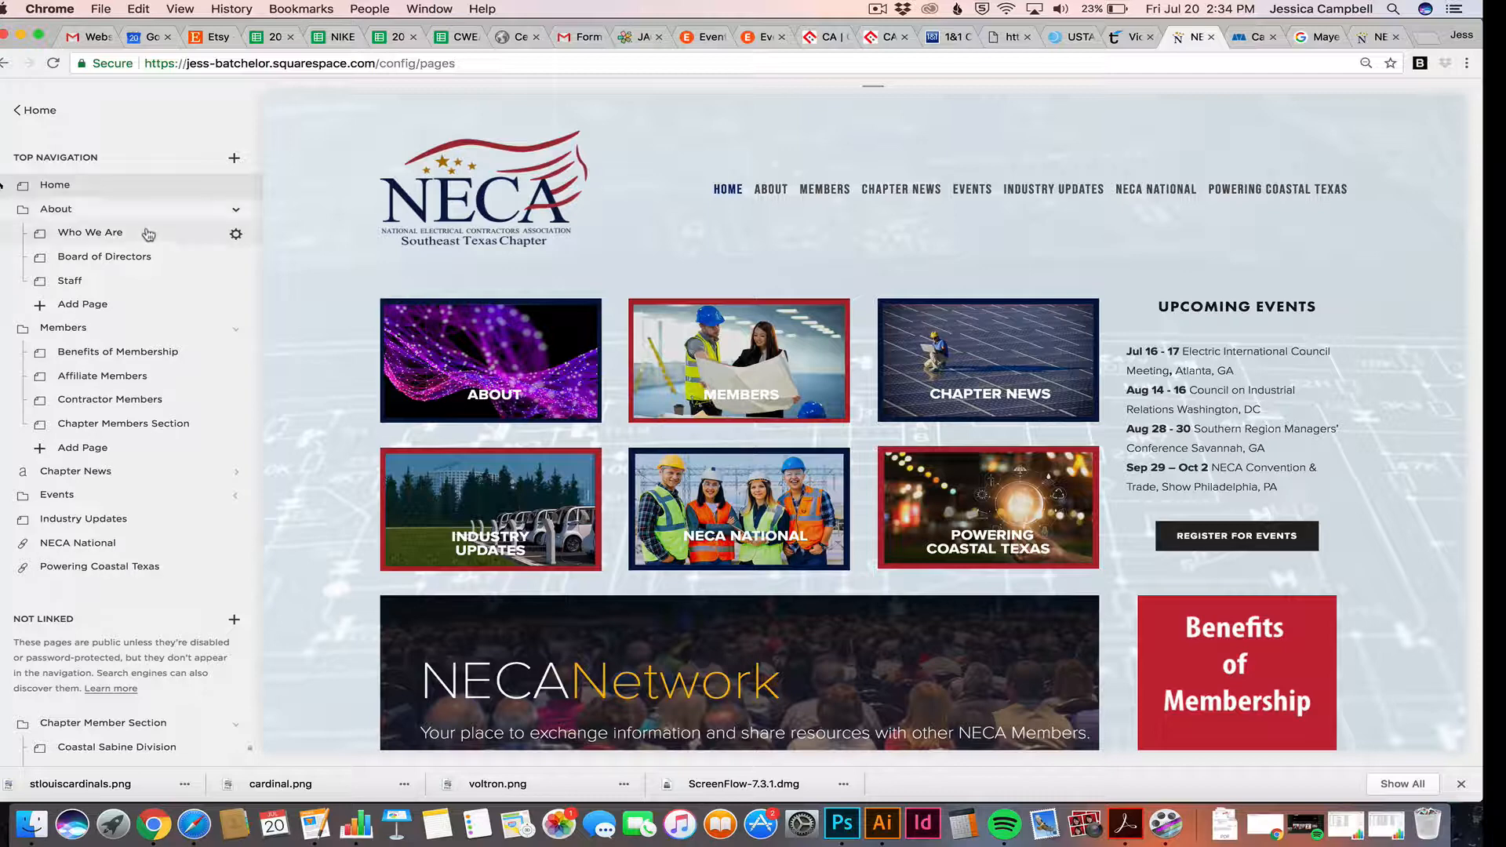
Collapse the About, Members and Events folders and scroll down to the Chapter Member Section pages
click(241, 212)
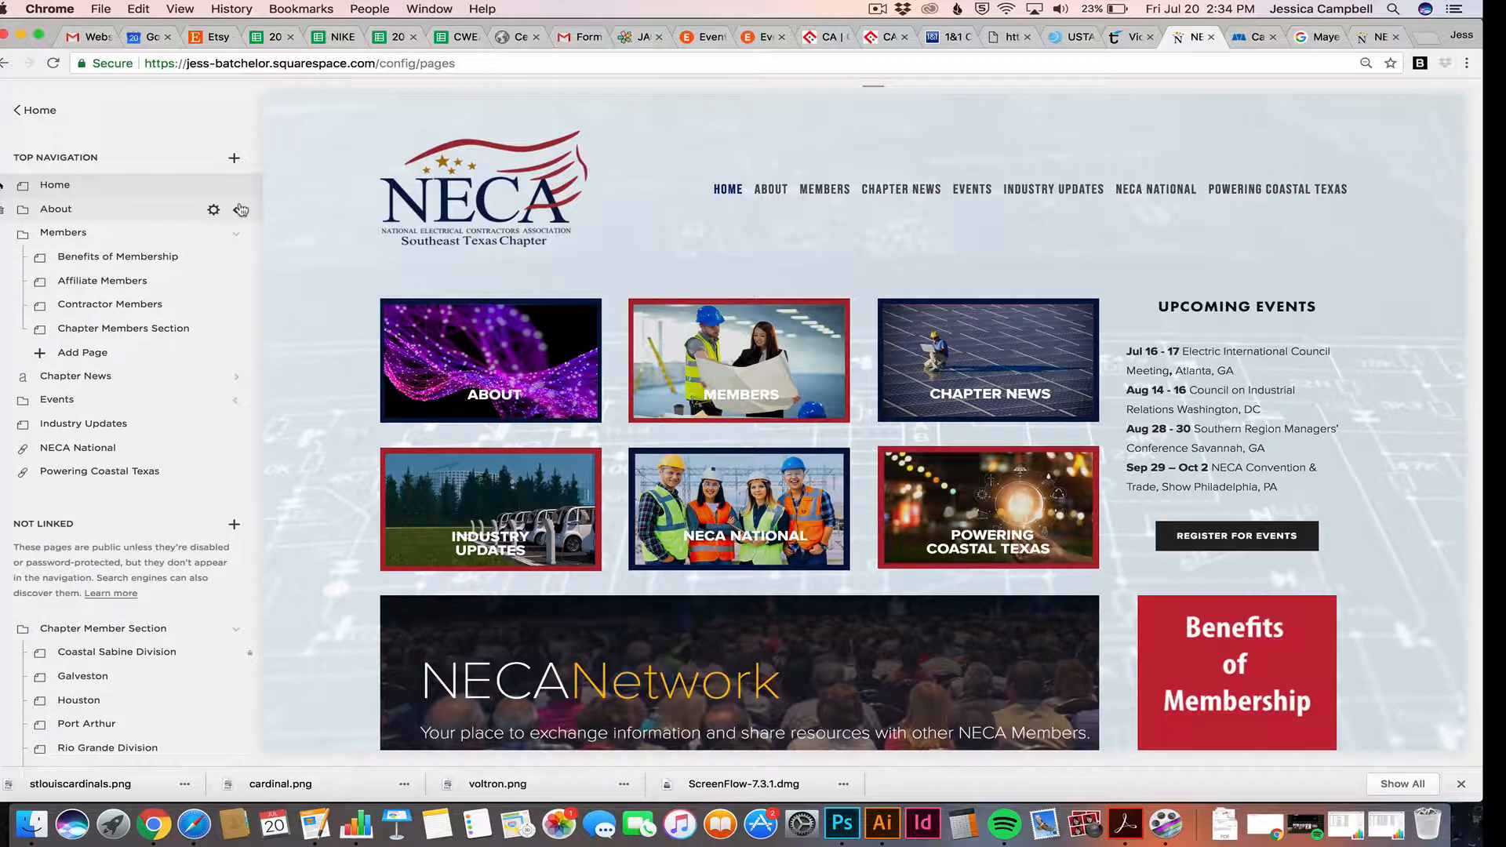
click(236, 233)
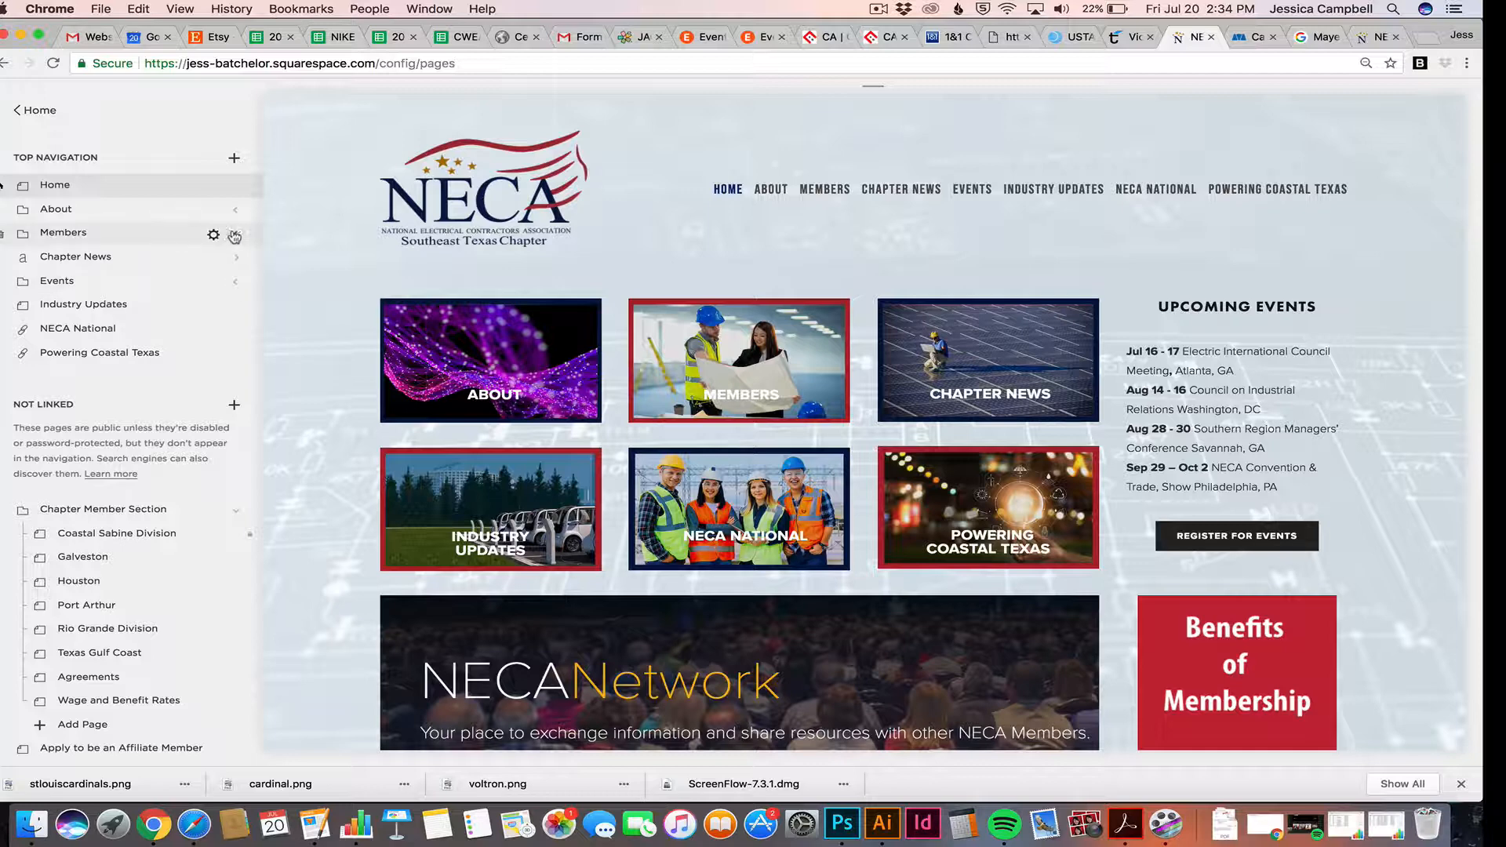
click(237, 284)
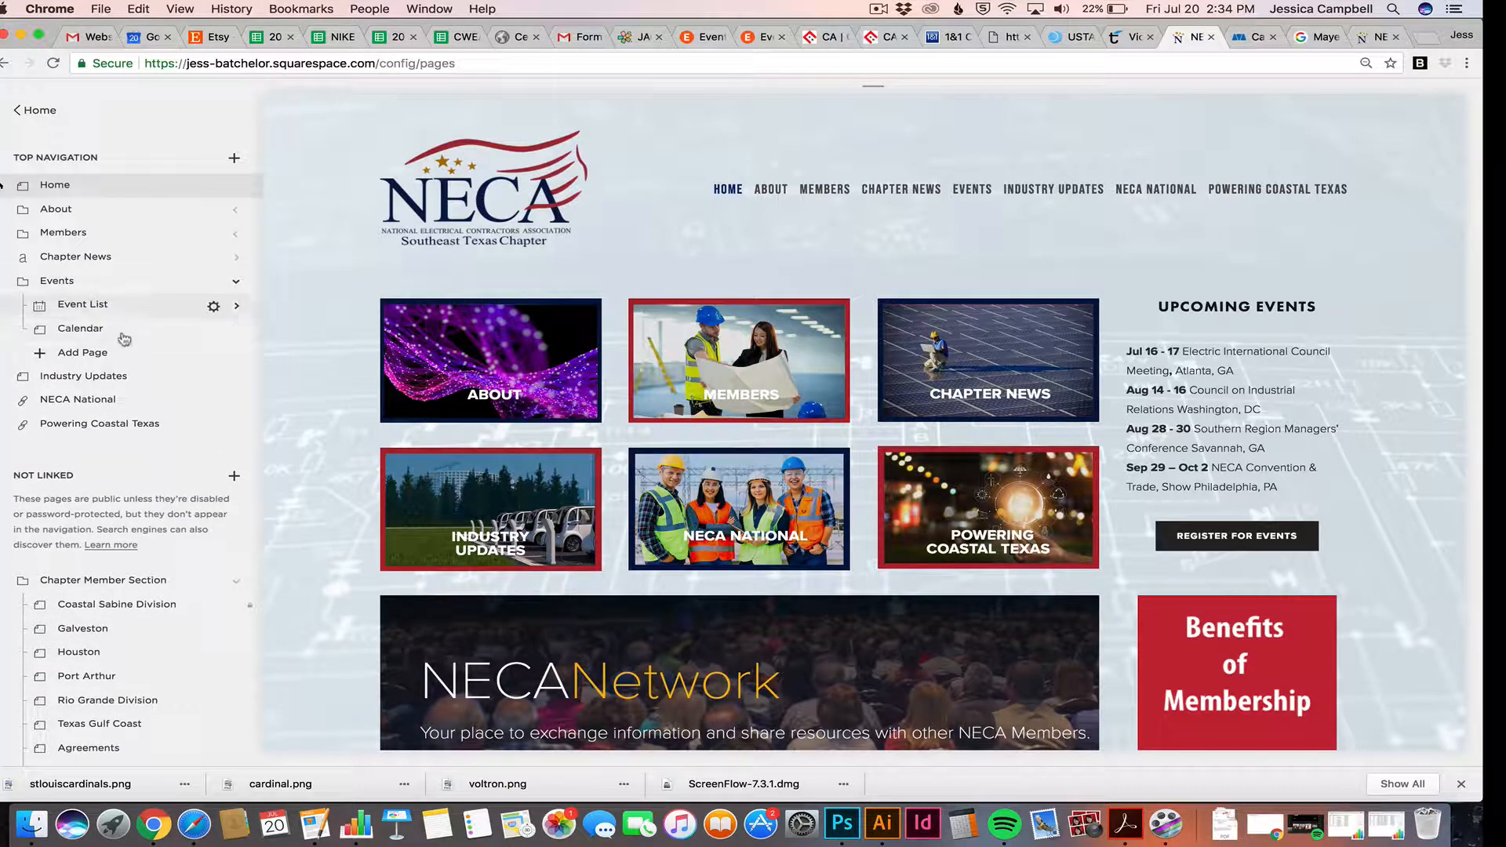
click(239, 286)
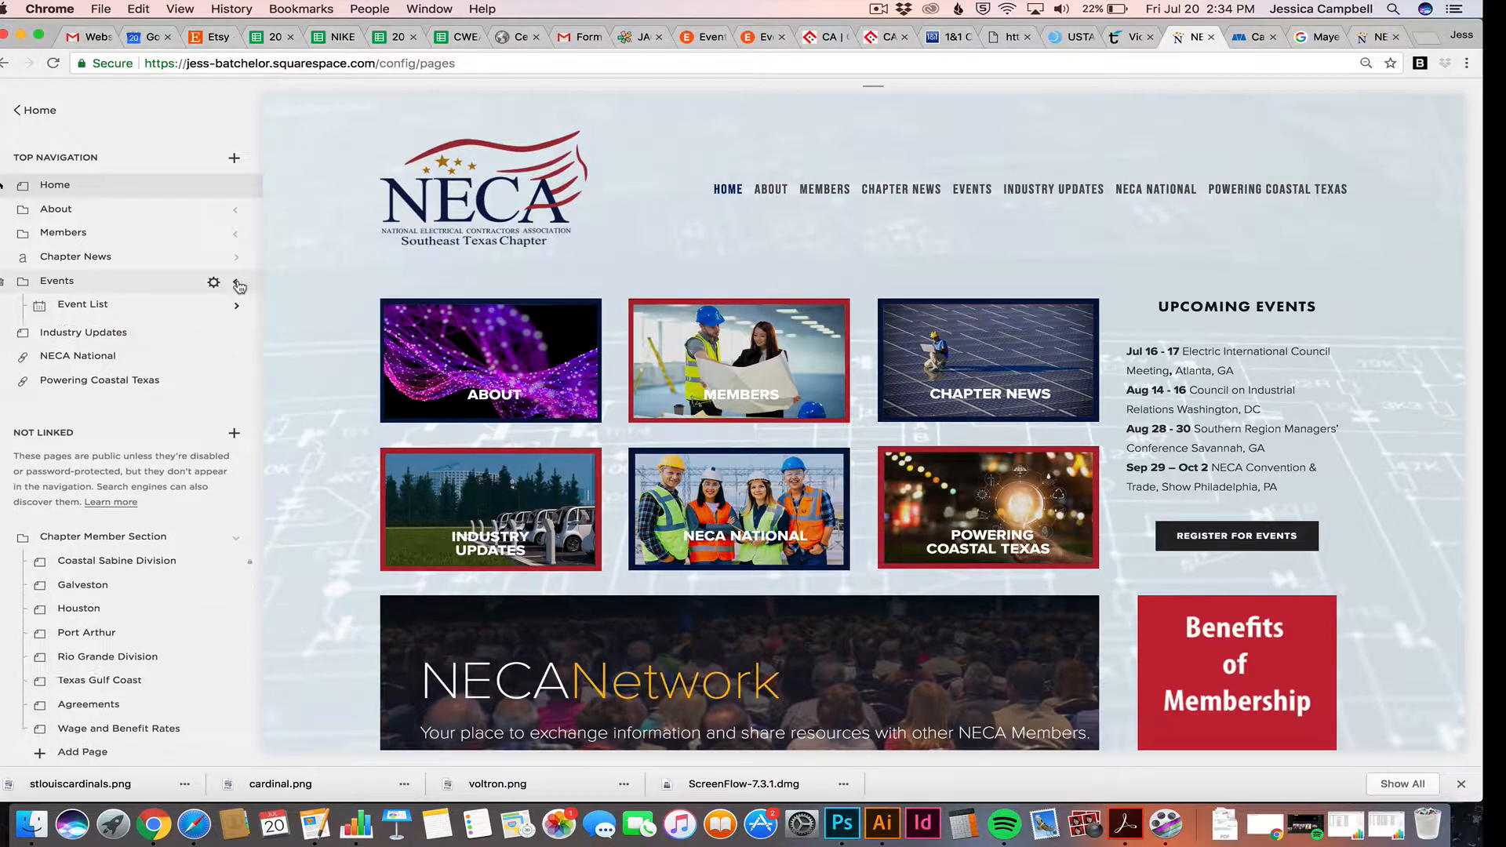
scroll(191, 313, down, 1)
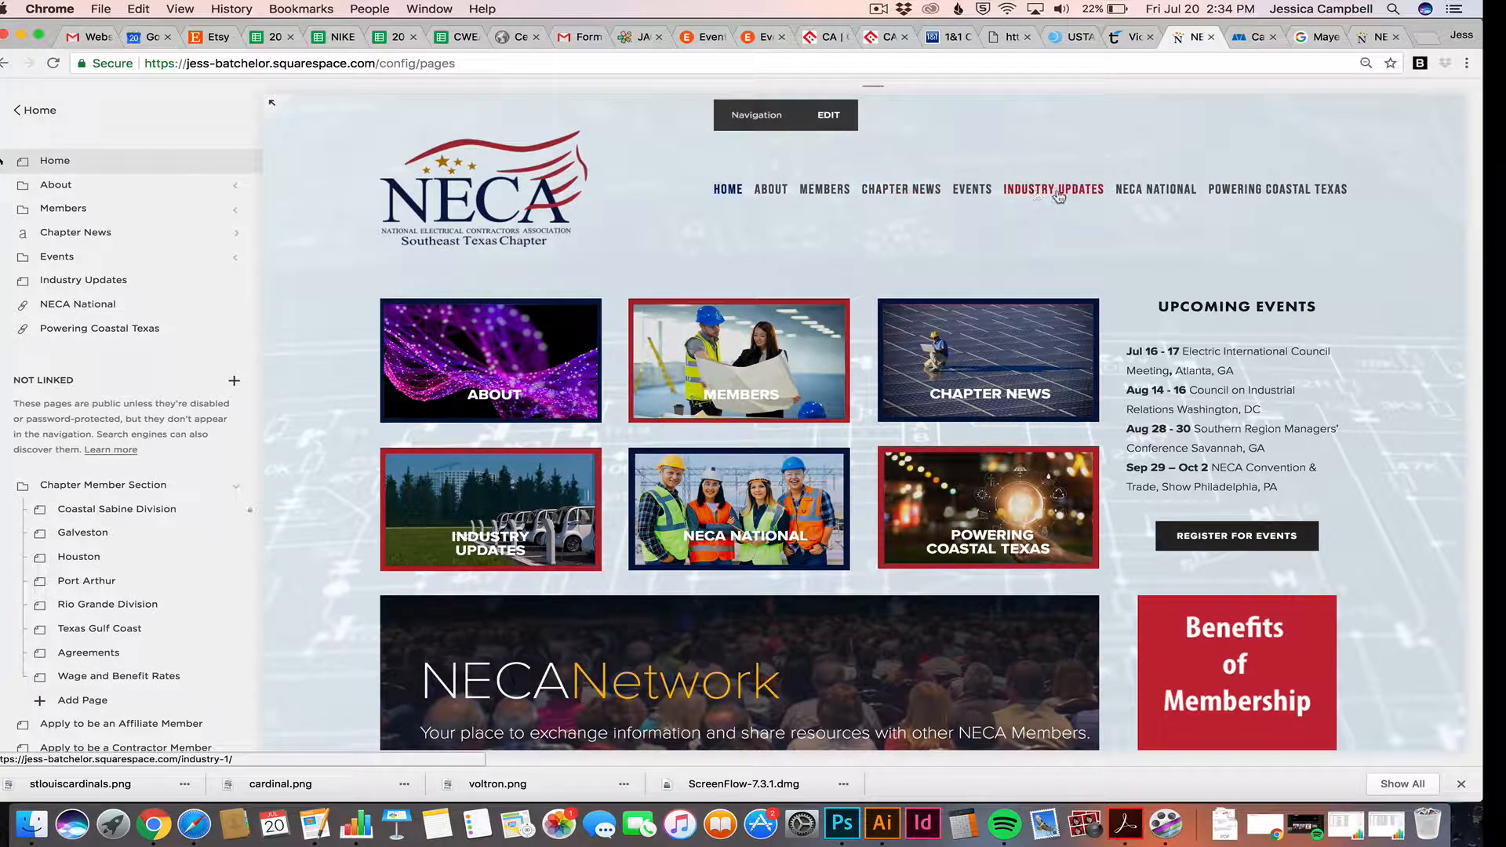
scroll(1091, 190, down, 1)
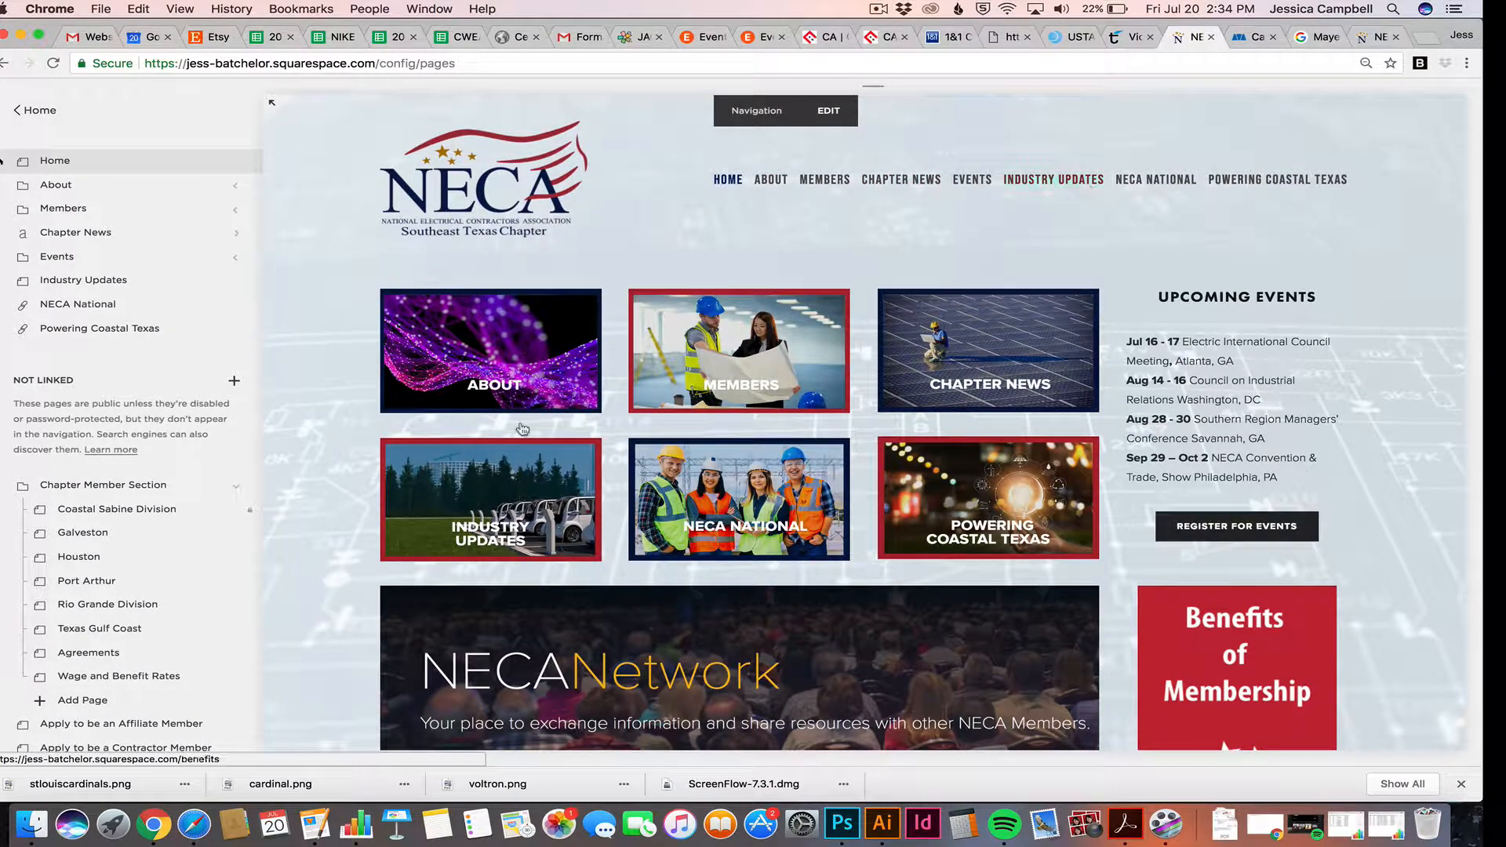
scroll(153, 451, down, 5)
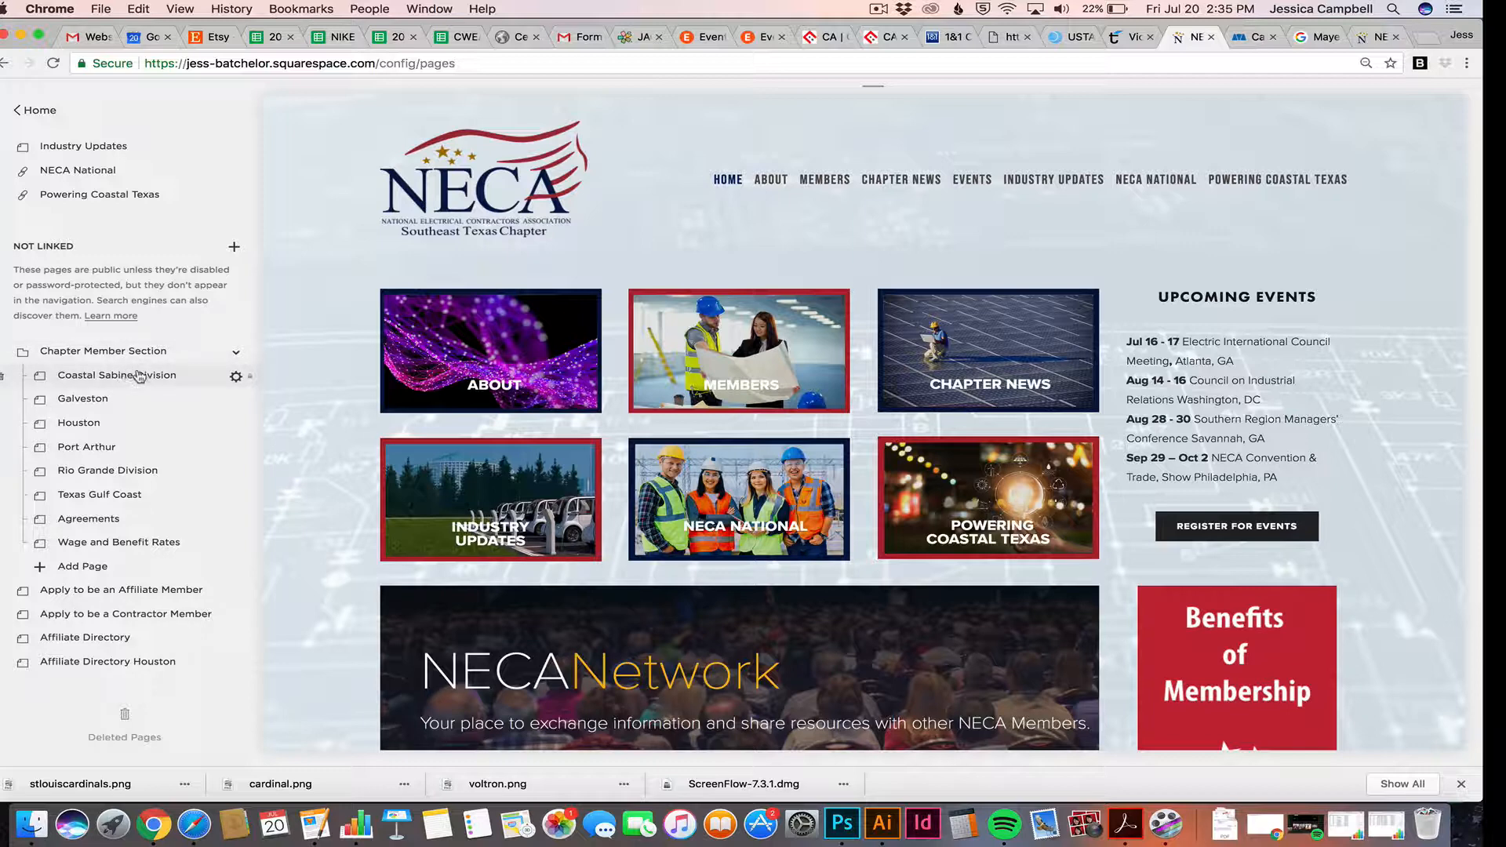
Open the Coastal Sabine Division page and scroll through its contractor directory listings
click(166, 377)
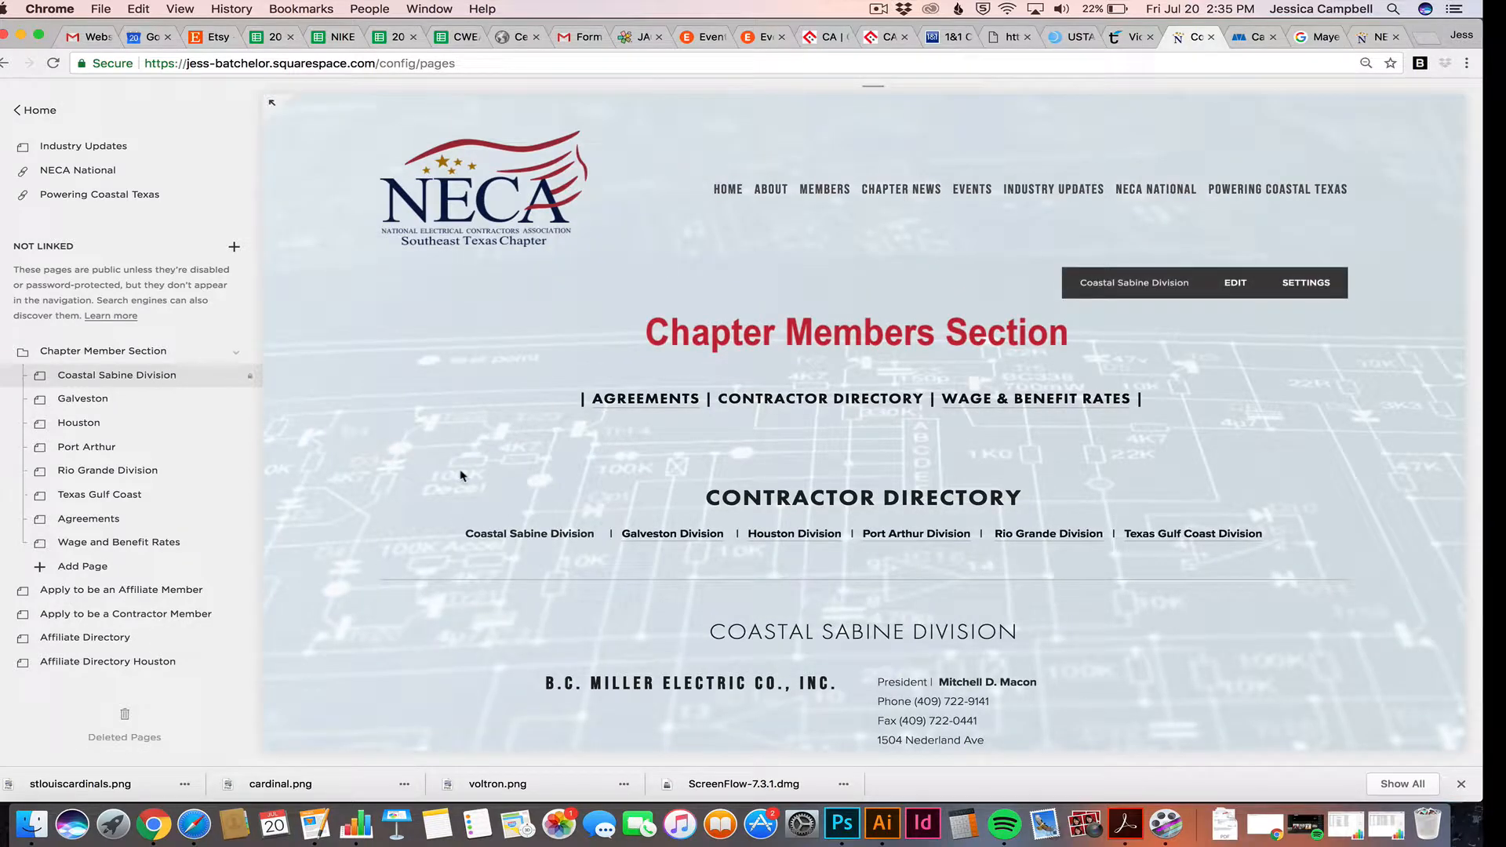
scroll(538, 475, down, 2)
scroll(538, 474, down, 3)
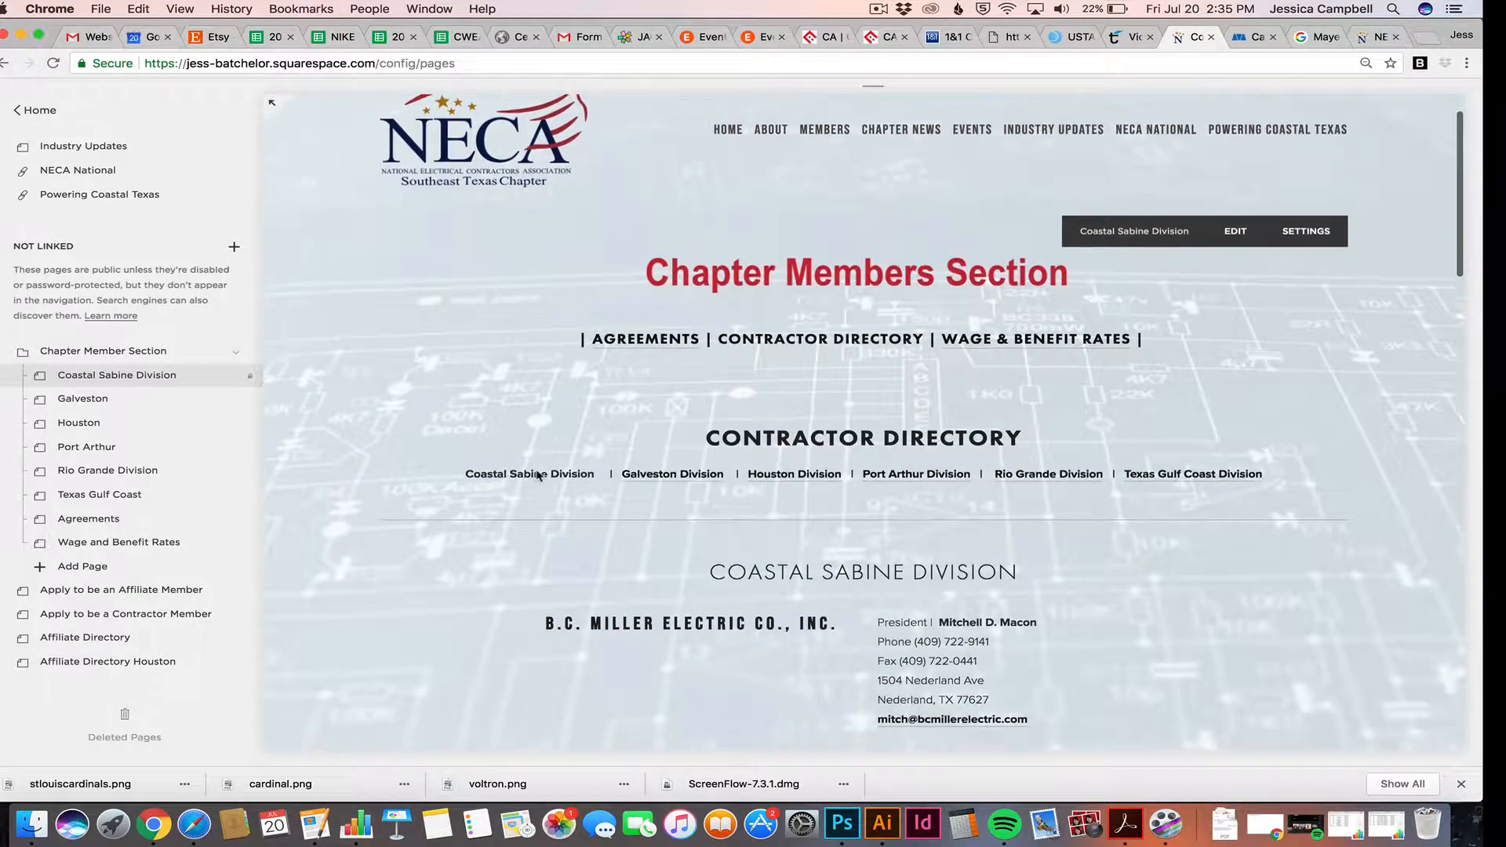
scroll(538, 475, down, 4)
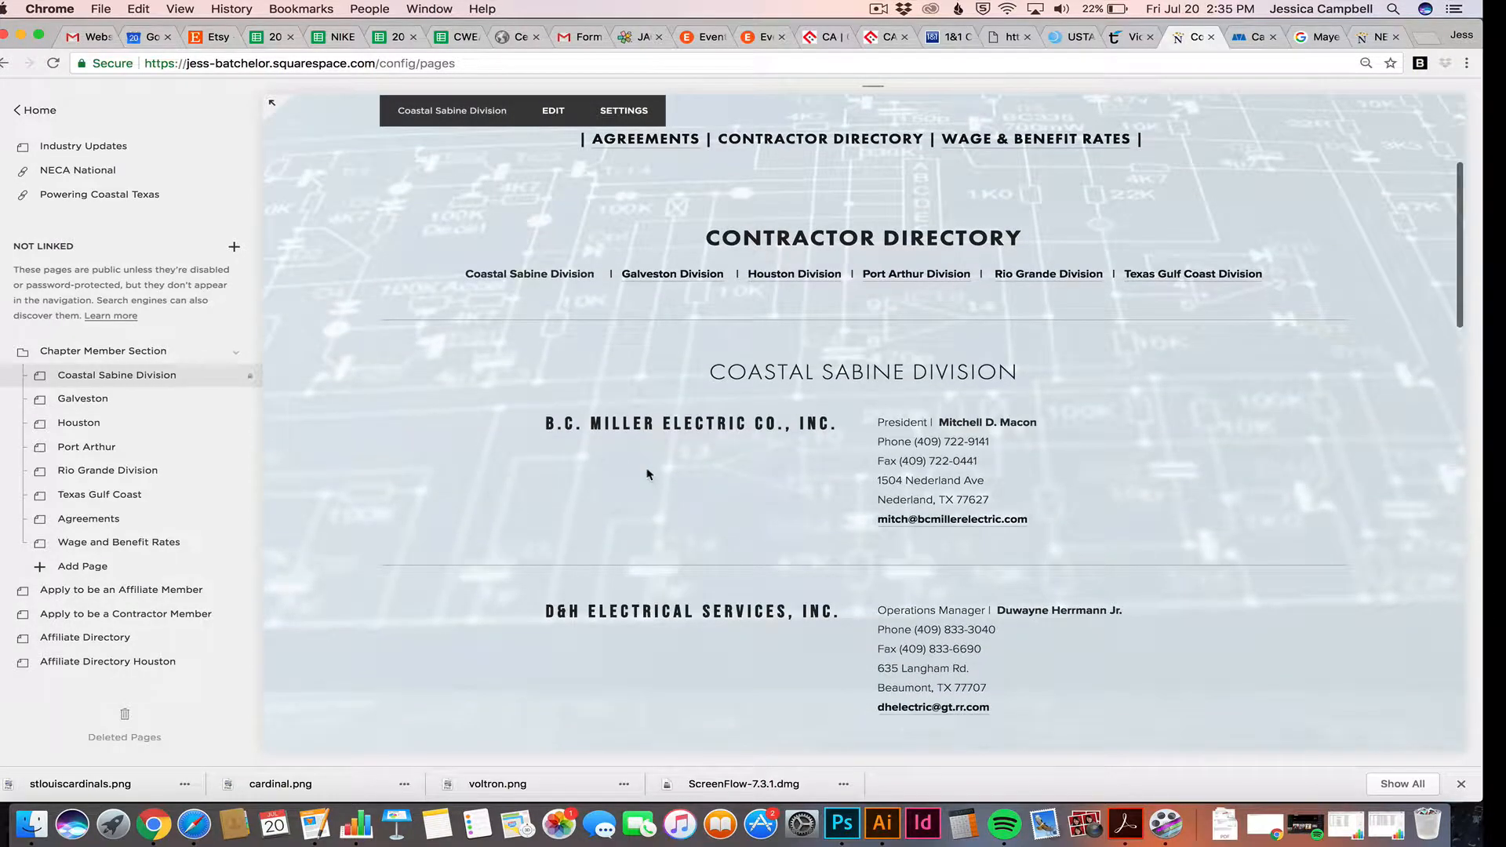
scroll(648, 473, up, 5)
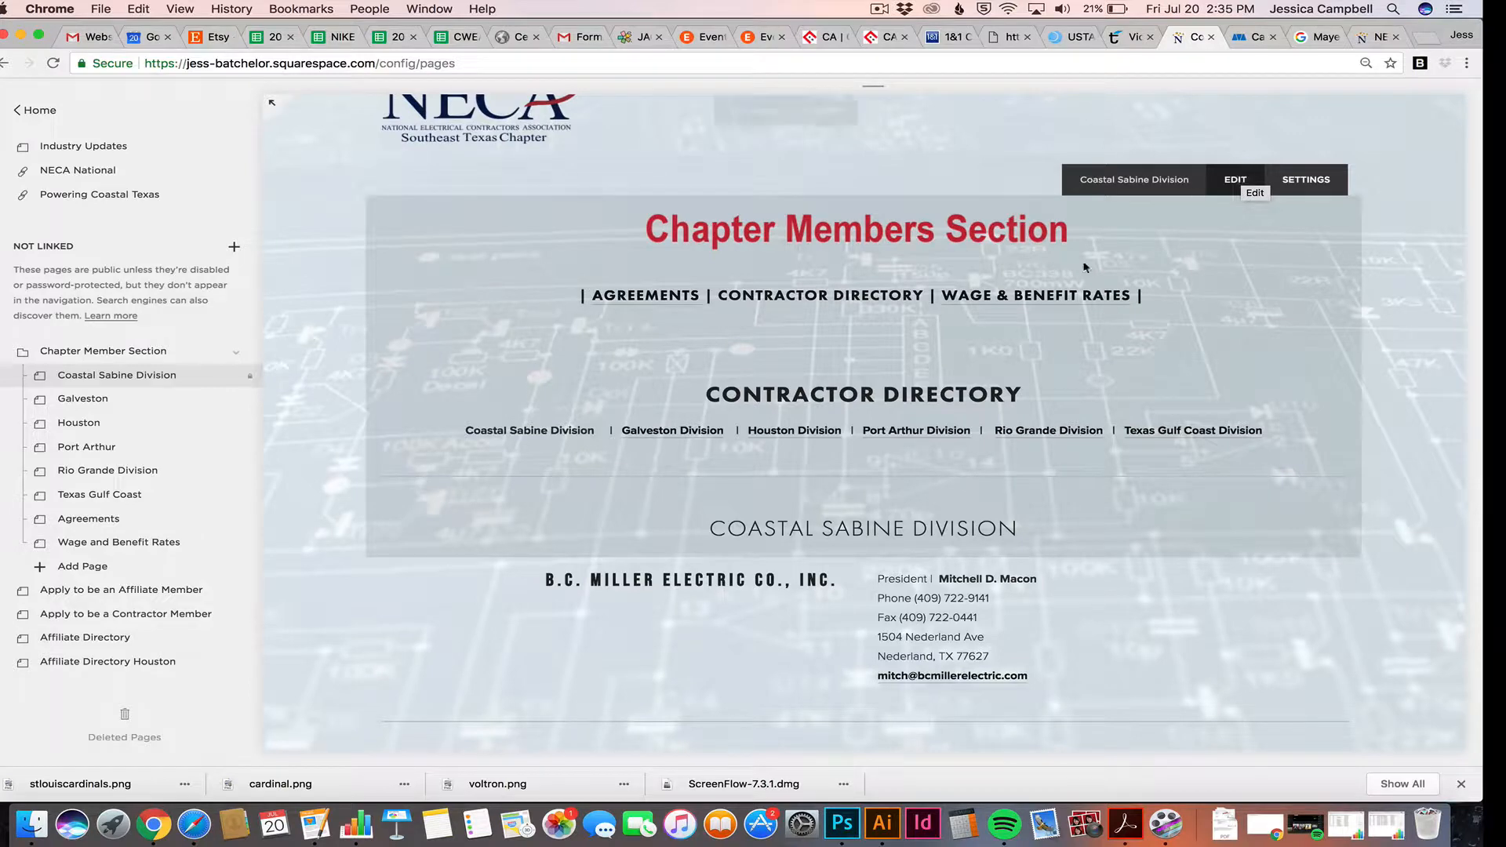
scroll(861, 475, down, 3)
scroll(860, 475, down, 2)
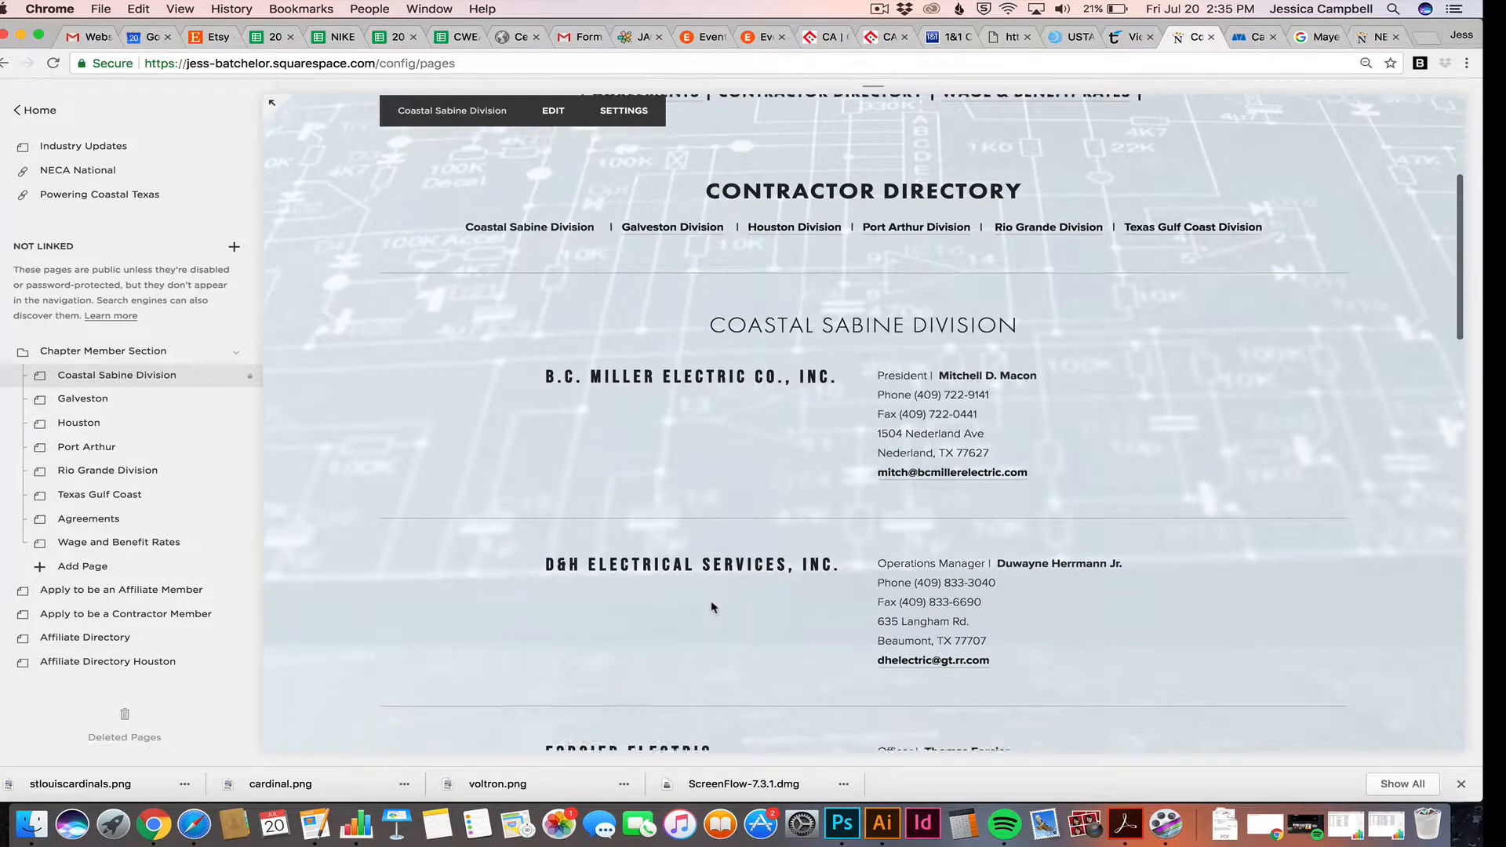
scroll(786, 590, down, 1)
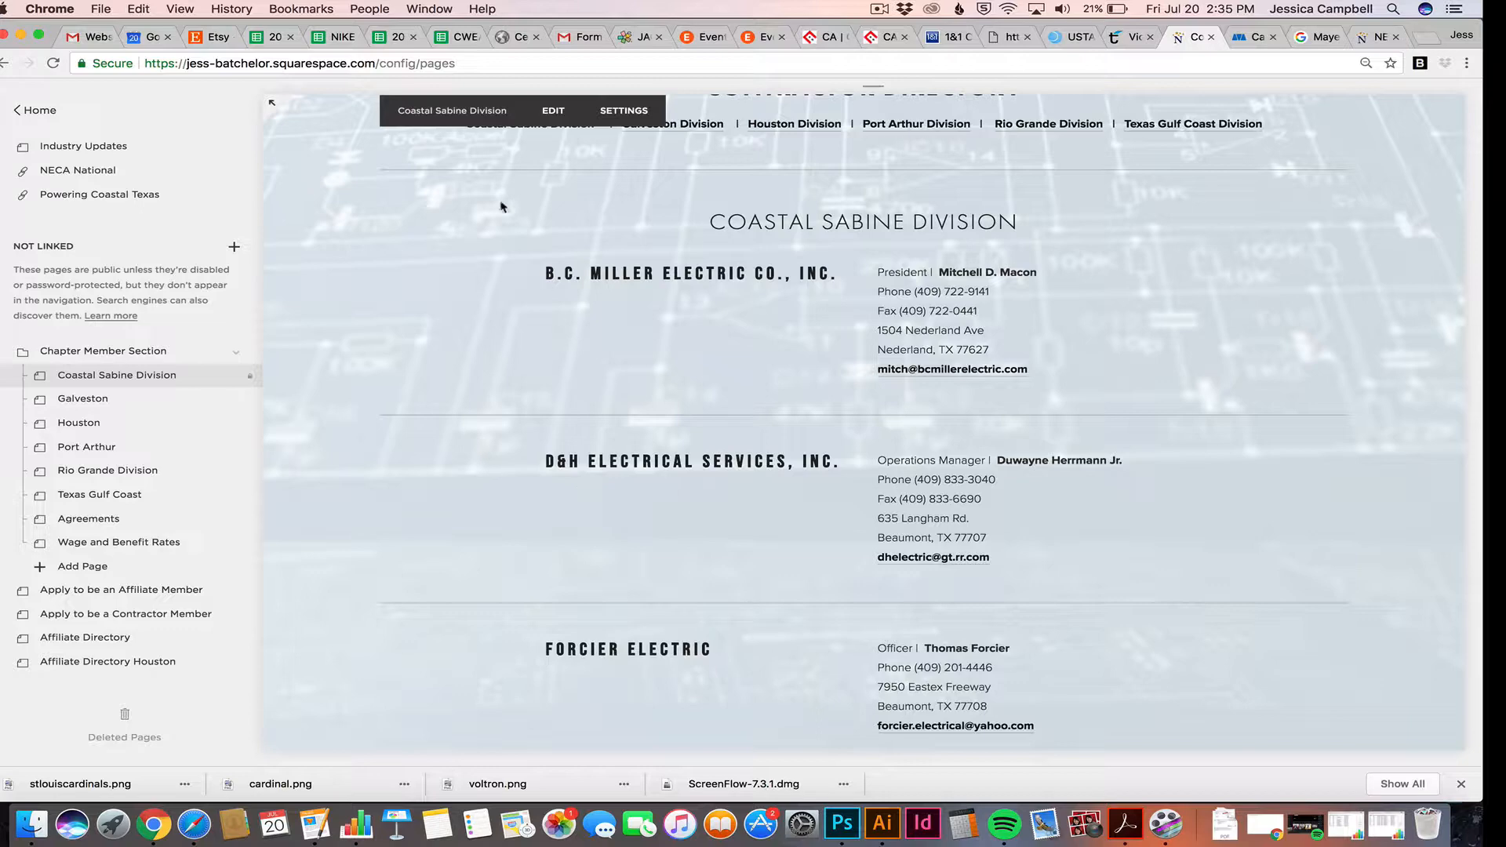
Put the Coastal Sabine Division page in edit mode, review its listings, then bring up the Mayer notes in Pages
click(553, 118)
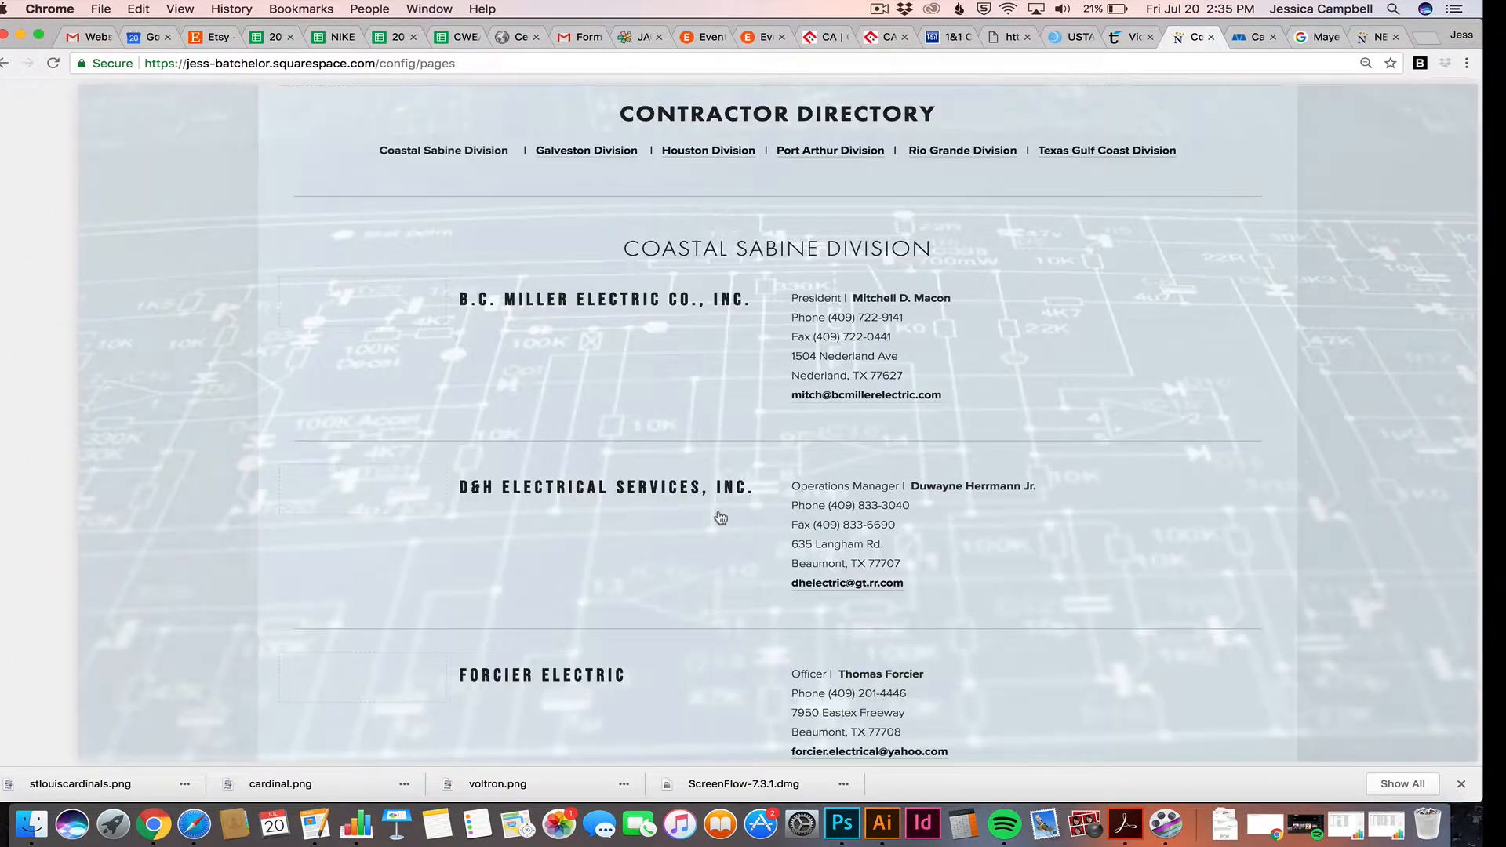
scroll(666, 434, down, 10)
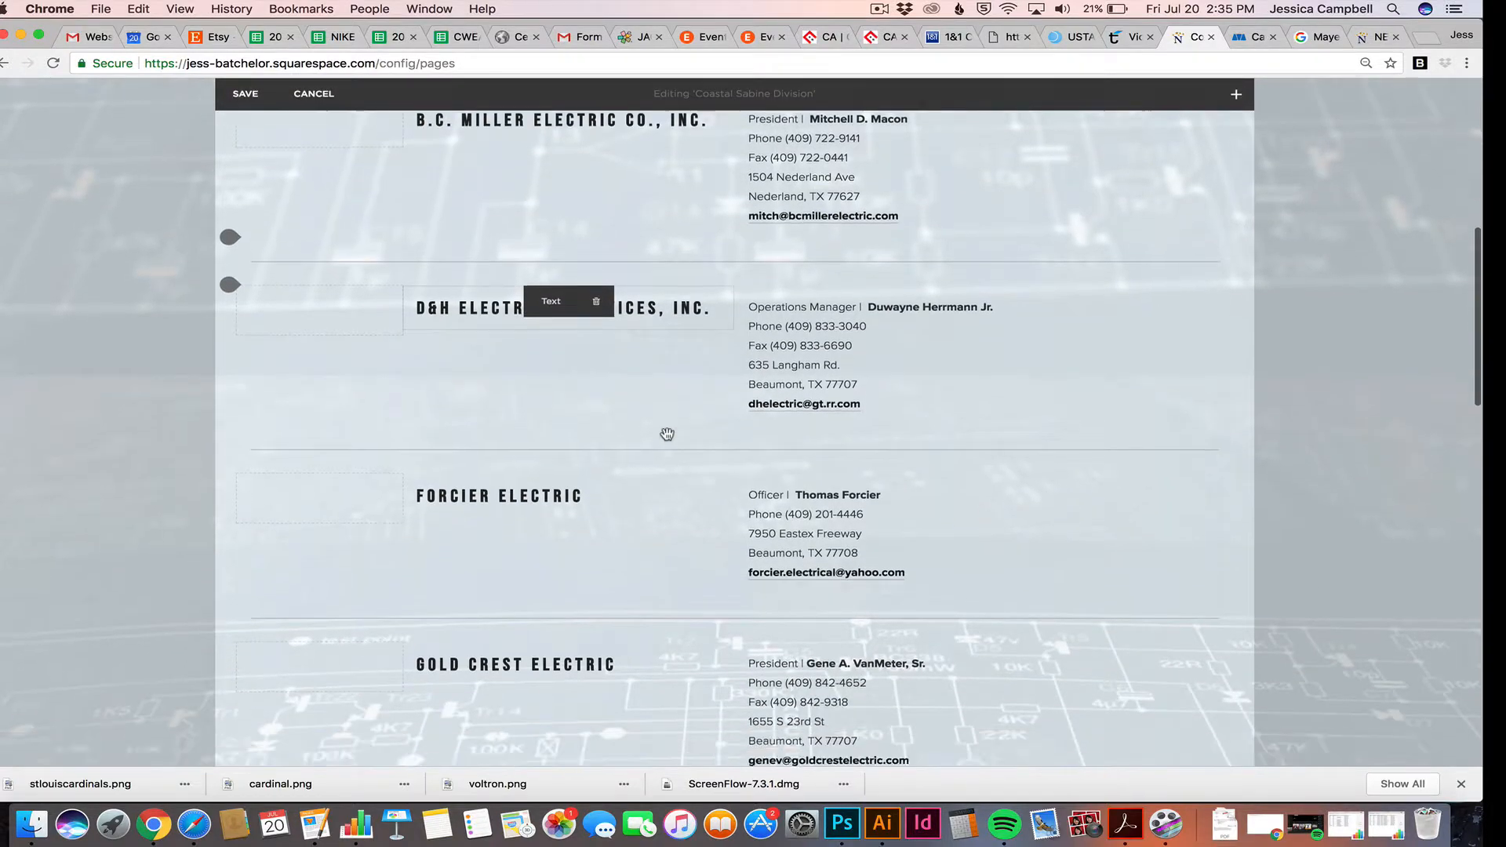
scroll(666, 434, down, 9)
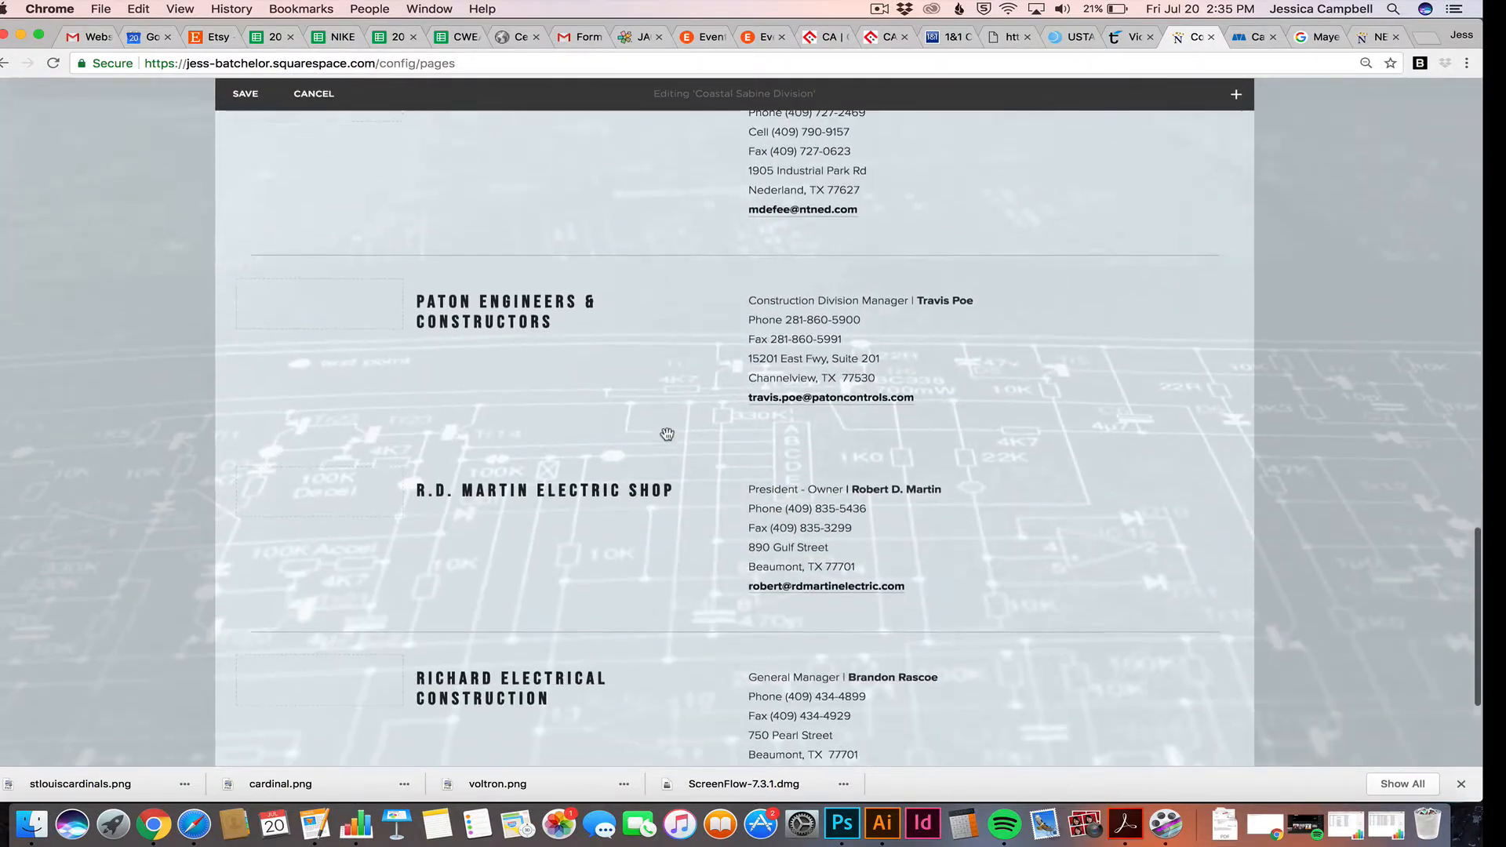
scroll(669, 439, up, 1)
scroll(667, 439, up, 9)
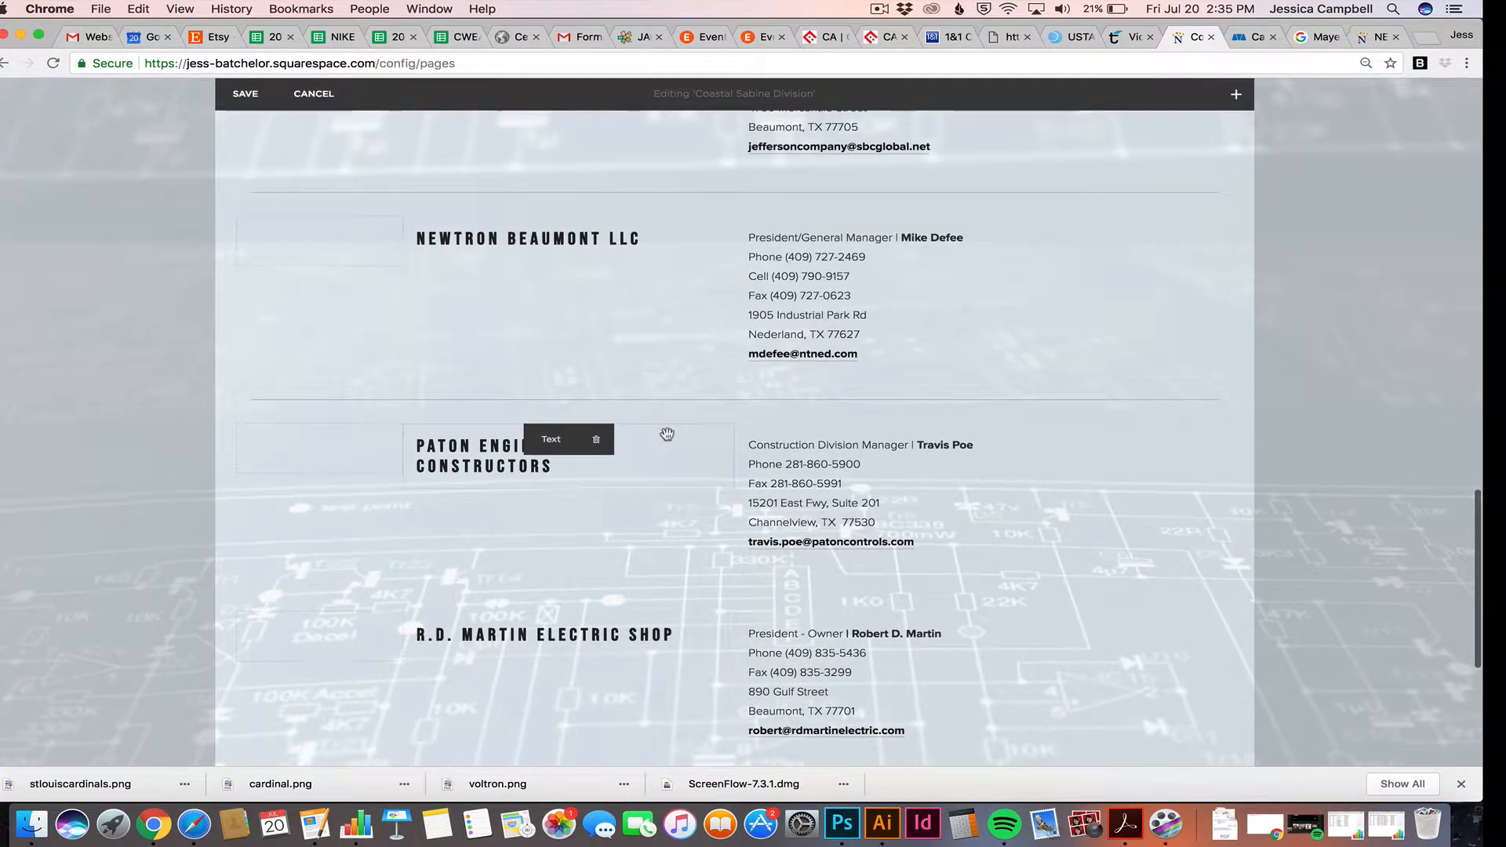
scroll(645, 431, up, 4)
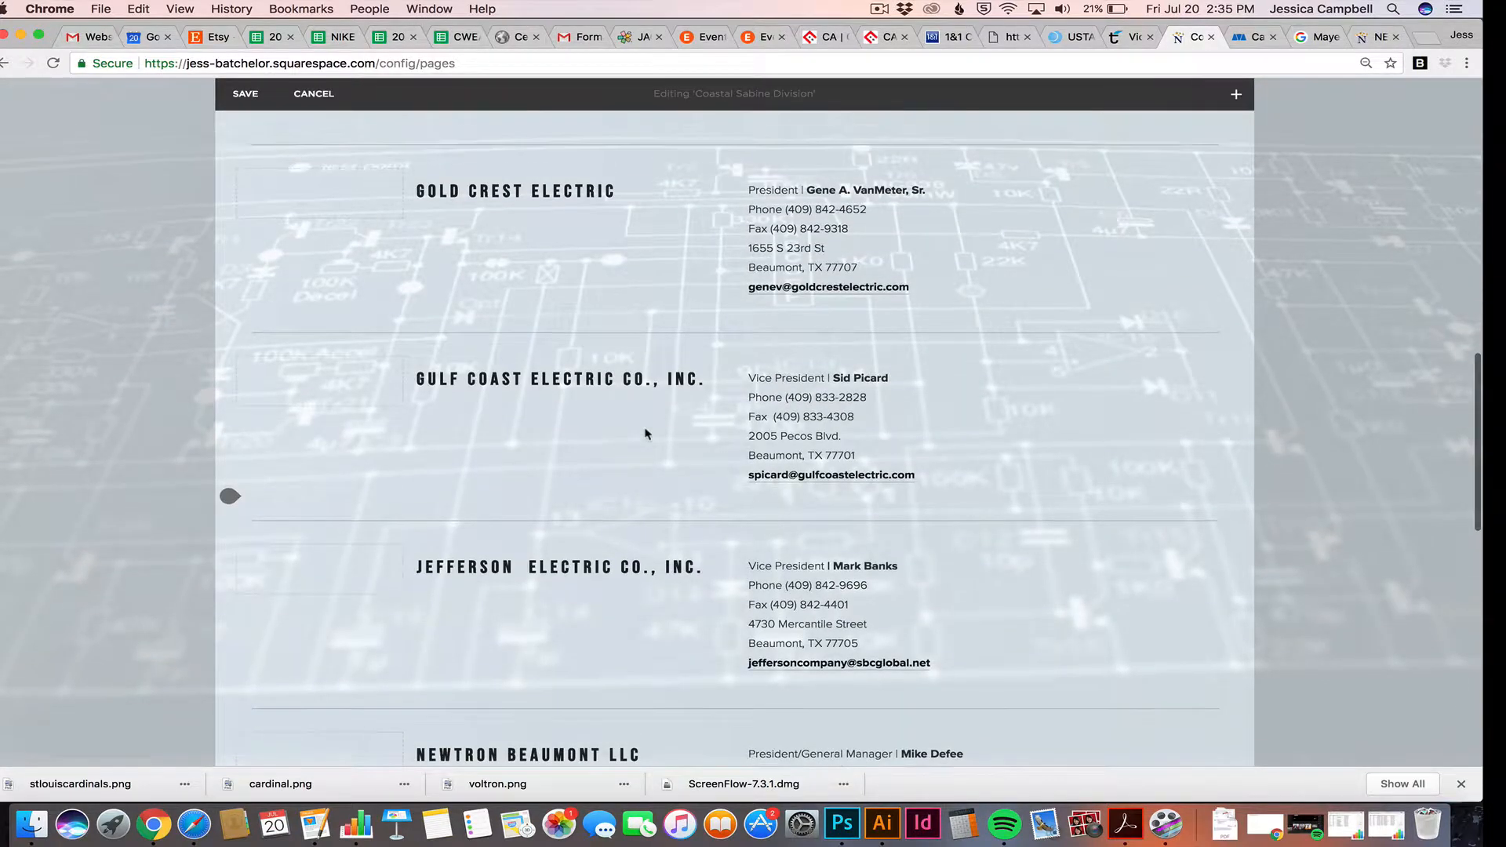
scroll(645, 428, up, 4)
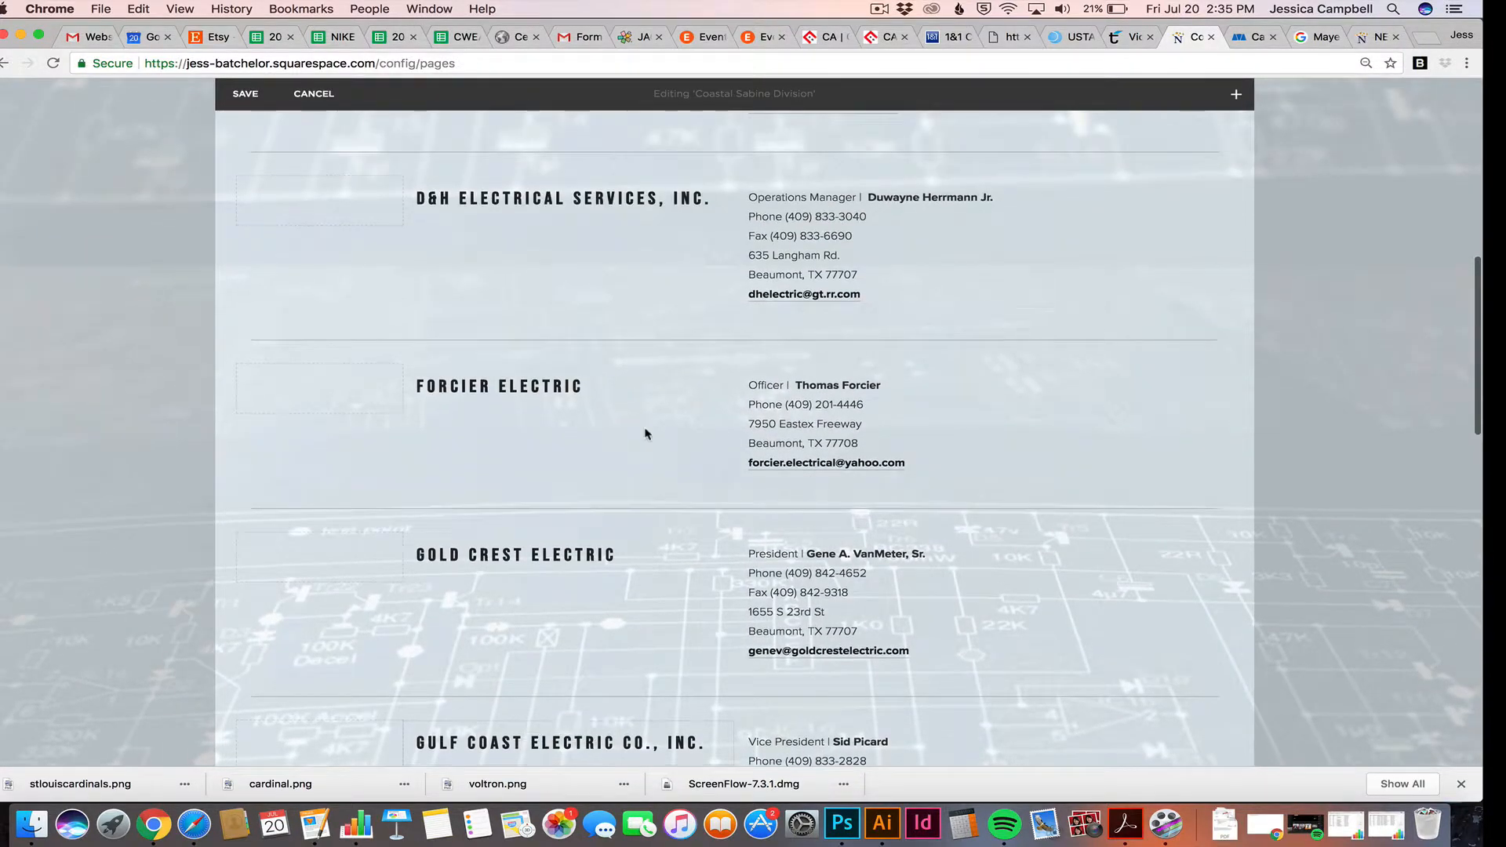
scroll(617, 323, down, 2)
scroll(617, 323, down, 10)
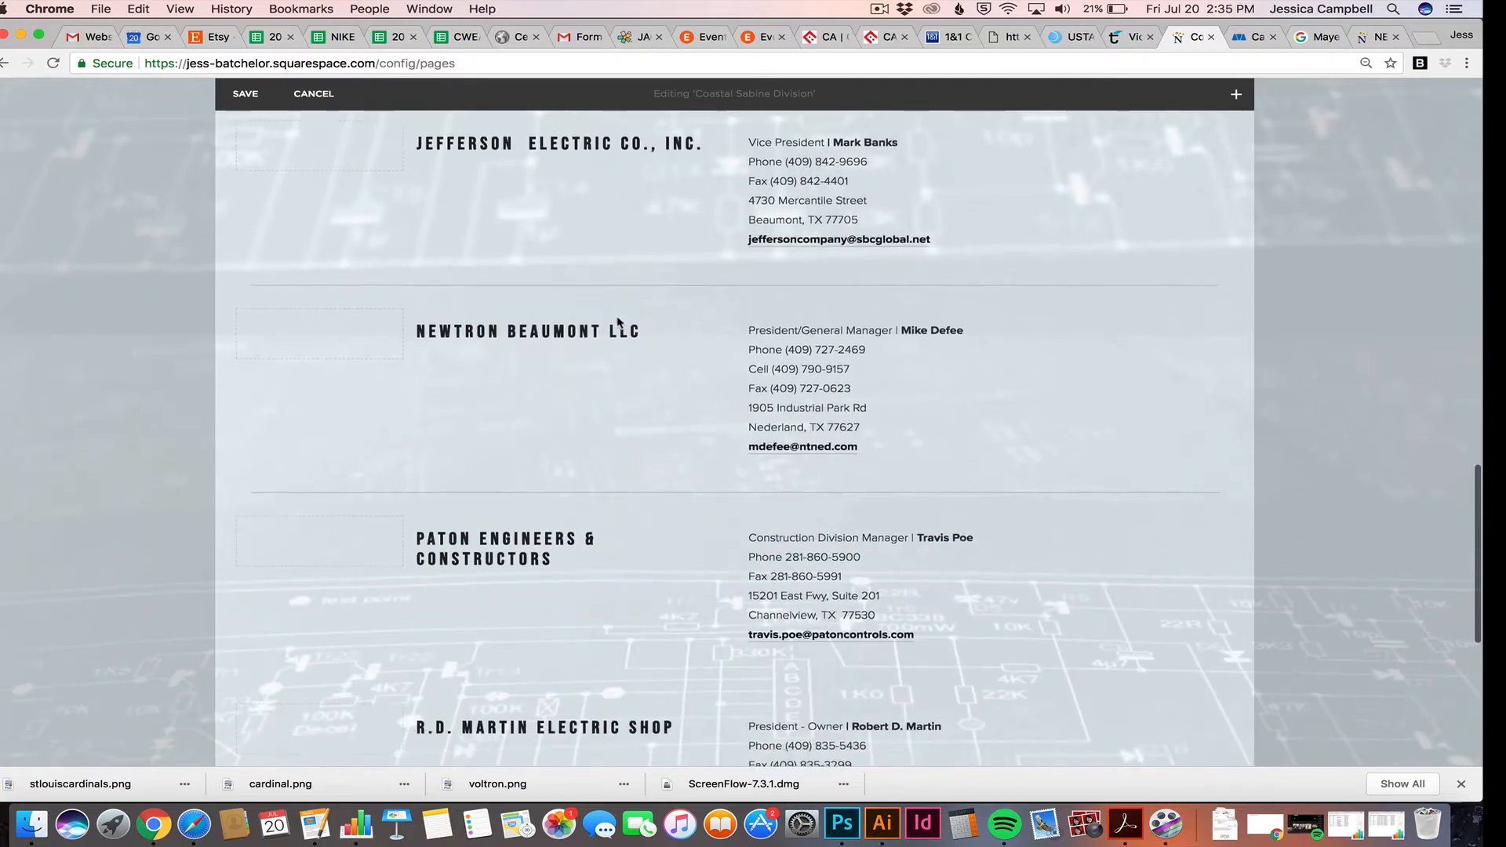
scroll(580, 384, up, 7)
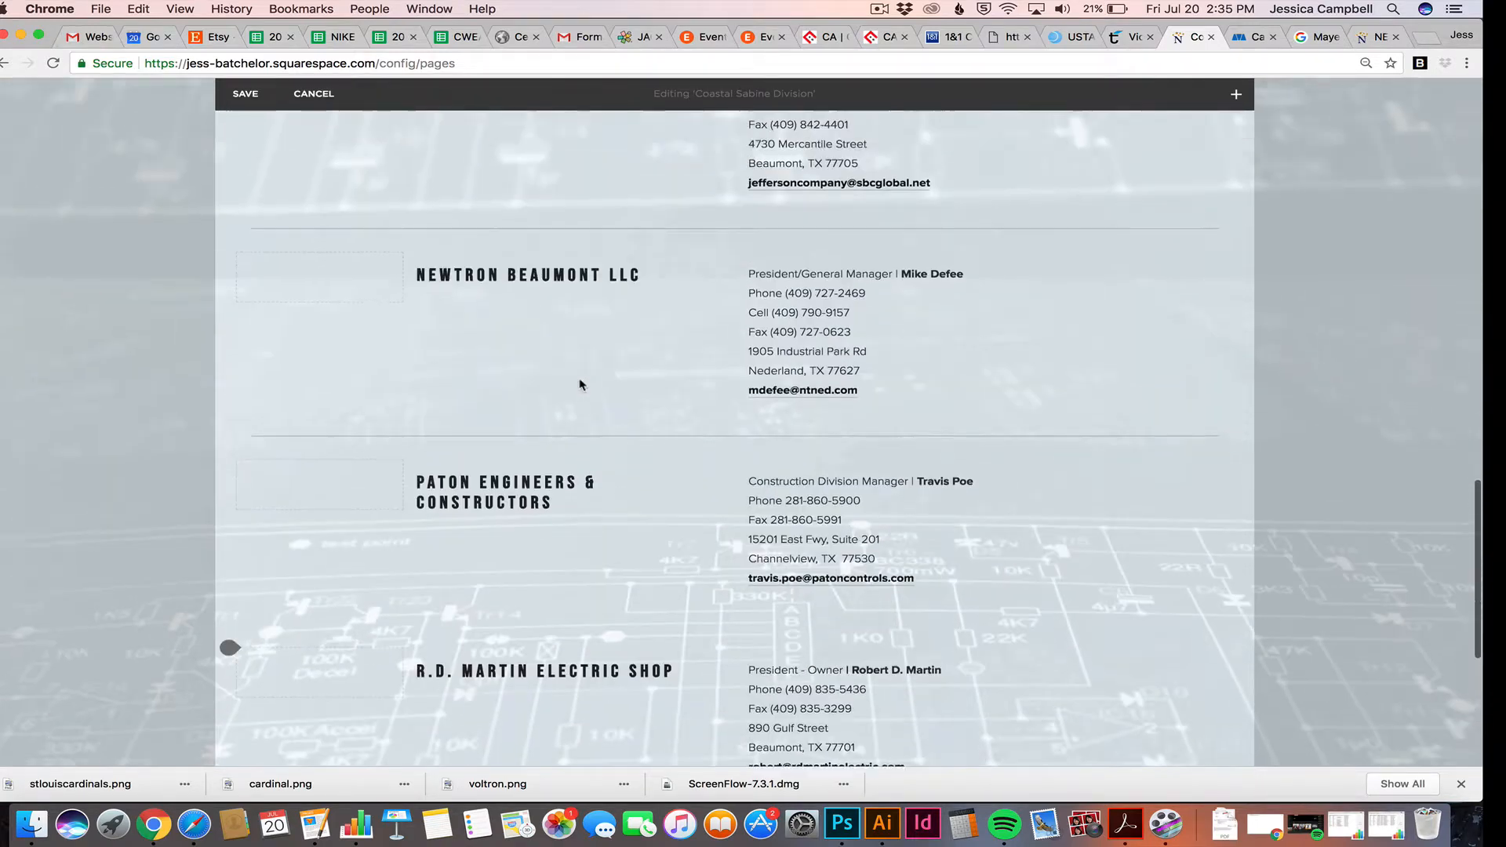
scroll(579, 379, up, 5)
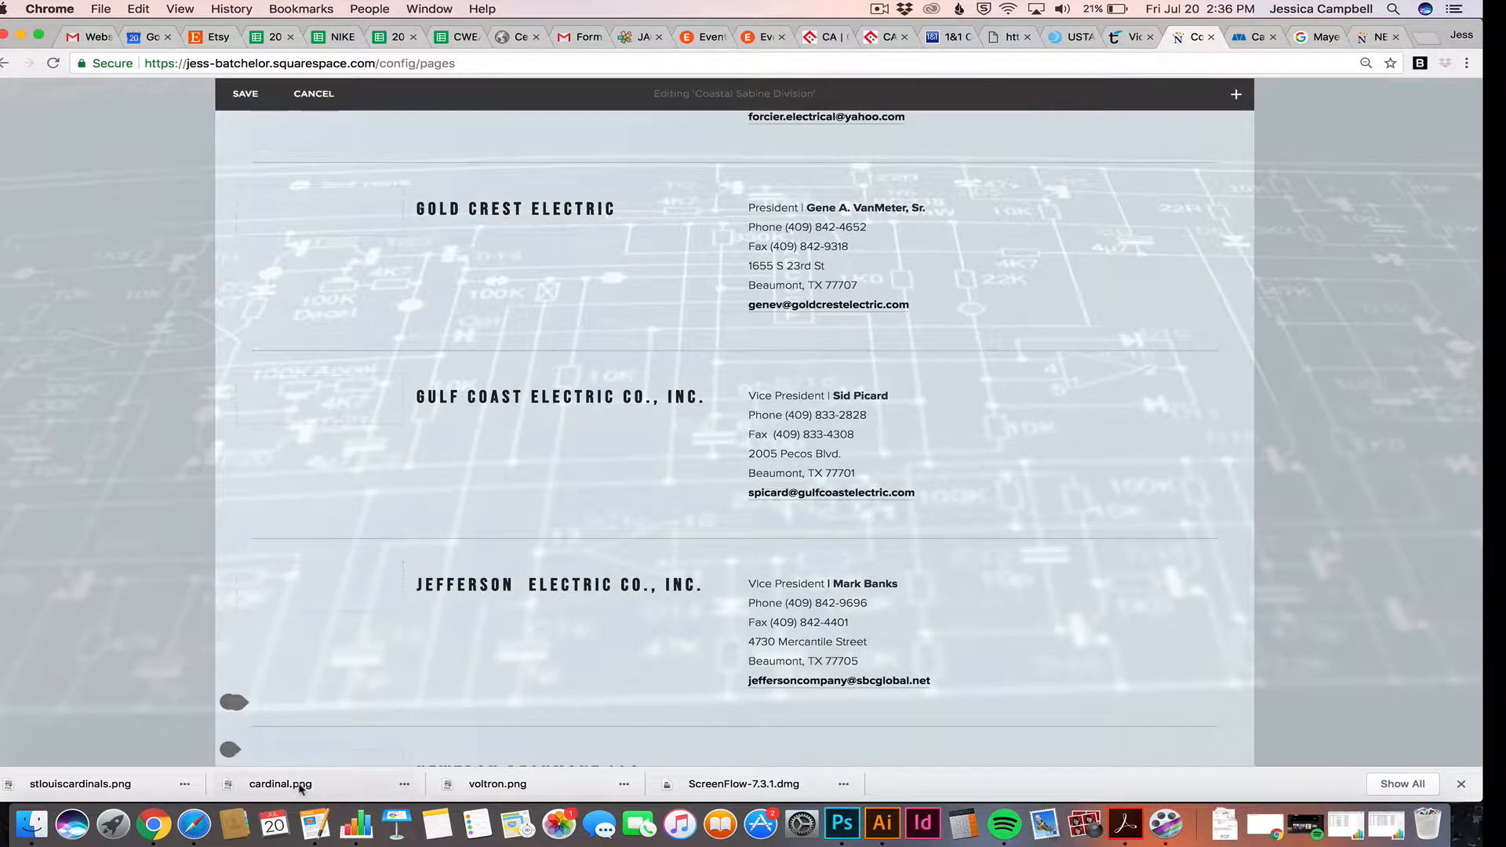
click(315, 826)
Check the bold style of the Mayer Electric Supply line in the notes, then return to the page editor
click(150, 328)
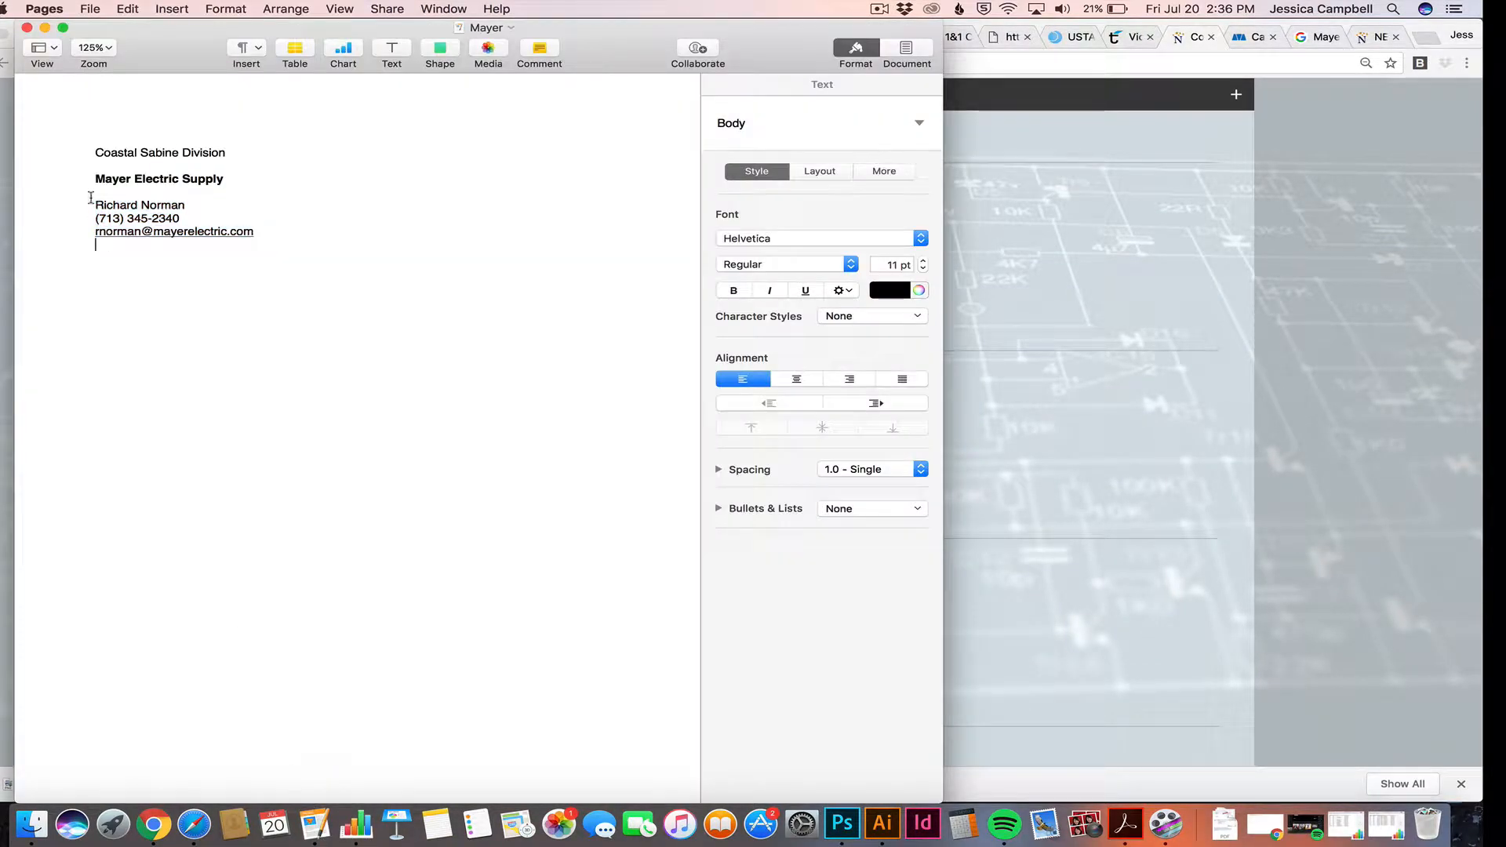
drag(93, 179, 217, 184)
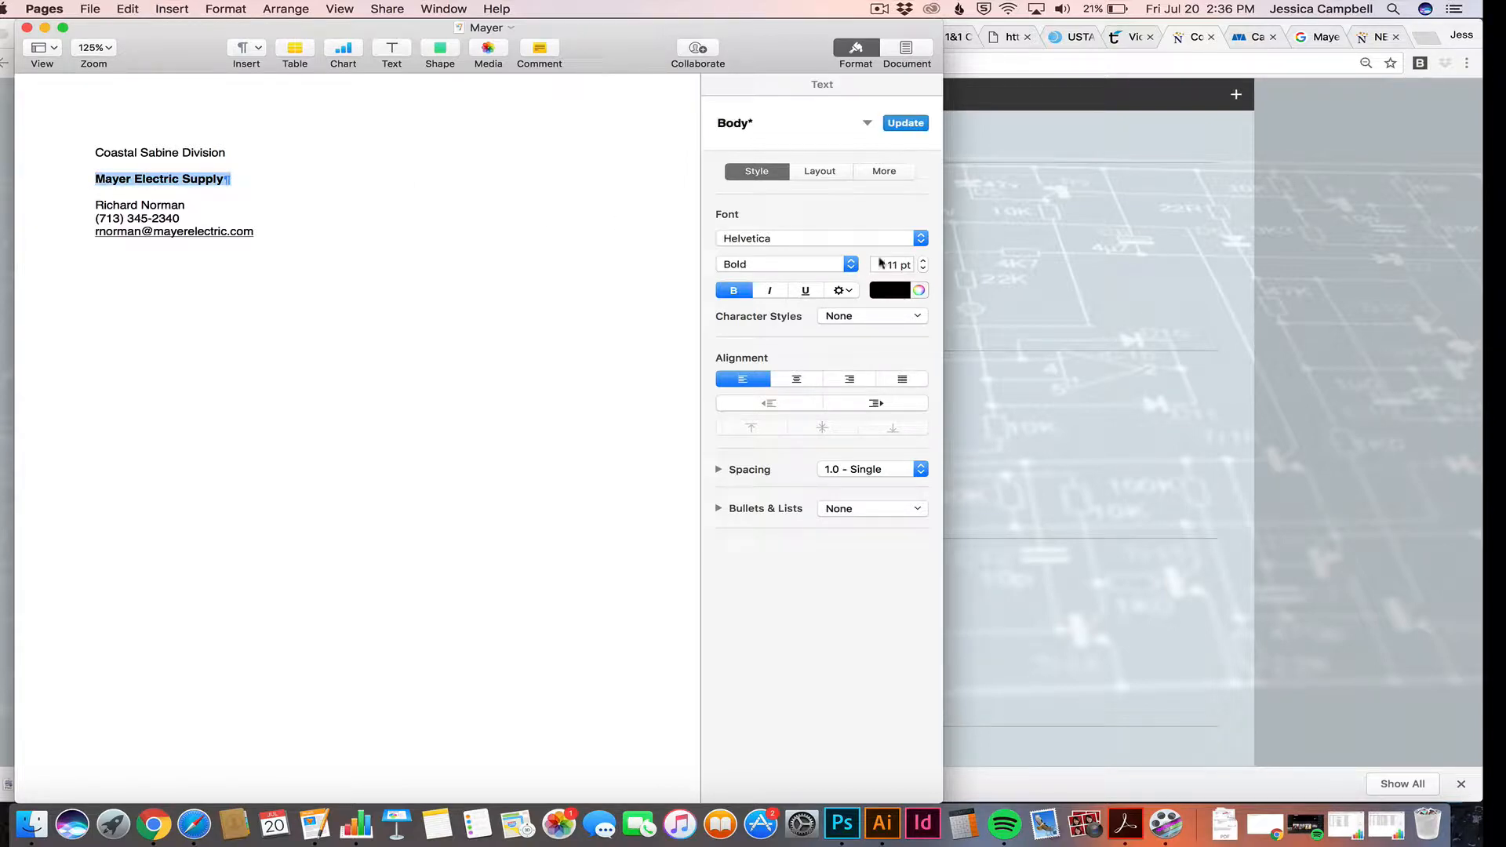
click(1009, 390)
scroll(436, 358, down, 5)
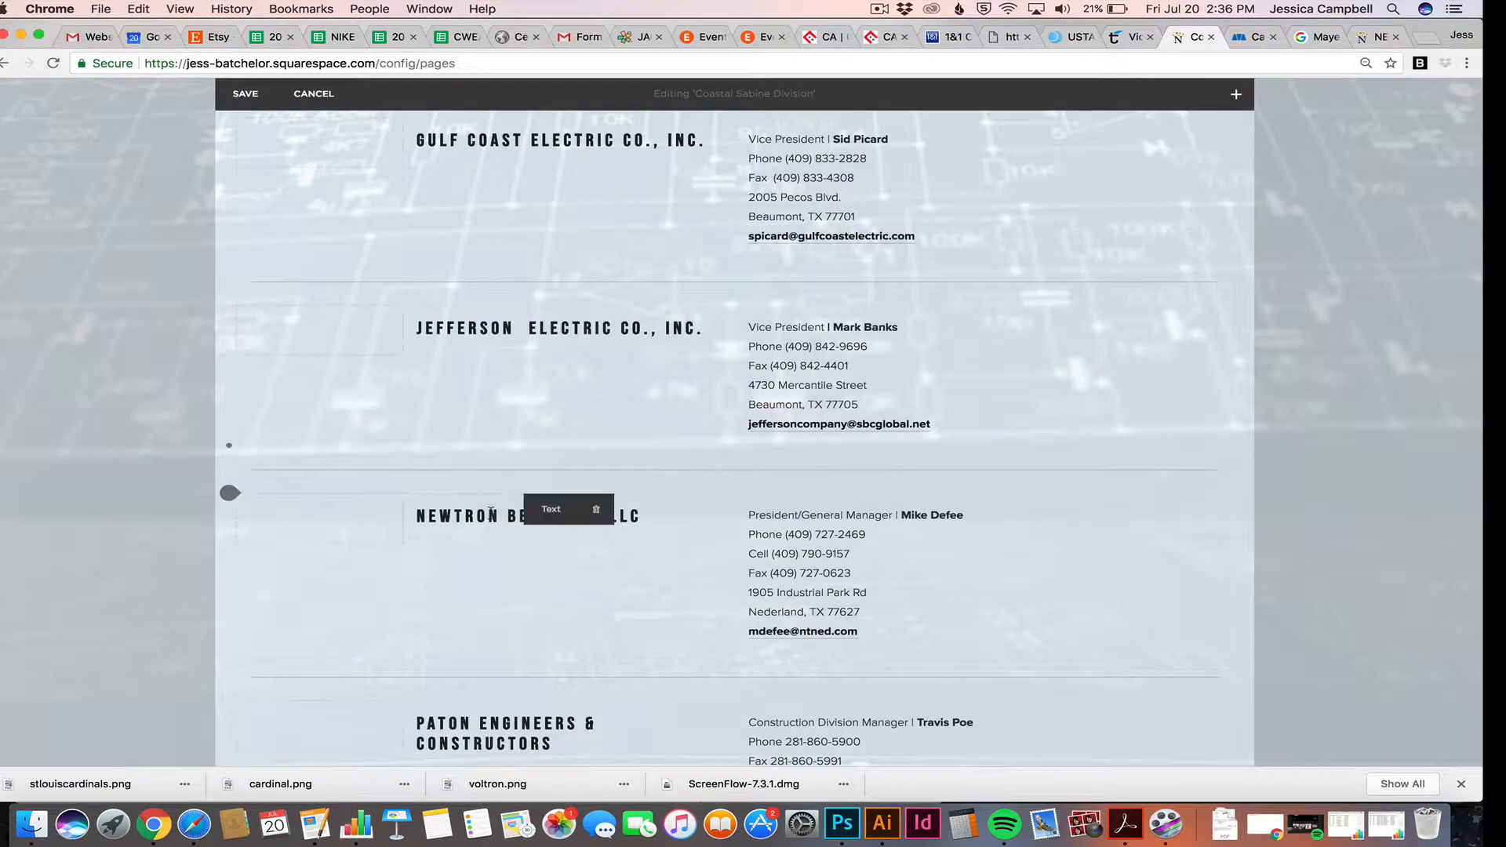
Scroll the editor down to the Newtron listing and open the Content Blocks picker
scroll(575, 500, down, 2)
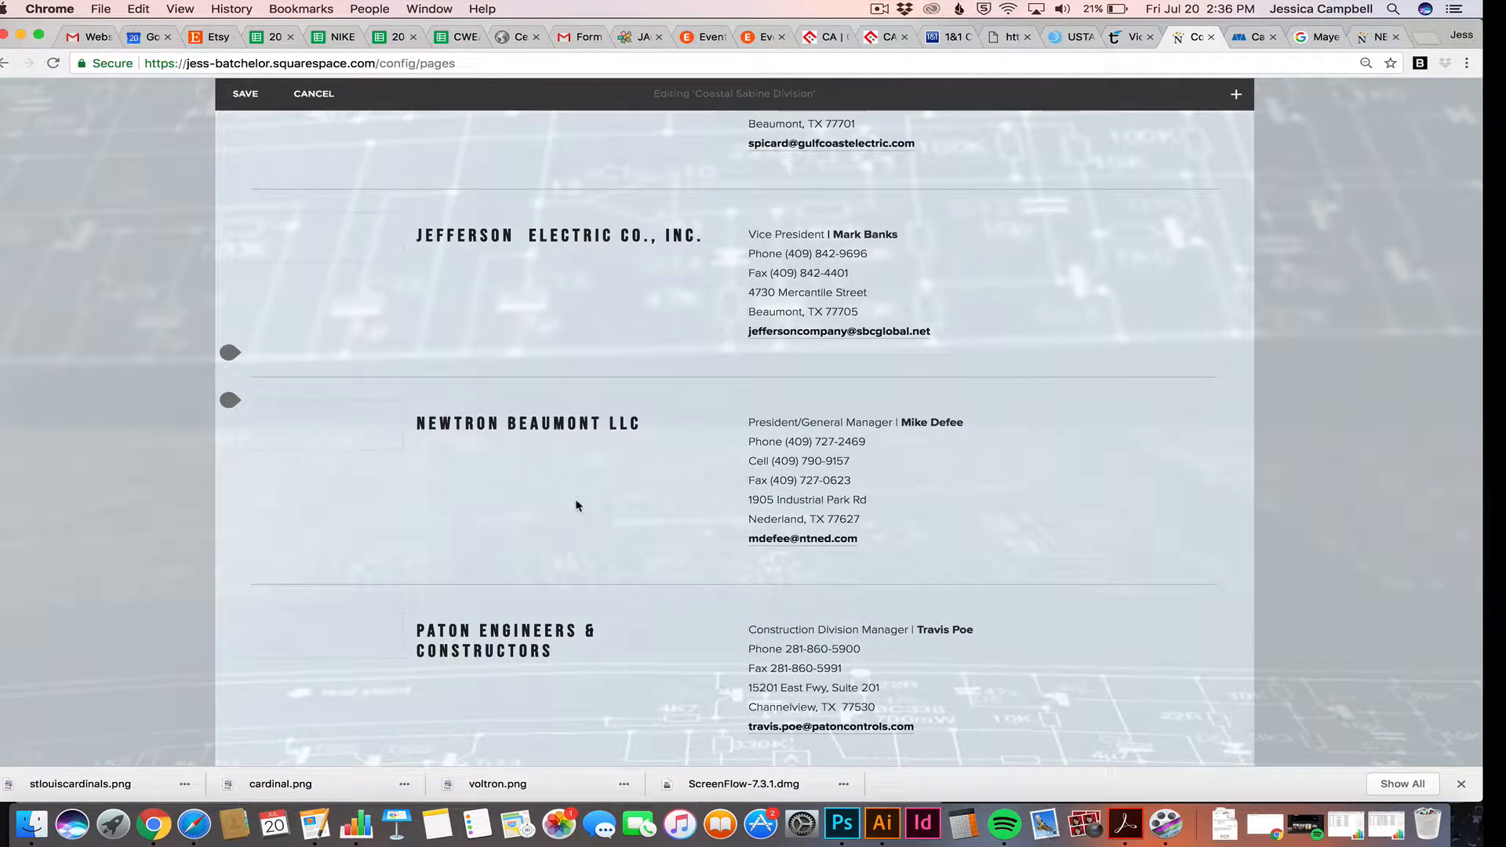
scroll(577, 506, down, 1)
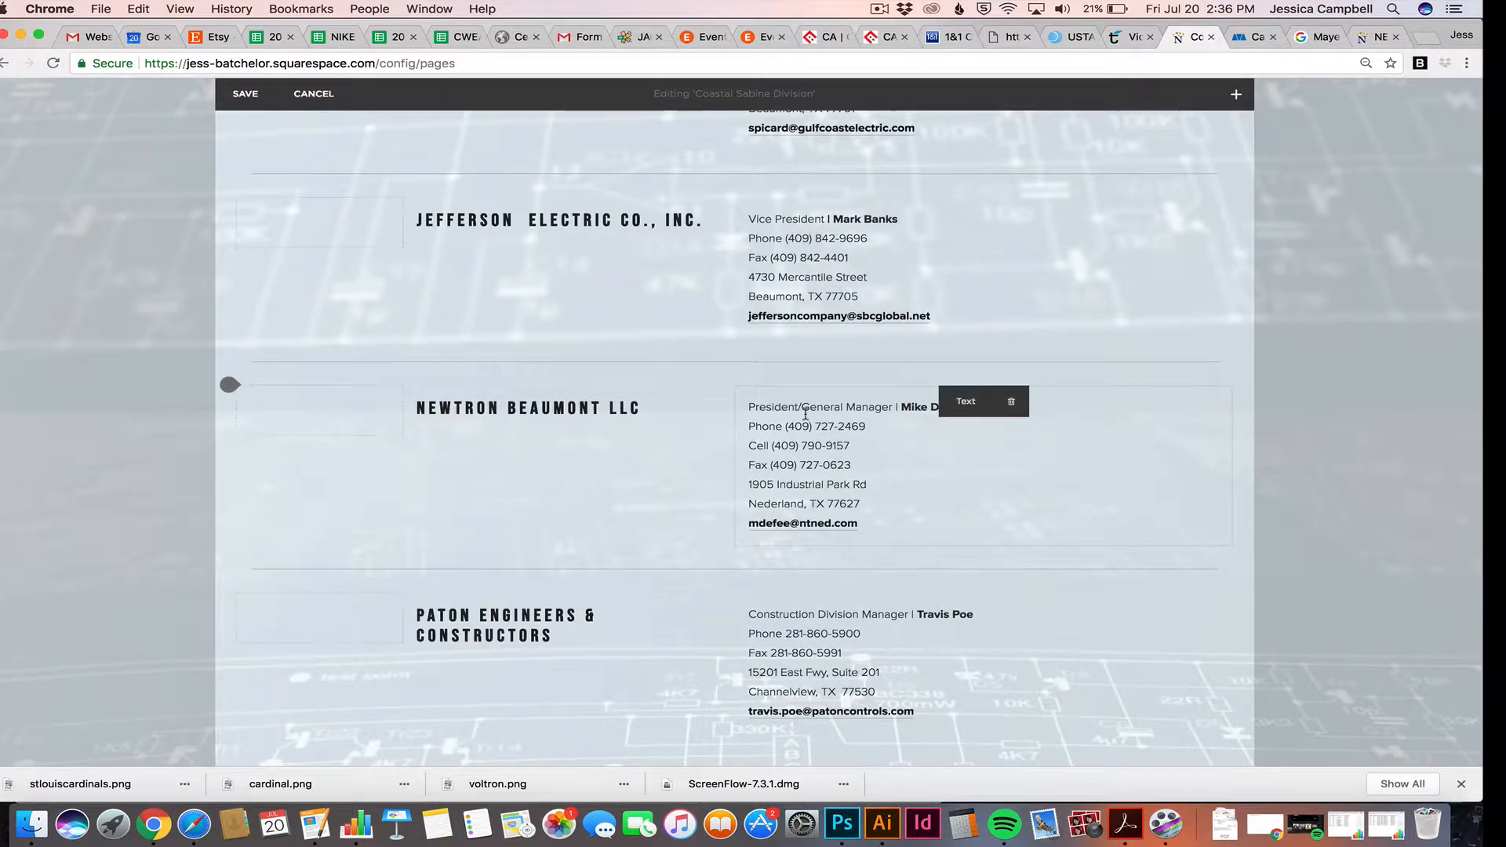
scroll(549, 401, down, 1)
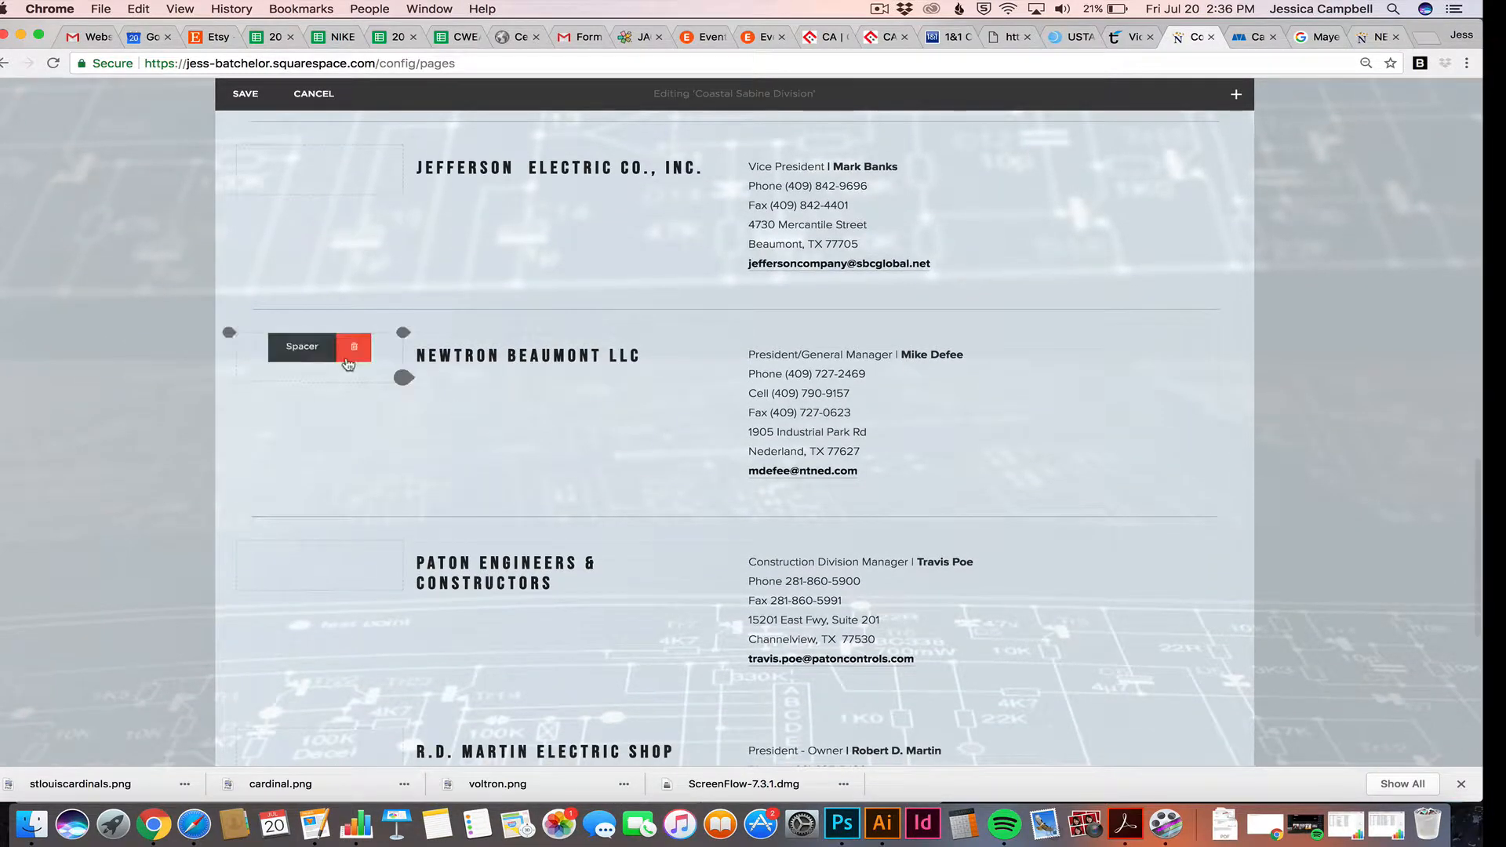
scroll(368, 397, down, 1)
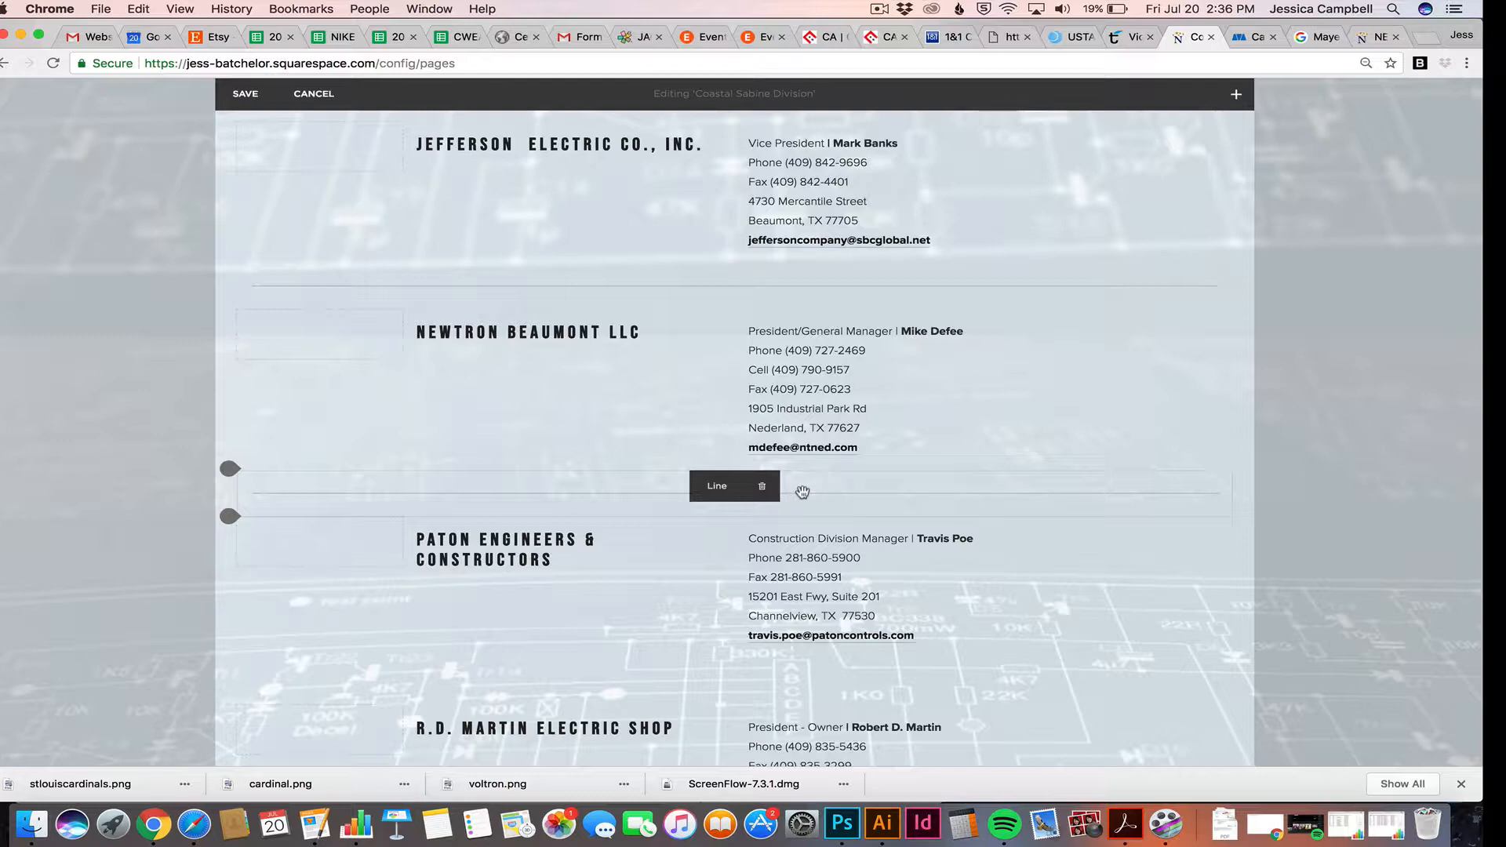
scroll(804, 391, down, 1)
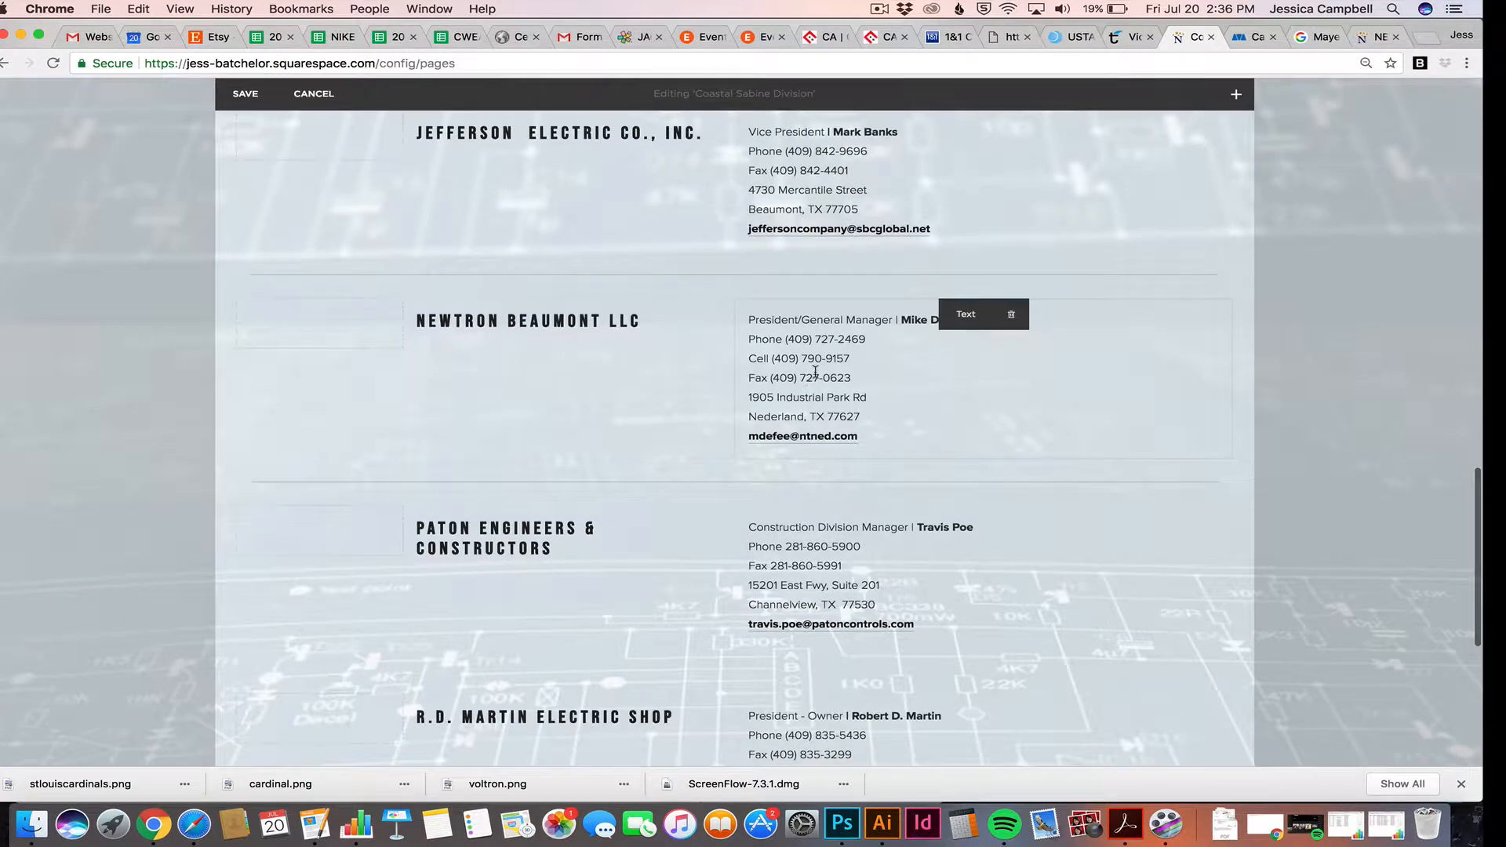
scroll(804, 391, down, 2)
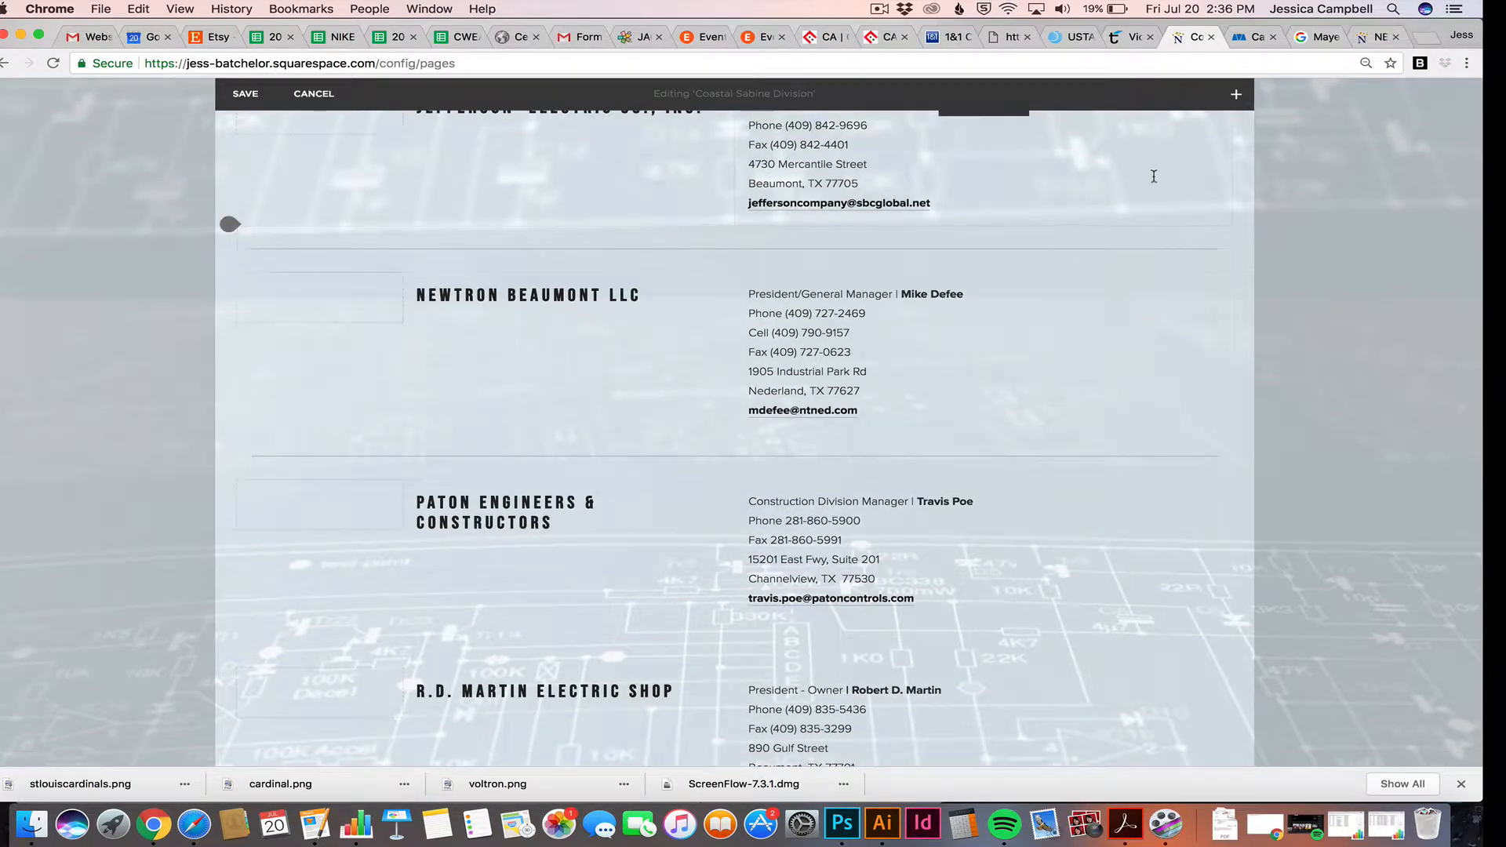
click(1238, 108)
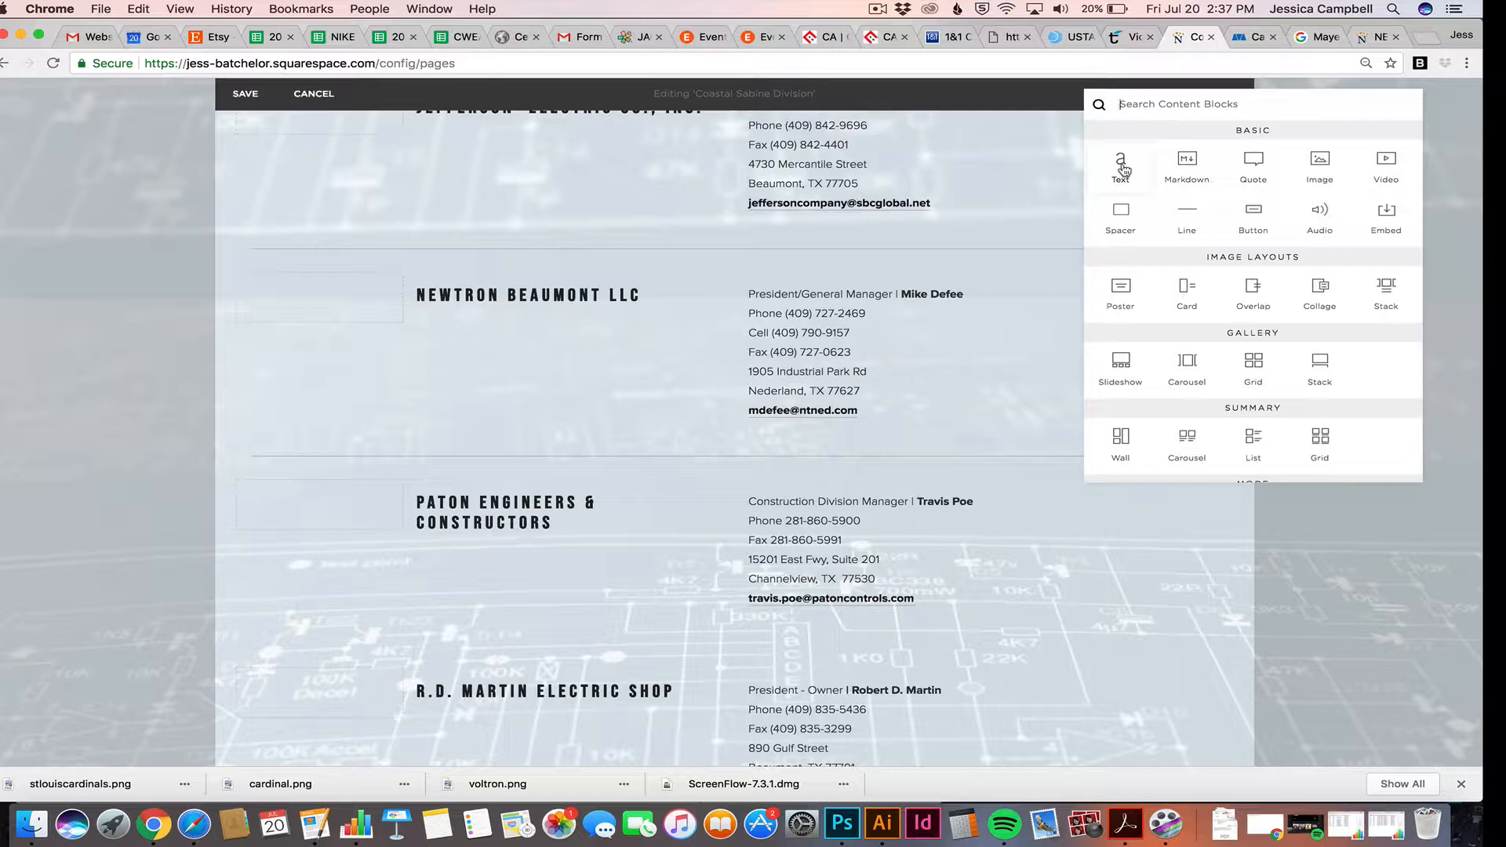
Insert a text block above Newtron Beaumont reading 'Mayer Electric Supply', styled as Heading 1
drag(1124, 168, 838, 267)
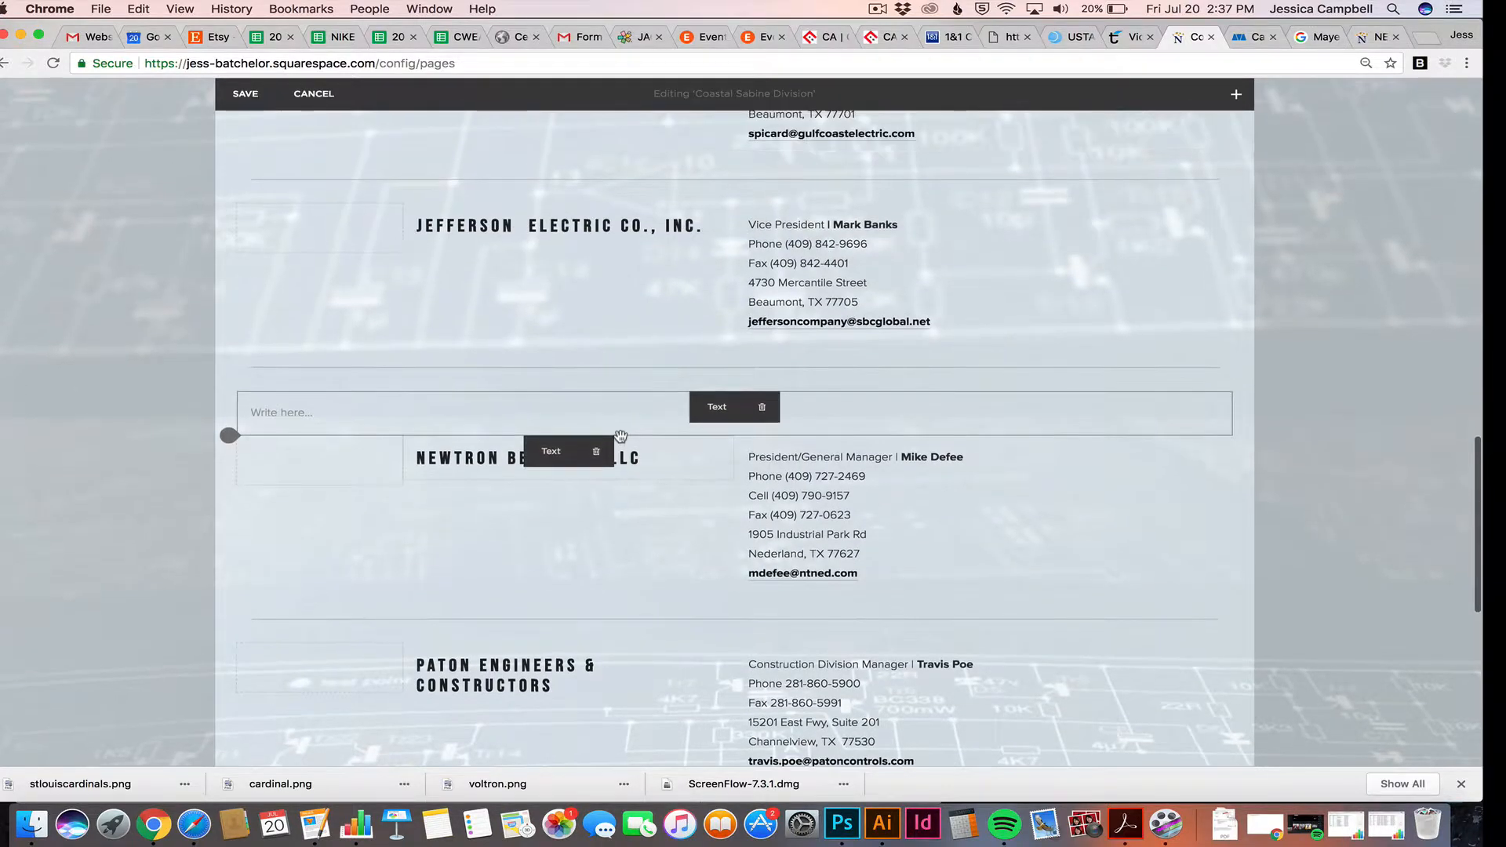
click(520, 409)
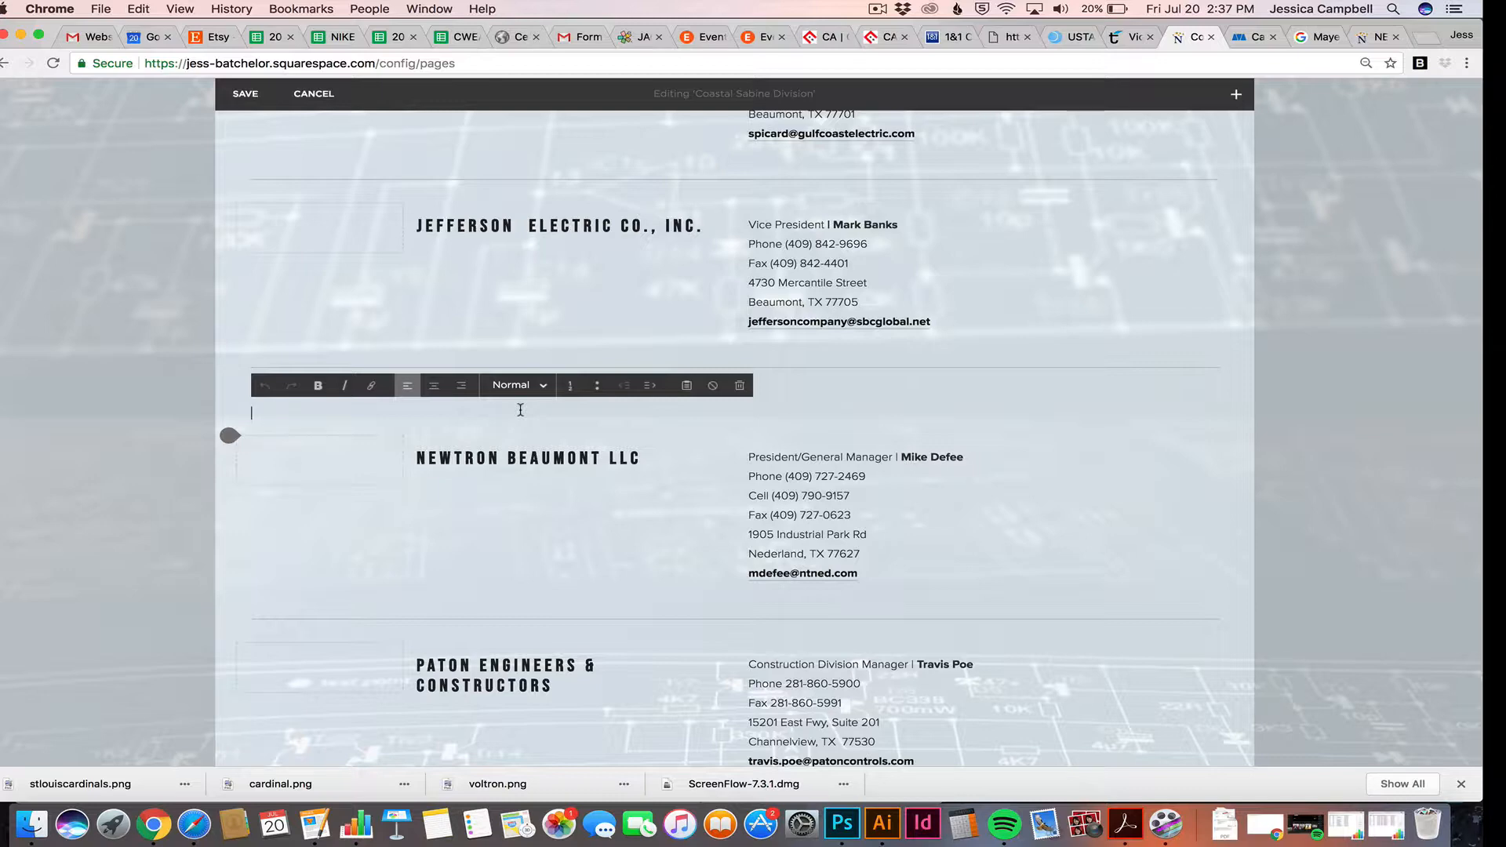
text(Mayer Electric Supply)
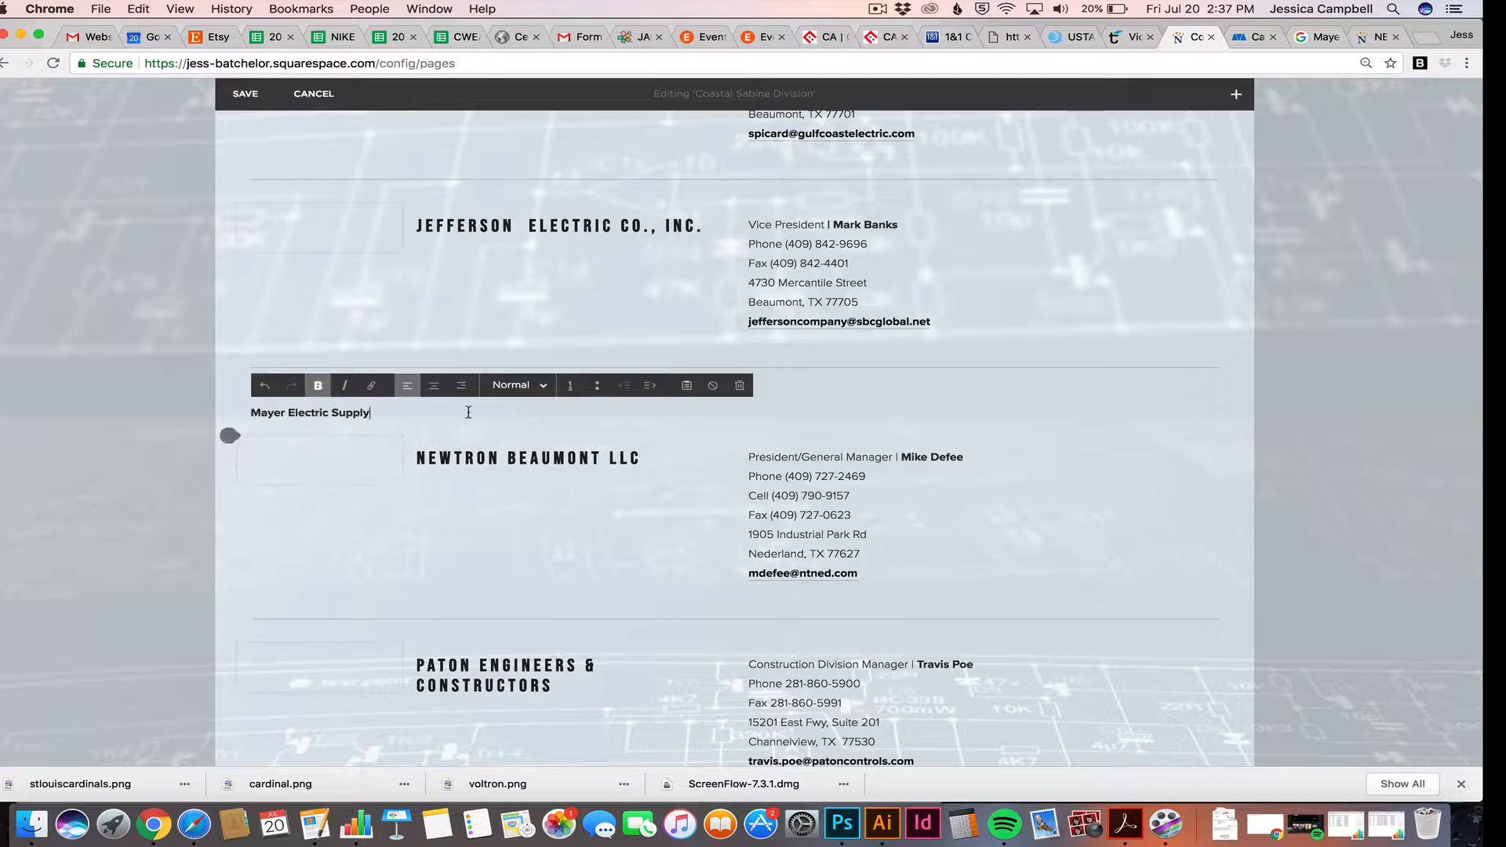
drag(376, 414, 249, 419)
key(super+c)
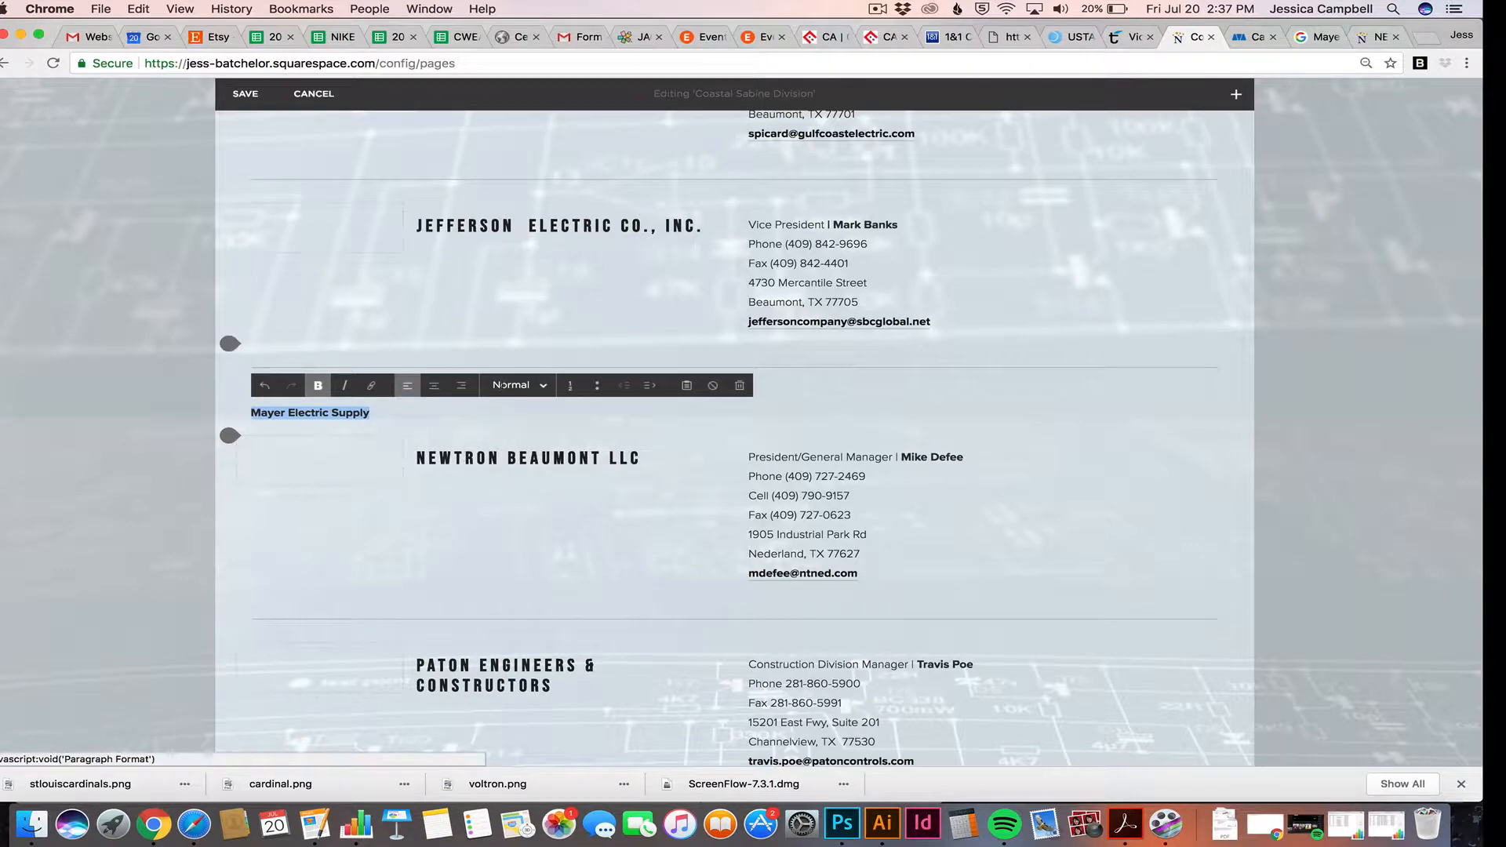
click(533, 387)
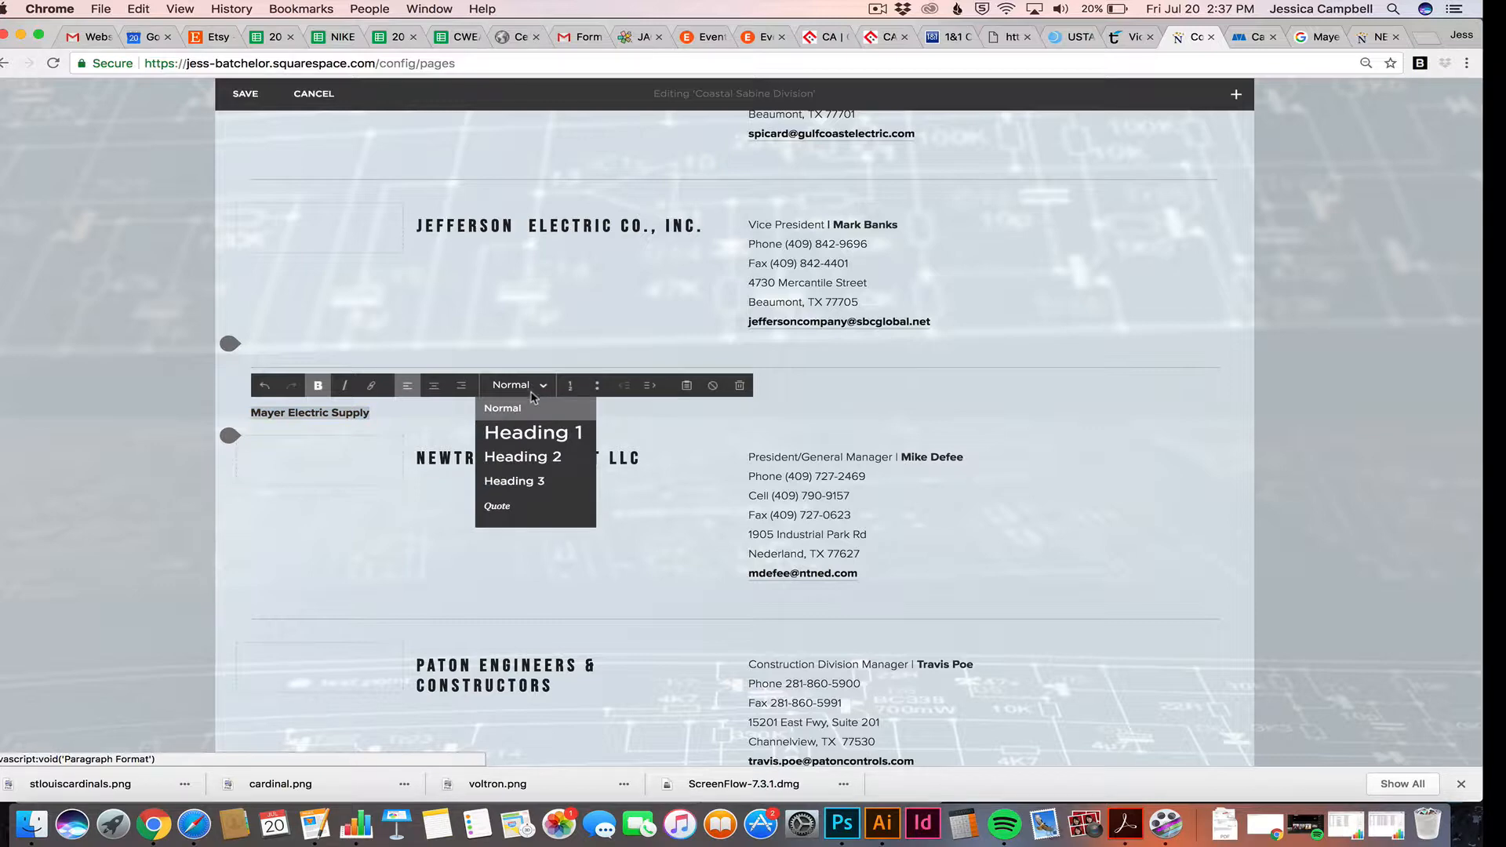
click(533, 433)
Switch the Mayer Electric Supply title to Heading 2 and reselect its text
click(534, 384)
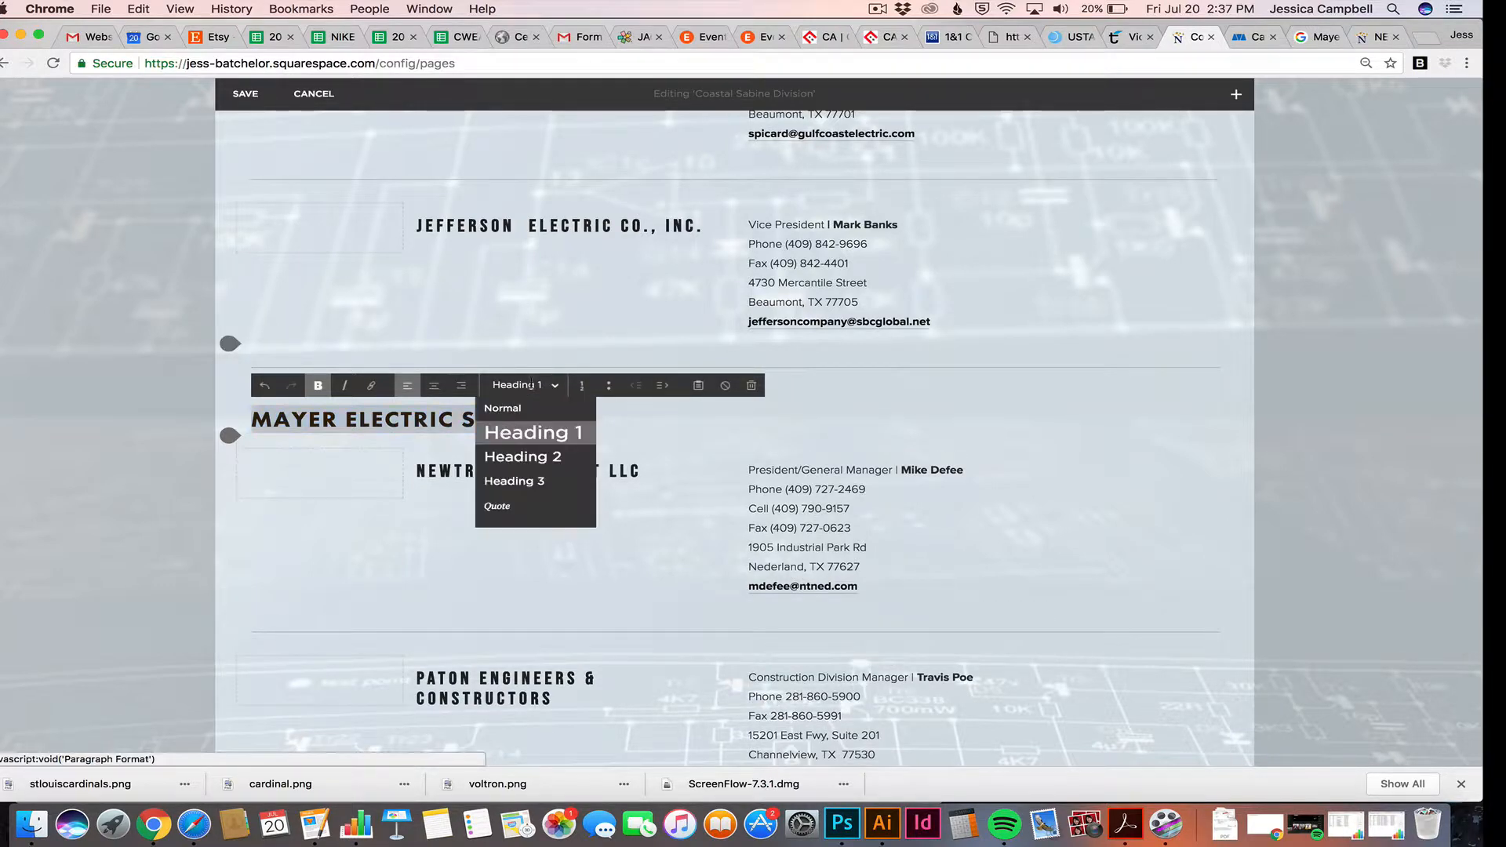
click(529, 455)
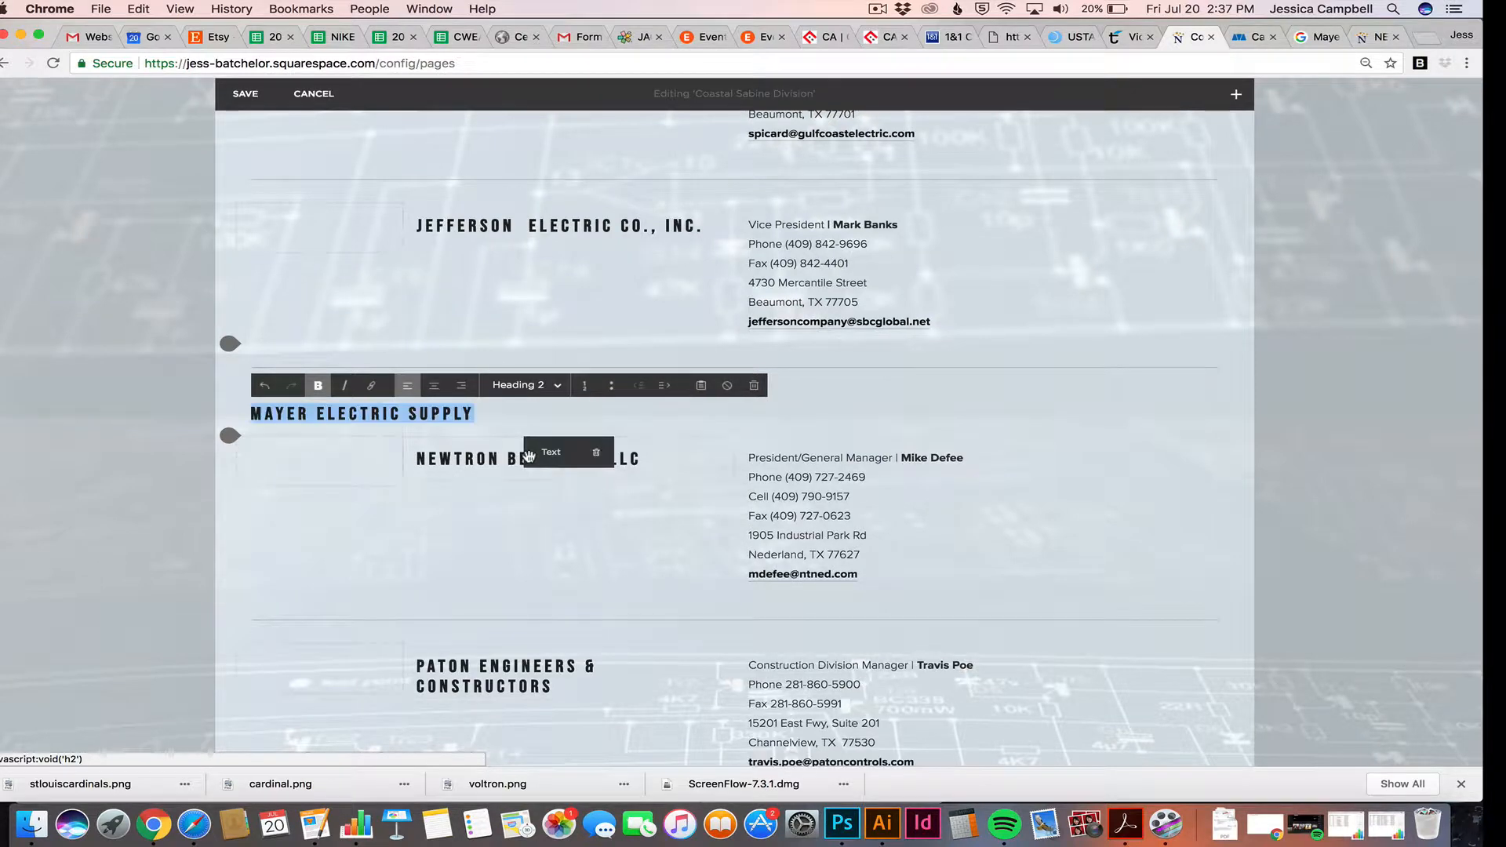
click(494, 416)
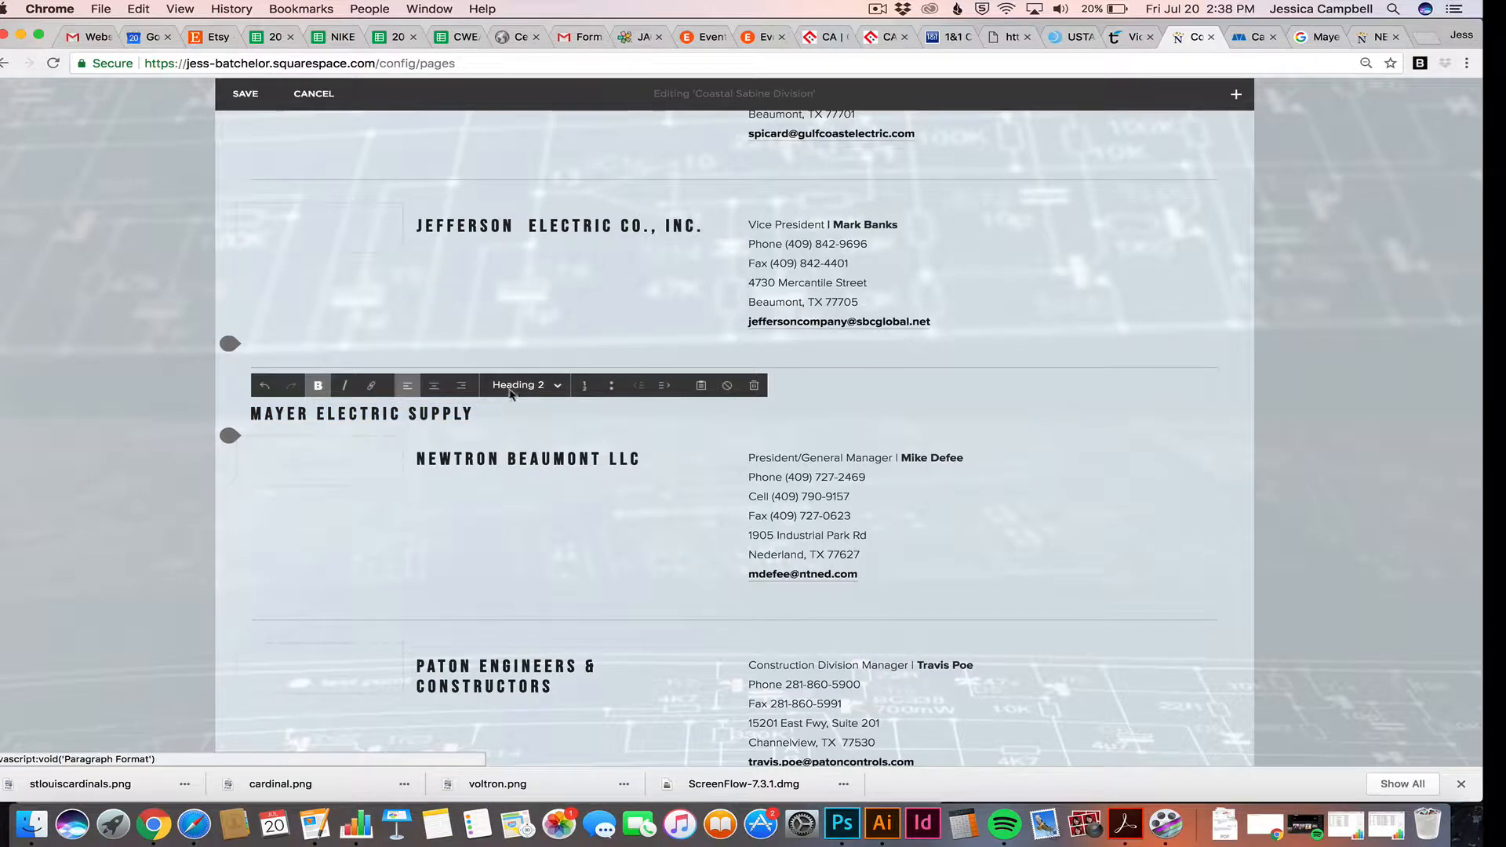
click(511, 389)
click(465, 414)
drag(465, 413, 239, 412)
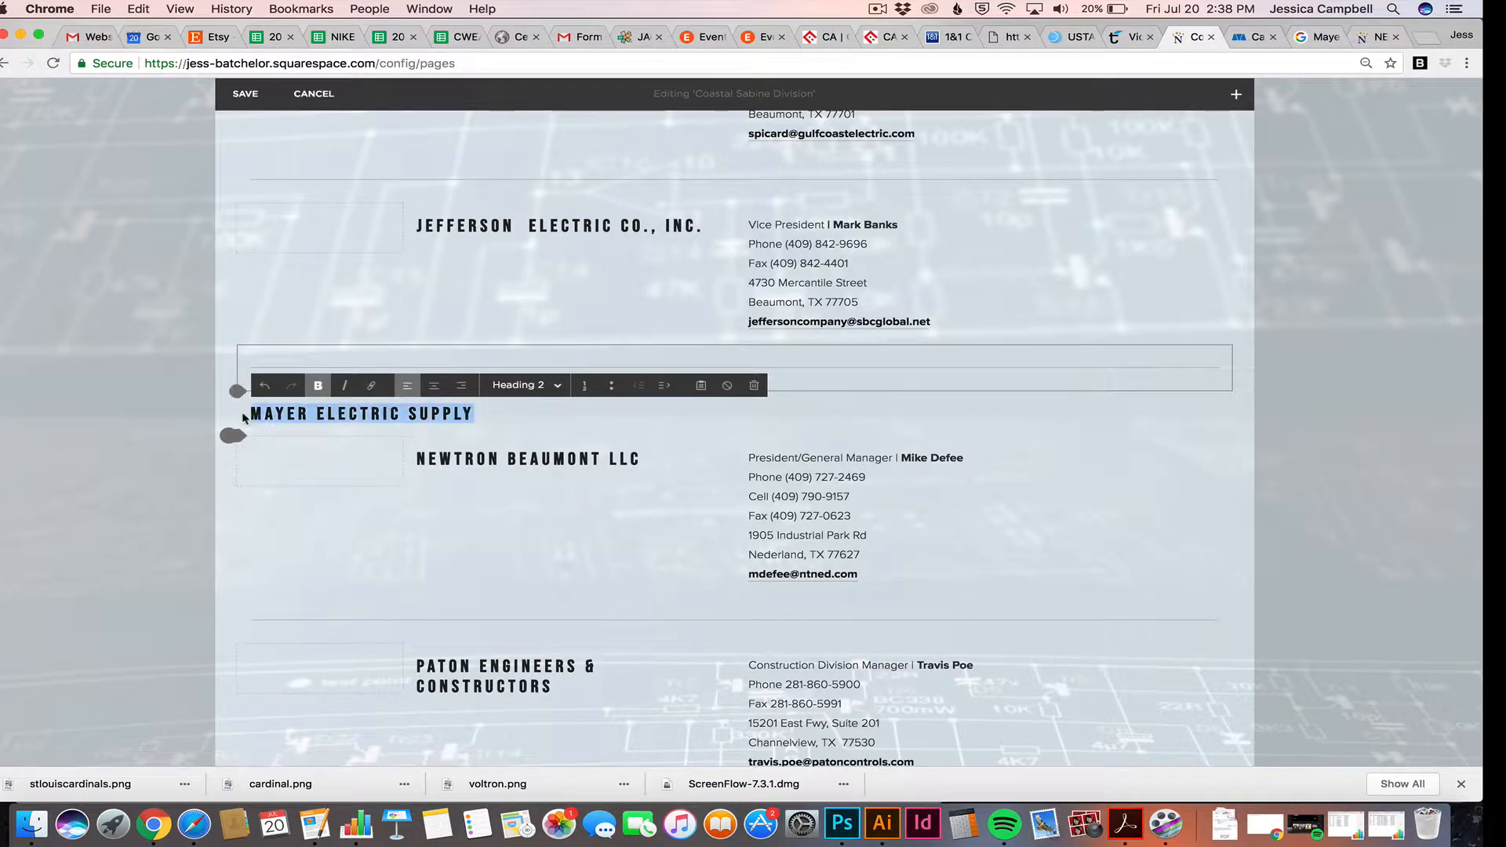
Compare the Heading 3 and Quote styles on the title, then settle back on Heading 2
click(524, 386)
click(523, 480)
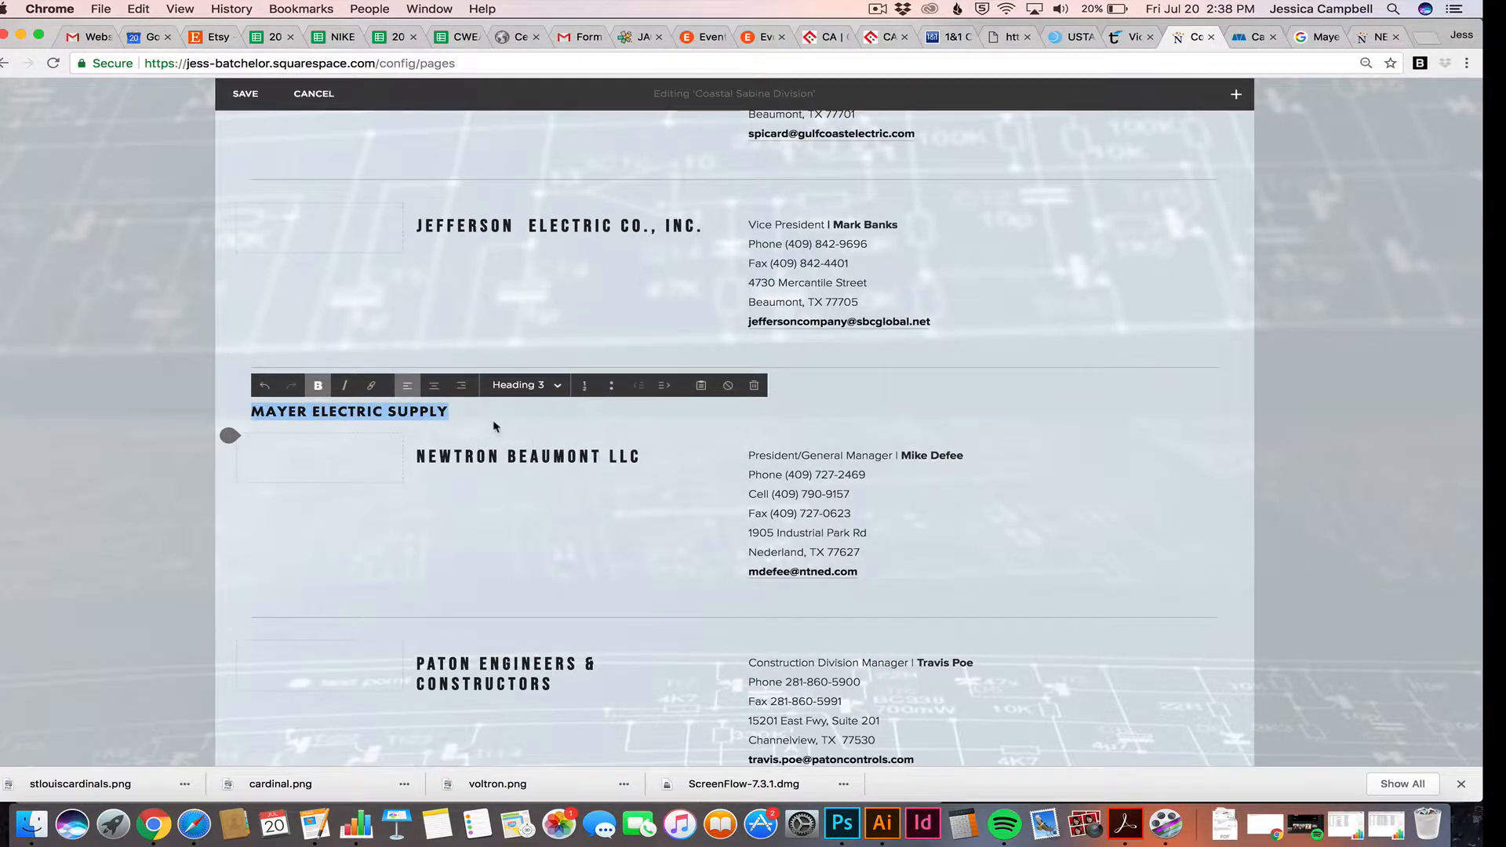
click(522, 385)
click(522, 509)
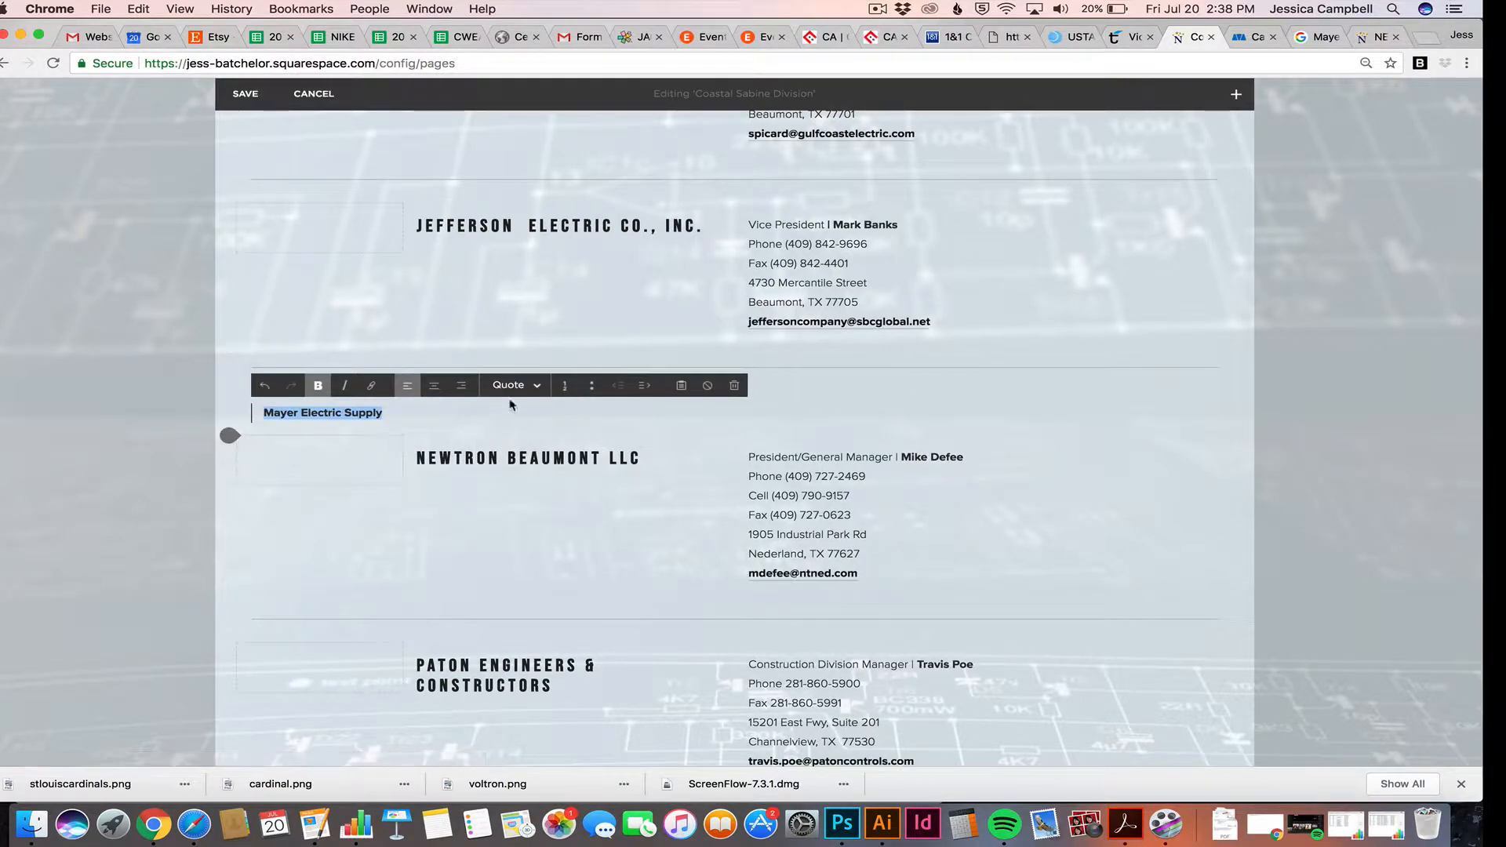
click(516, 385)
click(514, 456)
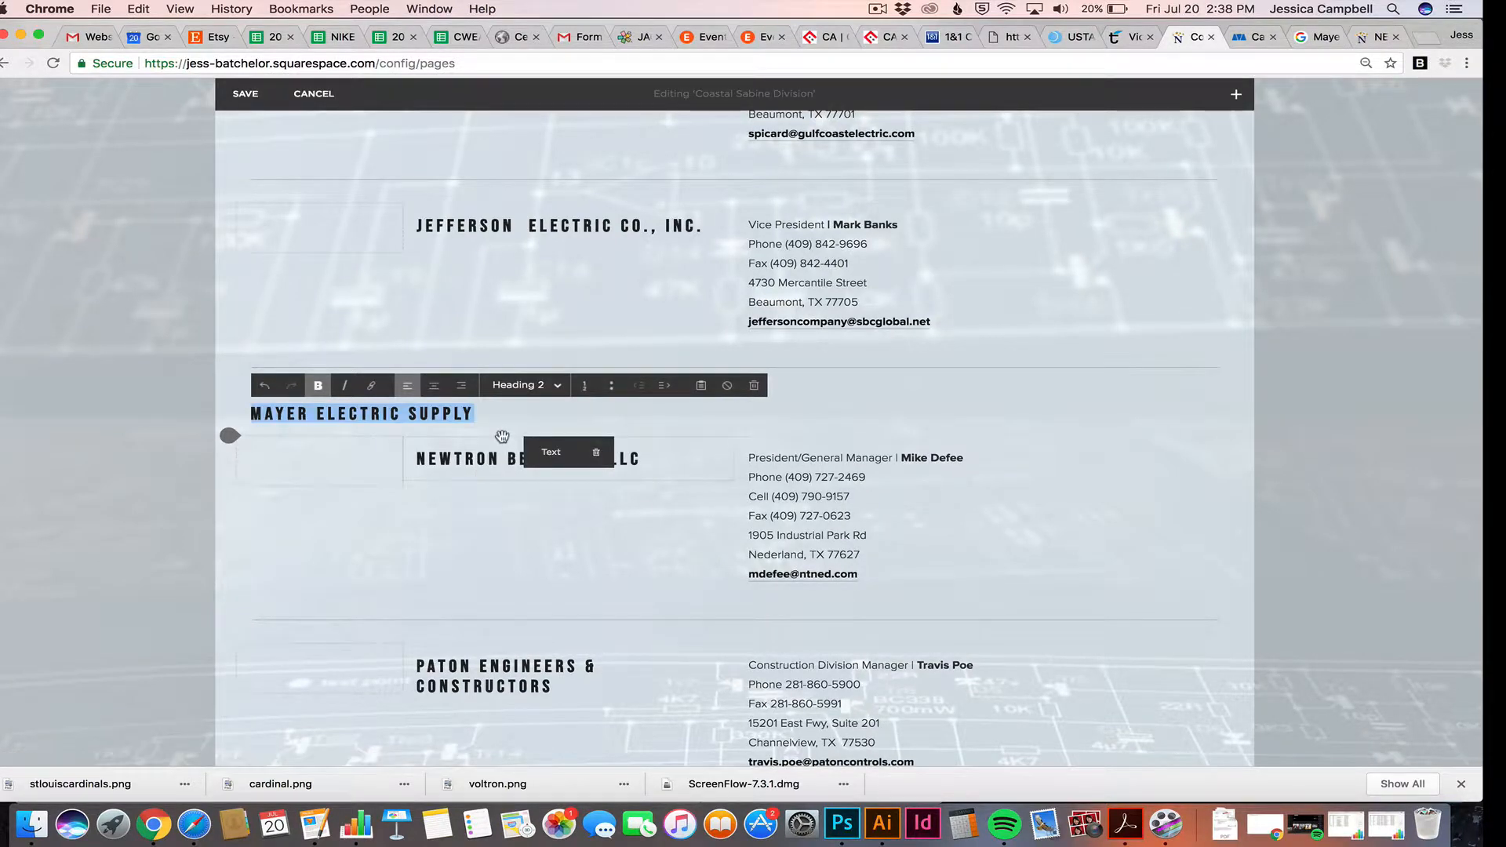
click(490, 413)
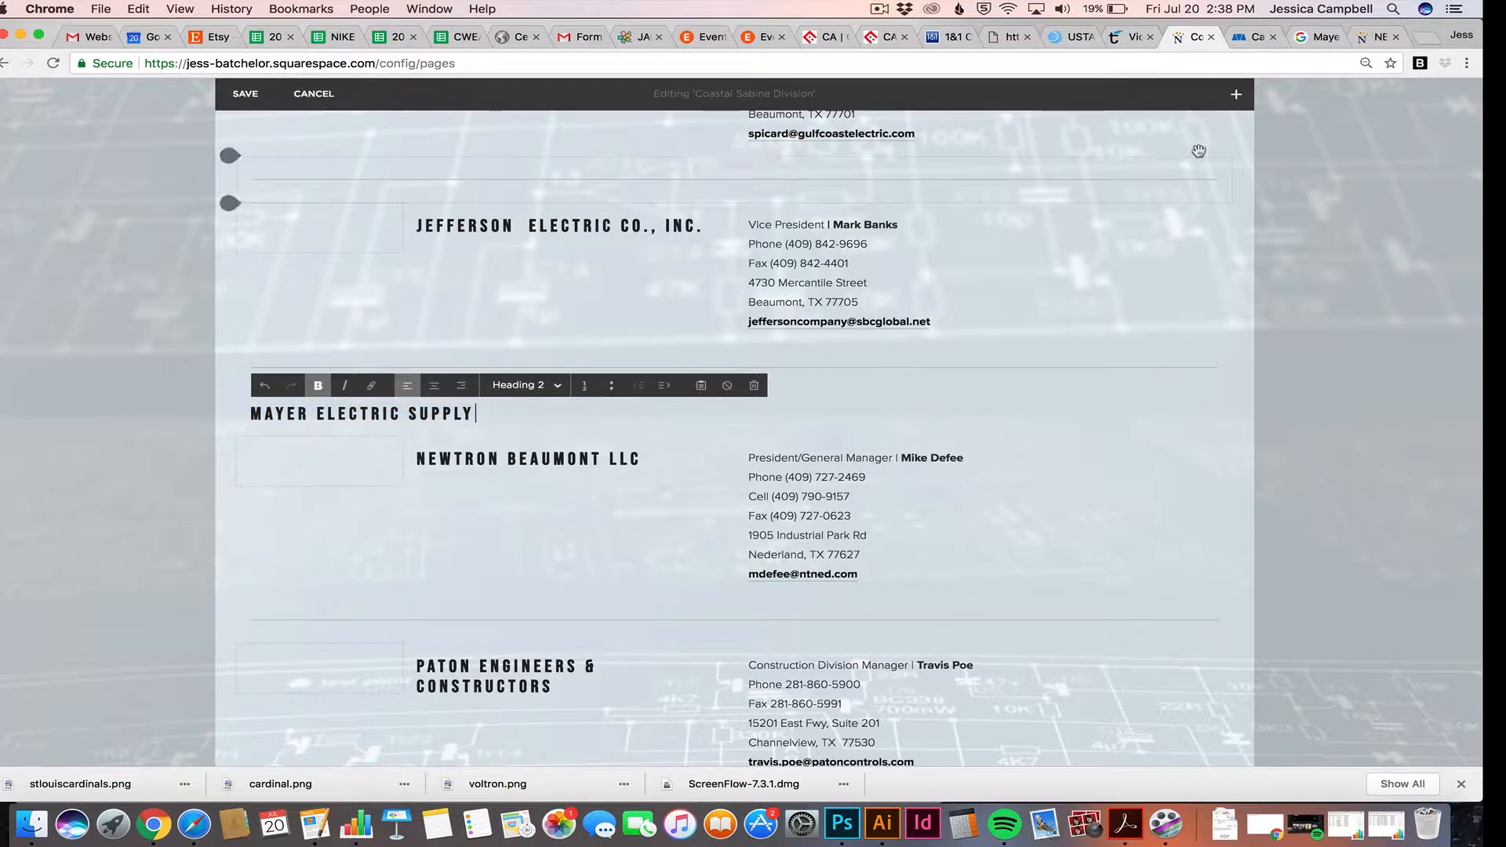
click(1236, 98)
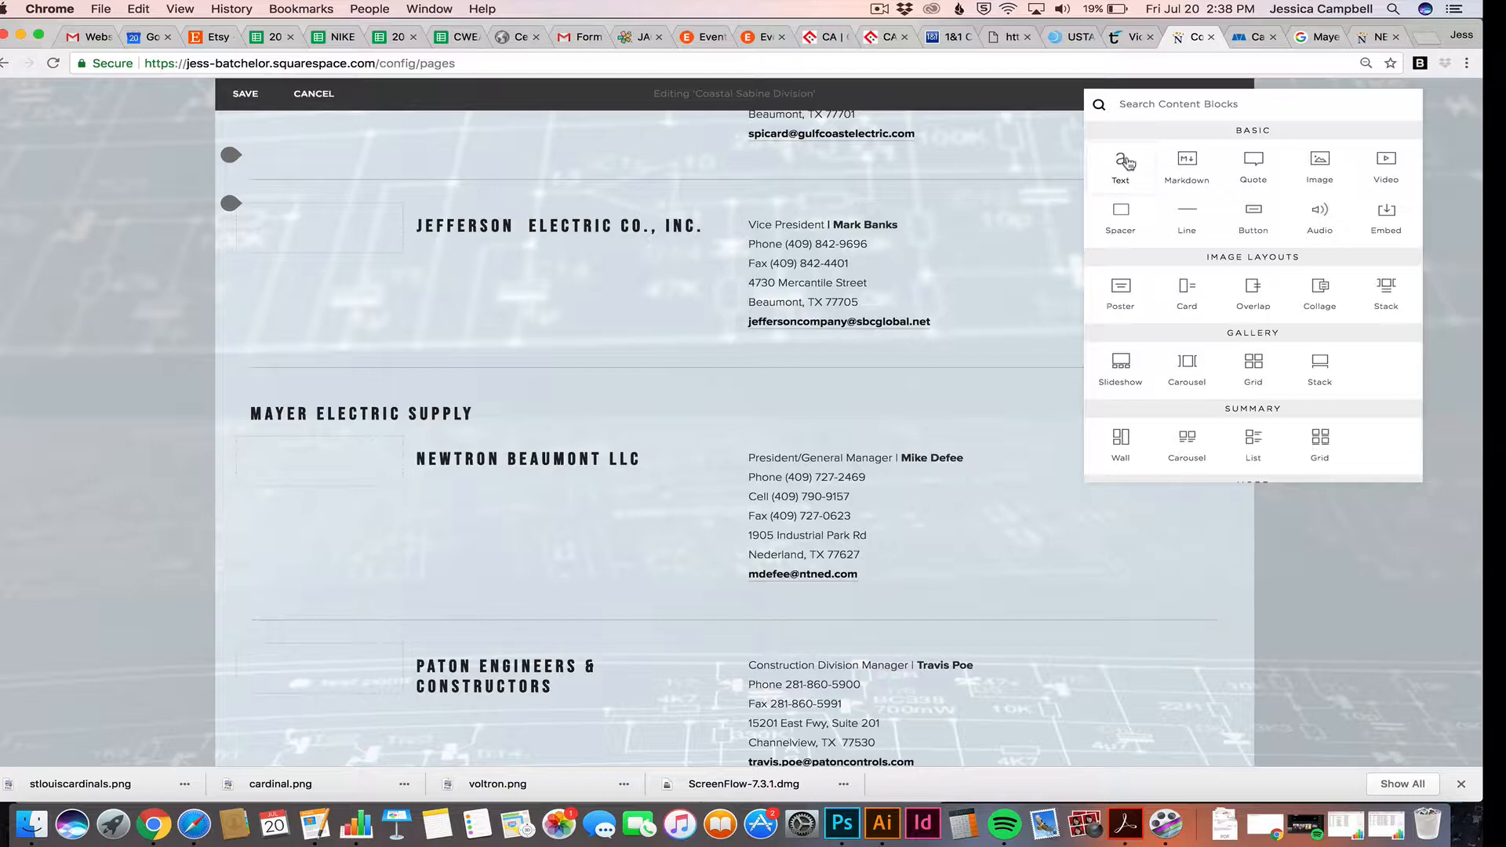
Drop a text block into the details column beside the Mayer Electric Supply heading and paste text into it
drag(1126, 162, 1144, 413)
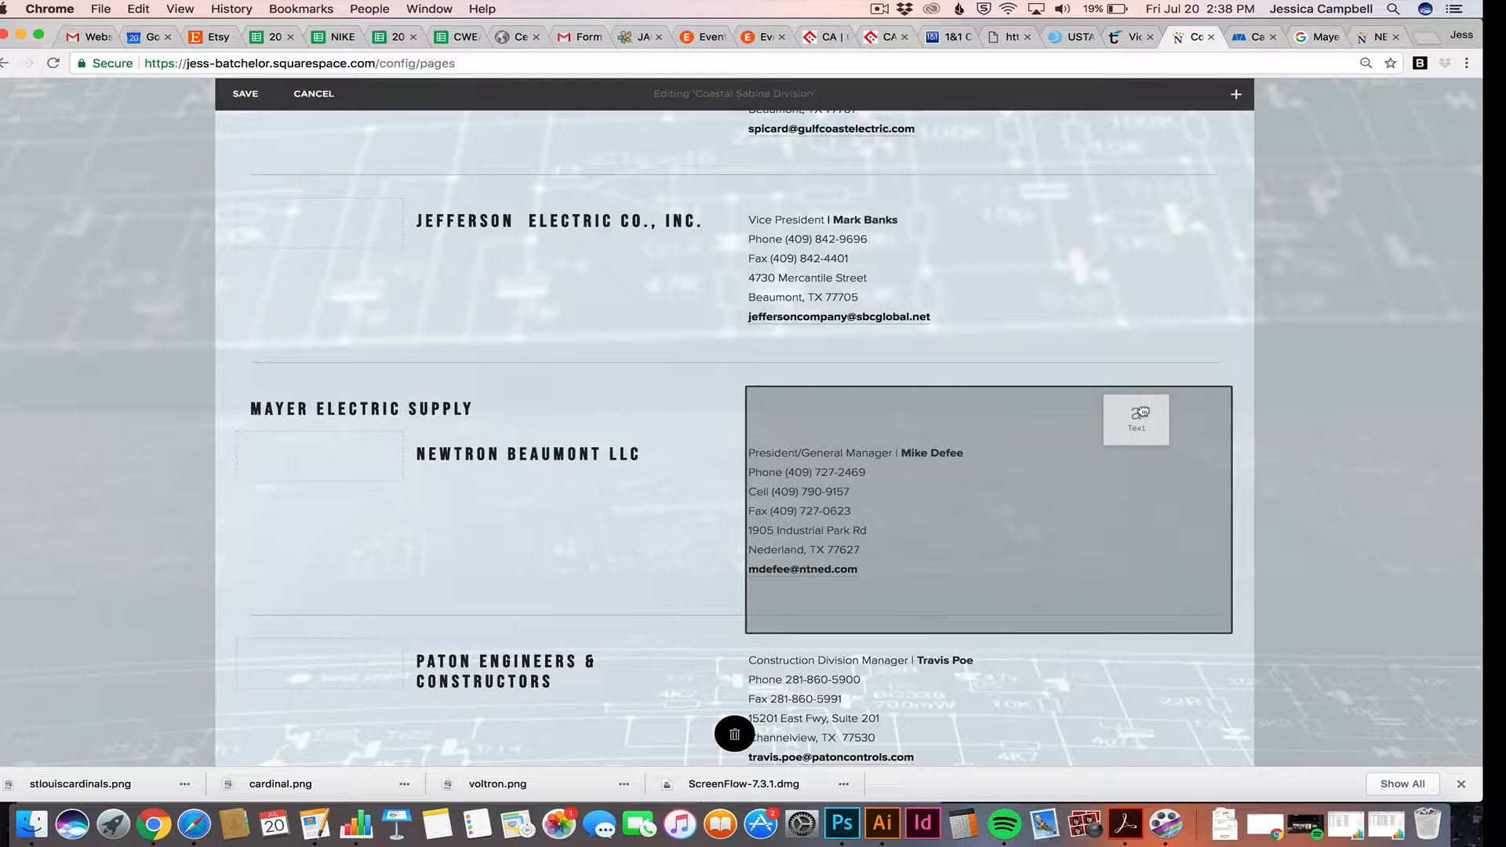
drag(1144, 413, 1219, 399)
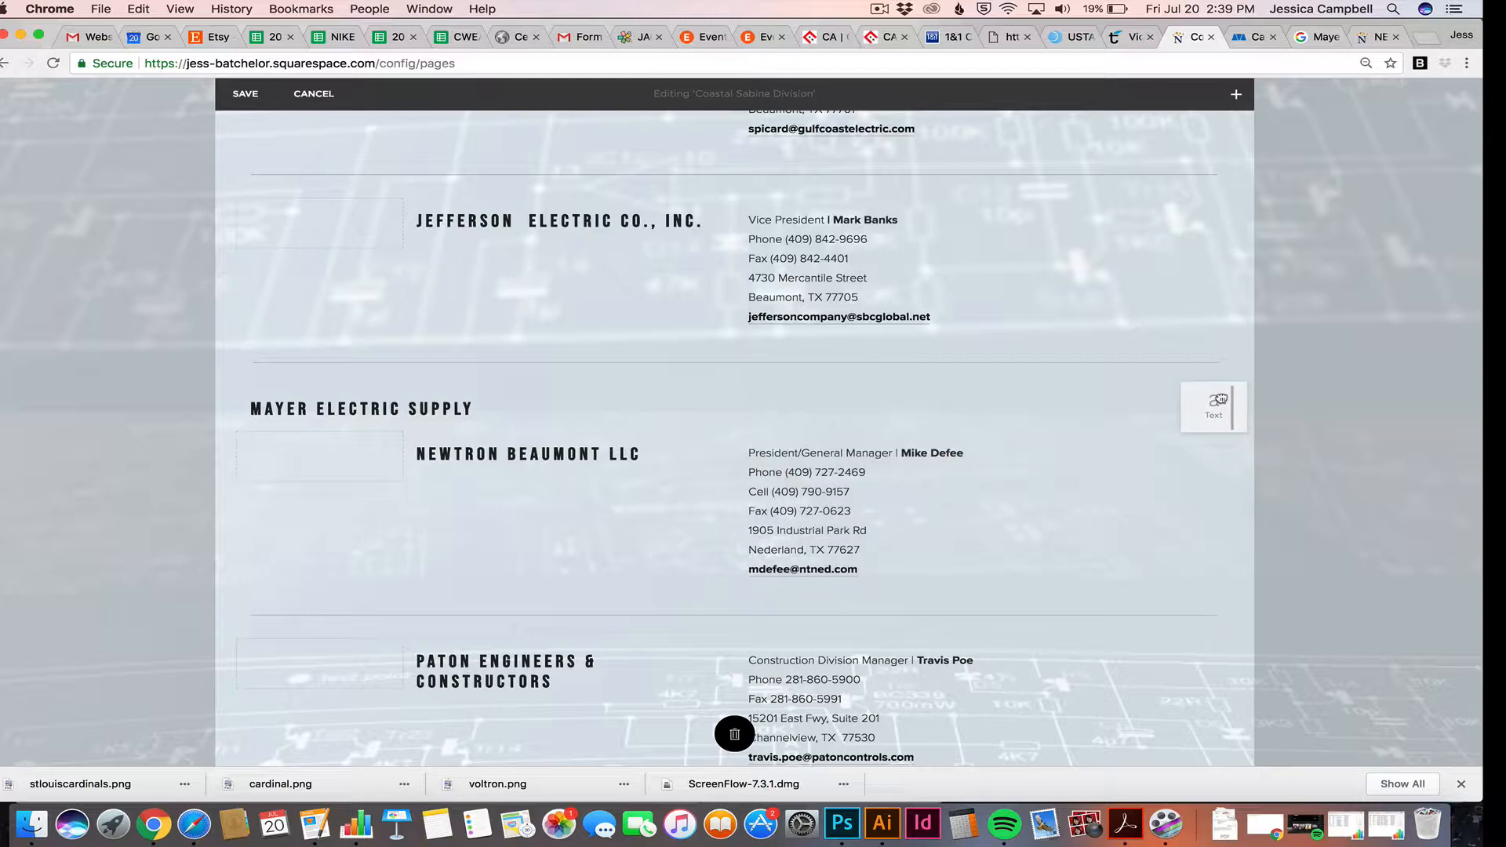
drag(1221, 399, 1222, 398)
drag(1222, 399, 1221, 398)
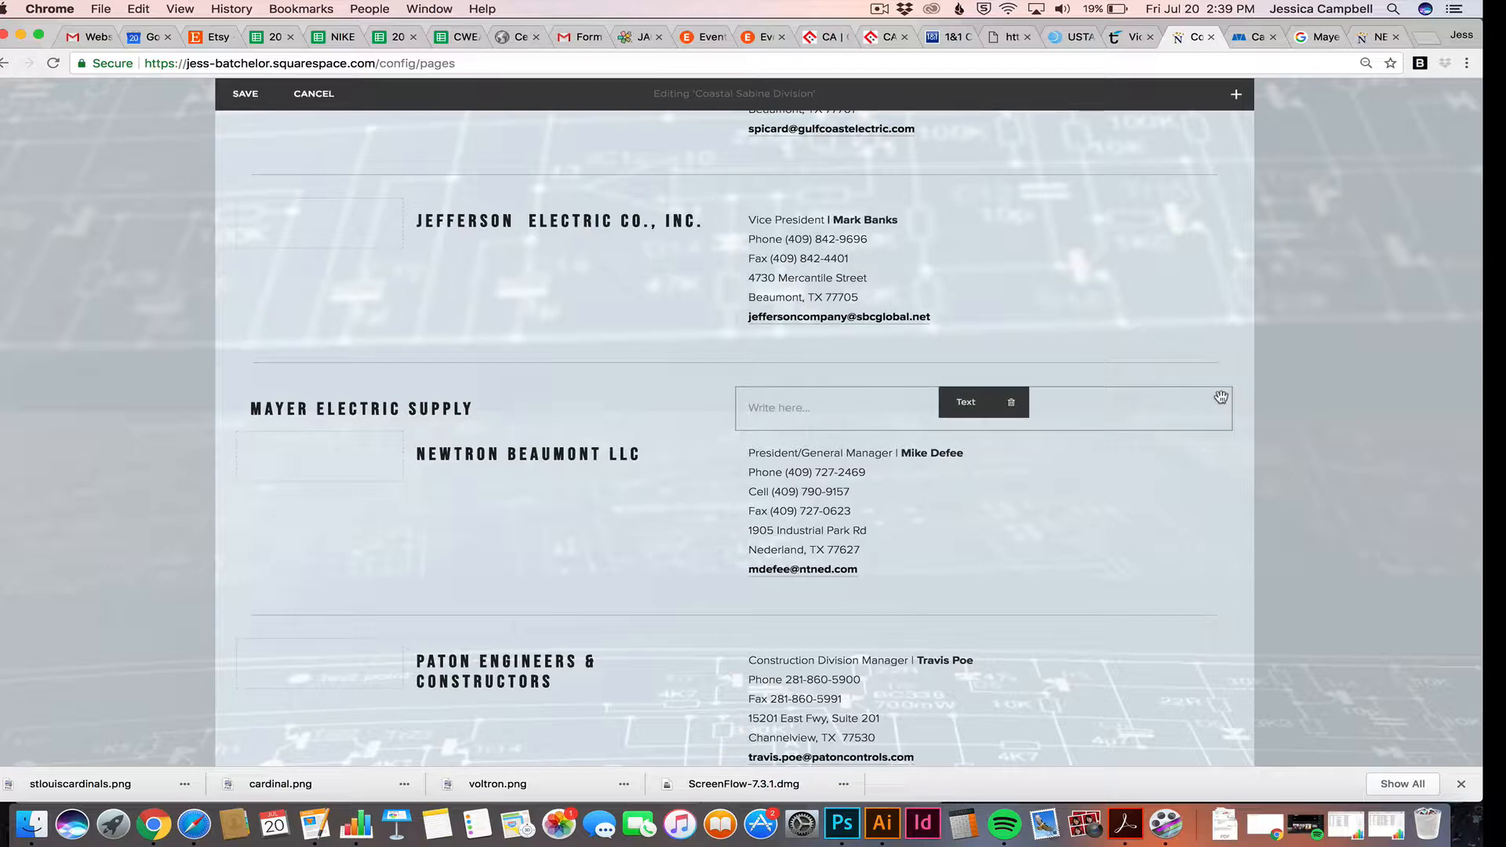
click(806, 408)
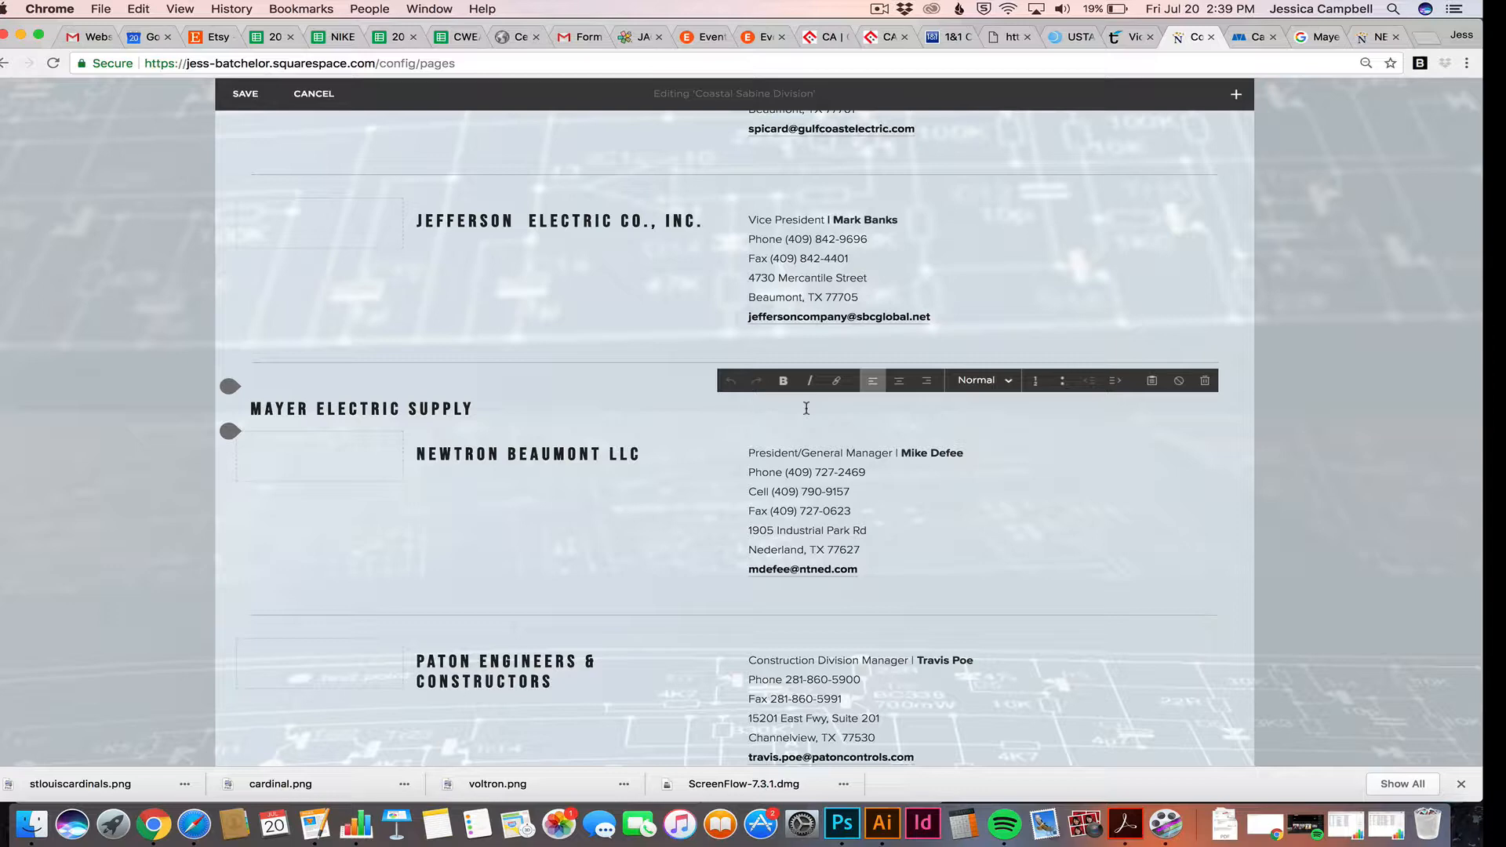
key(super+v)
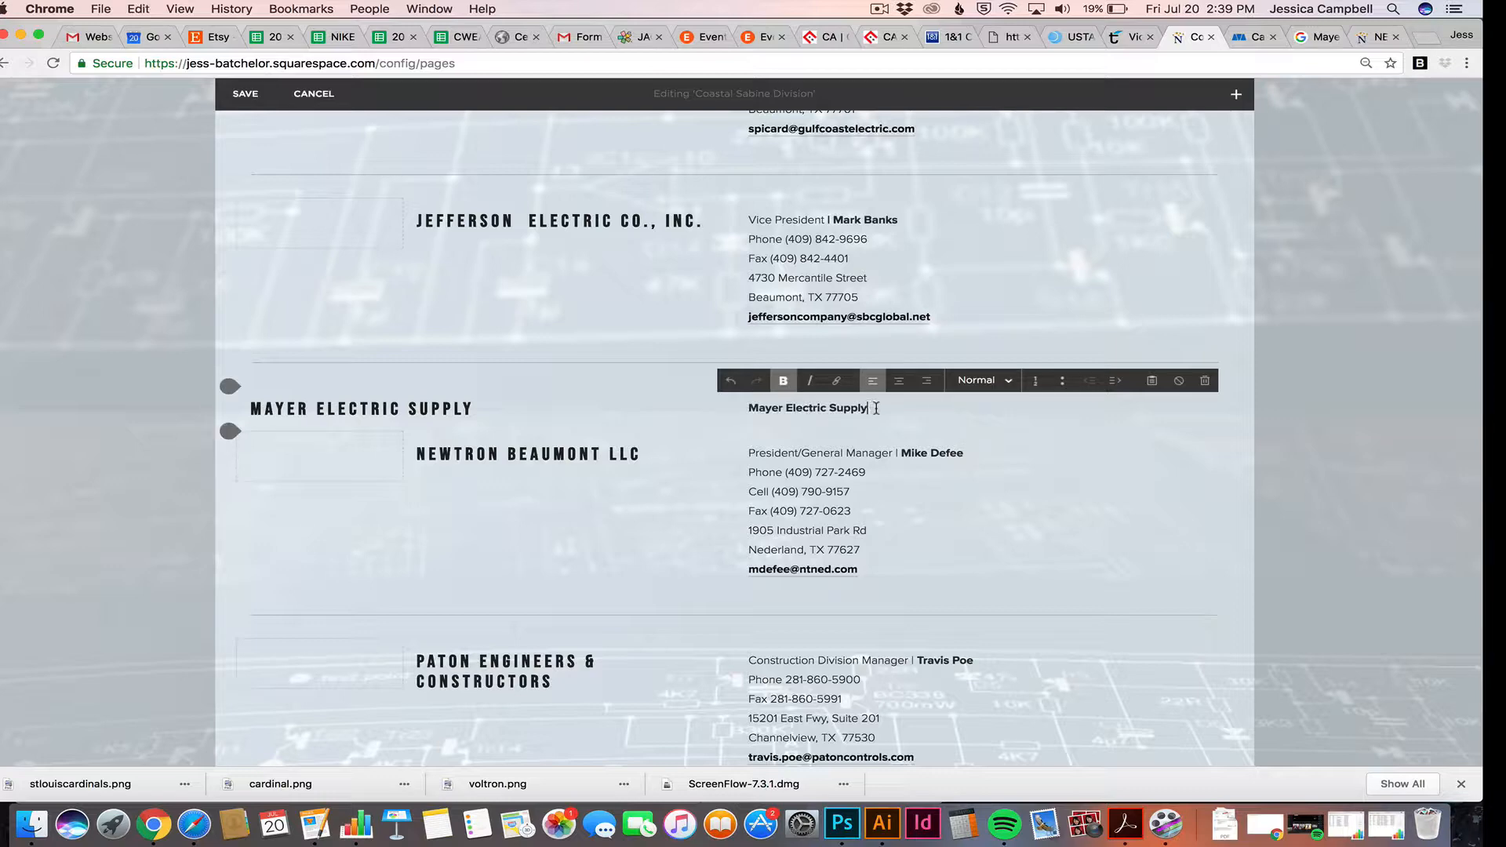
Copy the contact's name, phone and e-mail from the Pages note over the new block's placeholder text
click(315, 824)
drag(233, 310, 83, 206)
key(super+c)
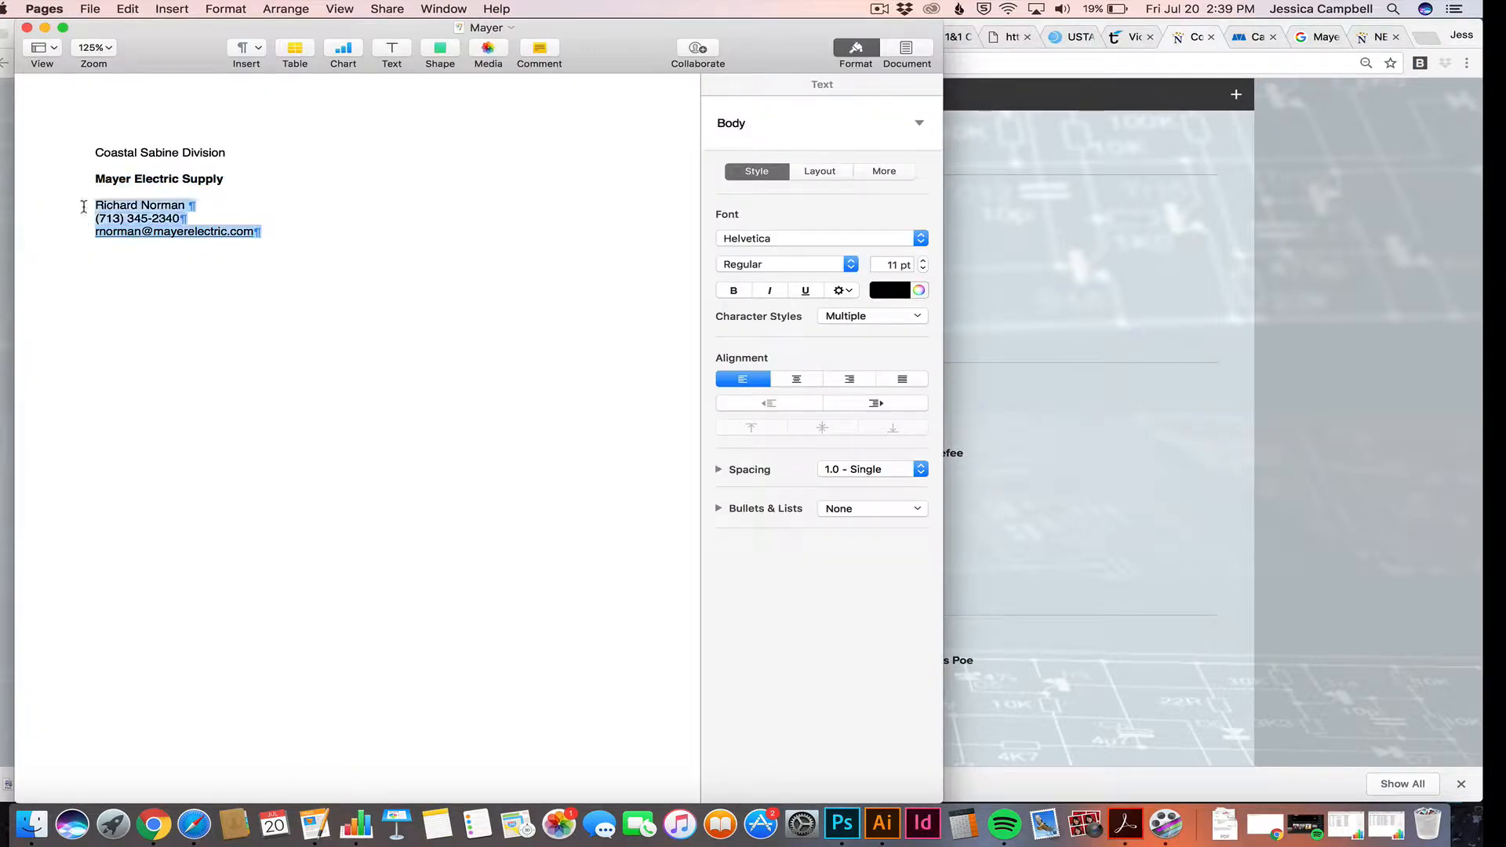
click(991, 402)
drag(867, 408, 724, 404)
key(super+v)
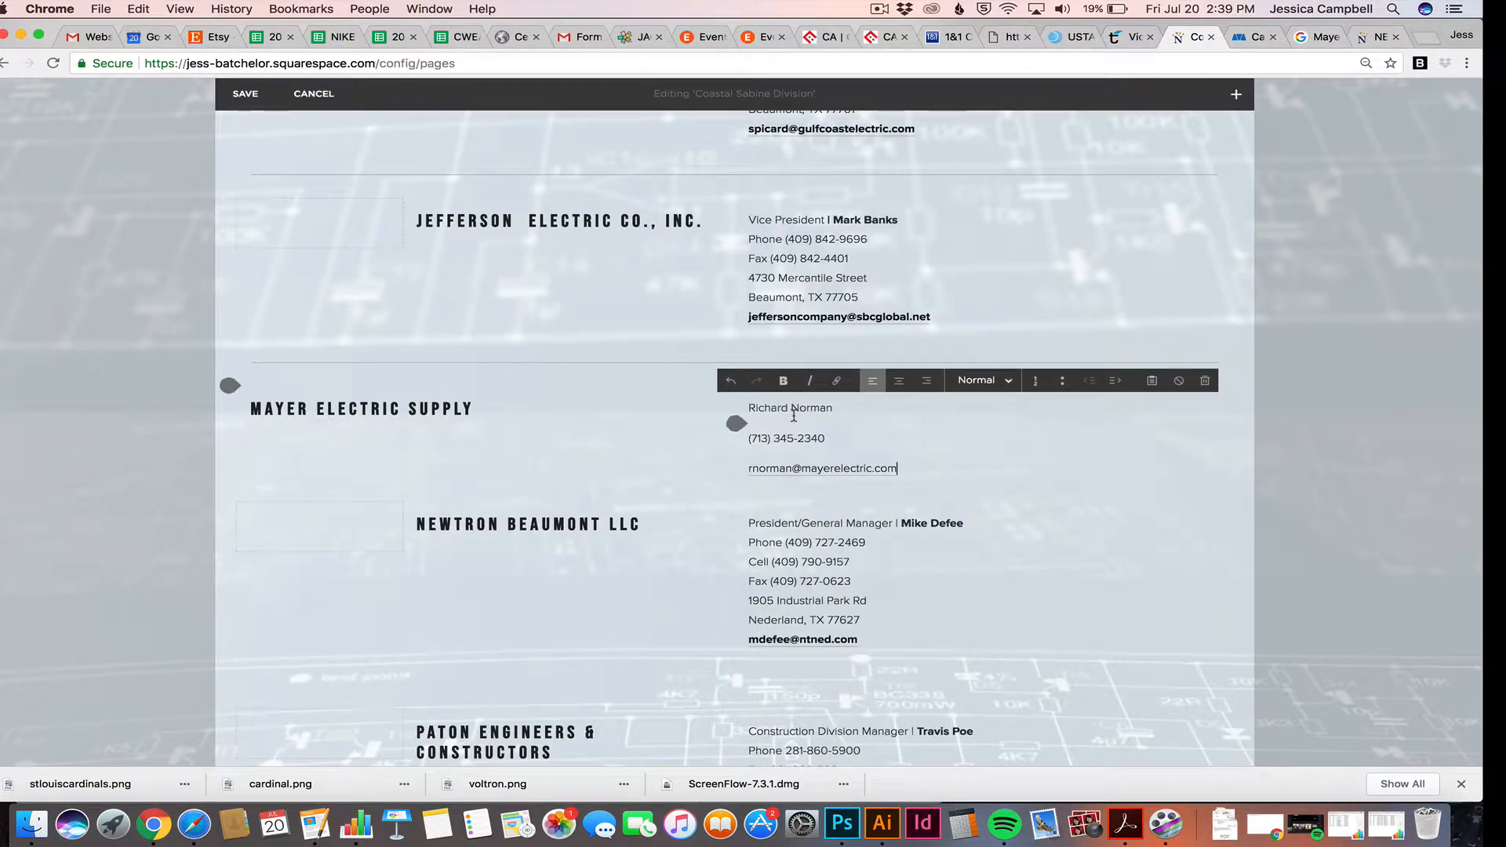
Re-break the phone number onto its own line directly under the contact's name
click(769, 422)
key(BackSpace)
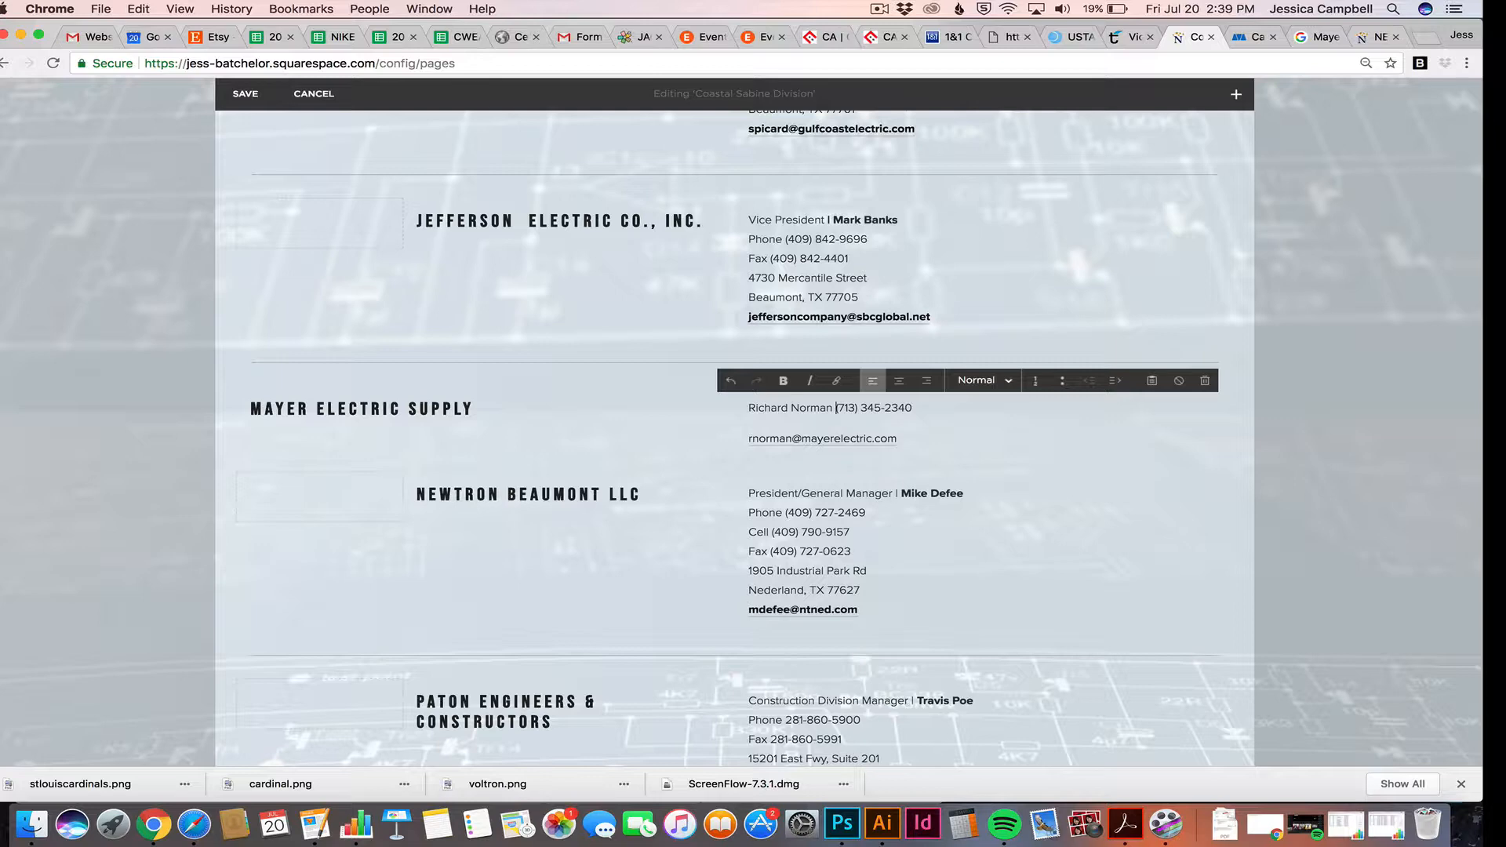
key(Return)
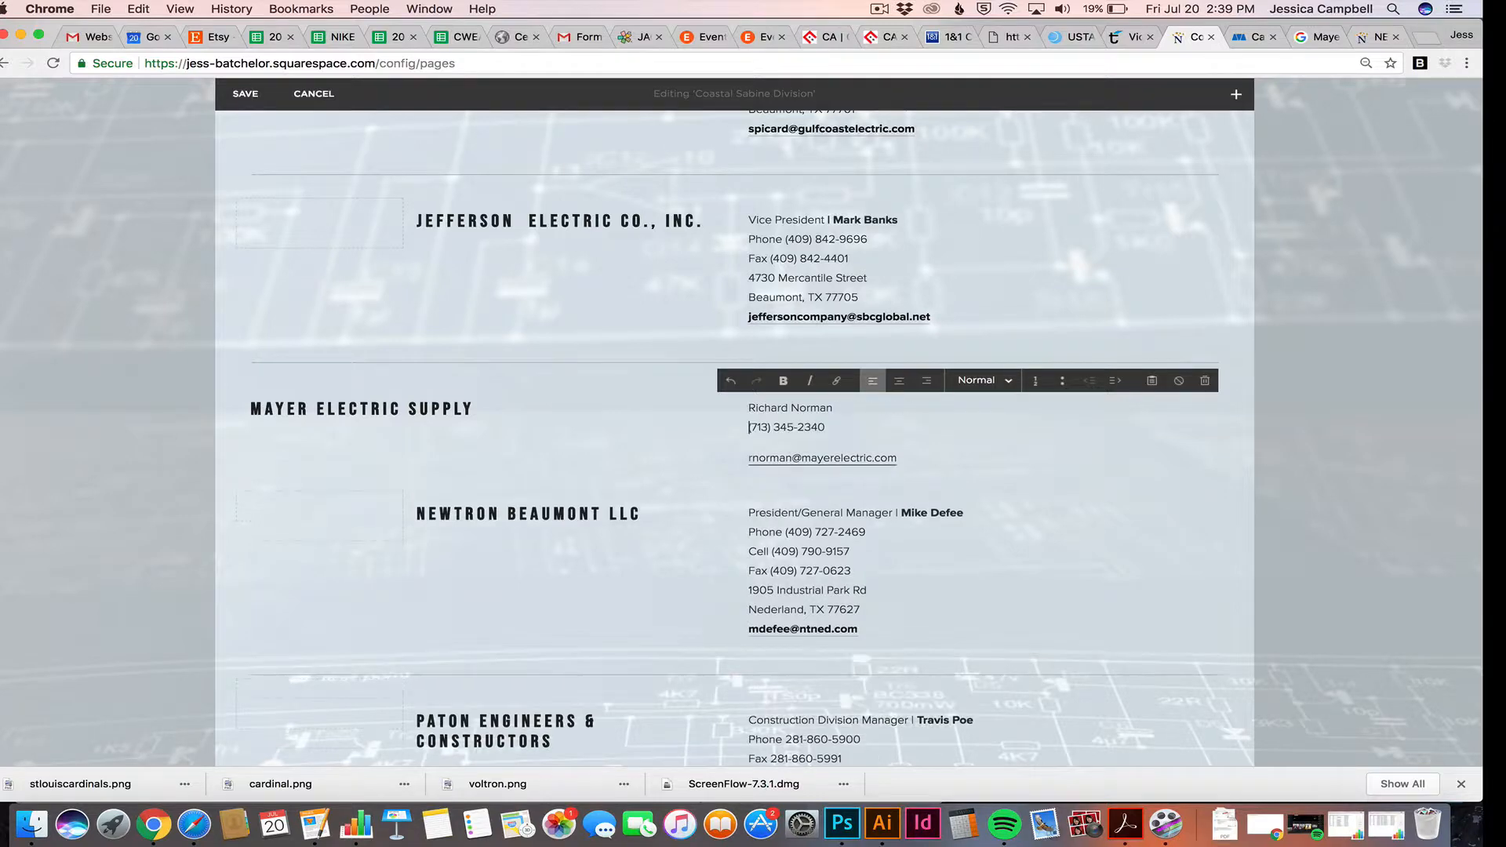
Remove the blank line above the email so it sits right under the phone number
click(757, 452)
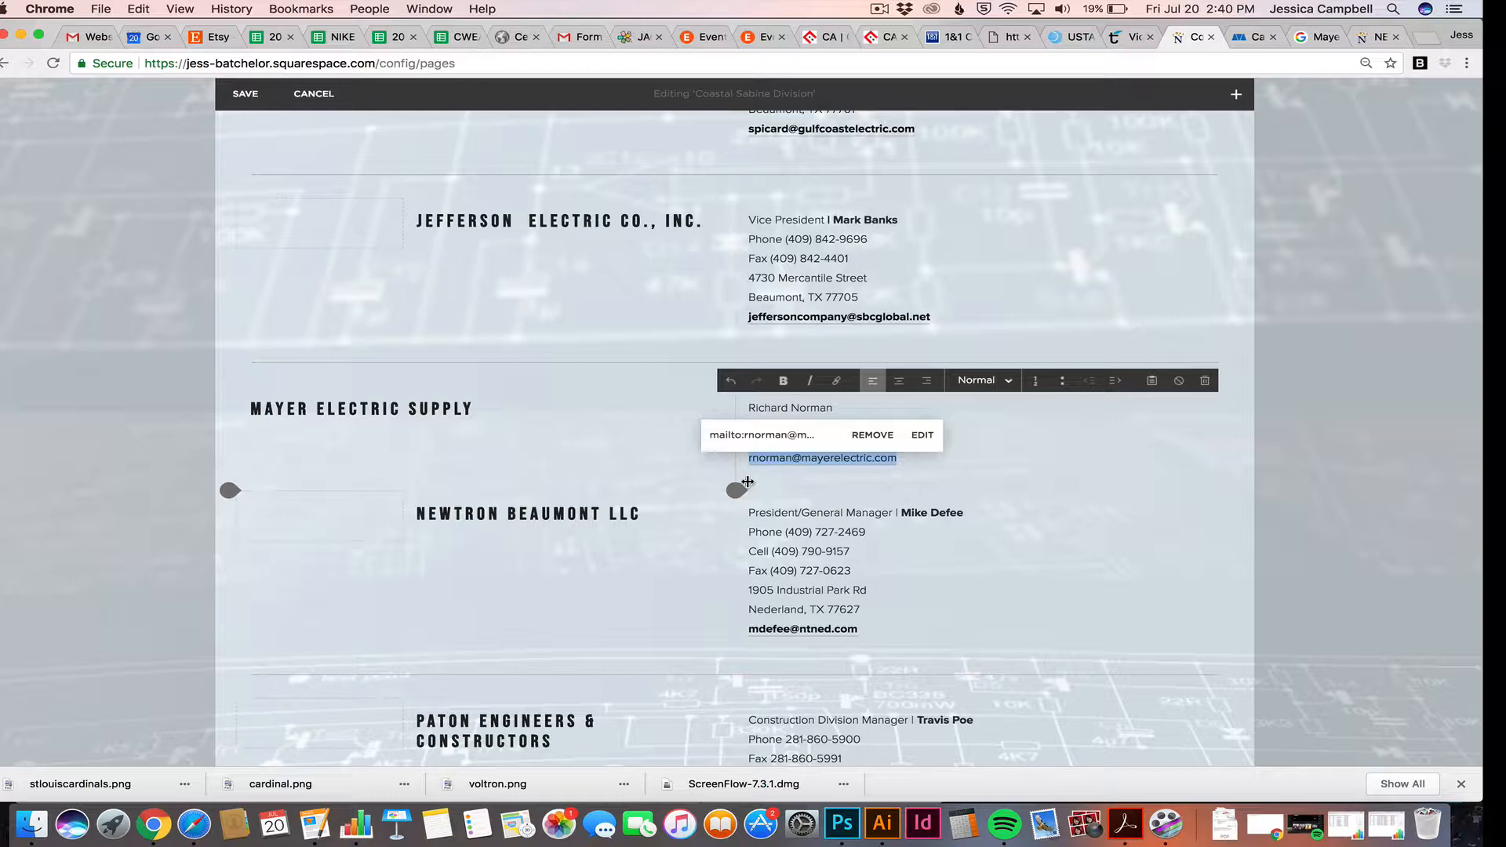
click(750, 458)
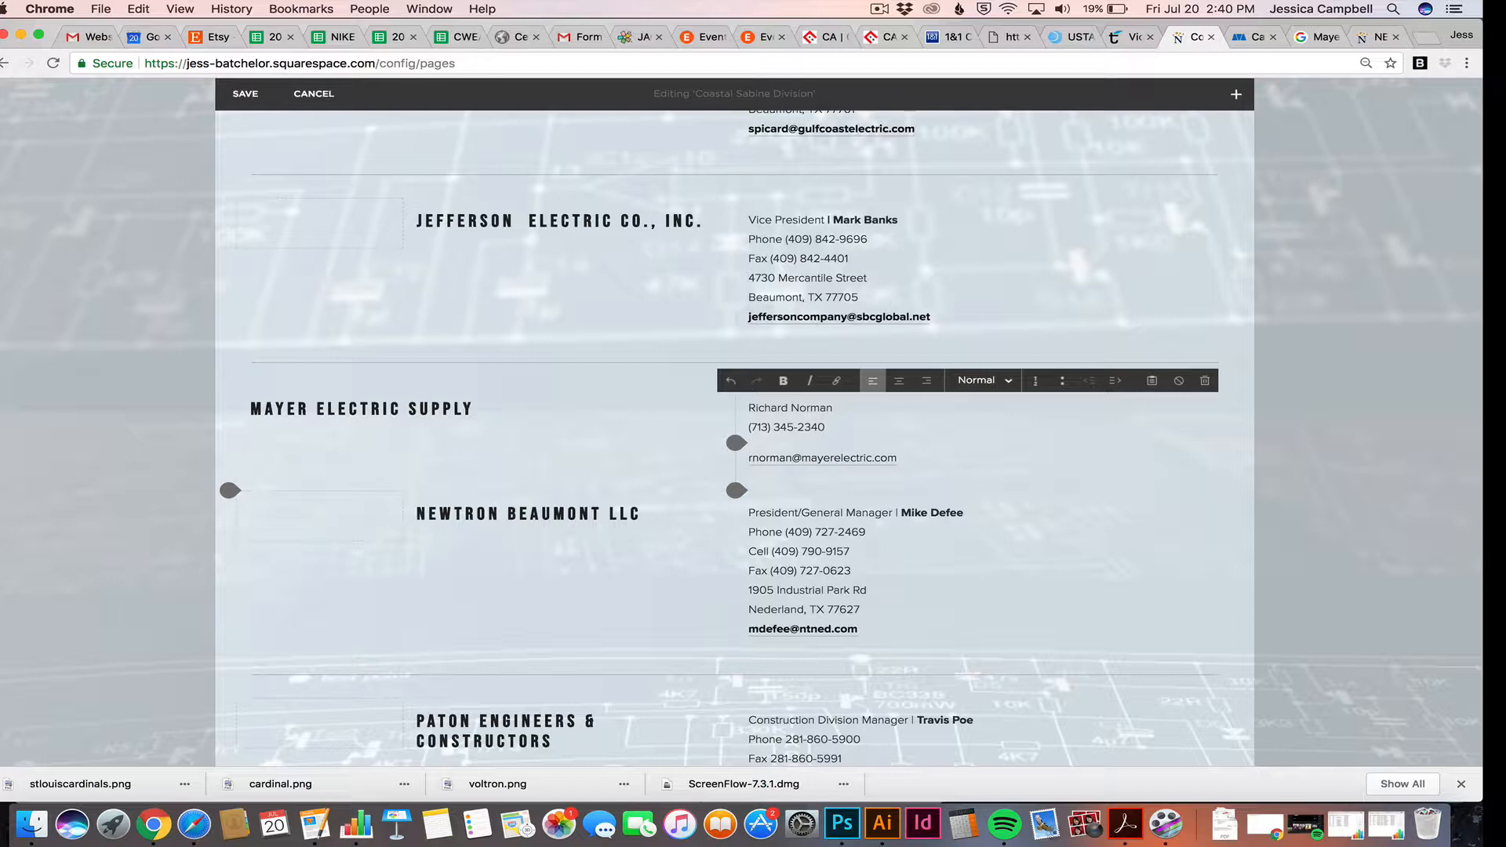
key(BackSpace)
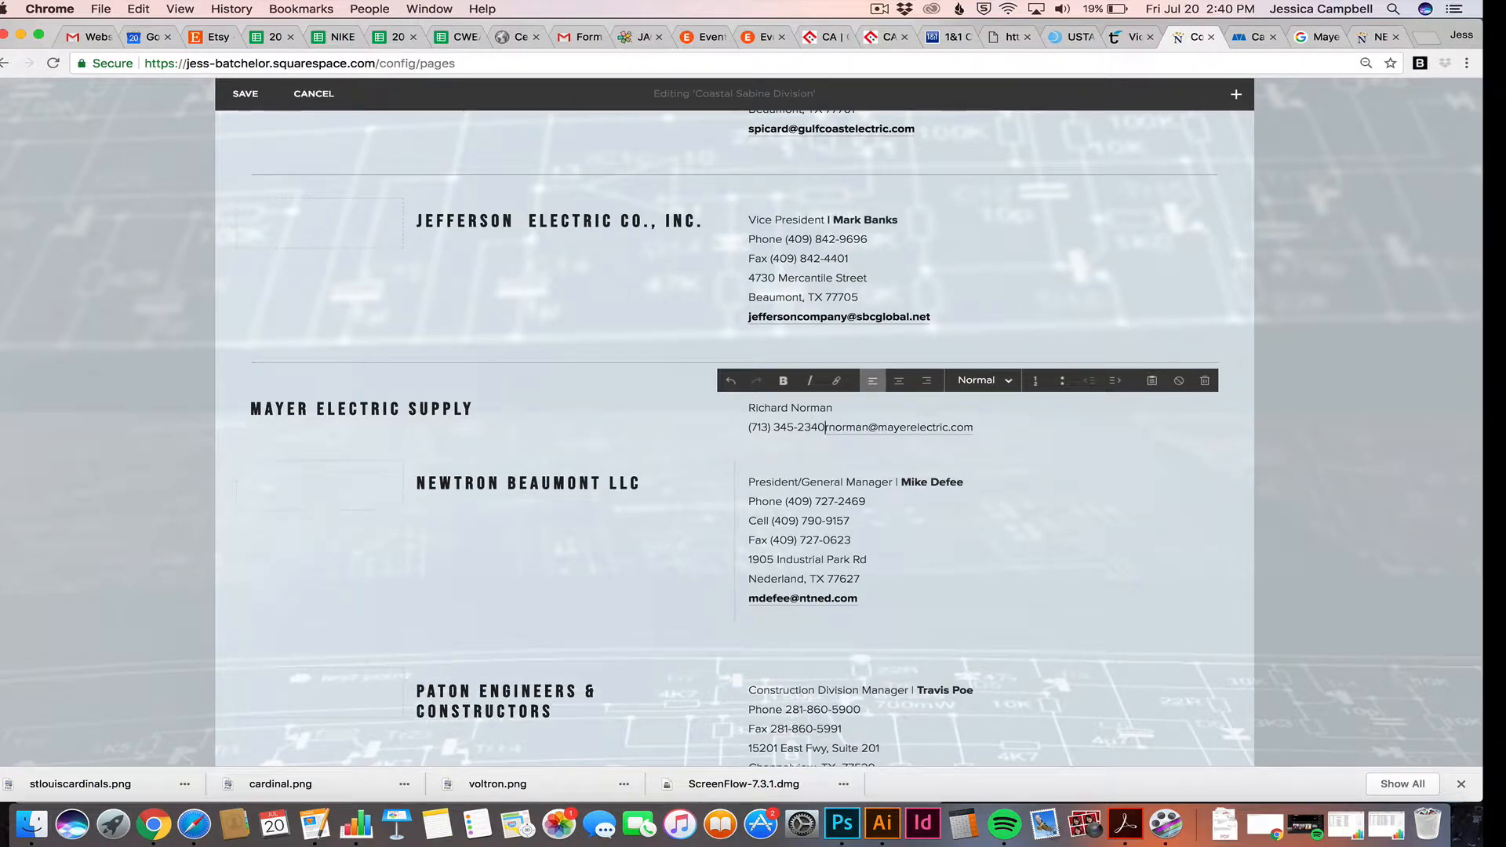
key(Return)
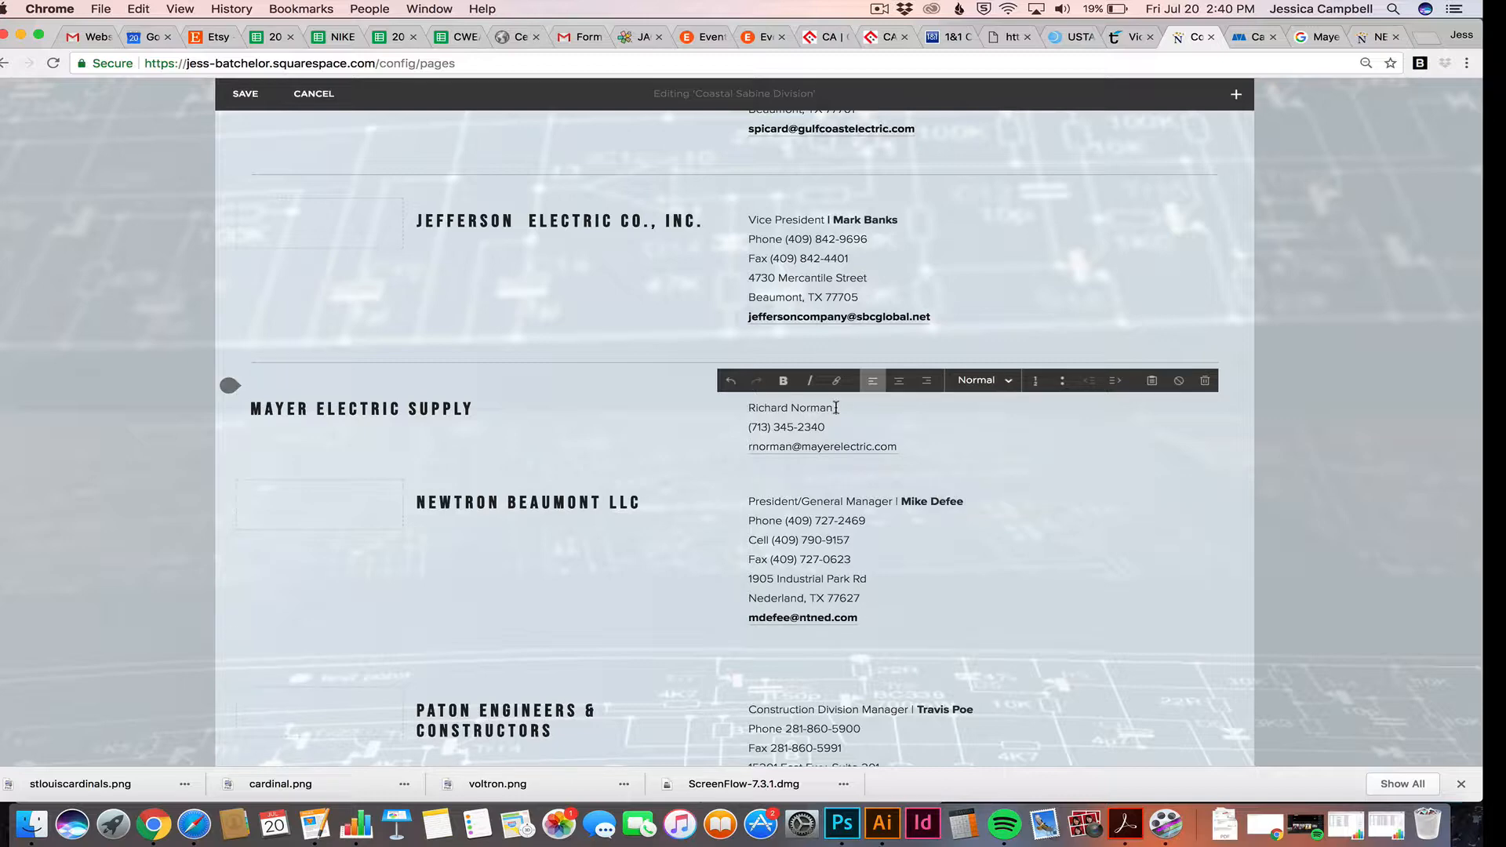
drag(836, 407, 746, 410)
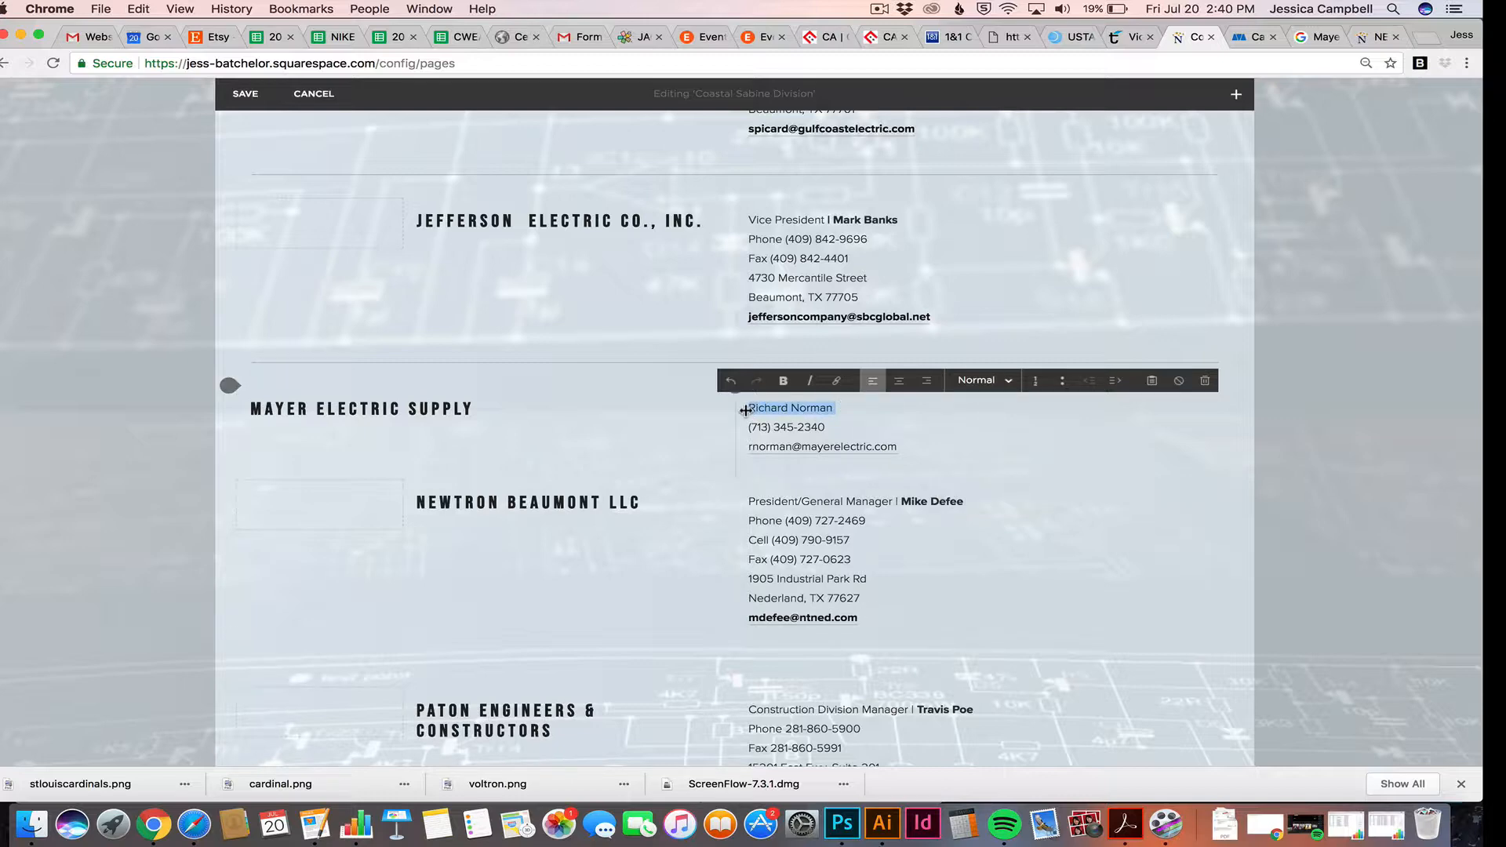
Bold the contact's name and add the label 'Phone' before the number
click(785, 381)
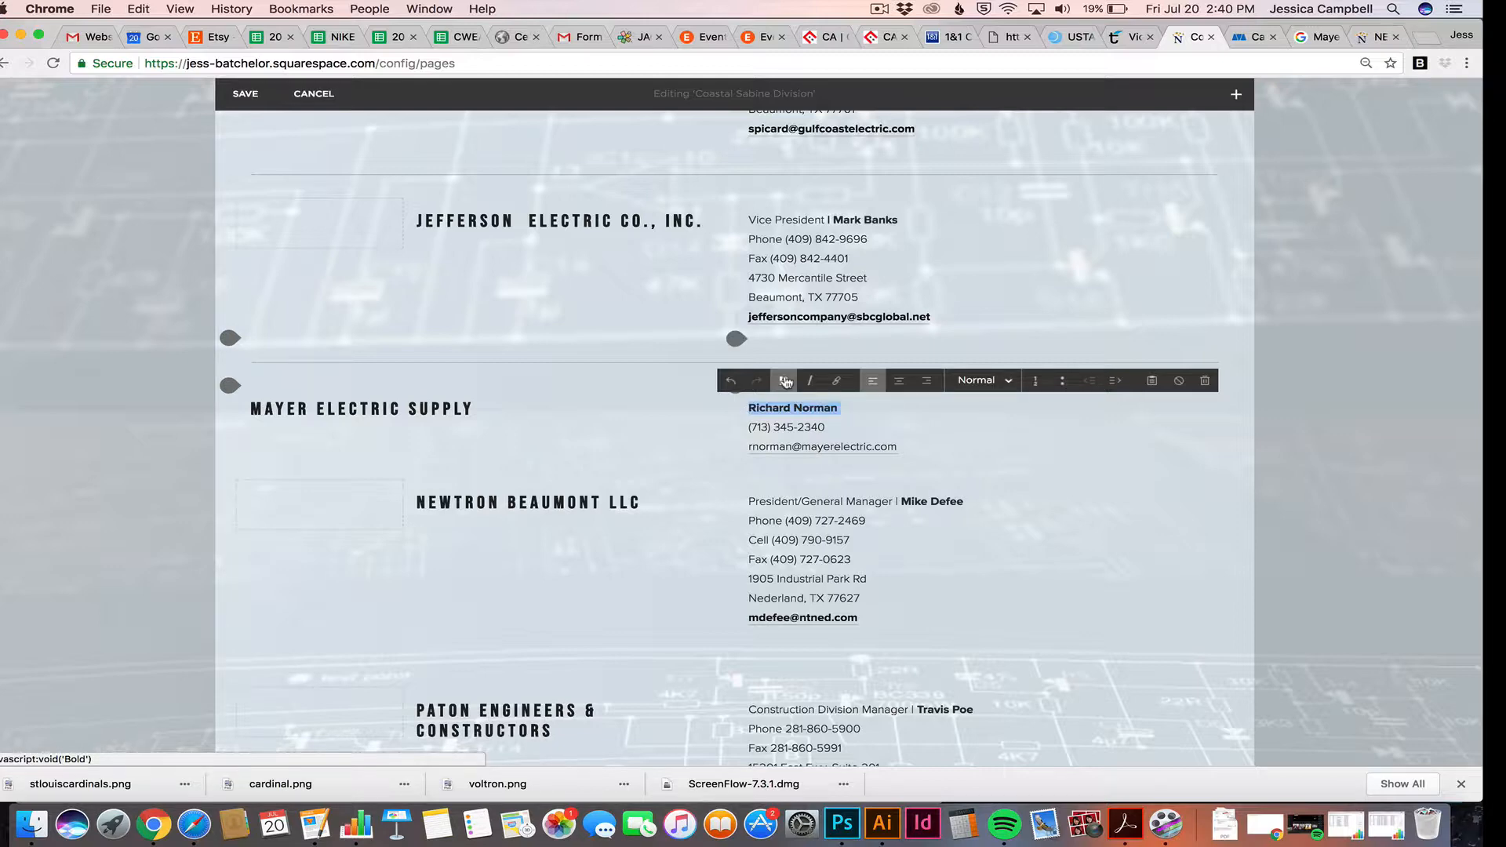
click(832, 425)
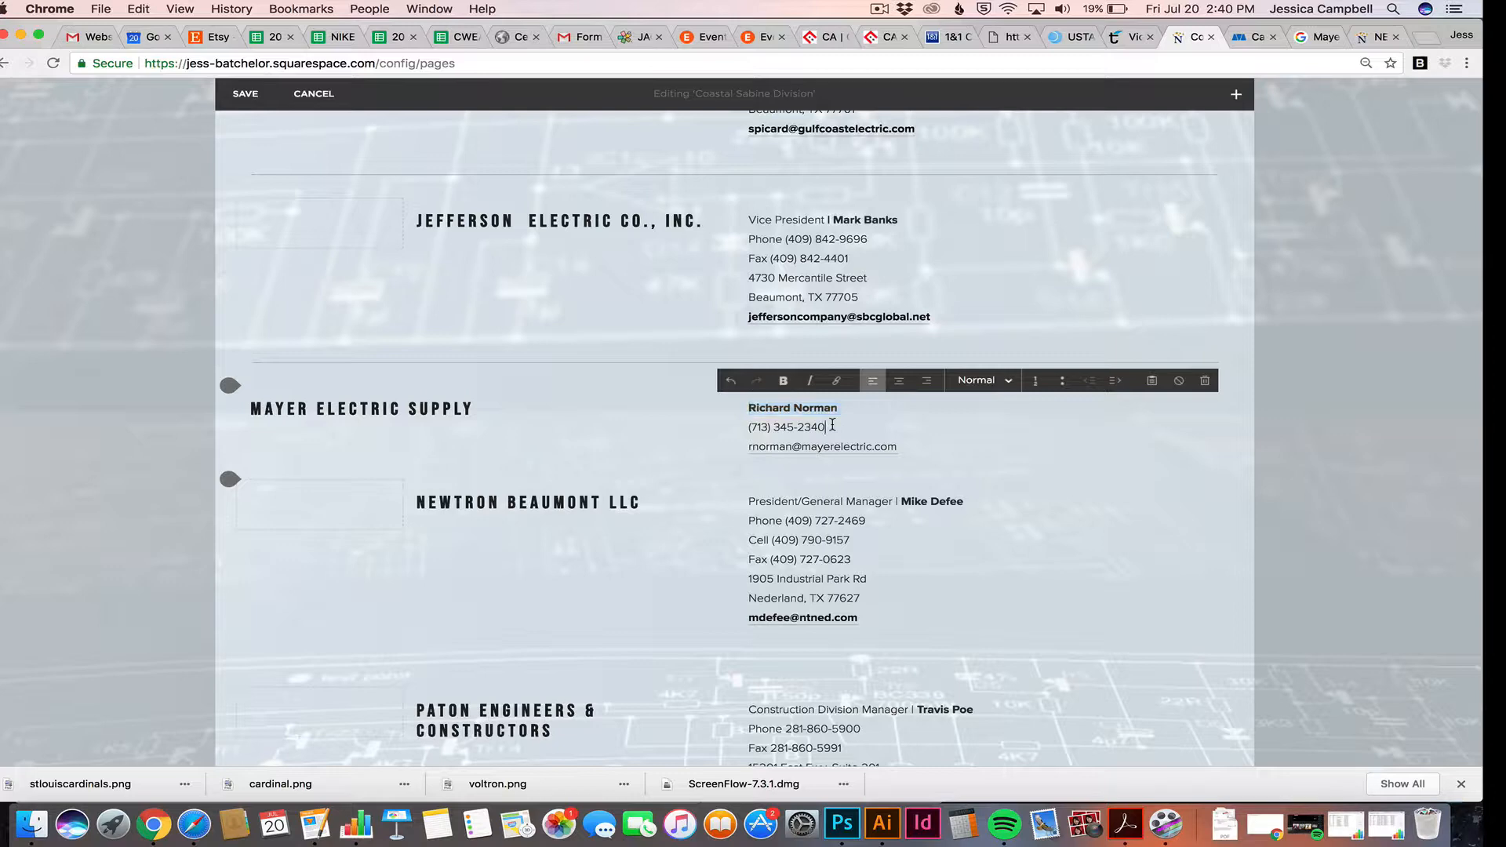
click(749, 408)
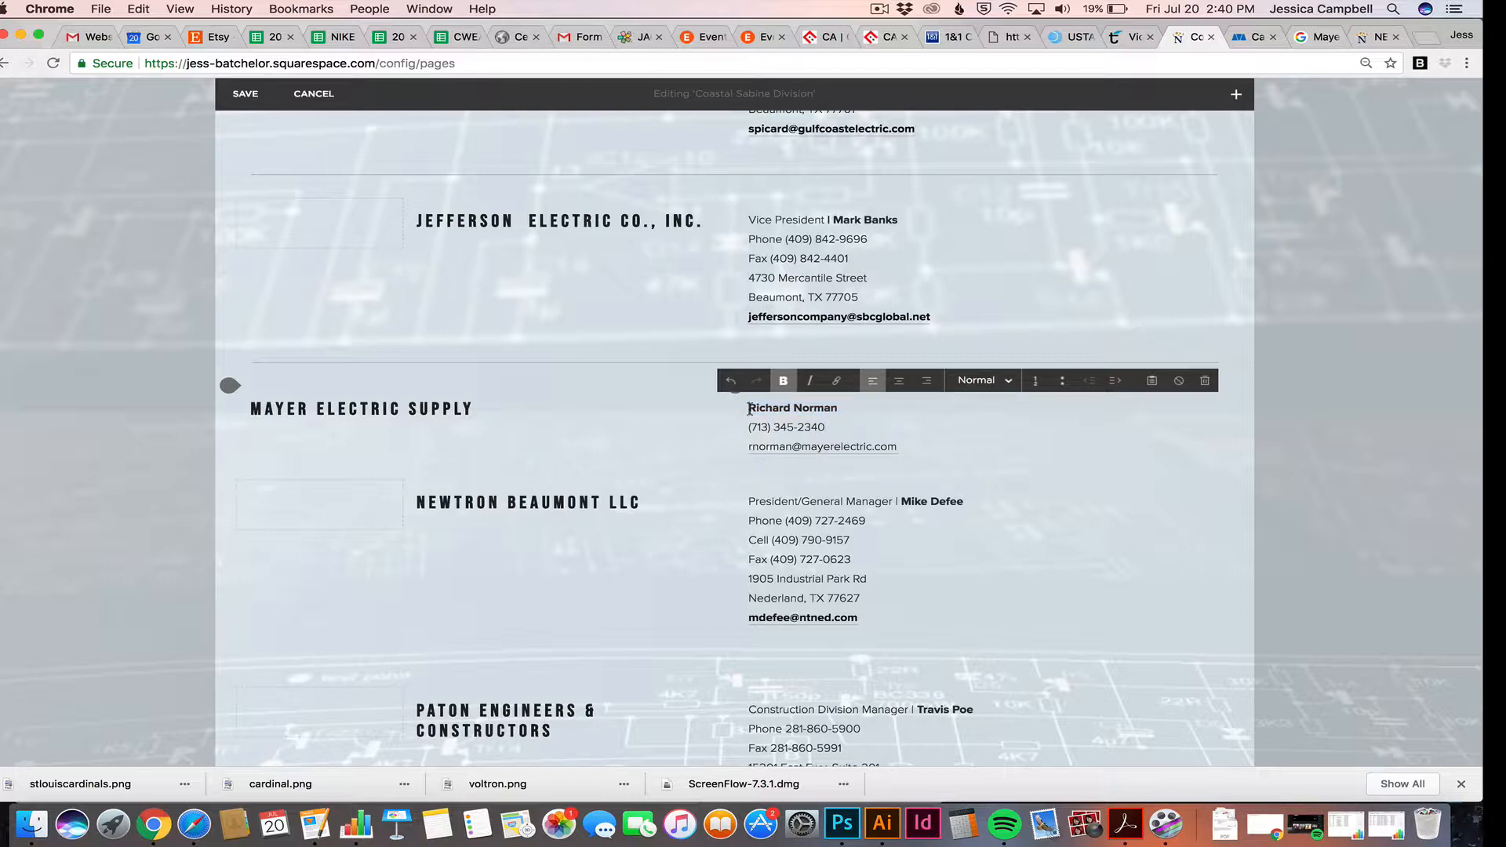
click(827, 426)
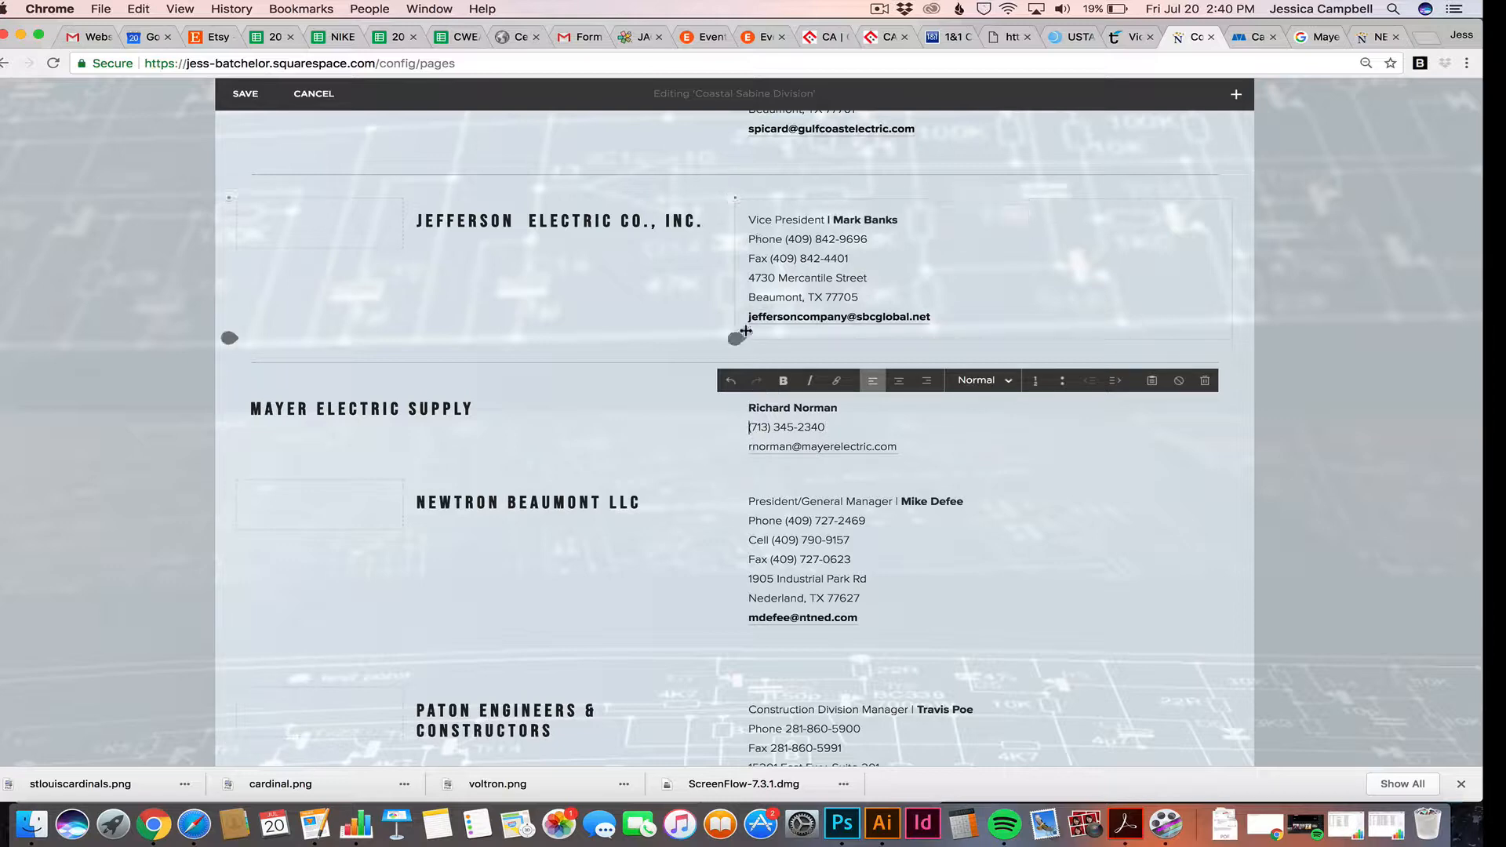
text(P)
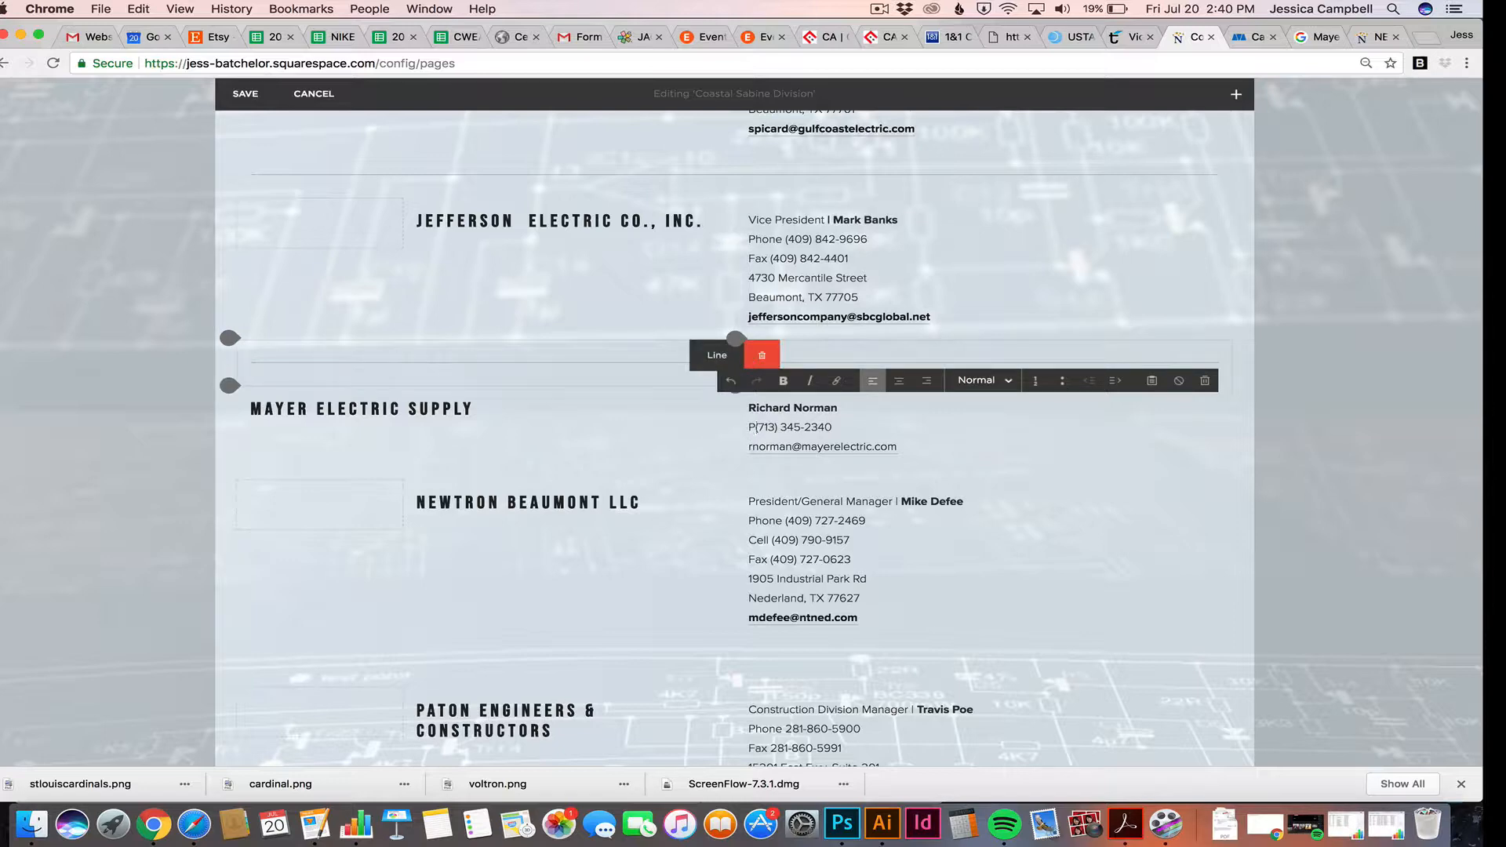
text(hone)
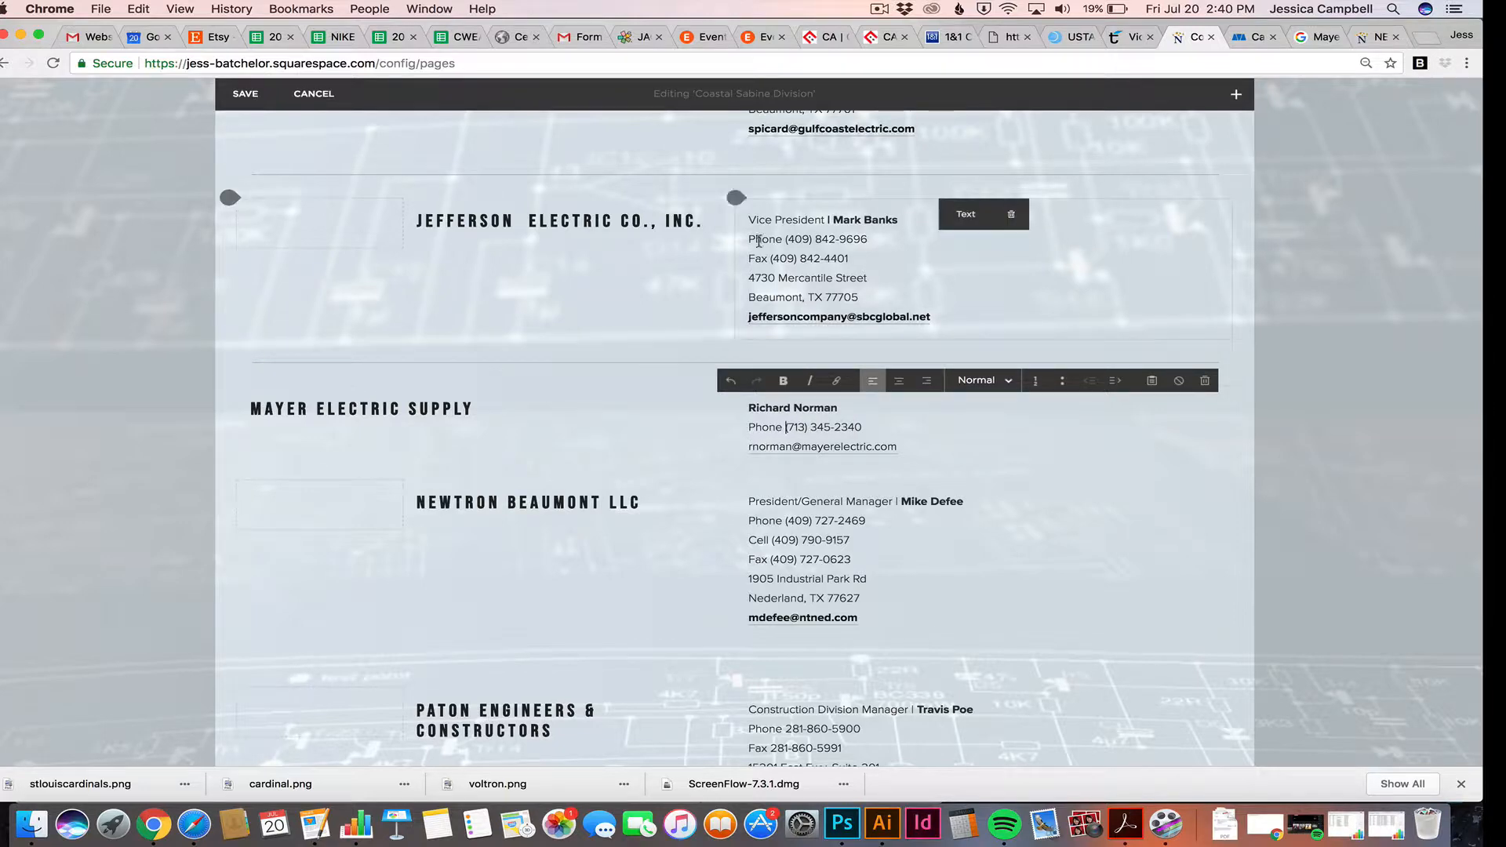
Bold the contact's email address and move the caret to the end of that line
click(904, 447)
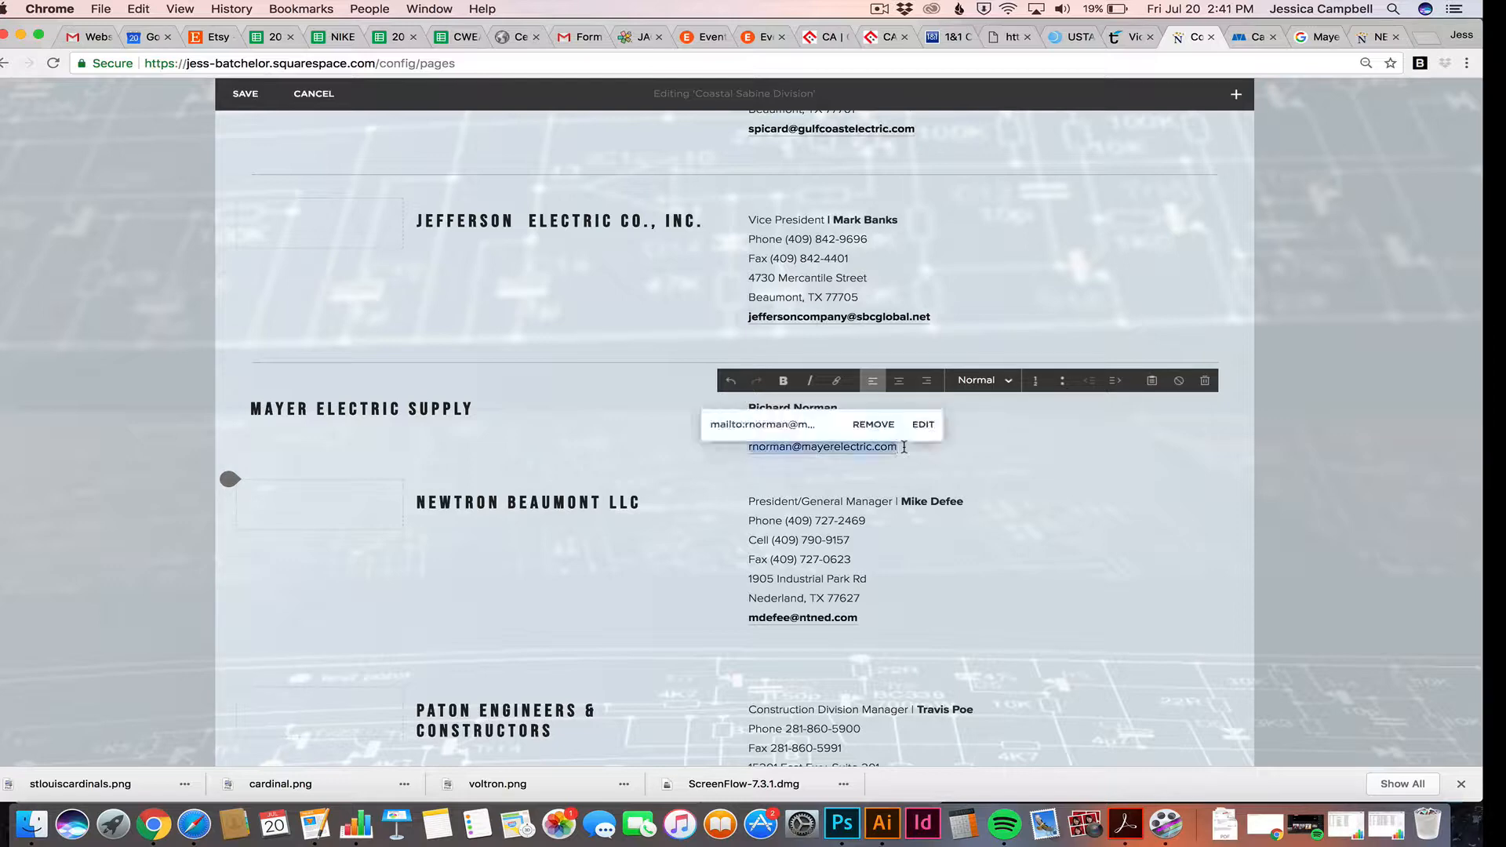
click(784, 382)
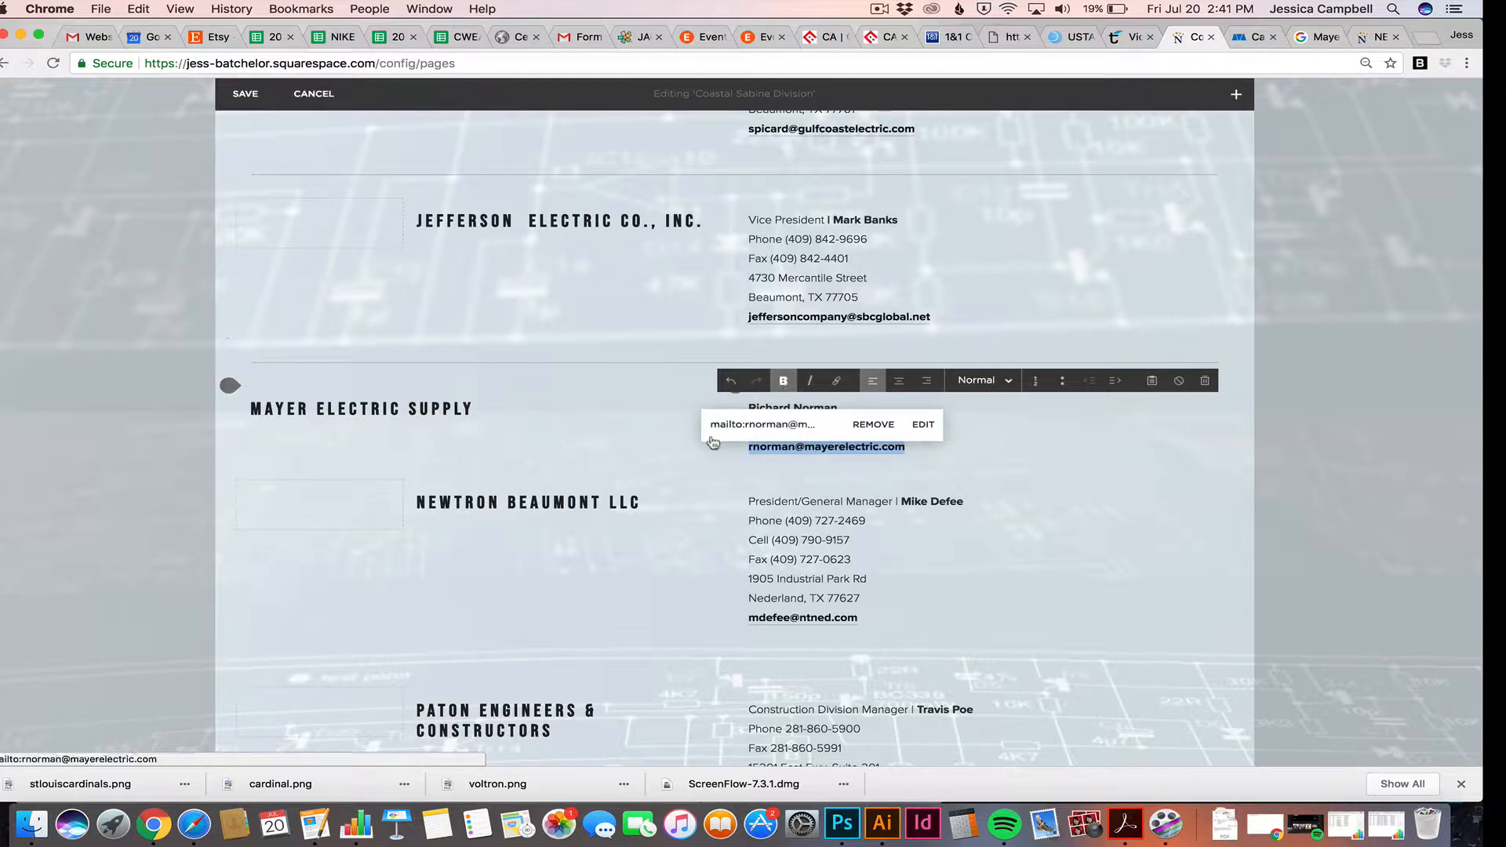
click(734, 453)
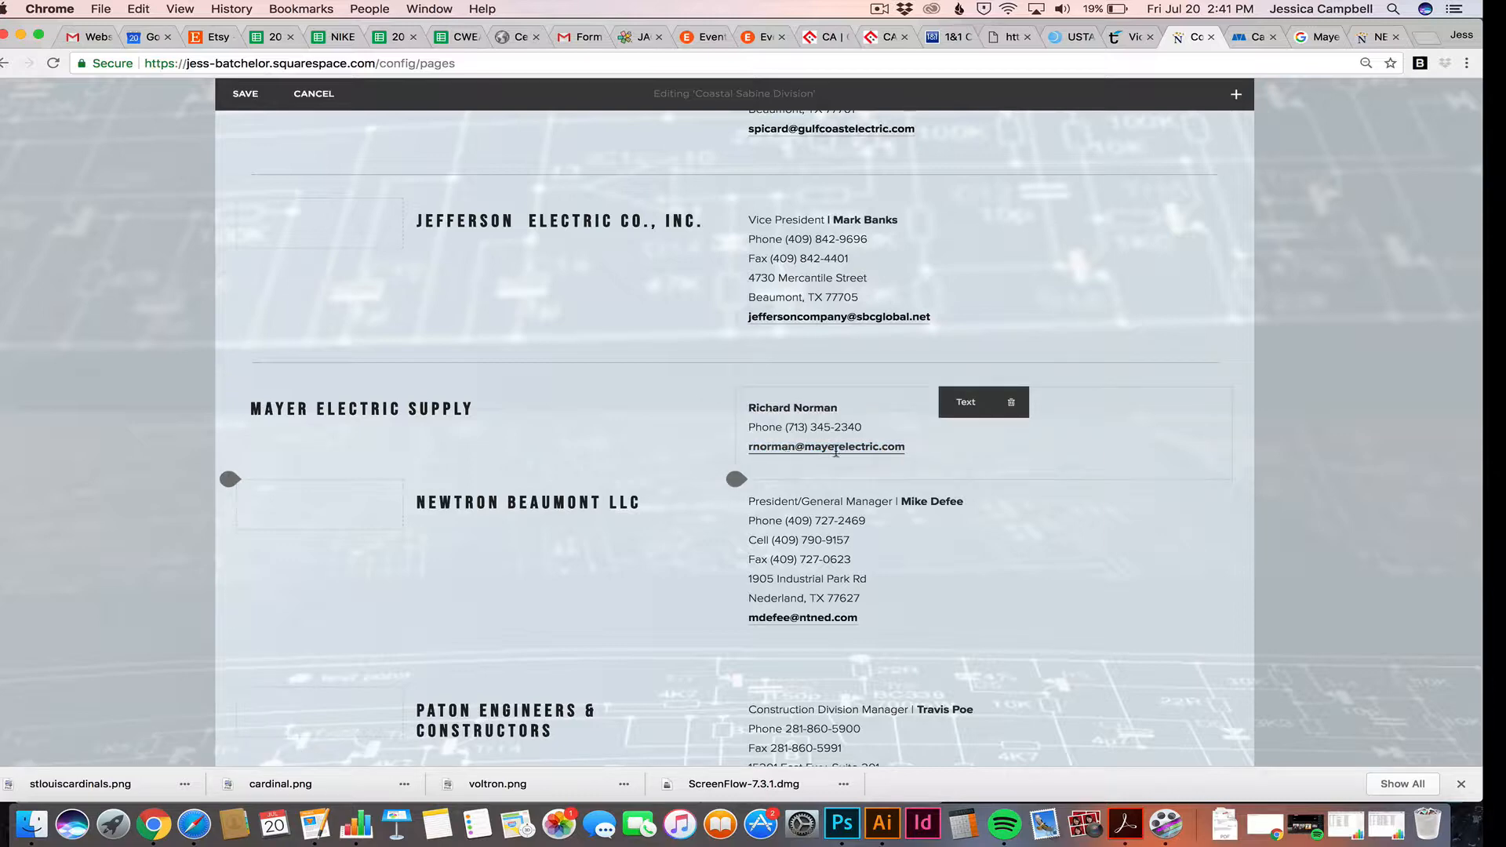
triple_click(906, 451)
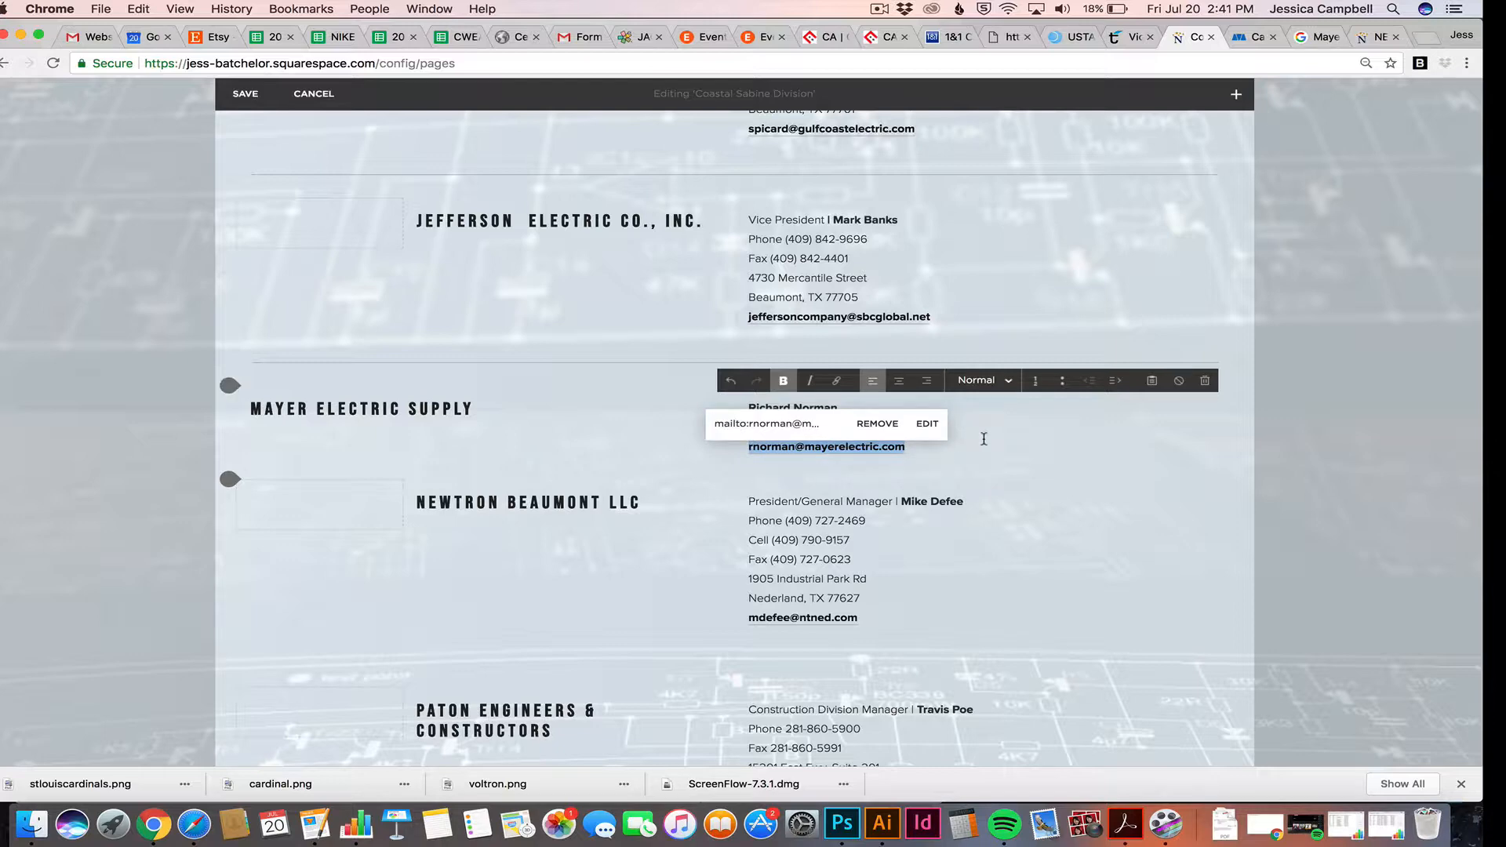
key(Right)
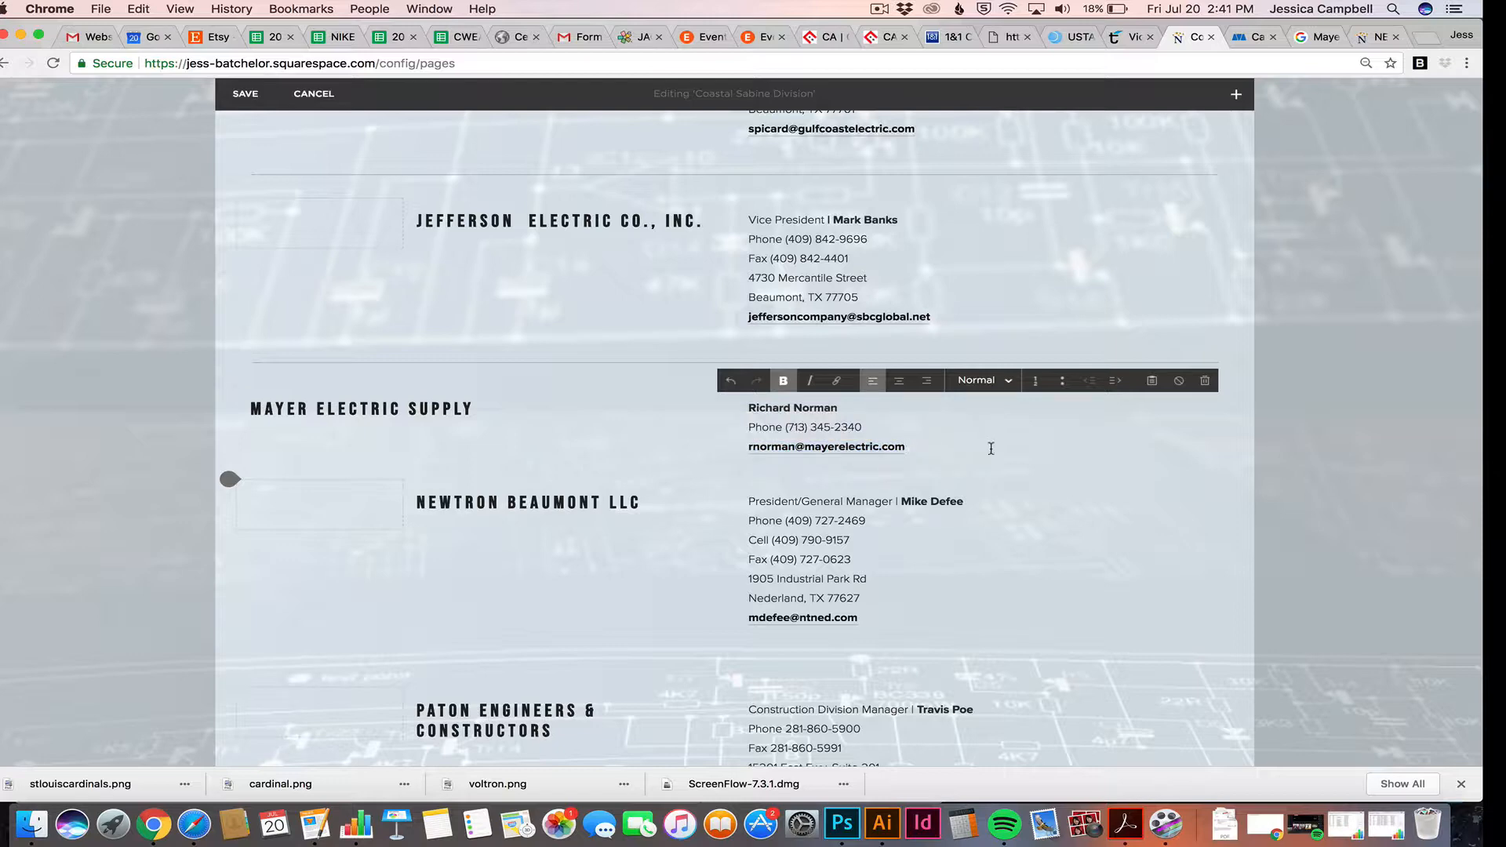
click(939, 452)
key(Right)
Add a new line below the email that repeats the contact's email address
key(Return)
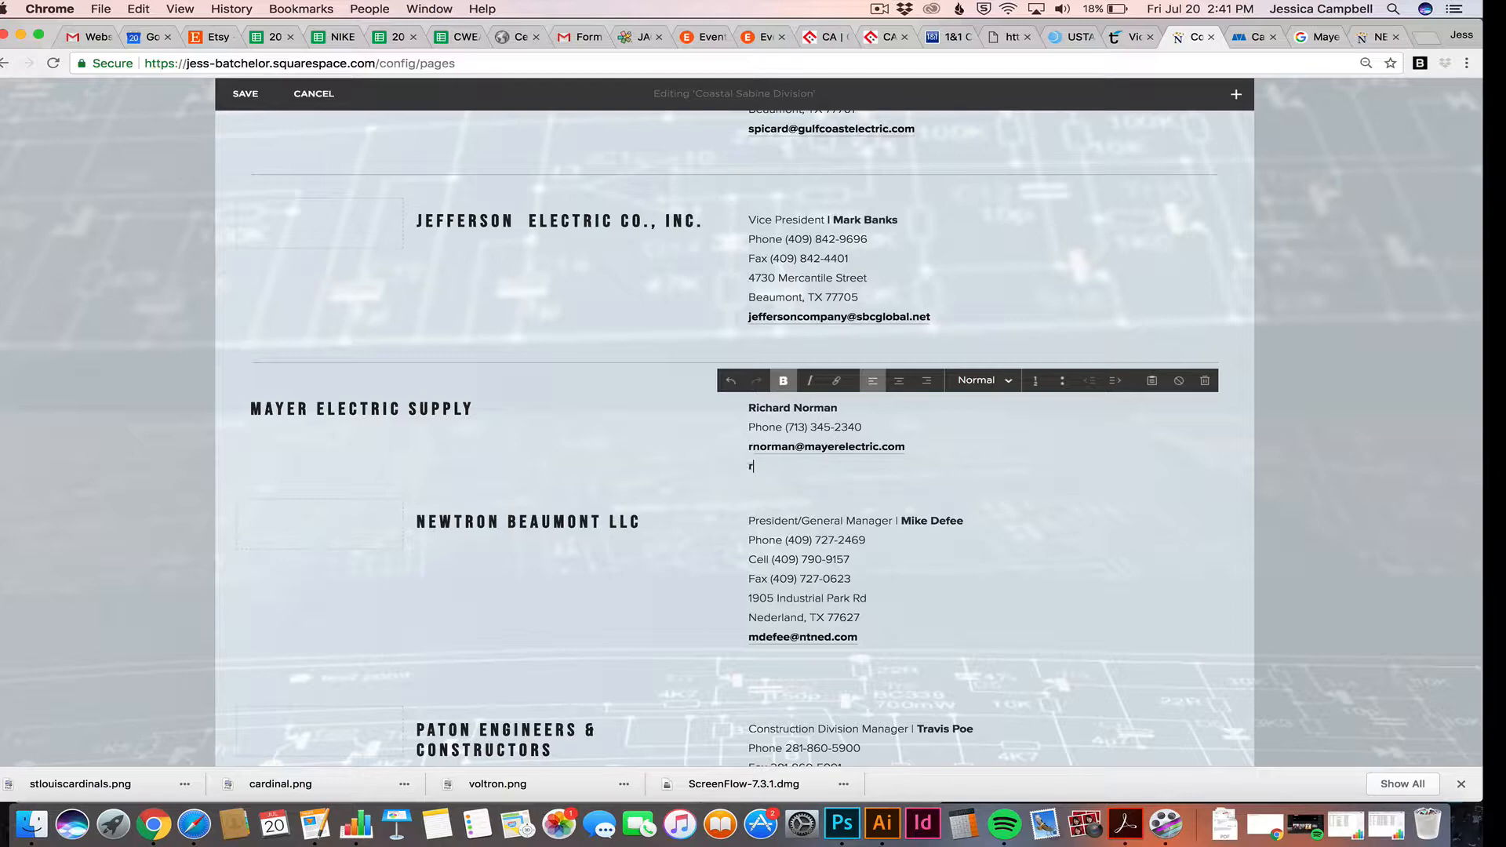
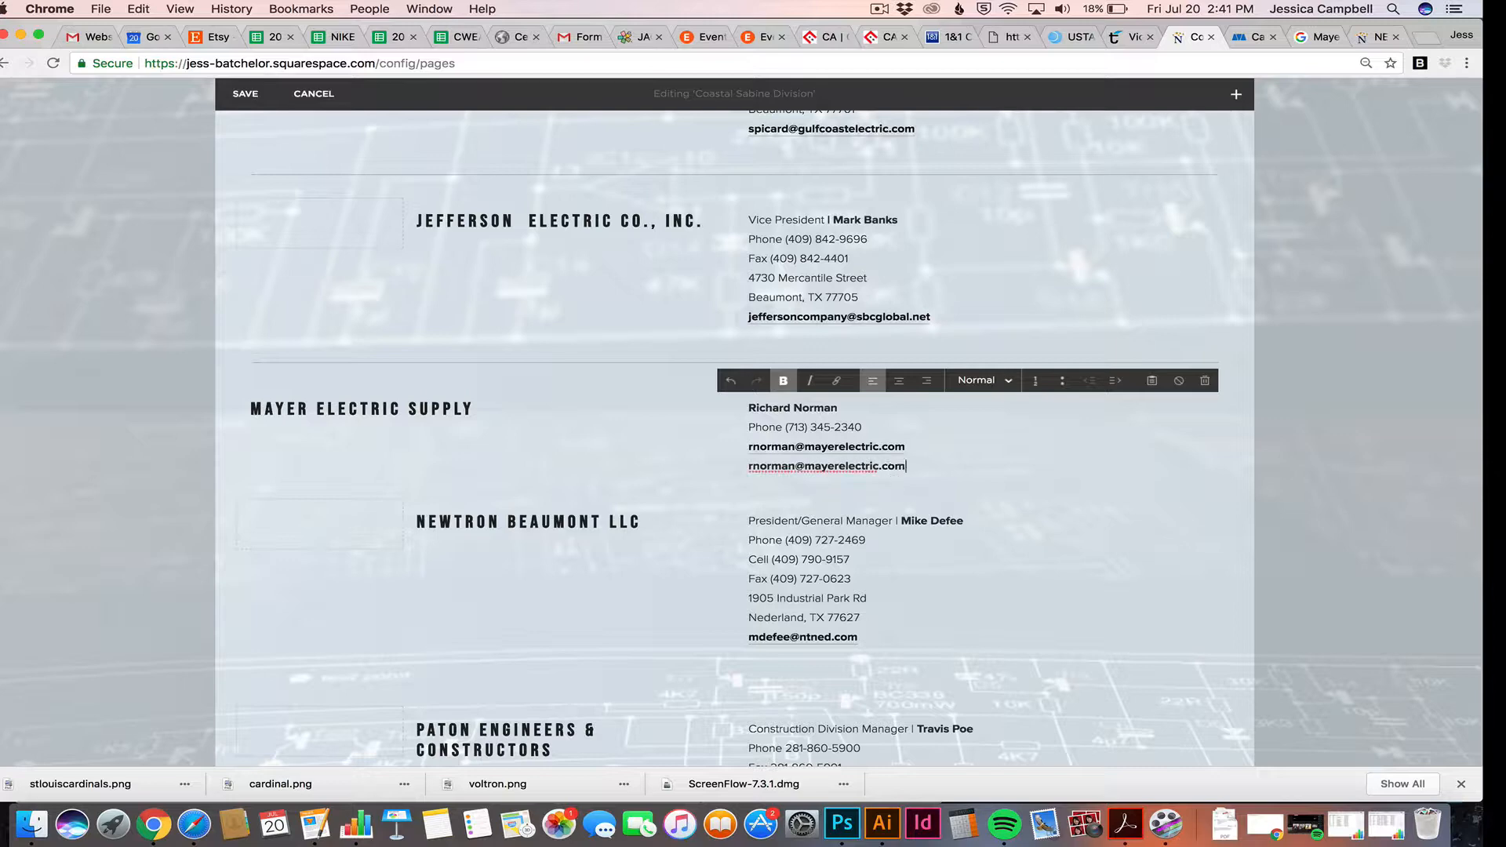
click(797, 466)
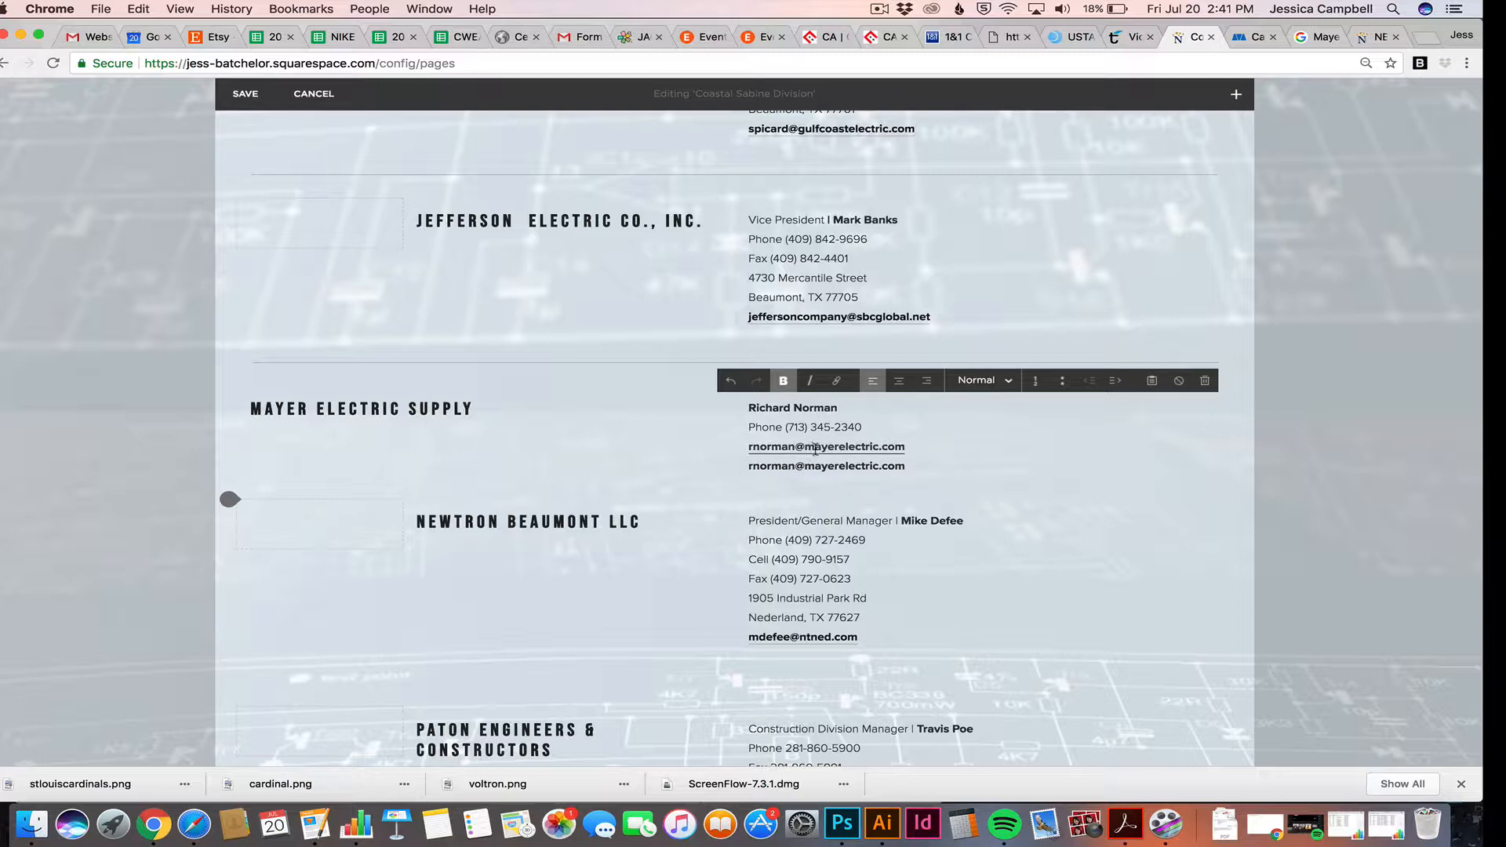
Check the first email's link details, then select the whole second email line
click(781, 446)
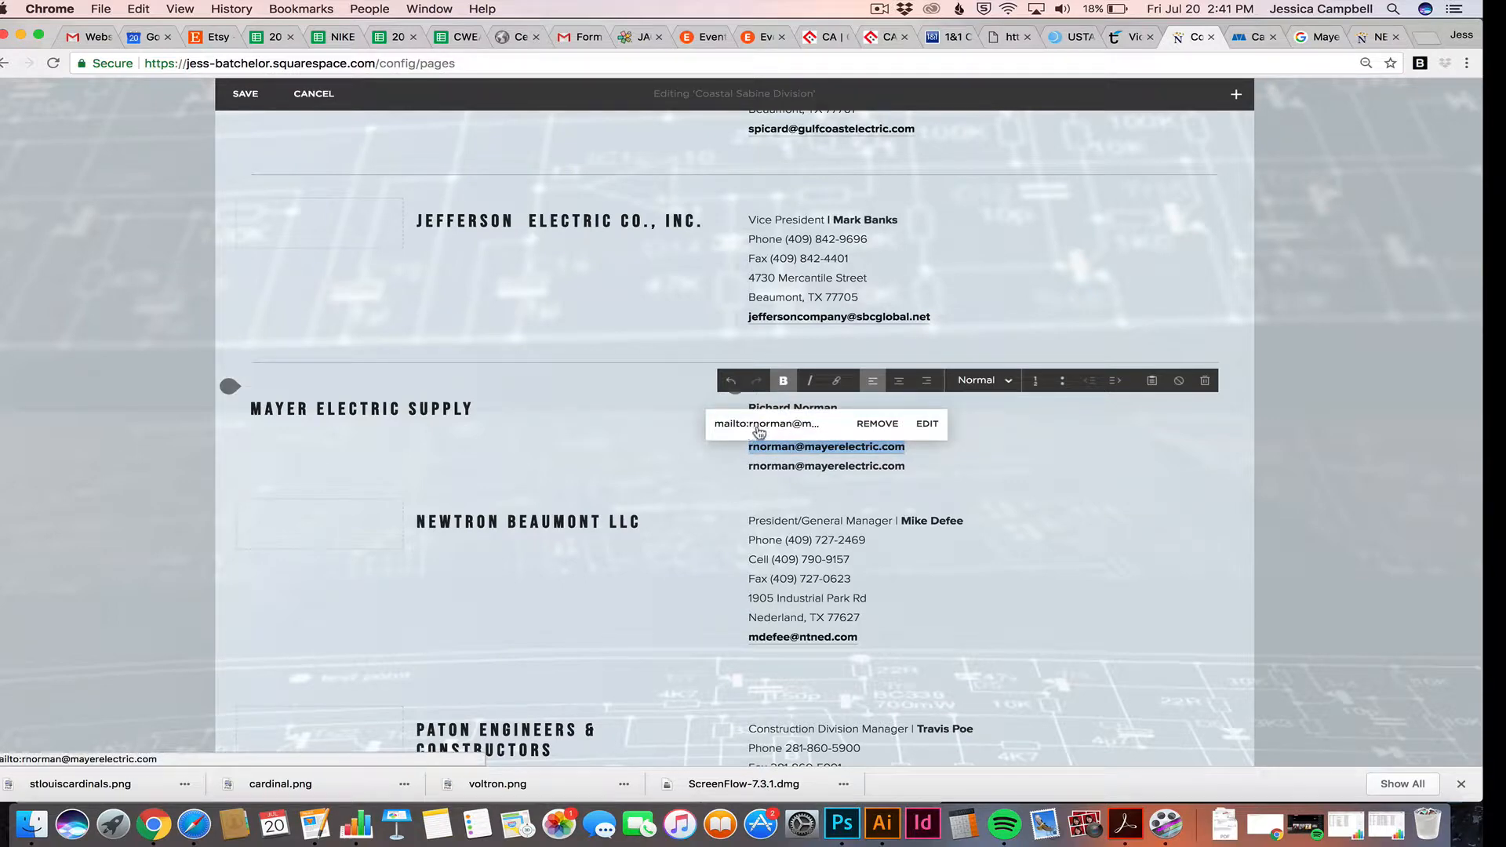
click(926, 424)
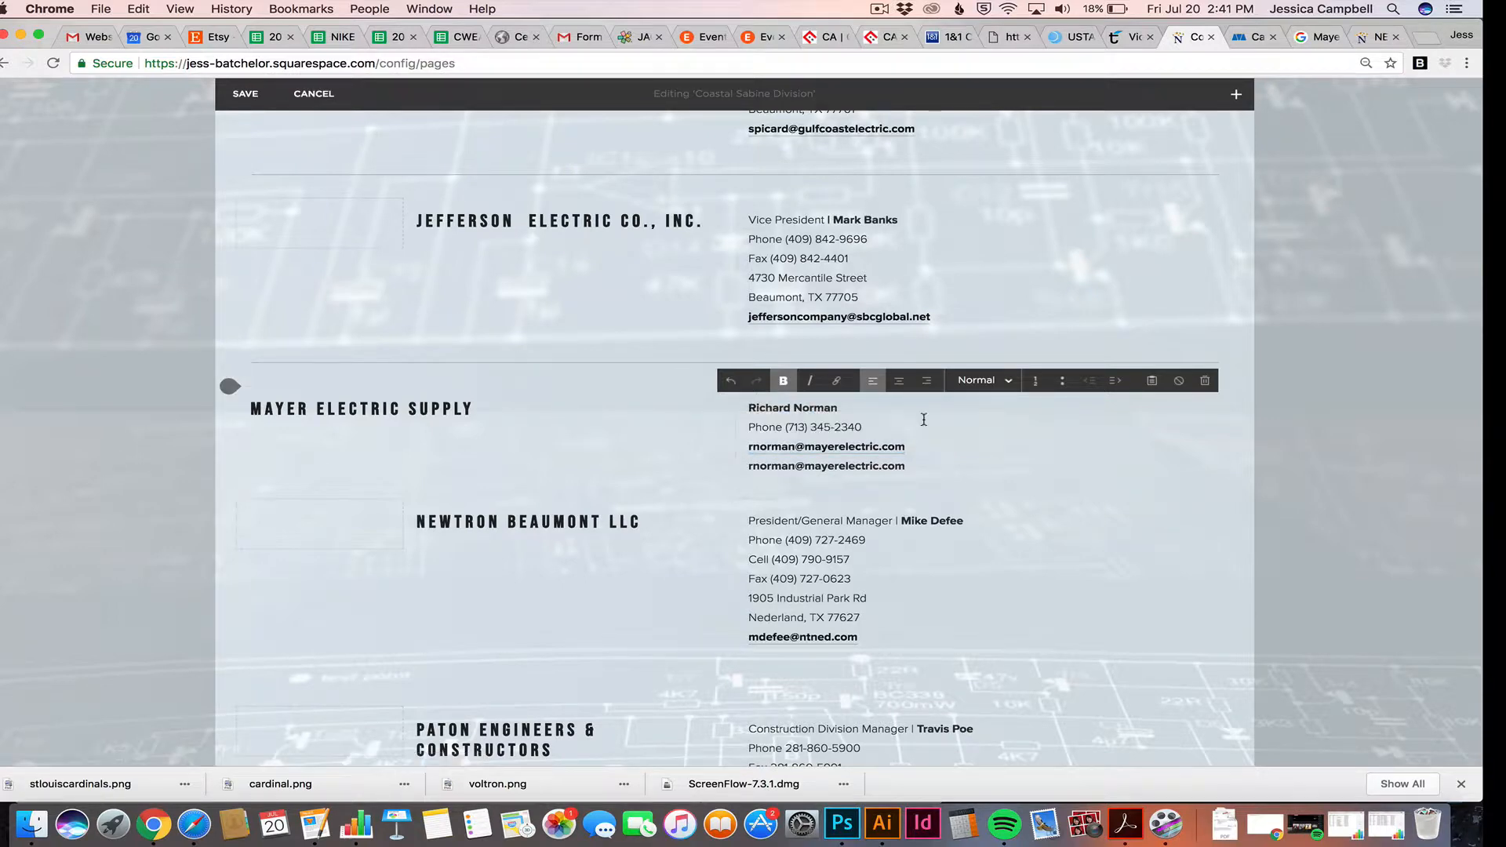
click(861, 448)
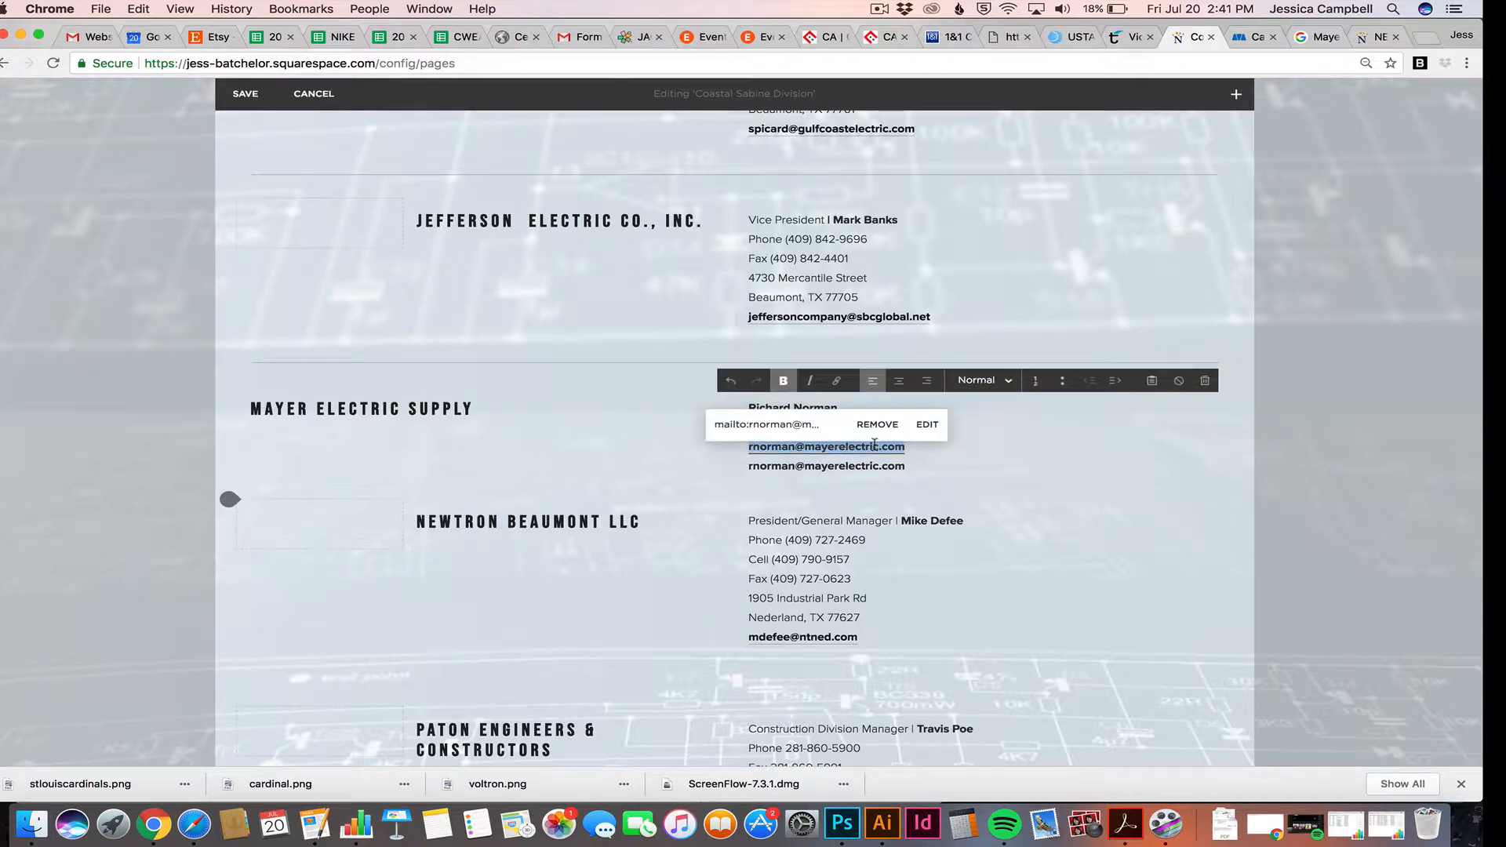
click(863, 450)
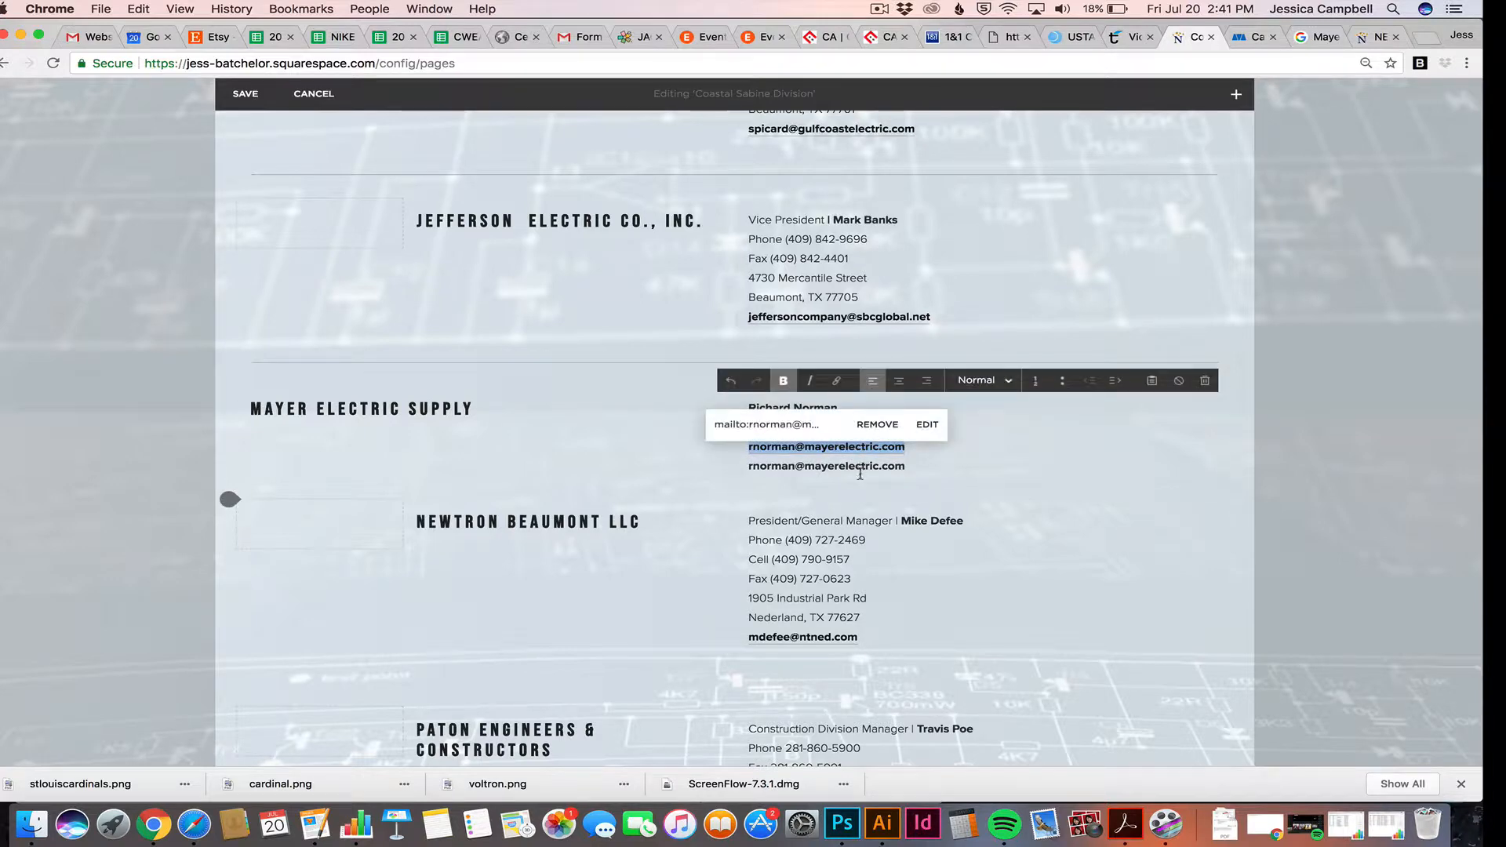
click(857, 471)
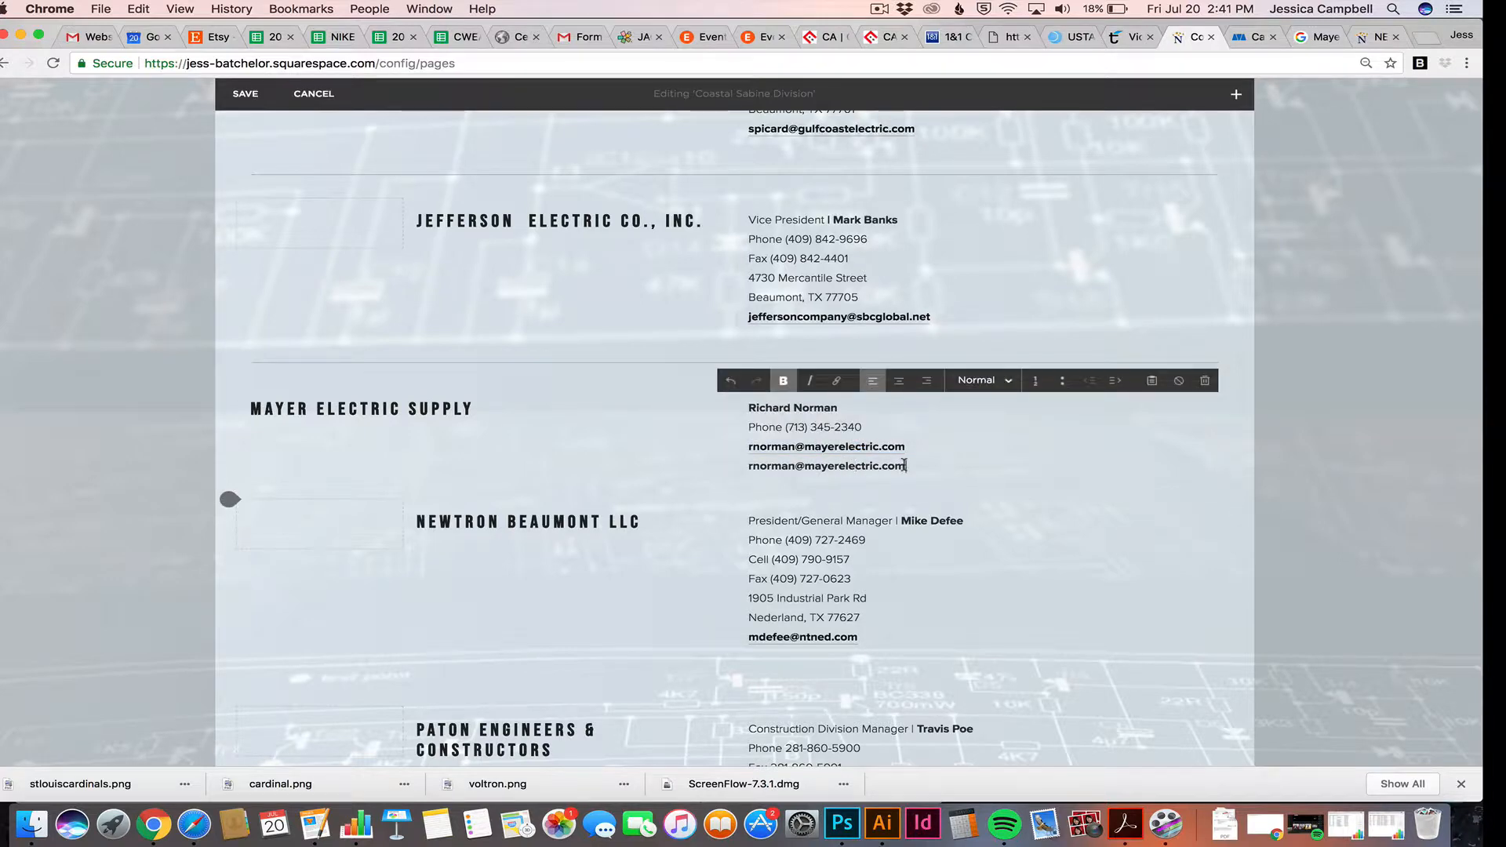
drag(905, 466, 745, 469)
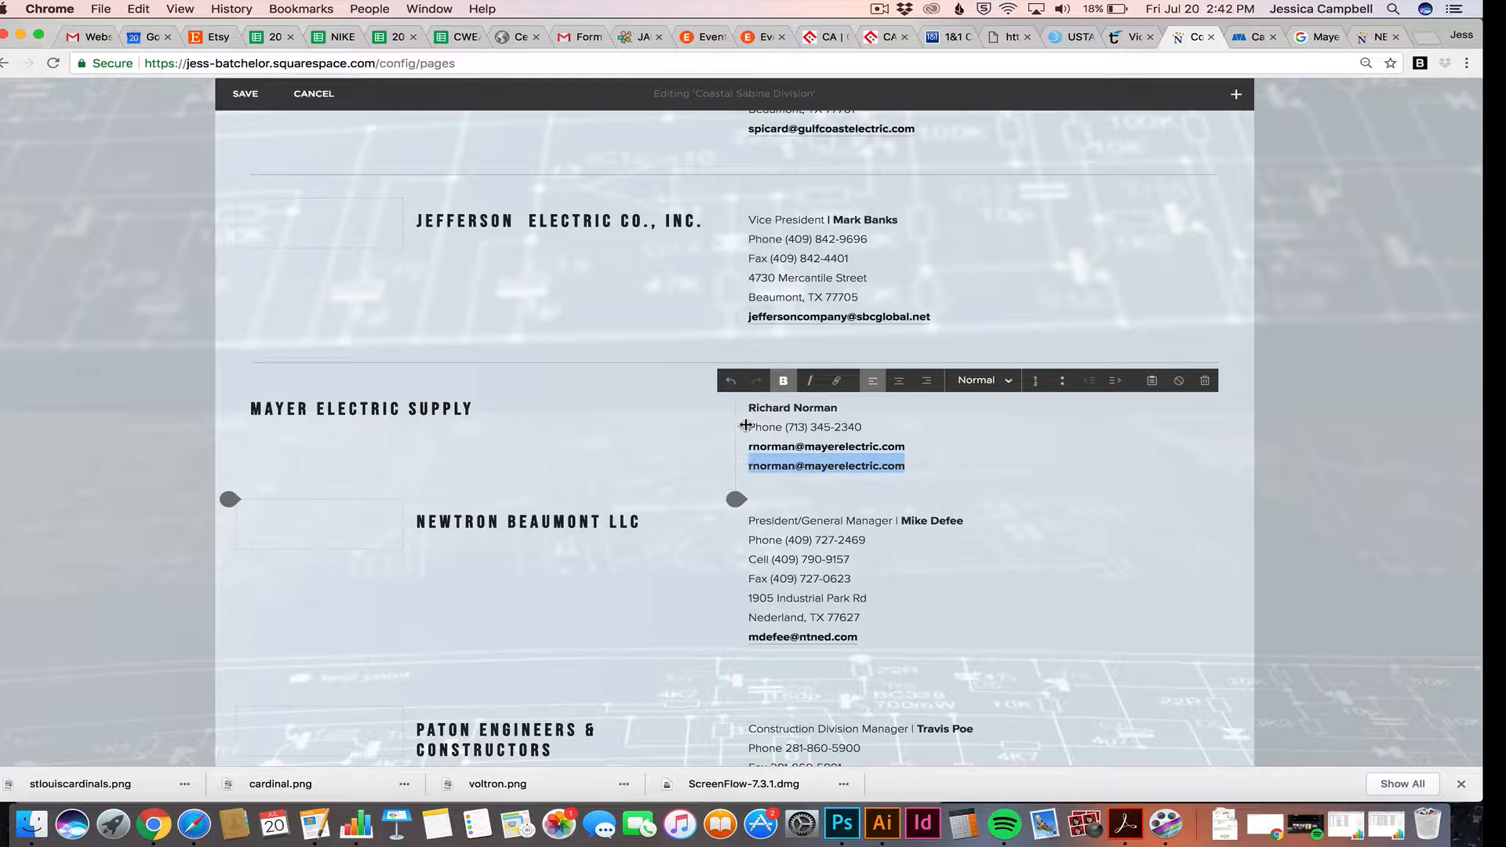
Link the second email line to a mailto: address that opens in a new window
click(834, 383)
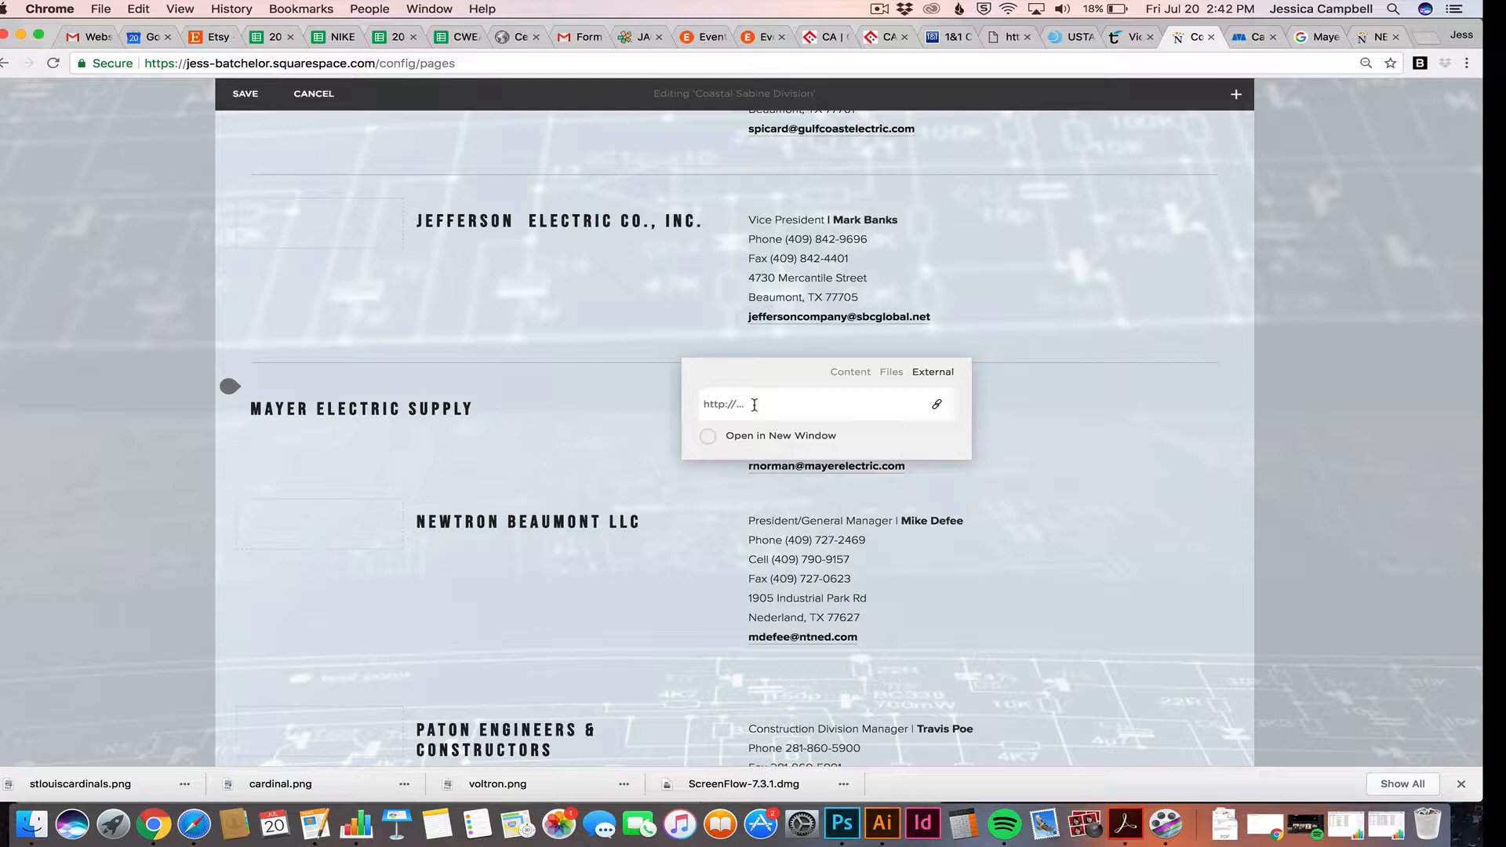
text(mailto)
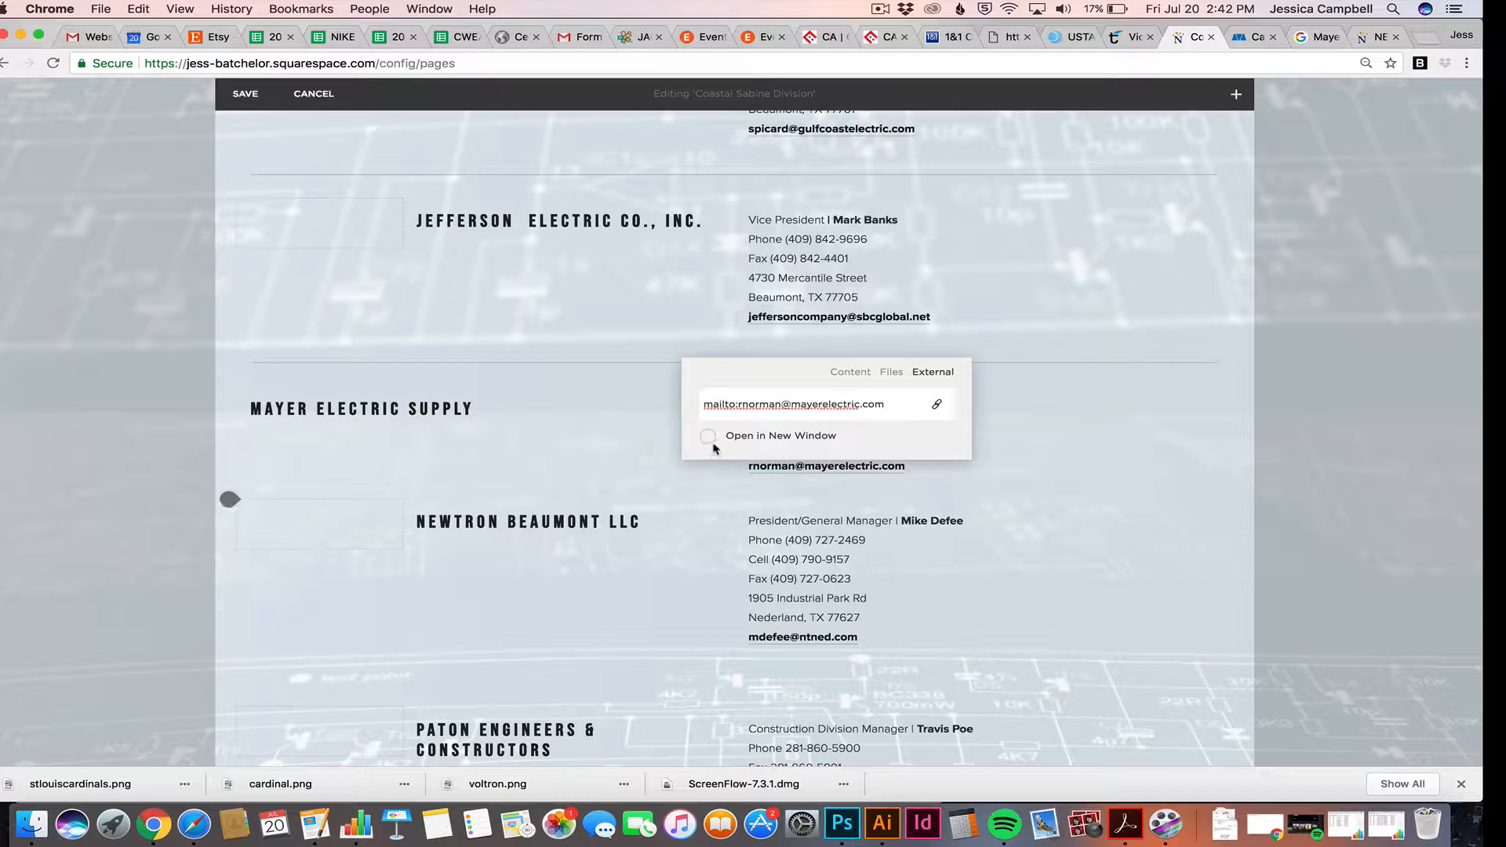
click(708, 437)
click(710, 439)
click(711, 440)
click(652, 437)
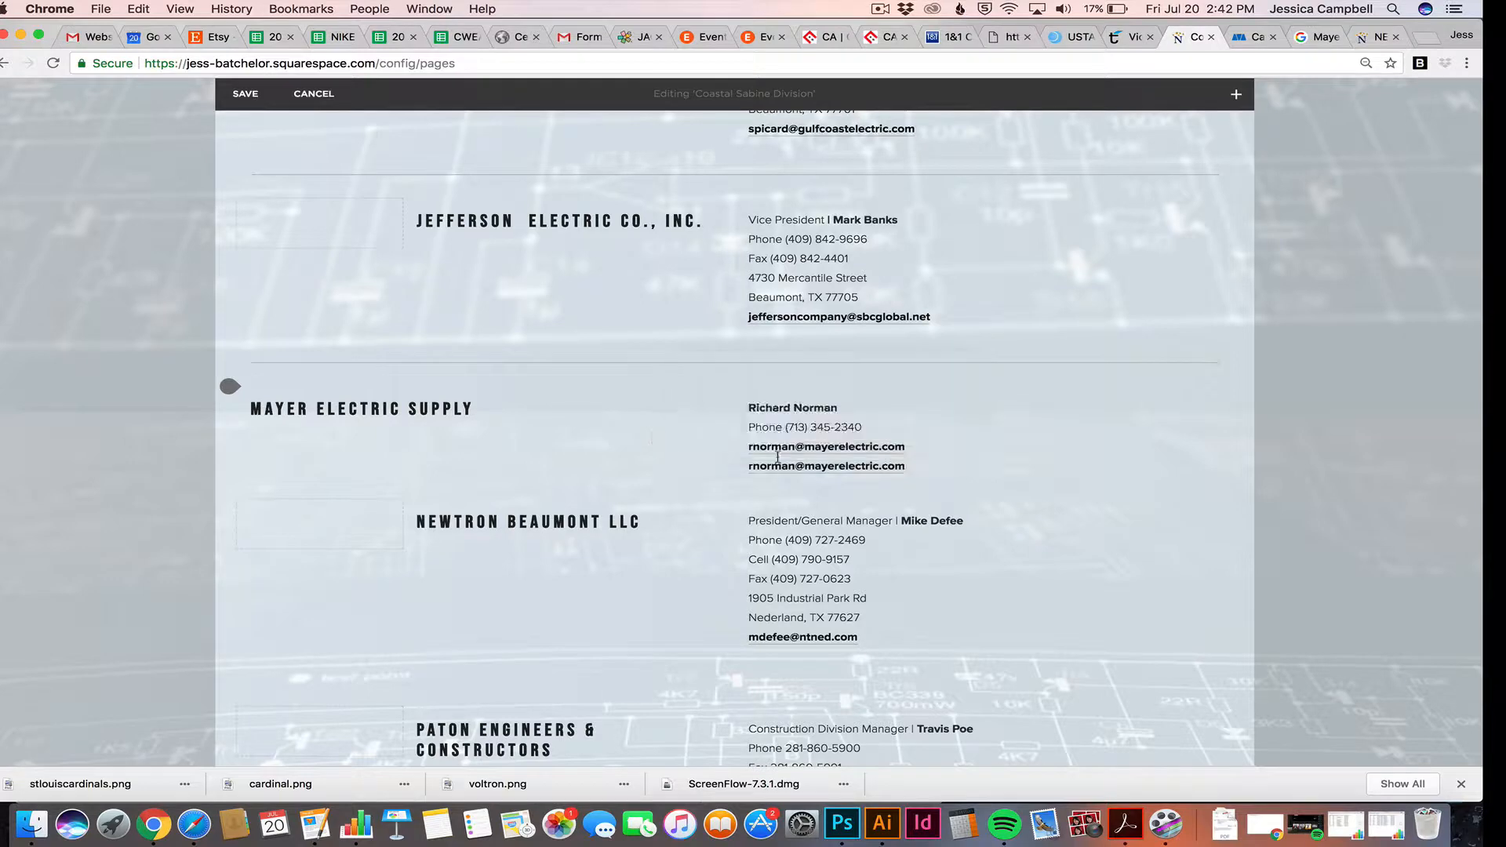
click(802, 316)
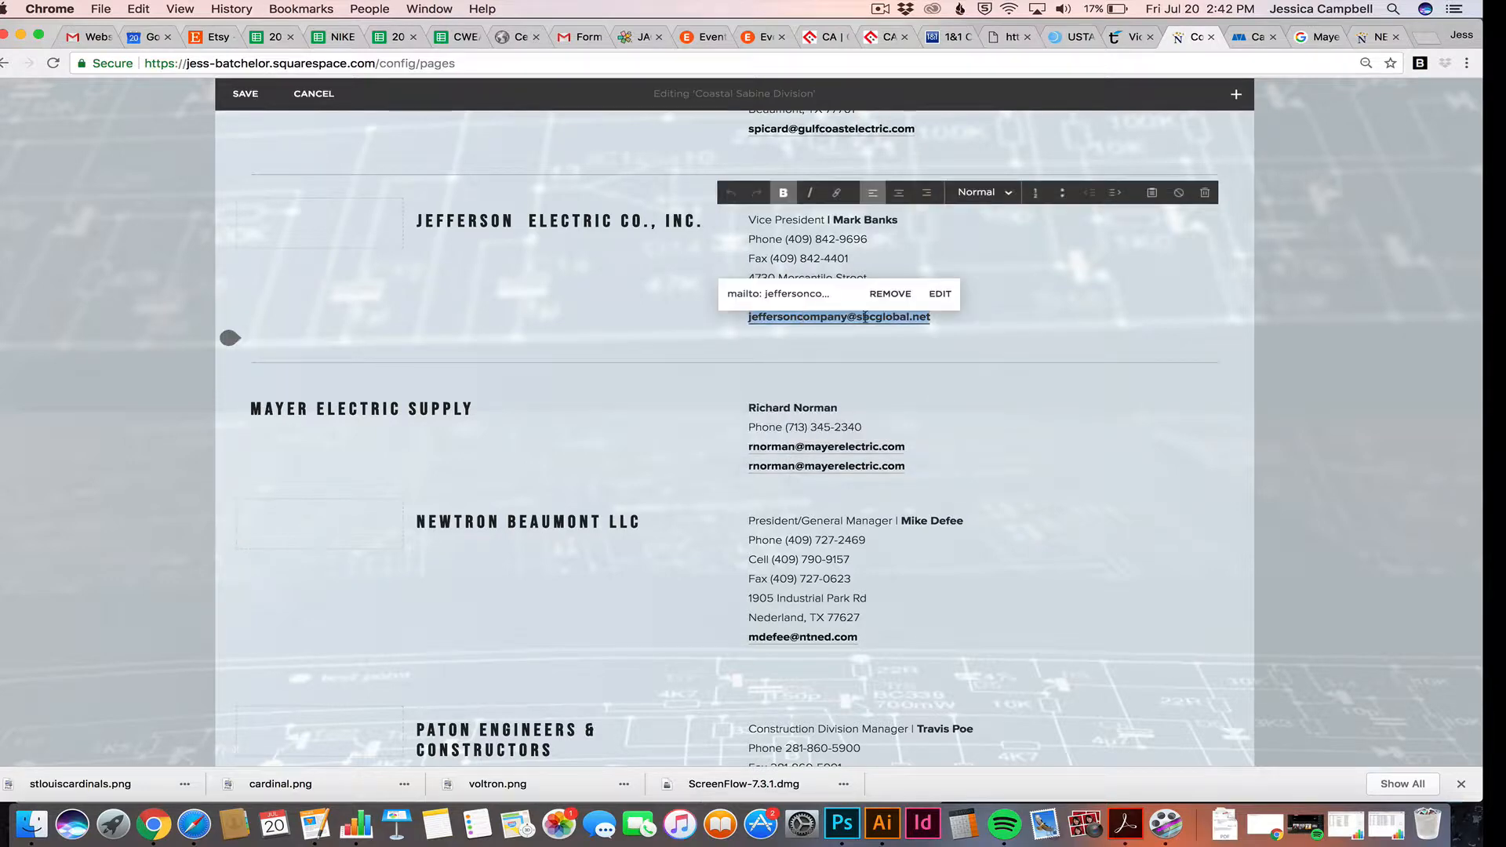
click(940, 298)
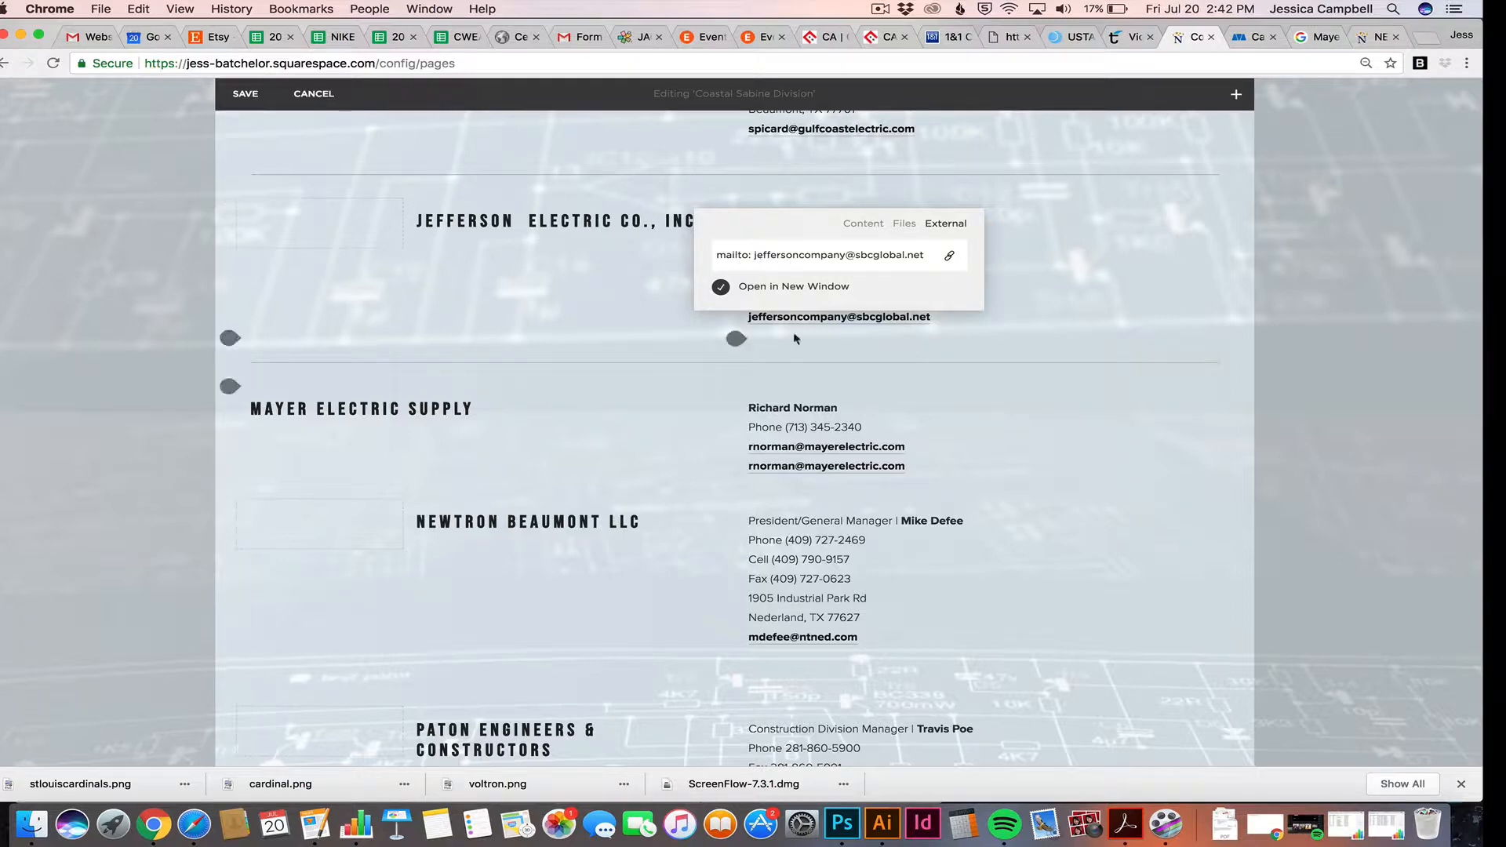
click(752, 254)
click(896, 473)
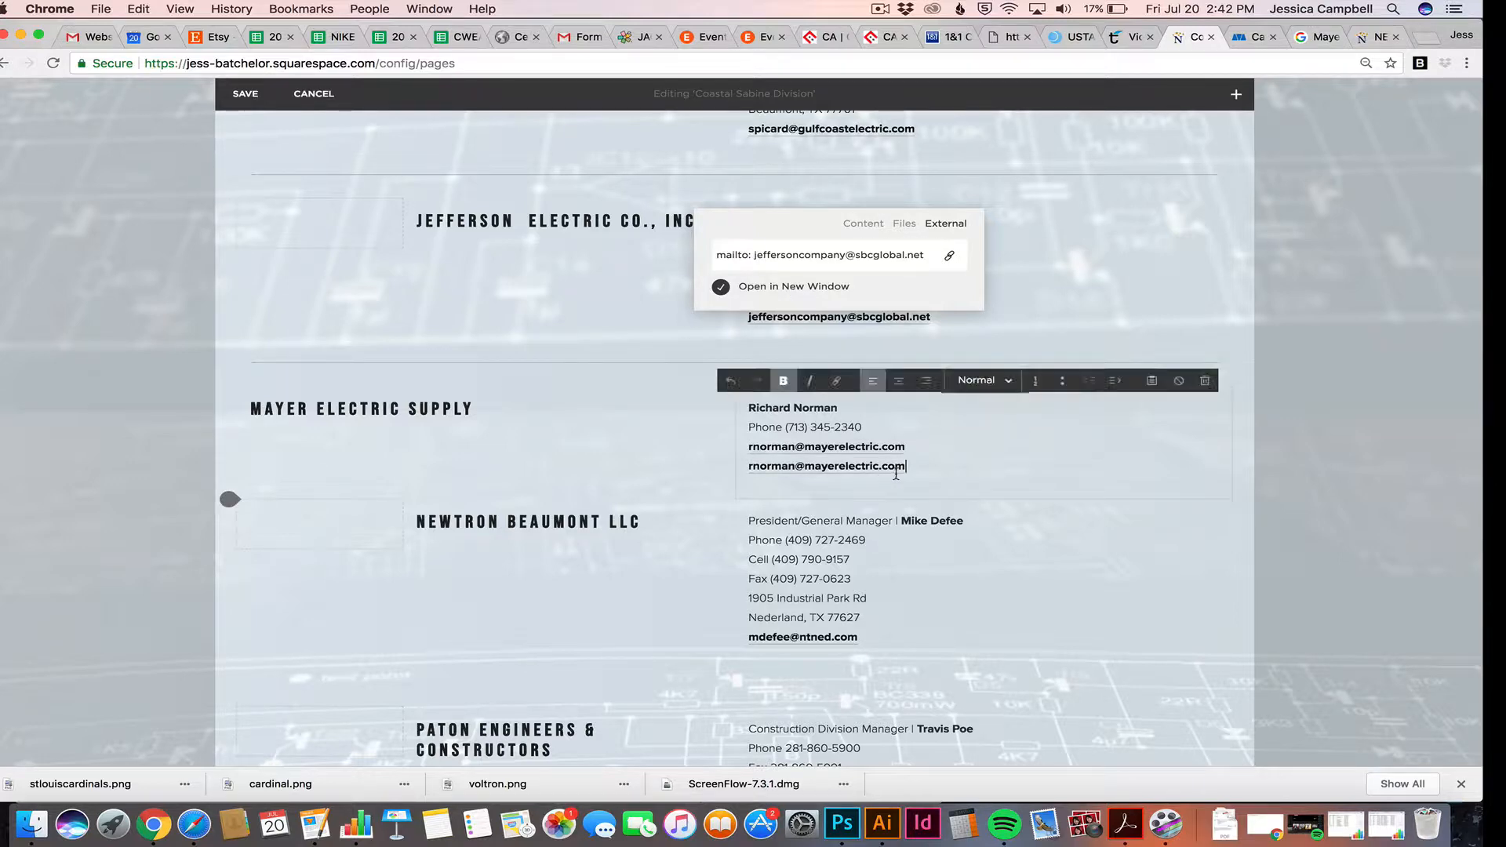
triple_click(896, 473)
key(BackSpace)
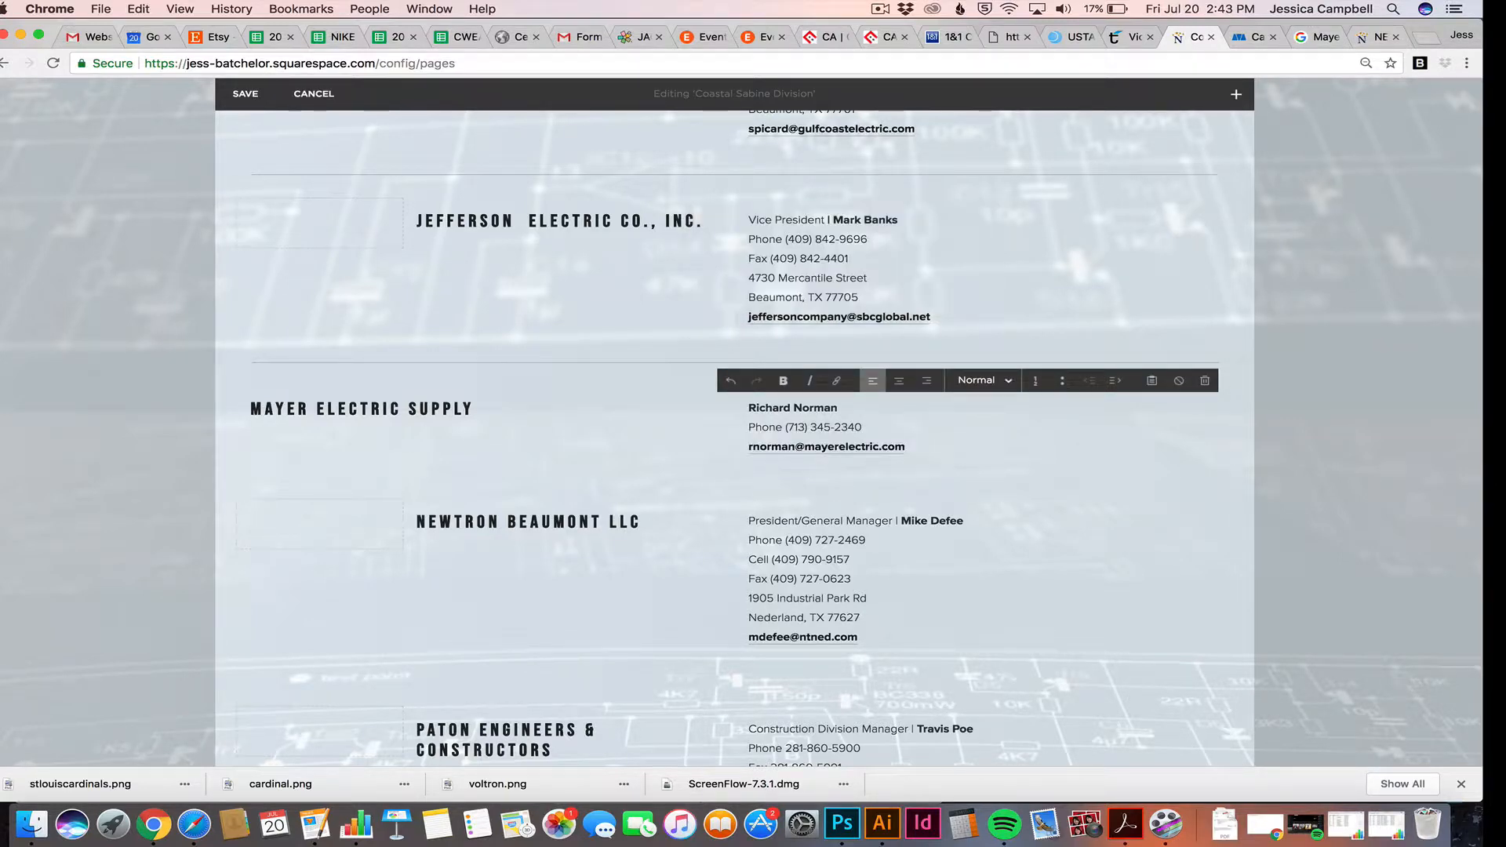
text(www.mayerelectric.com)
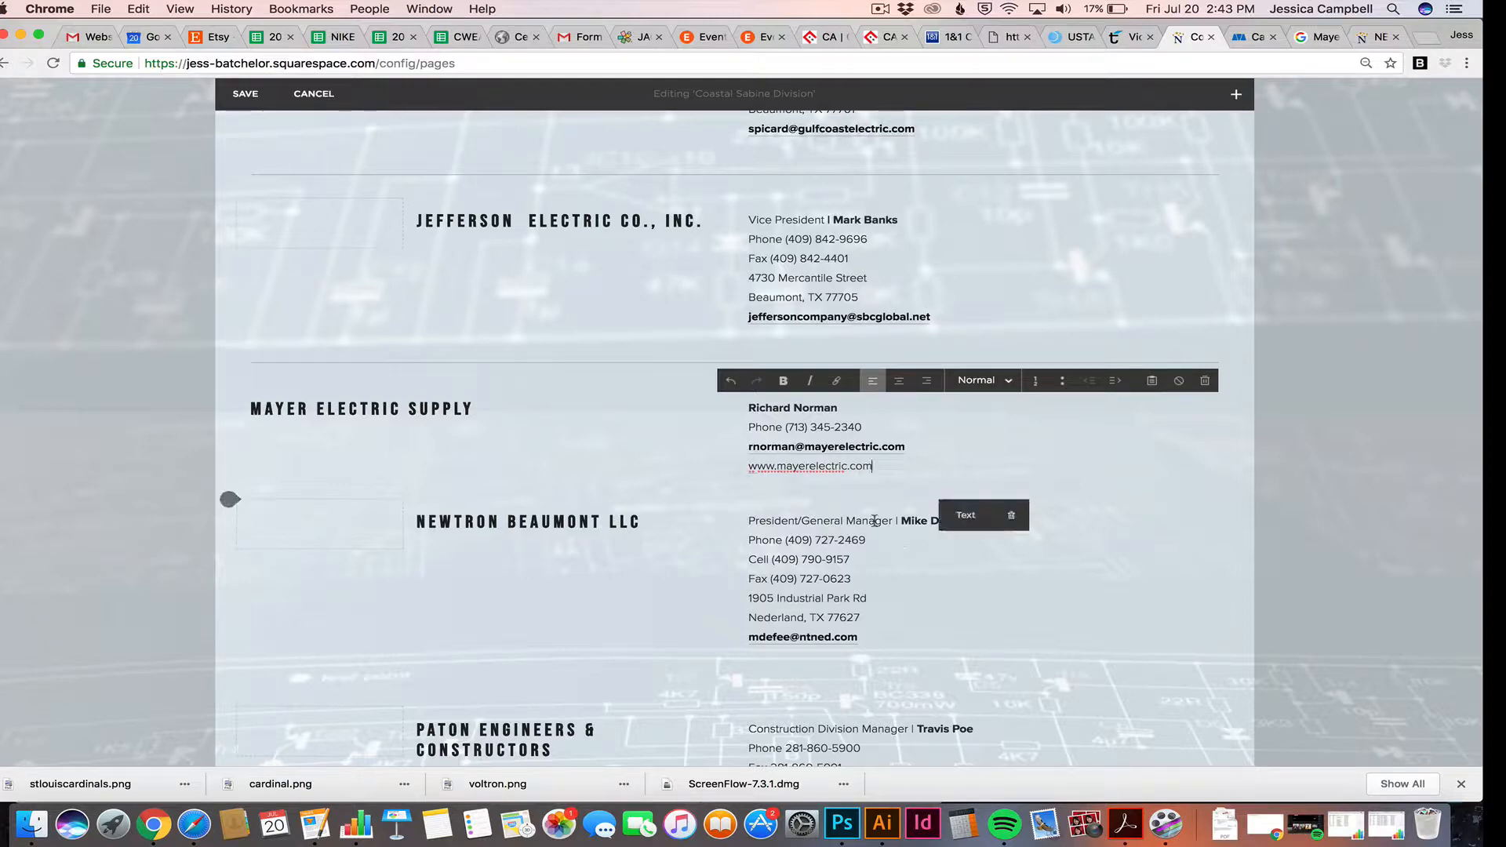
drag(875, 465, 747, 465)
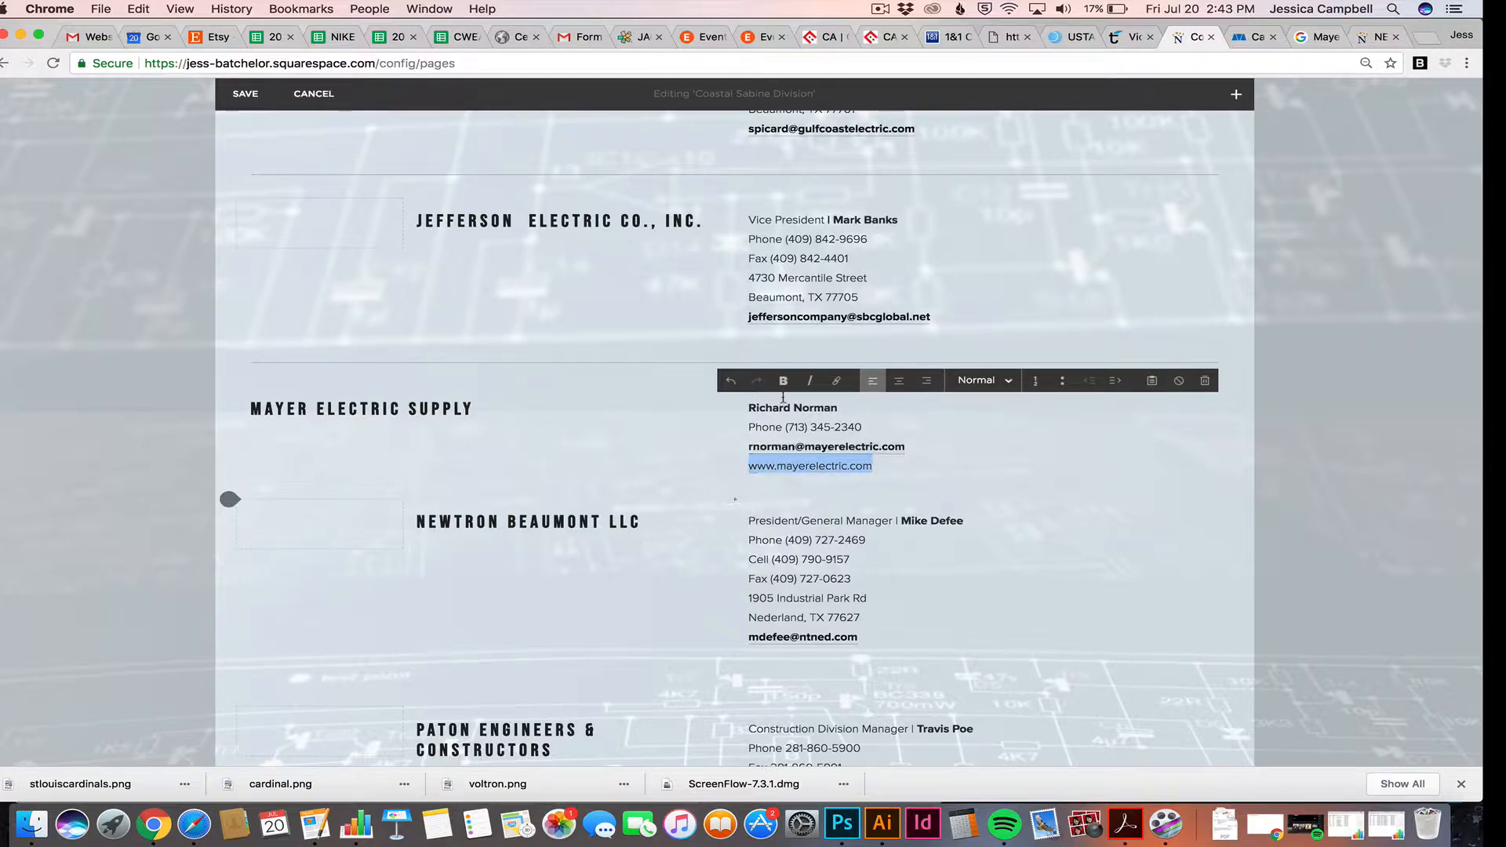
click(769, 446)
drag(810, 404, 627, 404)
key(BackSpace)
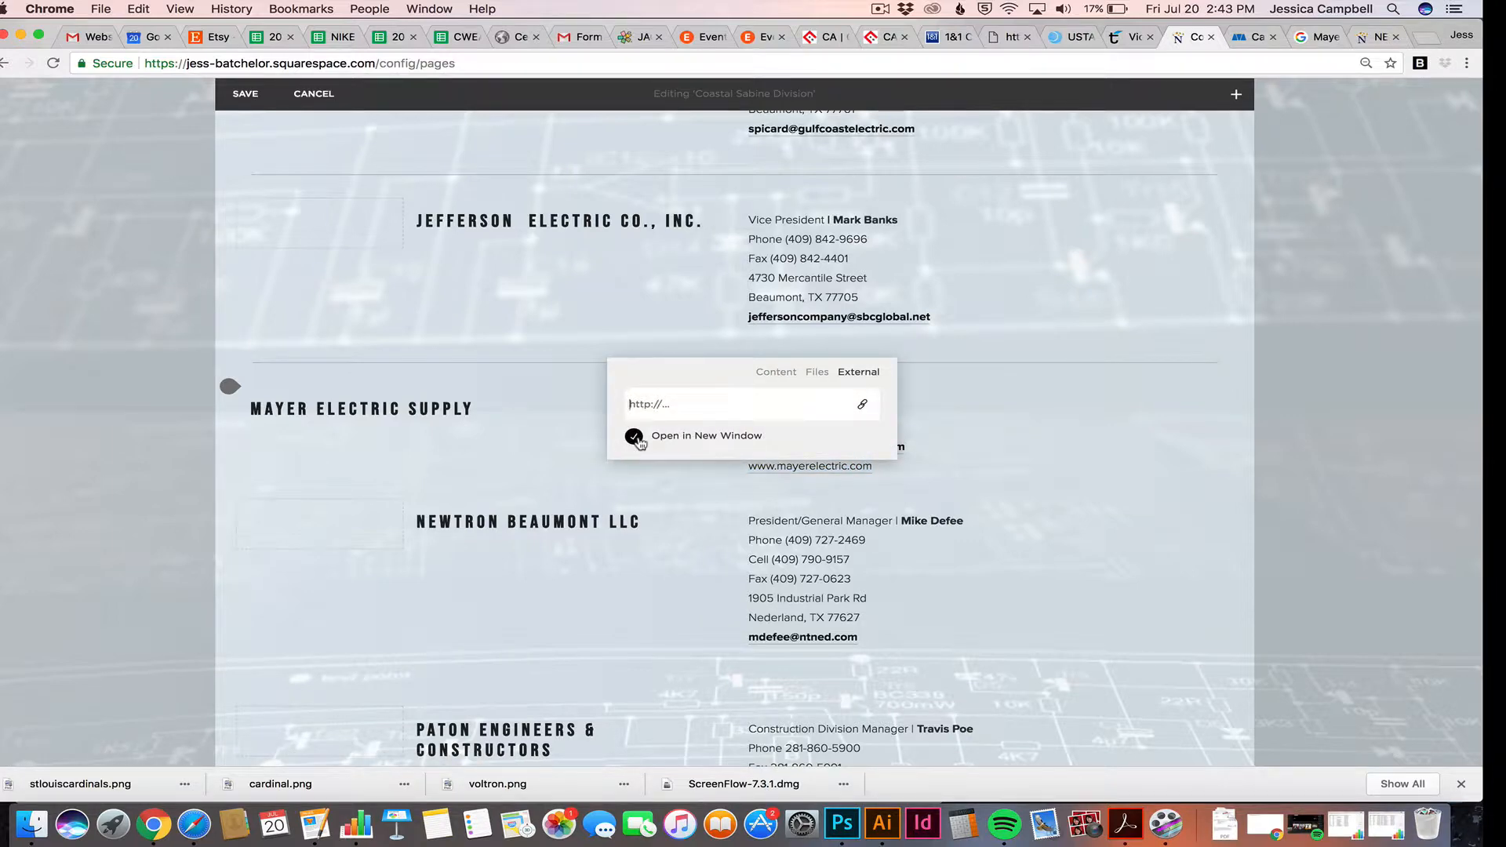
text(www.mayerelectric.com)
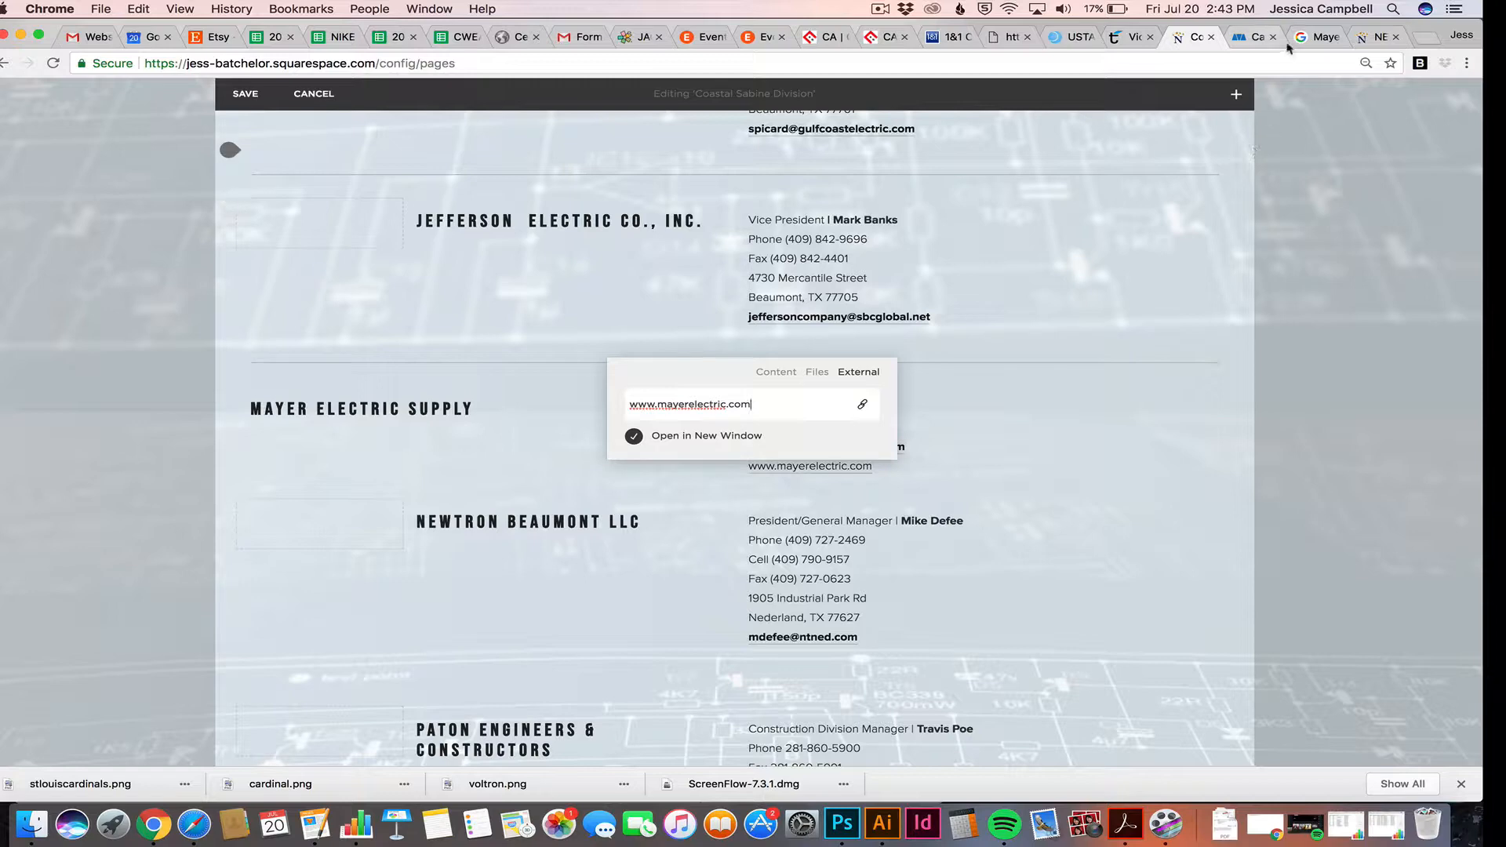
click(1254, 37)
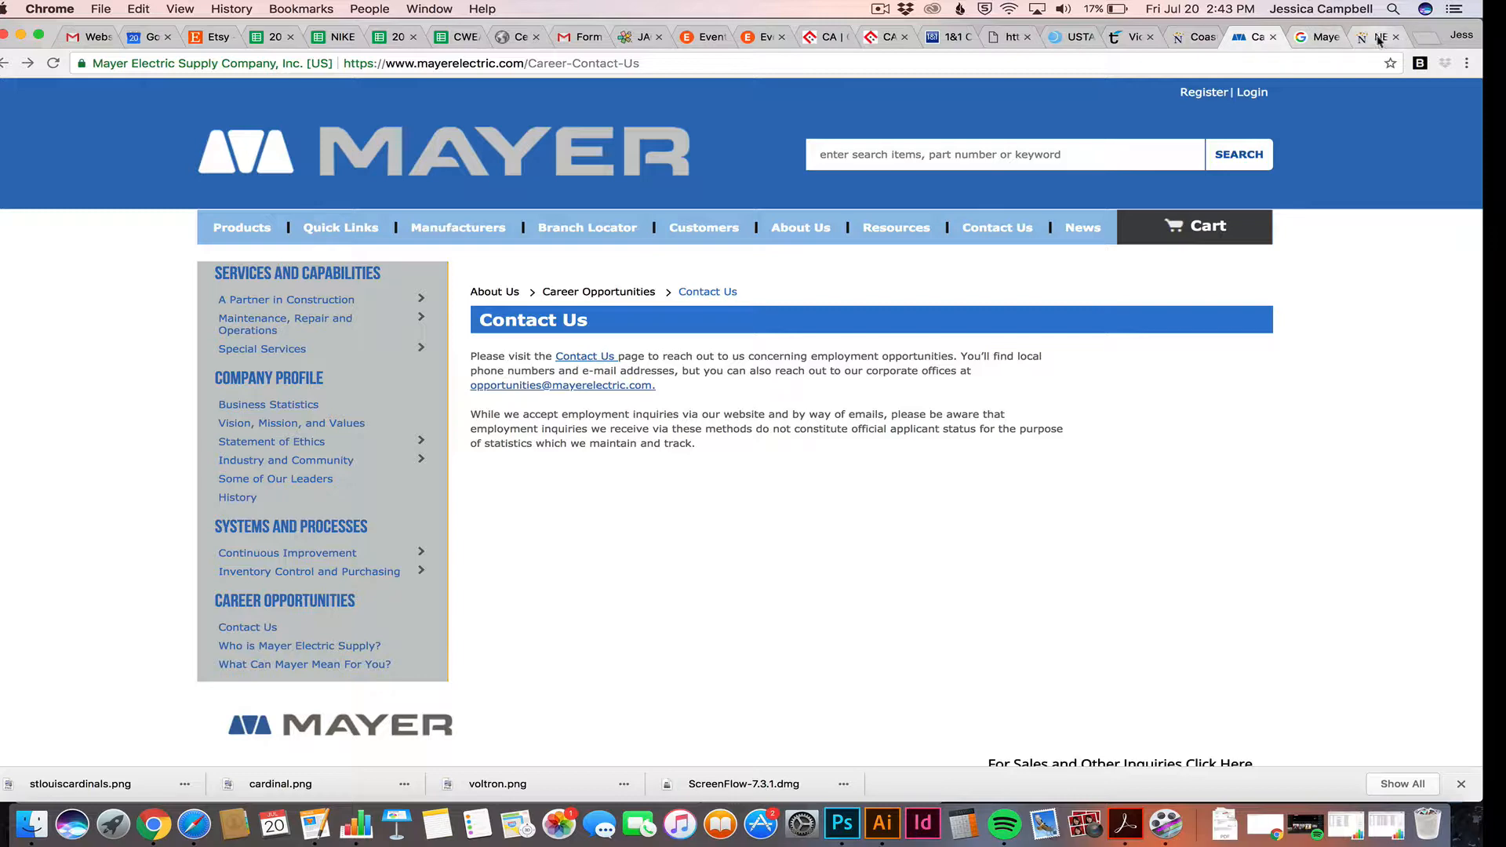
click(1190, 39)
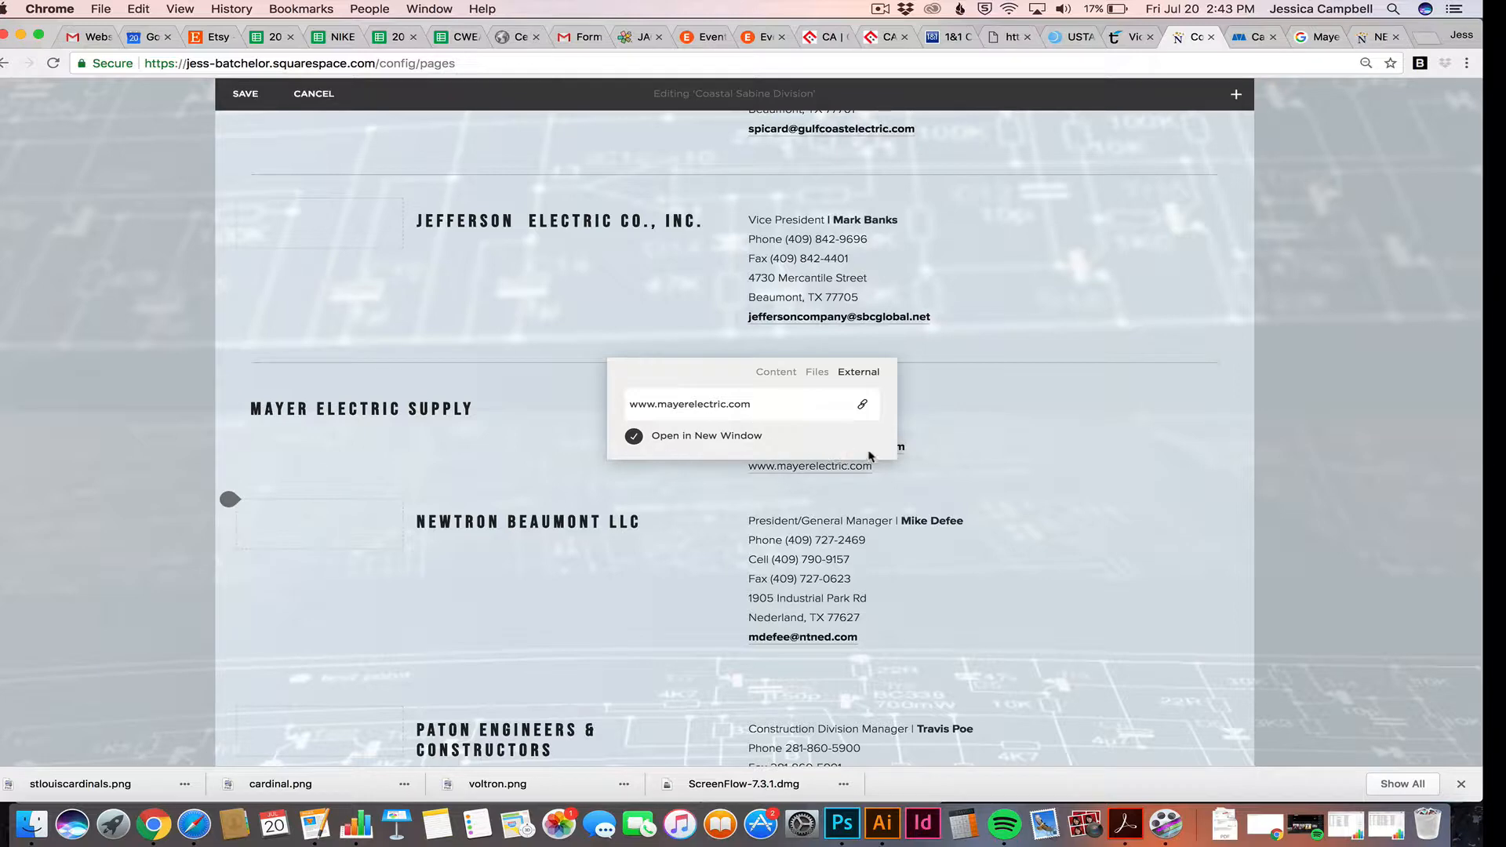
click(927, 467)
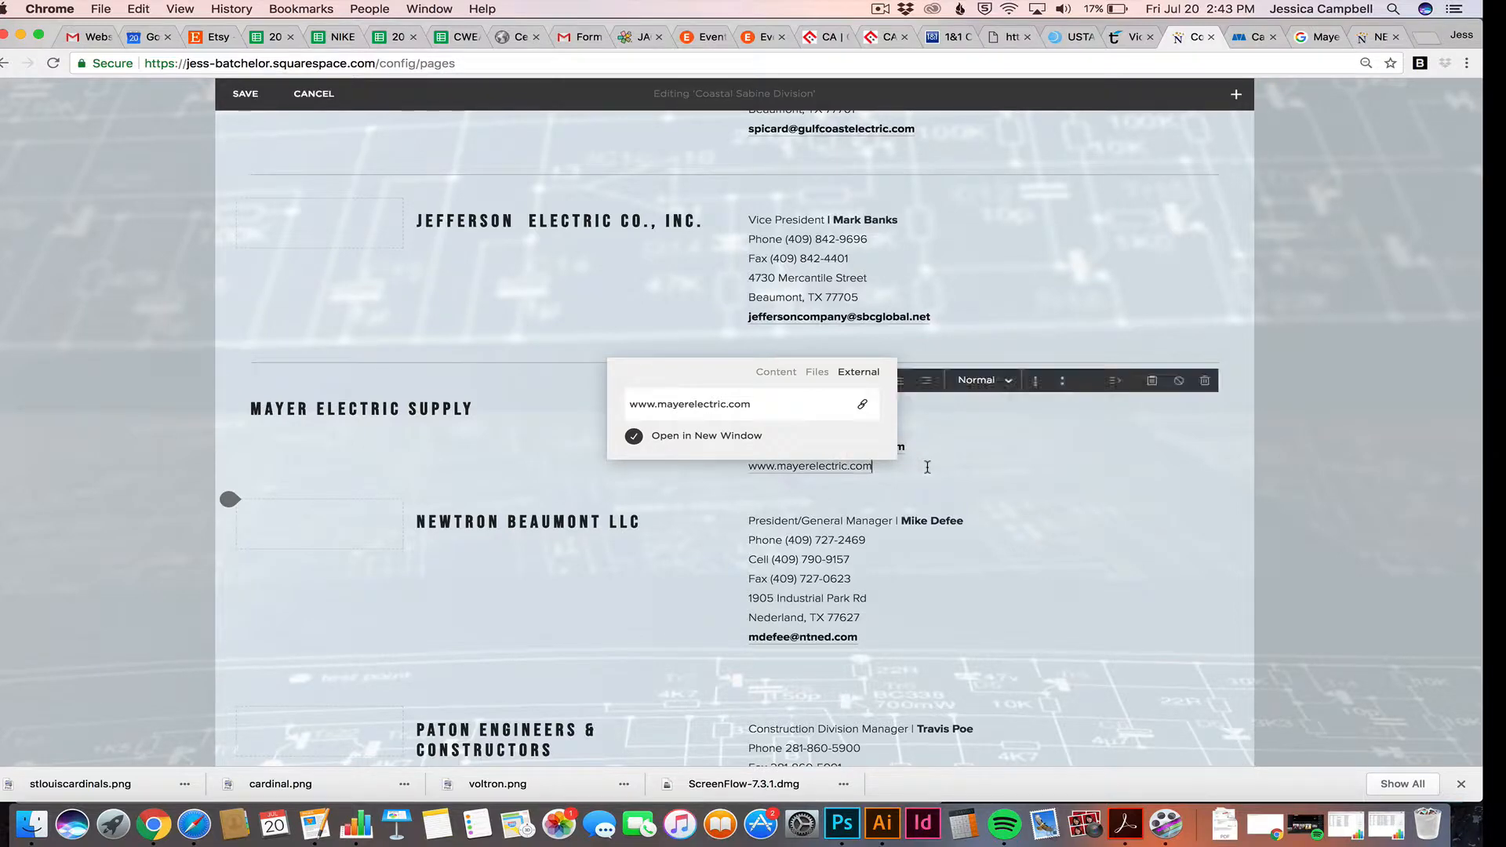
click(728, 473)
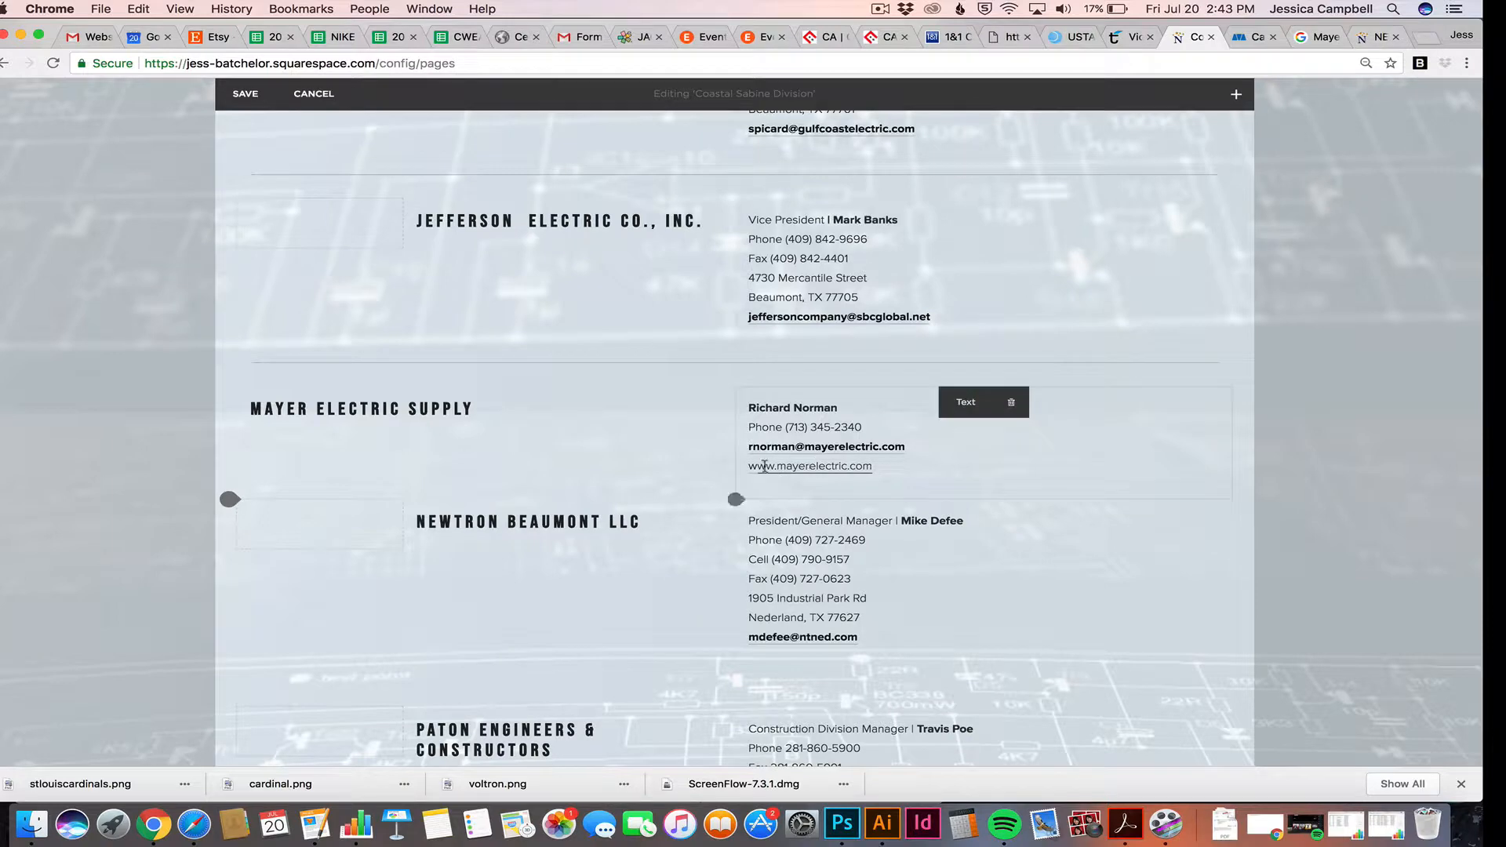
click(887, 465)
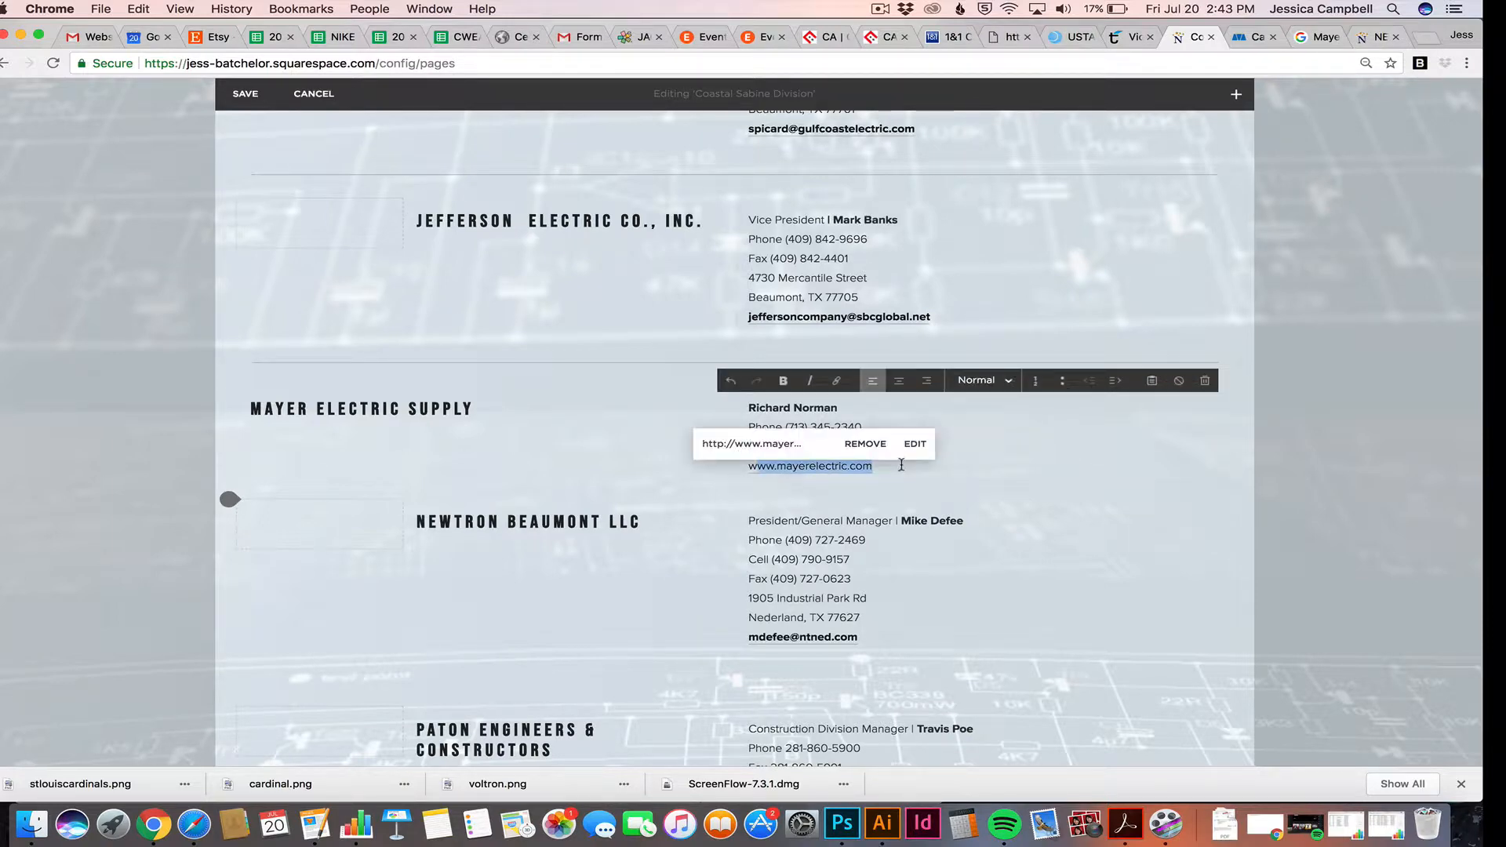
key(BackSpace)
key(BackSpace)
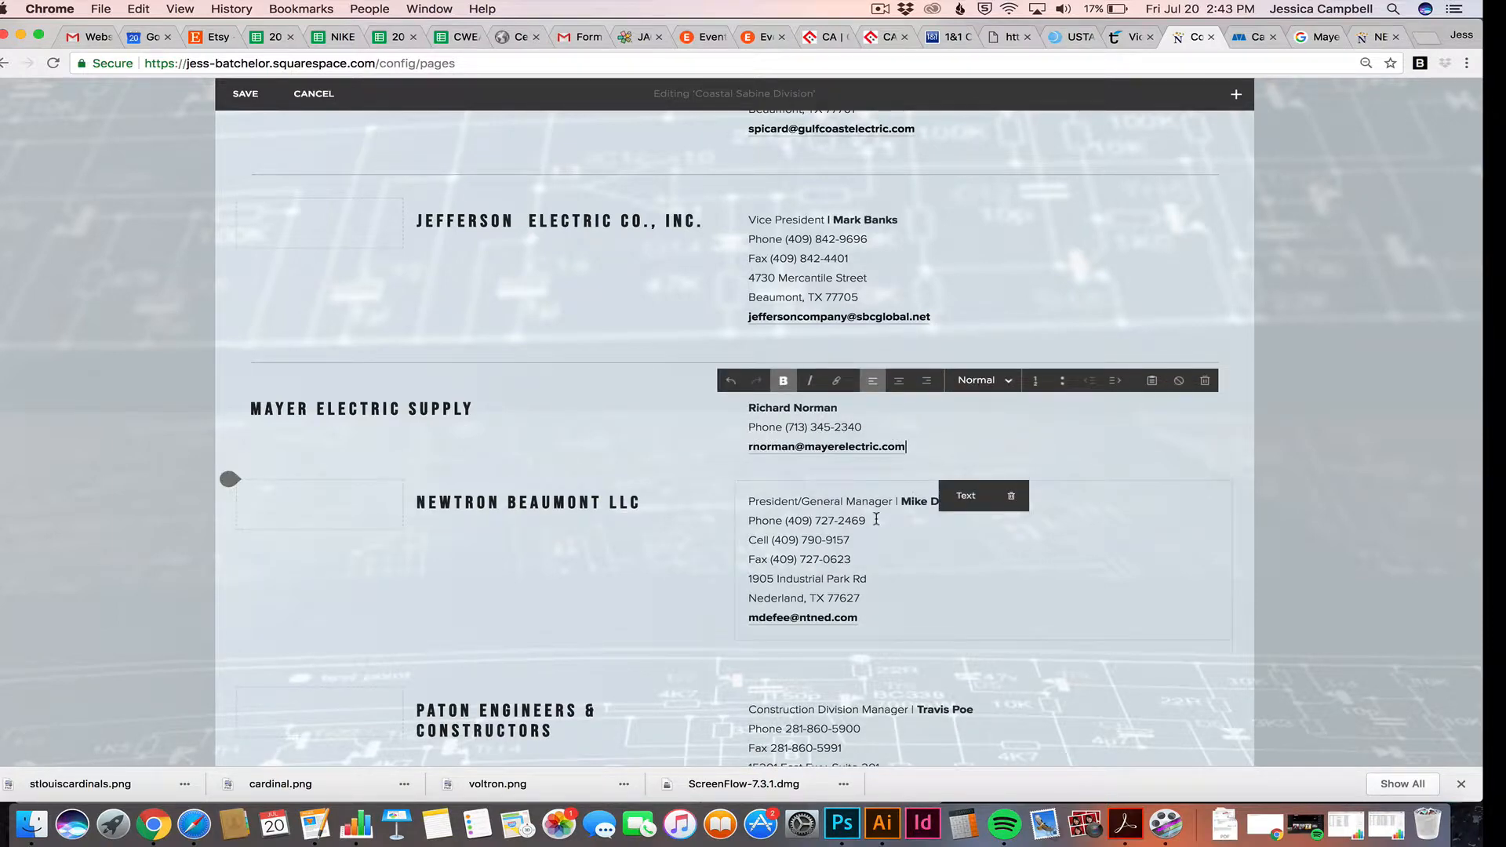
scroll(876, 519, down, 3)
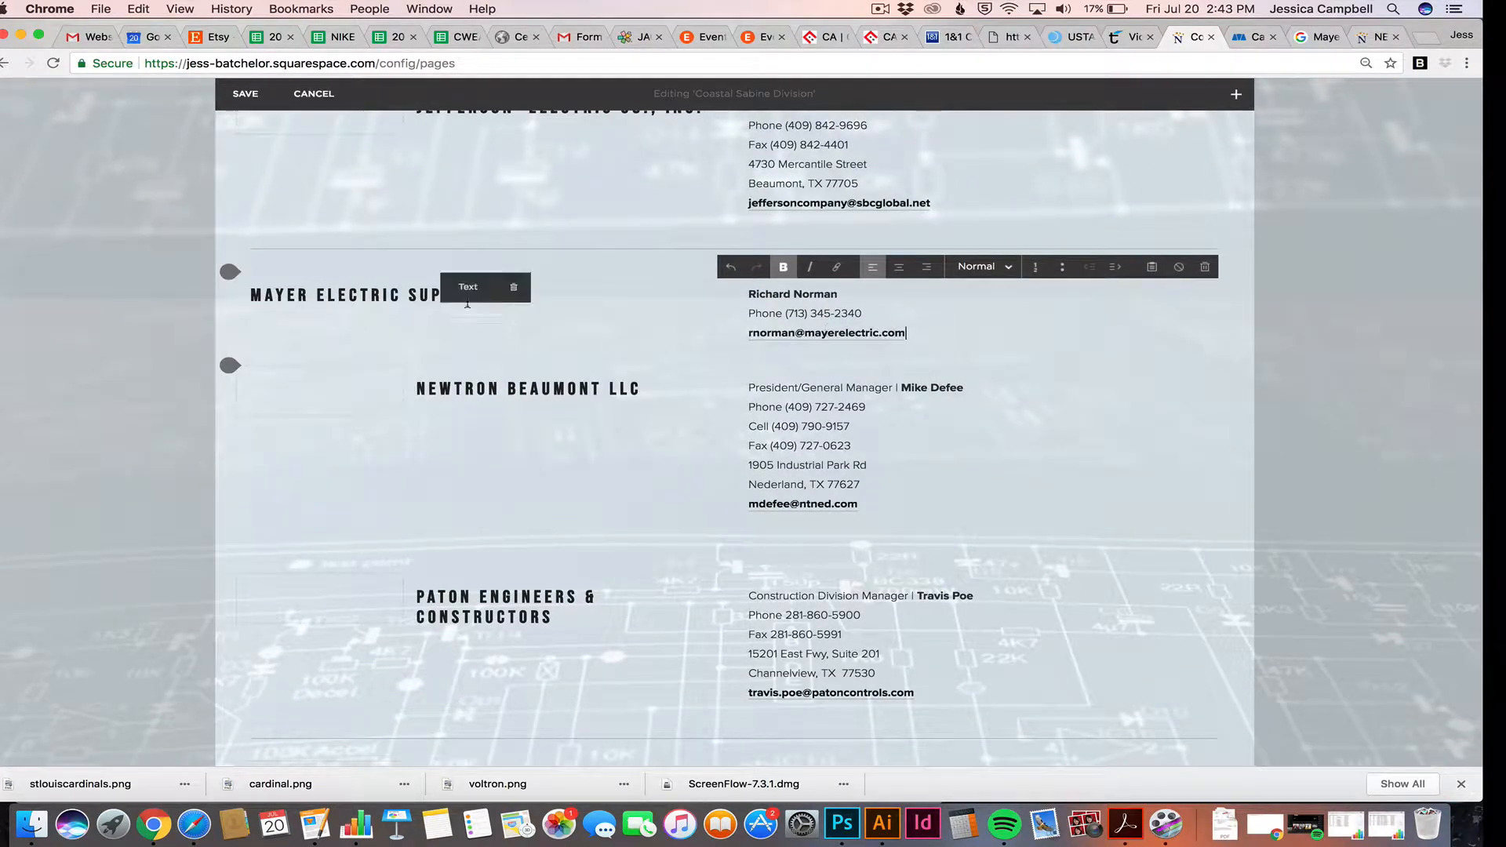
scroll(735, 391, up, 1)
scroll(735, 391, up, 2)
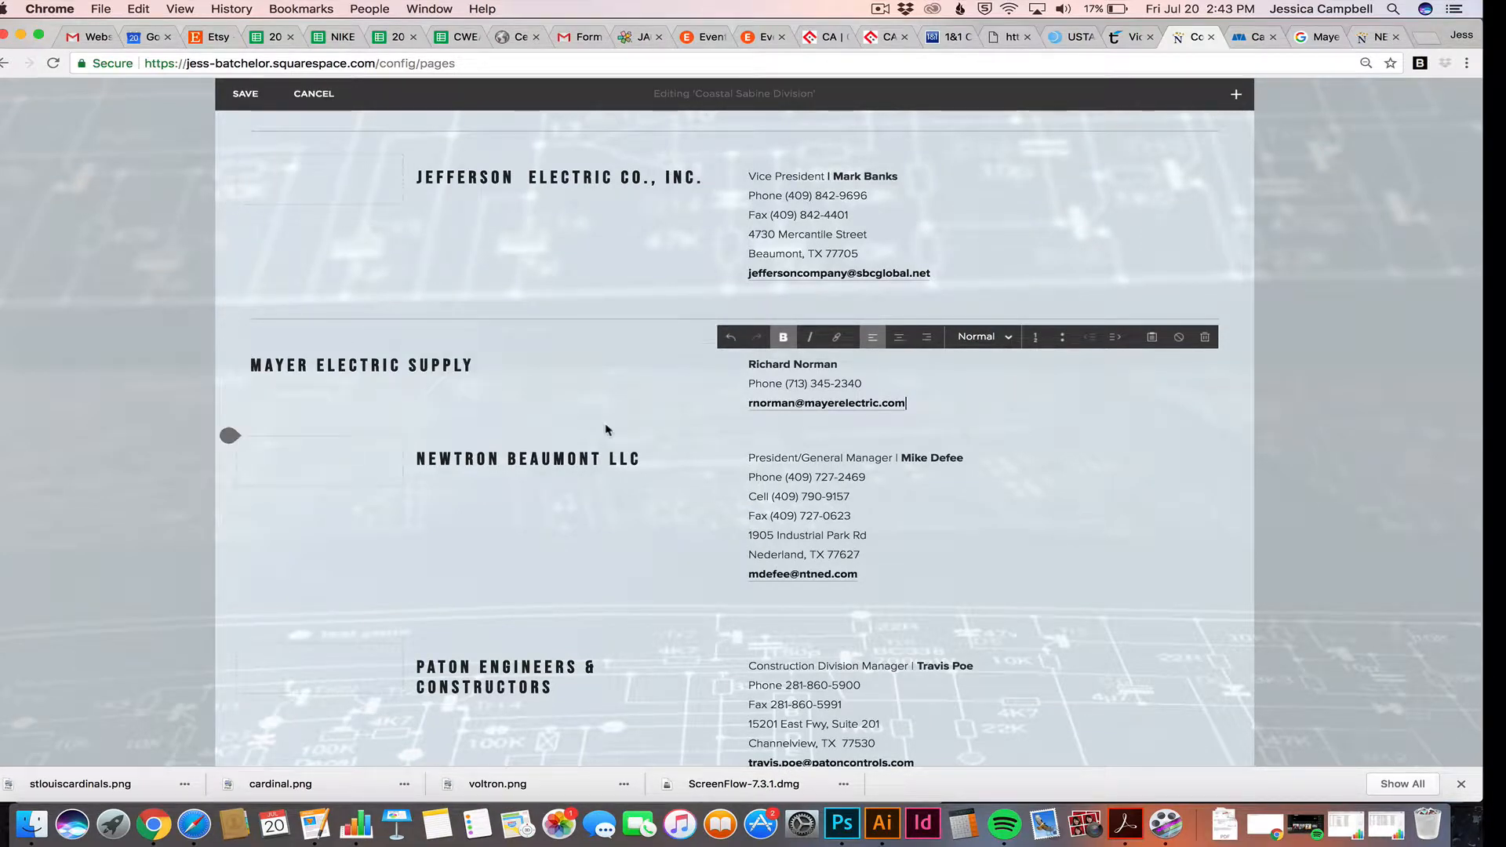
scroll(598, 436, up, 3)
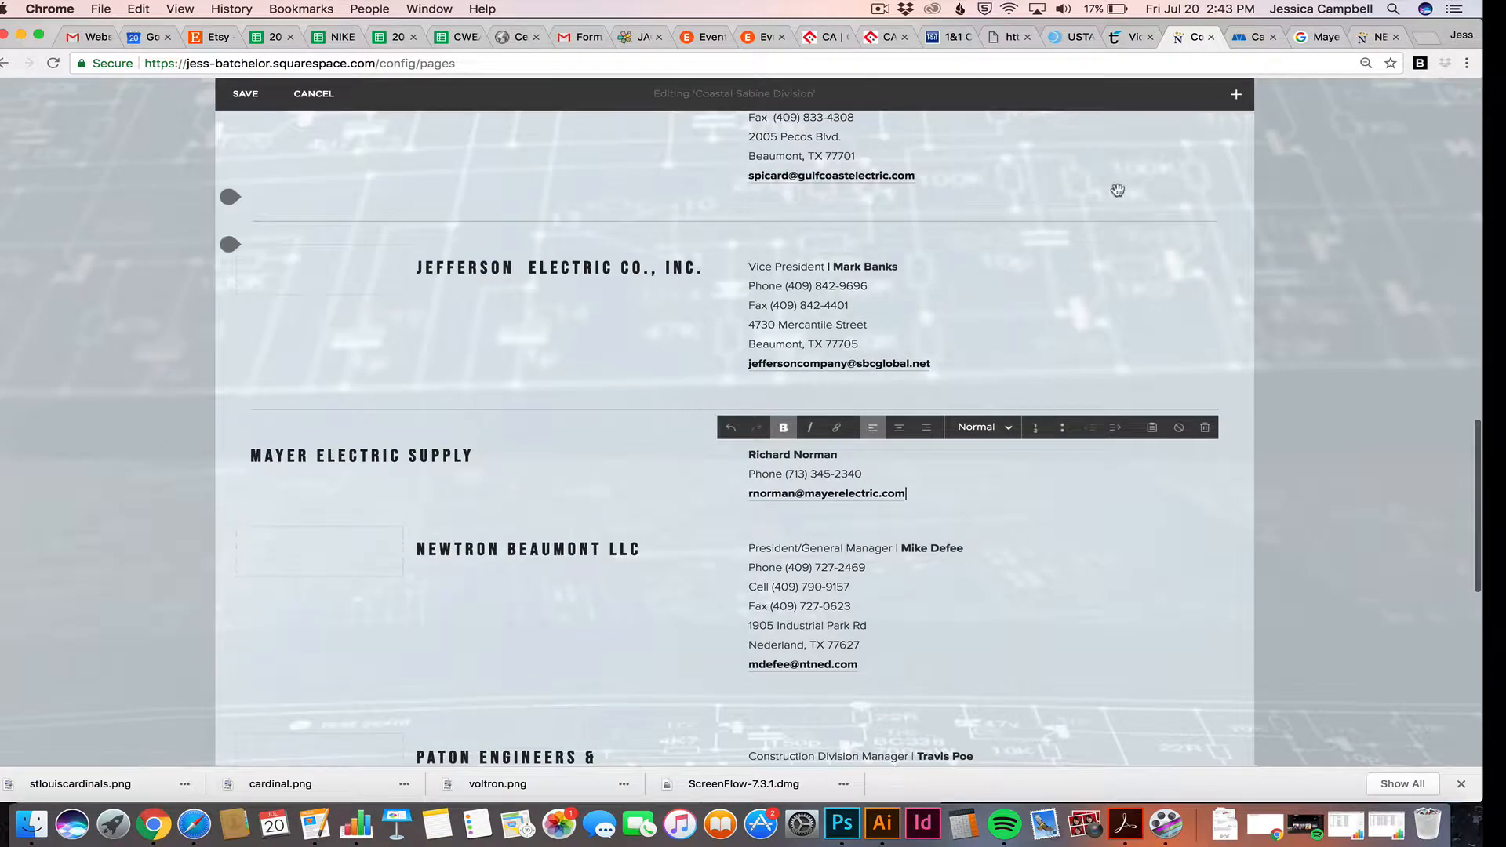
Place a Spacer block left of the Mayer Electric Supply heading and size it to align
click(1236, 95)
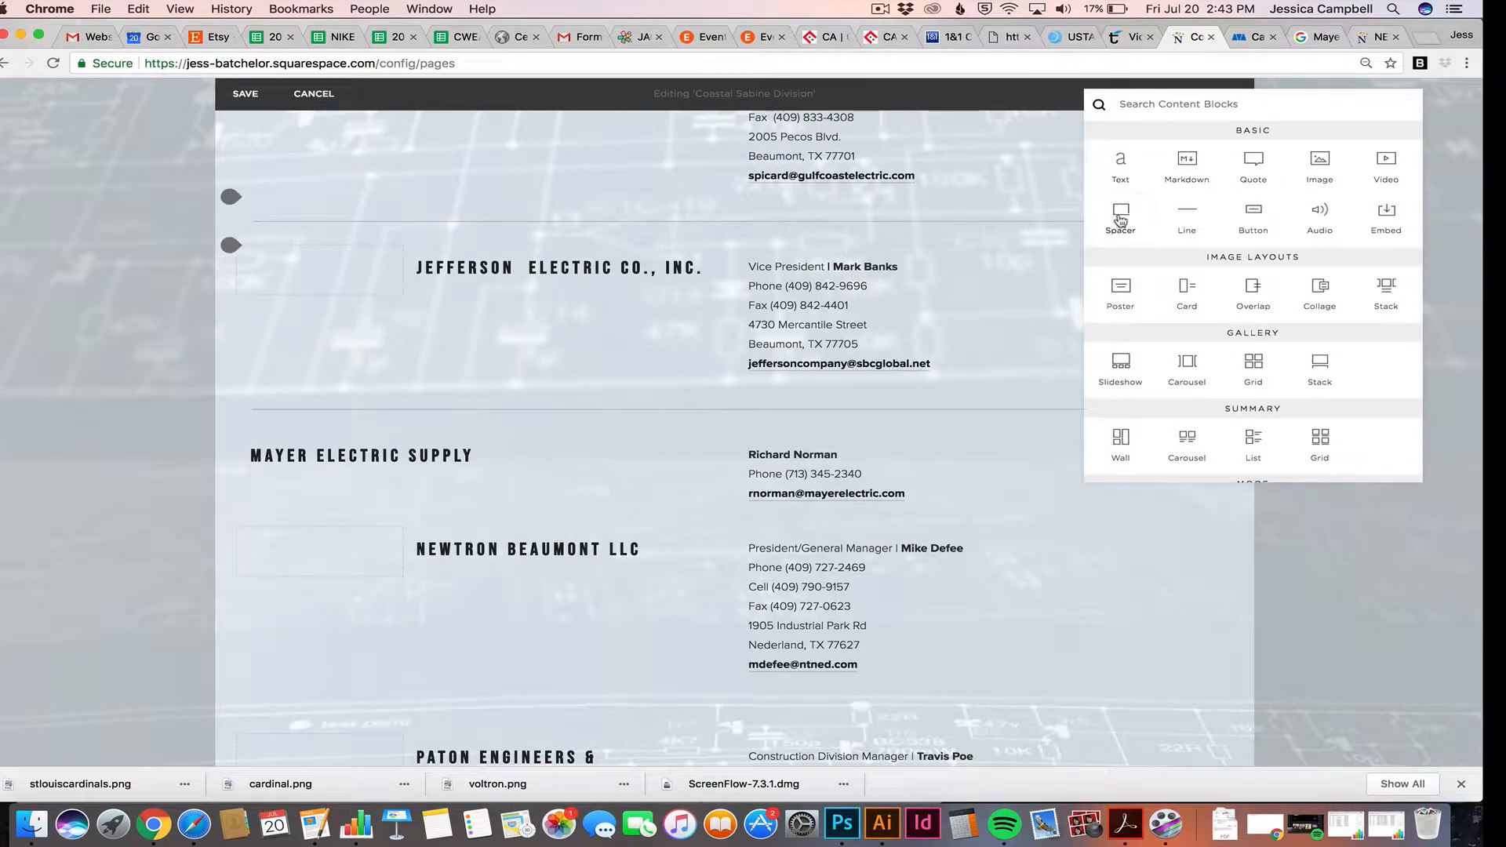
drag(1124, 214, 287, 448)
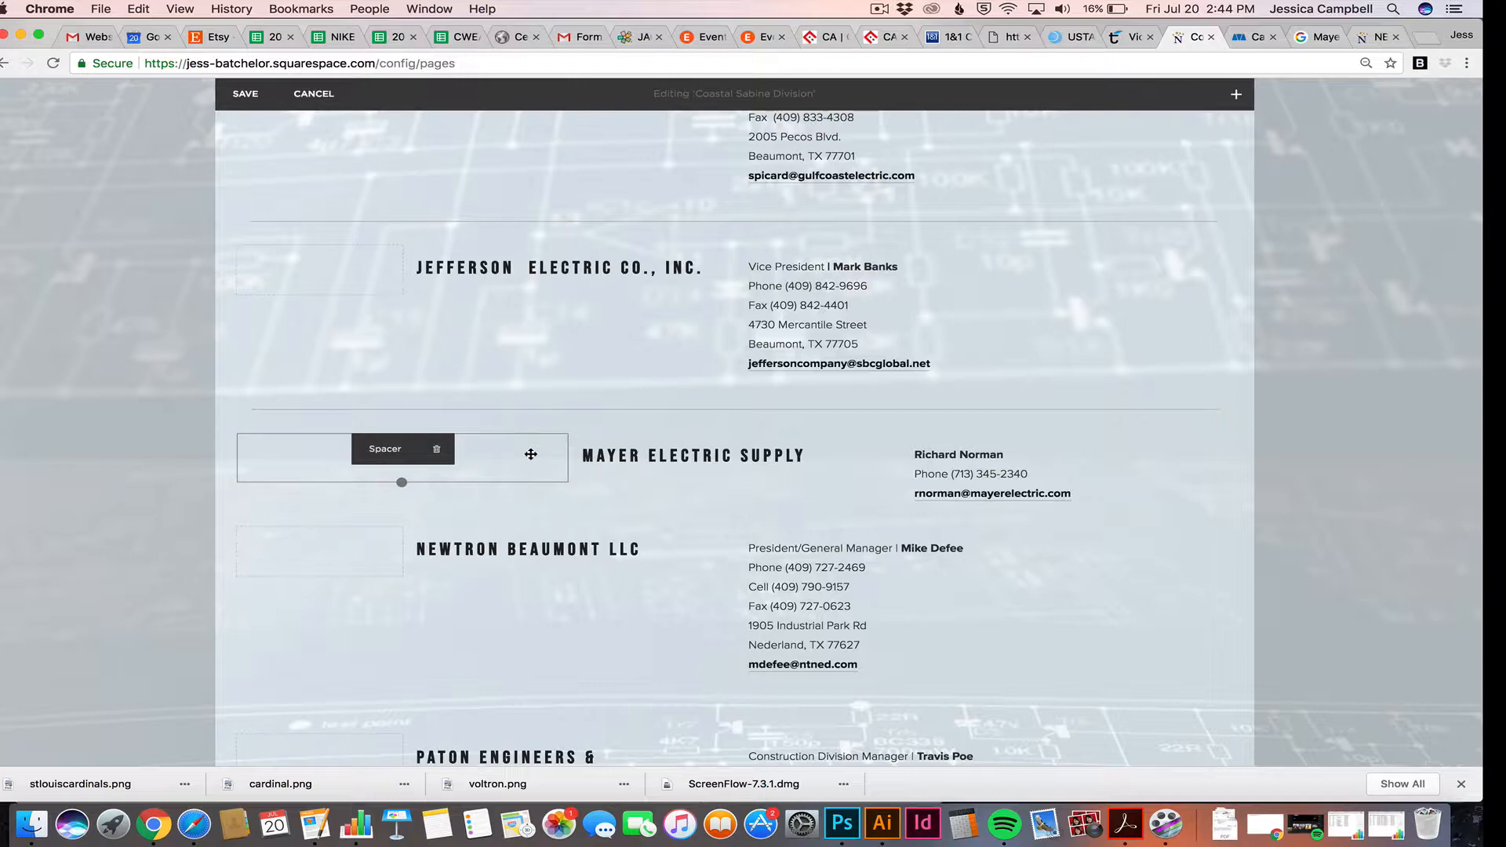
drag(531, 454, 439, 456)
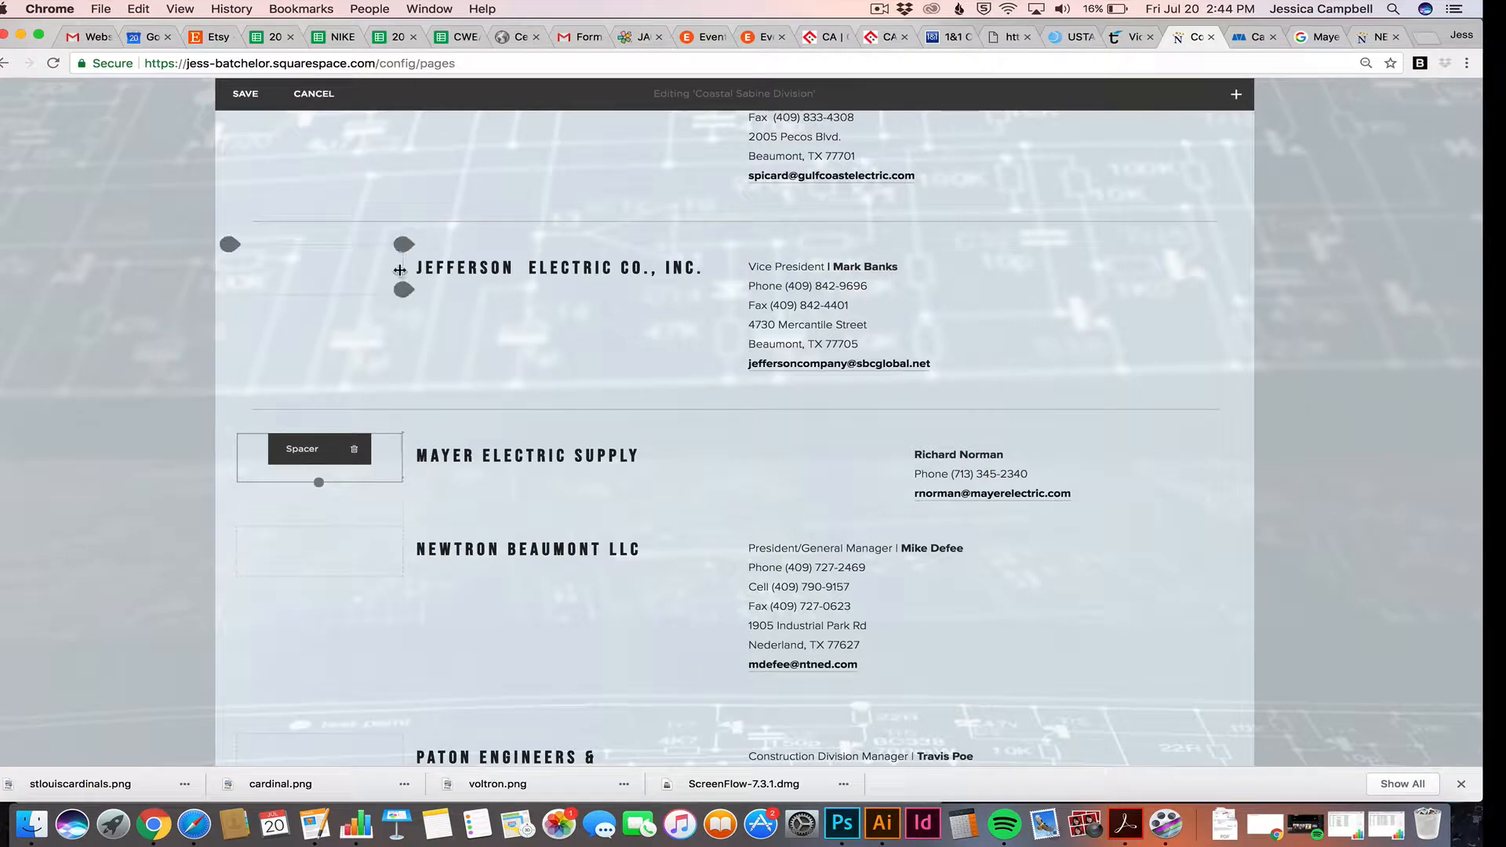
mouse_move(400, 450)
mouse_down()
mouse_move(639, 458)
mouse_move(399, 455)
mouse_up()
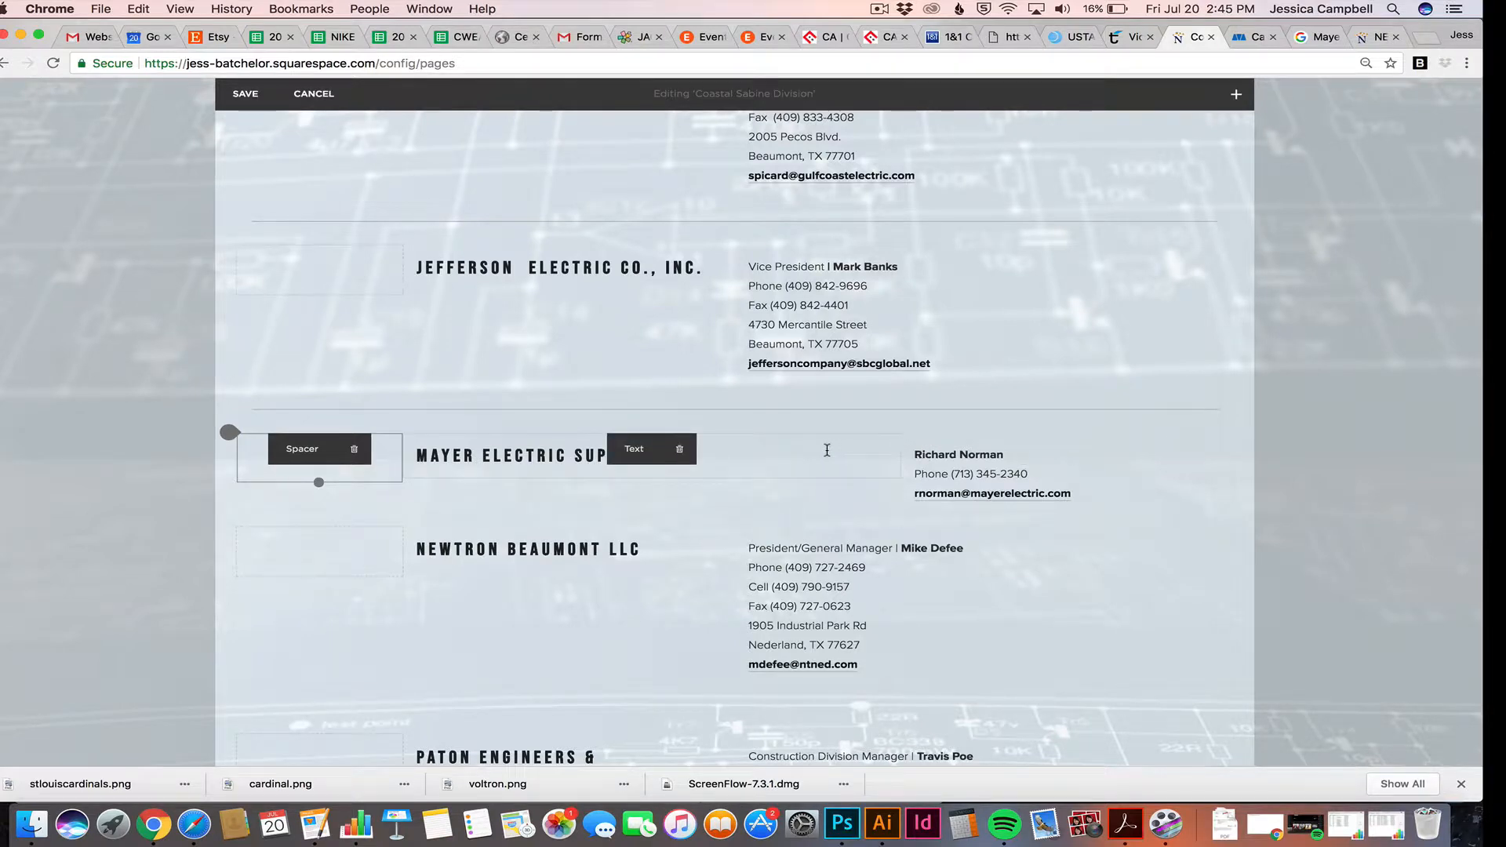
Drag the column divider left so Mayer's contact details line up with the other rows
click(827, 450)
drag(900, 454, 681, 462)
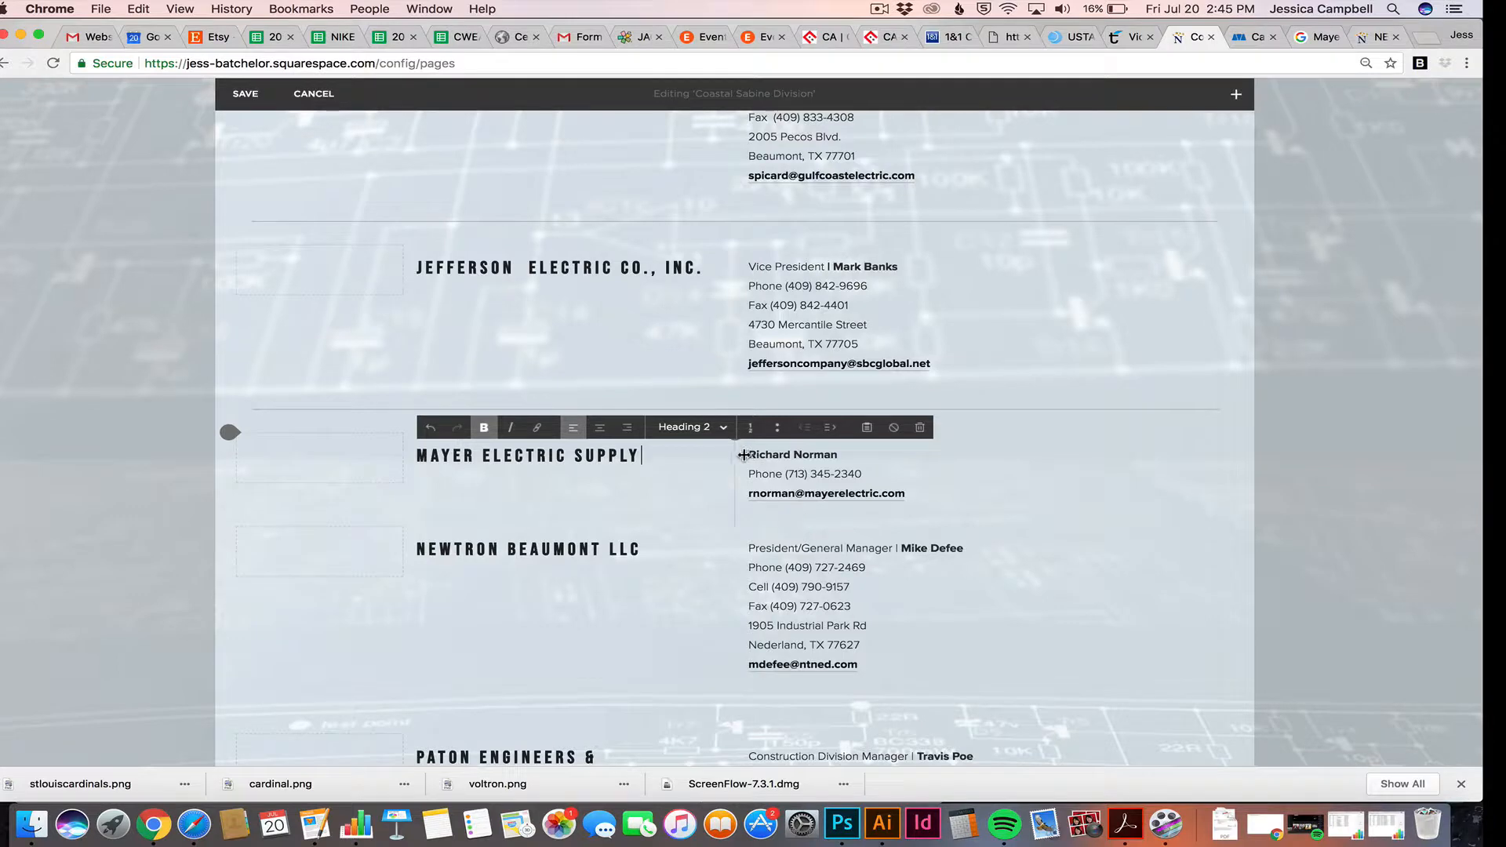
drag(742, 455, 680, 459)
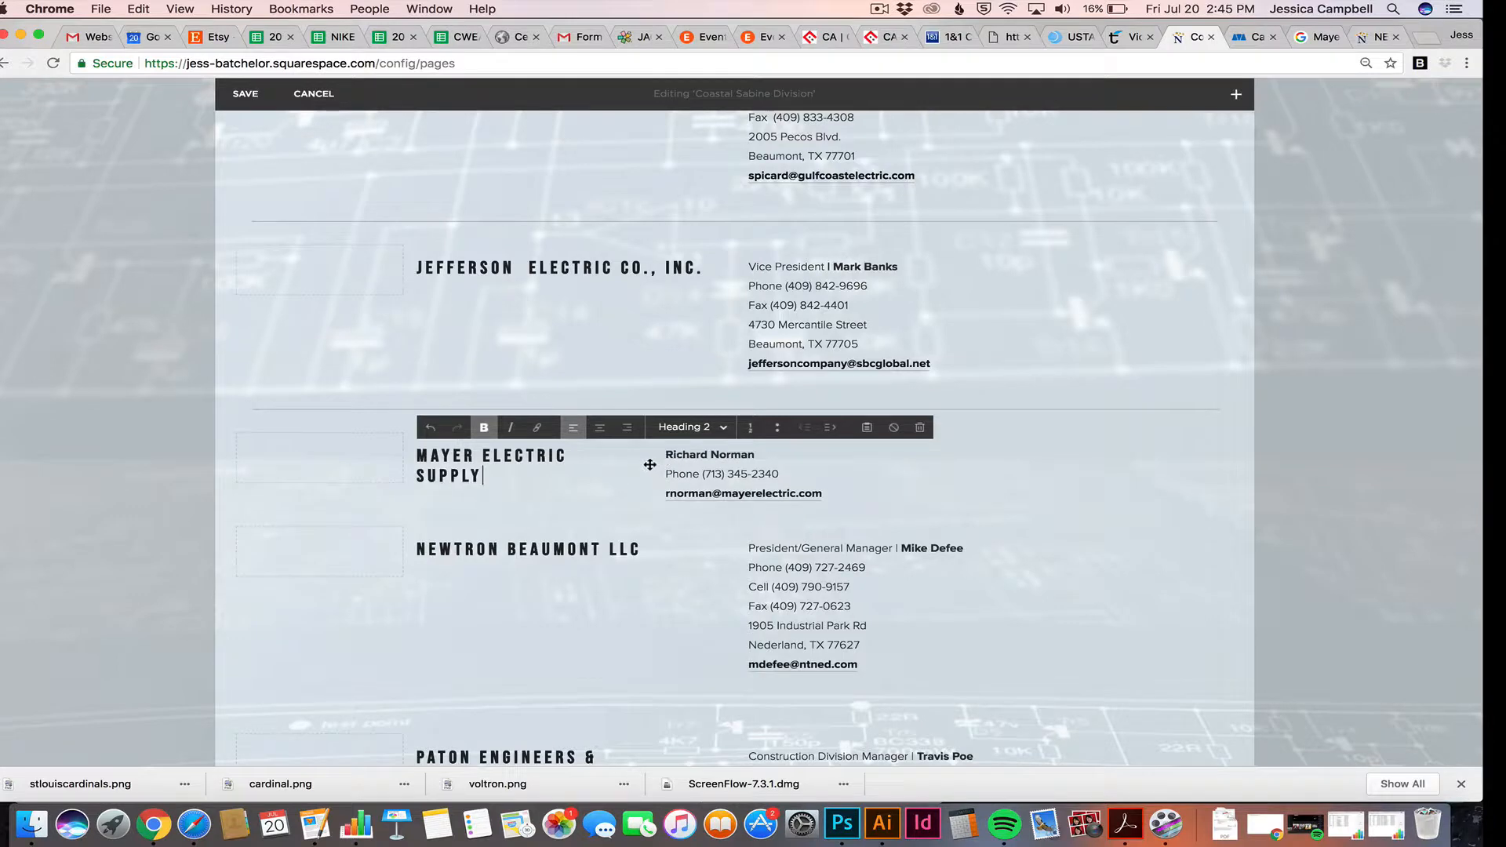
drag(649, 459, 731, 456)
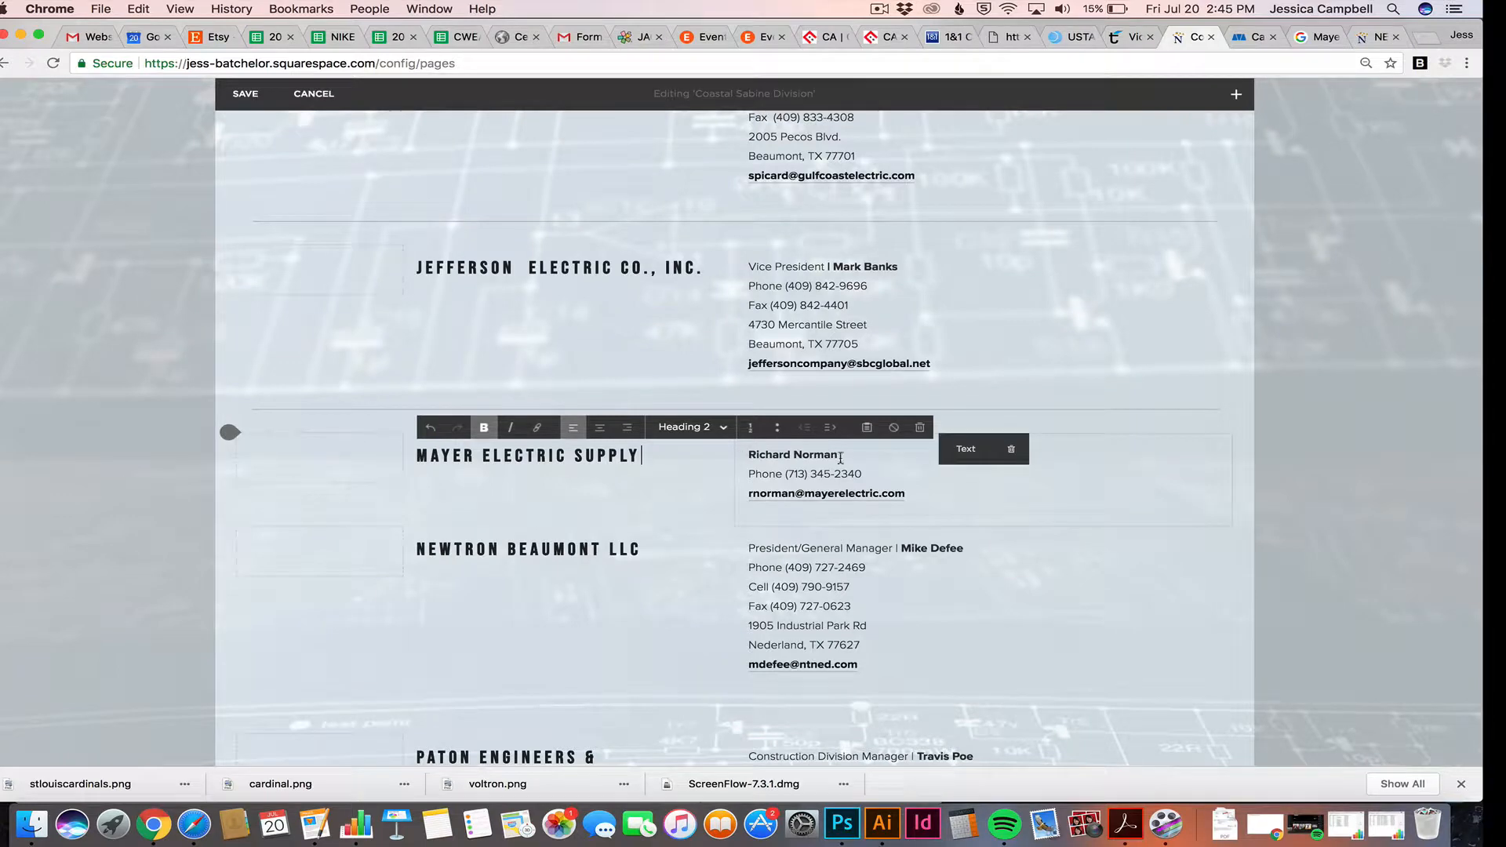
click(1169, 491)
triple_click(1169, 491)
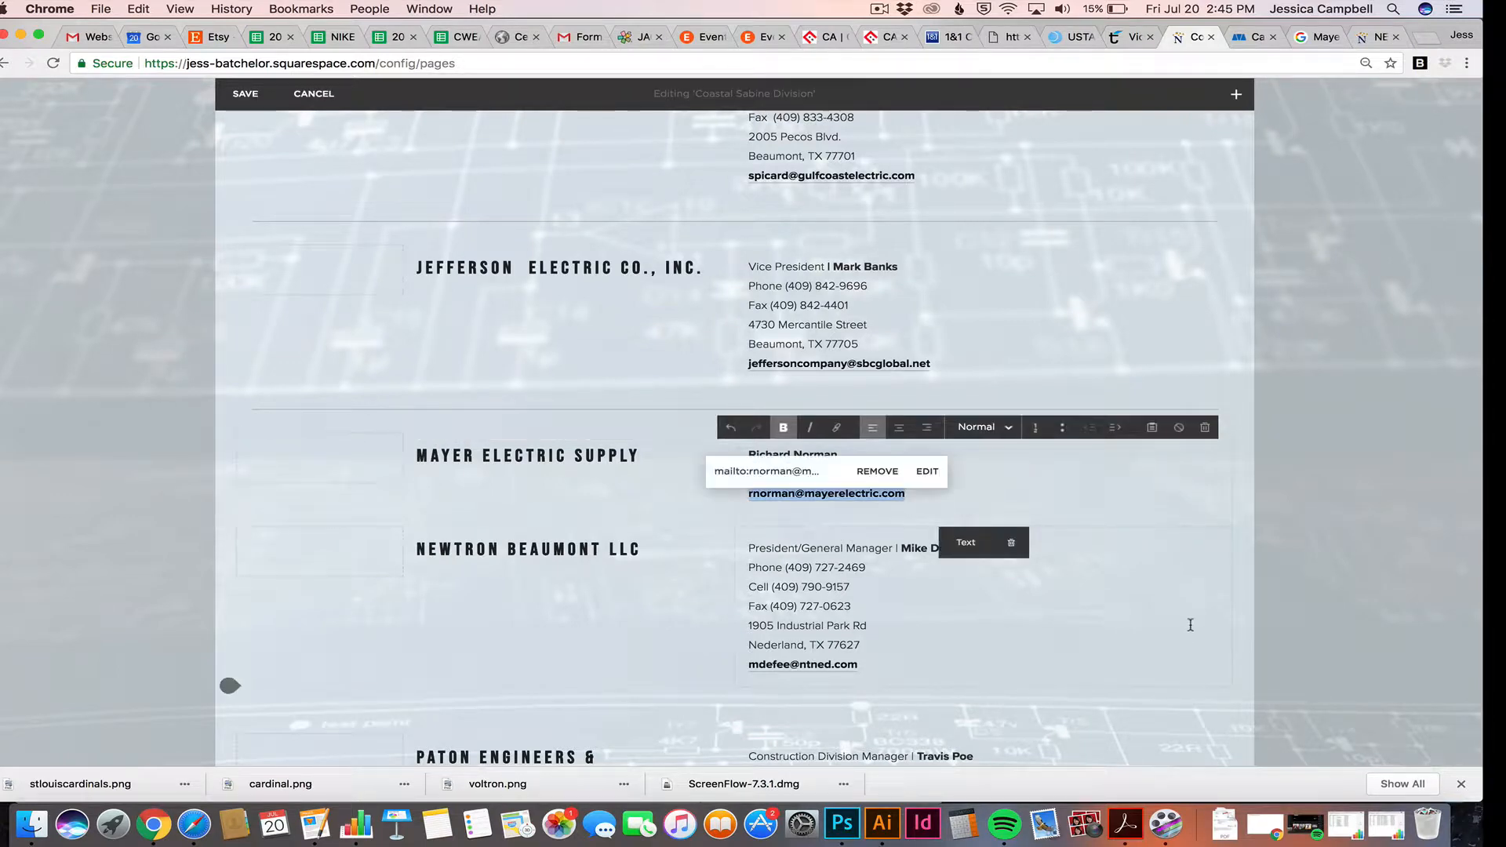
scroll(1190, 622, down, 1)
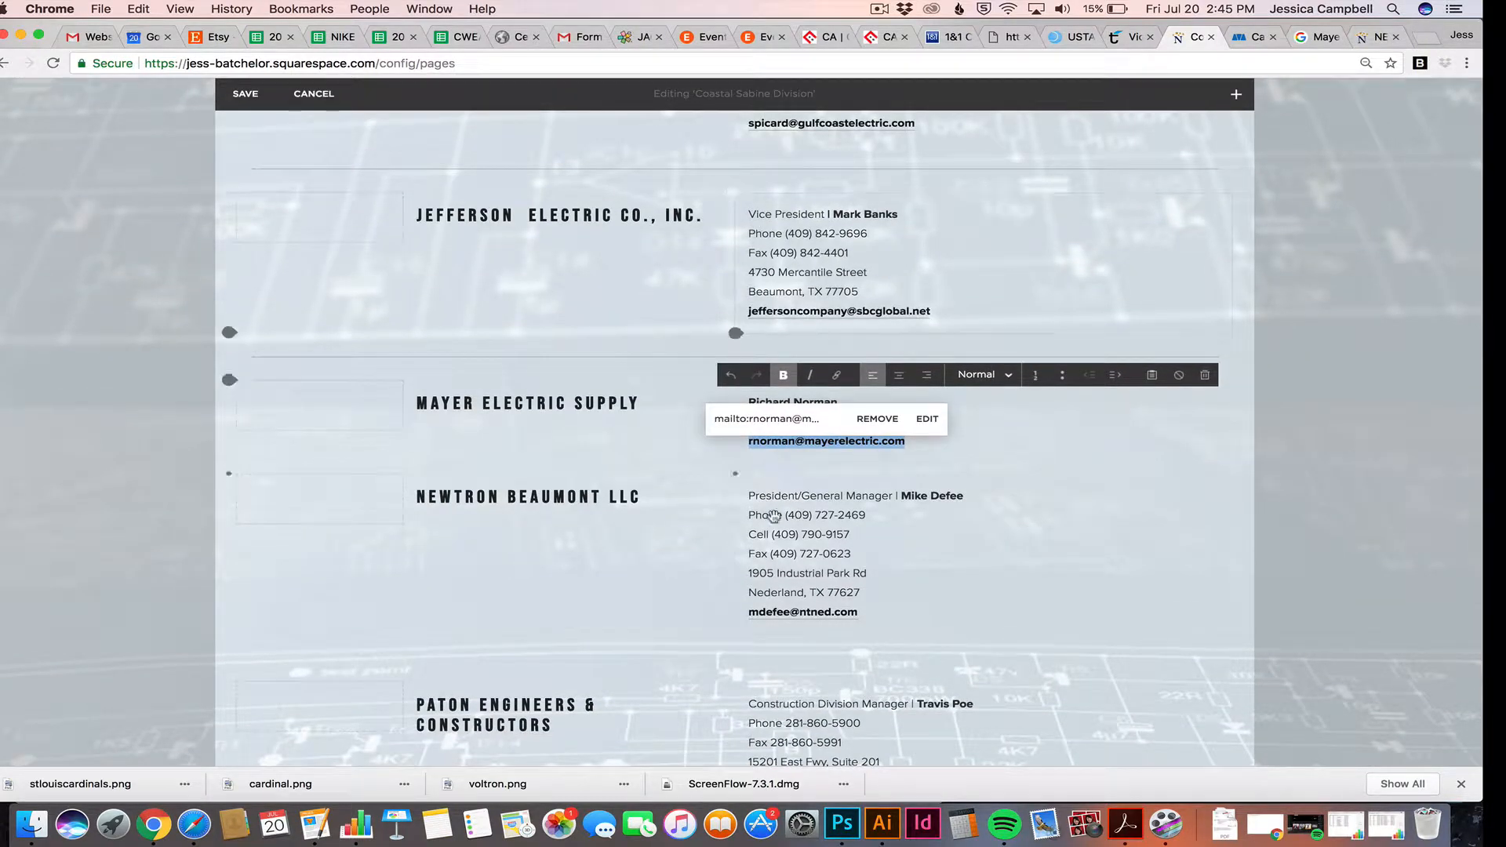
click(774, 553)
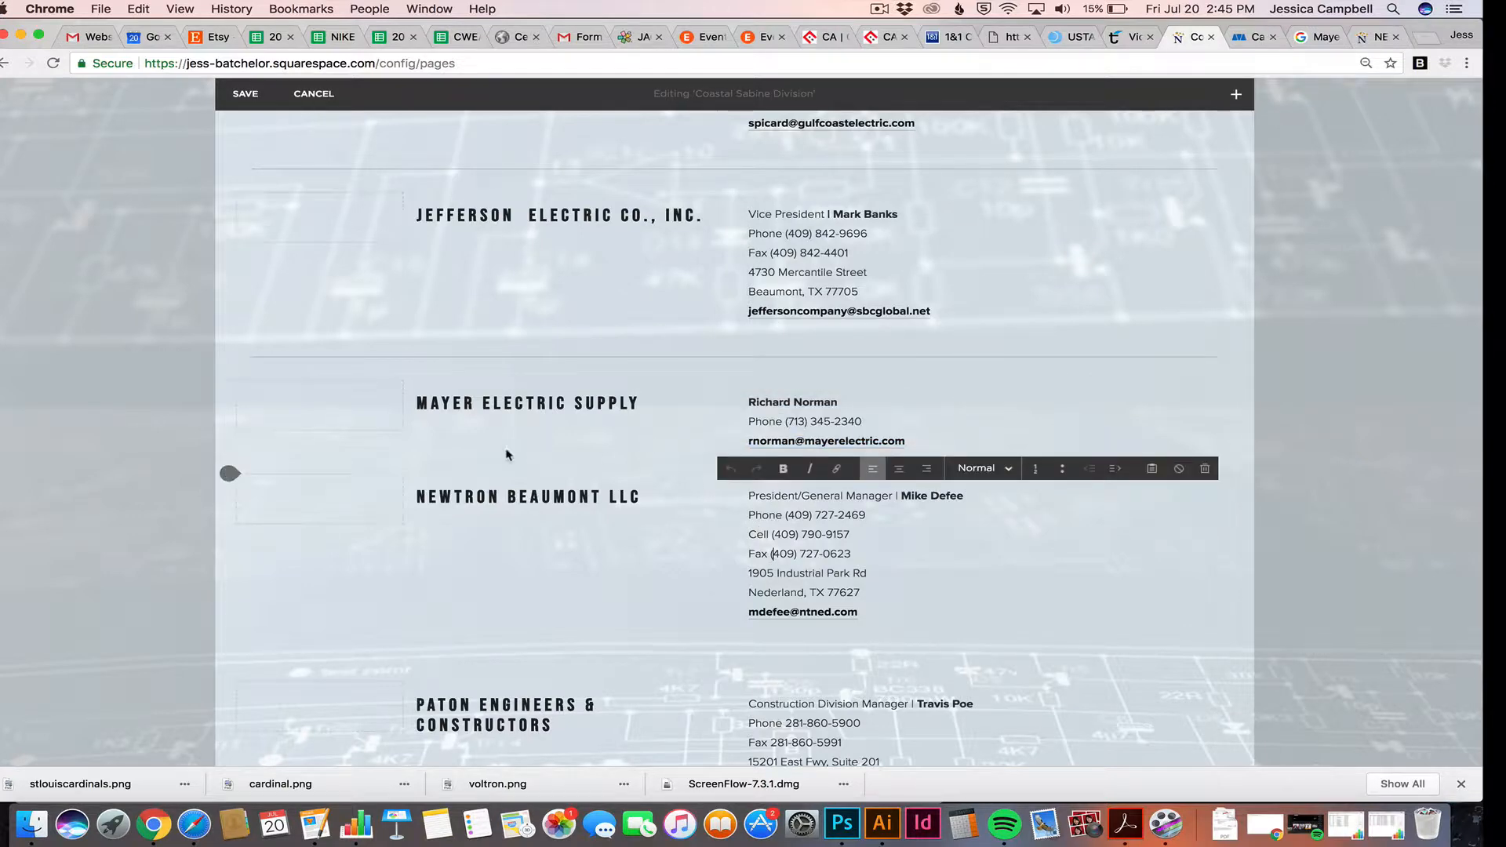
Drop a full-width Line block beneath the Mayer Electric Supply row
click(1238, 97)
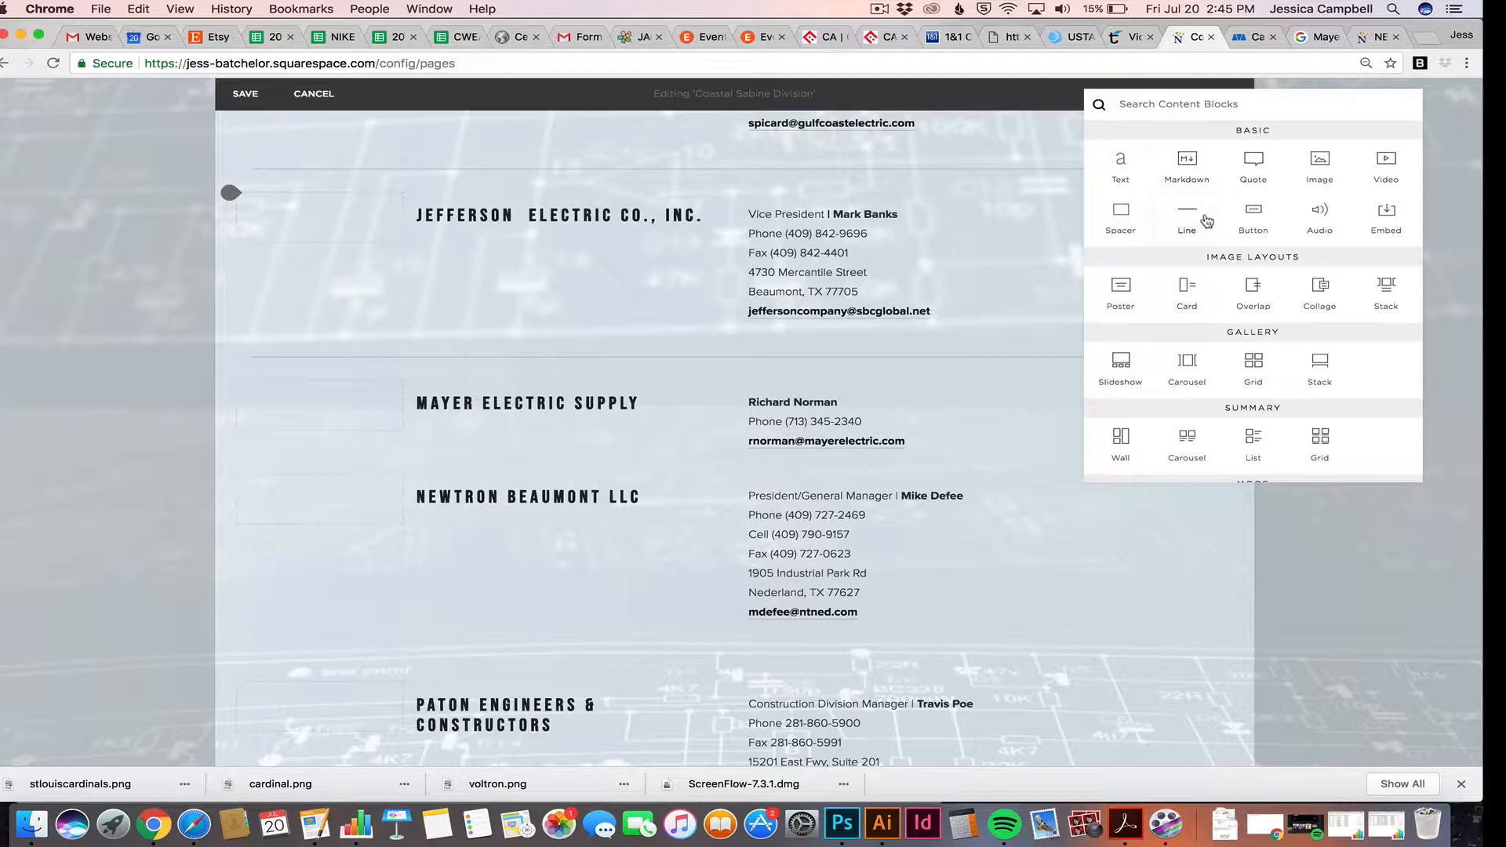
mouse_move(1207, 222)
mouse_down()
mouse_move(1036, 314)
mouse_move(897, 453)
mouse_move(690, 475)
mouse_move(550, 464)
mouse_move(603, 447)
mouse_move(892, 464)
mouse_up()
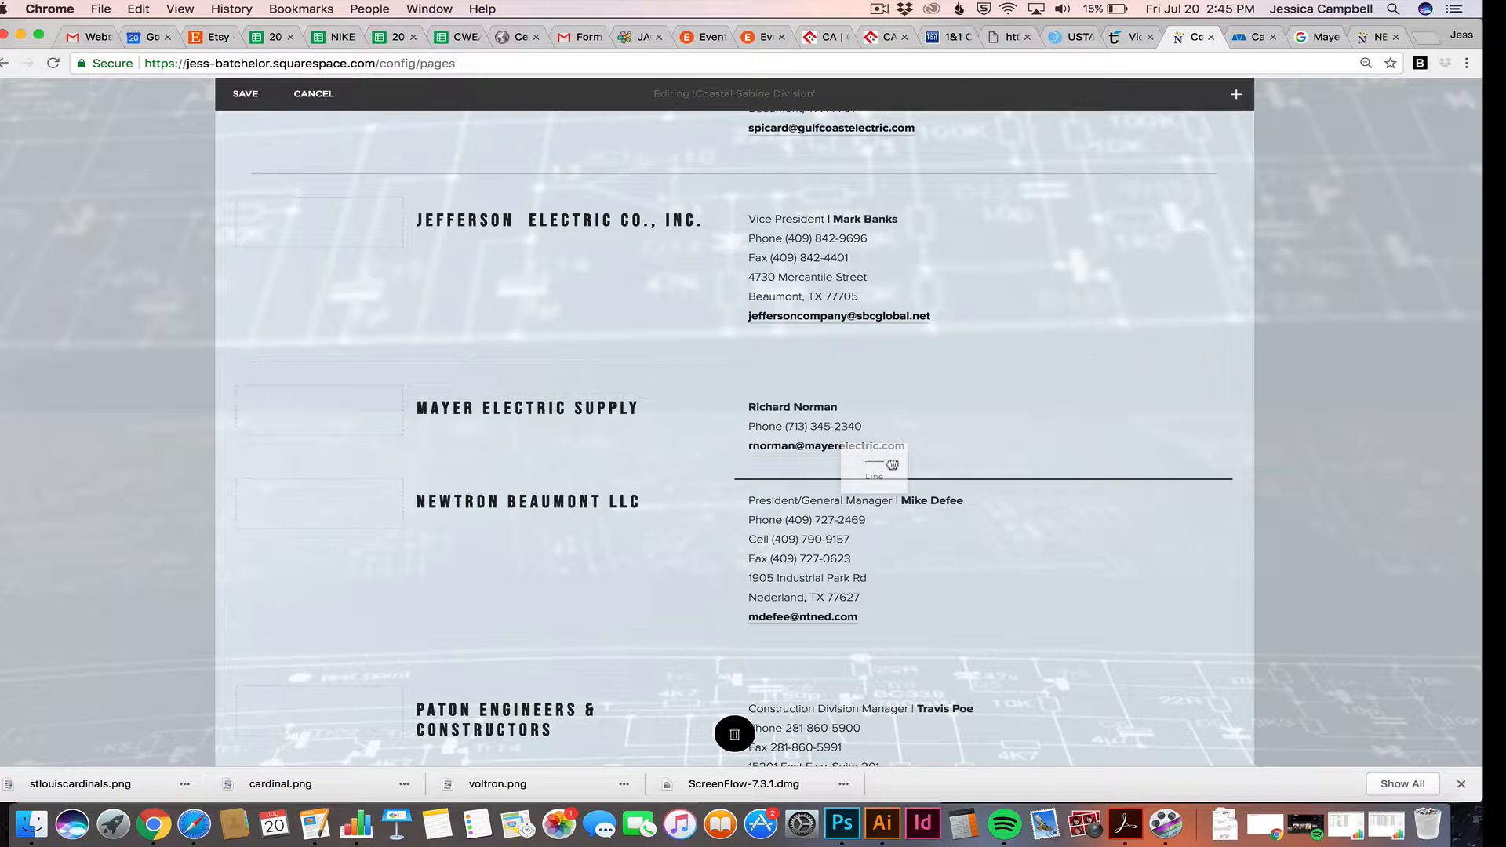
drag(893, 465, 688, 479)
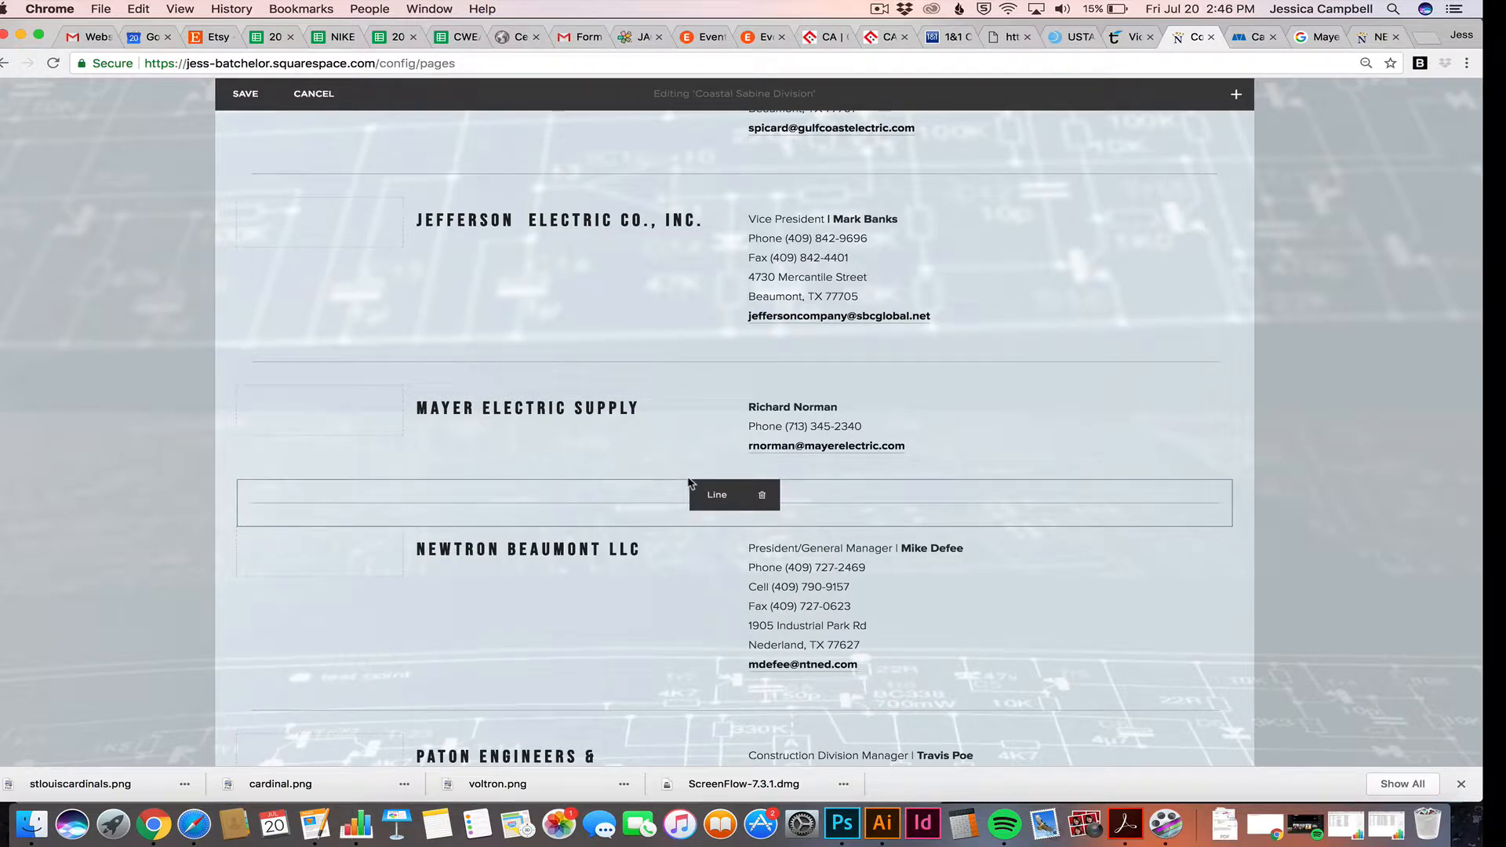
scroll(706, 353, down, 1)
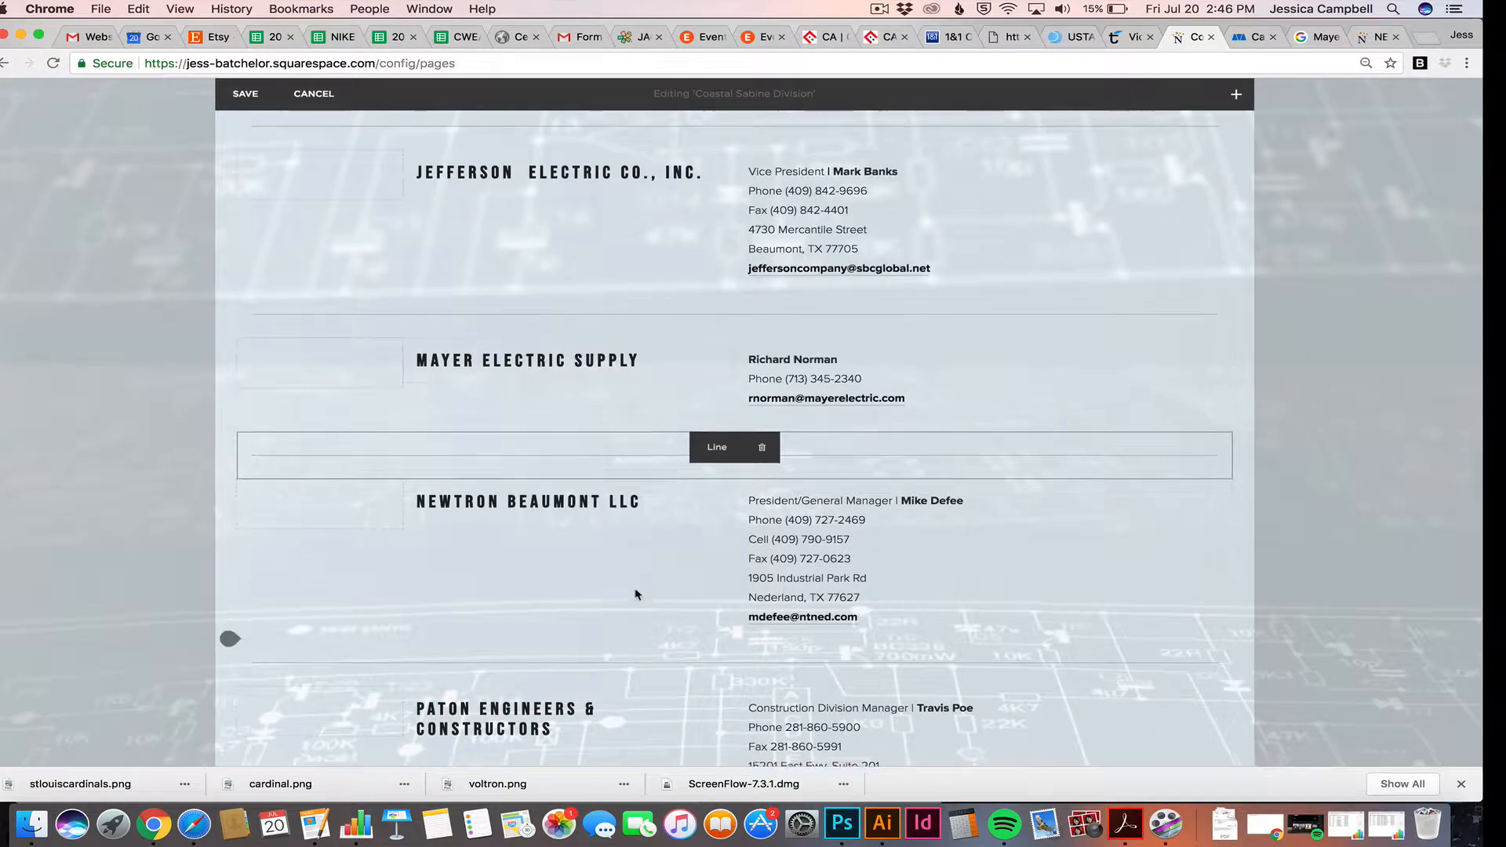
scroll(635, 594, down, 3)
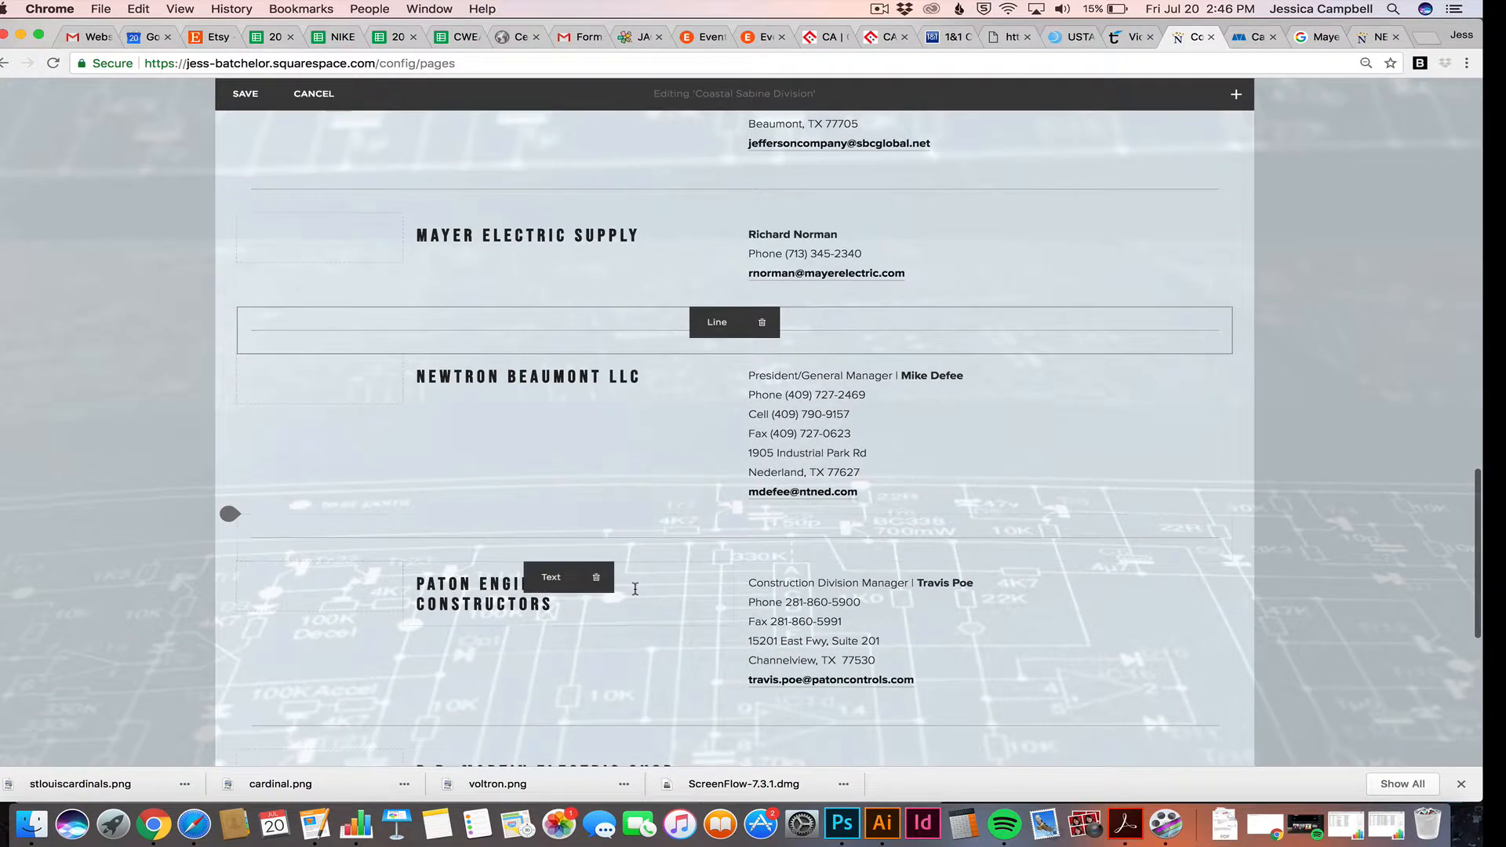
click(1235, 95)
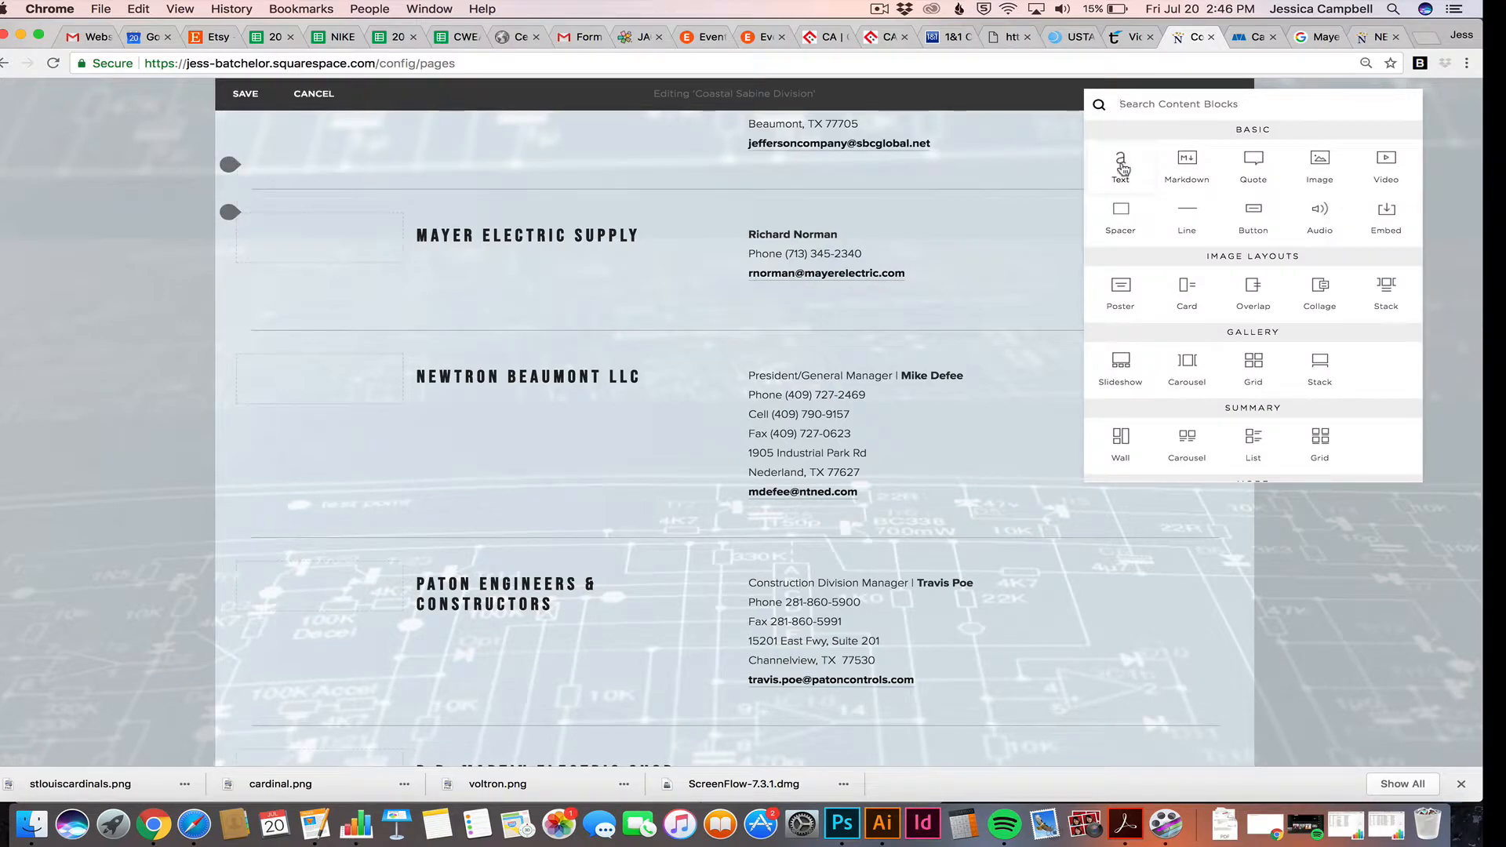
drag(1124, 165, 796, 306)
click(533, 330)
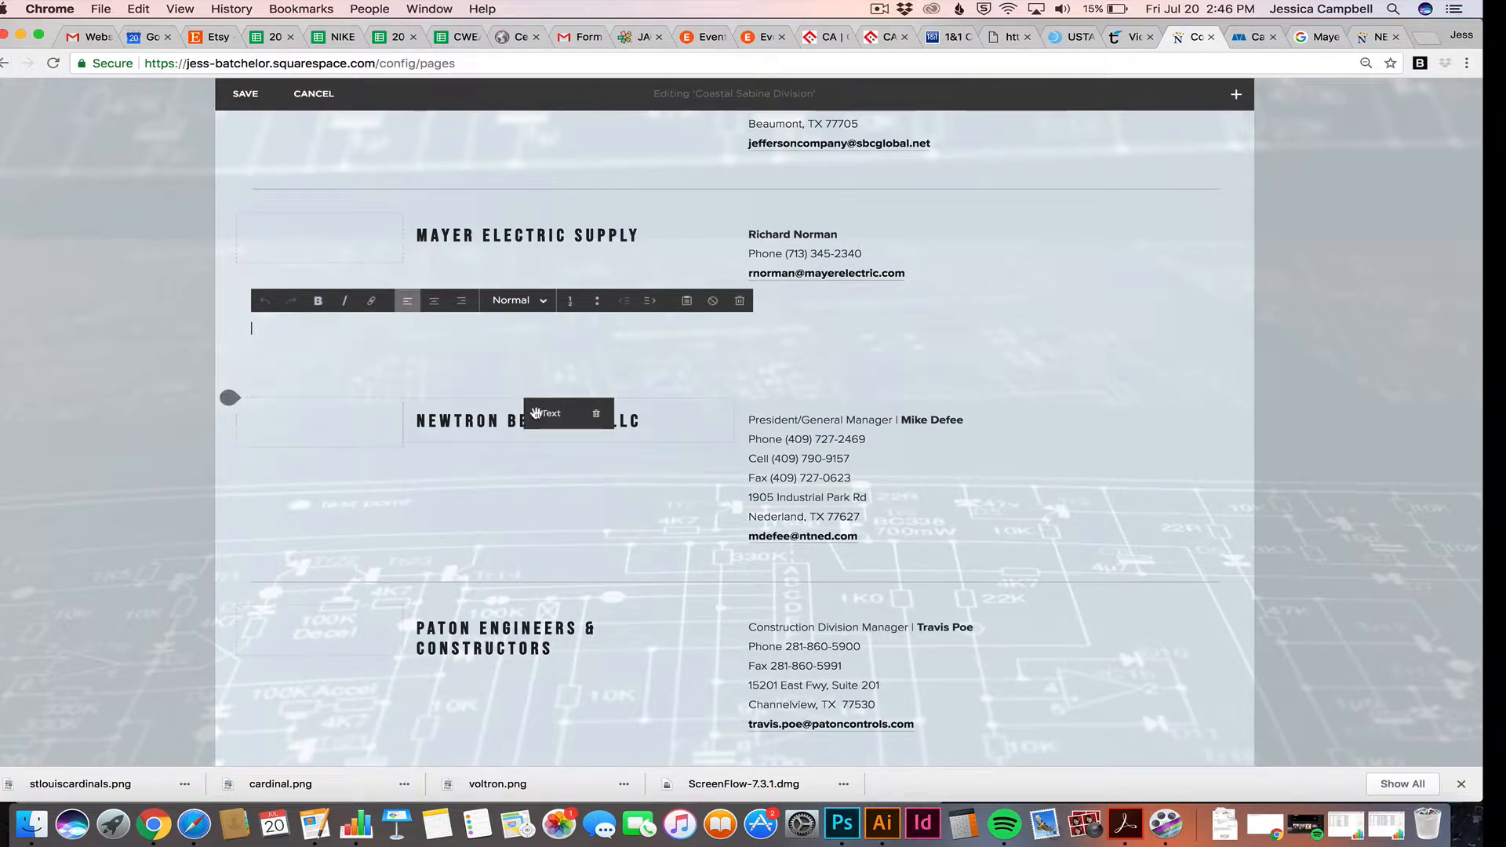
text(New listing)
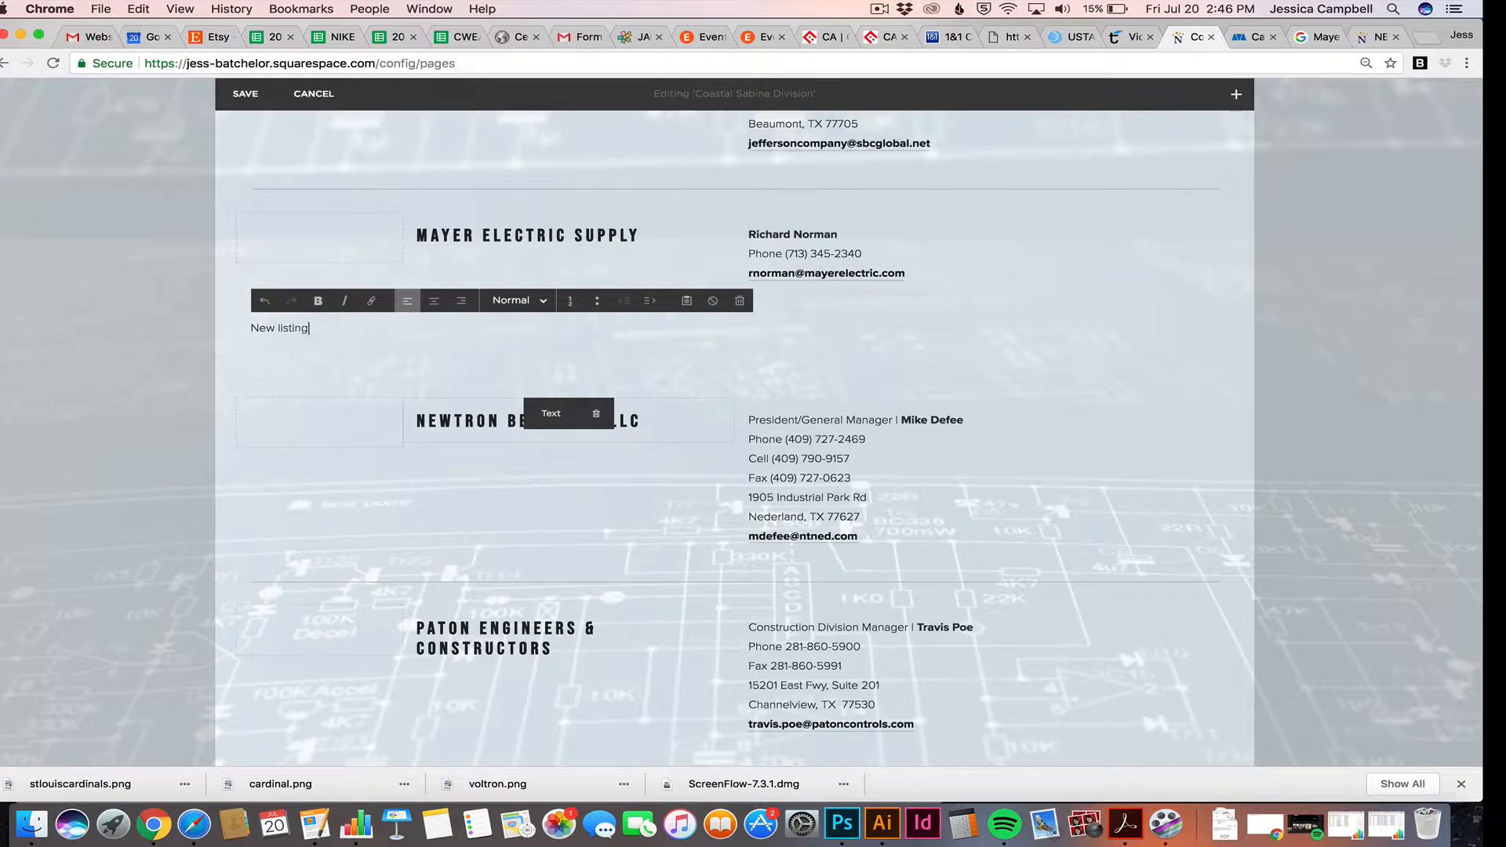
drag(309, 328, 249, 328)
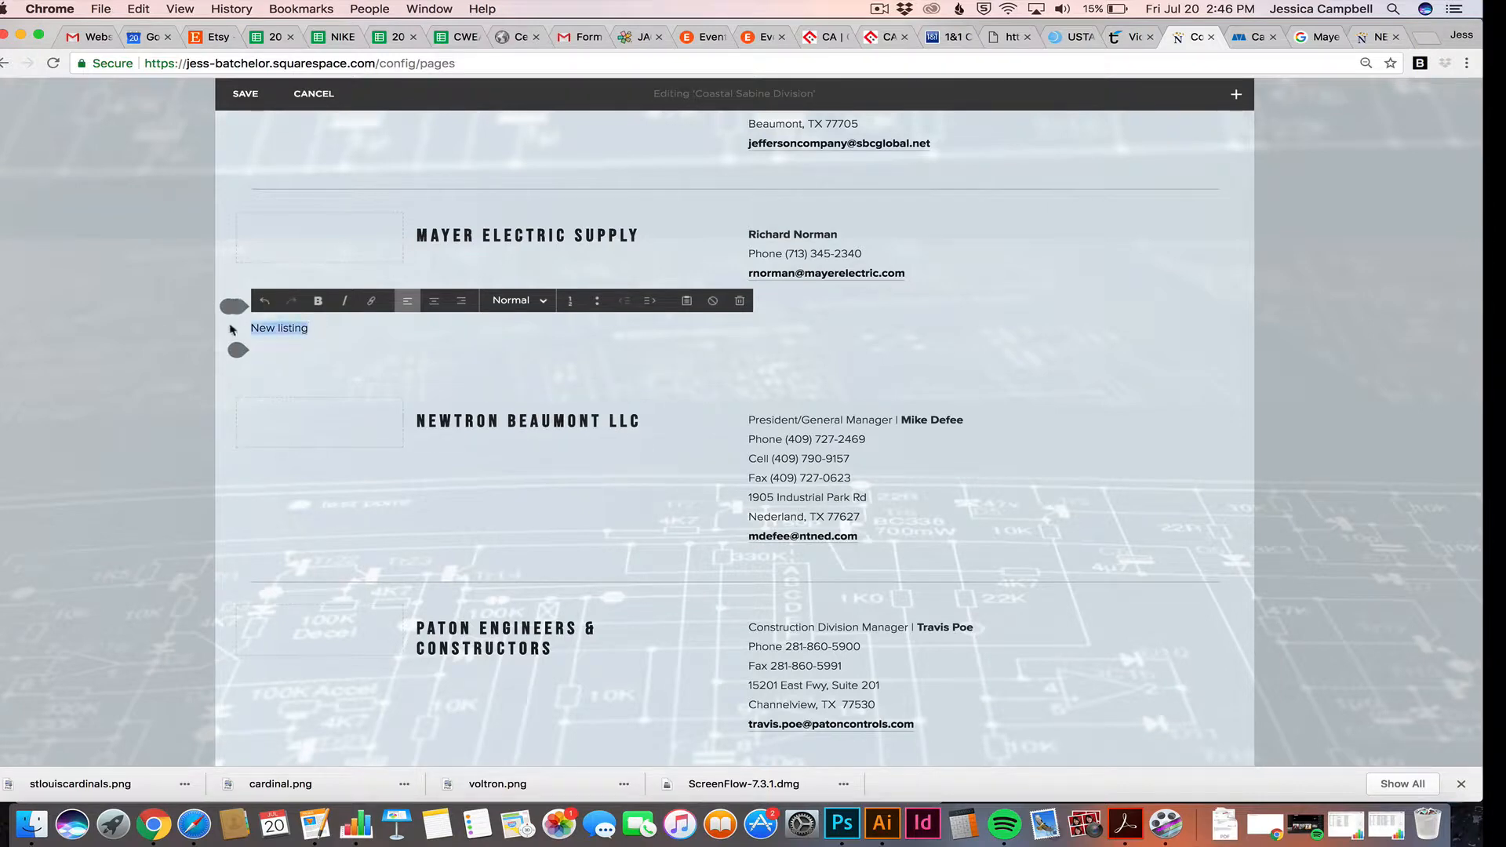
click(511, 300)
click(511, 369)
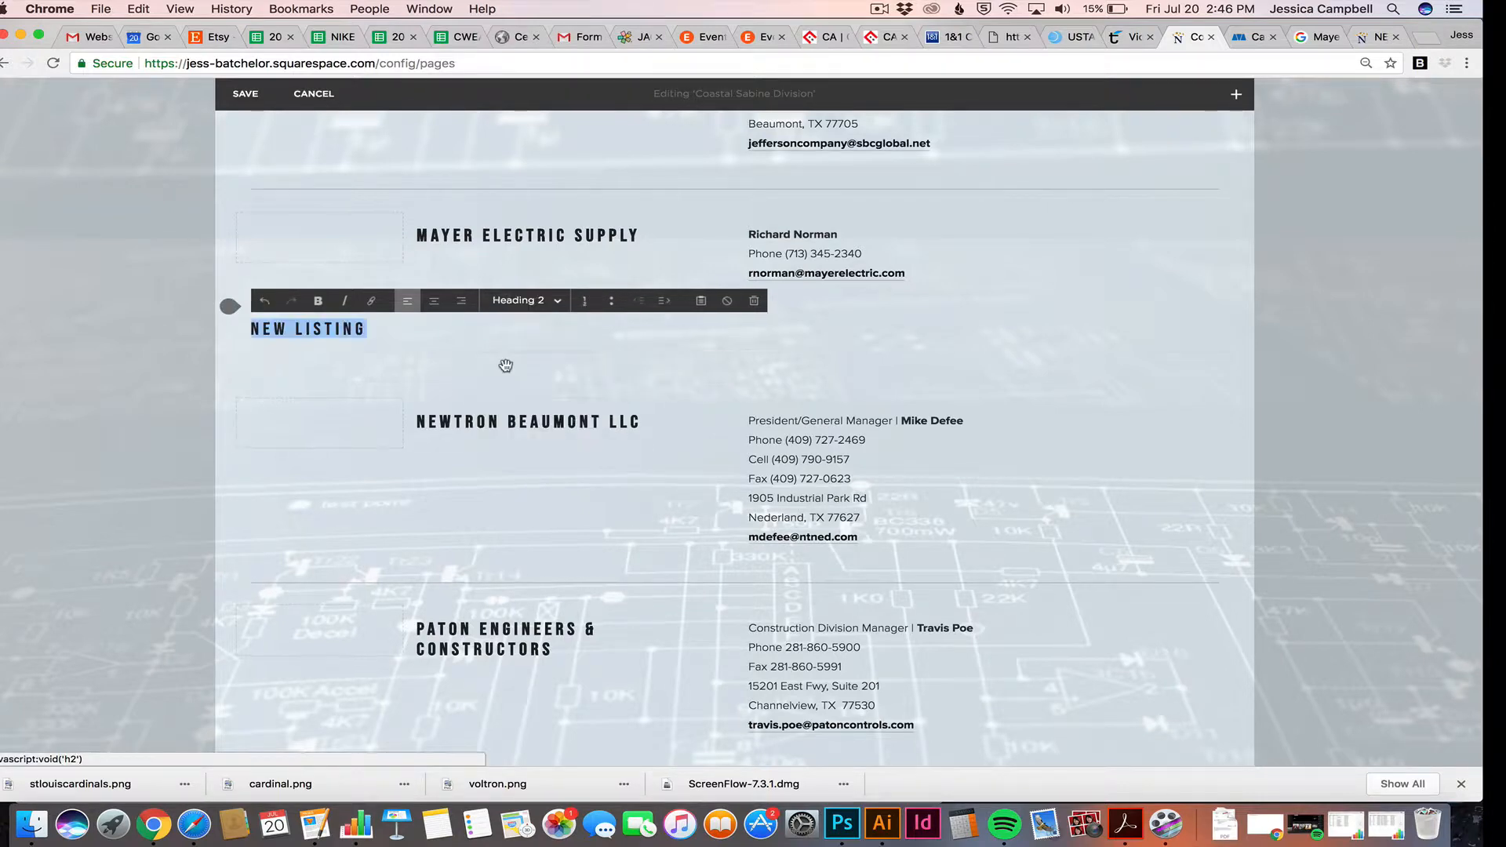
click(393, 329)
click(182, 336)
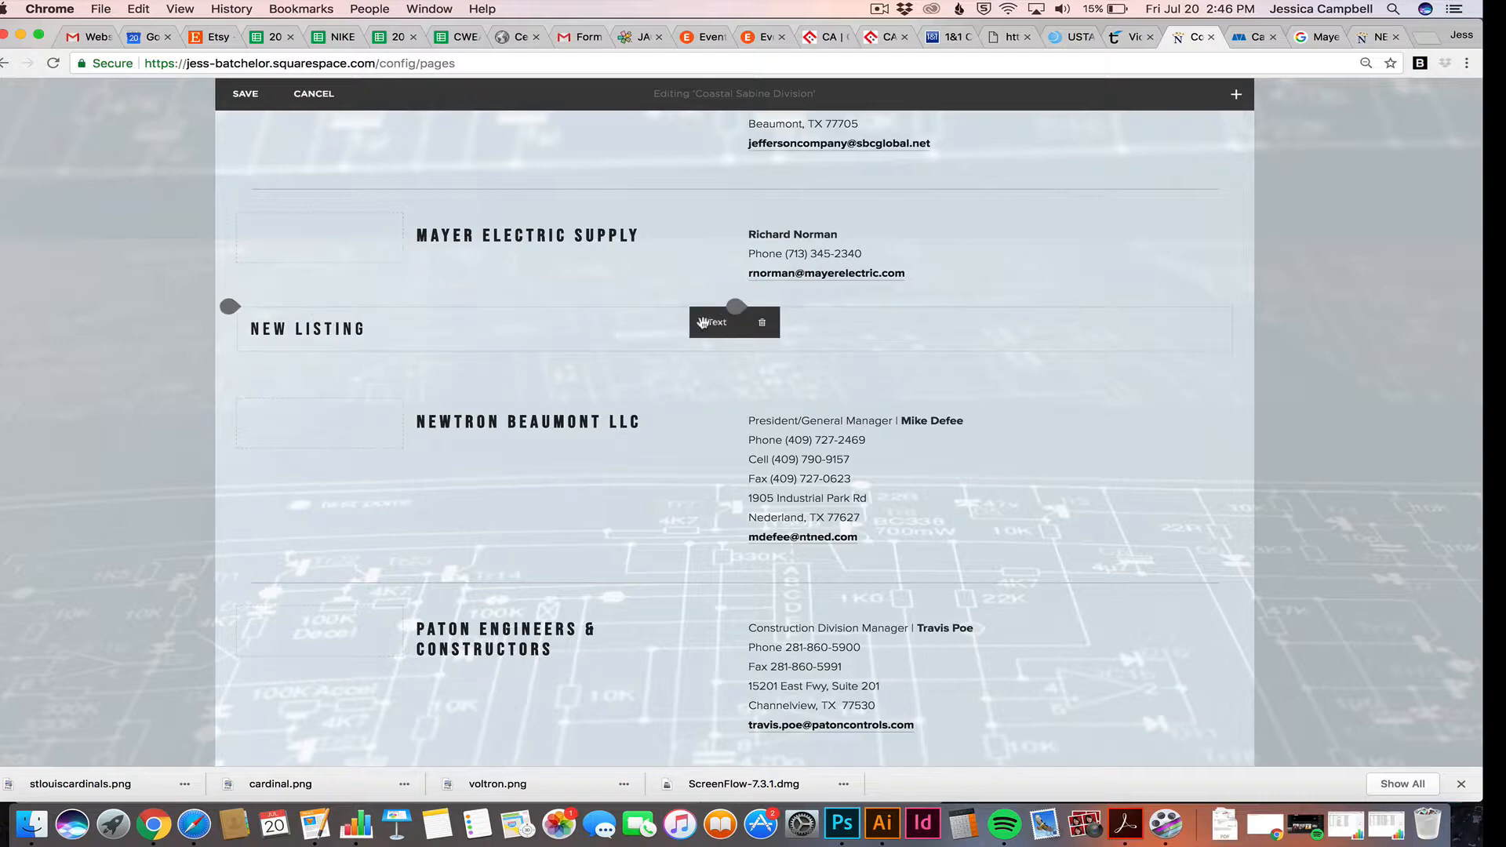
drag(716, 322, 677, 325)
click(326, 329)
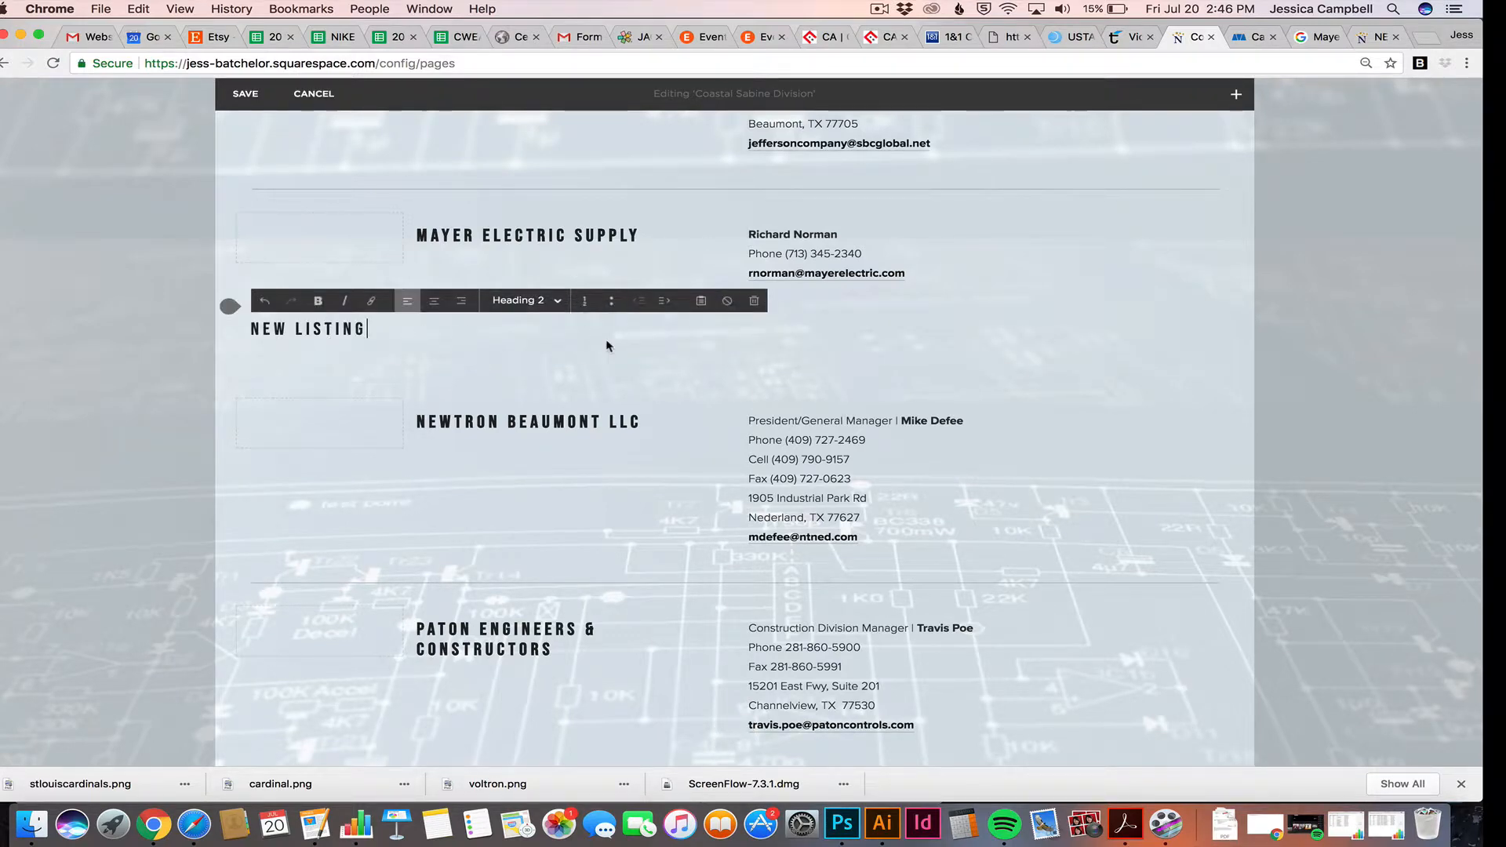
click(216, 320)
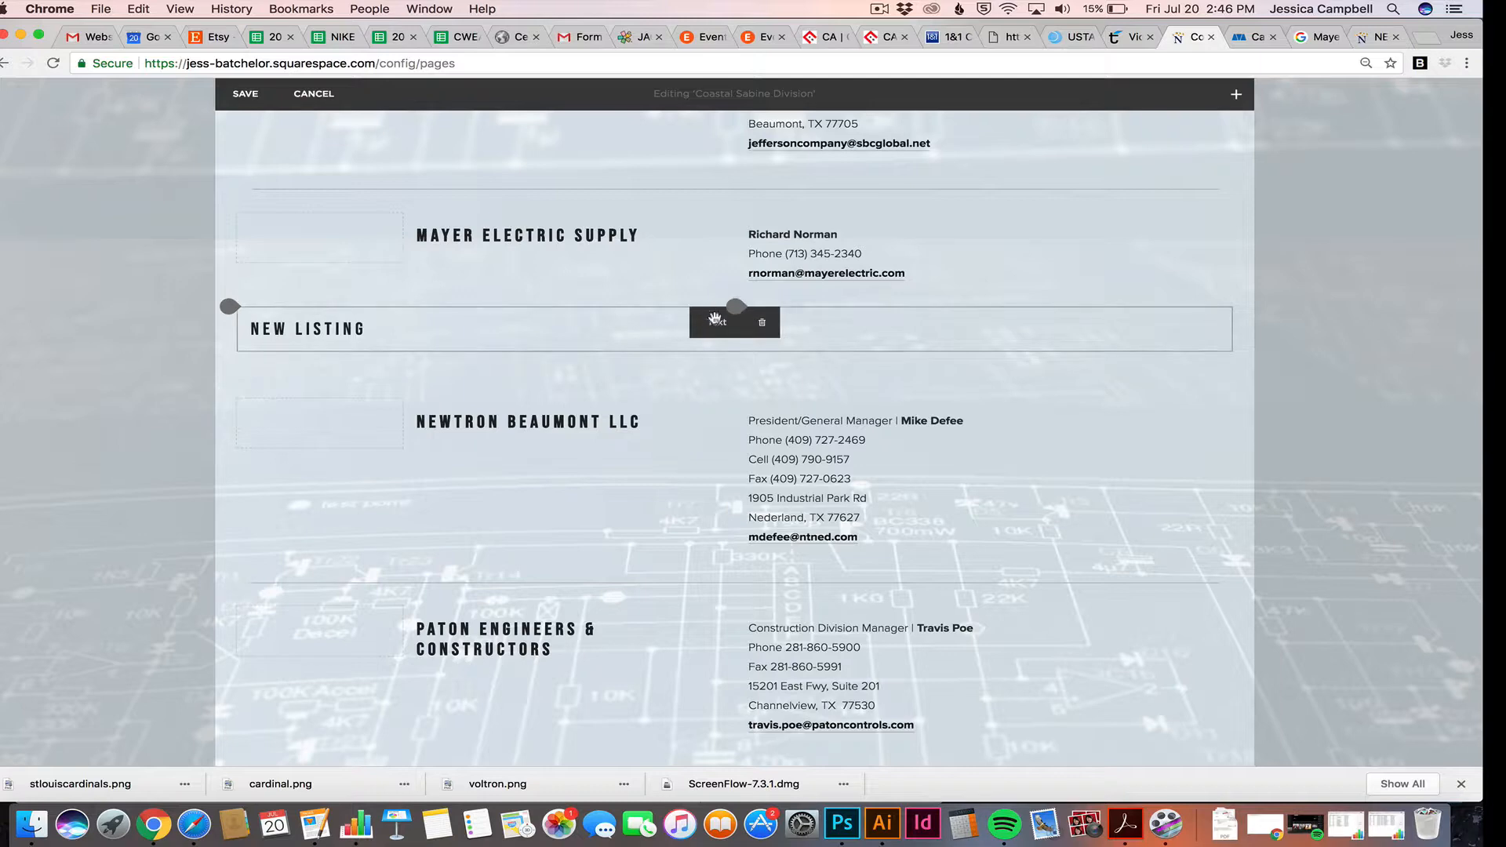
Remove the NEW LISTING block with its trash icon, confirming YES, then review the page
drag(716, 322, 663, 573)
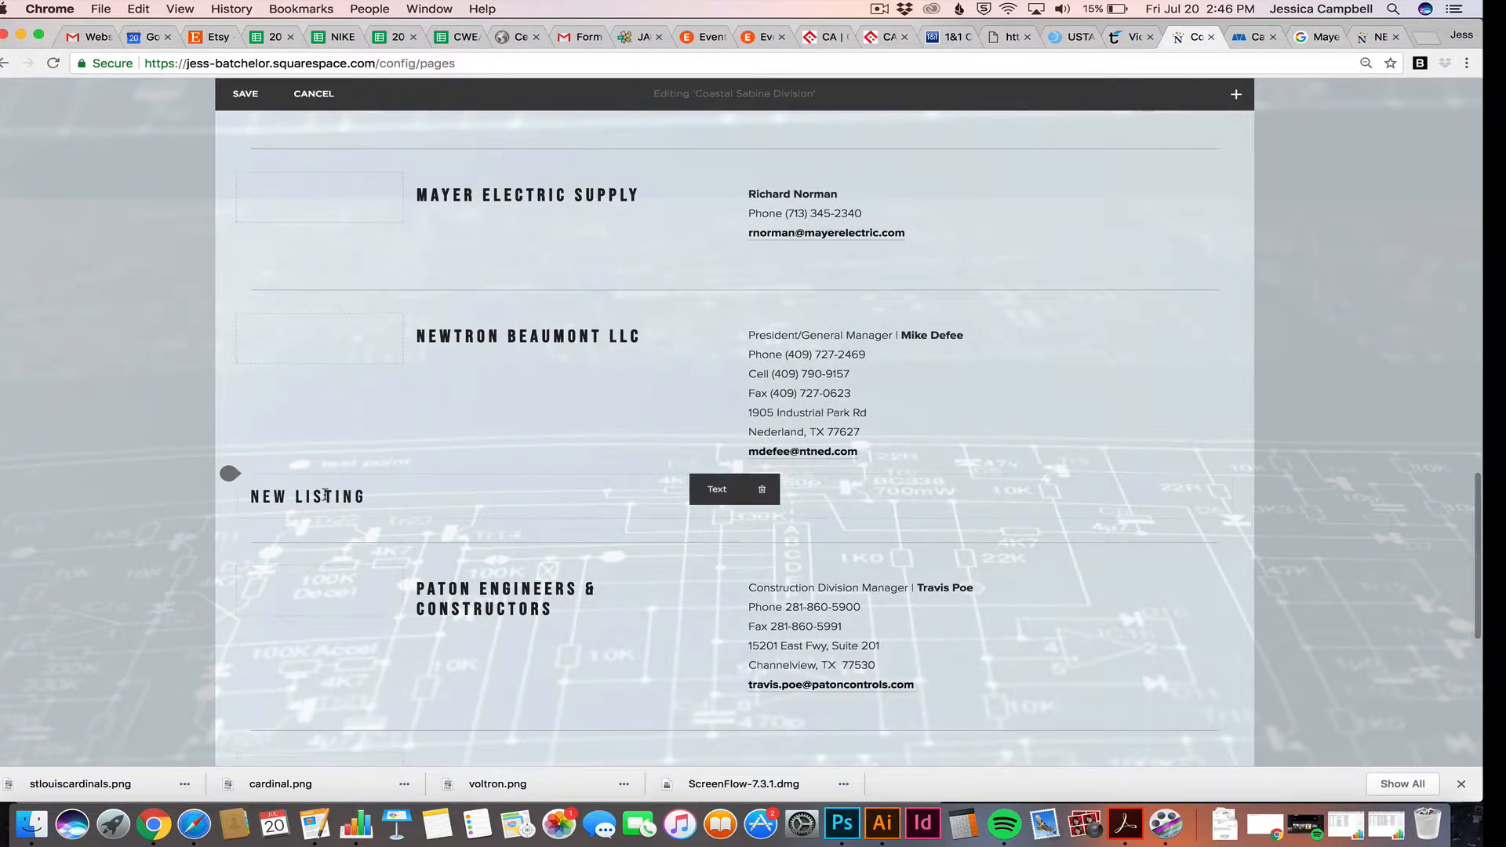
click(762, 491)
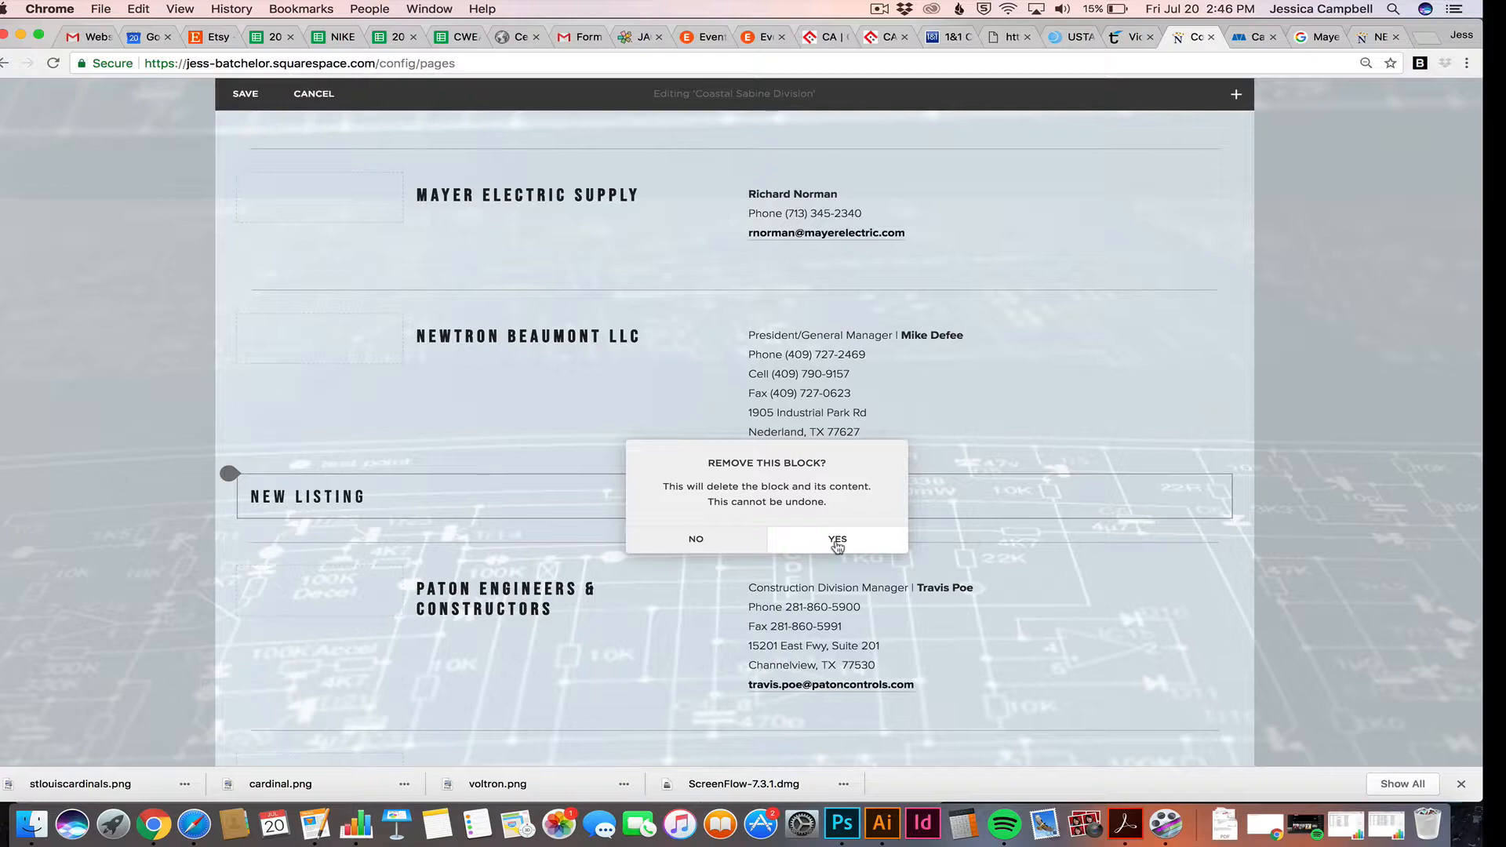
click(838, 540)
scroll(461, 483, up, 8)
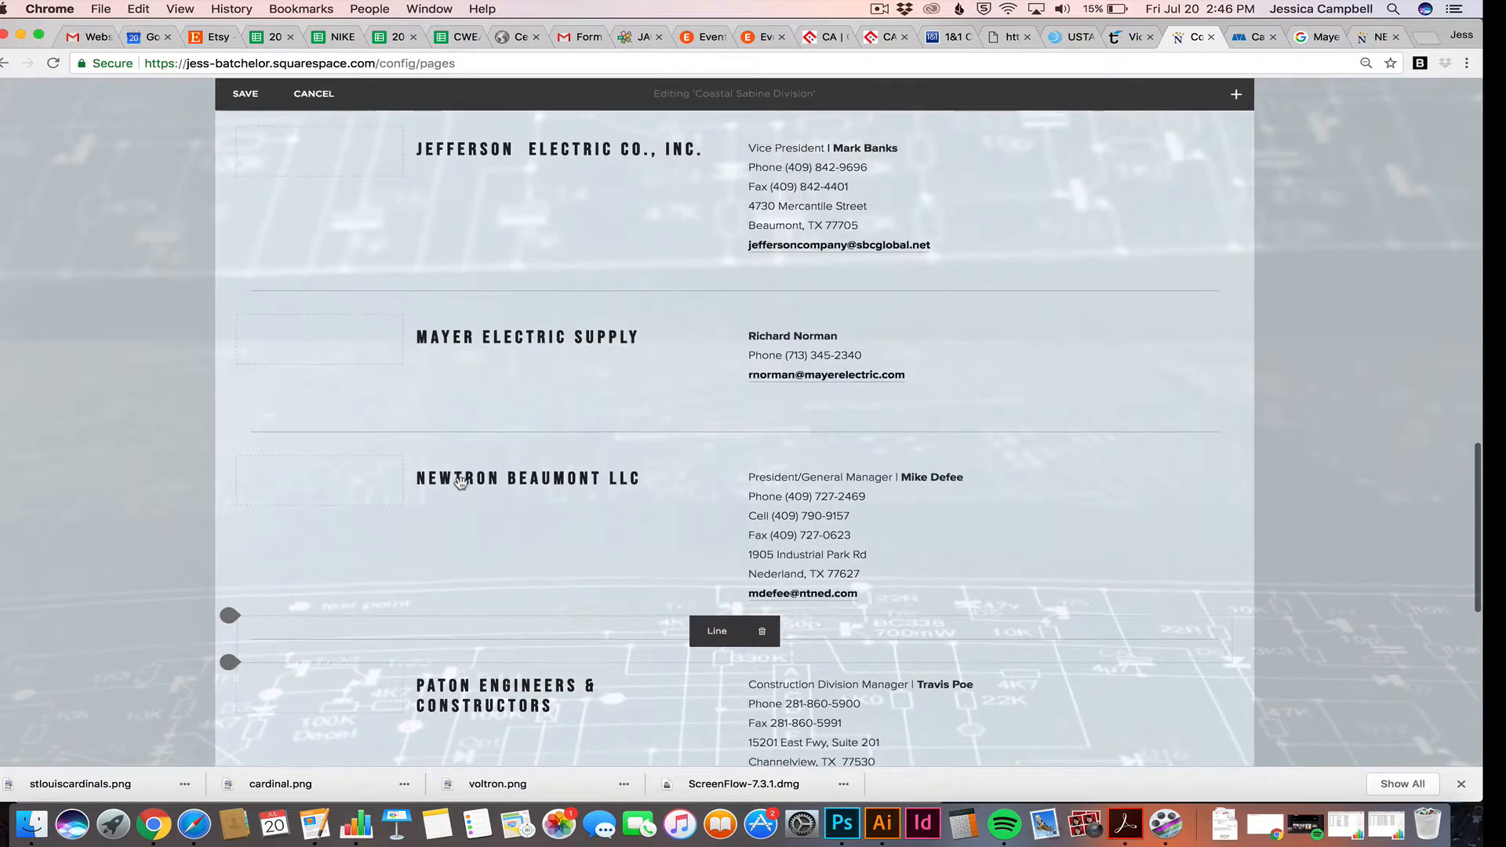
scroll(461, 484, up, 15)
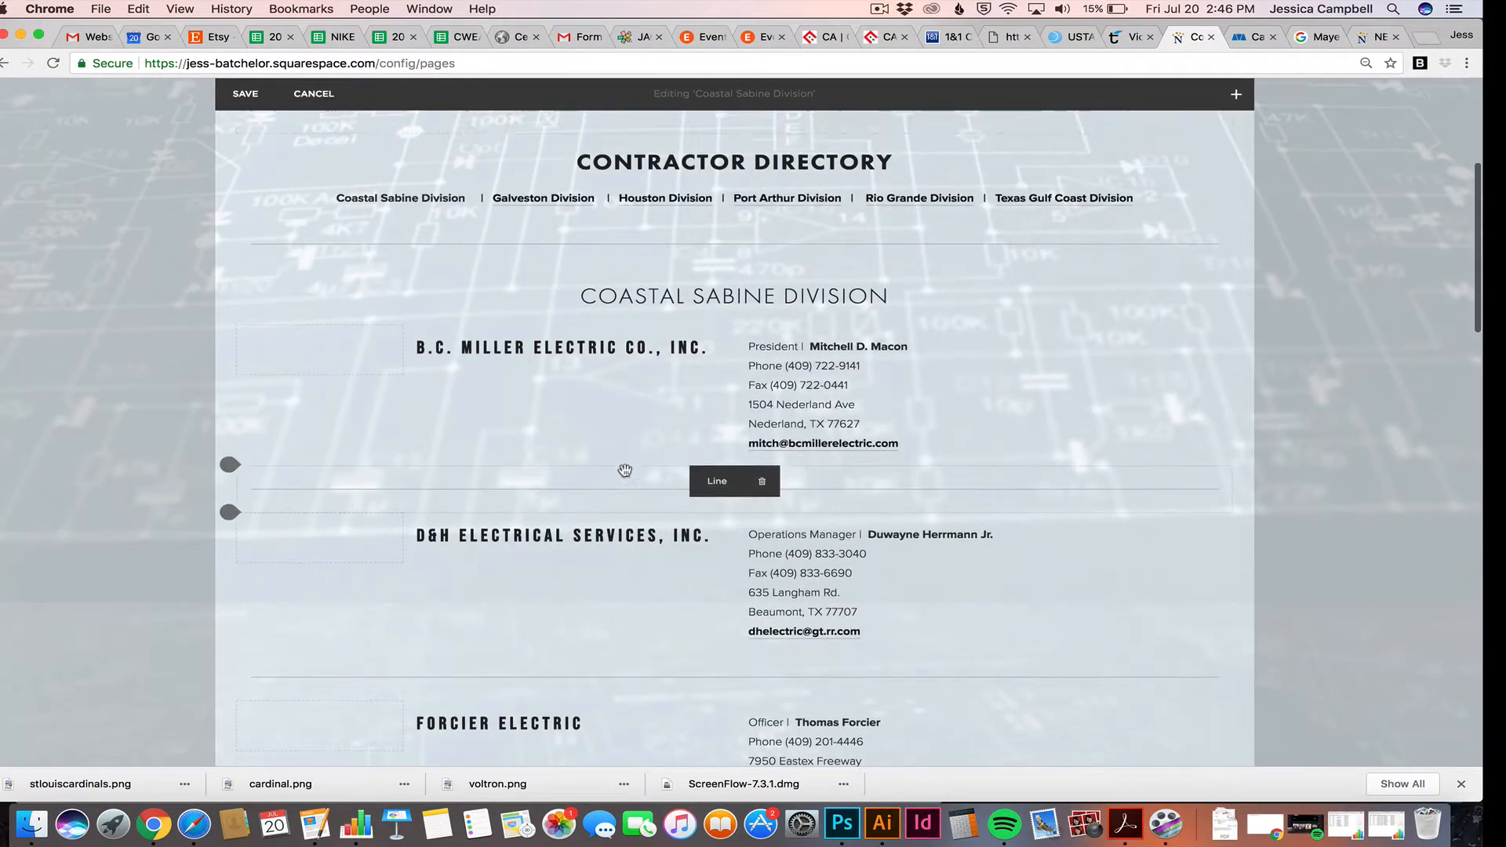
scroll(665, 372, up, 2)
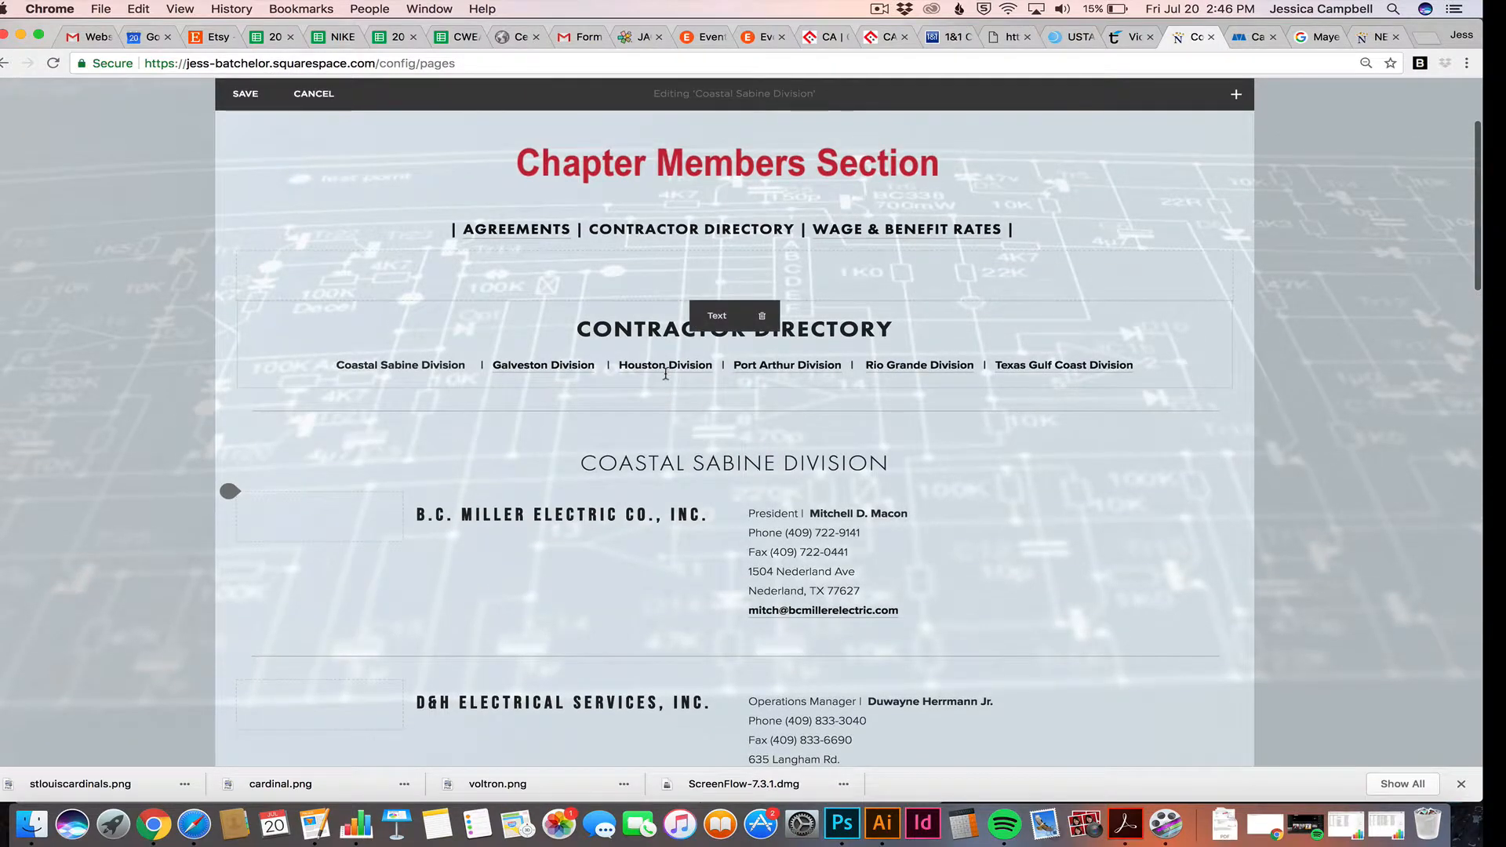
scroll(665, 373, down, 3)
scroll(665, 373, down, 14)
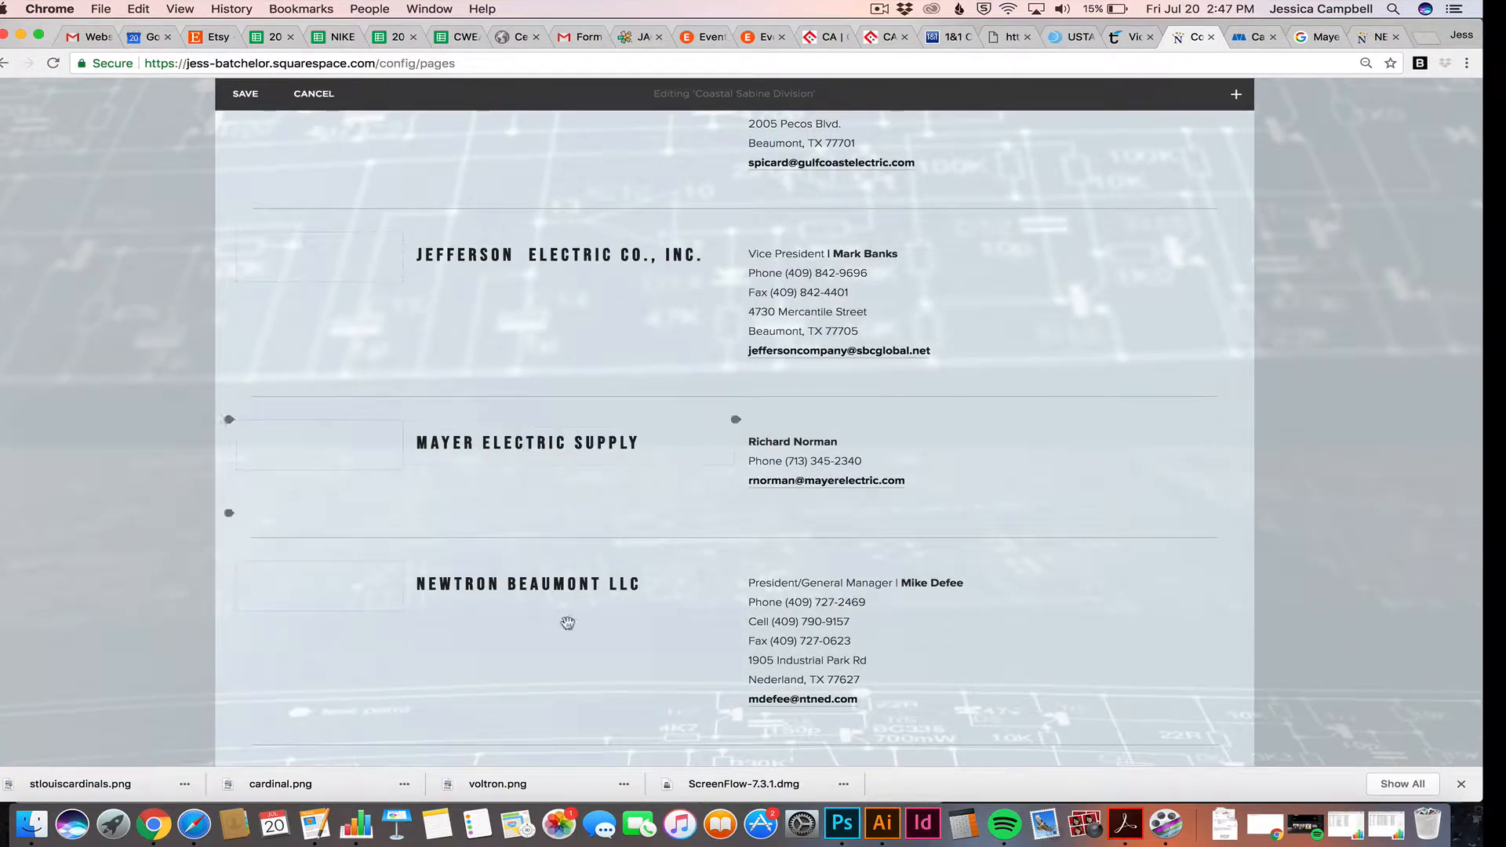
scroll(571, 631, down, 5)
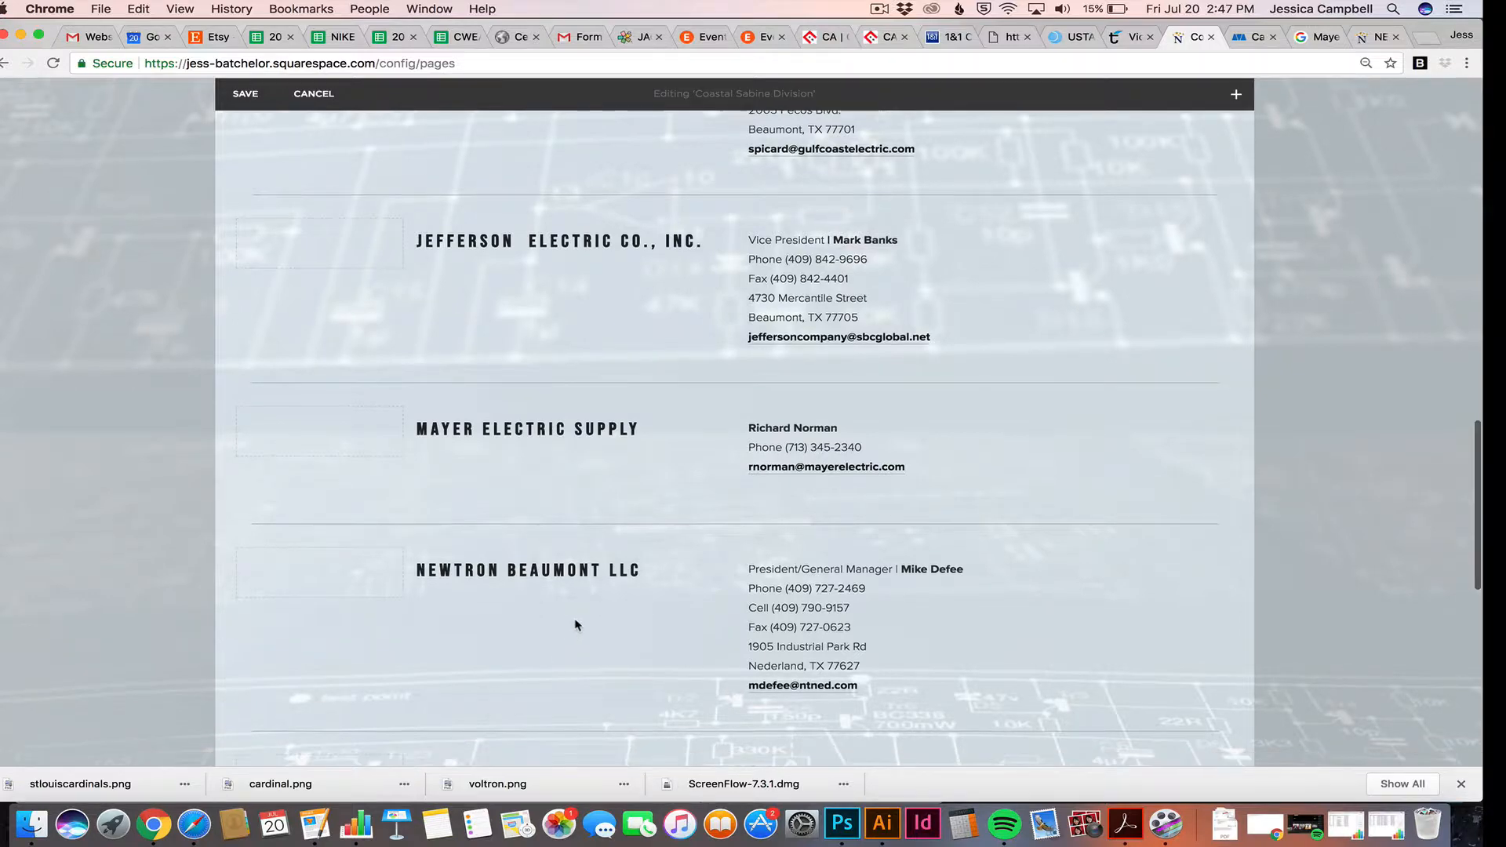
scroll(576, 625, down, 7)
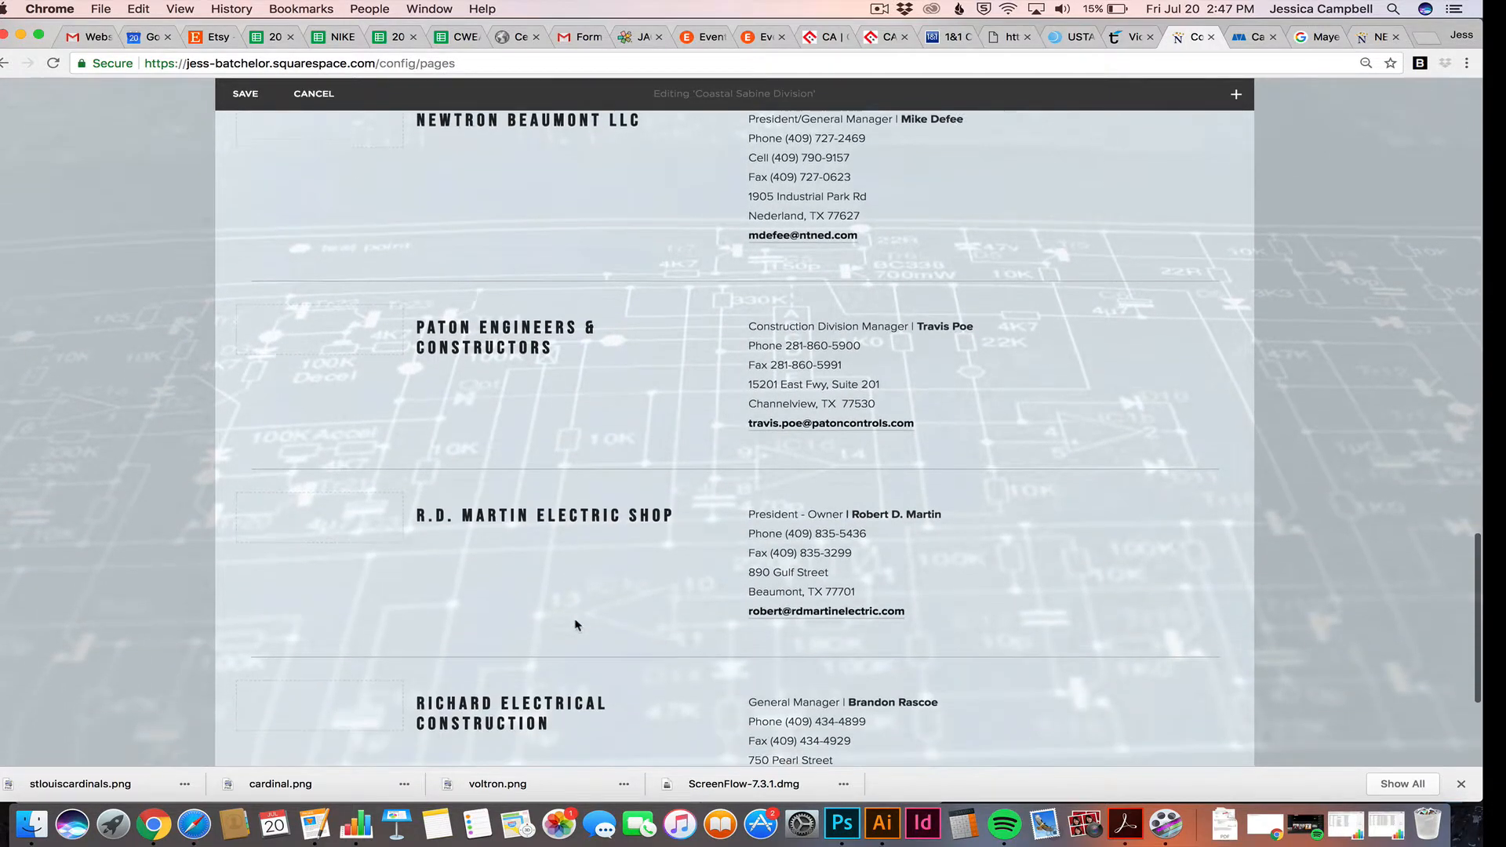
scroll(861, 547, down, 5)
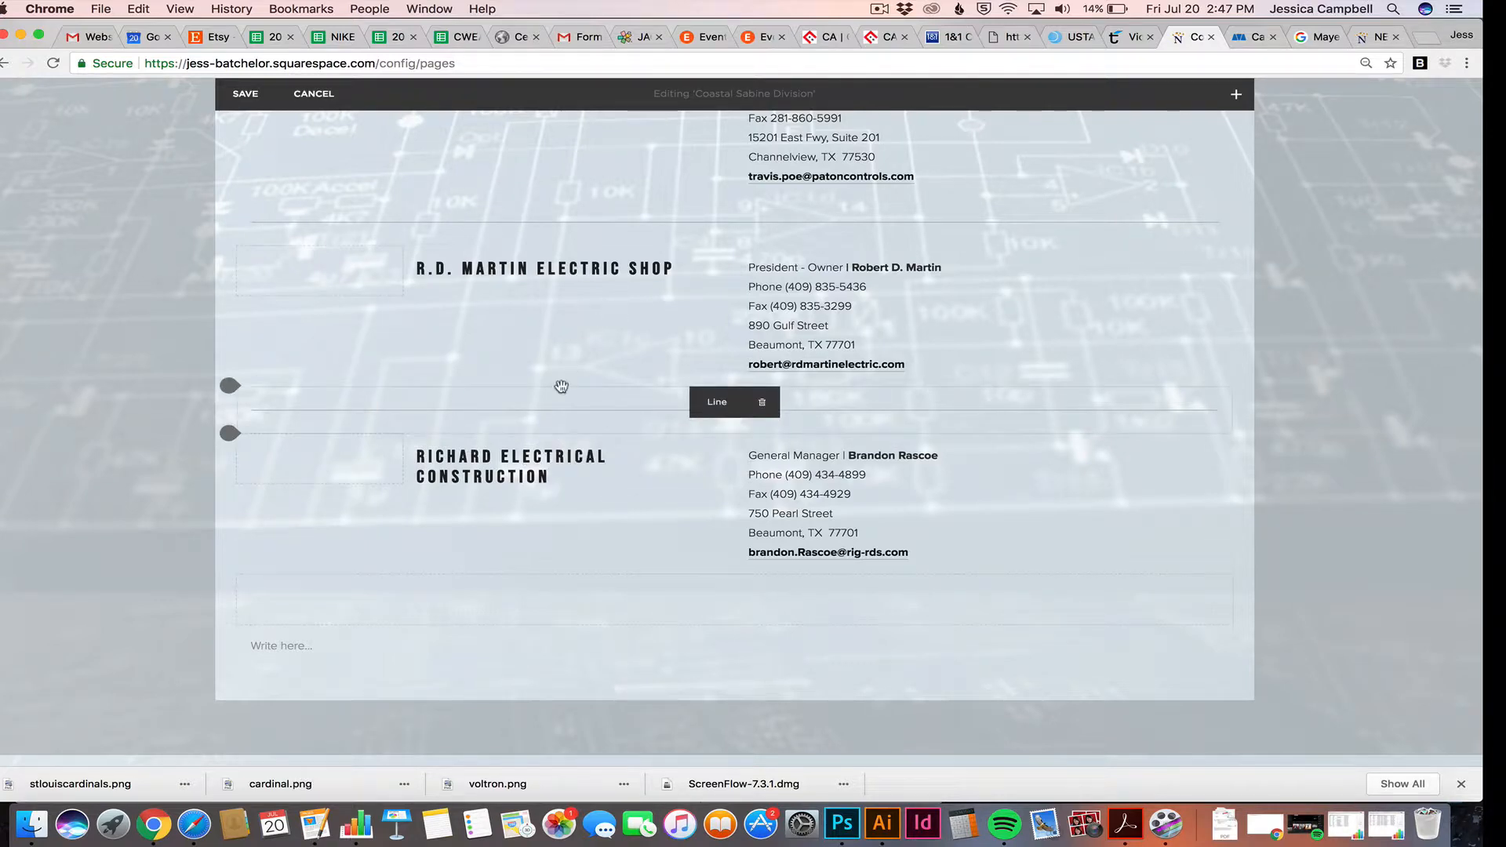
scroll(812, 505, up, 10)
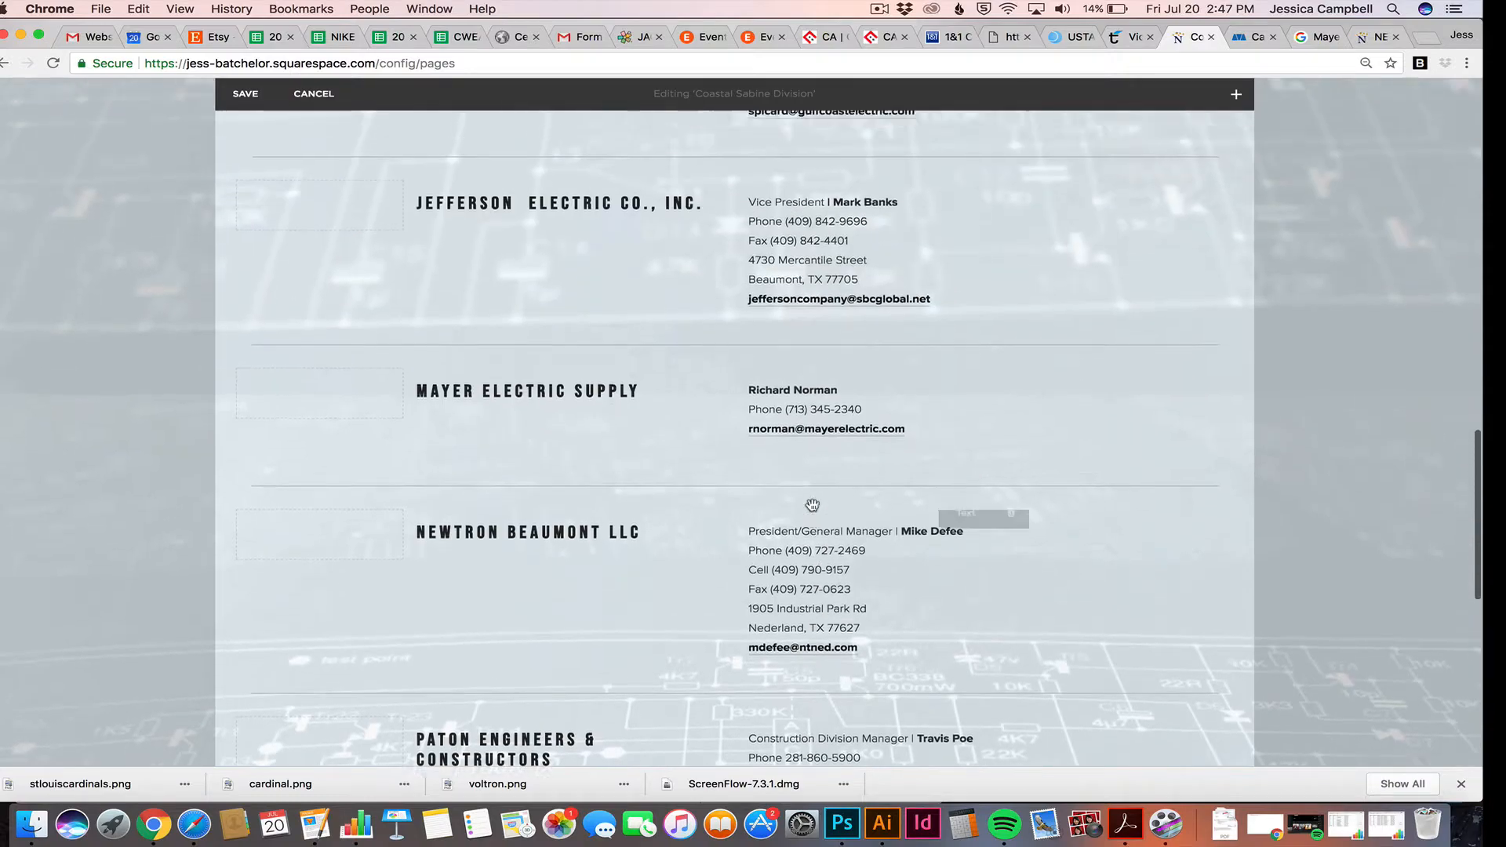
scroll(812, 505, up, 15)
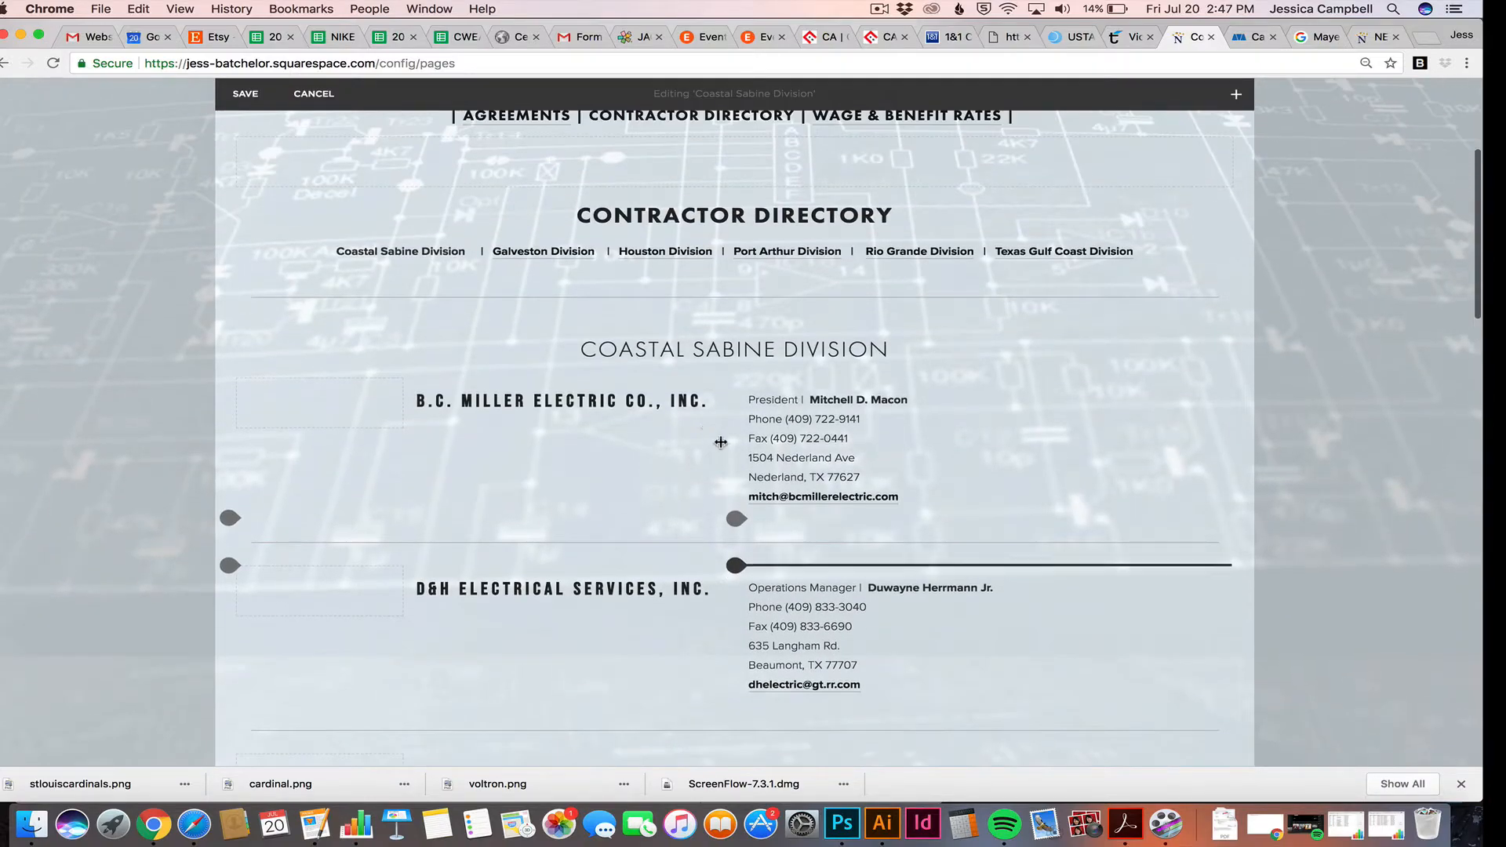
scroll(696, 413, down, 5)
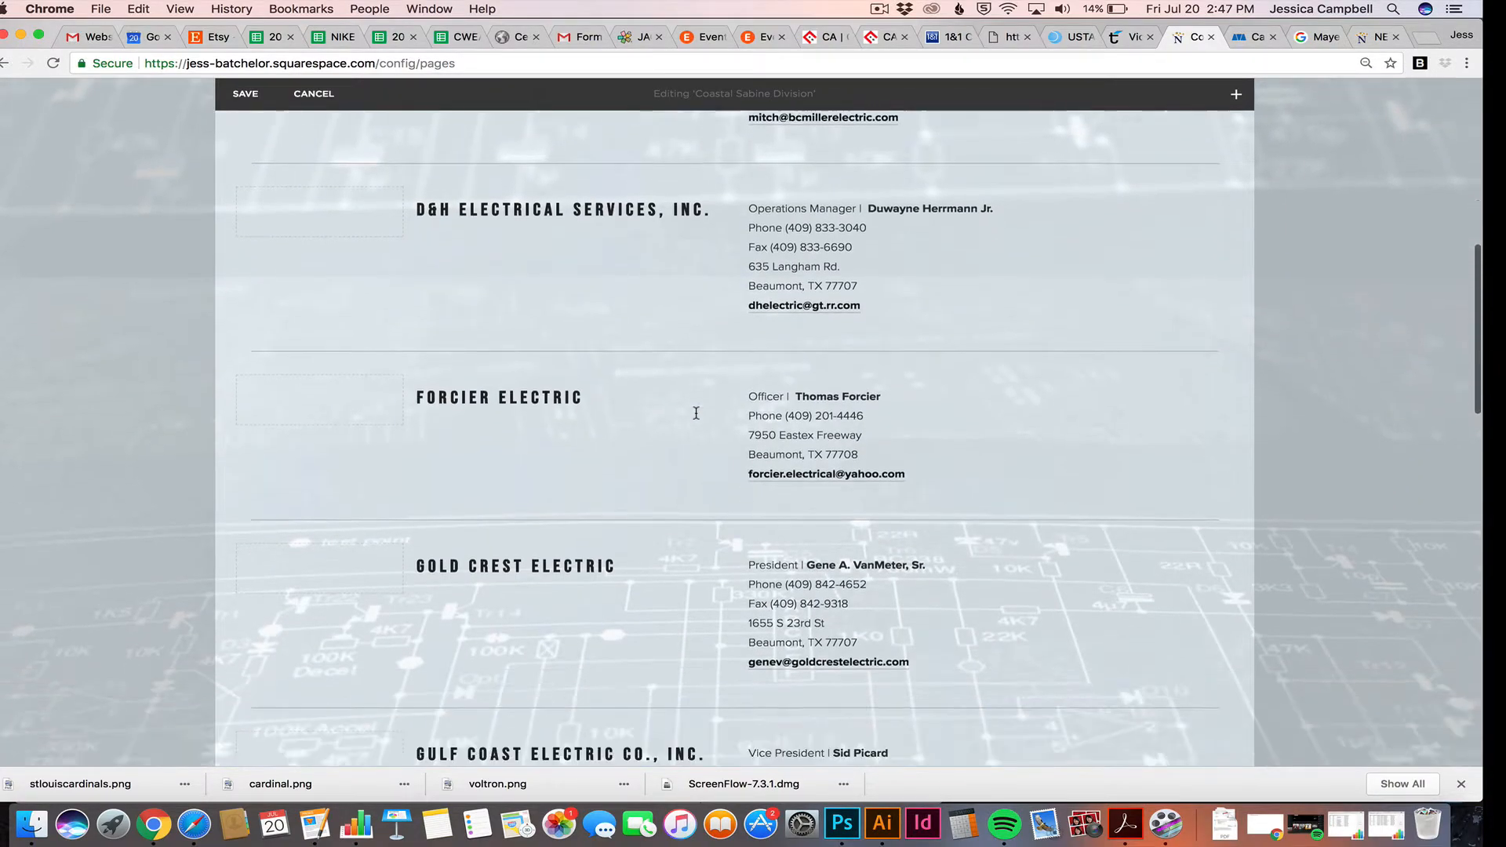
scroll(696, 413, down, 15)
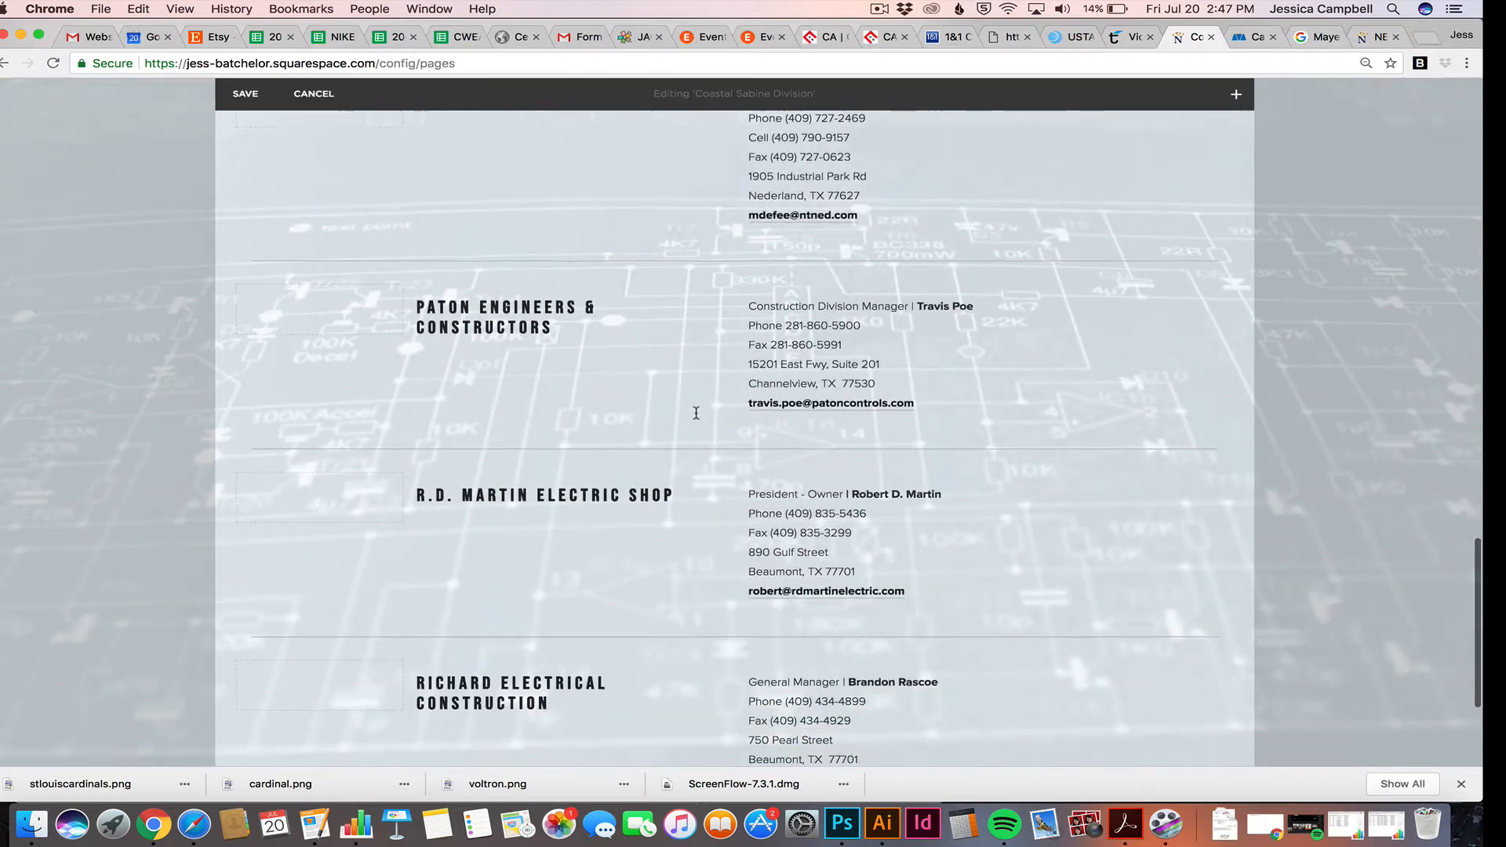
scroll(696, 413, down, 3)
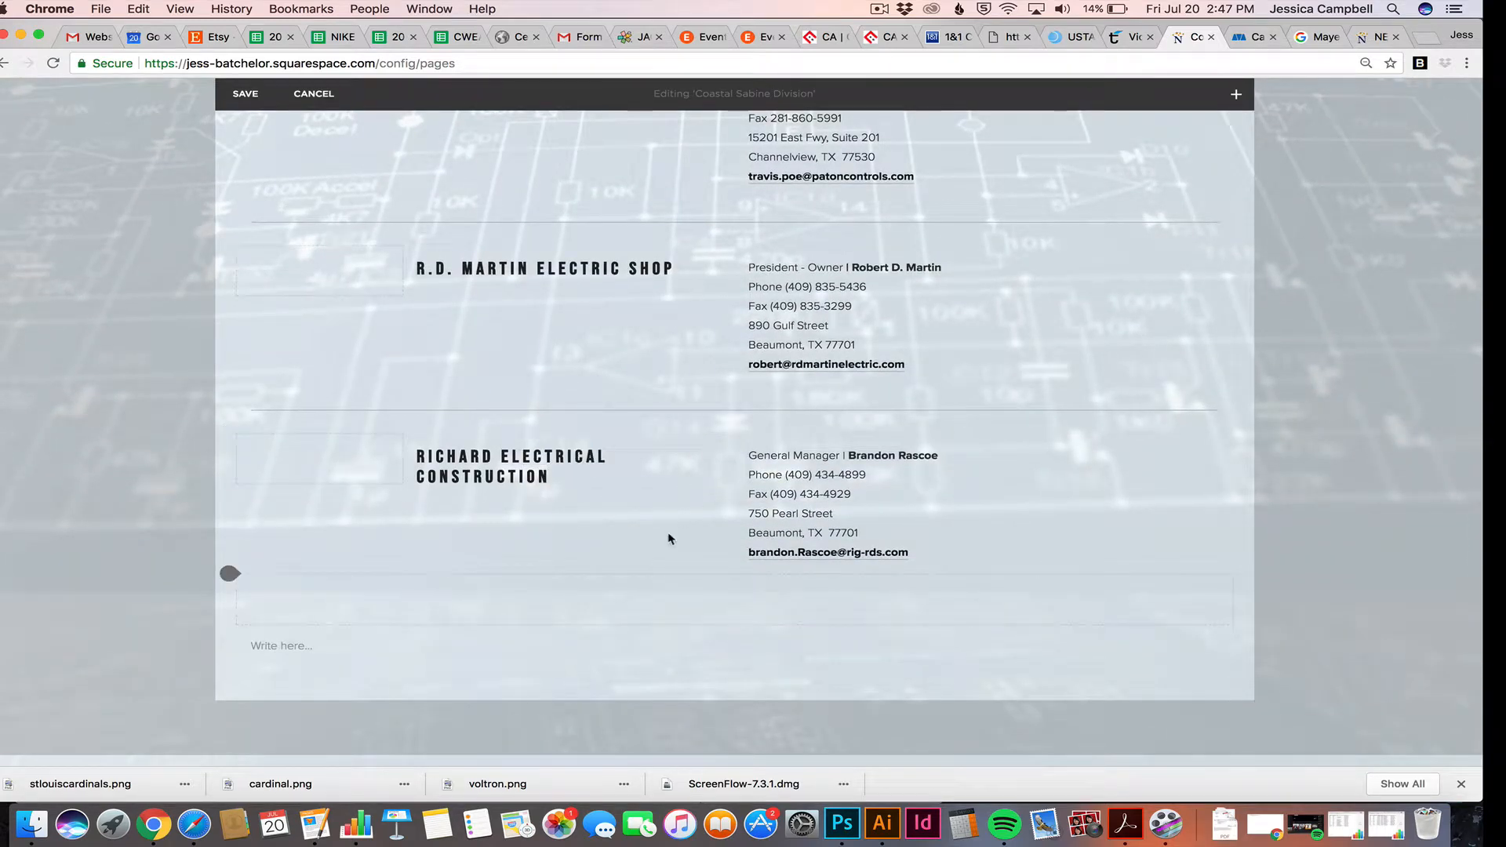
scroll(670, 541, up, 3)
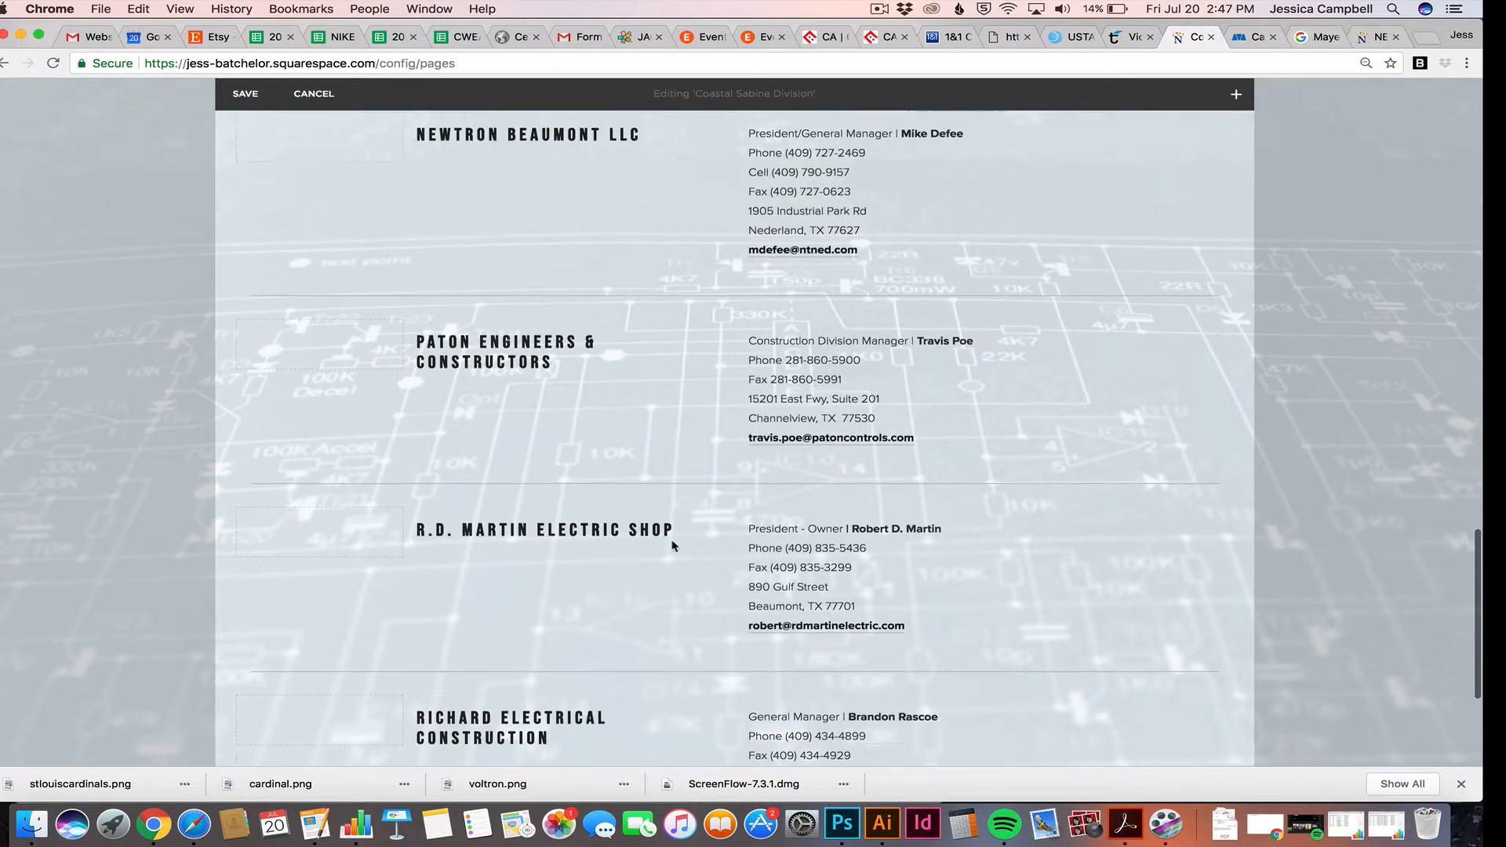
scroll(672, 545, up, 7)
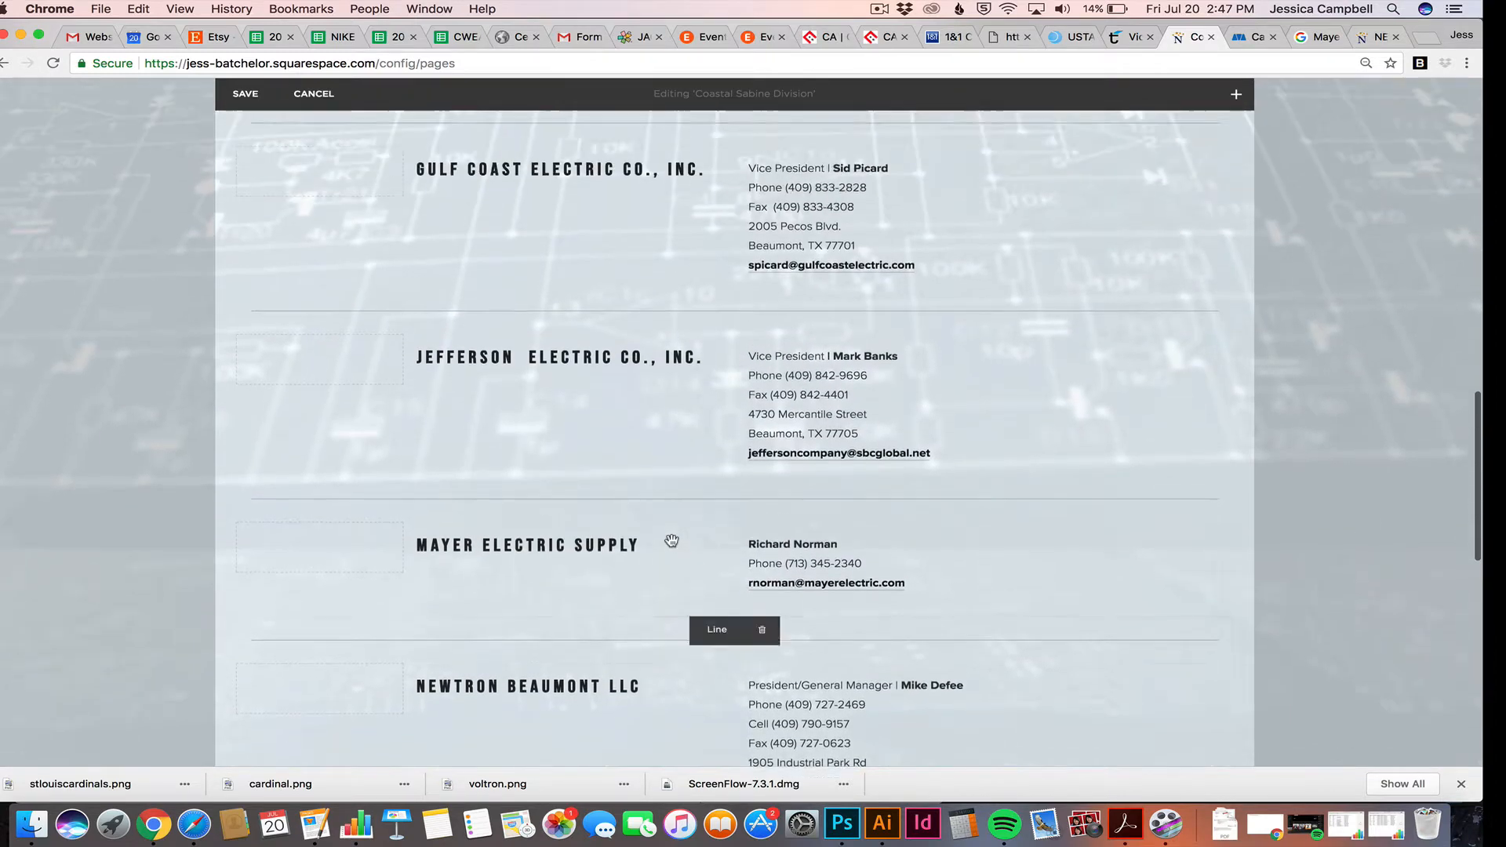
scroll(671, 541, up, 8)
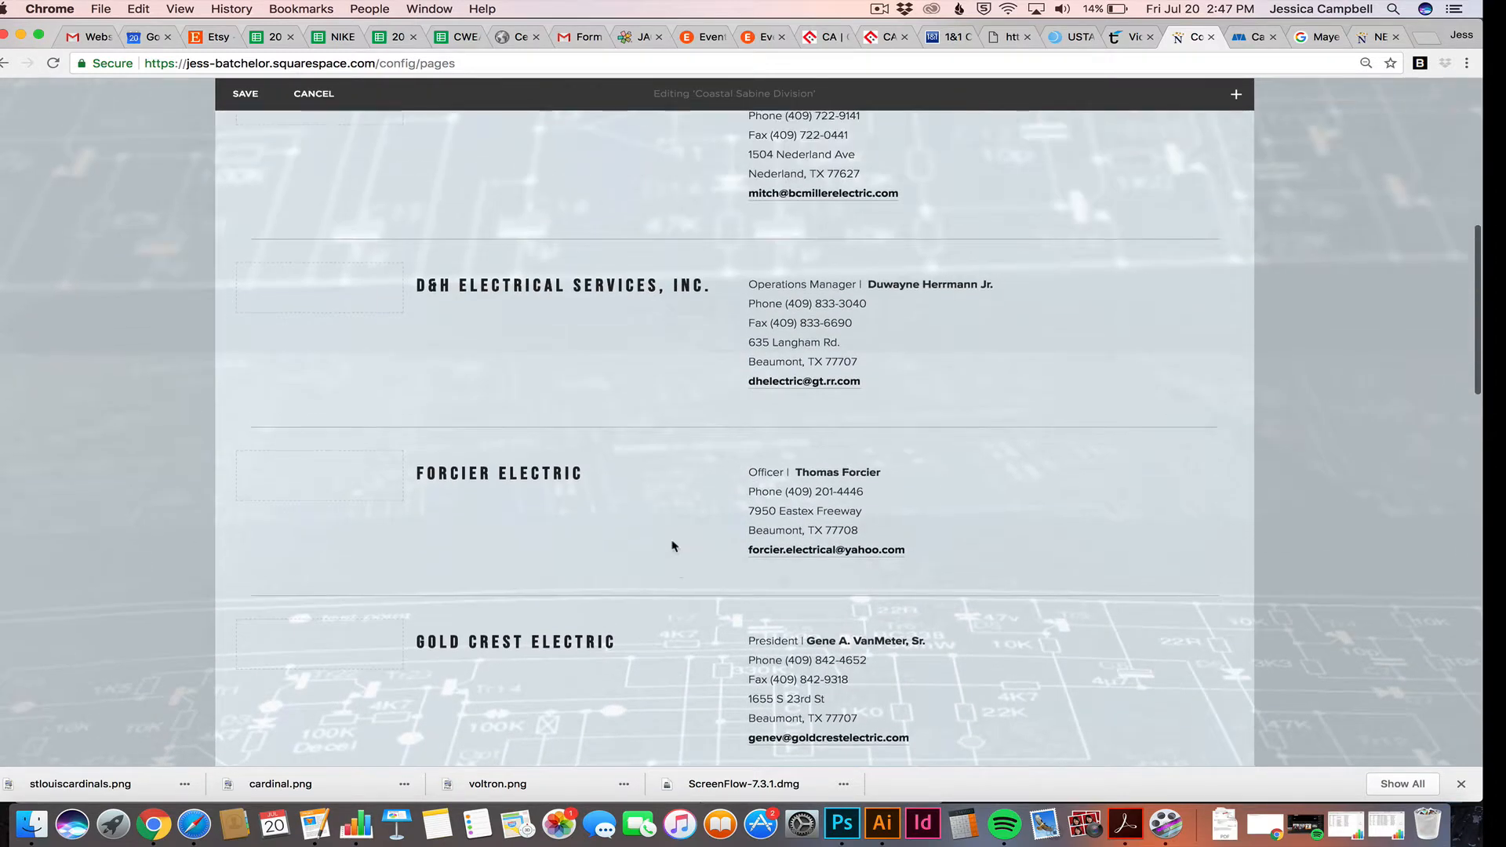
Save the Coastal Sabine Division page, then scroll down to check the Mayer Electric Supply listing
click(258, 95)
scroll(700, 428, down, 2)
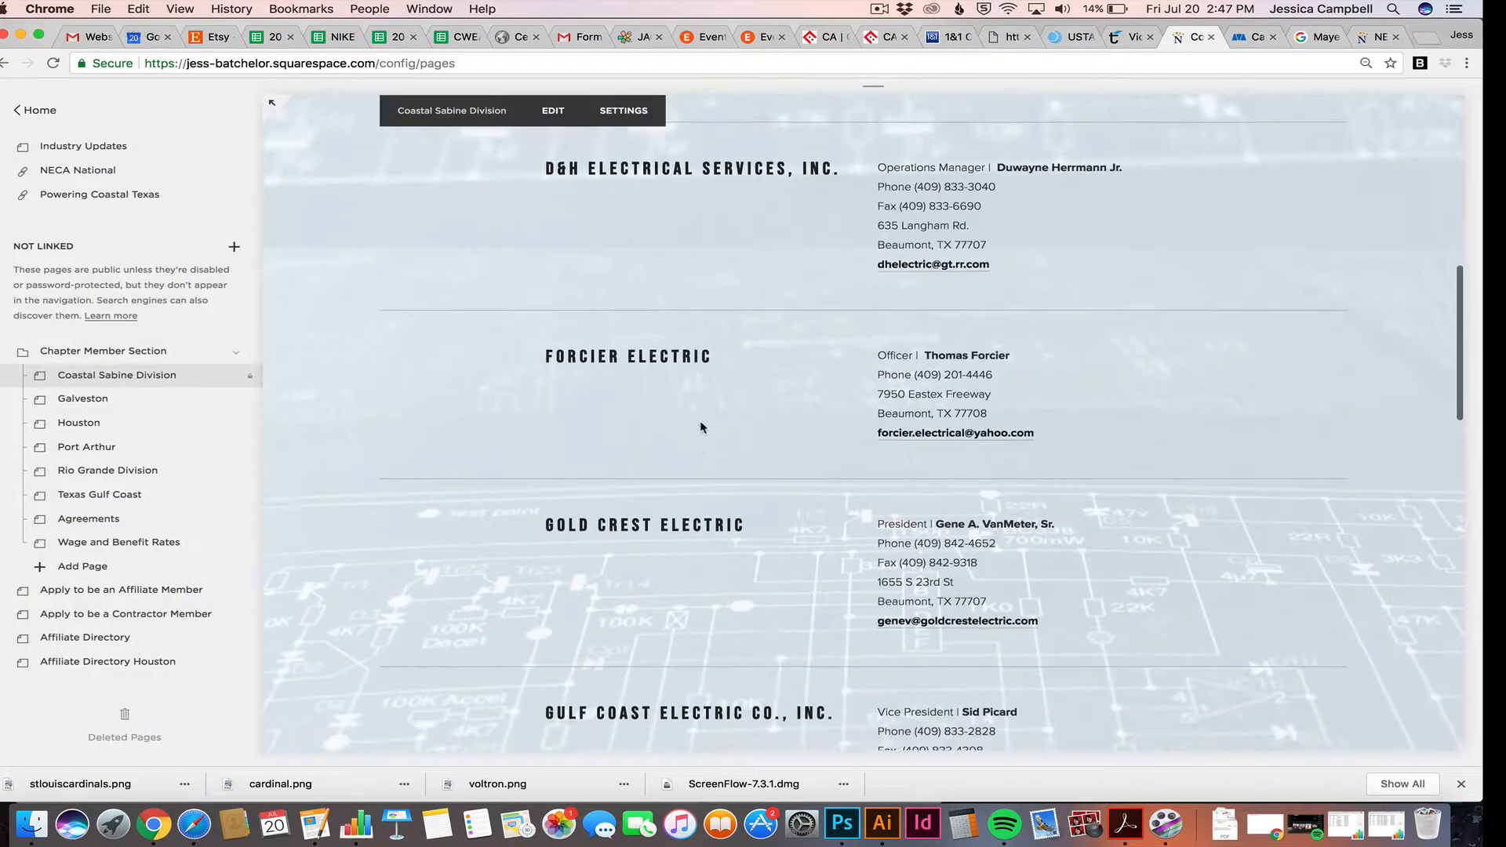
scroll(701, 428, down, 9)
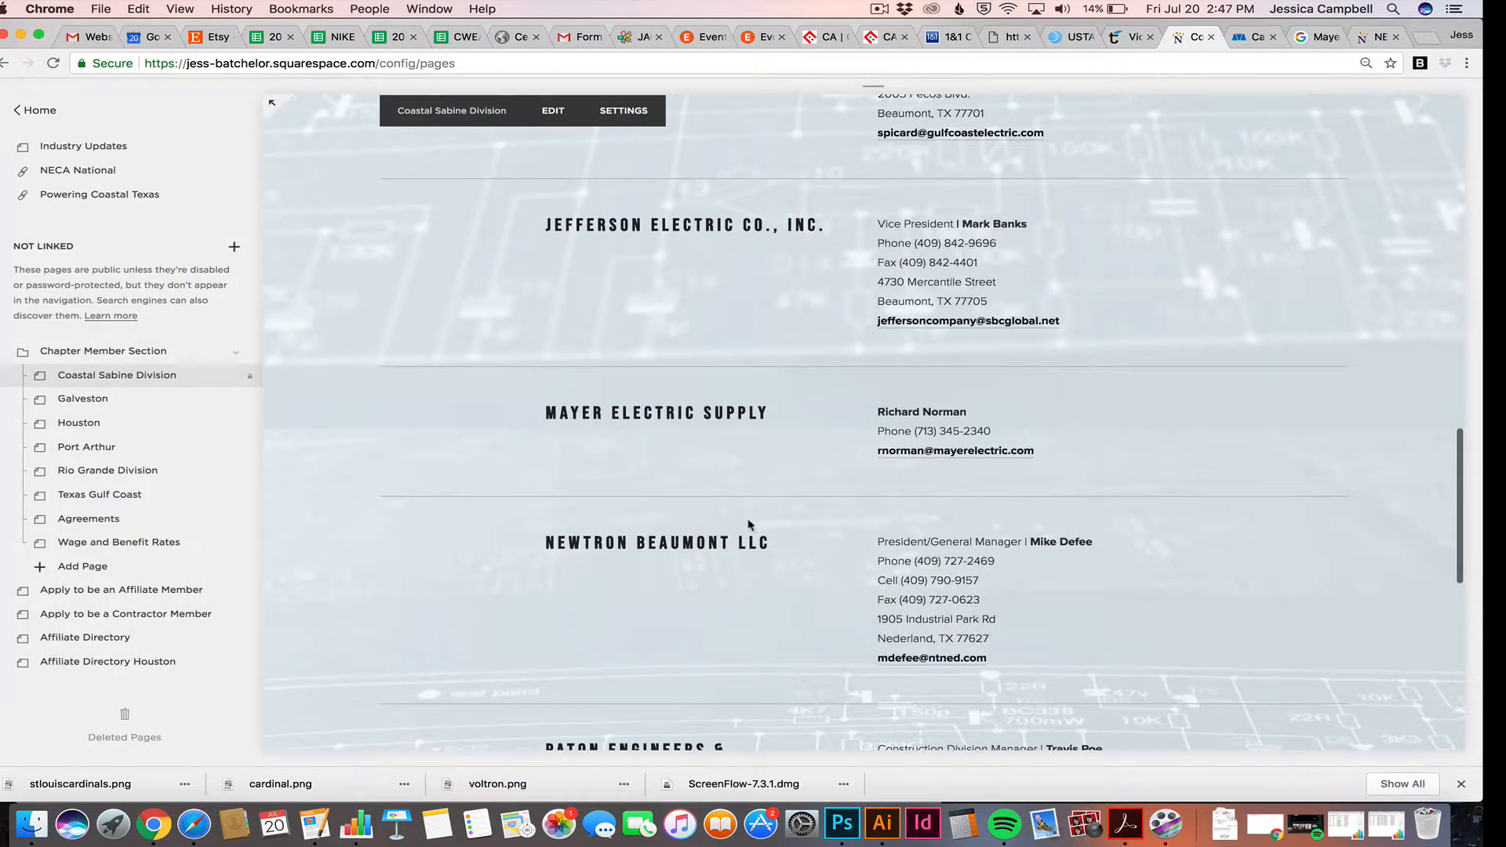
scroll(783, 572, down, 1)
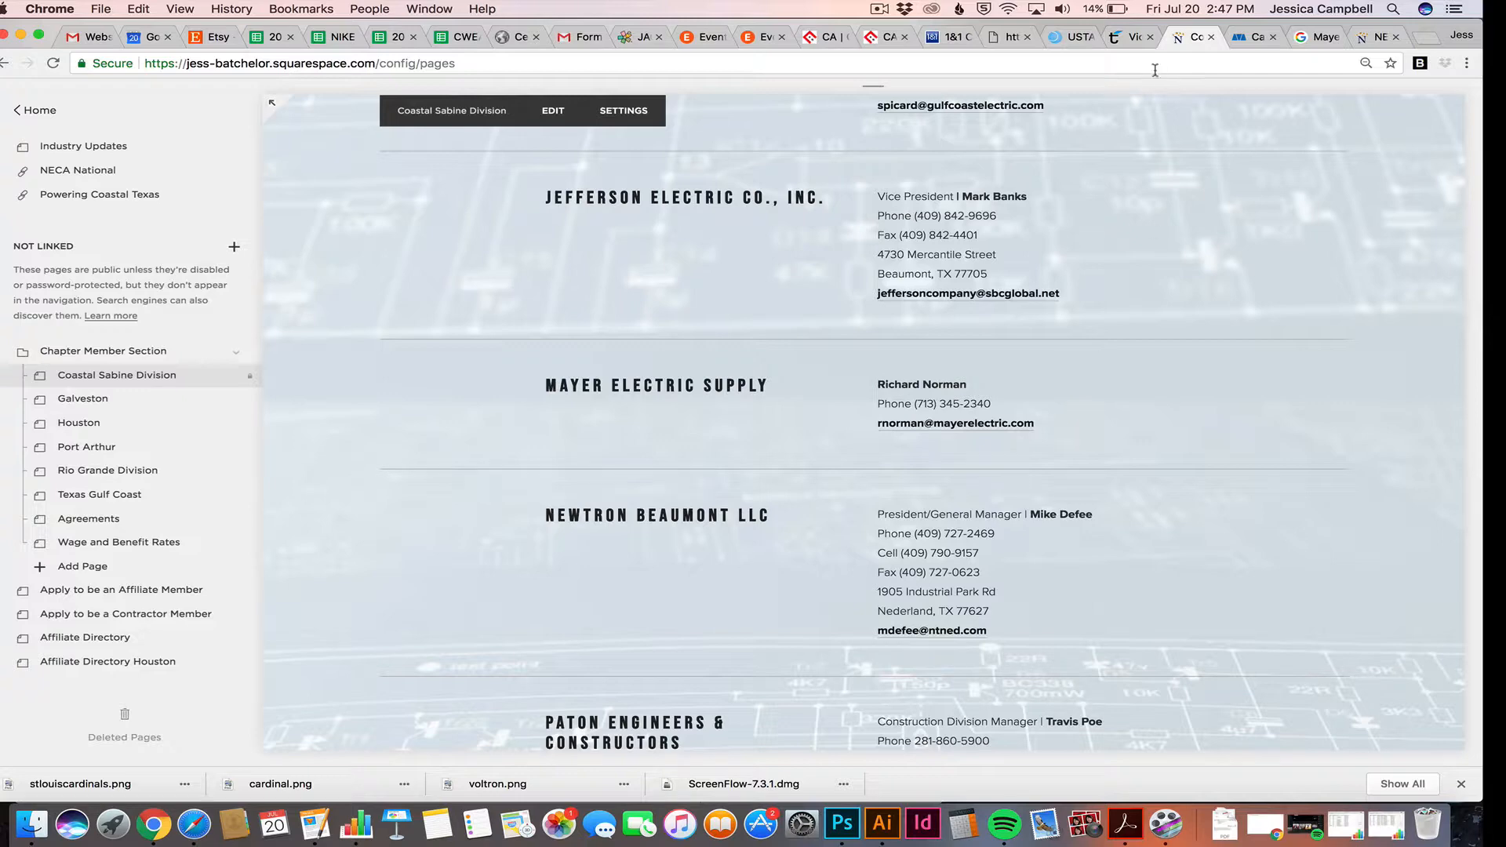
click(1308, 46)
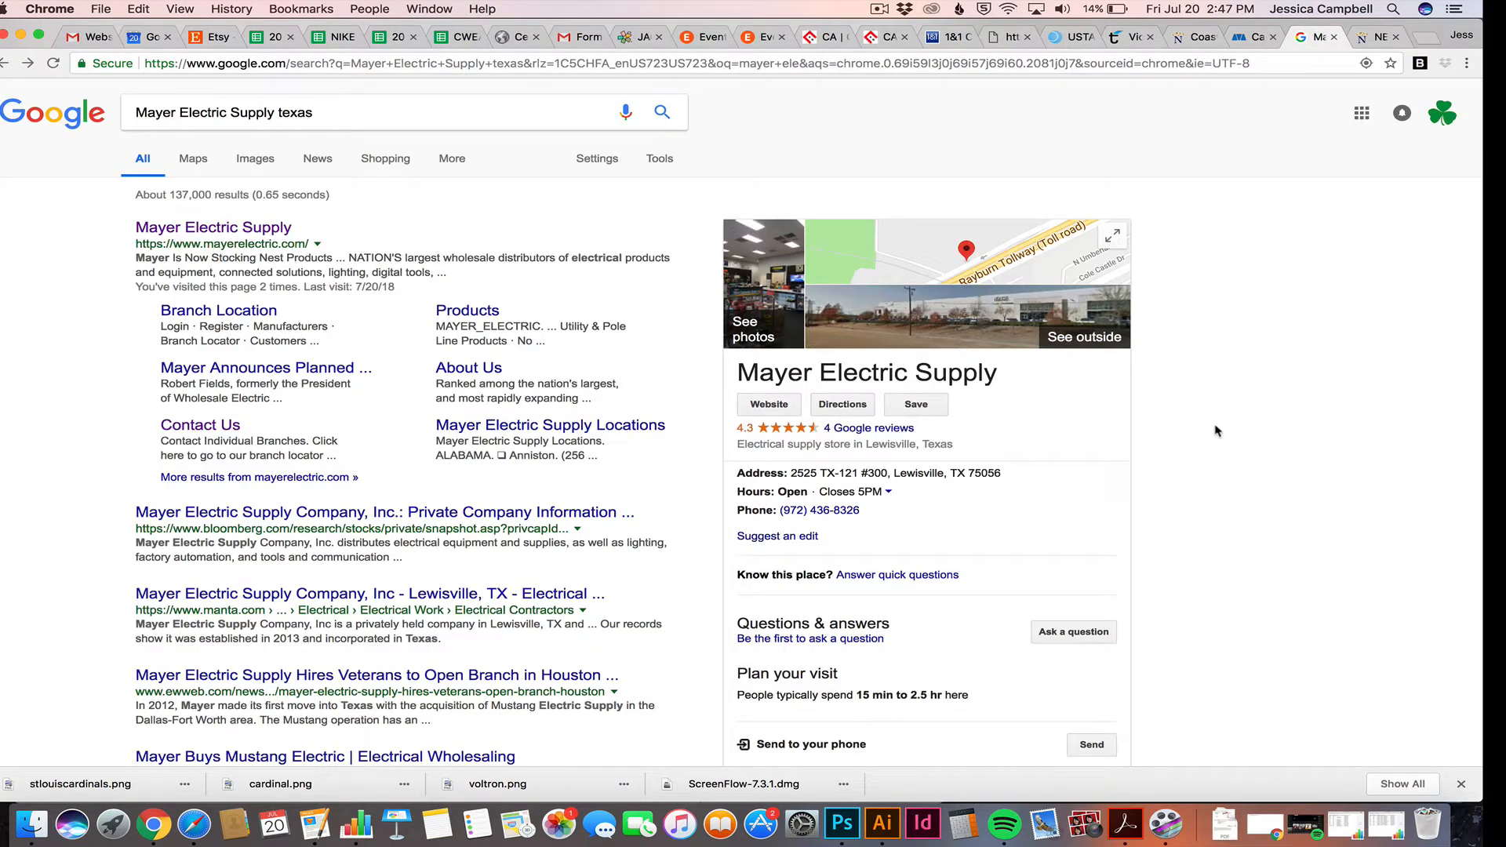
scroll(1216, 430, down, 1)
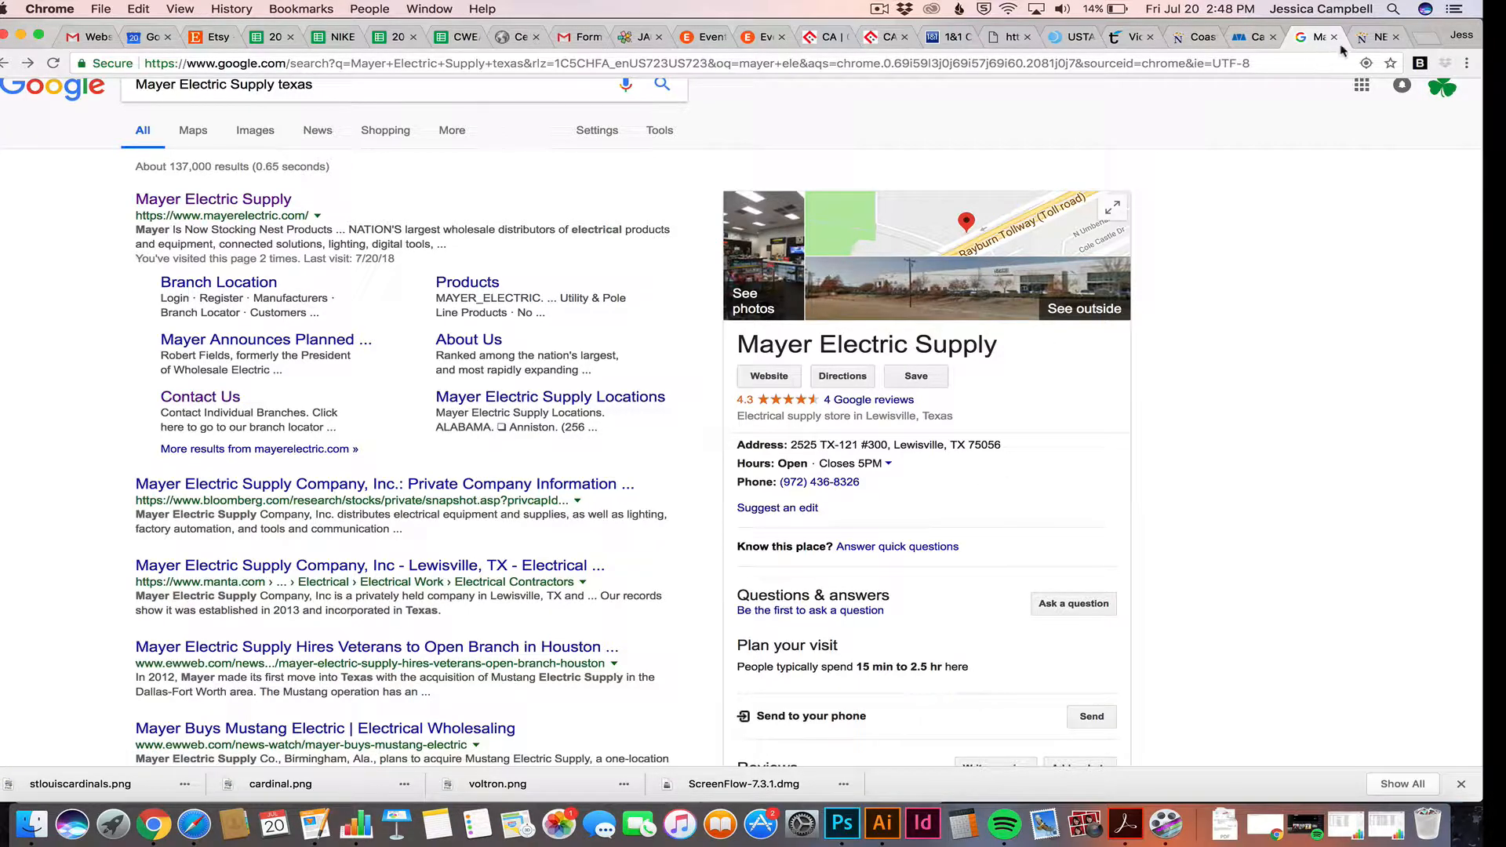
click(1365, 39)
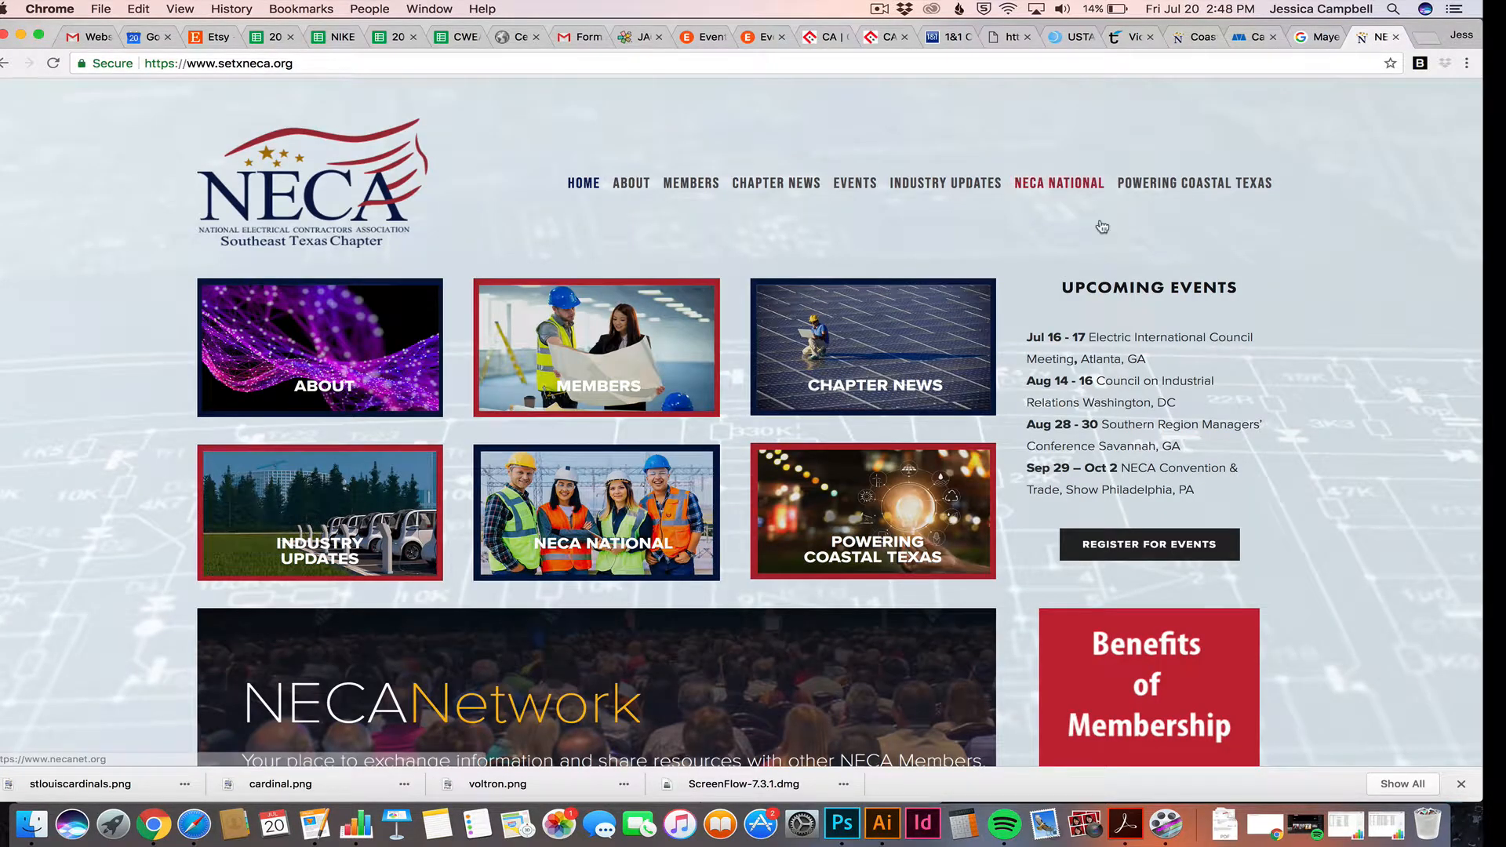
click(1196, 38)
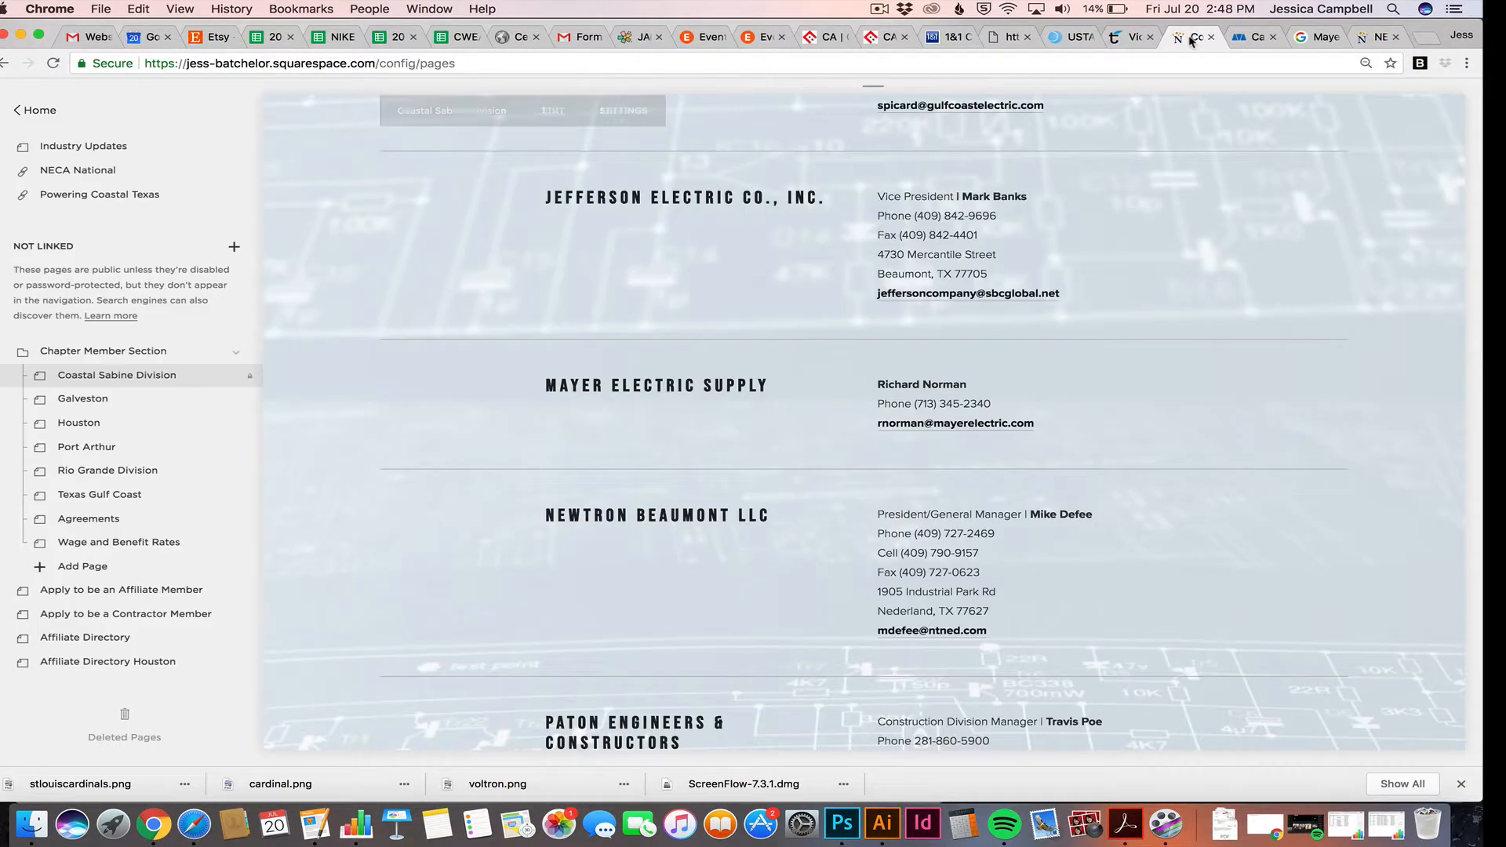
Go from the Home page to the Coastal Sabine Division page and scroll to the Mayer Electric Supply listing
scroll(479, 432, up, 12)
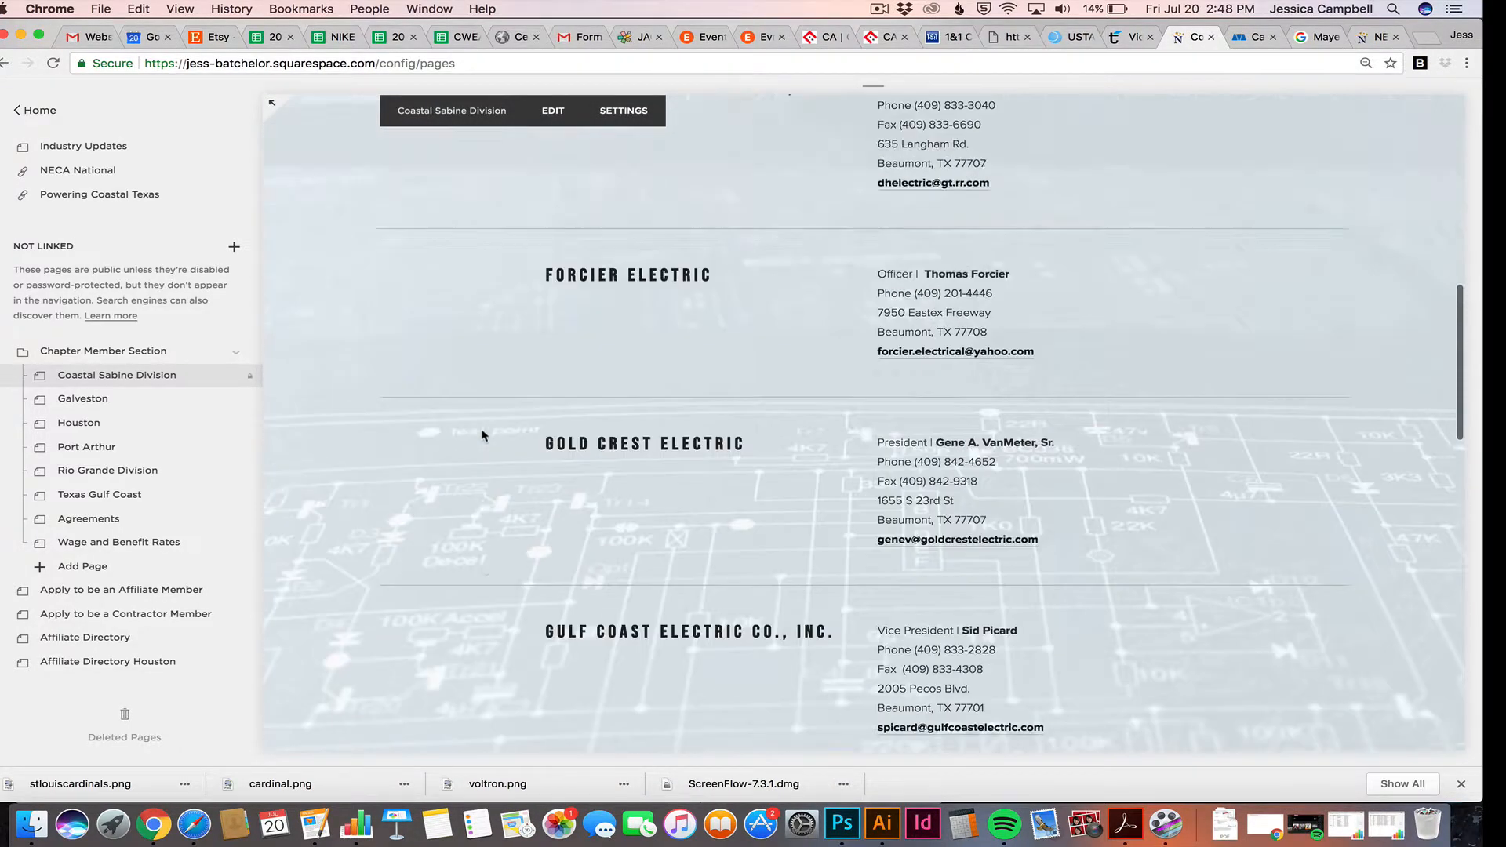
scroll(474, 431, up, 5)
scroll(55, 182, up, 3)
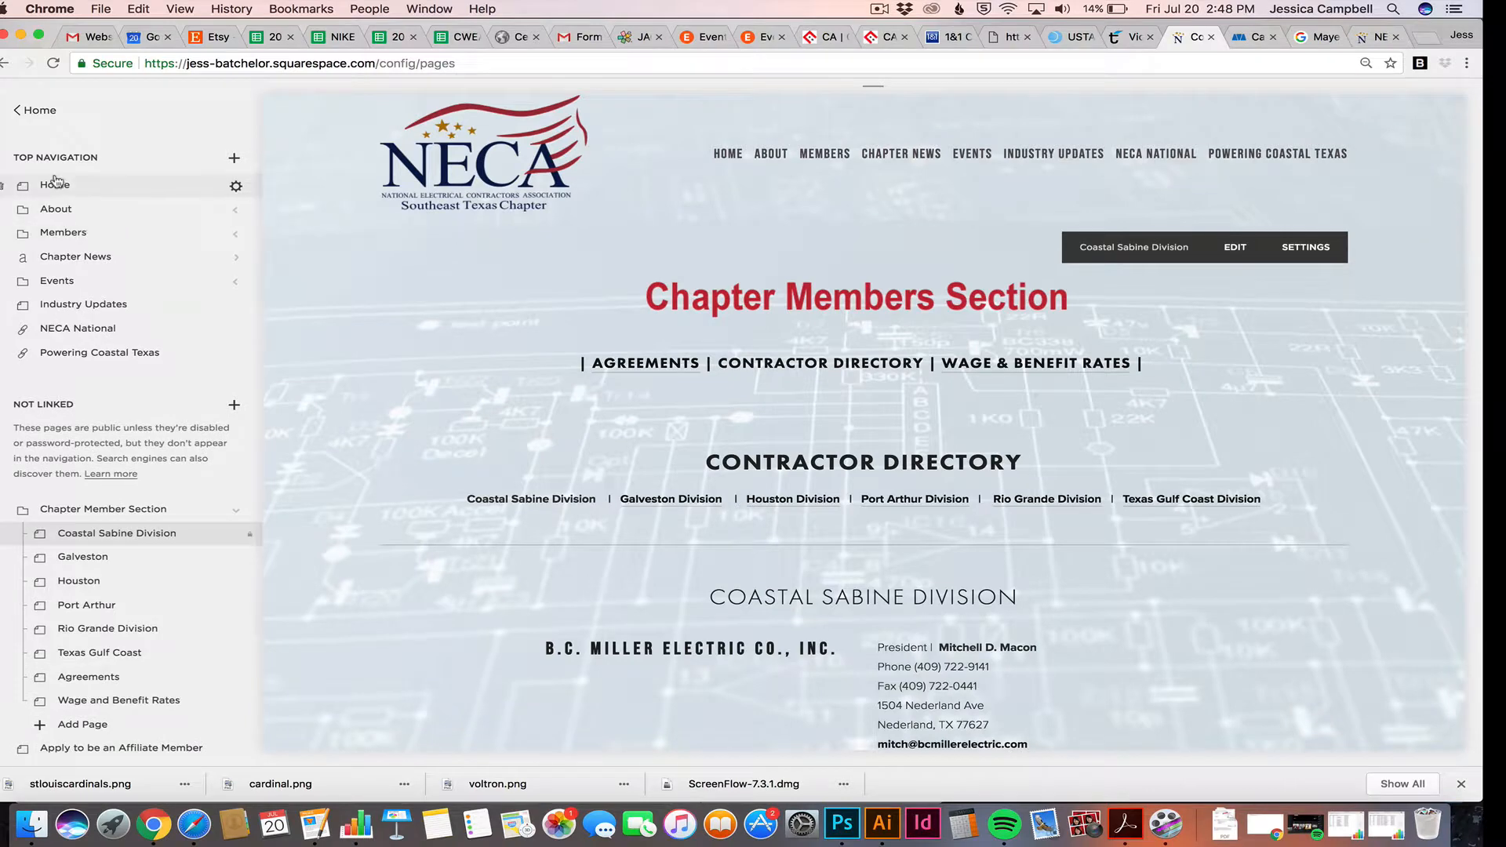
click(56, 186)
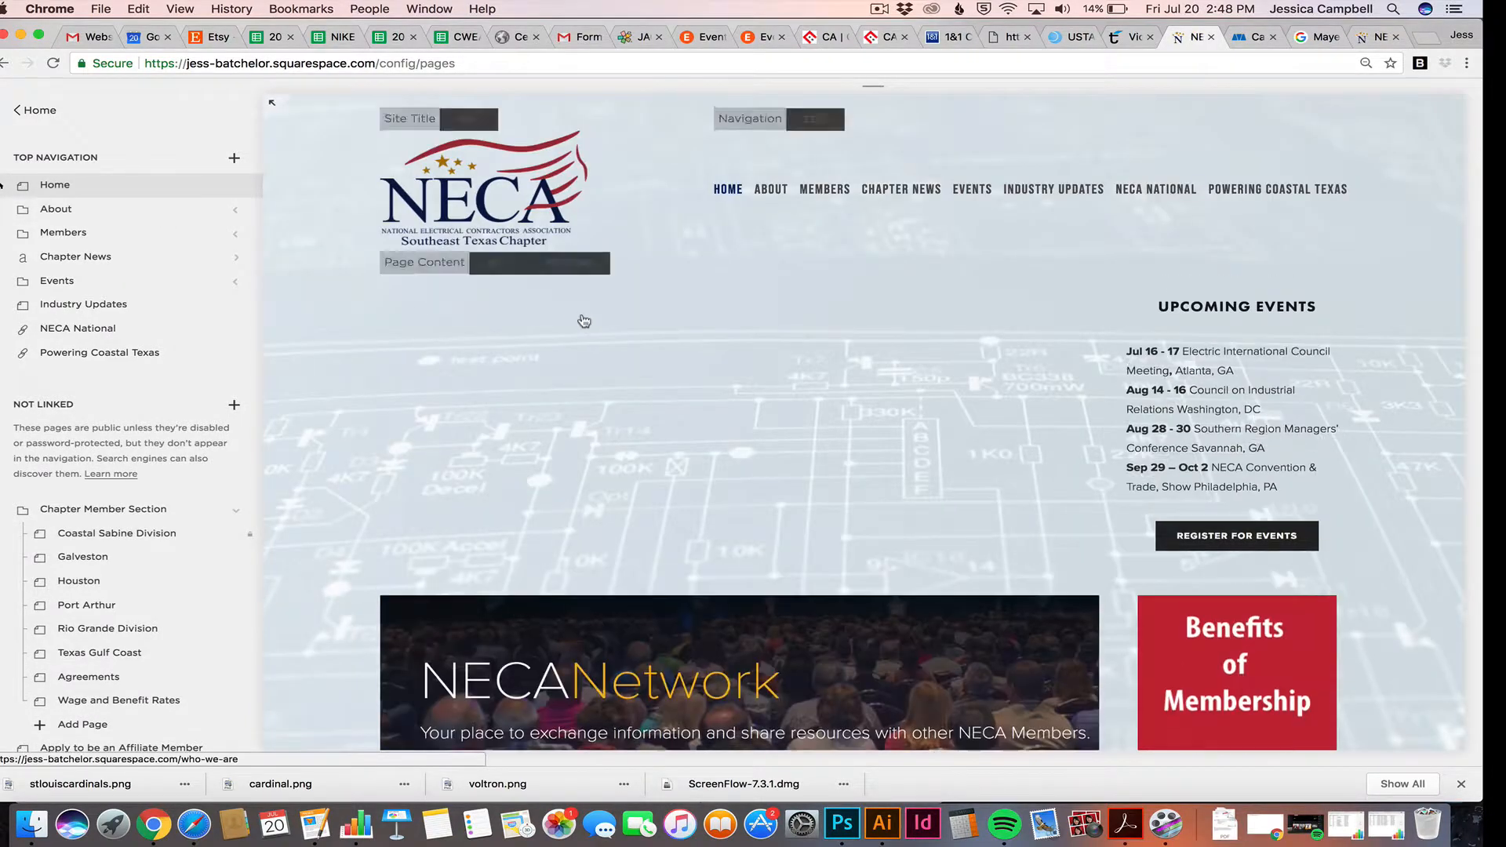
scroll(773, 353, down, 2)
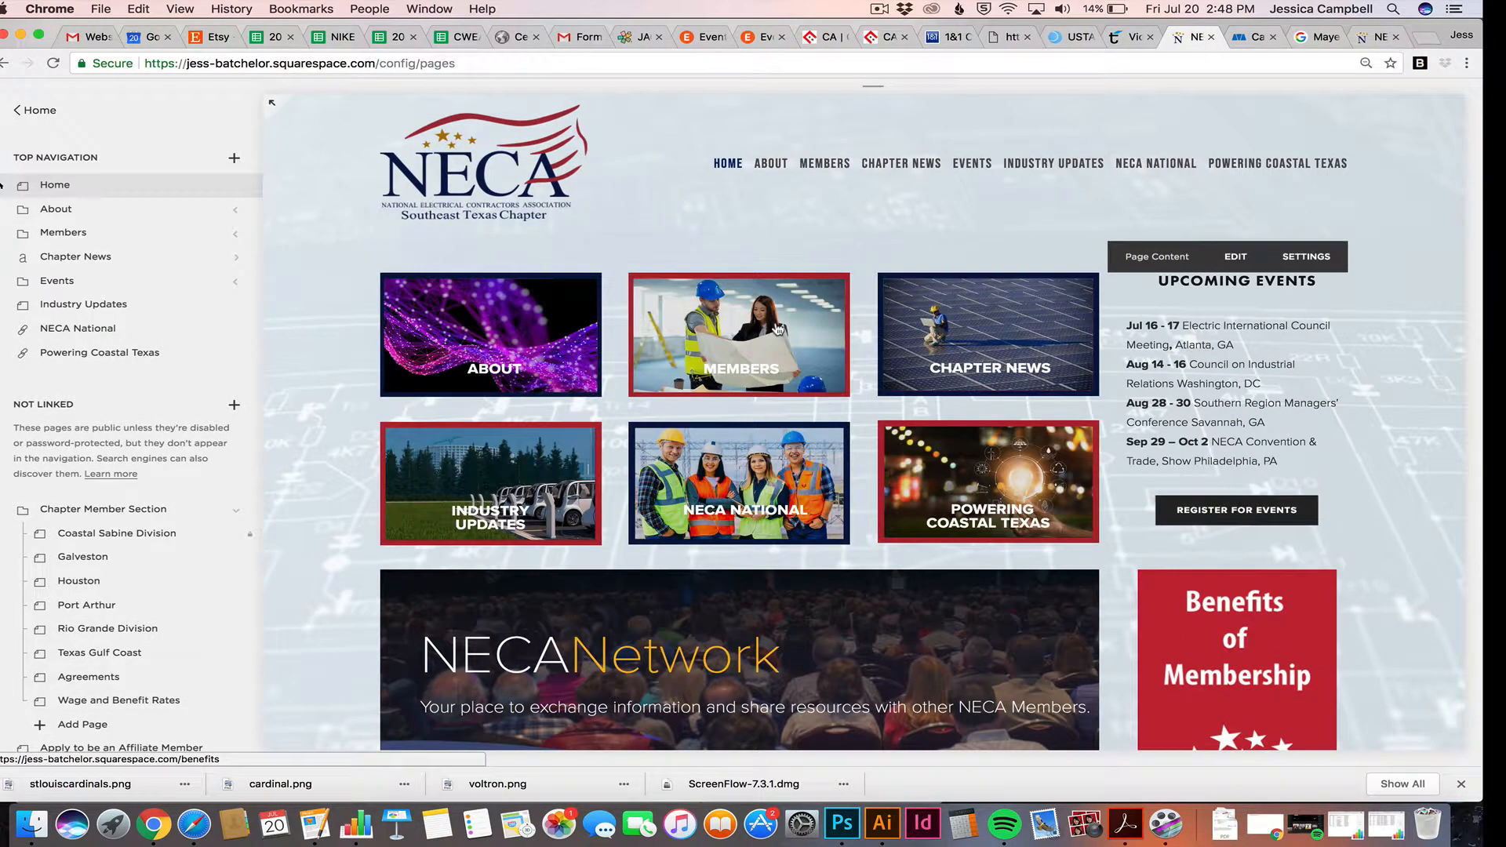
scroll(777, 330, down, 1)
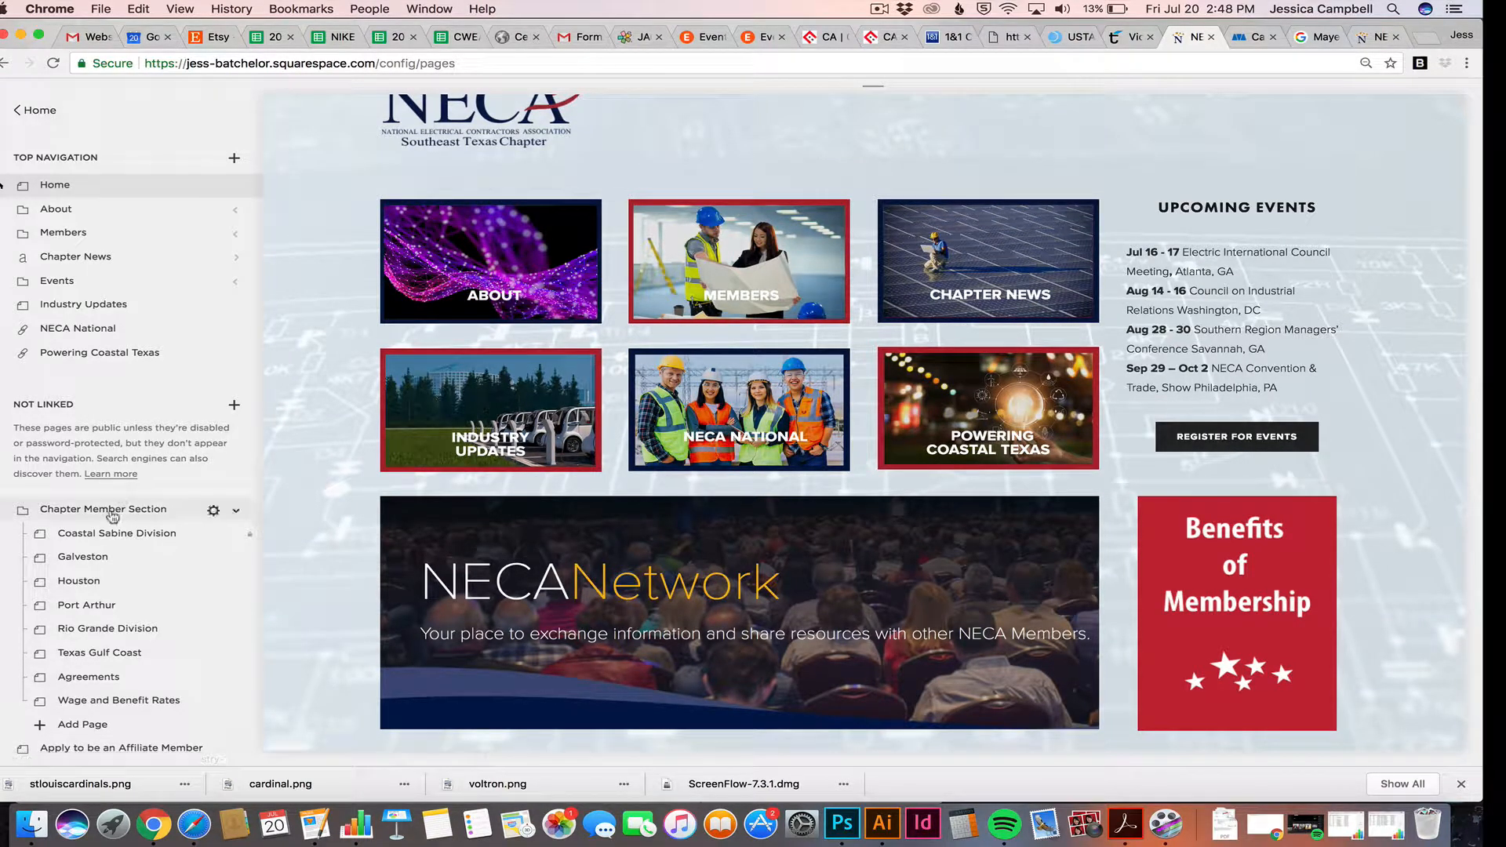
click(107, 539)
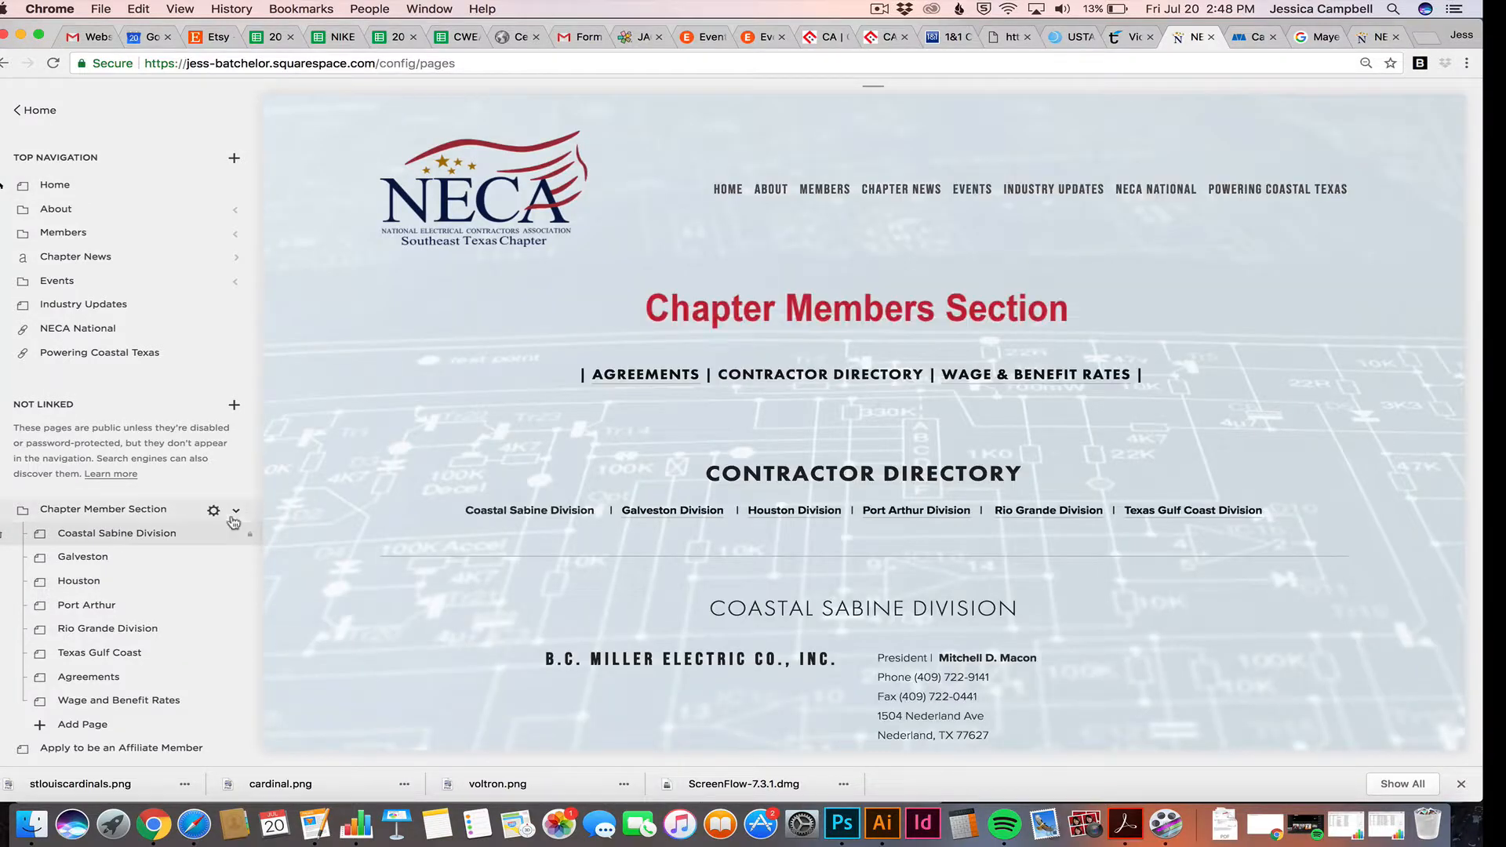
scroll(794, 403, down, 12)
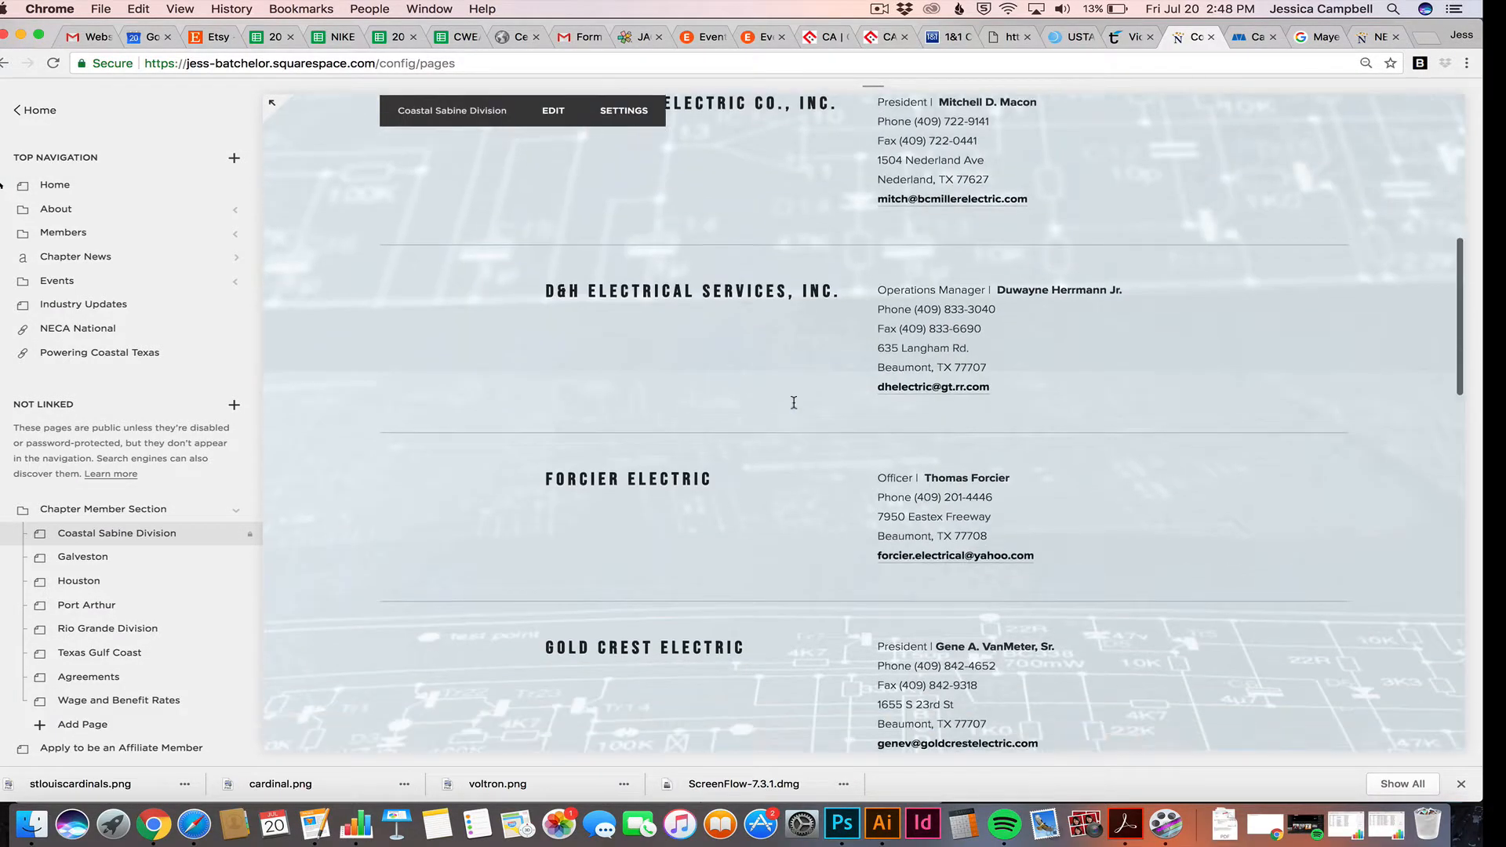
scroll(794, 402, down, 3)
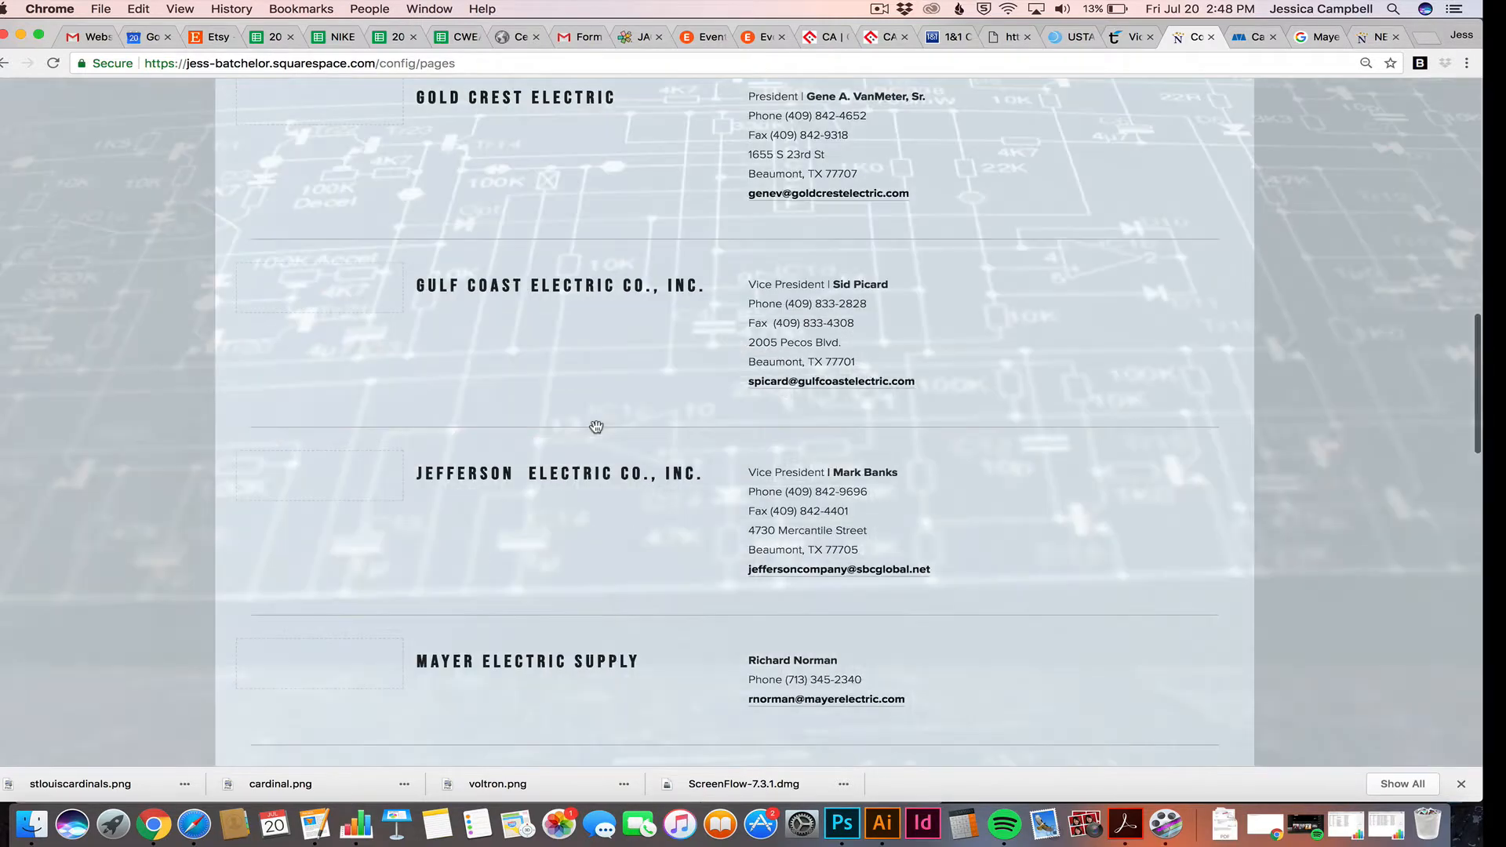
scroll(596, 428, down, 5)
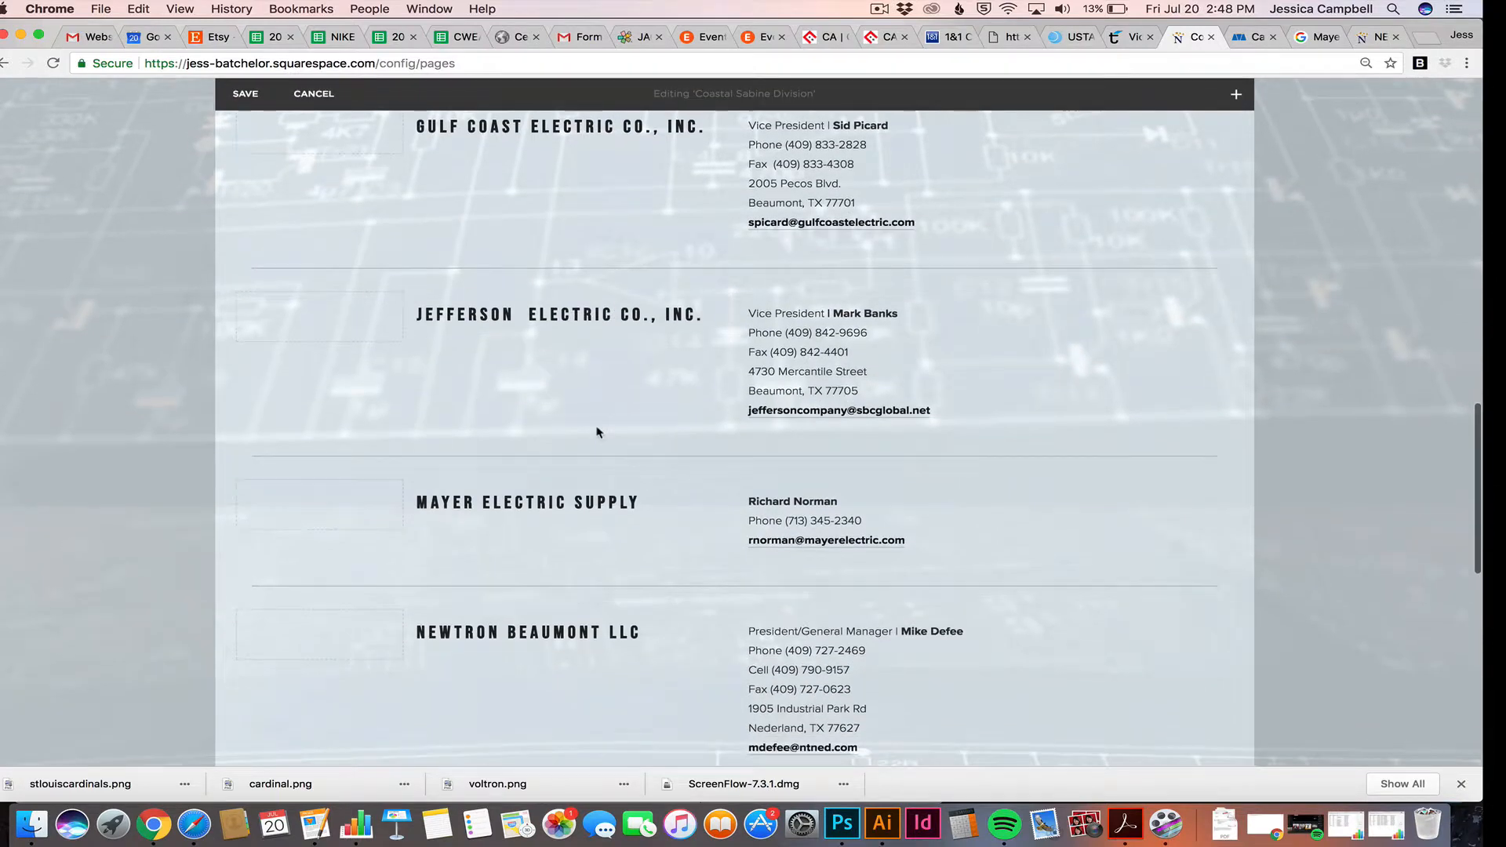
Insert 'President |' before the Mayer contact's name and make that title regular weight, not bold
click(846, 412)
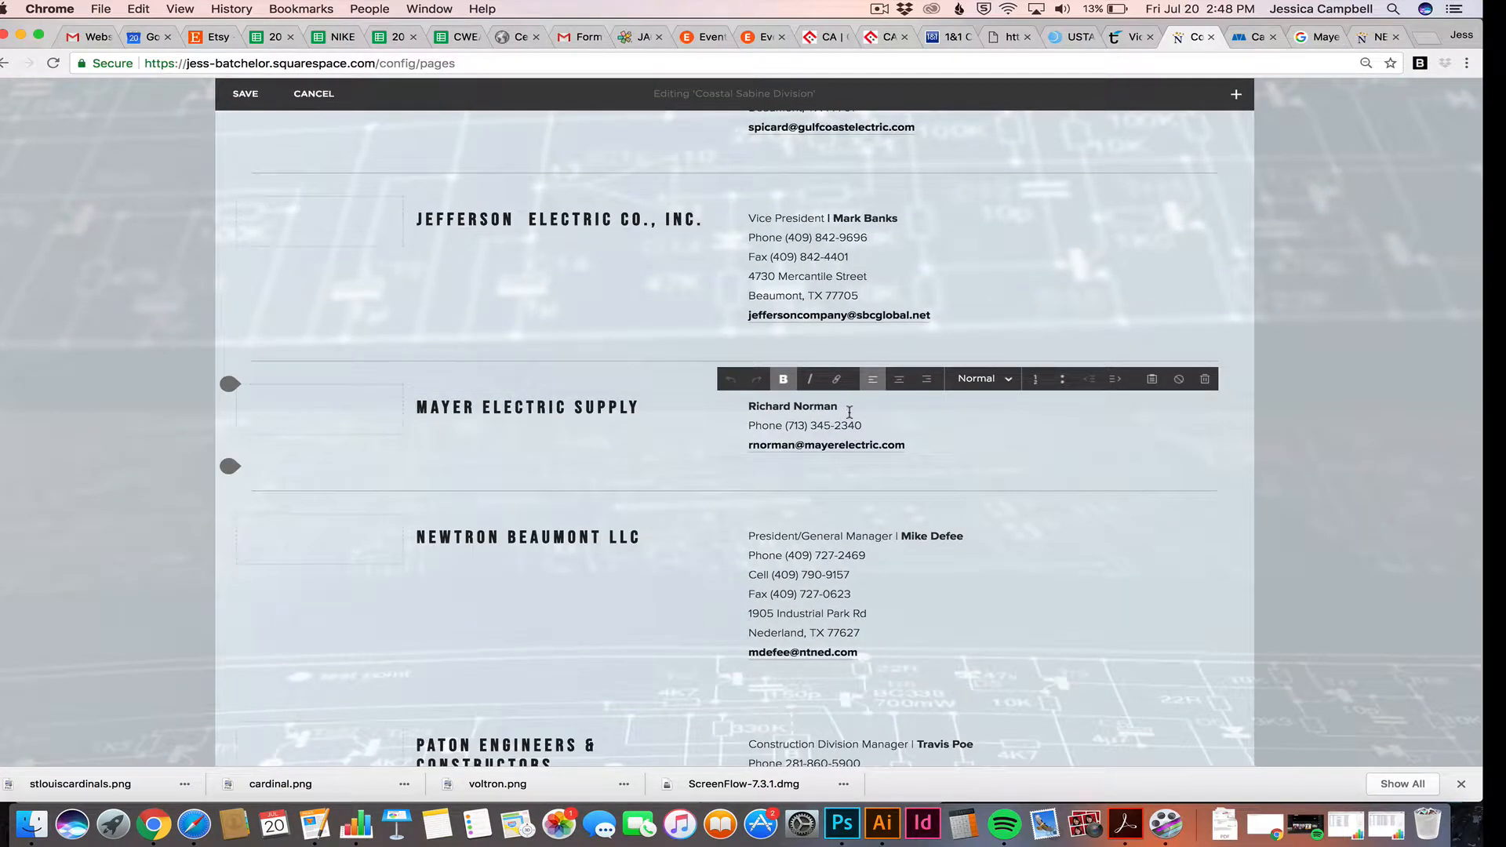
click(750, 406)
text(President |)
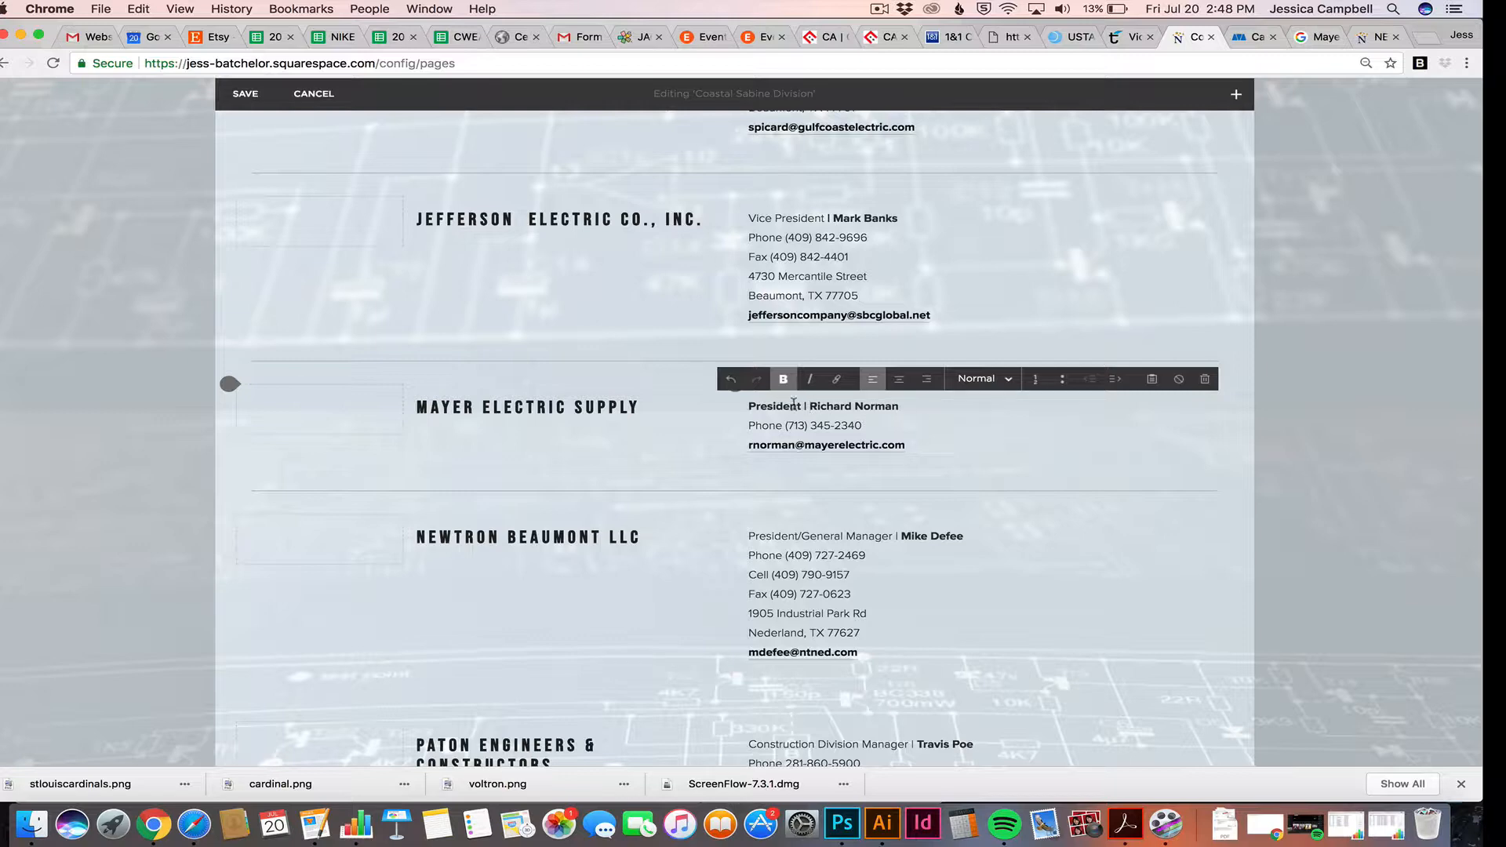
drag(808, 406, 778, 405)
click(781, 381)
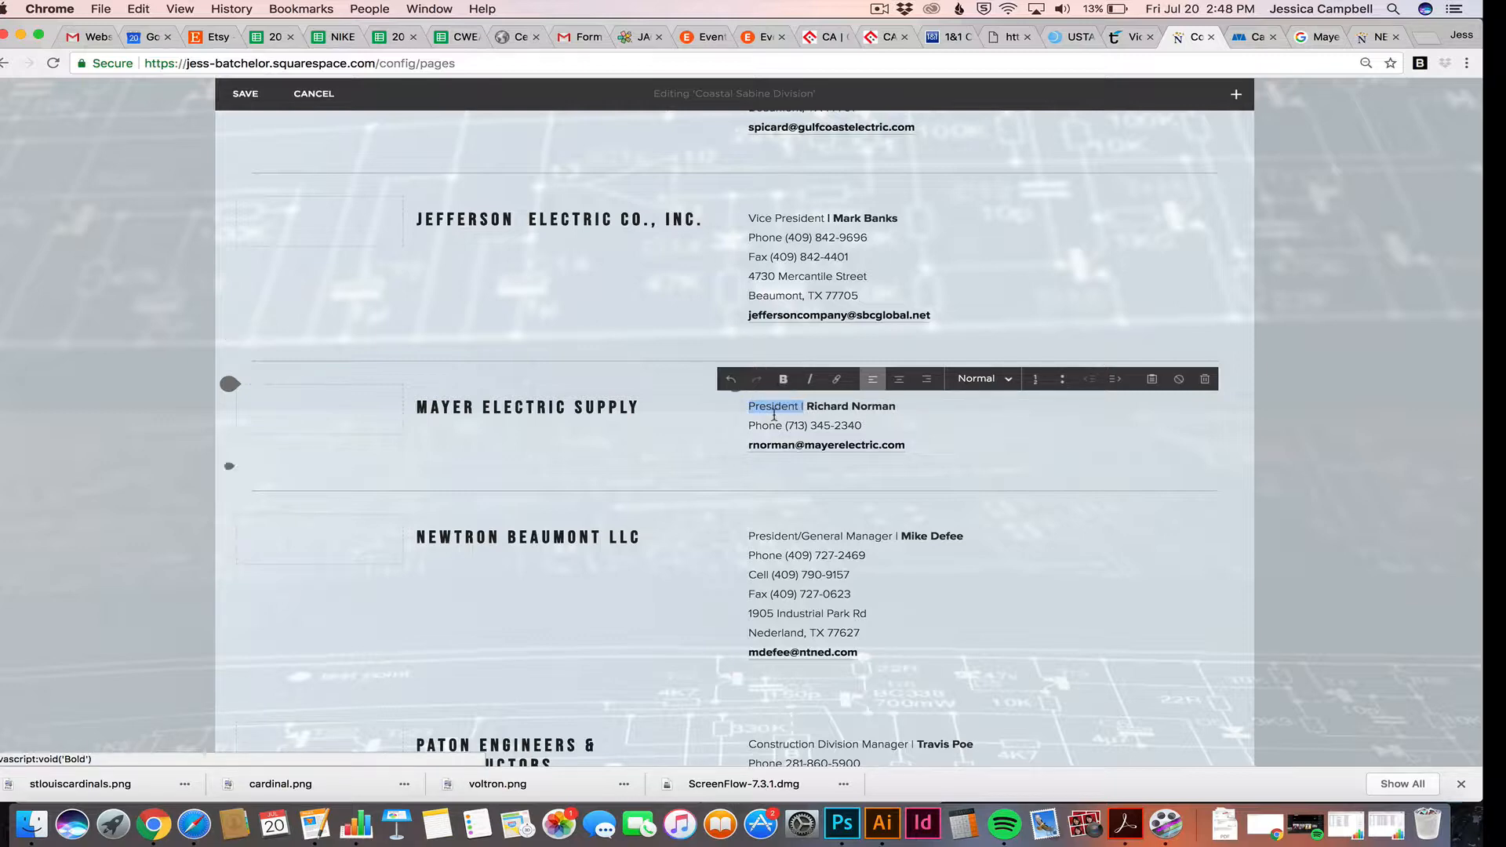
click(773, 407)
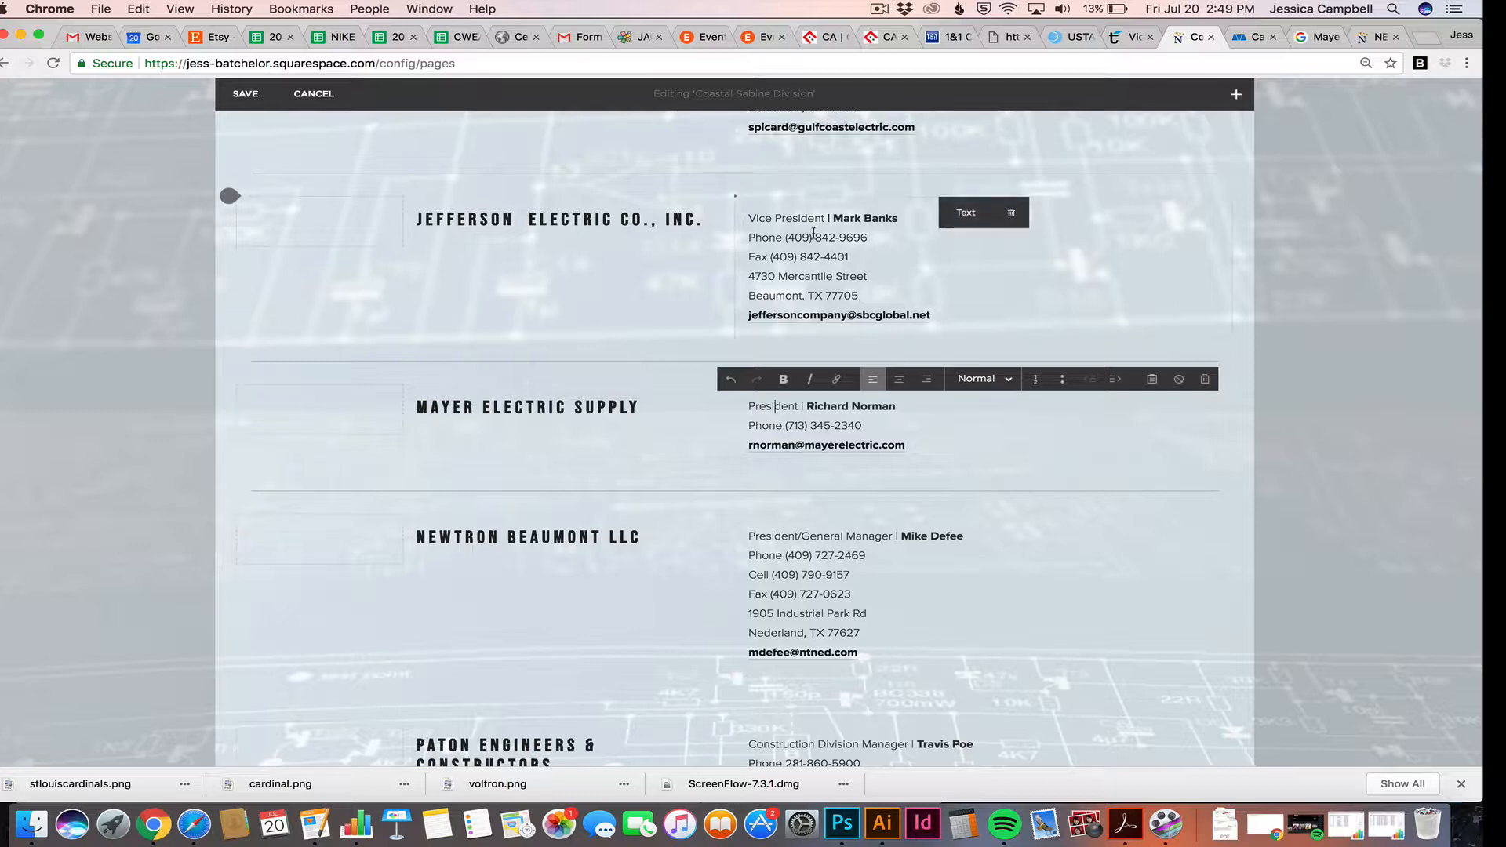
scroll(735, 239, up, 1)
scroll(758, 279, down, 1)
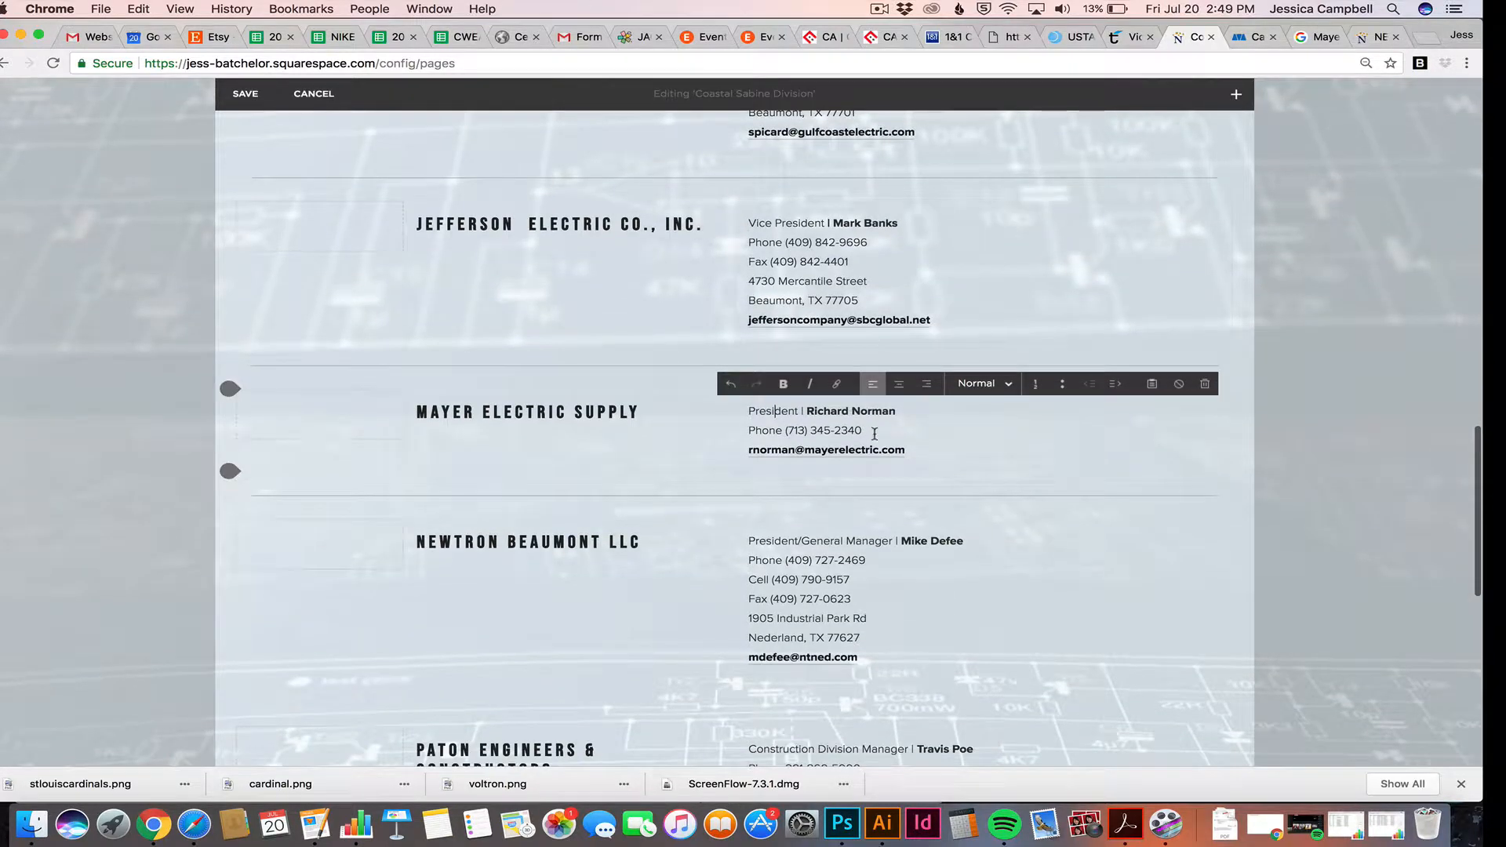
Add a trial address line below the contact's name and try bold and italic on it
click(905, 414)
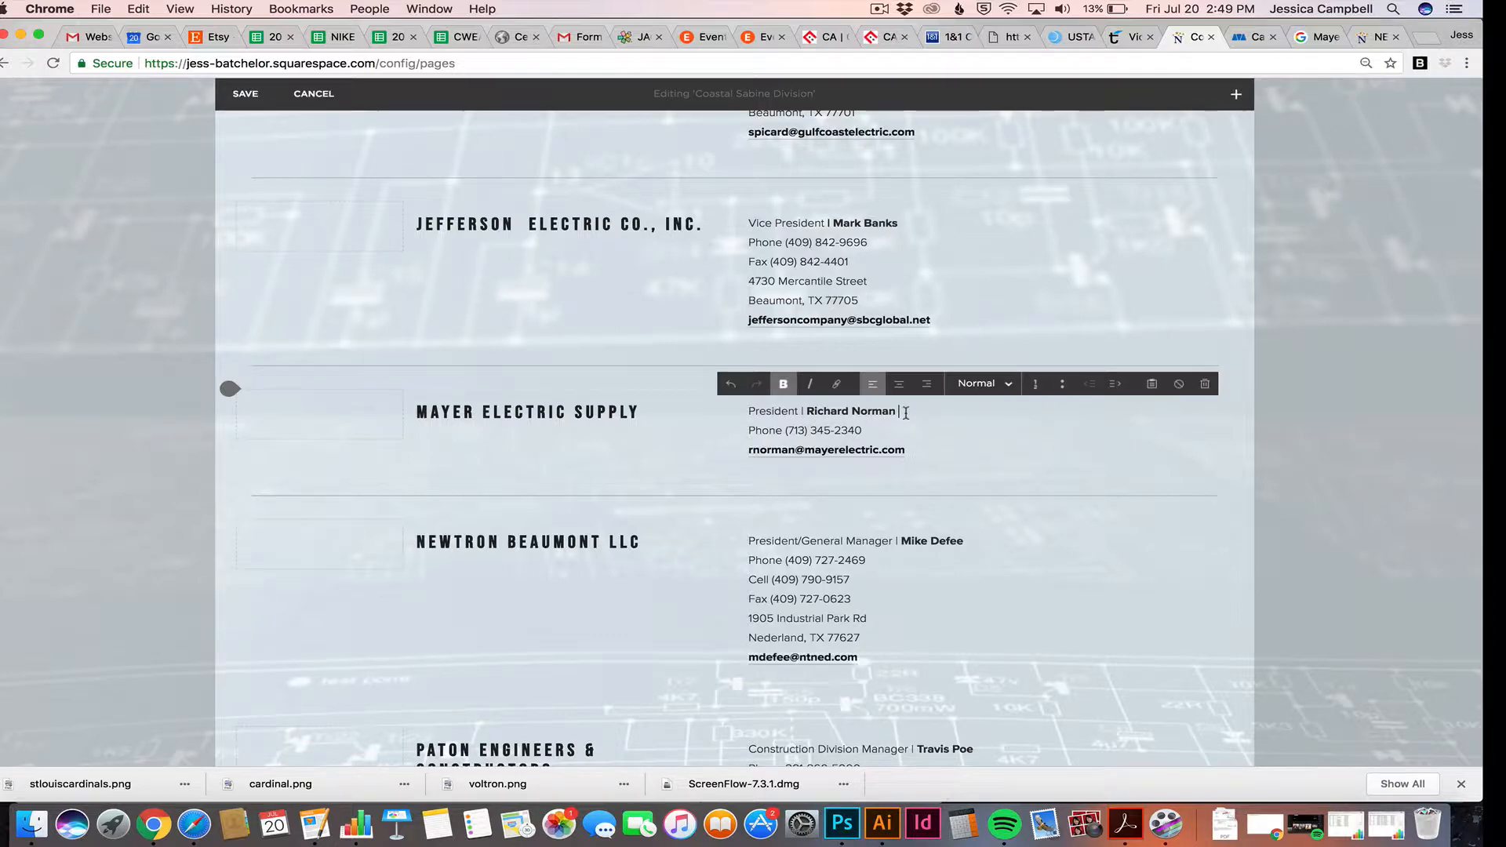
key(Return)
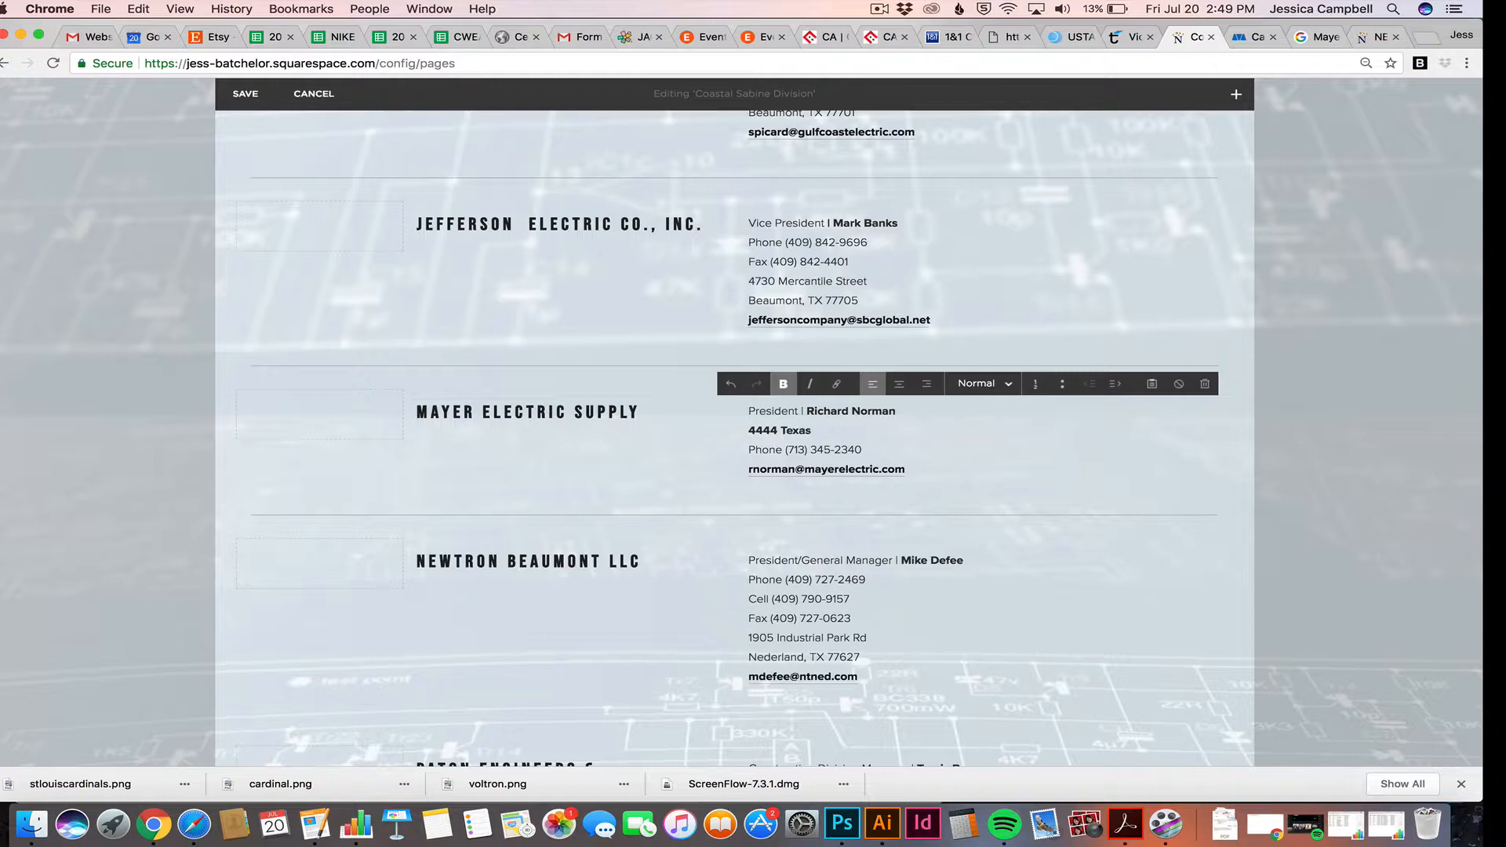
drag(818, 429, 744, 429)
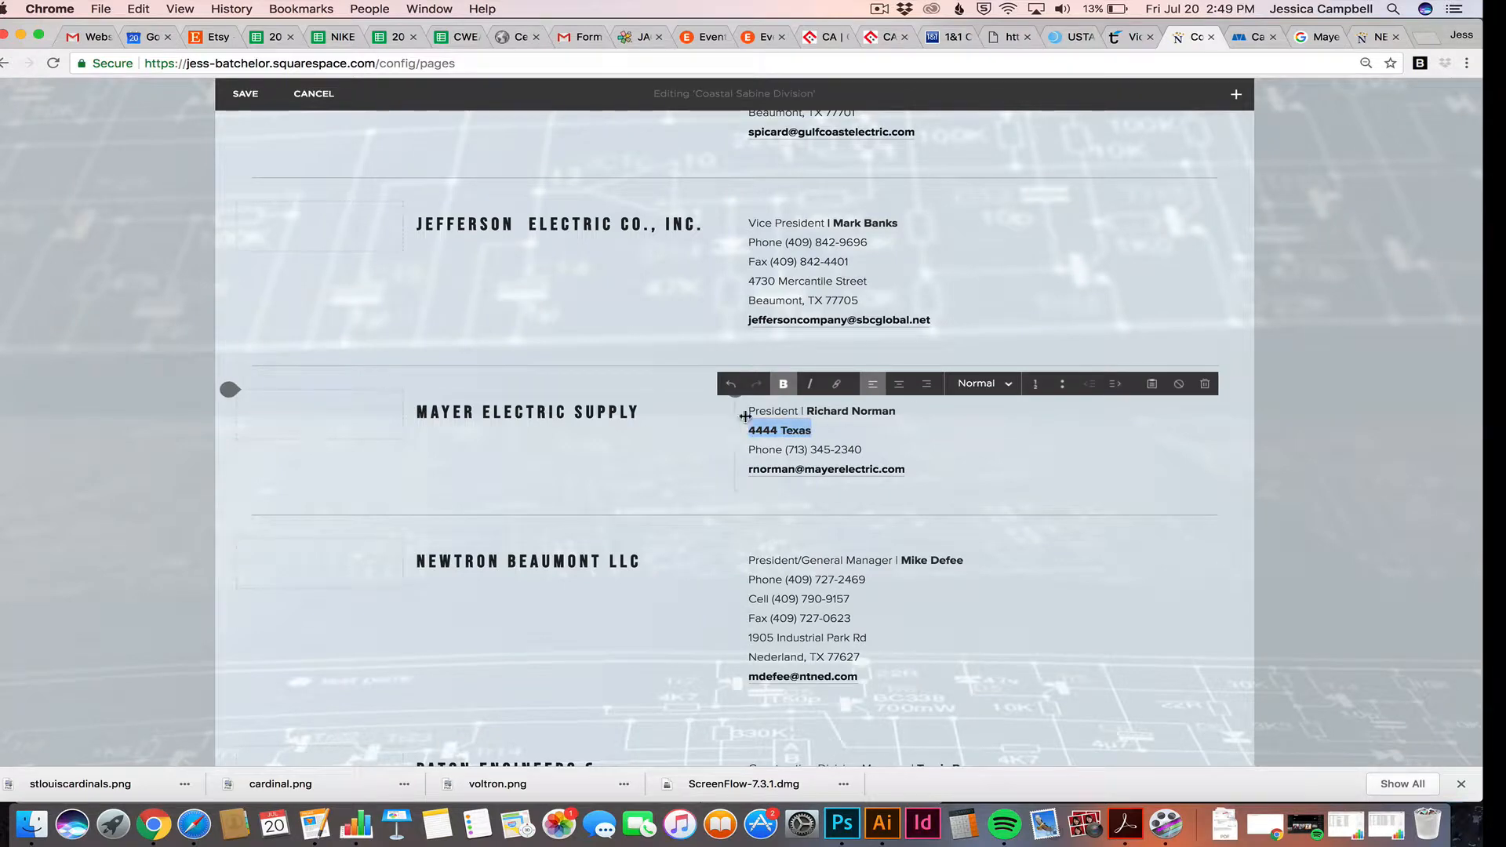
click(783, 384)
click(806, 433)
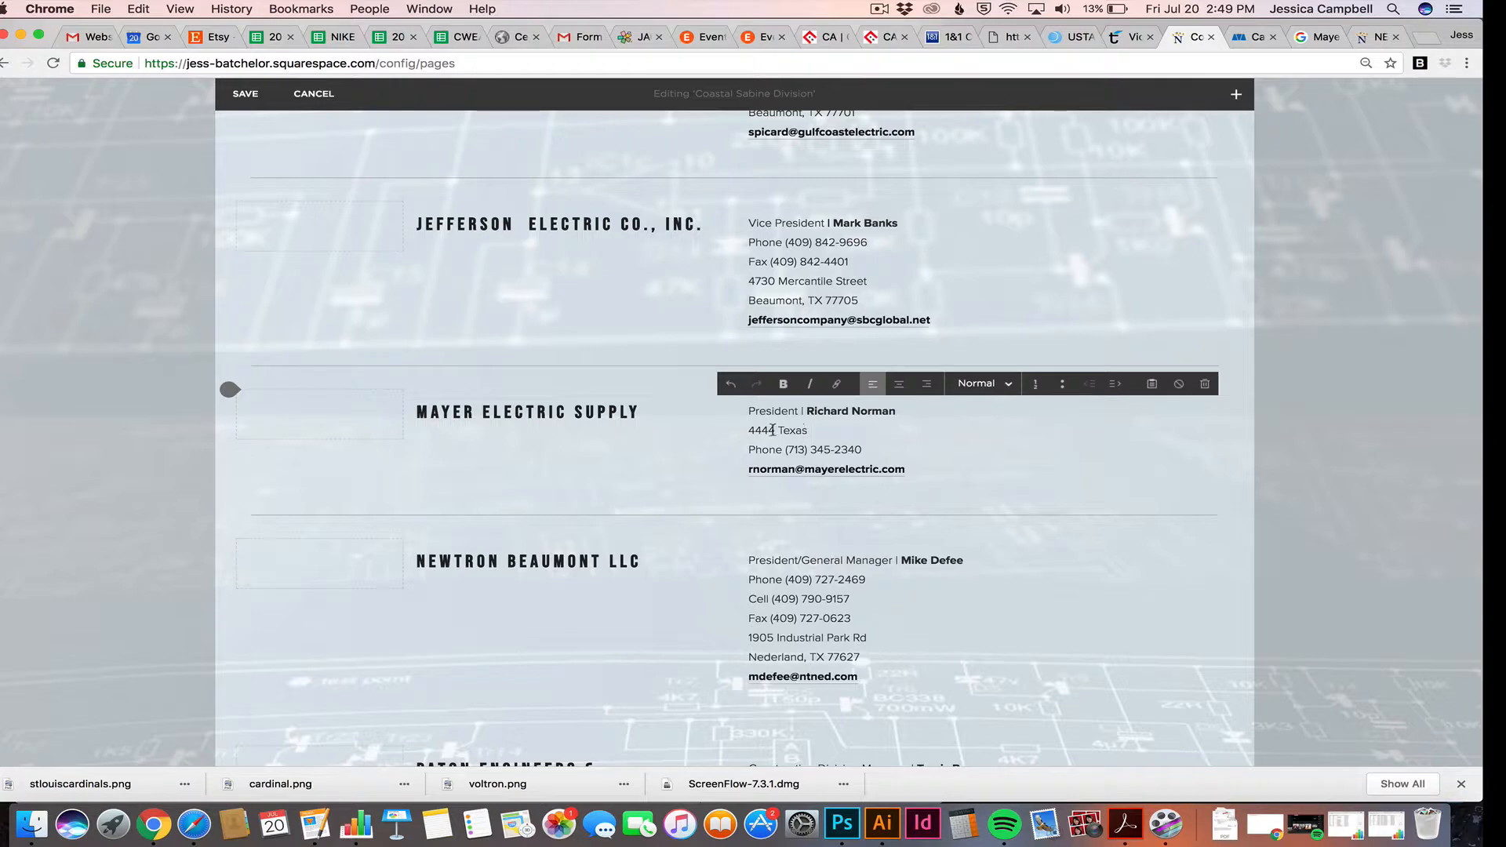
triple_click(773, 430)
click(810, 384)
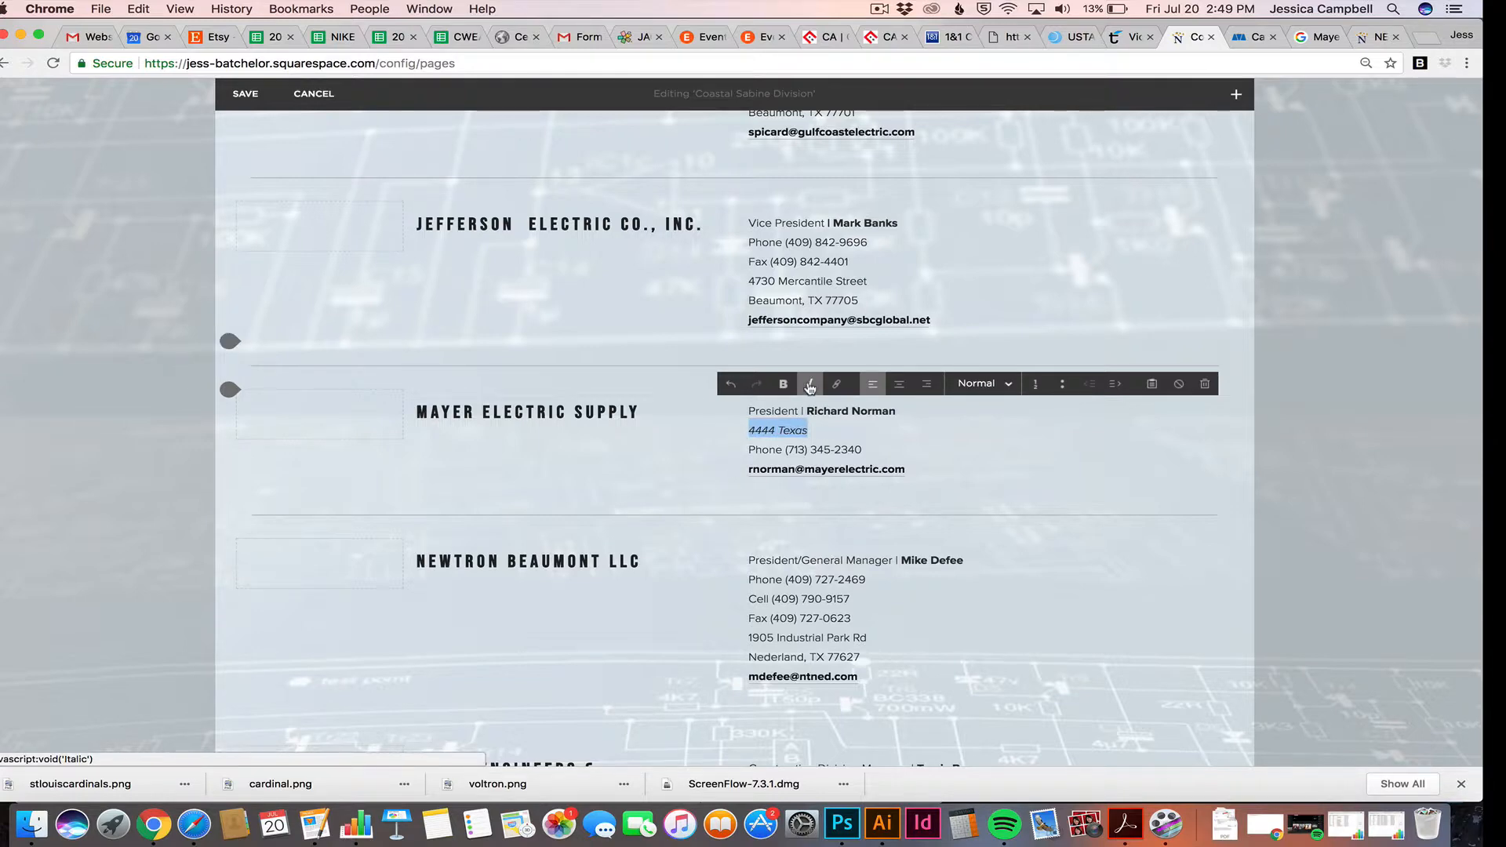
click(810, 385)
click(814, 431)
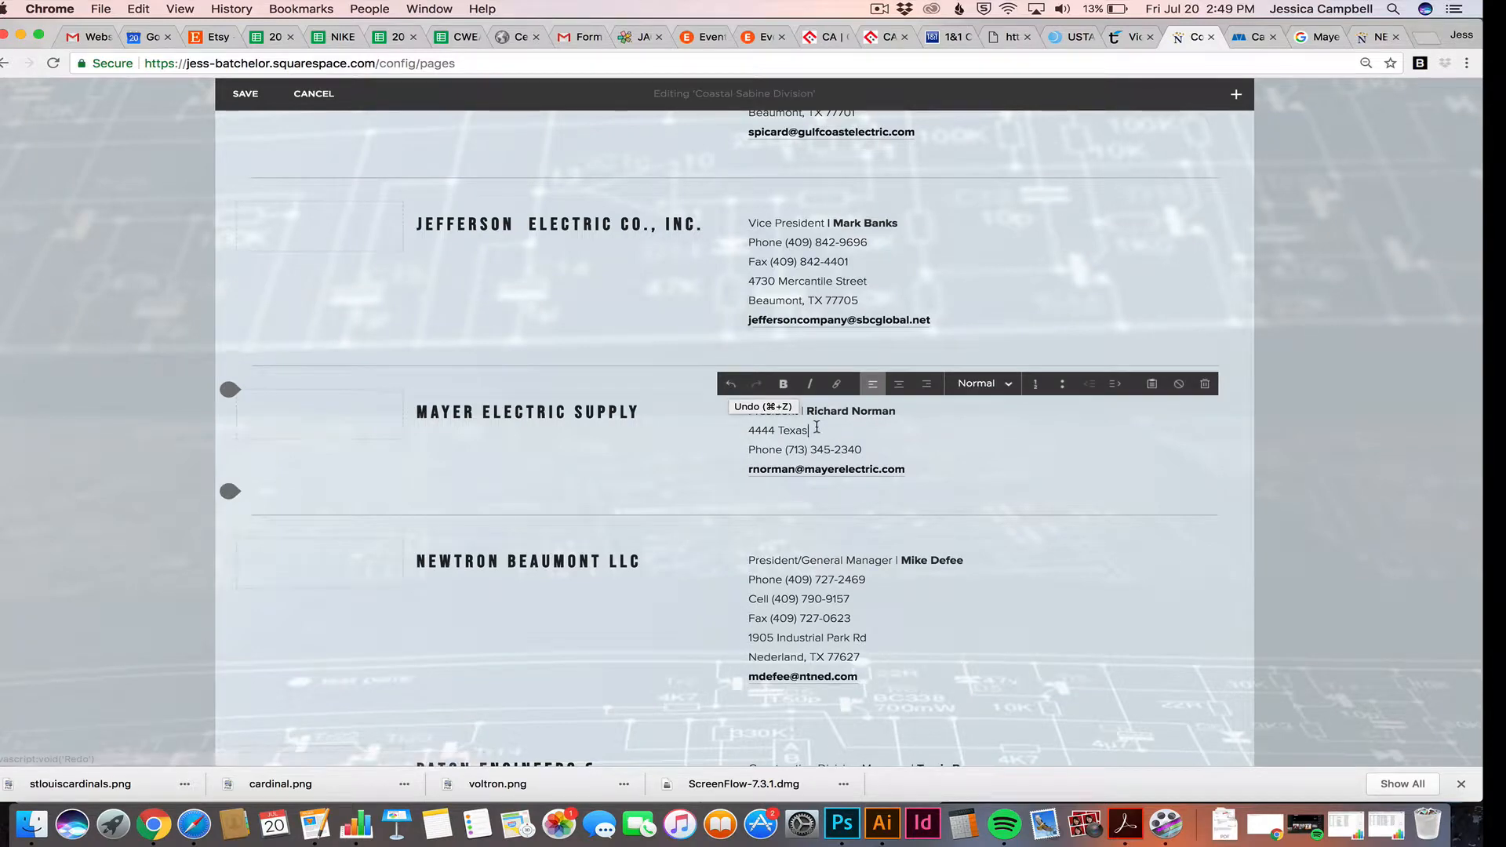
Undo the address line and blank line, then delete the 'President |' title before the name
click(731, 384)
click(731, 384)
click(731, 383)
click(731, 383)
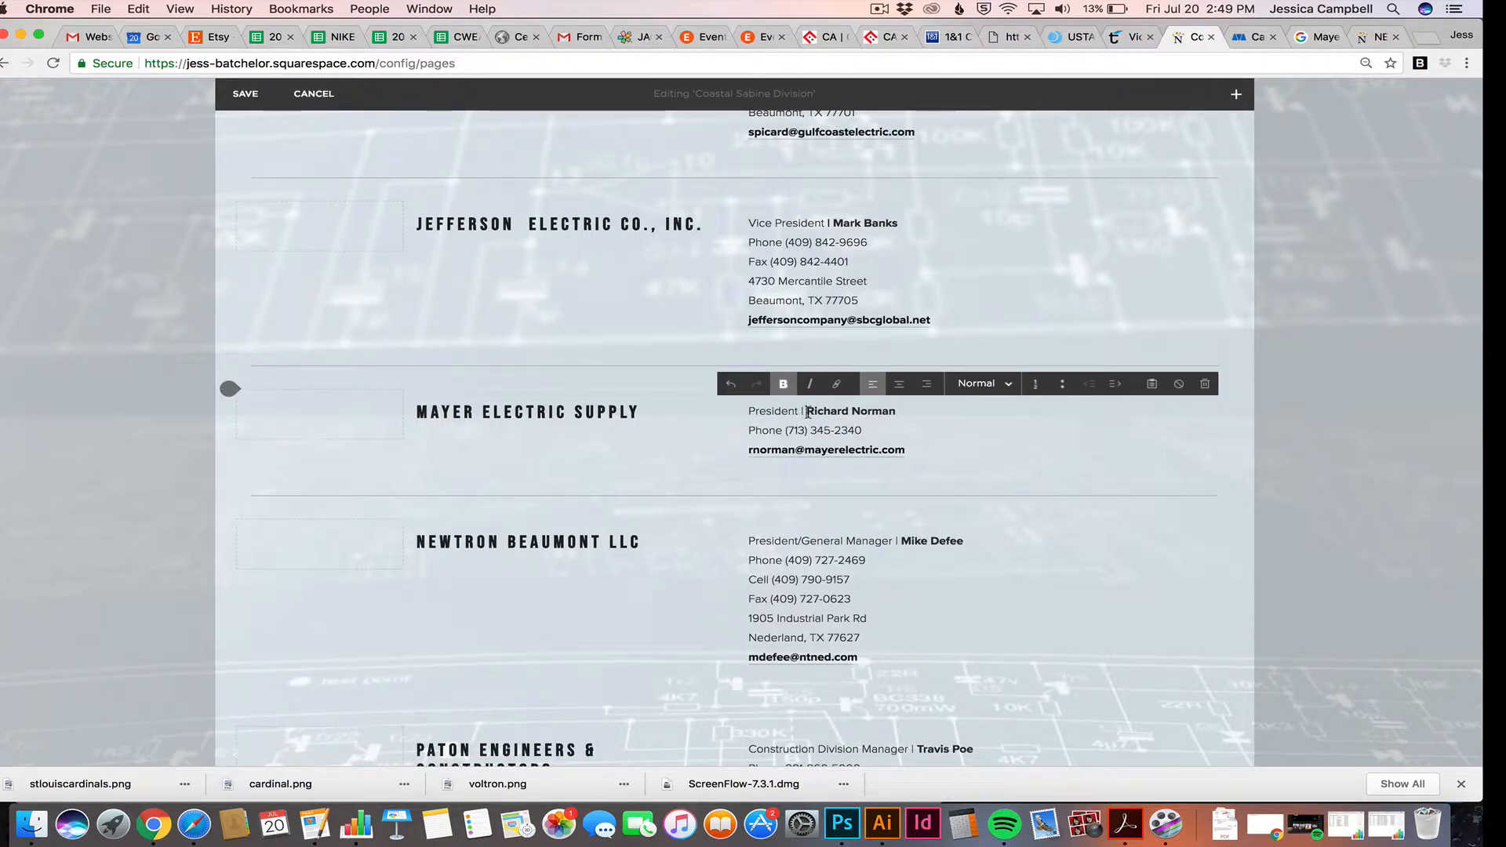
drag(806, 411, 740, 412)
key(BackSpace)
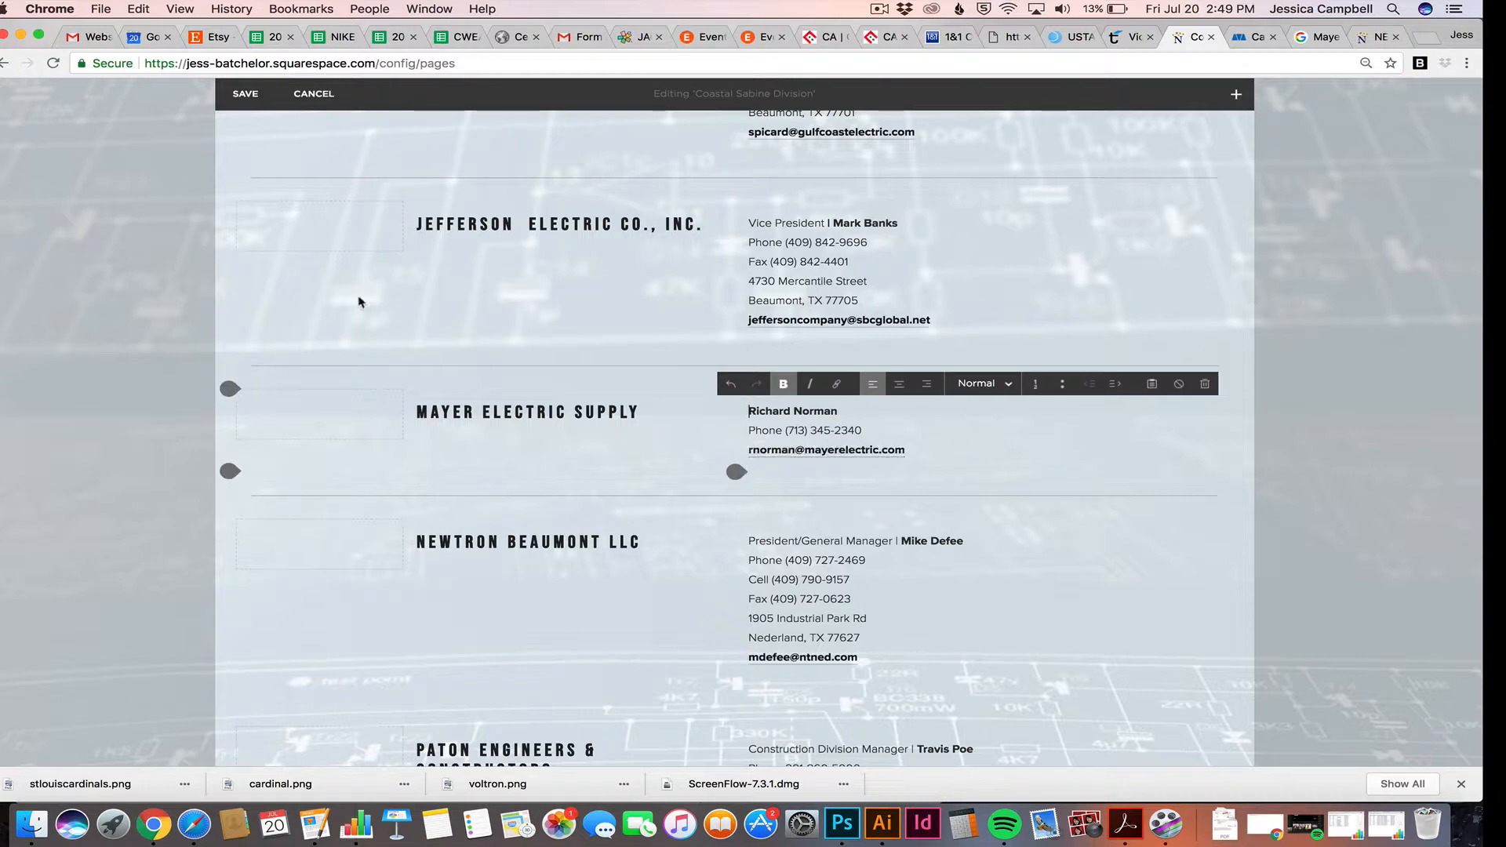
Save the directory page with the revised Mayer listing and return to the site's main menu
click(246, 98)
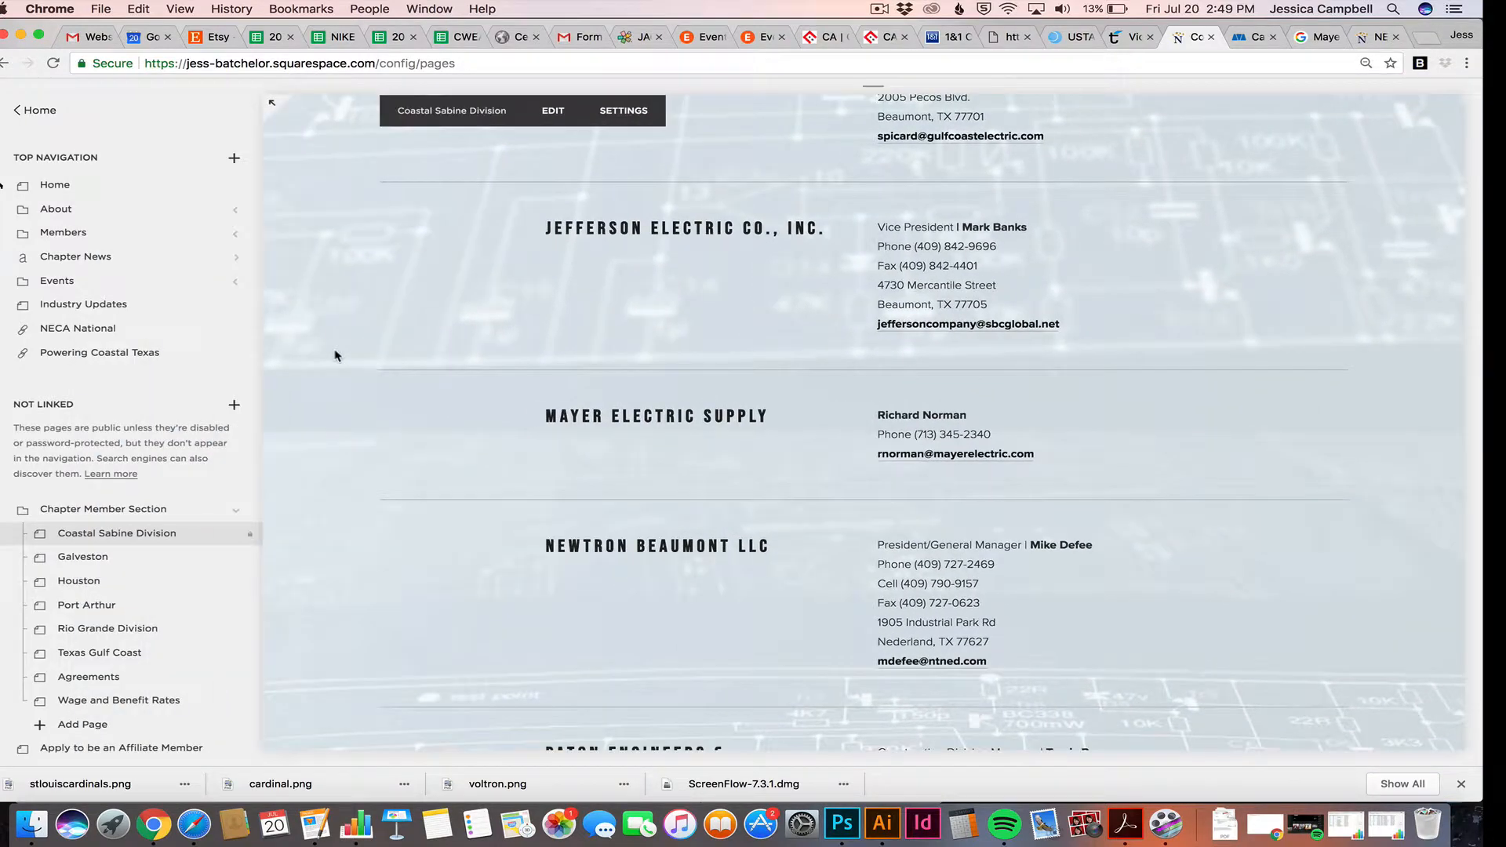
scroll(459, 392, down, 3)
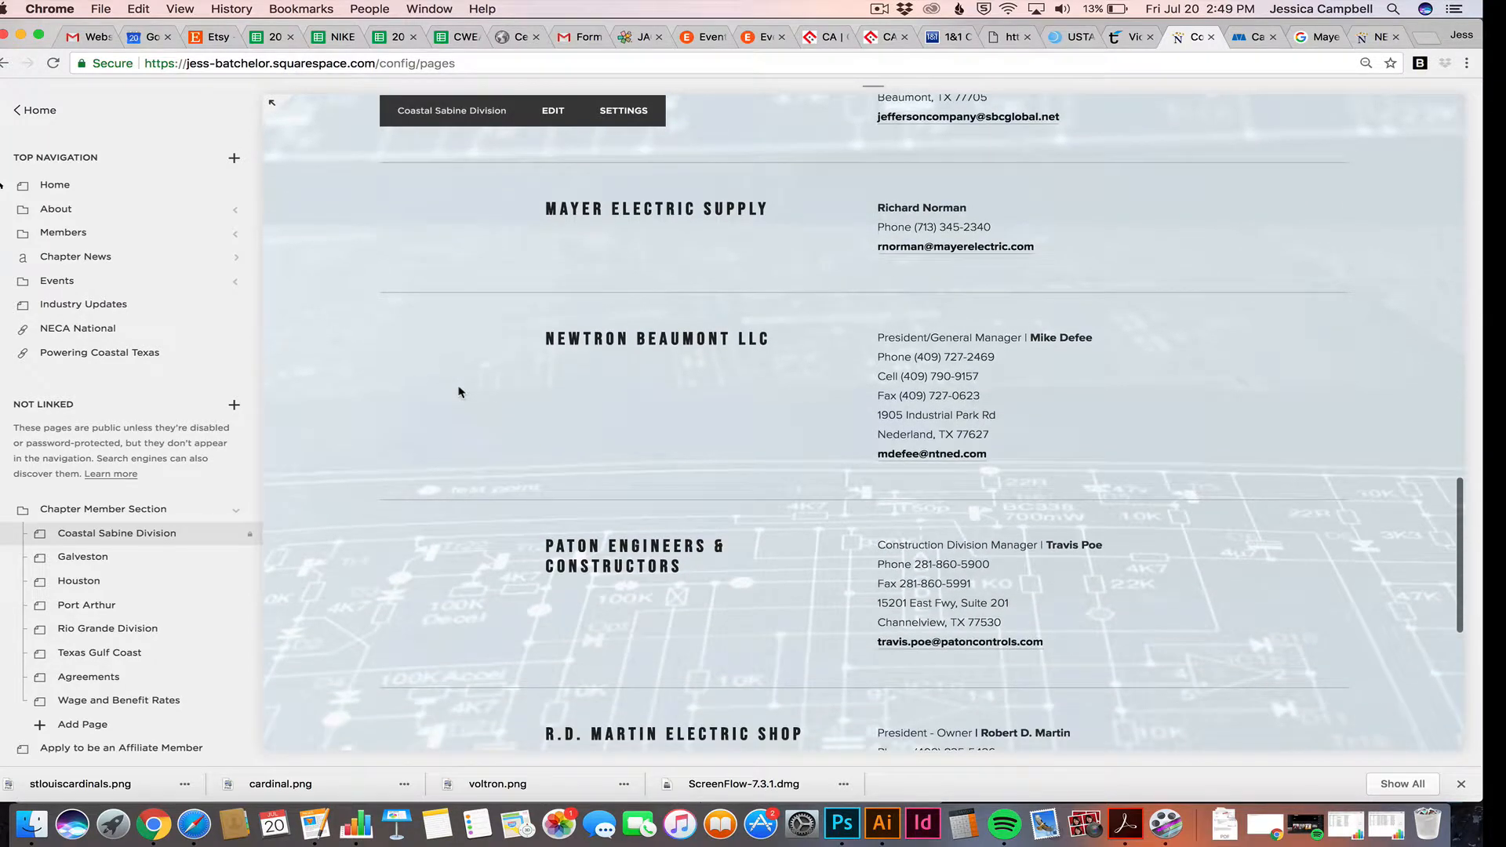
scroll(459, 392, down, 1)
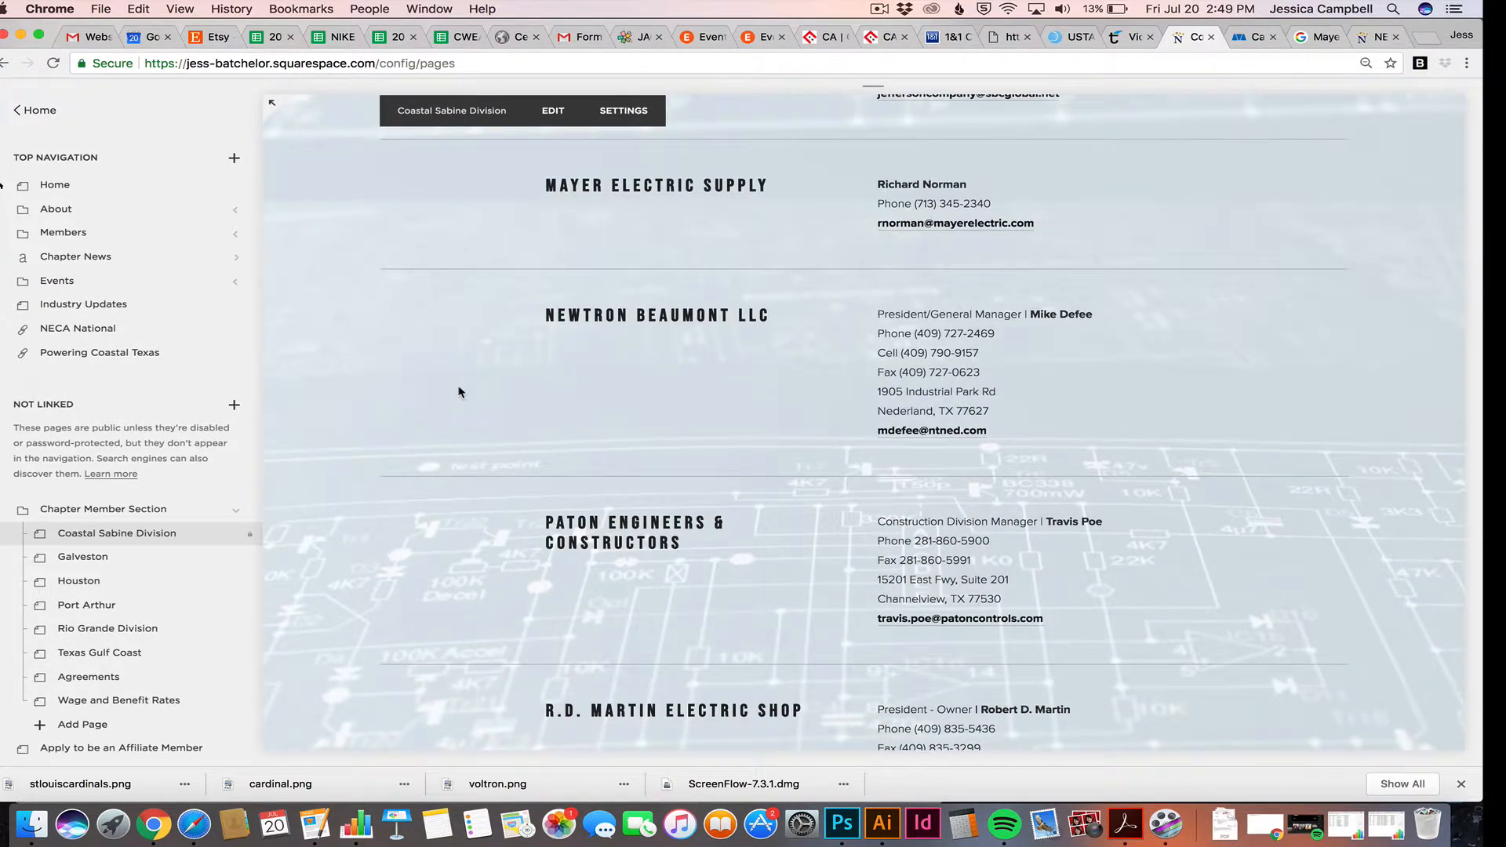
scroll(459, 392, up, 10)
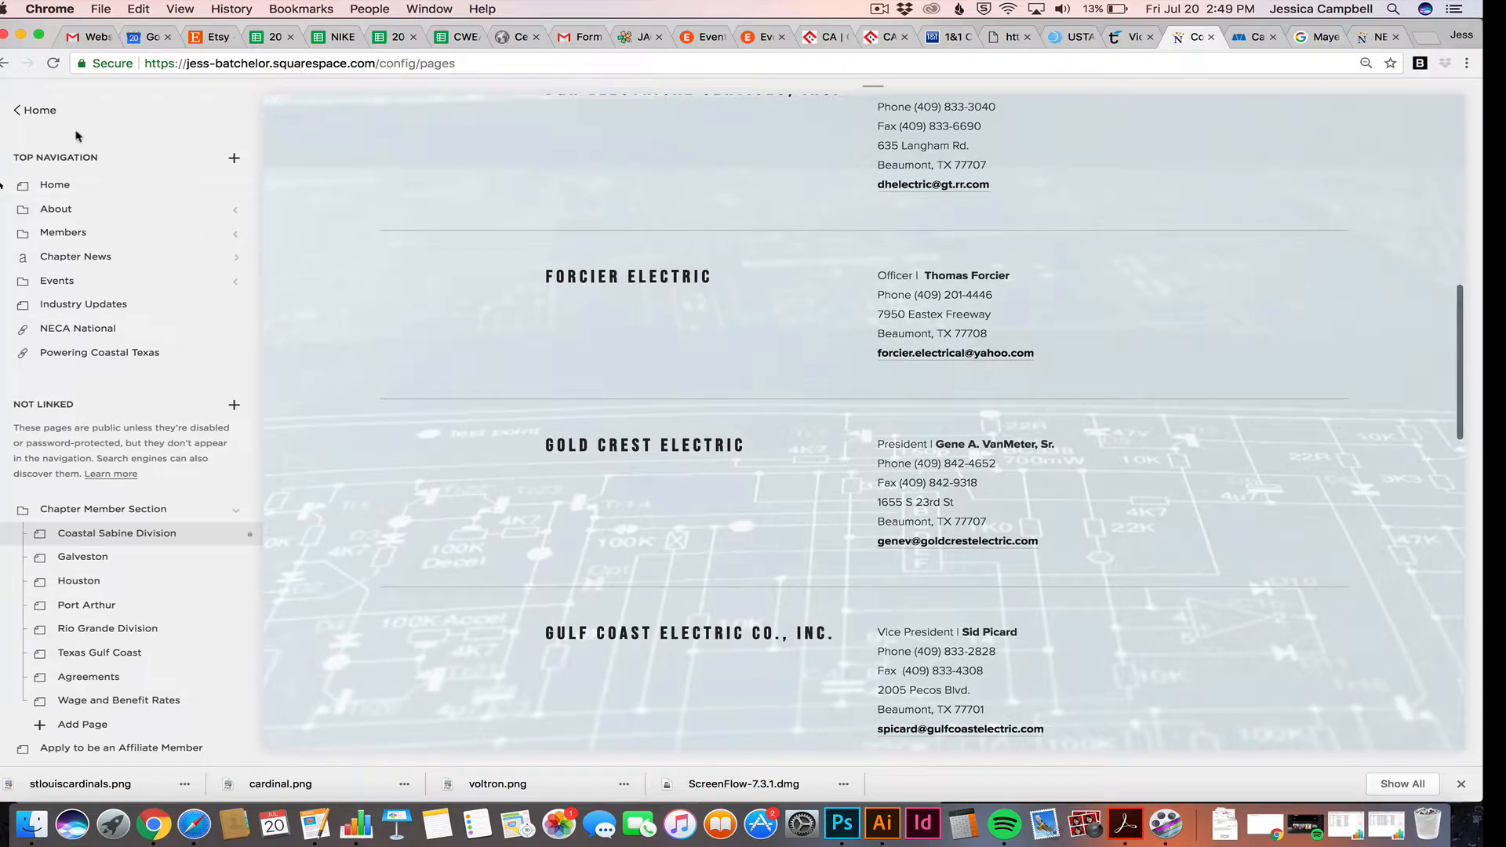
click(26, 111)
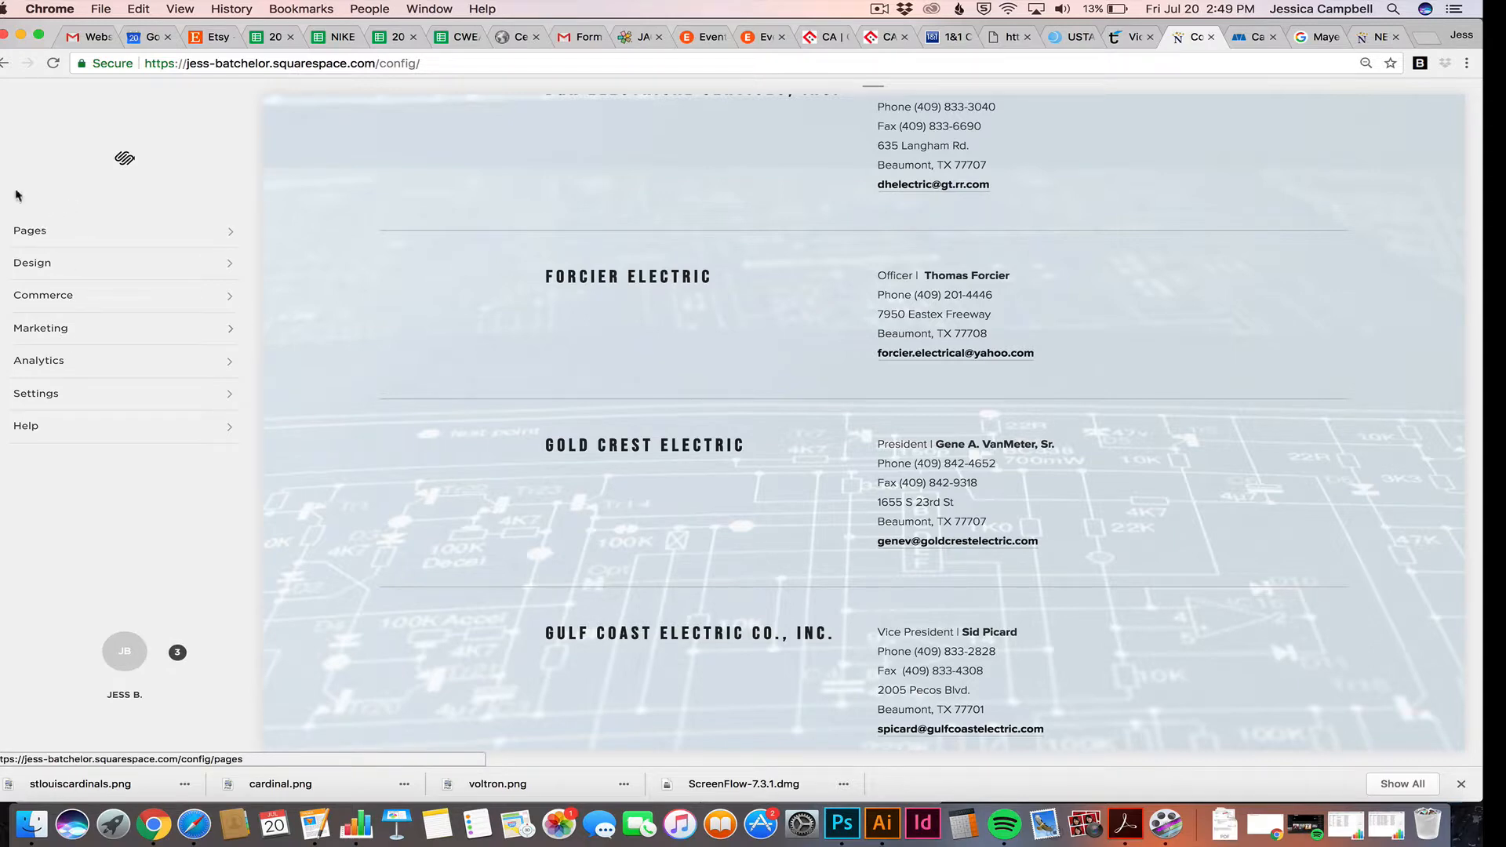
Leave the NECA site and open the Powering Coastal Texas site from the account's website list
click(38, 235)
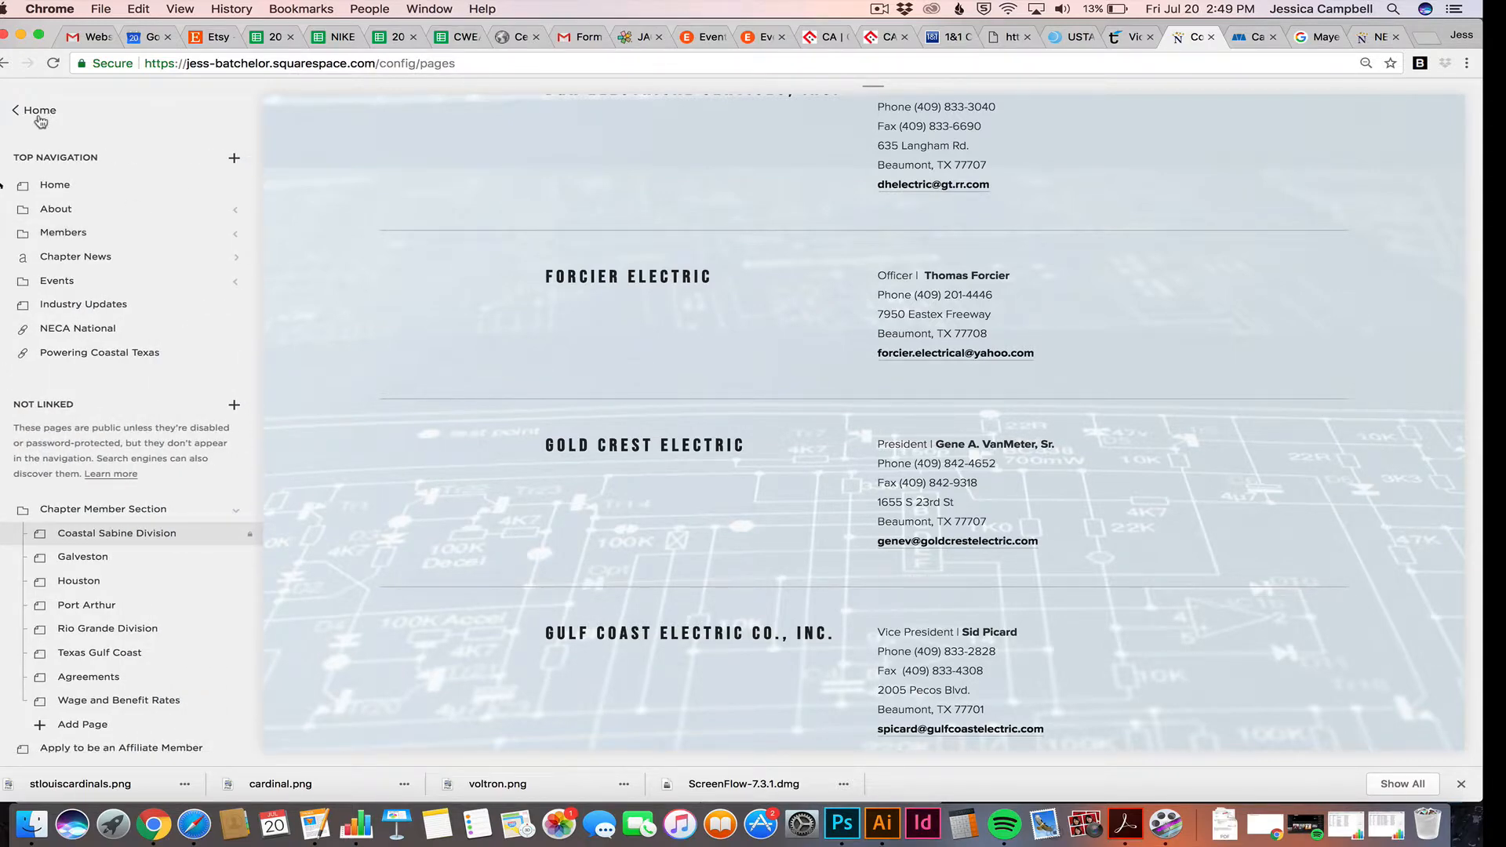
click(37, 111)
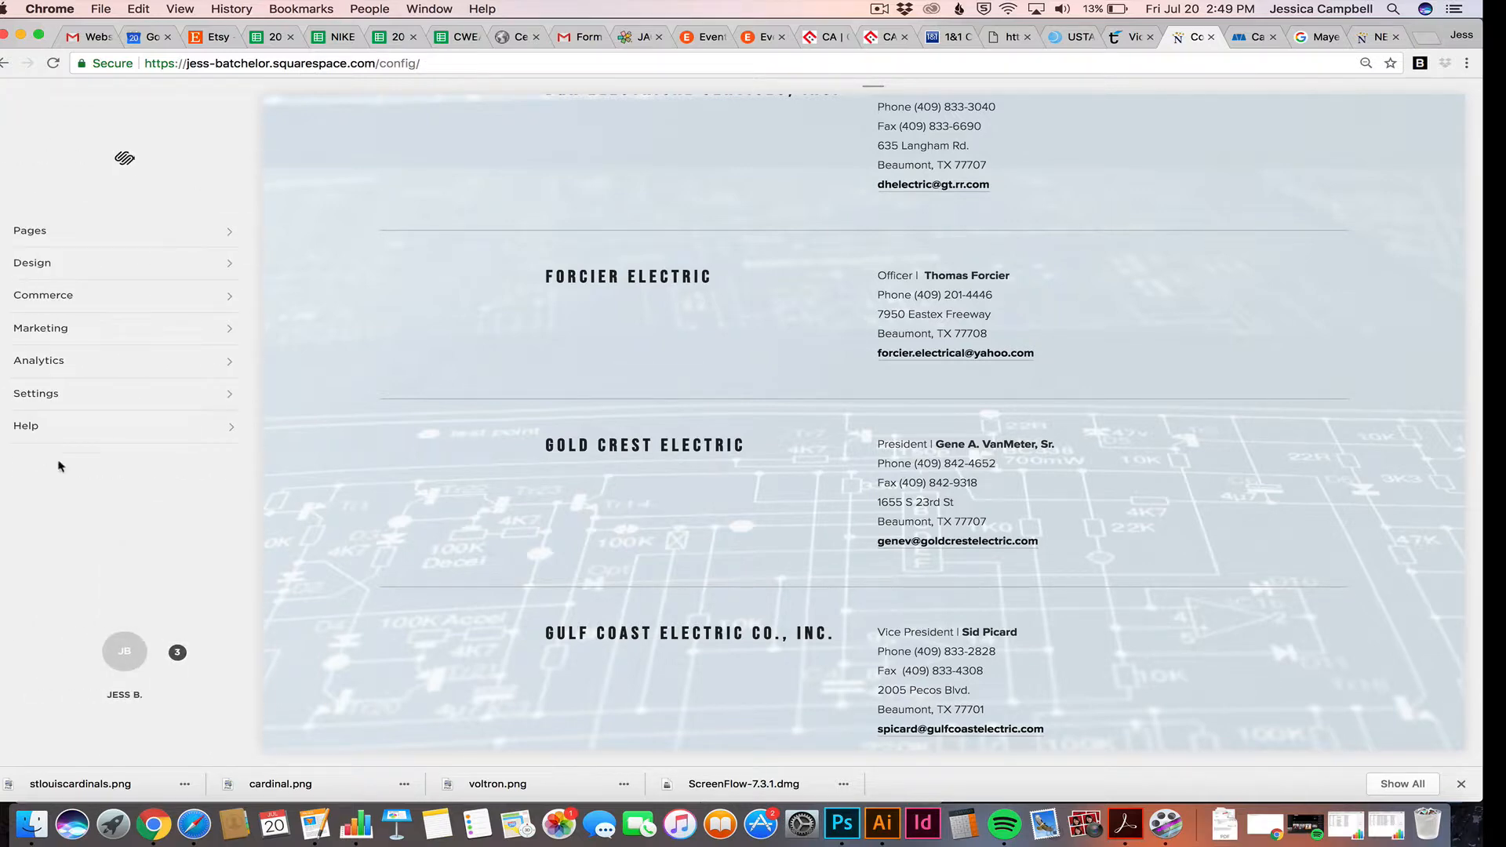
click(135, 666)
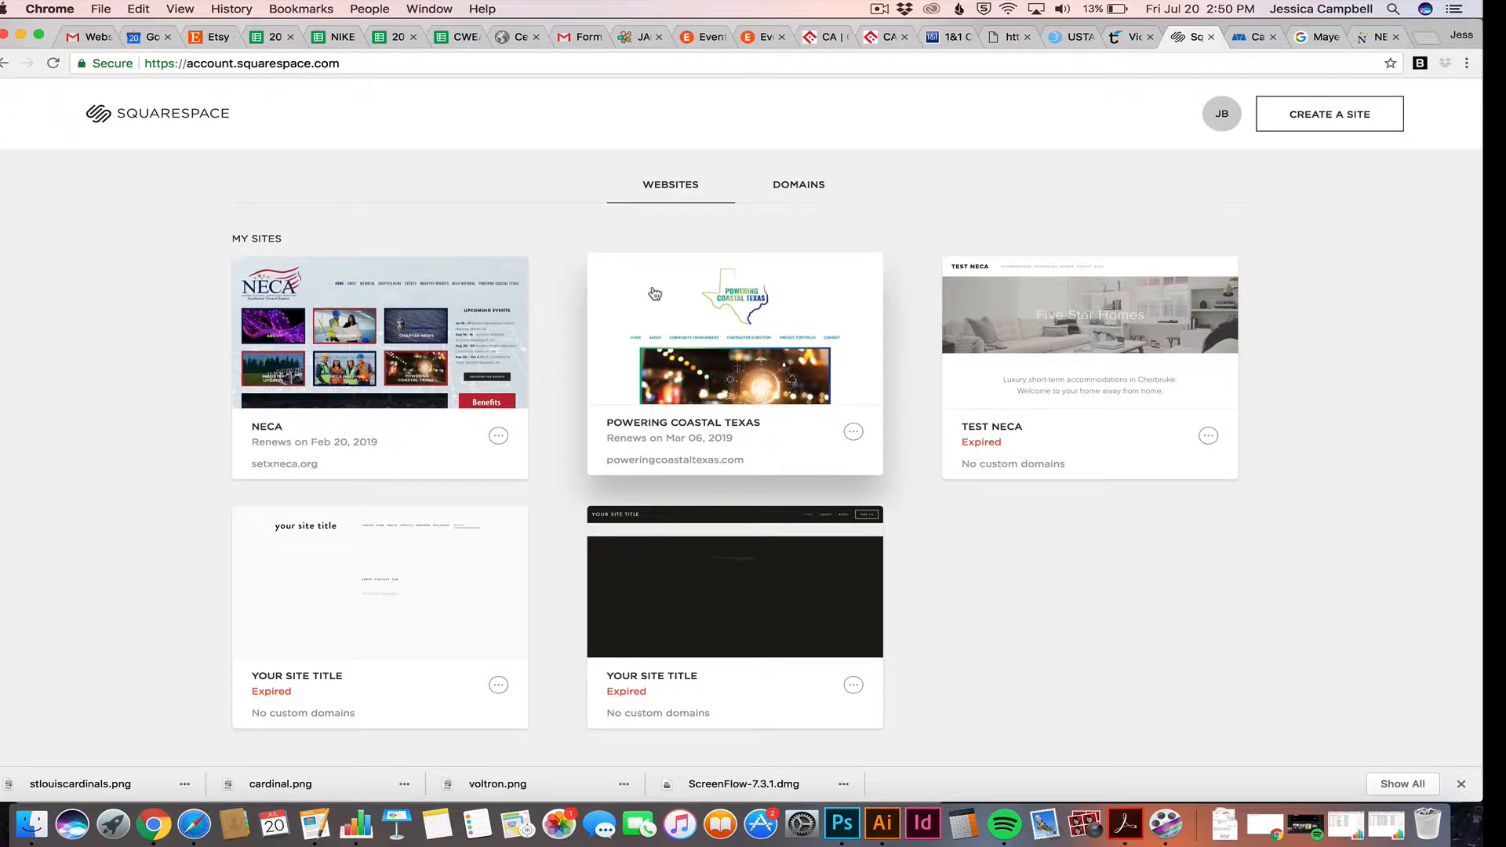
click(709, 293)
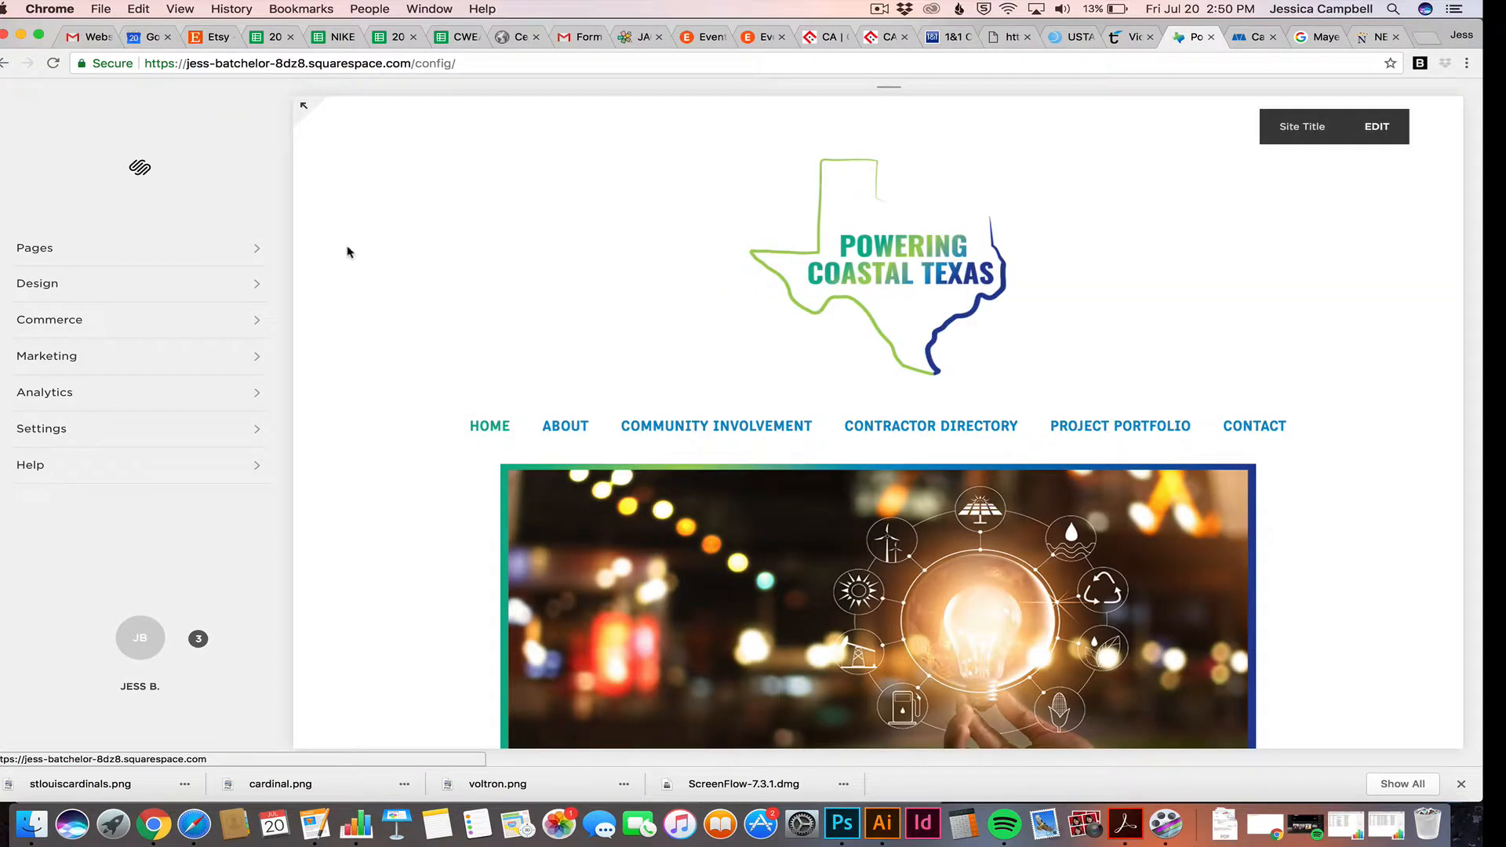
Dismiss the backup app's notification and show the site's Pages panel
click(1214, 255)
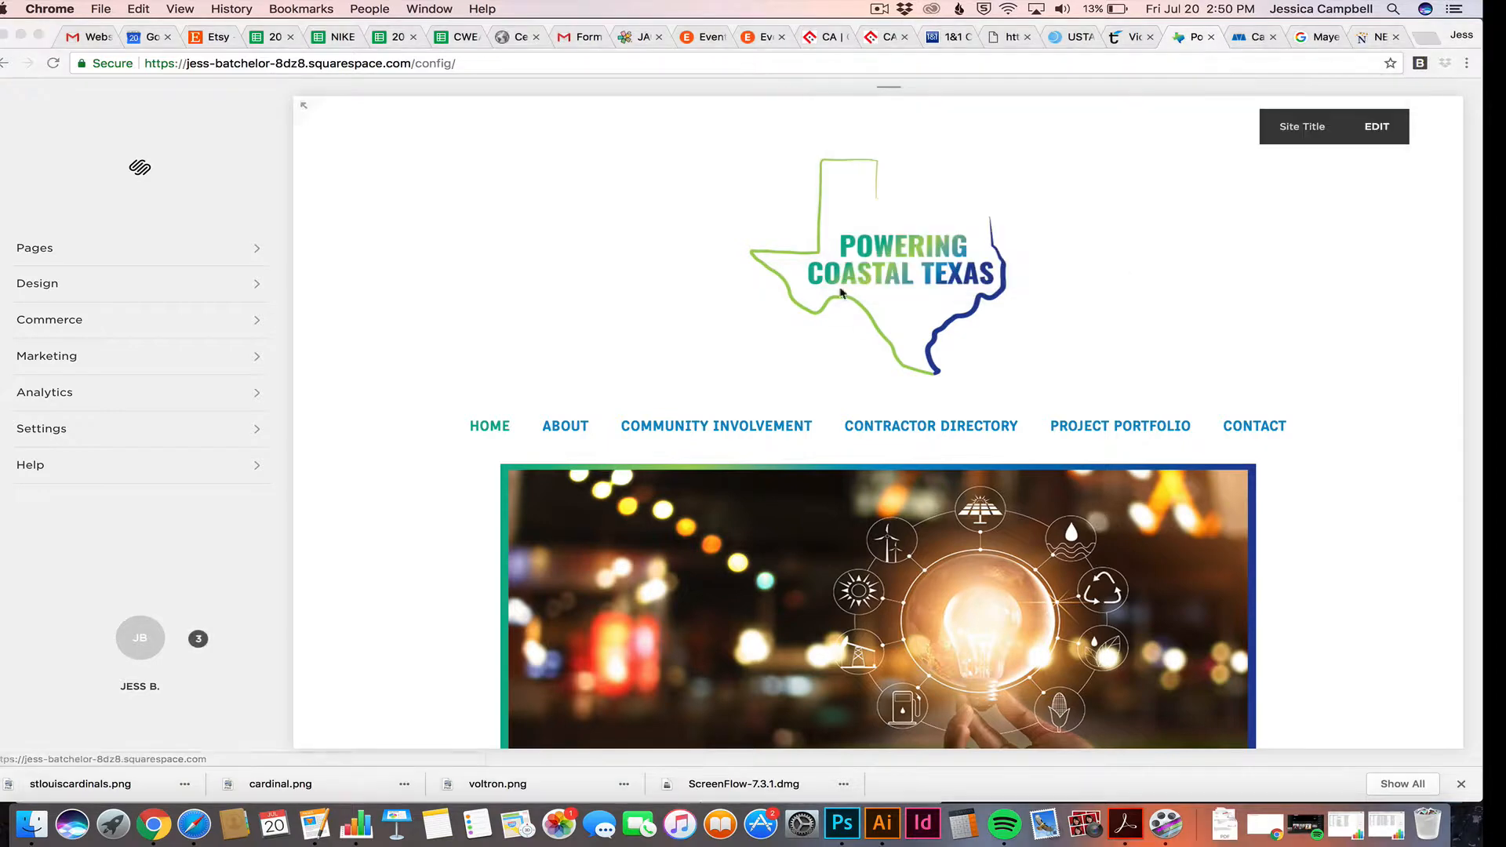
scroll(361, 224, down, 2)
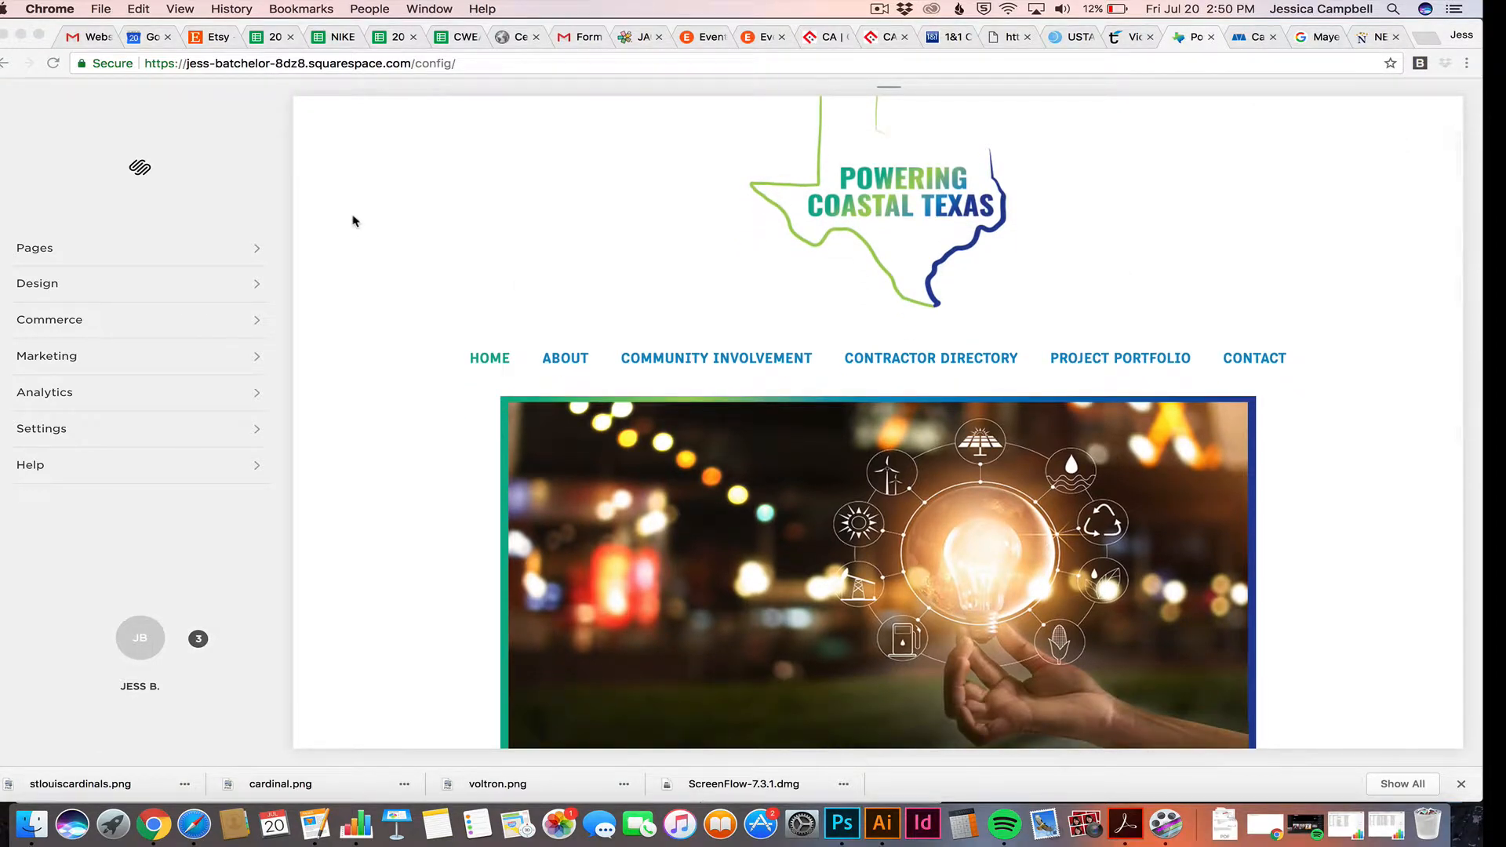
click(47, 250)
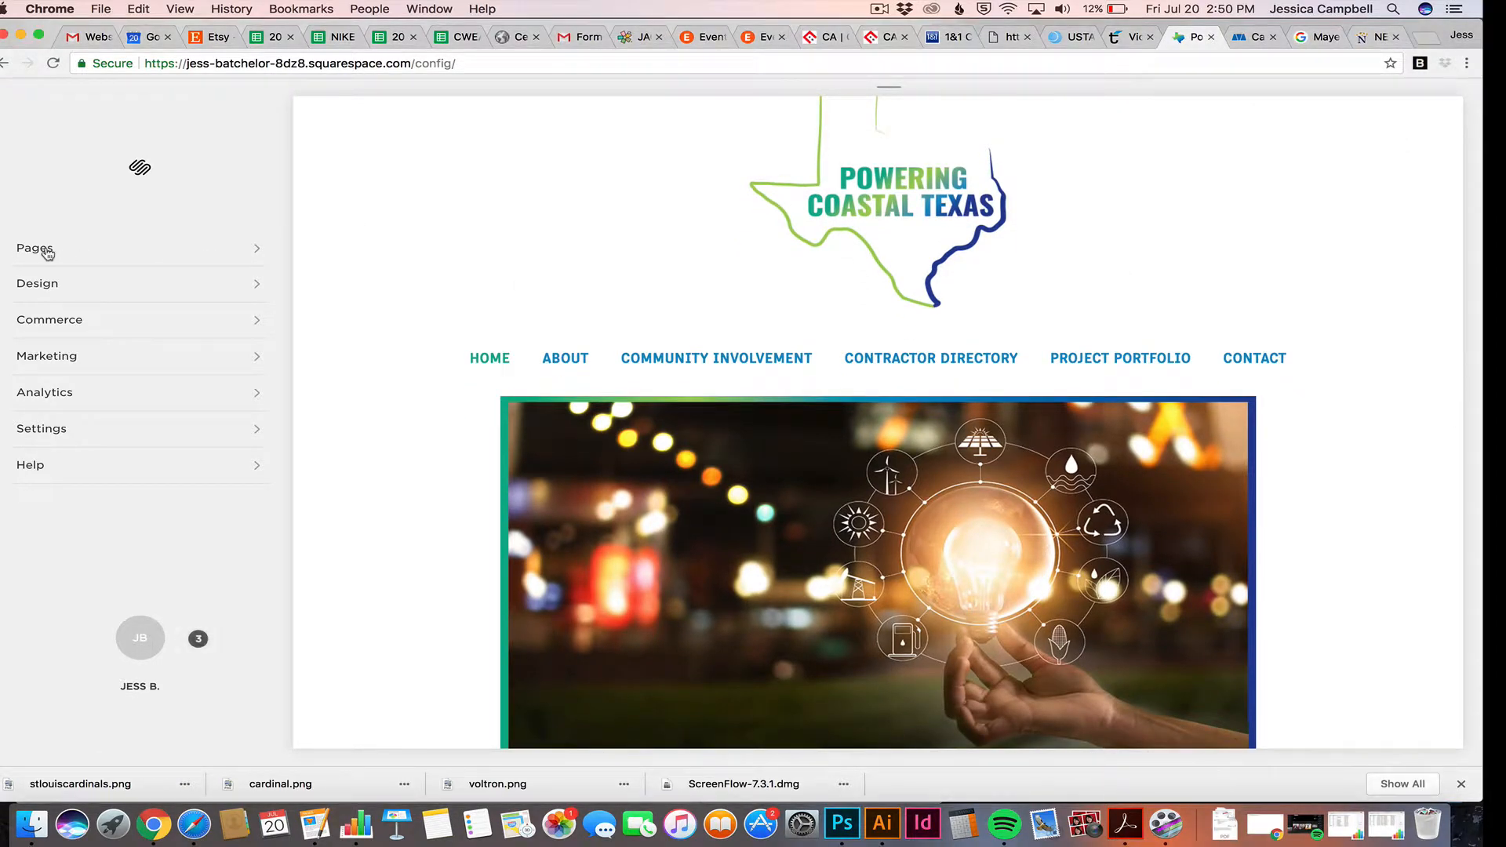
click(47, 249)
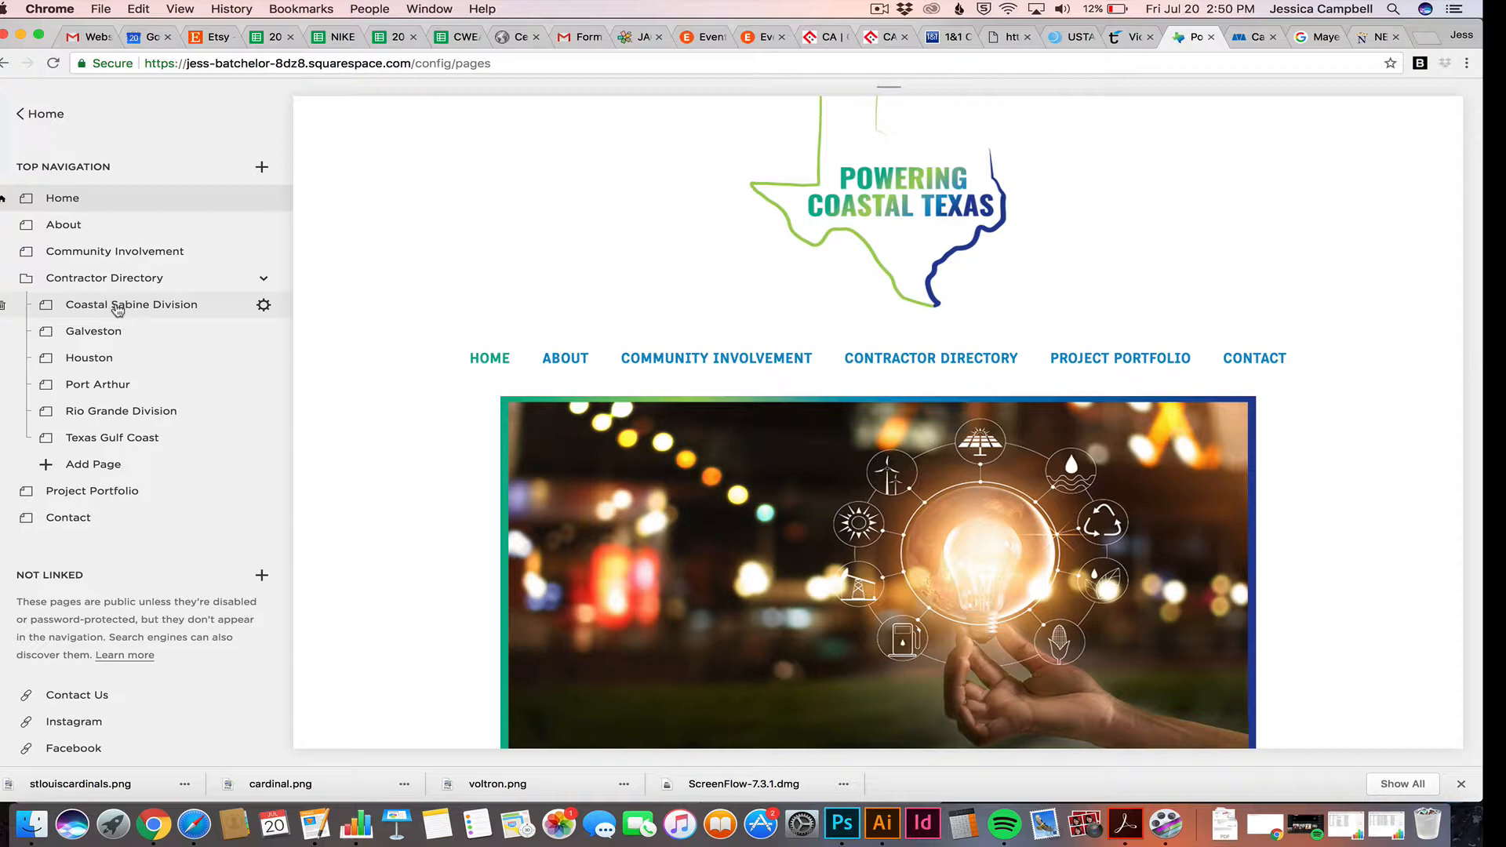
Open Contractor Directory > Coastal Sabine Division and scroll down to its contractor listings
click(264, 278)
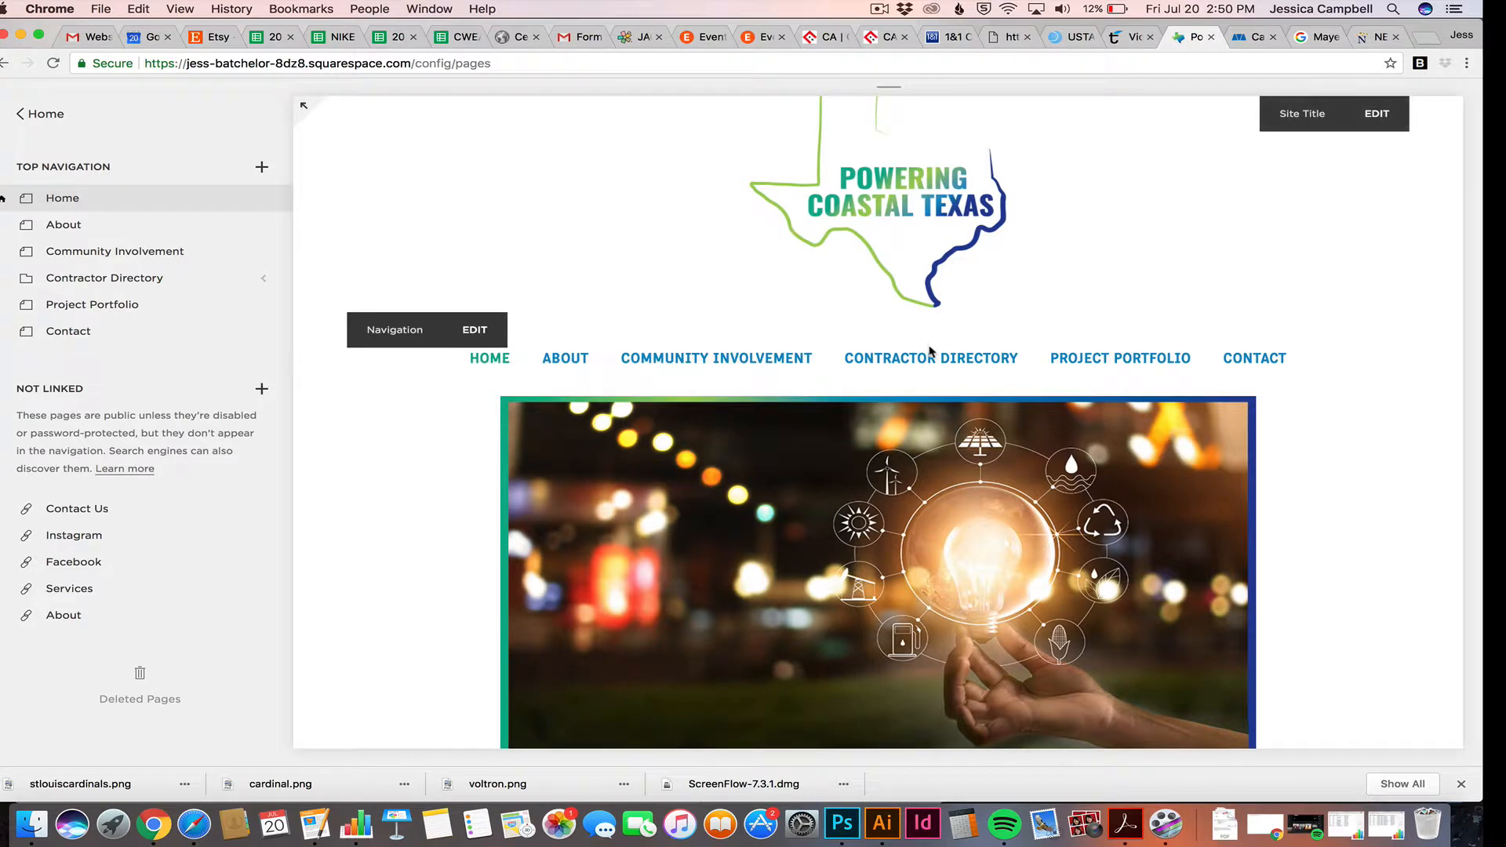
mouse_move(928, 373)
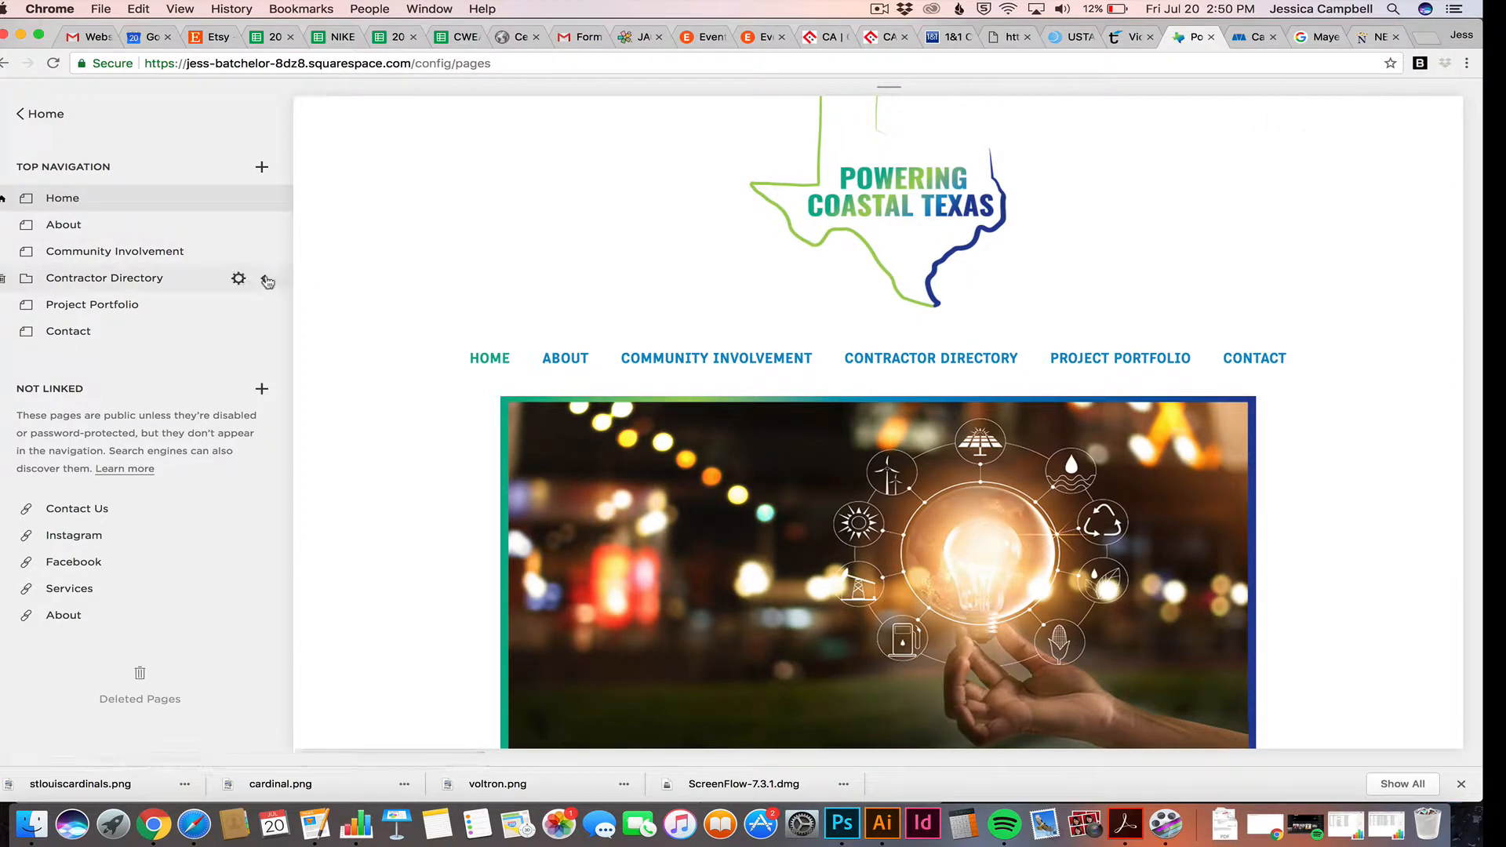
click(235, 279)
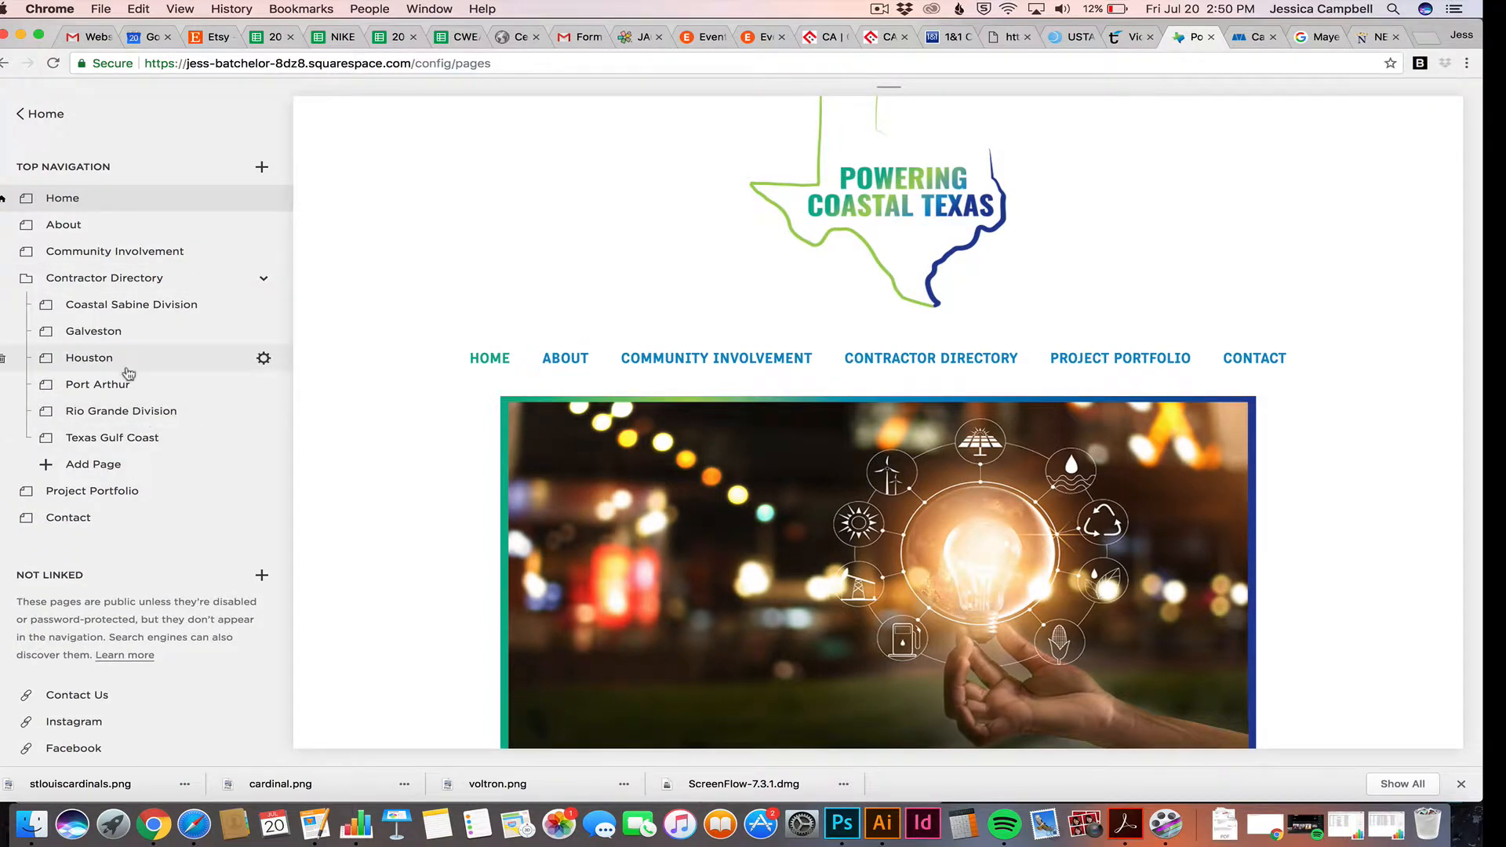
click(169, 312)
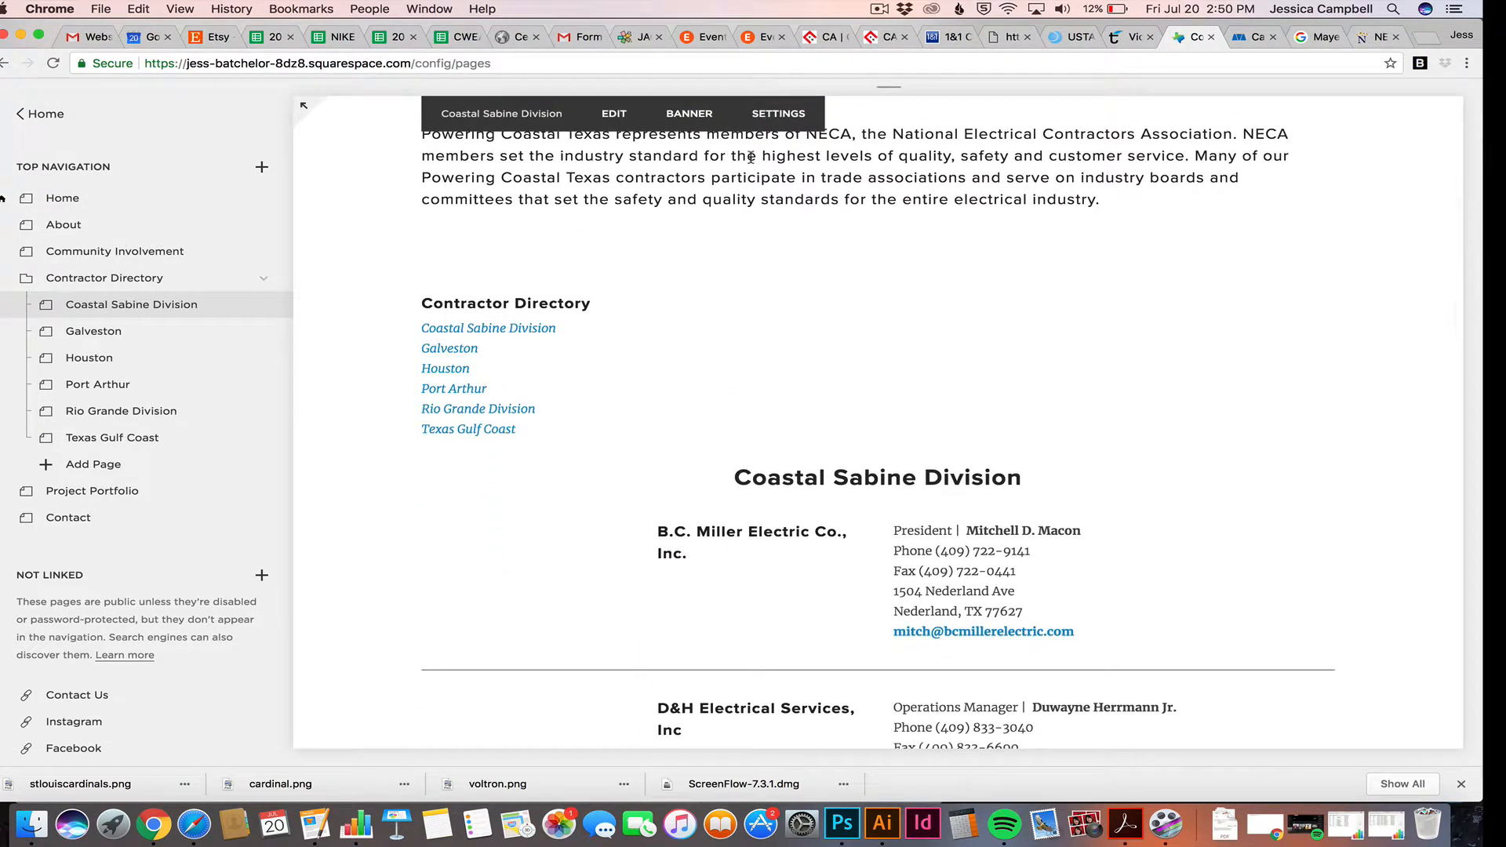
scroll(751, 157, down, 3)
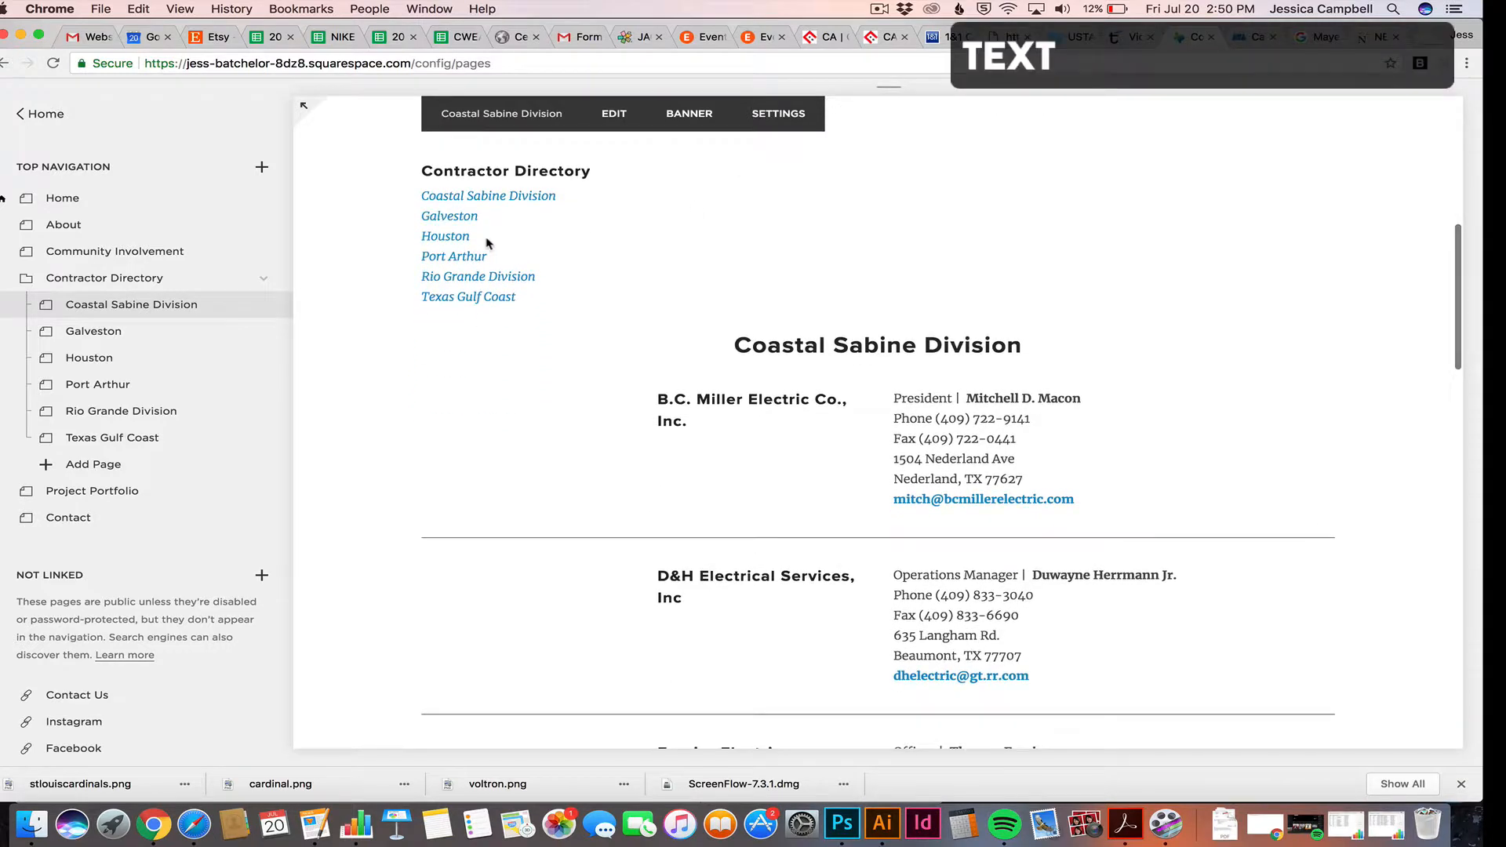
scroll(492, 243, down, 1)
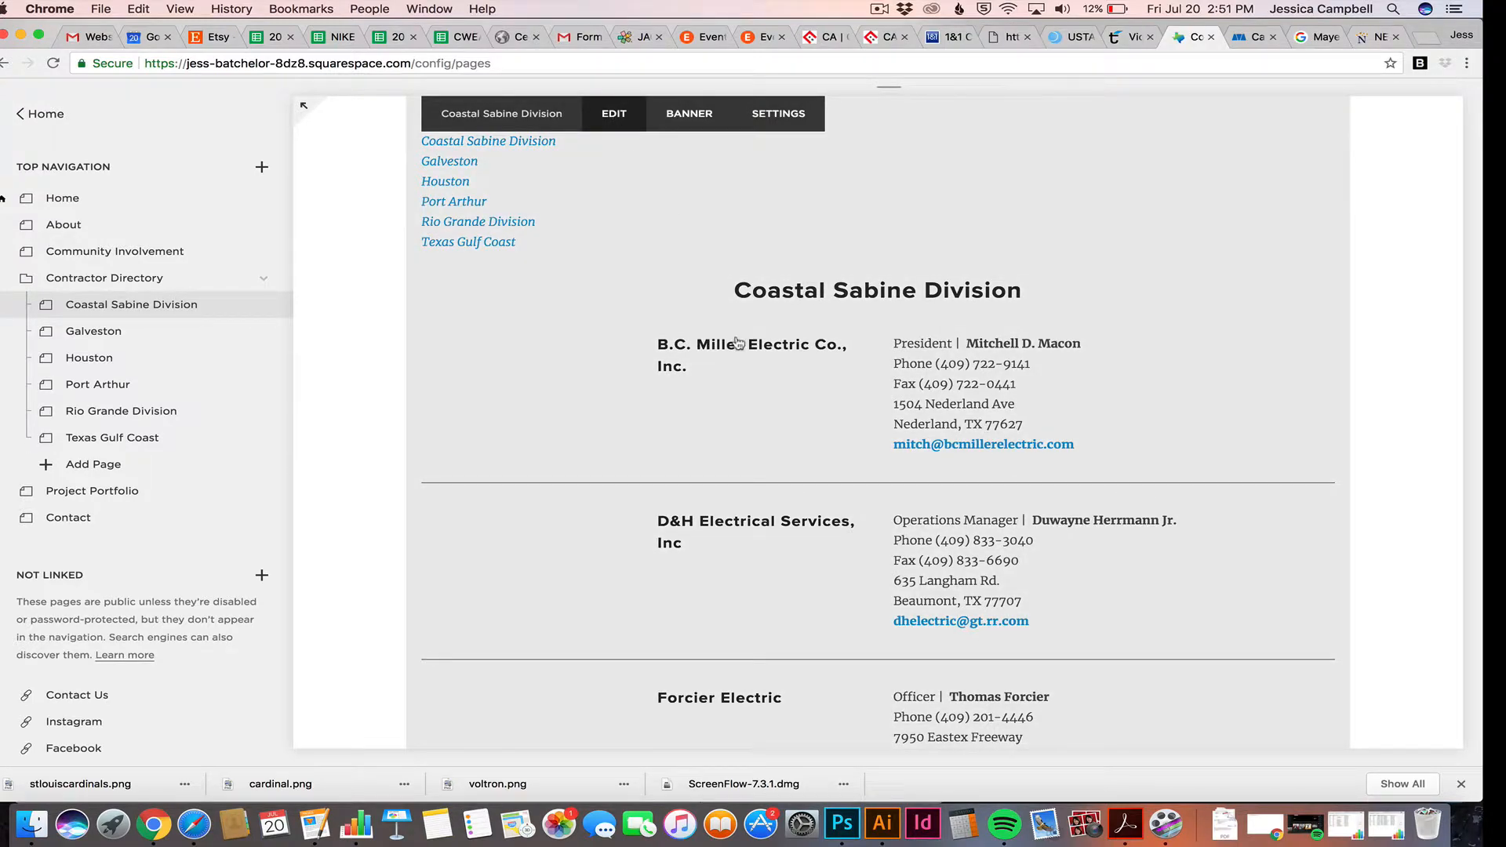
Enter the Coastal Sabine Division page editor and scroll to the Jefferson Electric and Newtron Beaumont listings
click(737, 343)
scroll(754, 376, down, 8)
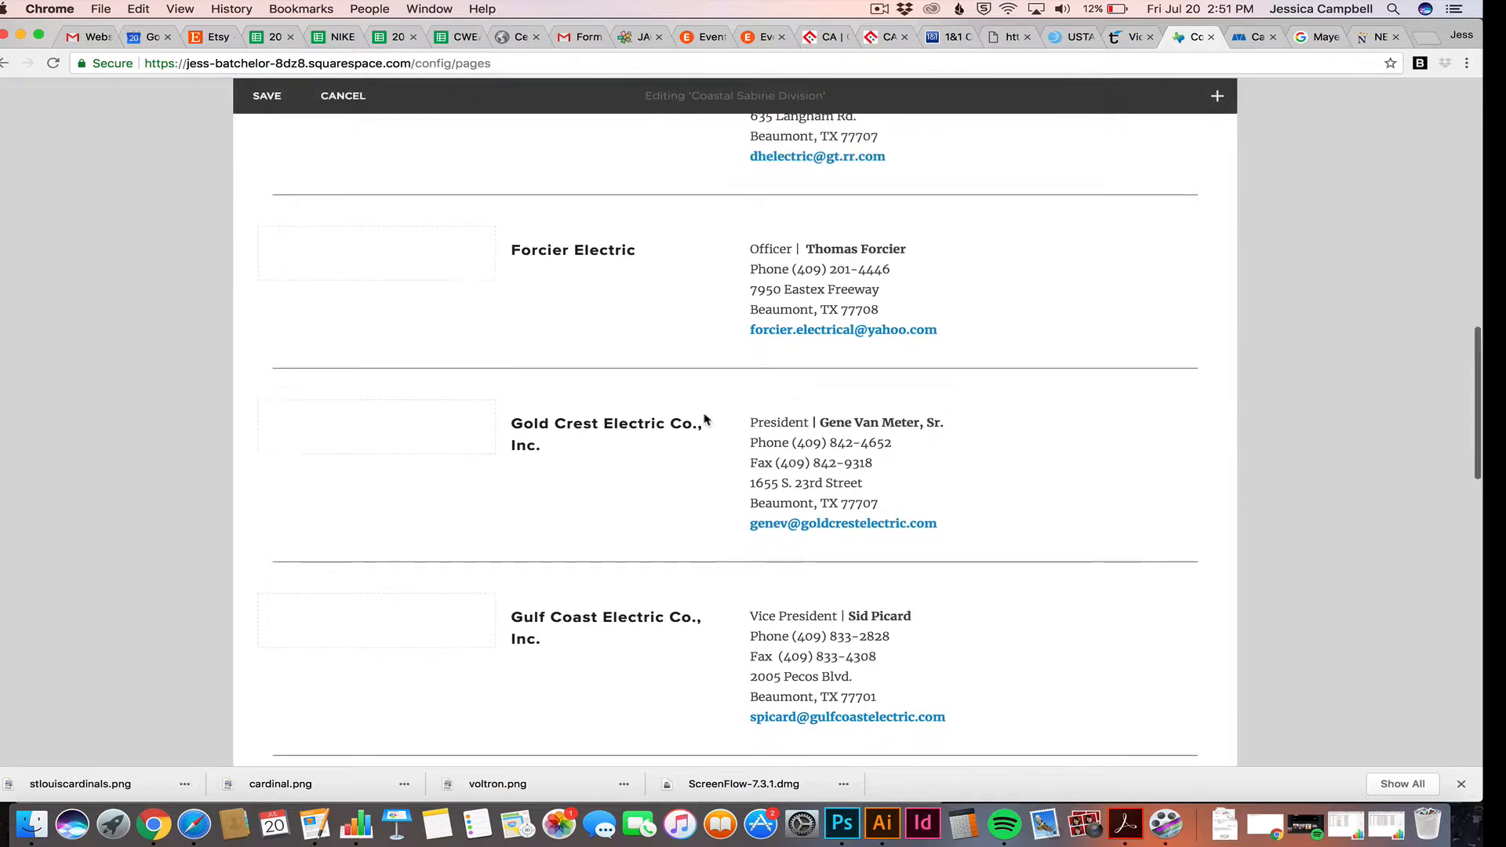
scroll(704, 415, up, 1)
scroll(721, 448, down, 3)
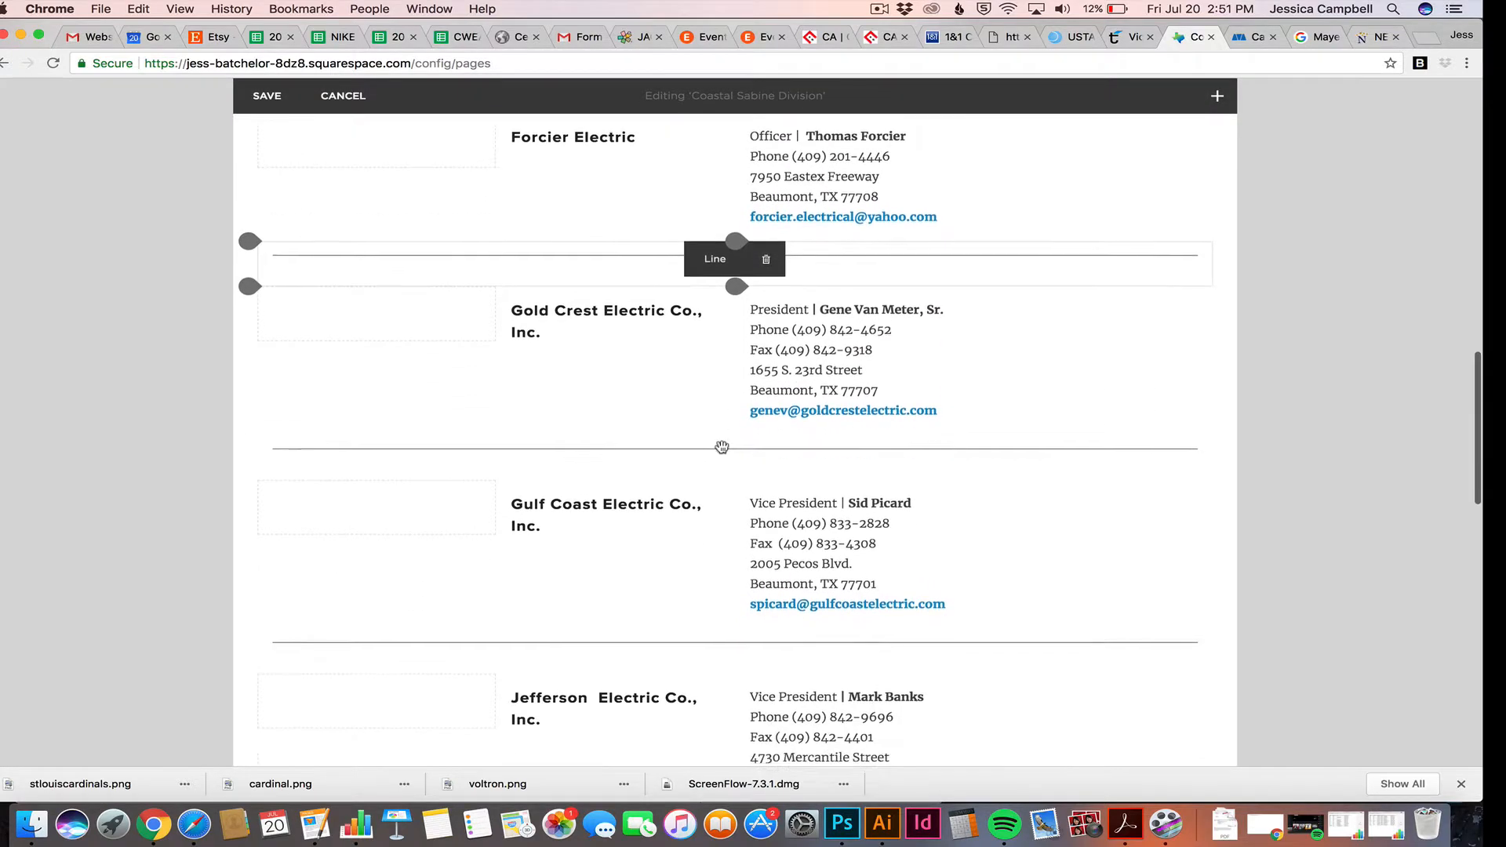
scroll(721, 447, up, 7)
scroll(721, 447, down, 3)
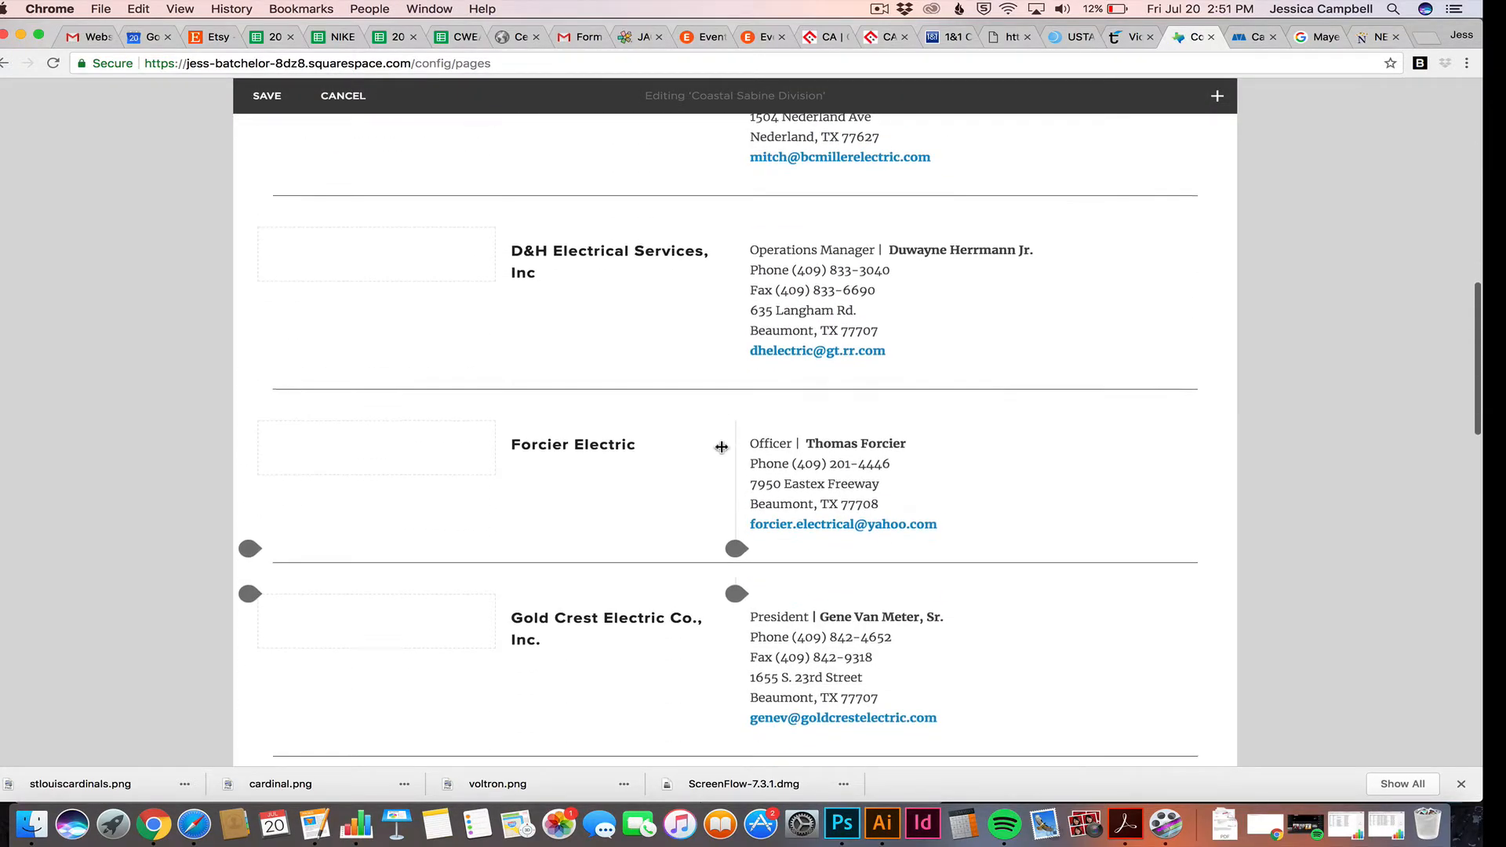
scroll(721, 447, down, 9)
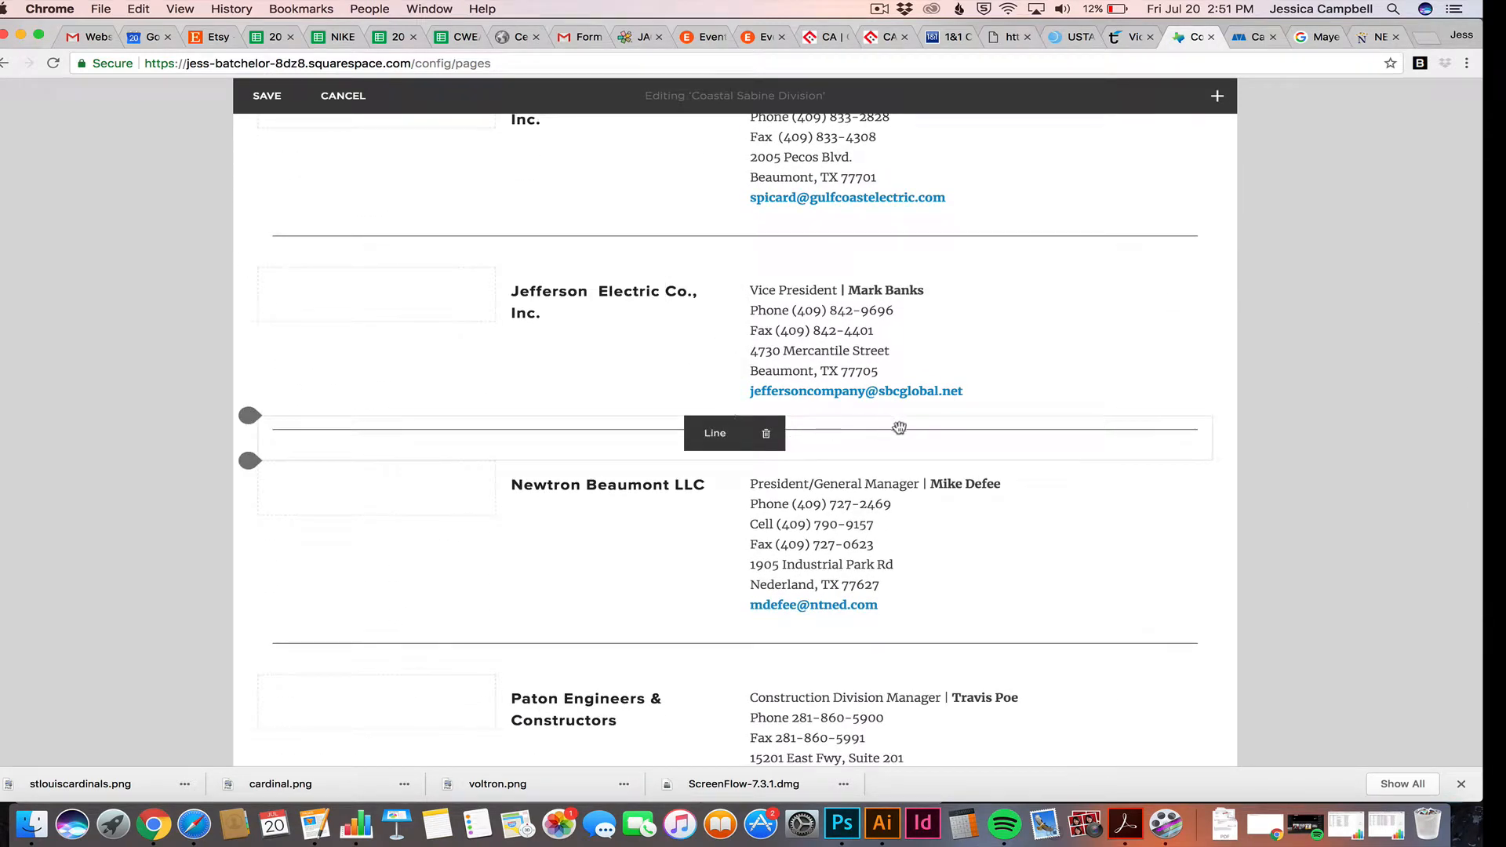
Add a text block below Jefferson Electric and paste 'Mayer Electric Supply' copied from Pages
click(1217, 97)
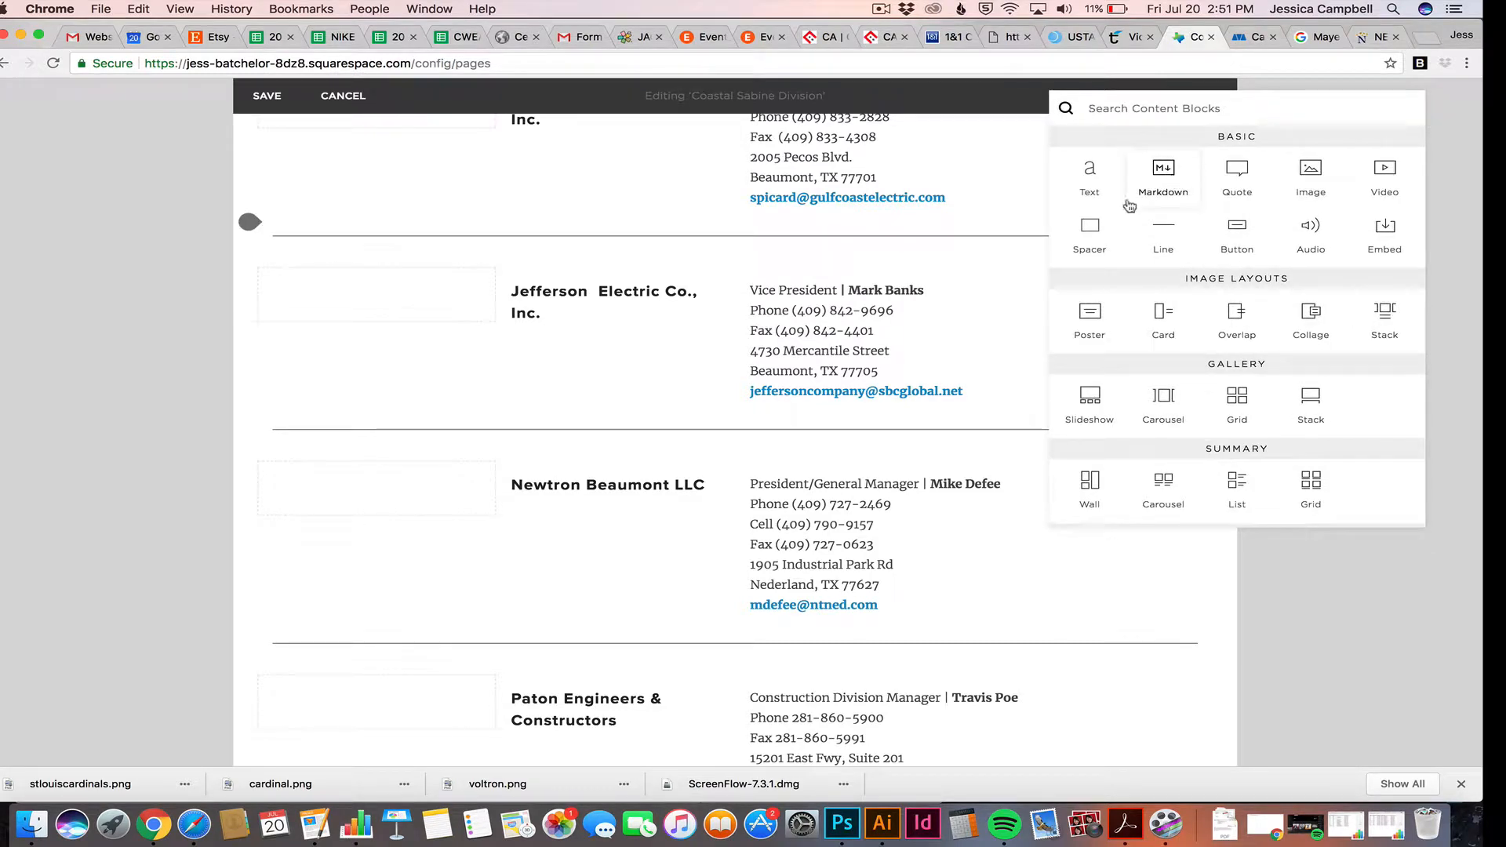
drag(1098, 179, 648, 444)
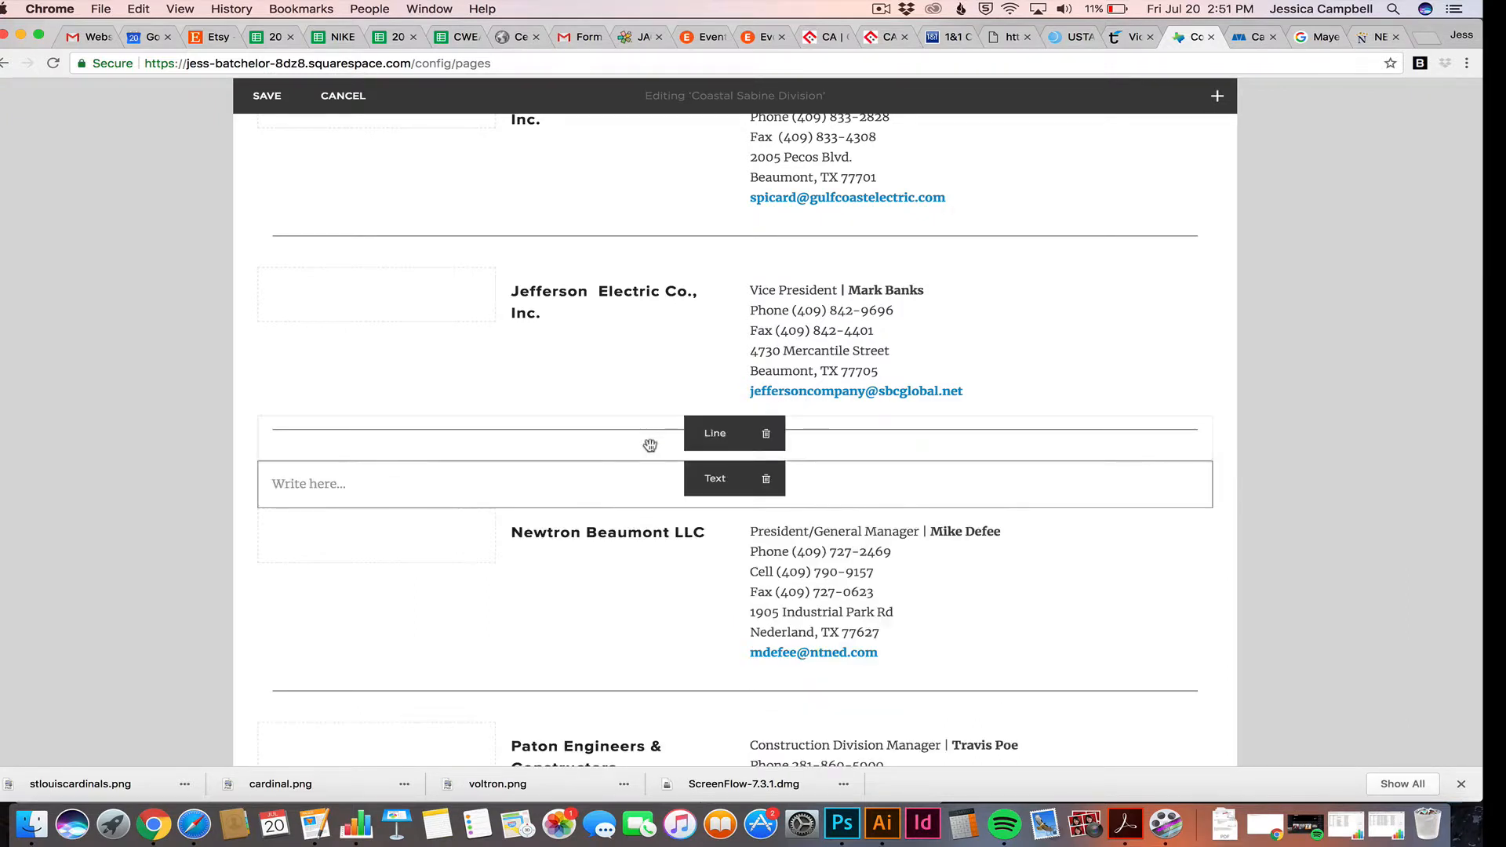
click(315, 824)
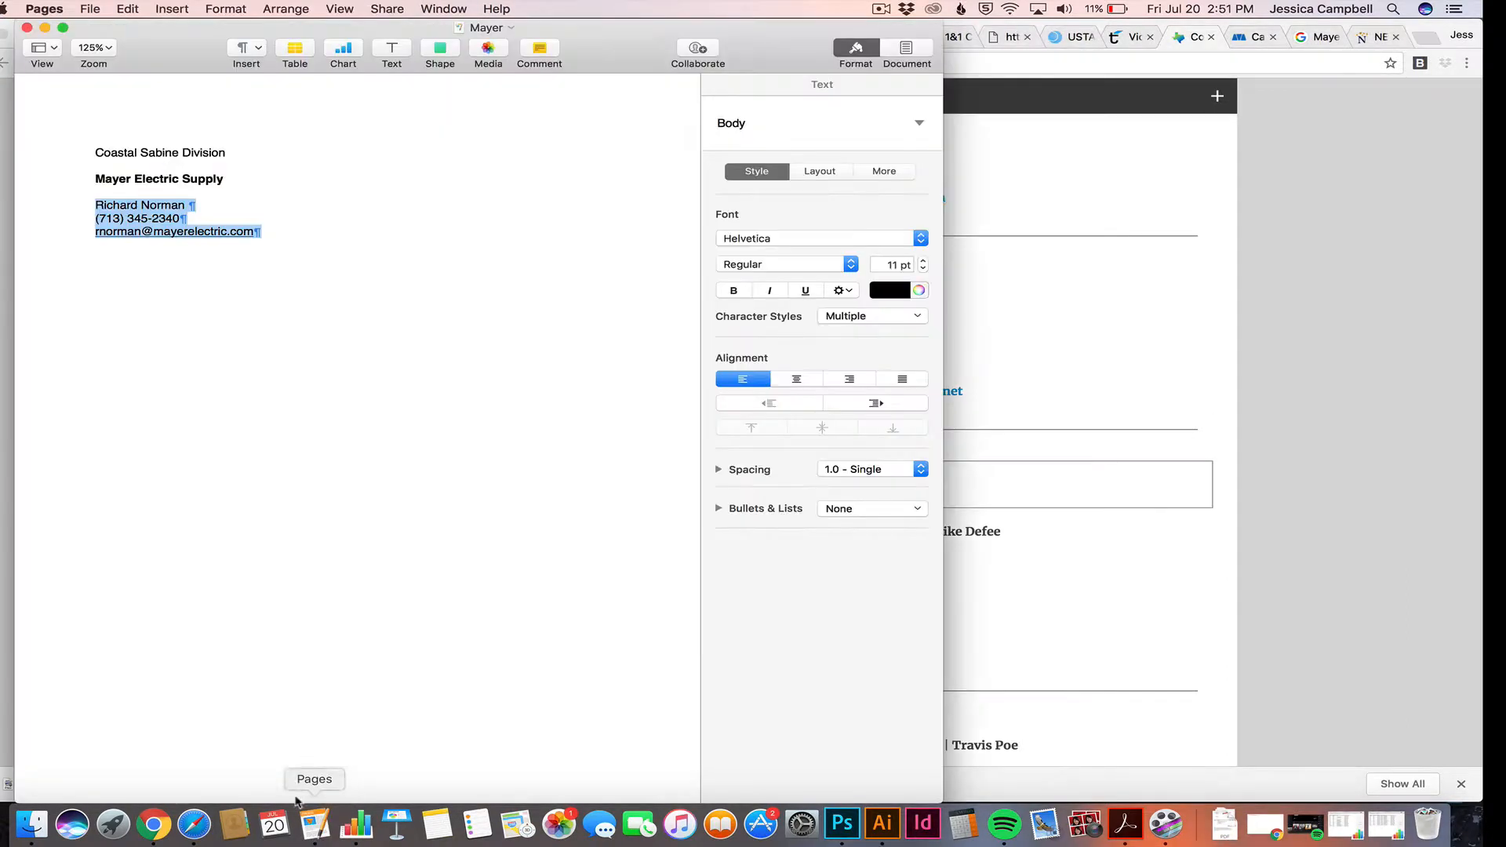
click(213, 179)
drag(212, 179, 76, 180)
key(super+c)
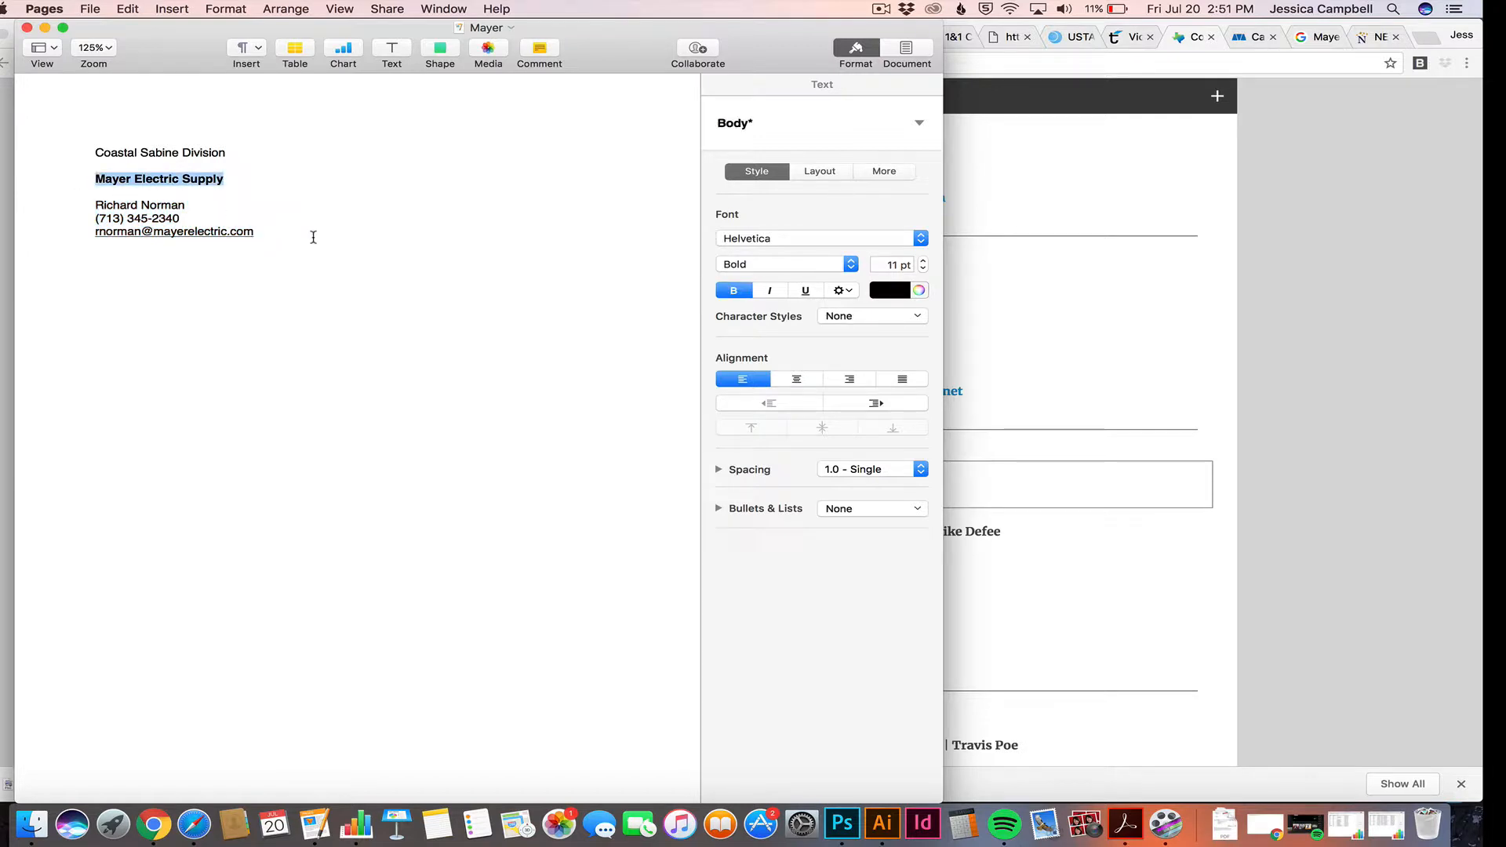
click(1034, 485)
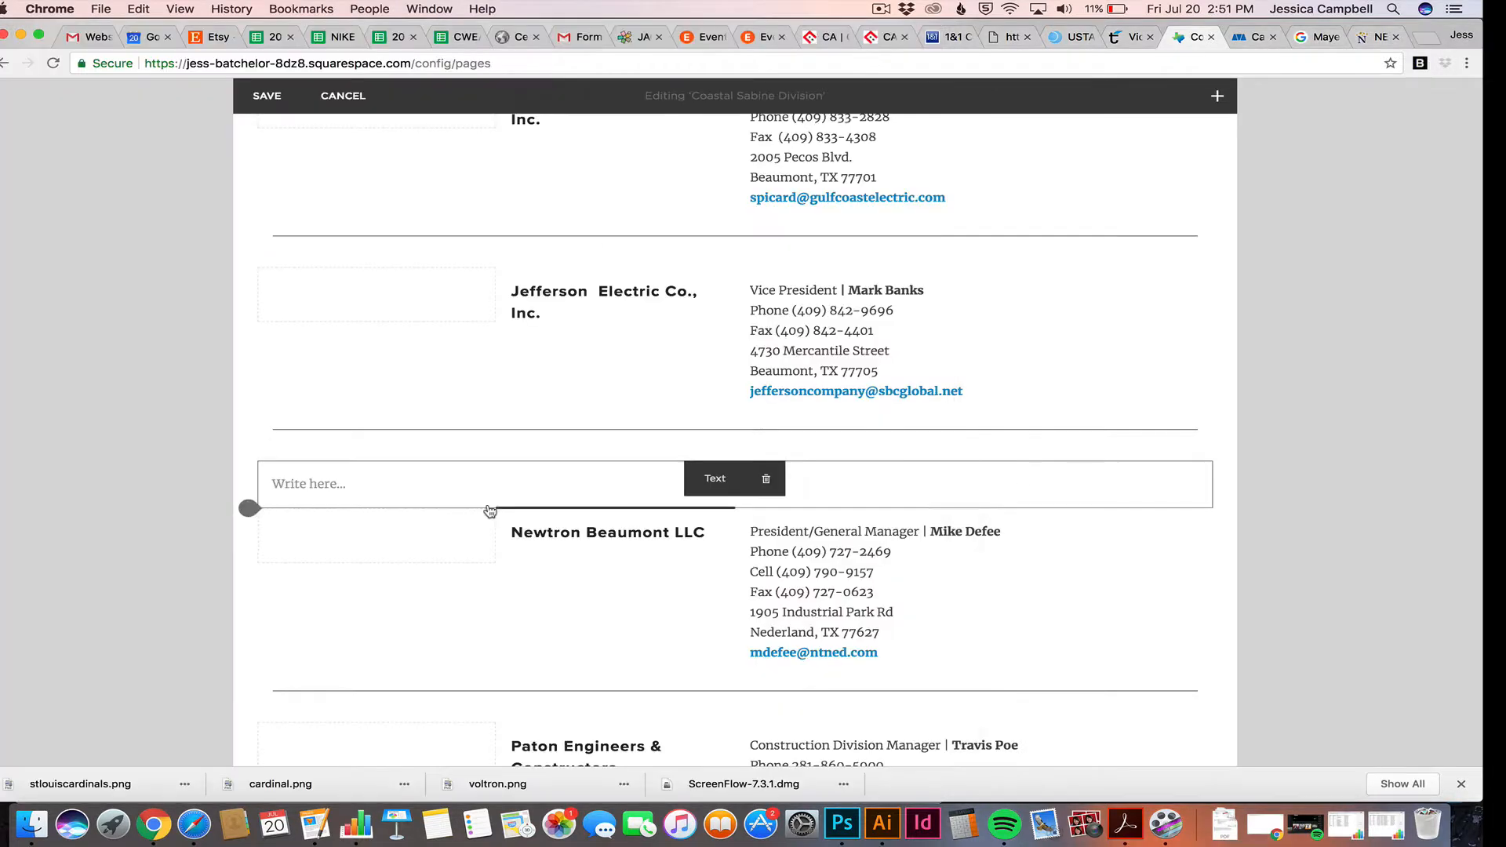
click(398, 485)
key(super+v)
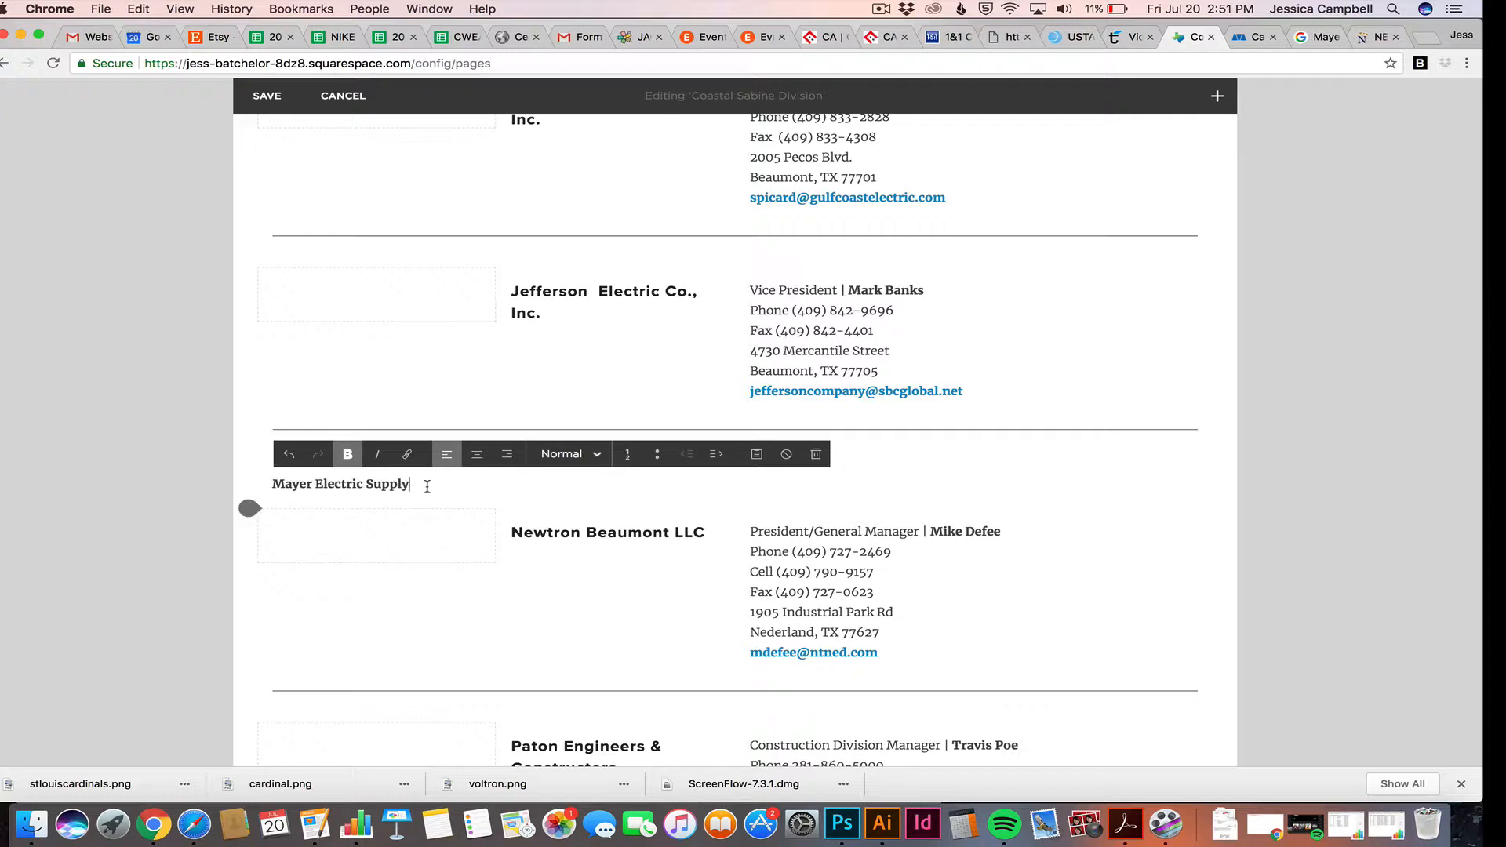
Format the Mayer Electric Supply title as Heading 3
drag(427, 486, 259, 493)
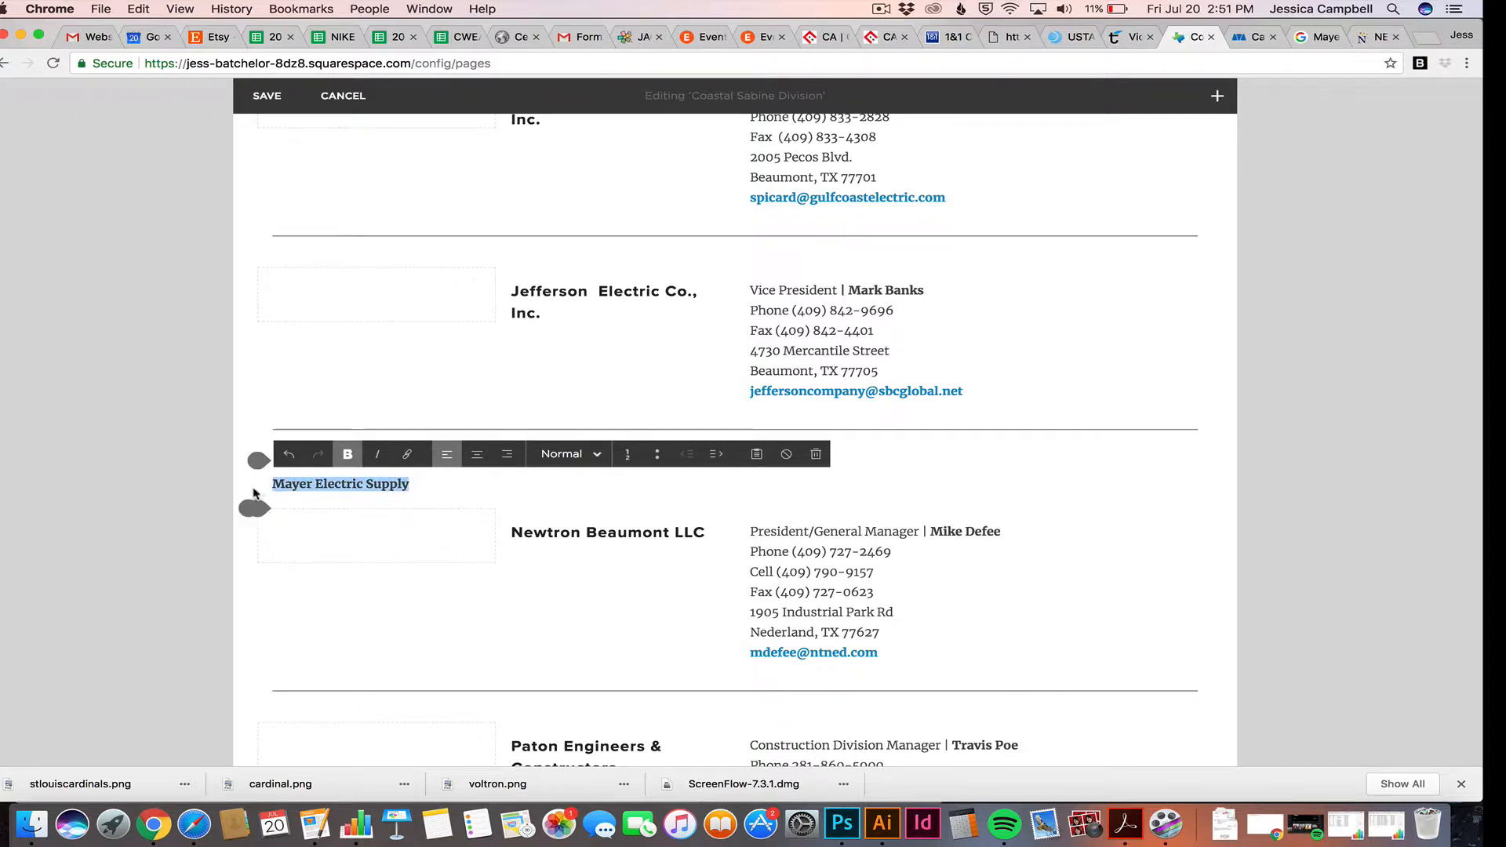
click(566, 454)
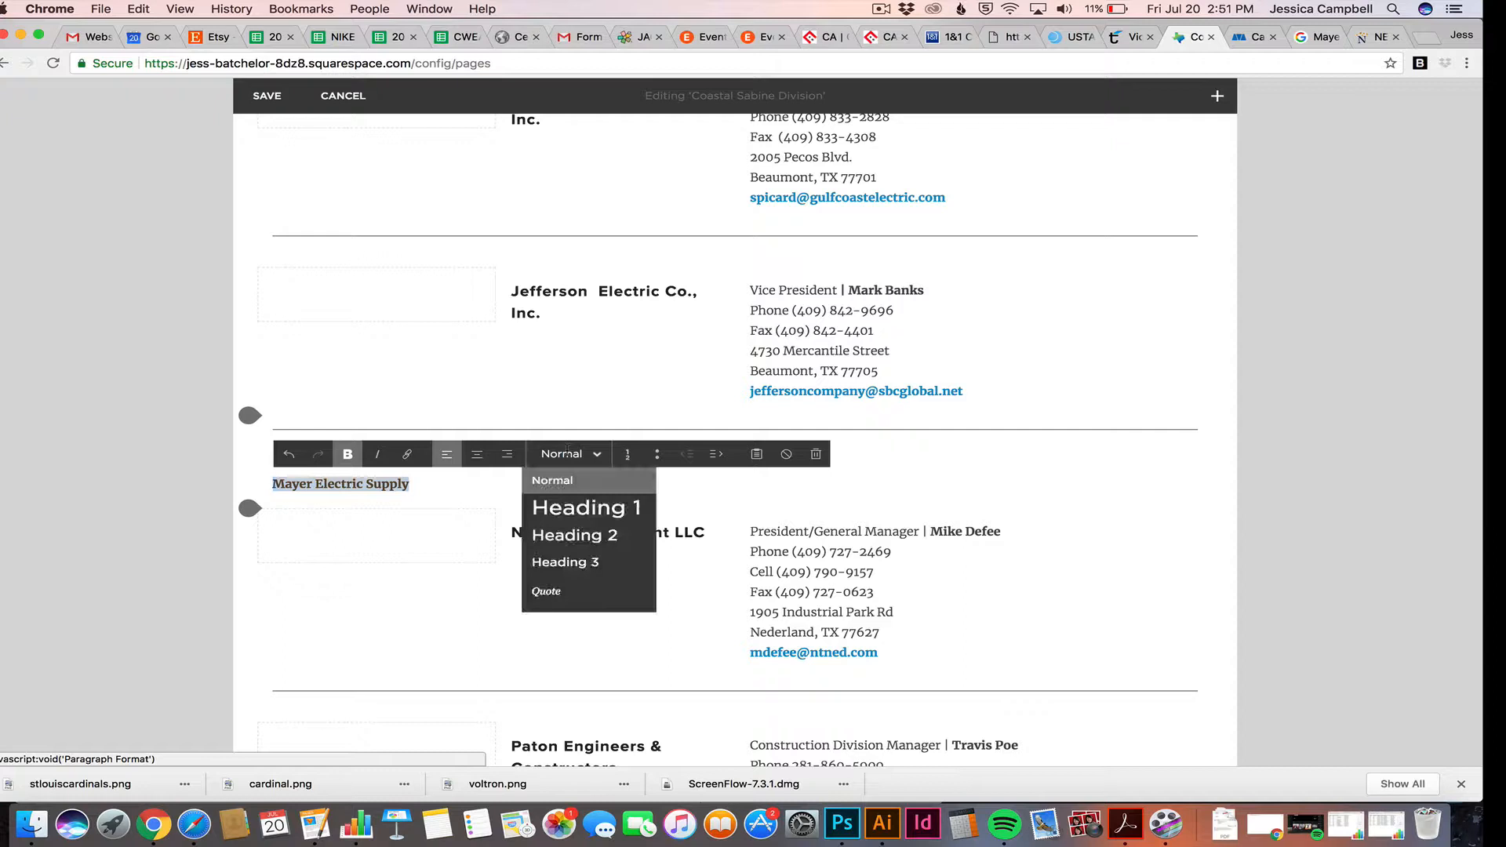
click(565, 507)
click(566, 454)
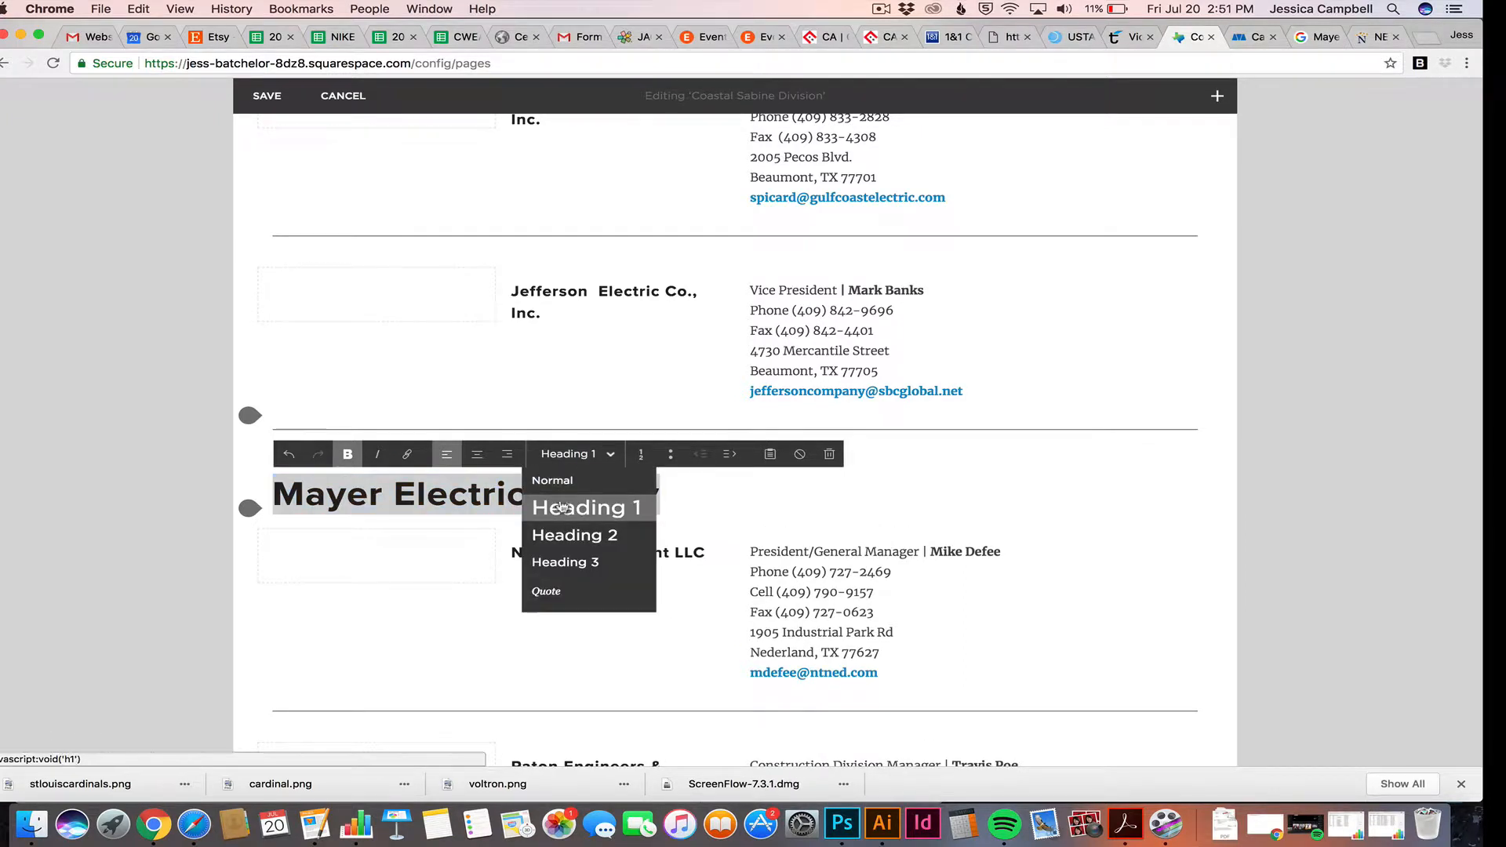
click(567, 535)
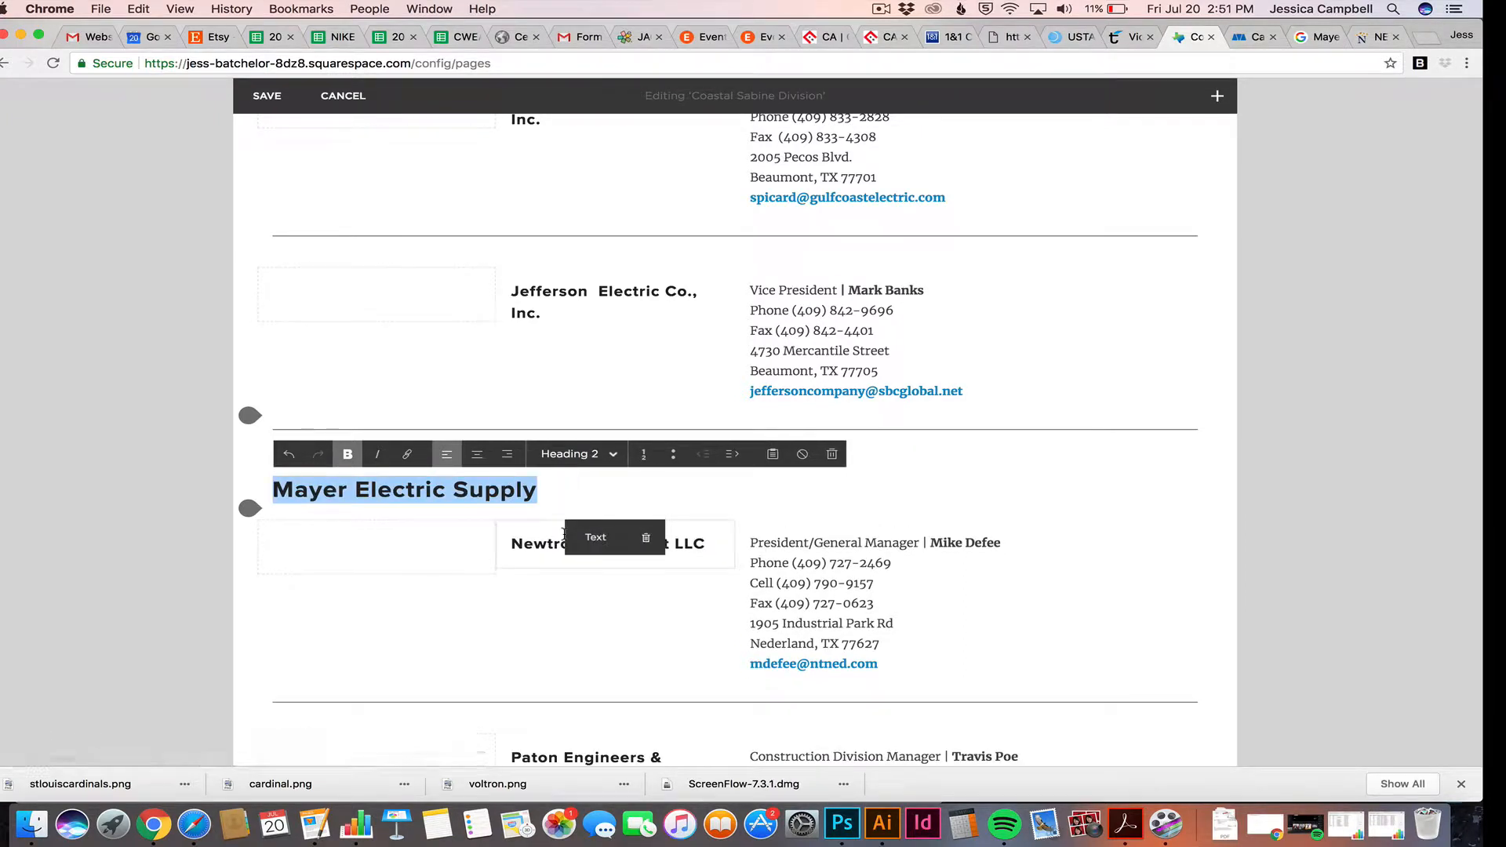
click(570, 451)
click(565, 561)
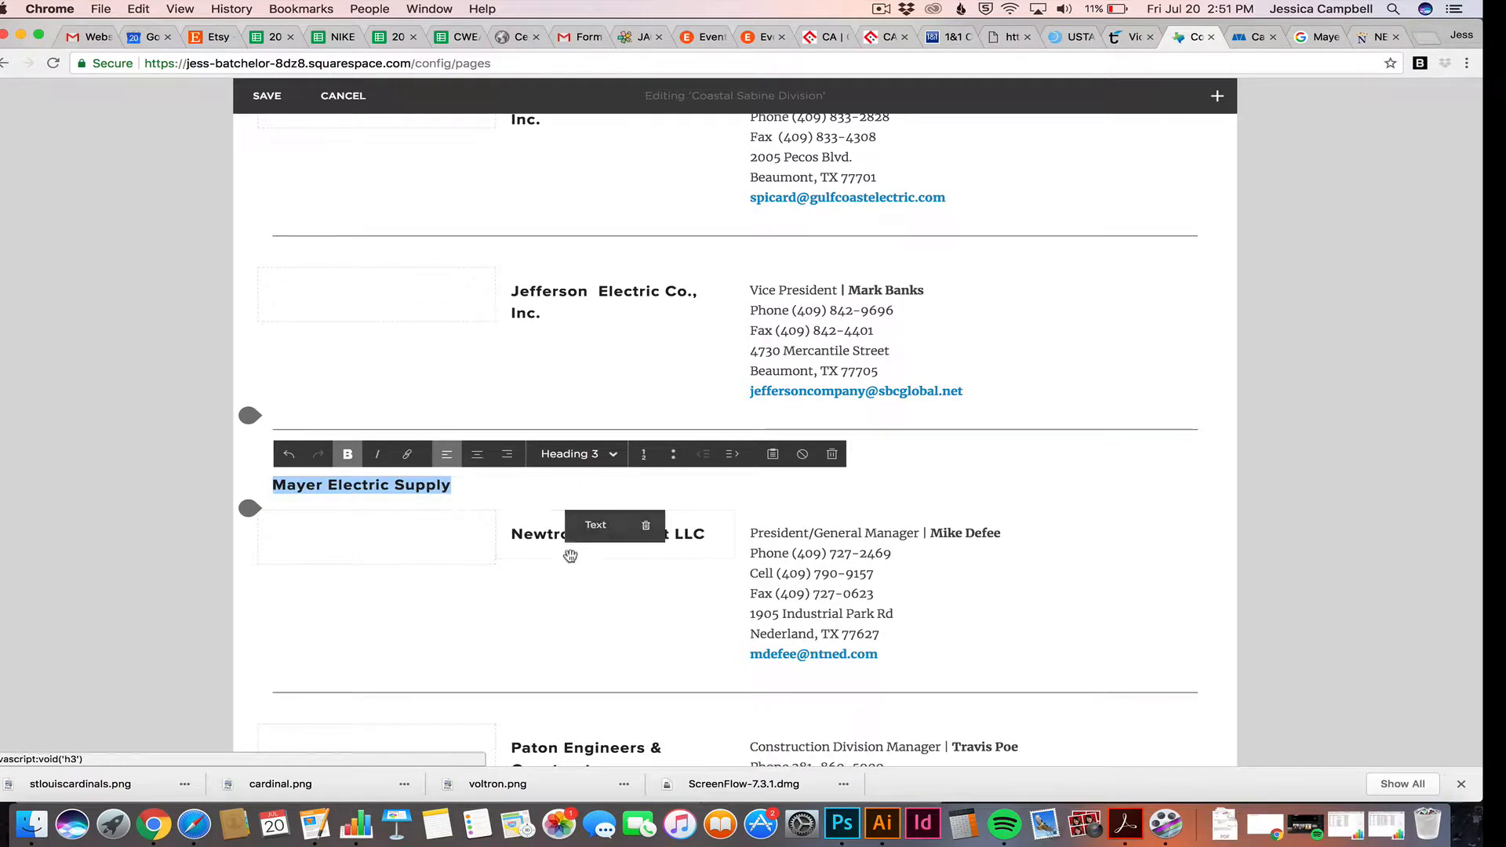
click(462, 488)
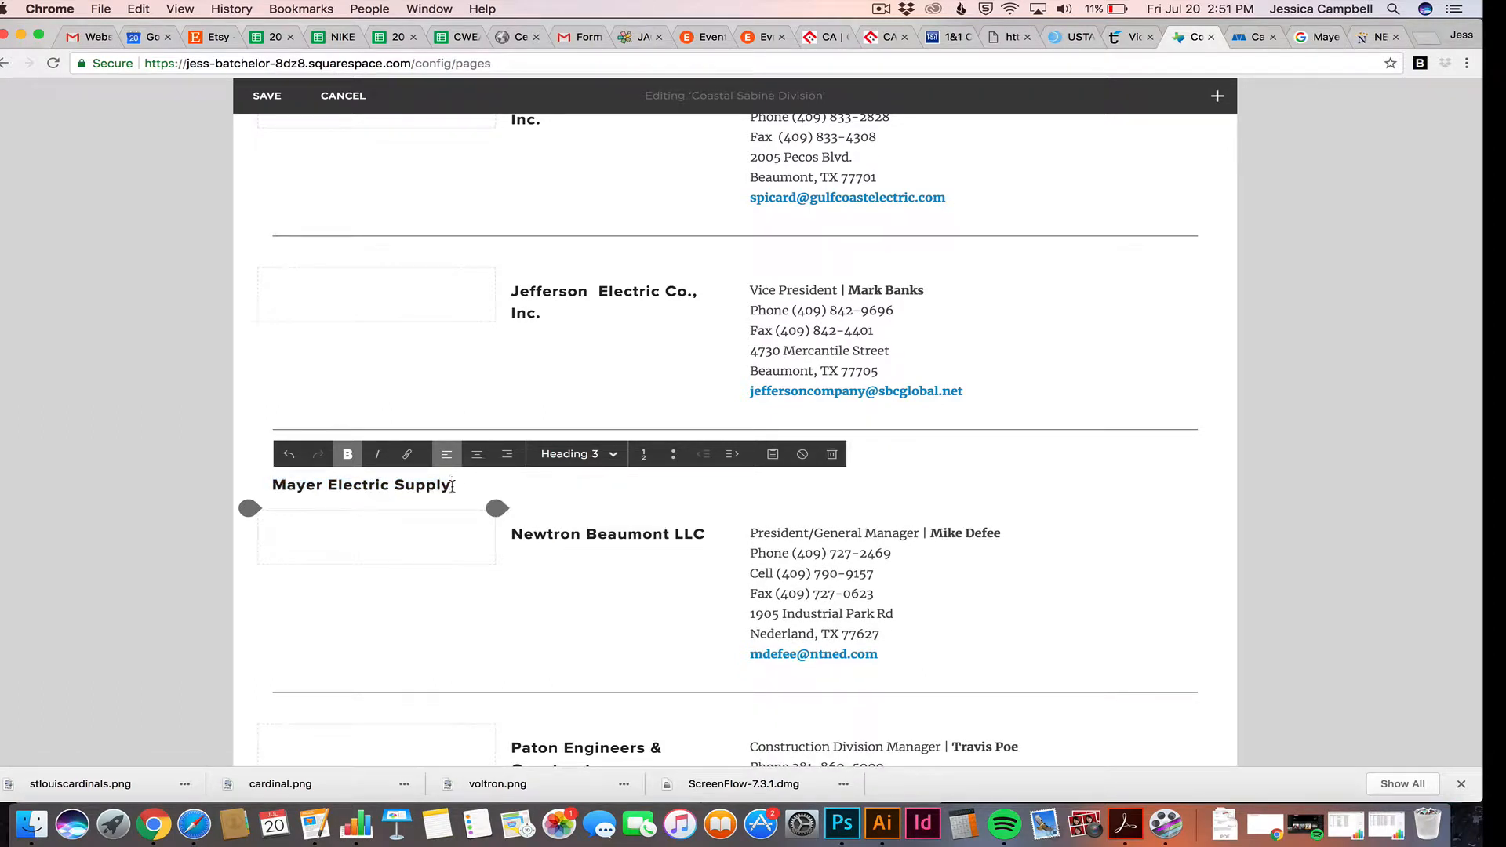
click(1219, 97)
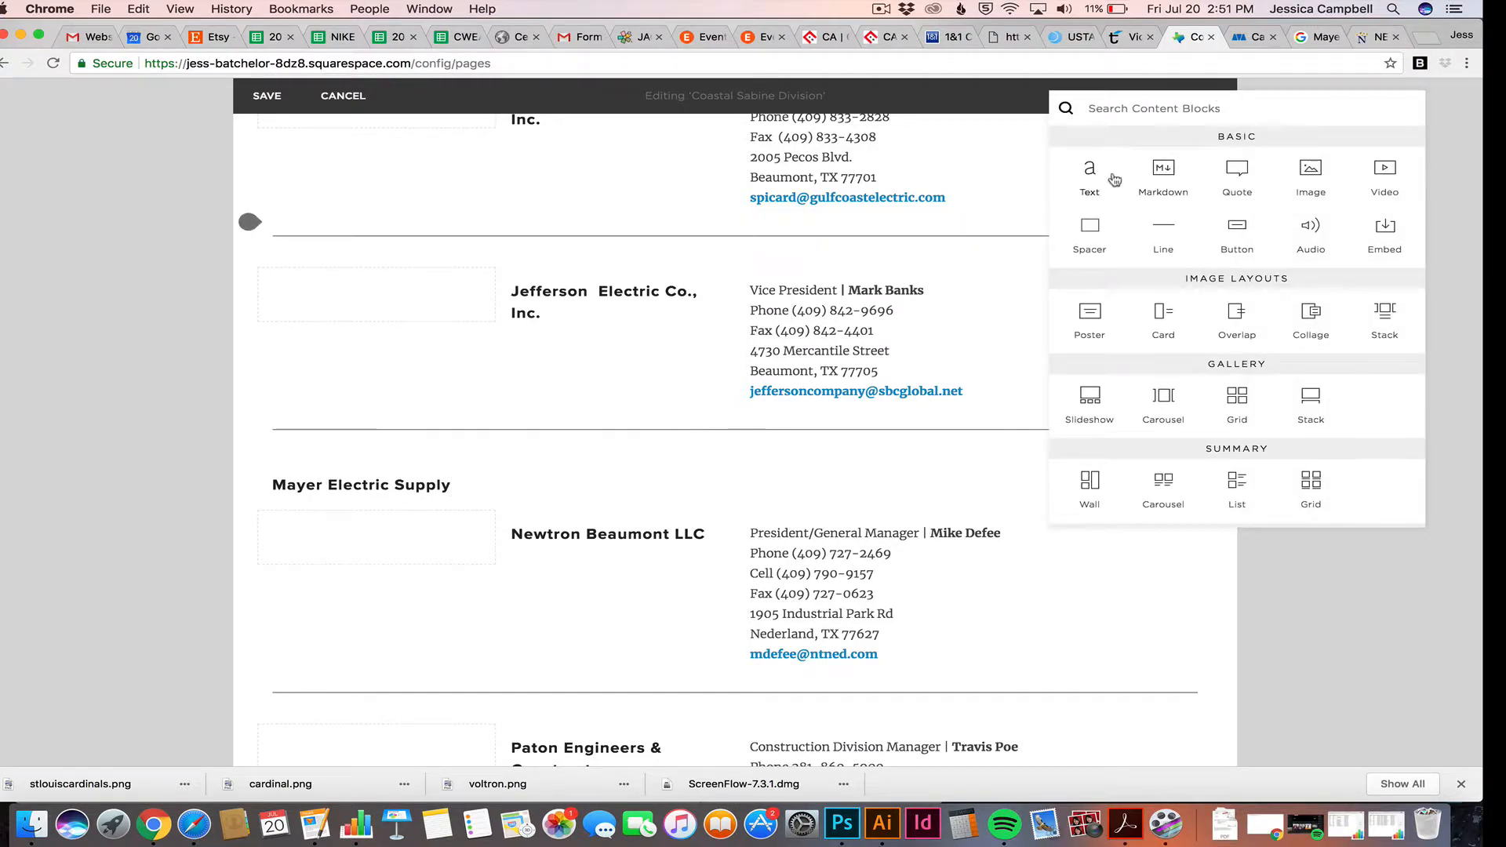
Add a text block under the heading and paste the contact's name, phone and e-mail from Pages
drag(1090, 172, 482, 522)
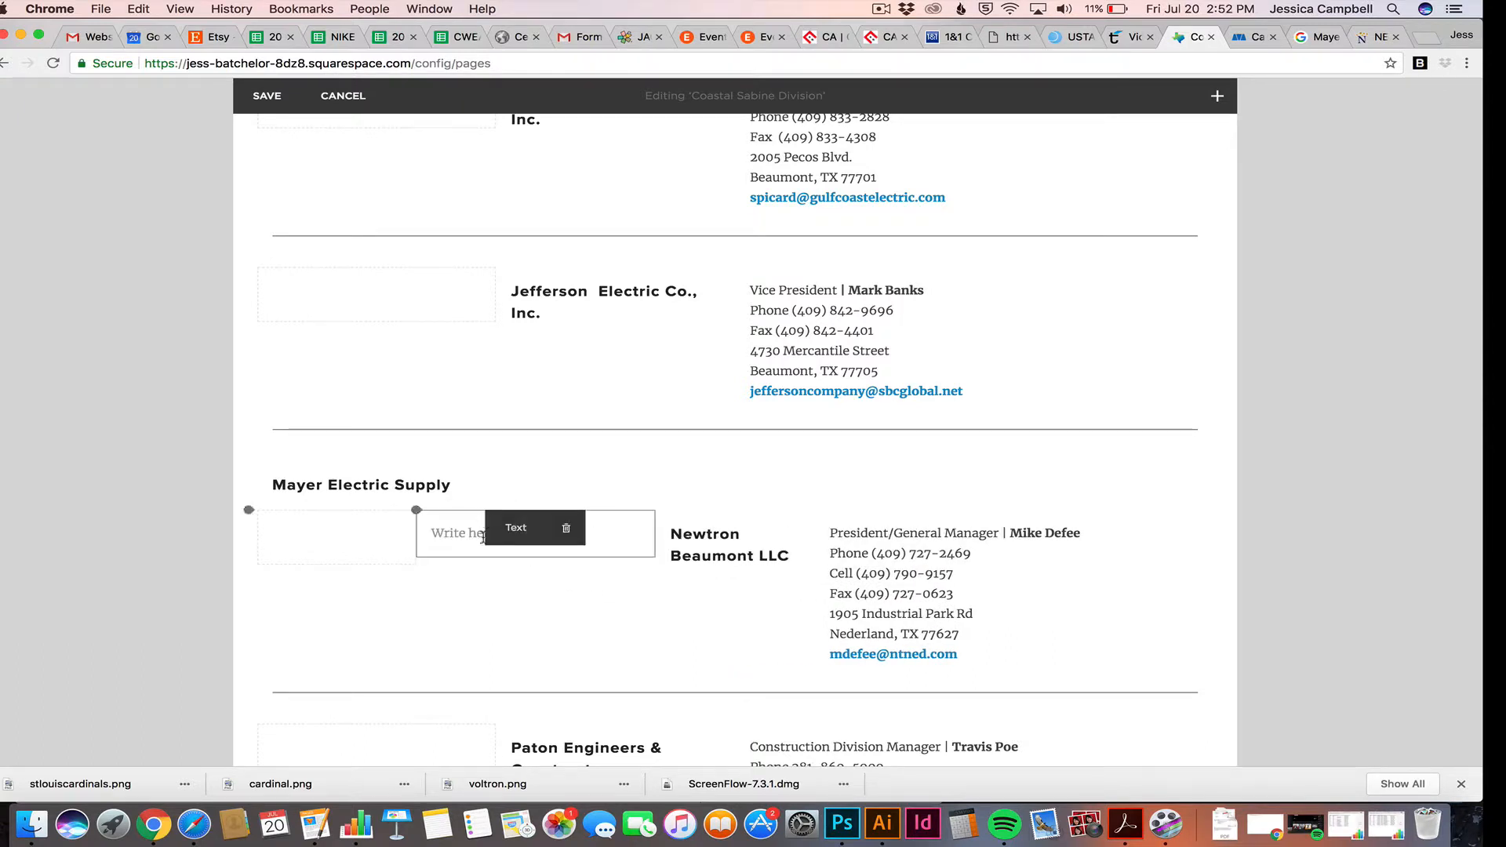
click(455, 536)
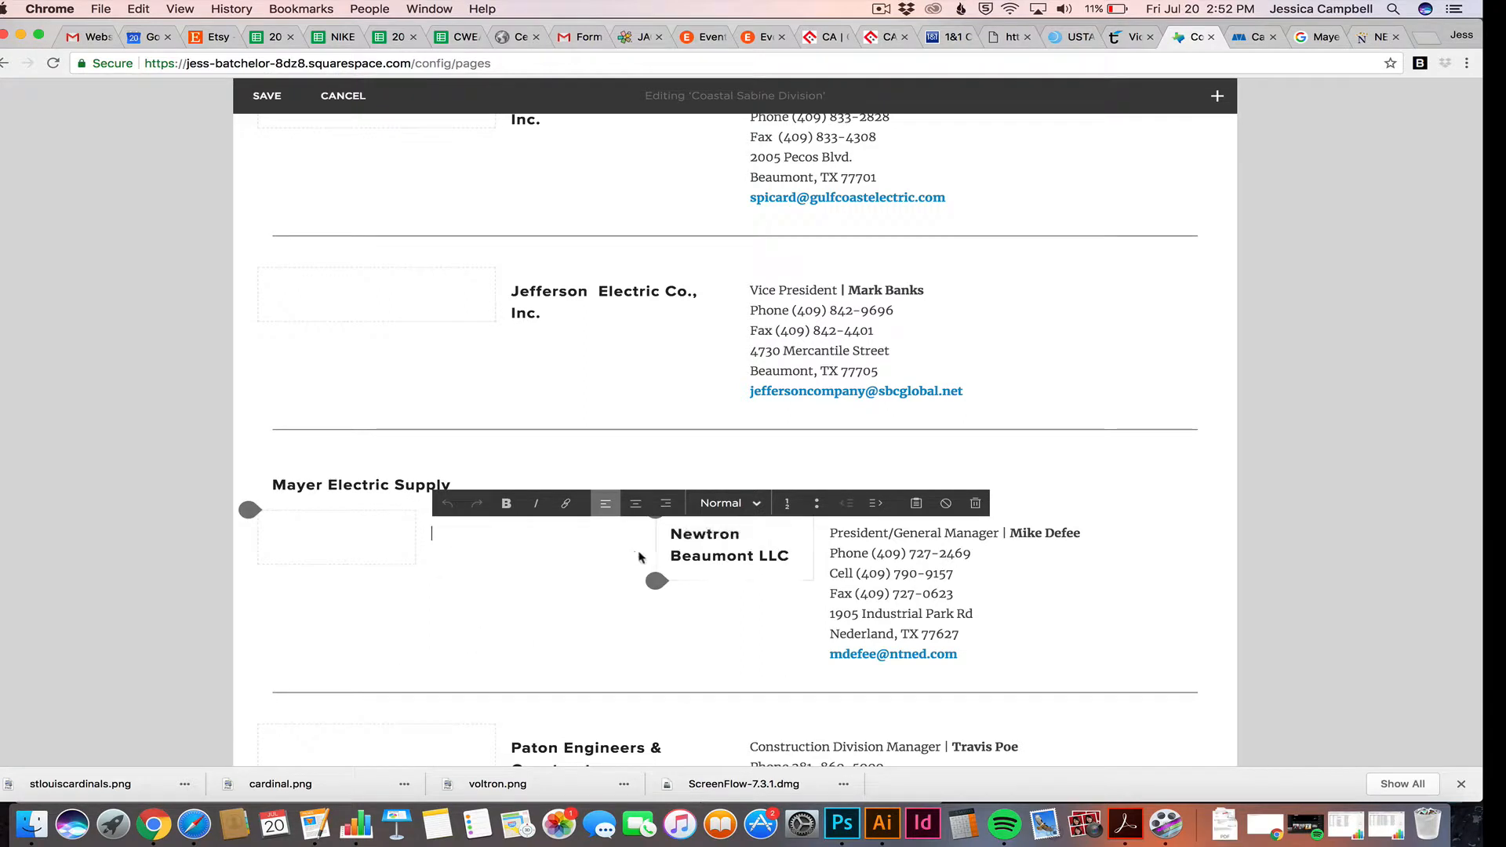
click(317, 826)
drag(80, 232, 73, 210)
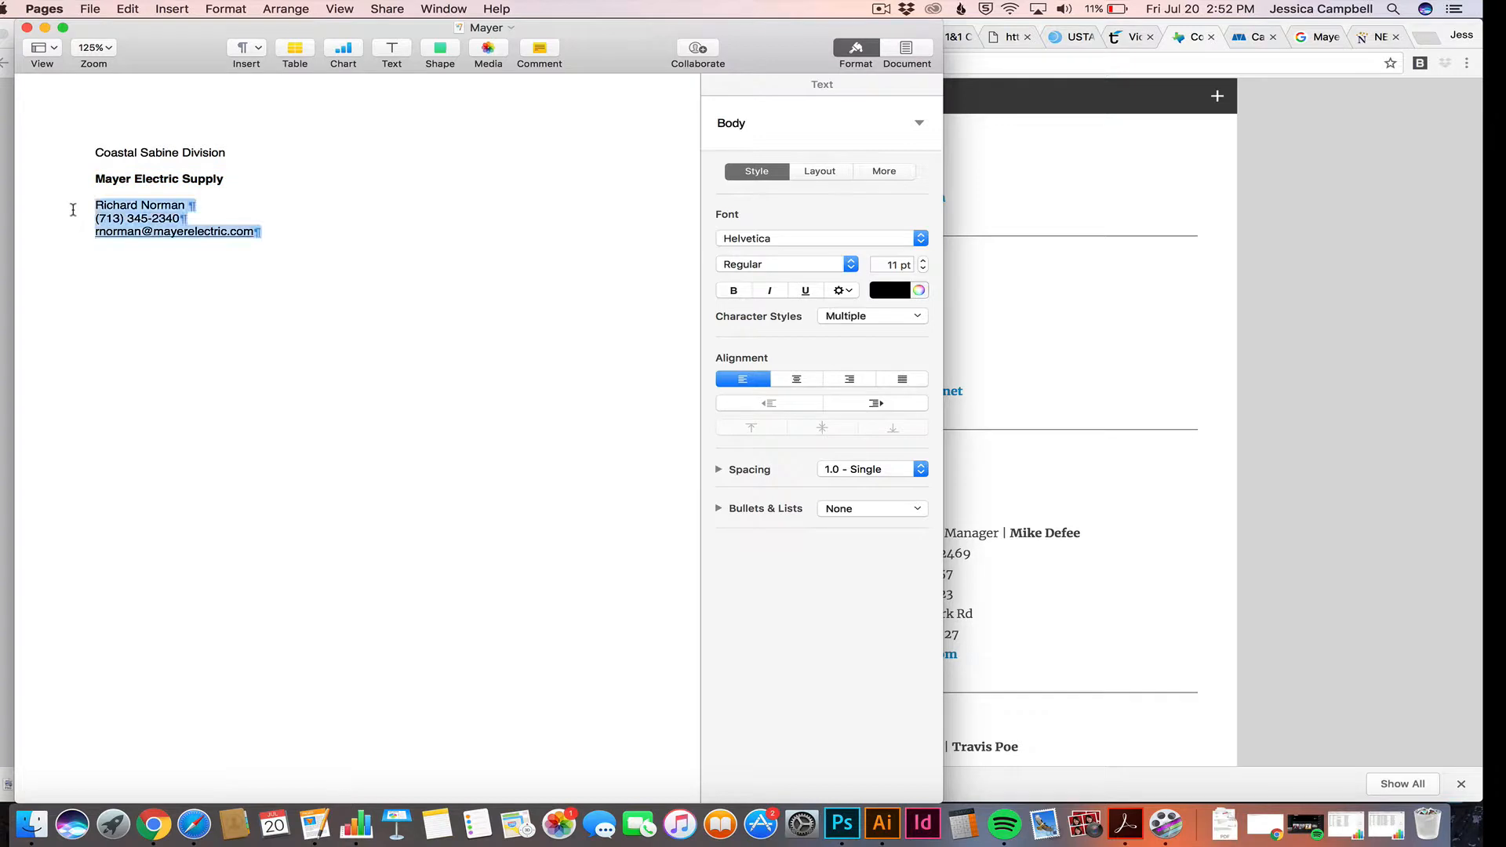
key(super+c)
click(1069, 287)
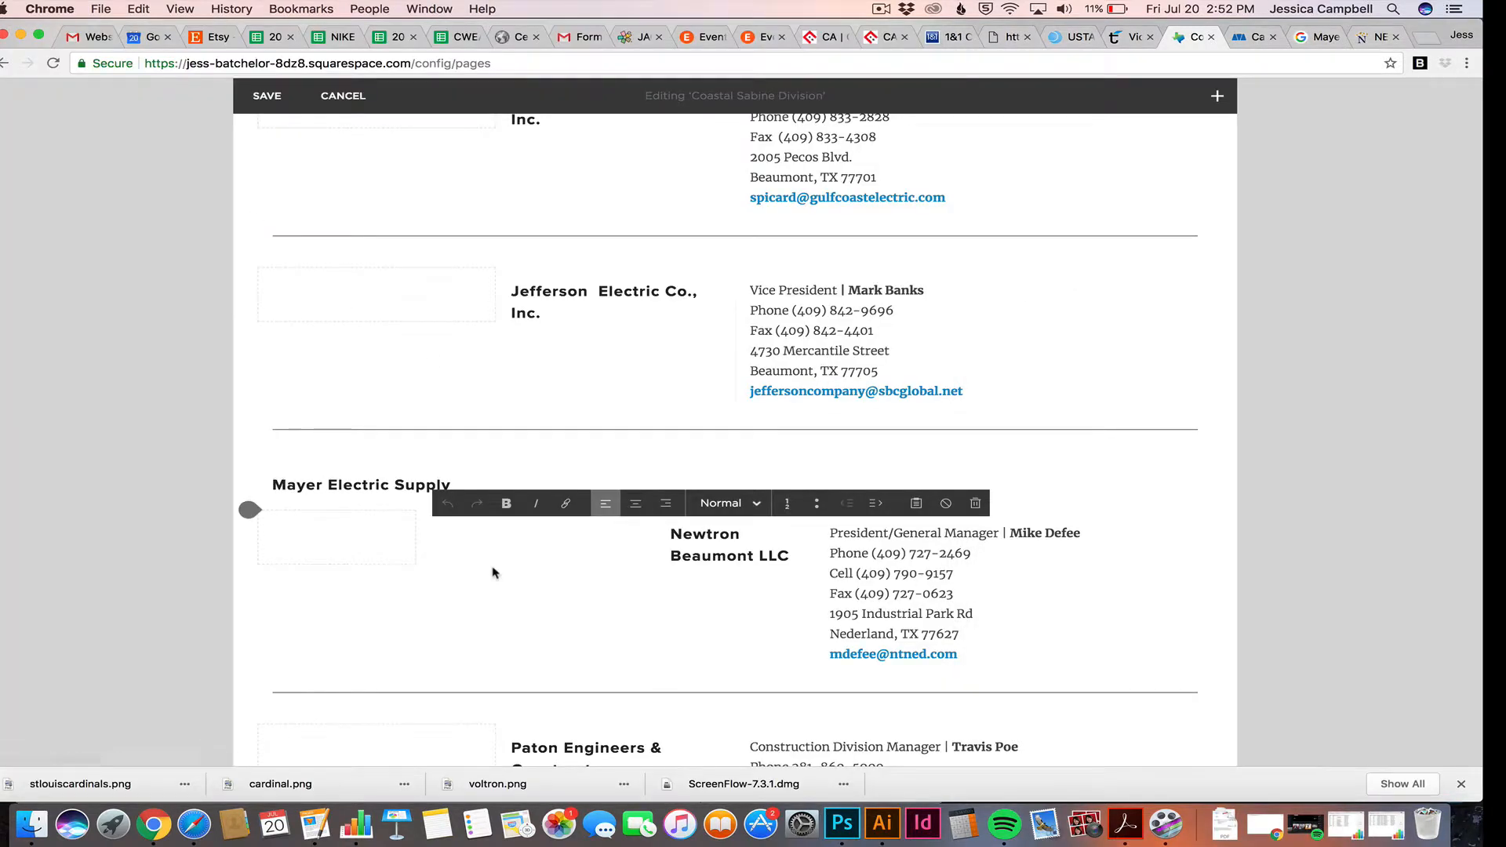
key(super+v)
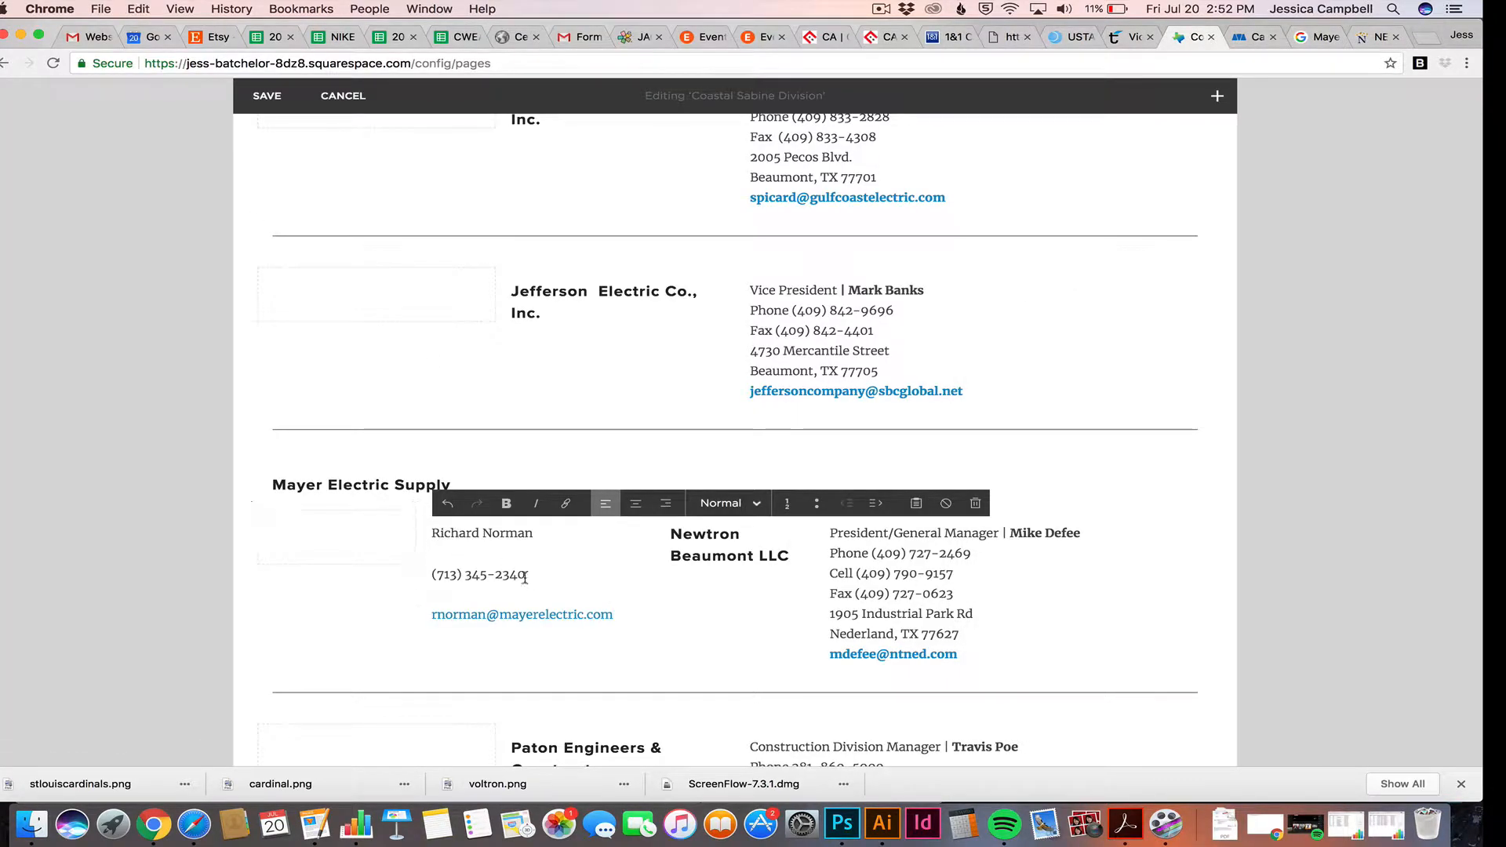
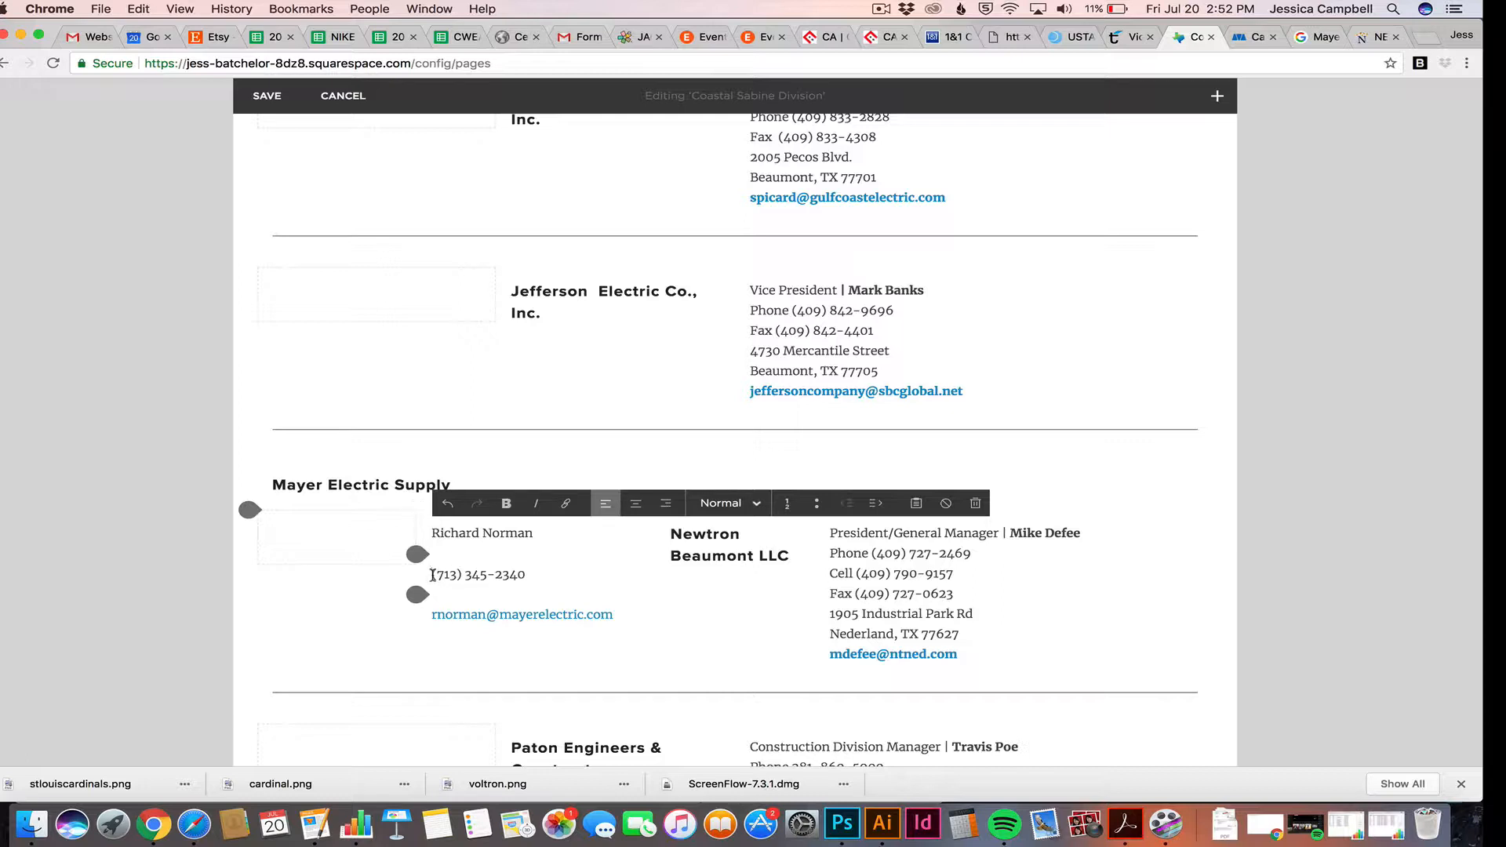
Add a 'Phone' label before the Mayer Electric number and remove the blank lines between contact lines
click(433, 575)
text(Phone)
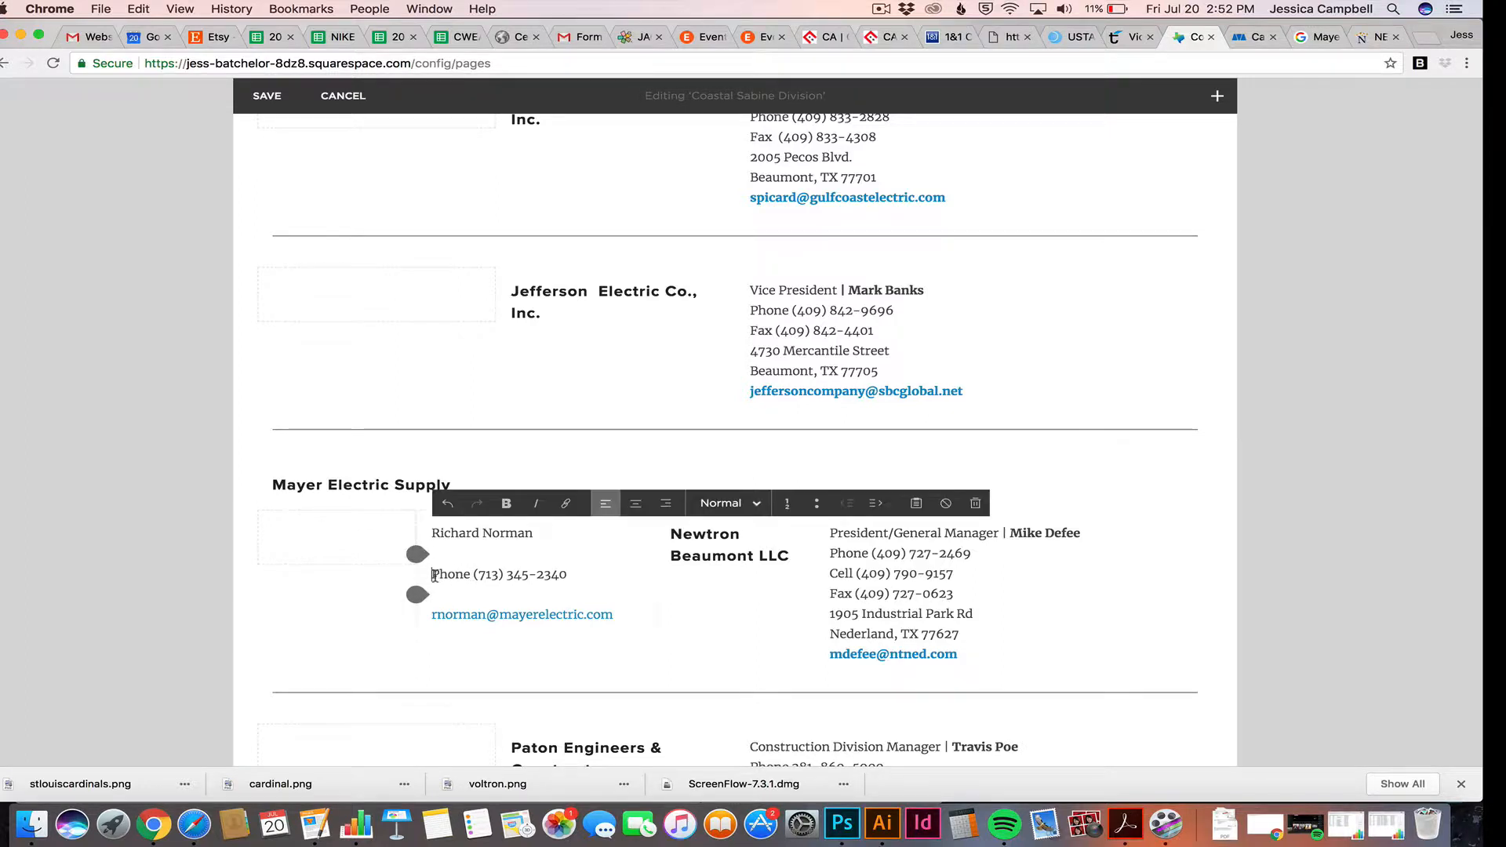
key(BackSpace)
key(BackSpace)
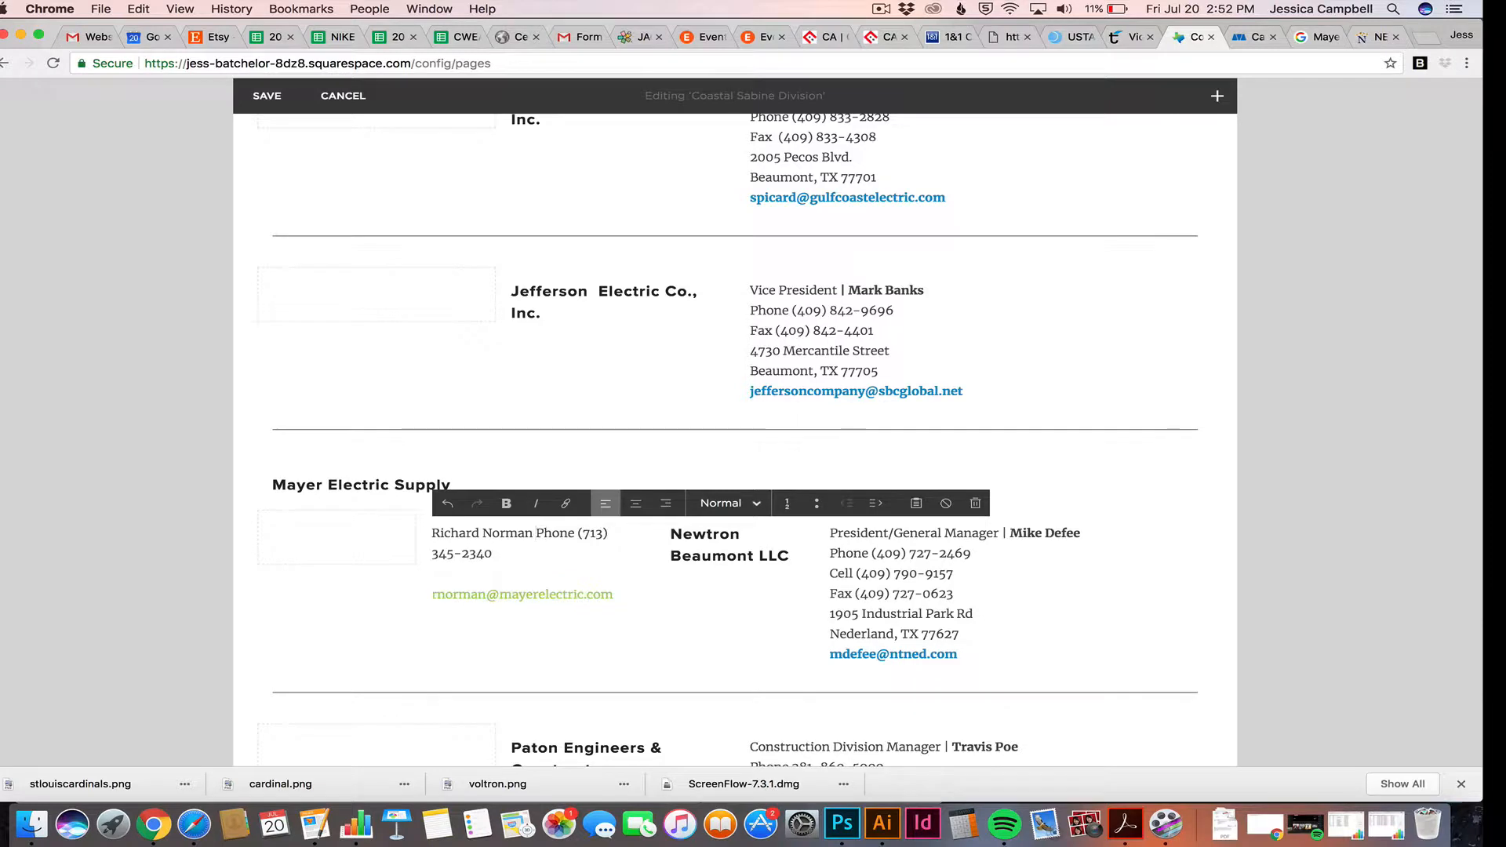
key(Return)
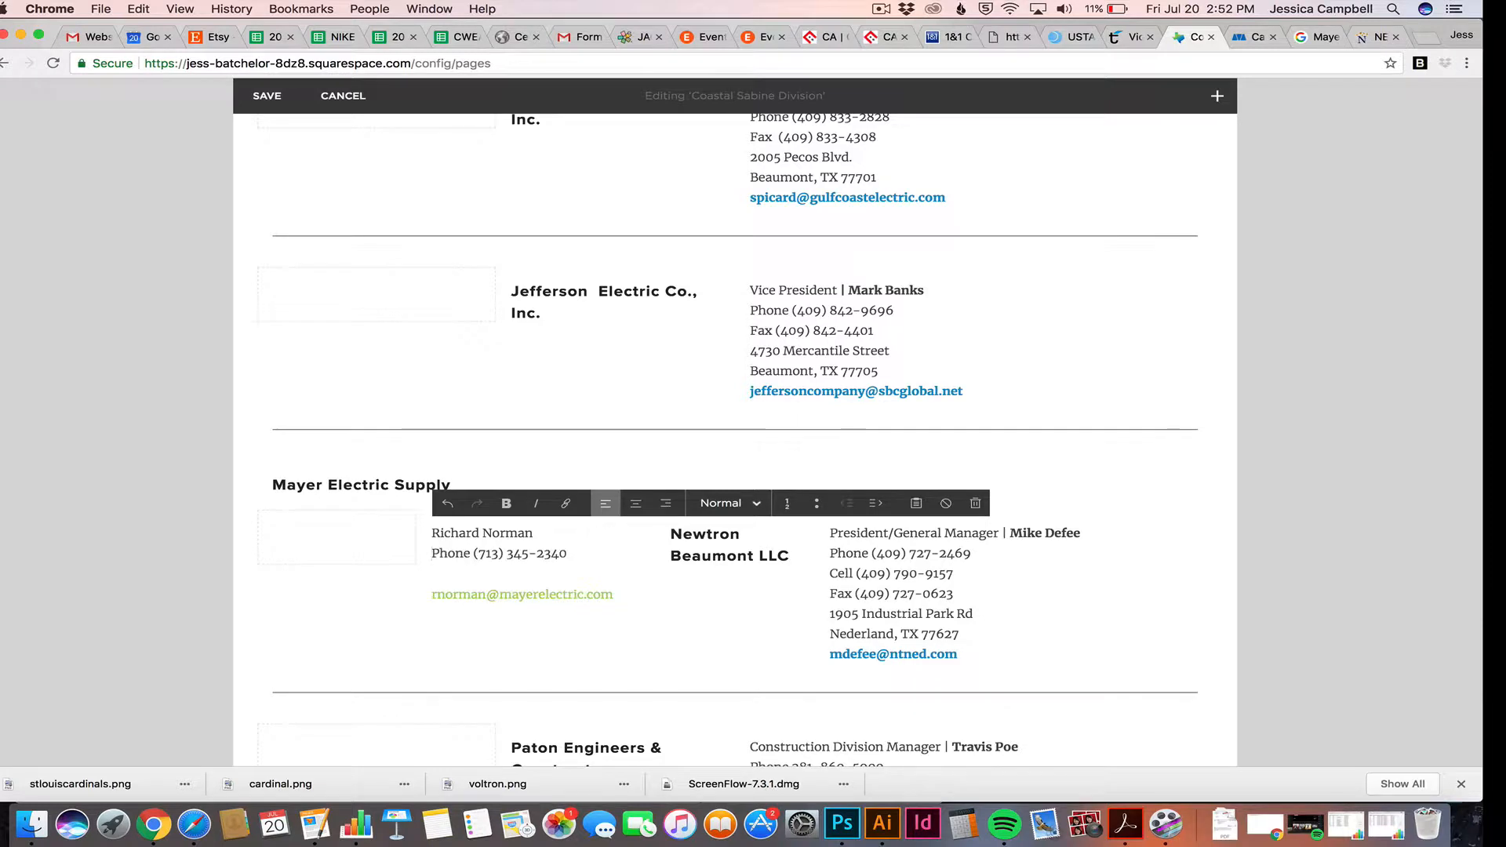
triple_click(457, 588)
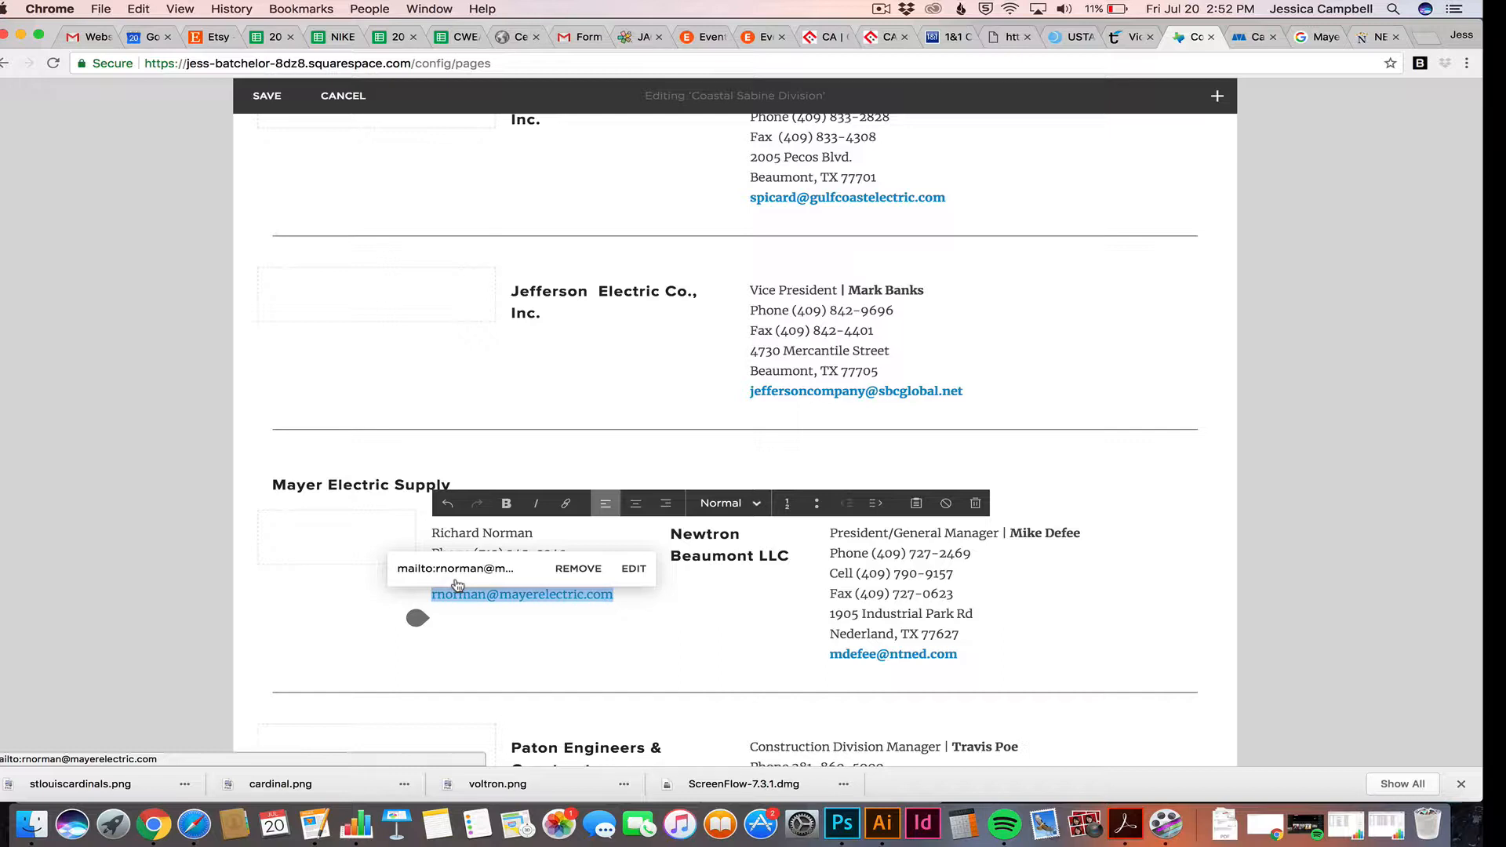
key(Left)
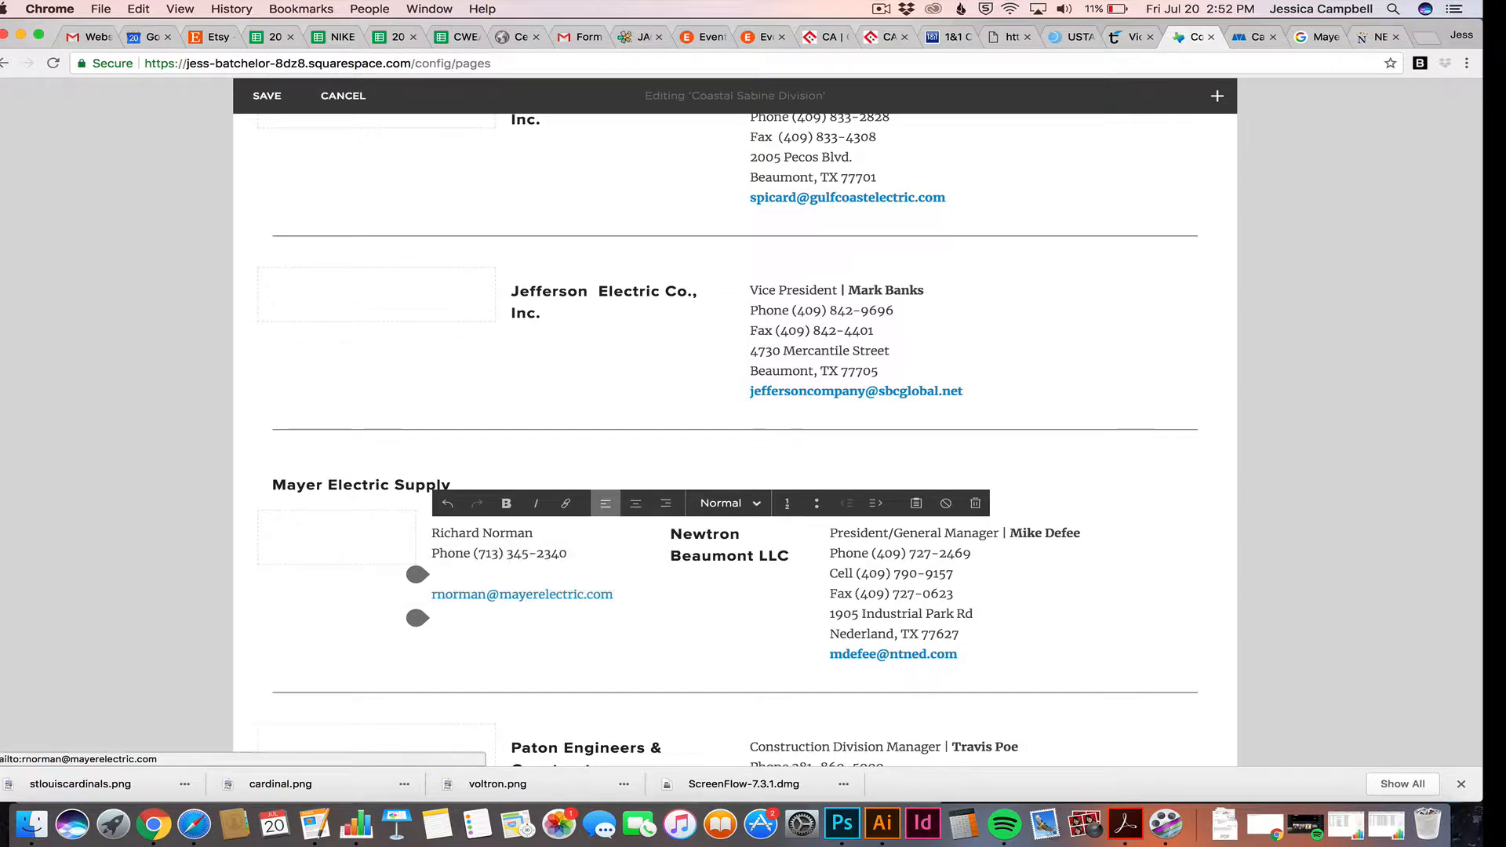
key(BackSpace)
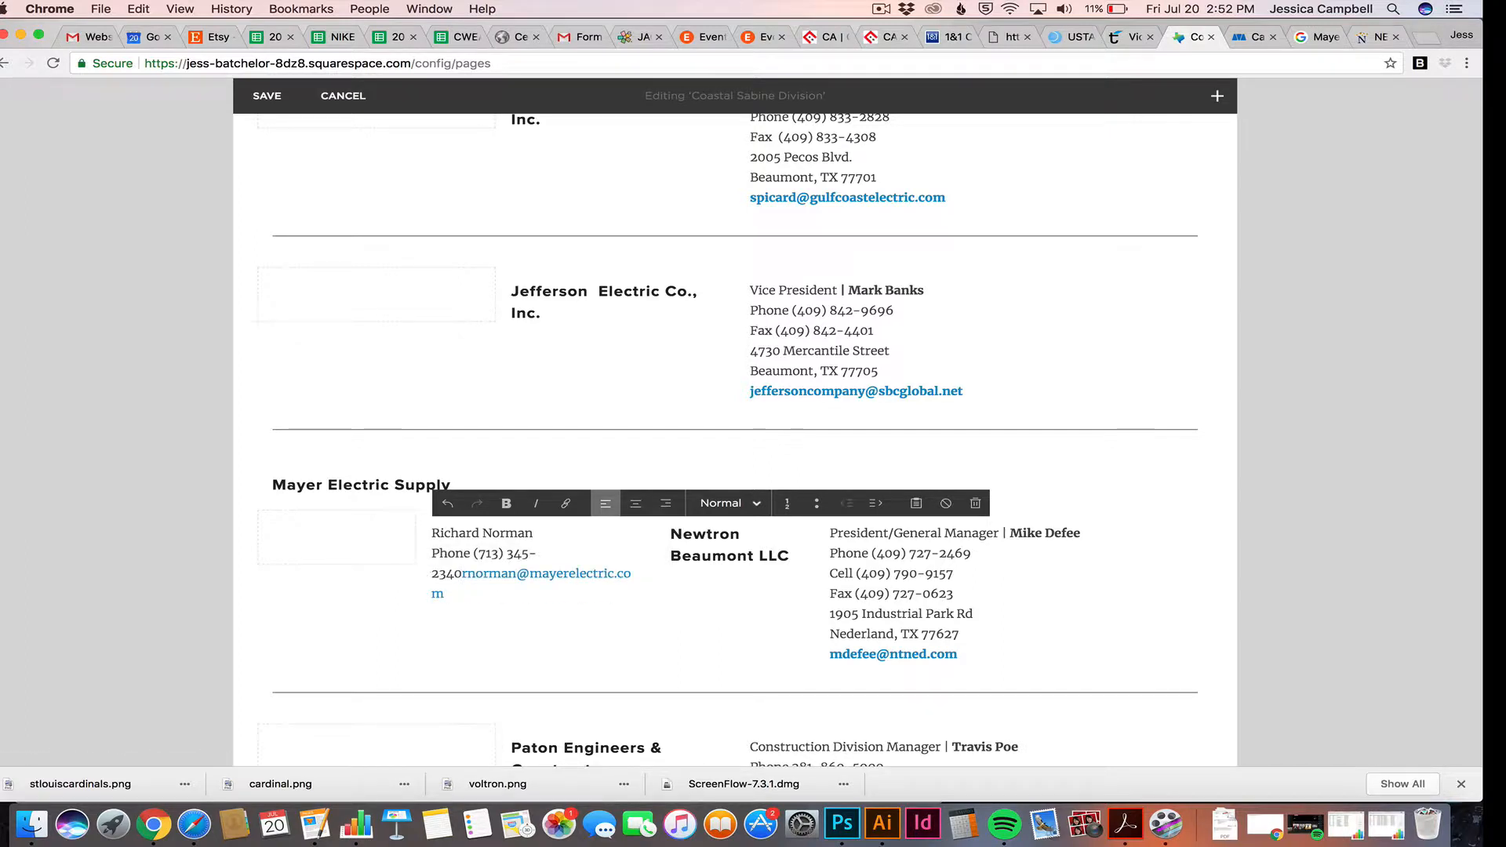
key(shift+Return)
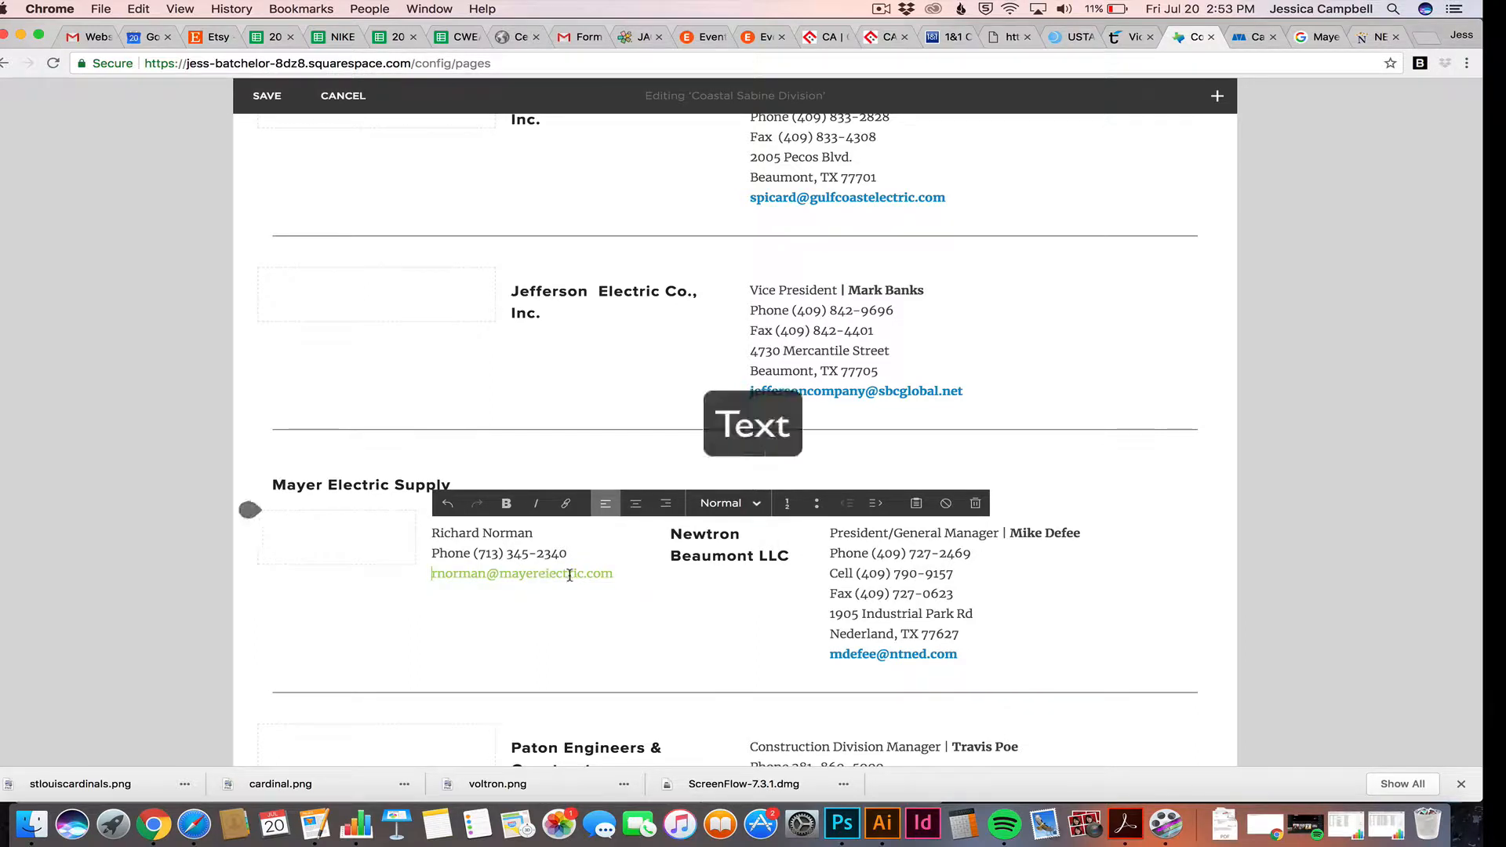
Make the Mayer Electric contact's e-mail link bold
click(455, 575)
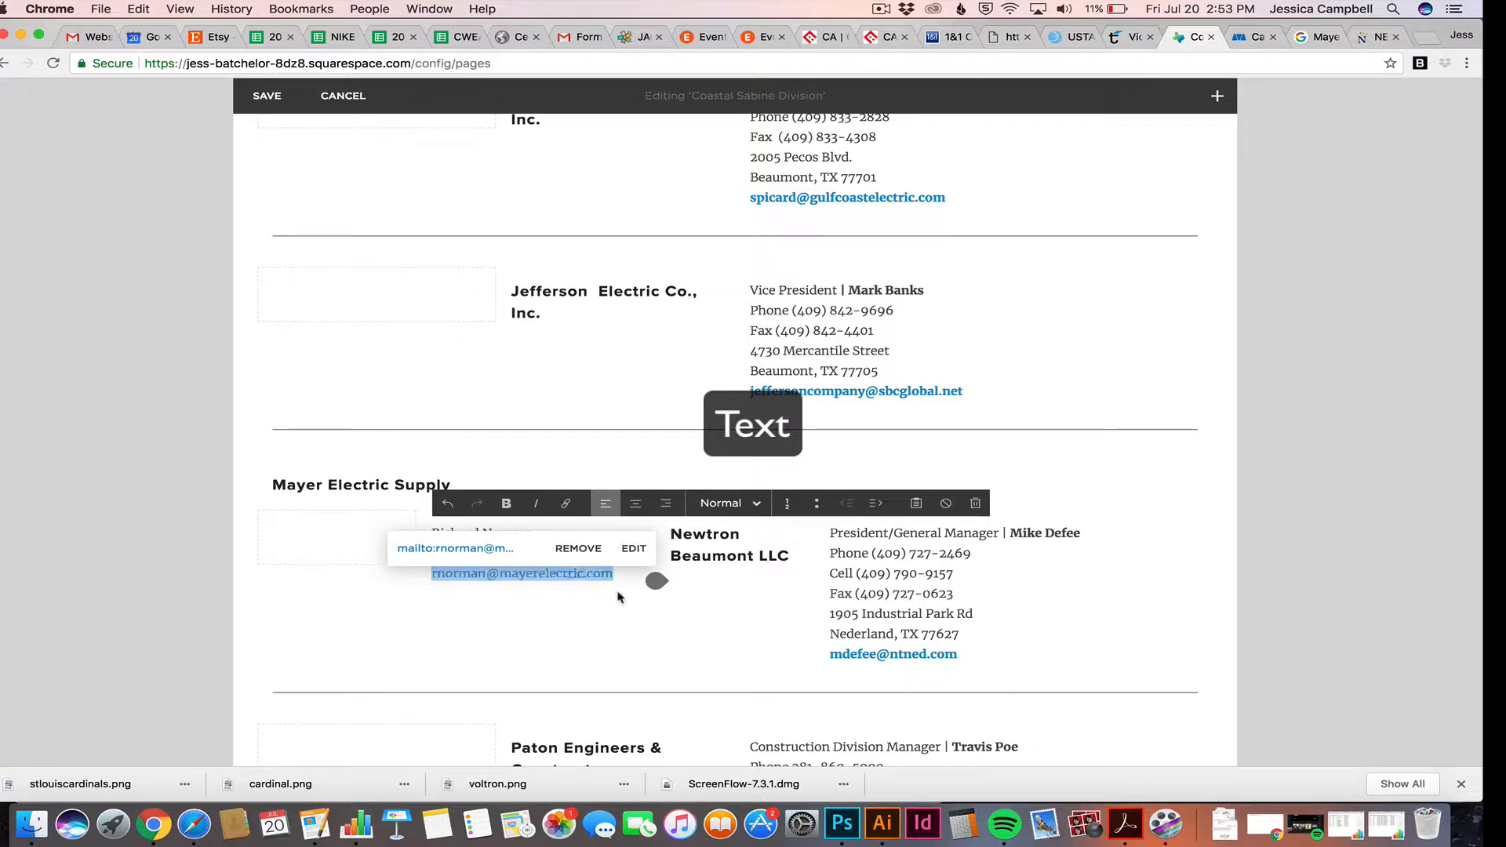
click(620, 617)
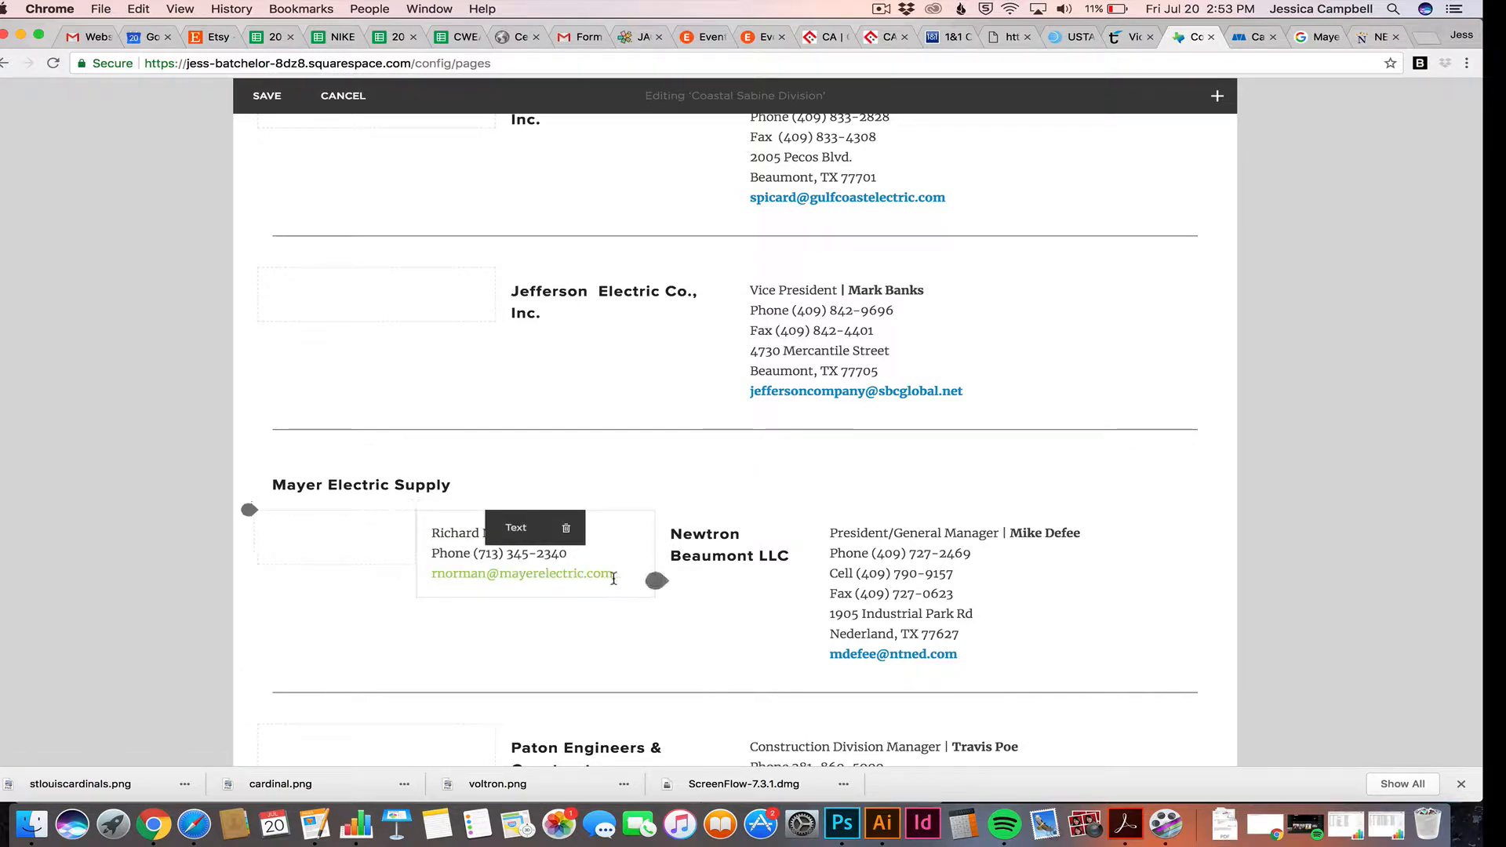
click(520, 571)
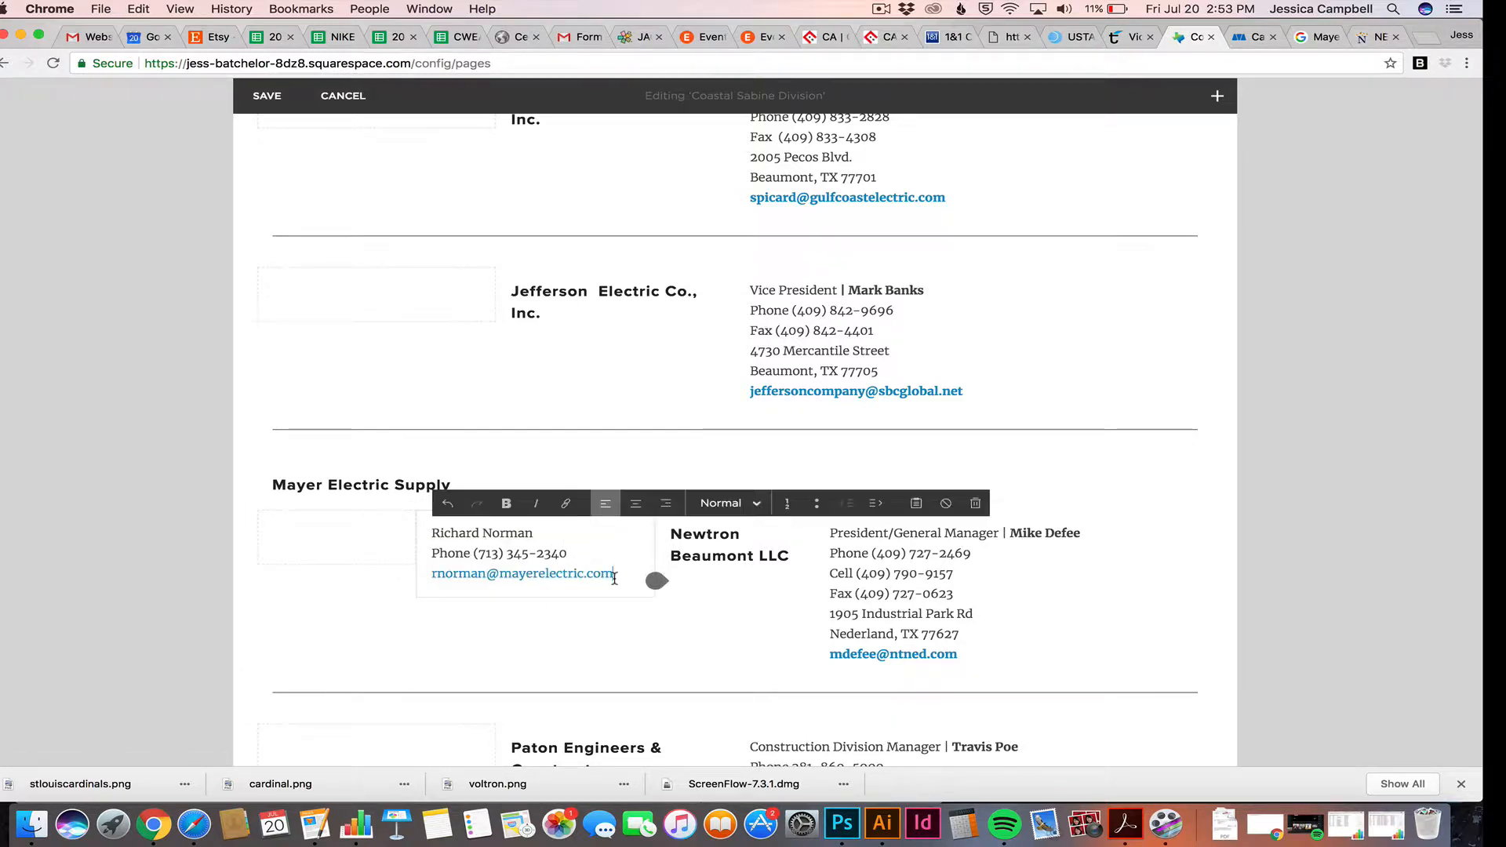
click(506, 504)
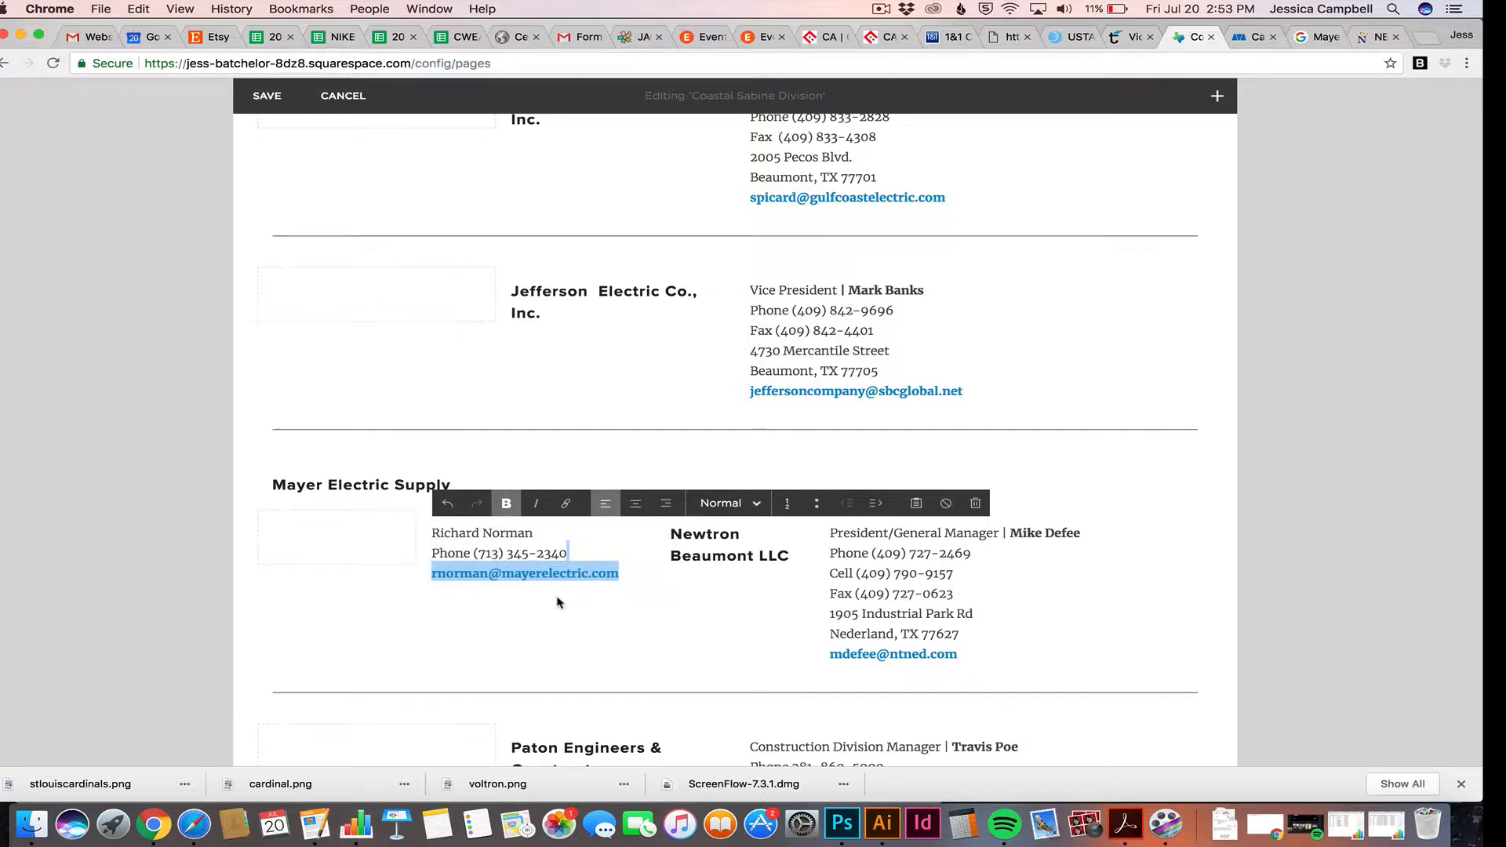
click(360, 667)
mouse_move(526, 528)
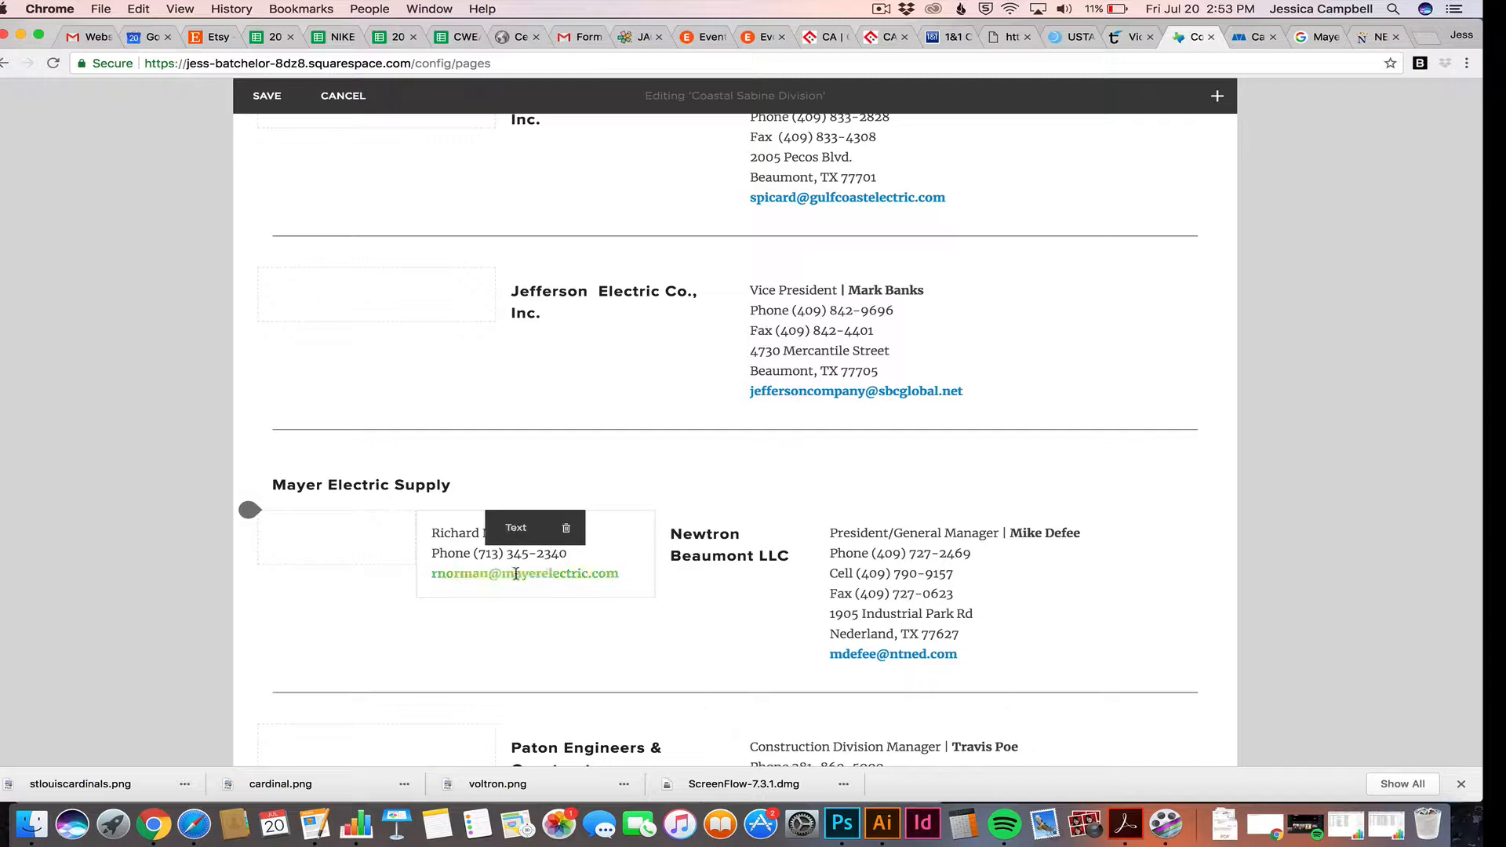
Drag the contact block into a full-width row above the Mayer Electric Supply heading
drag(519, 527, 867, 459)
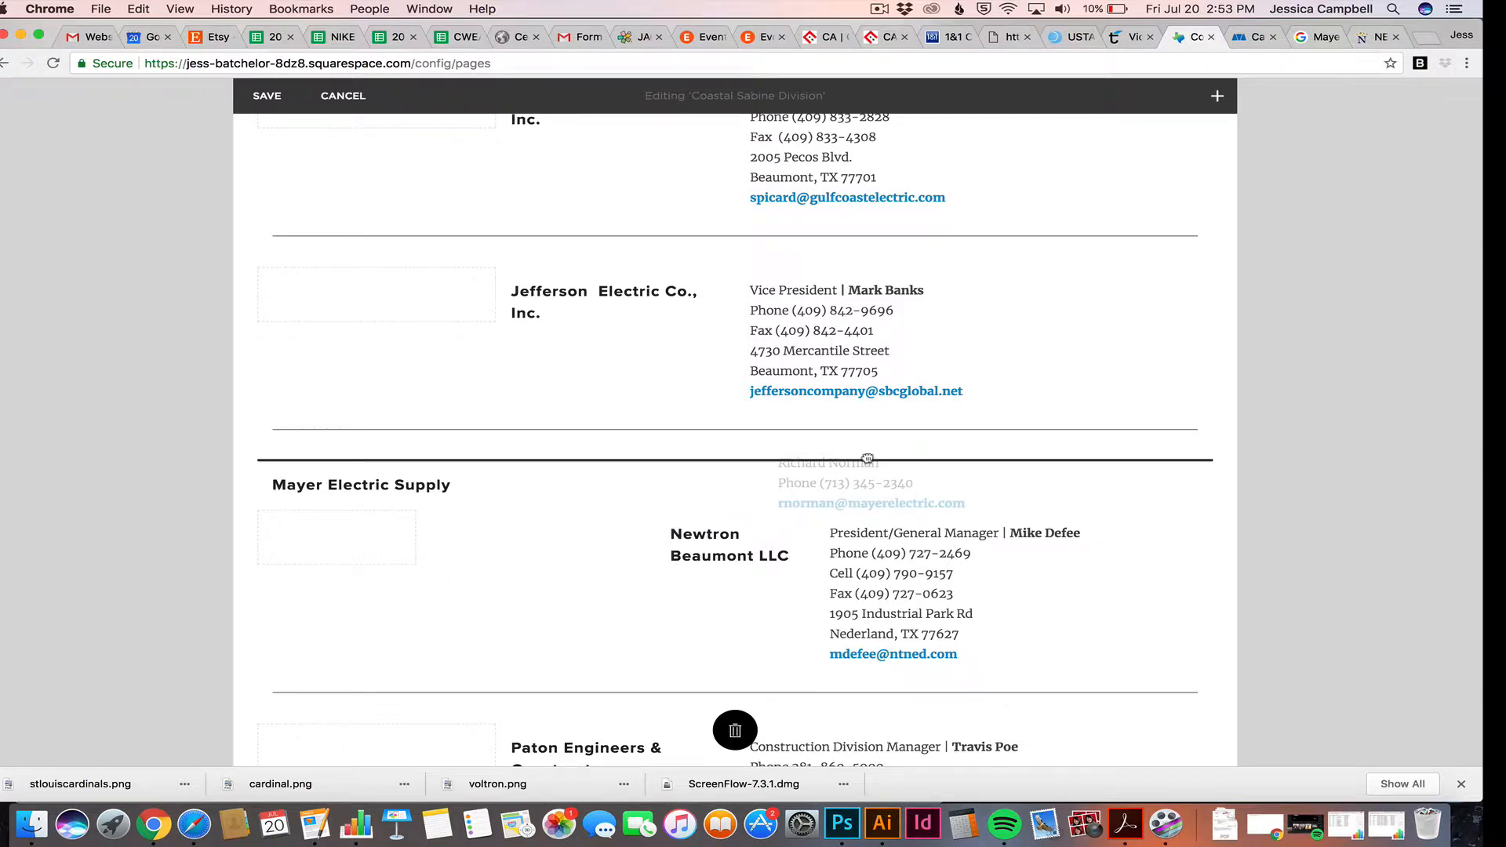
drag(868, 459, 773, 454)
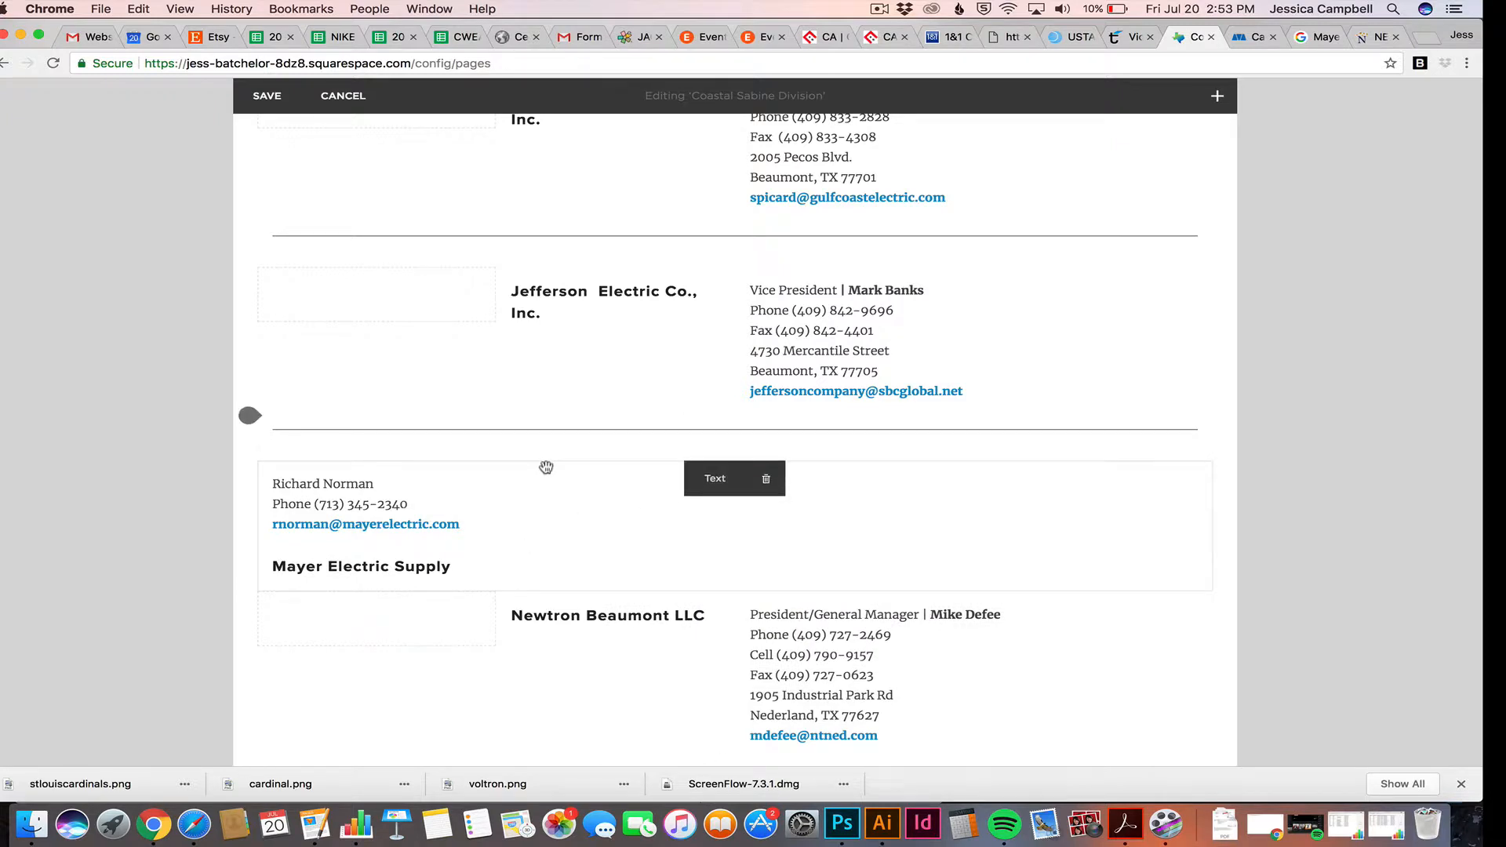
click(707, 479)
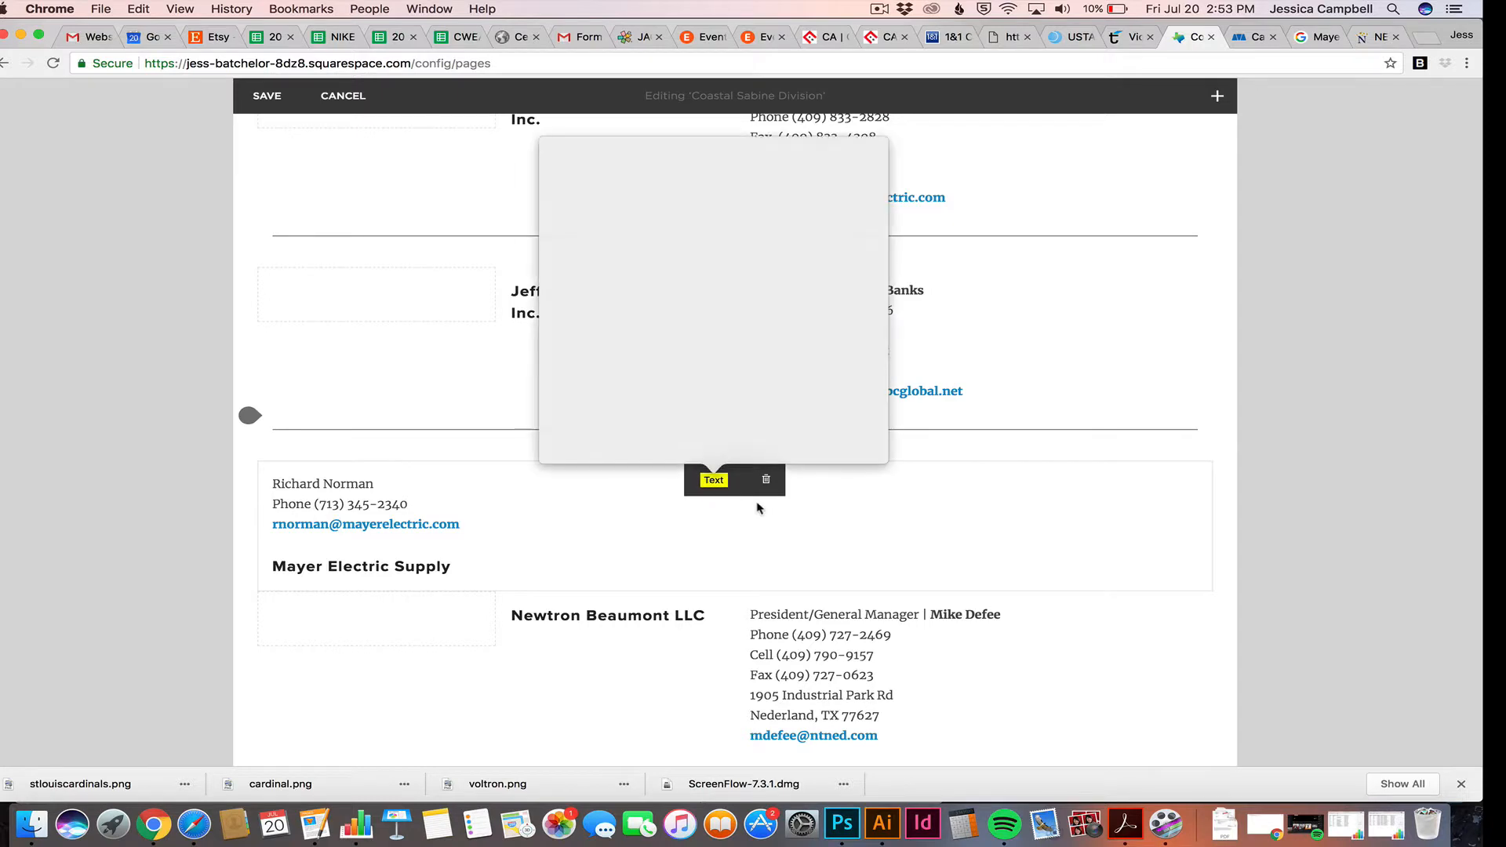
click(757, 503)
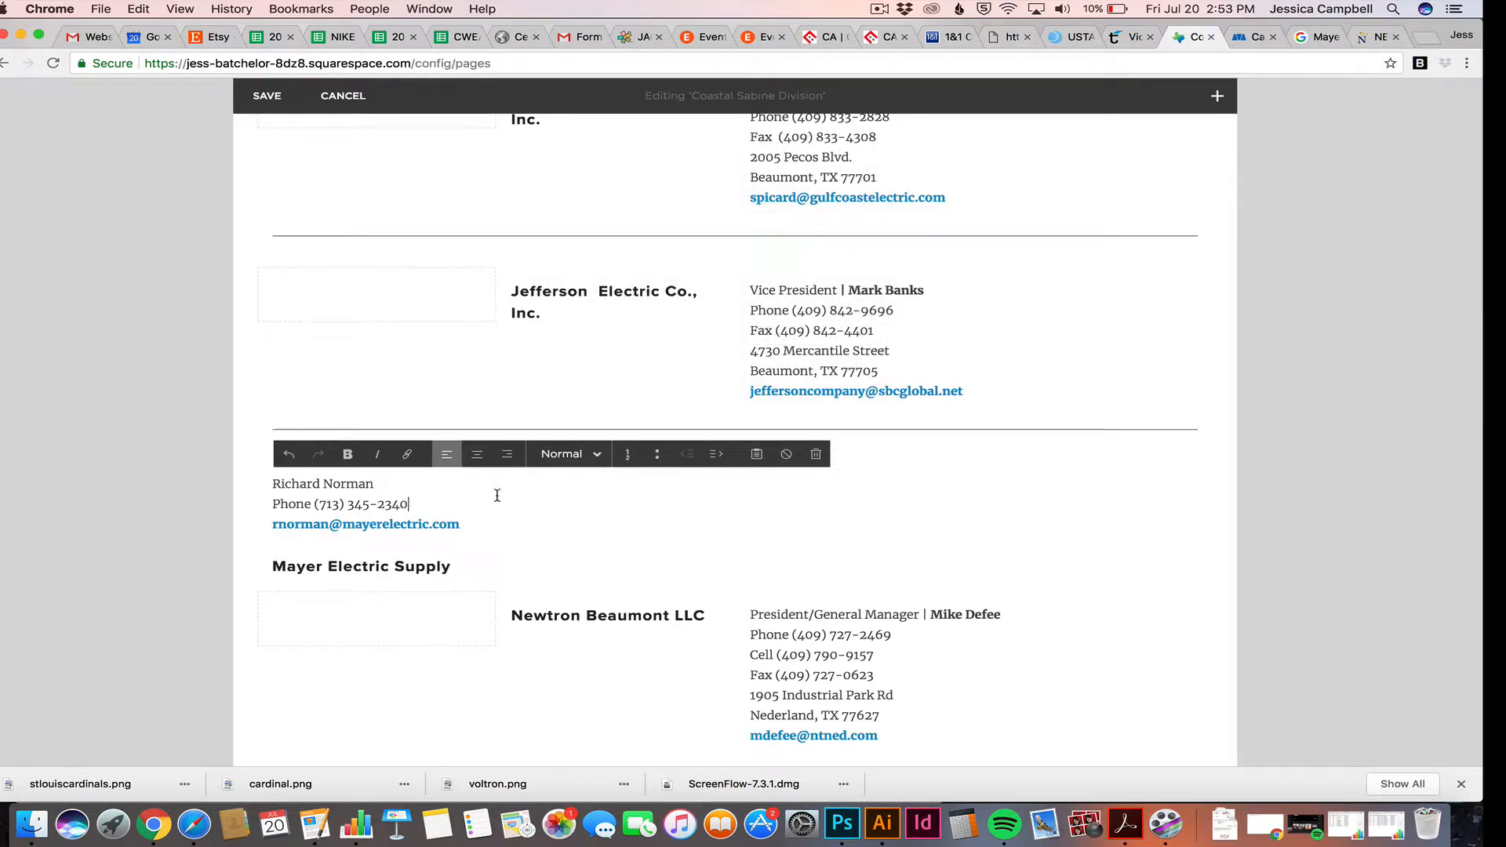
click(223, 506)
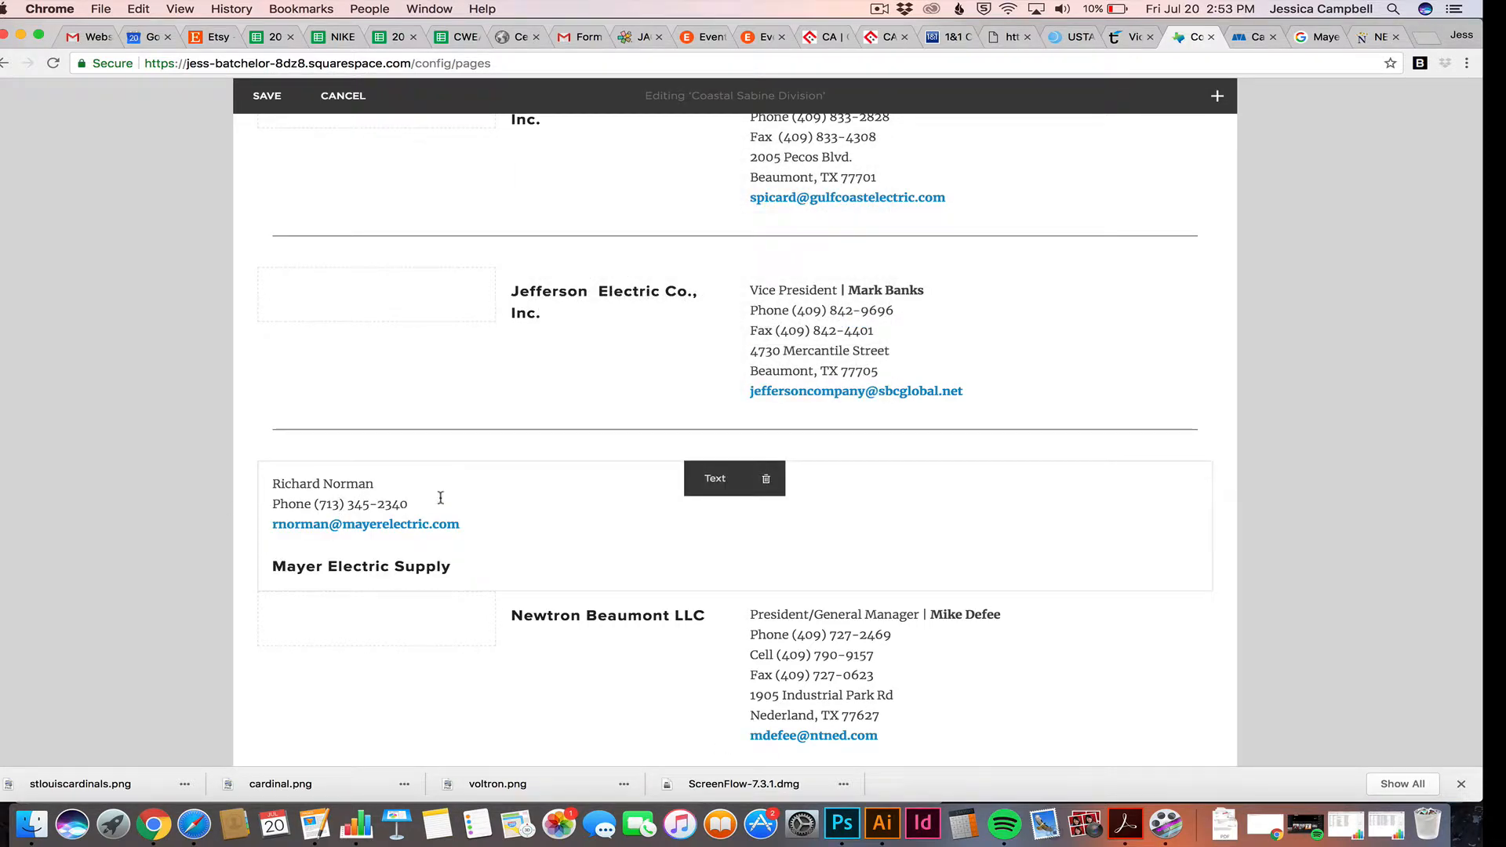
Recheck the moved contact text by selecting its e-mail and contact lines, then deselect it
click(351, 500)
click(466, 517)
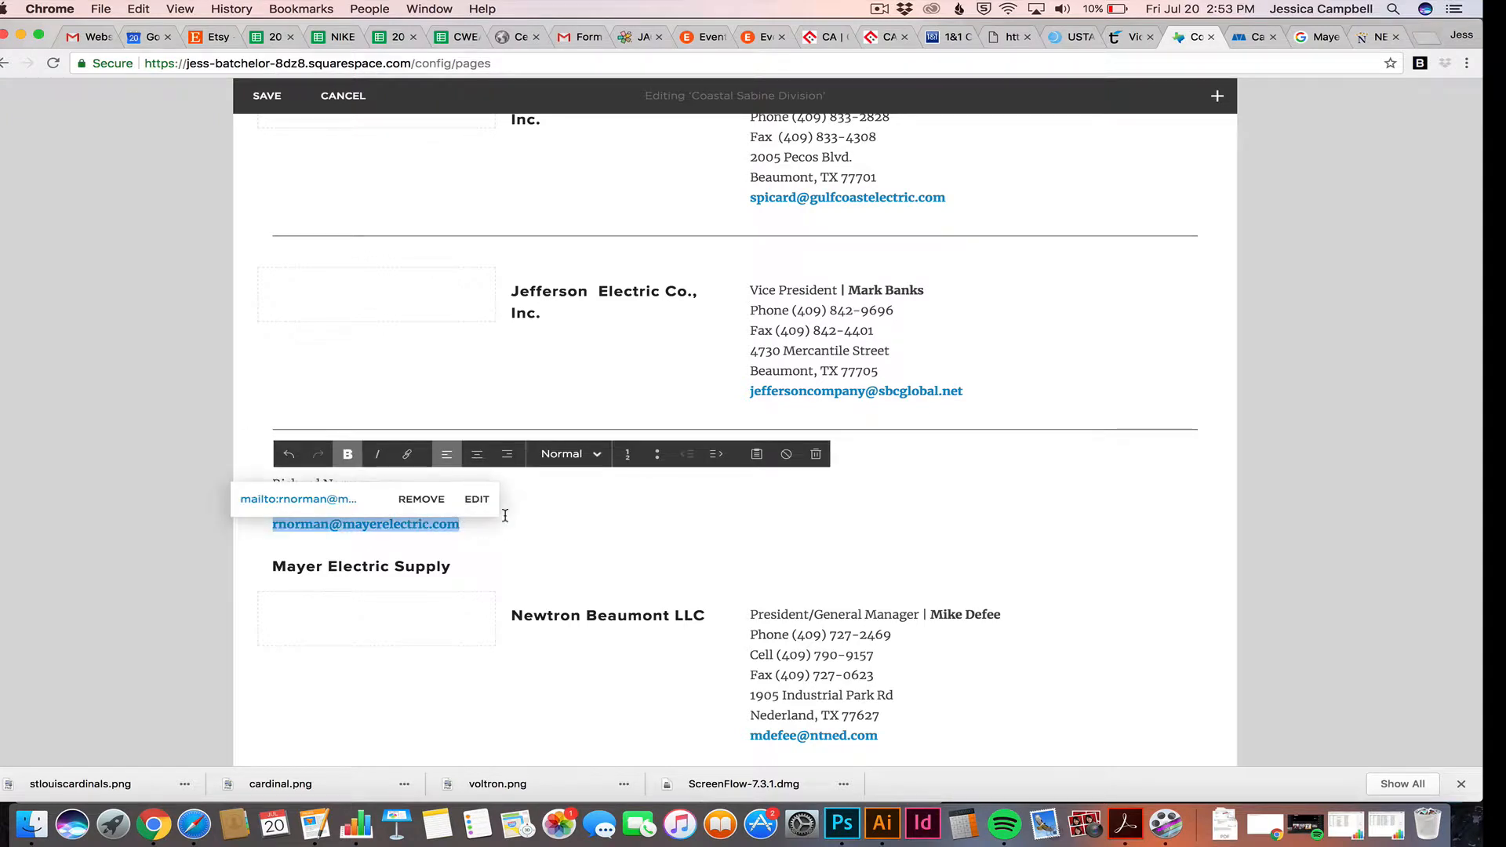
click(592, 494)
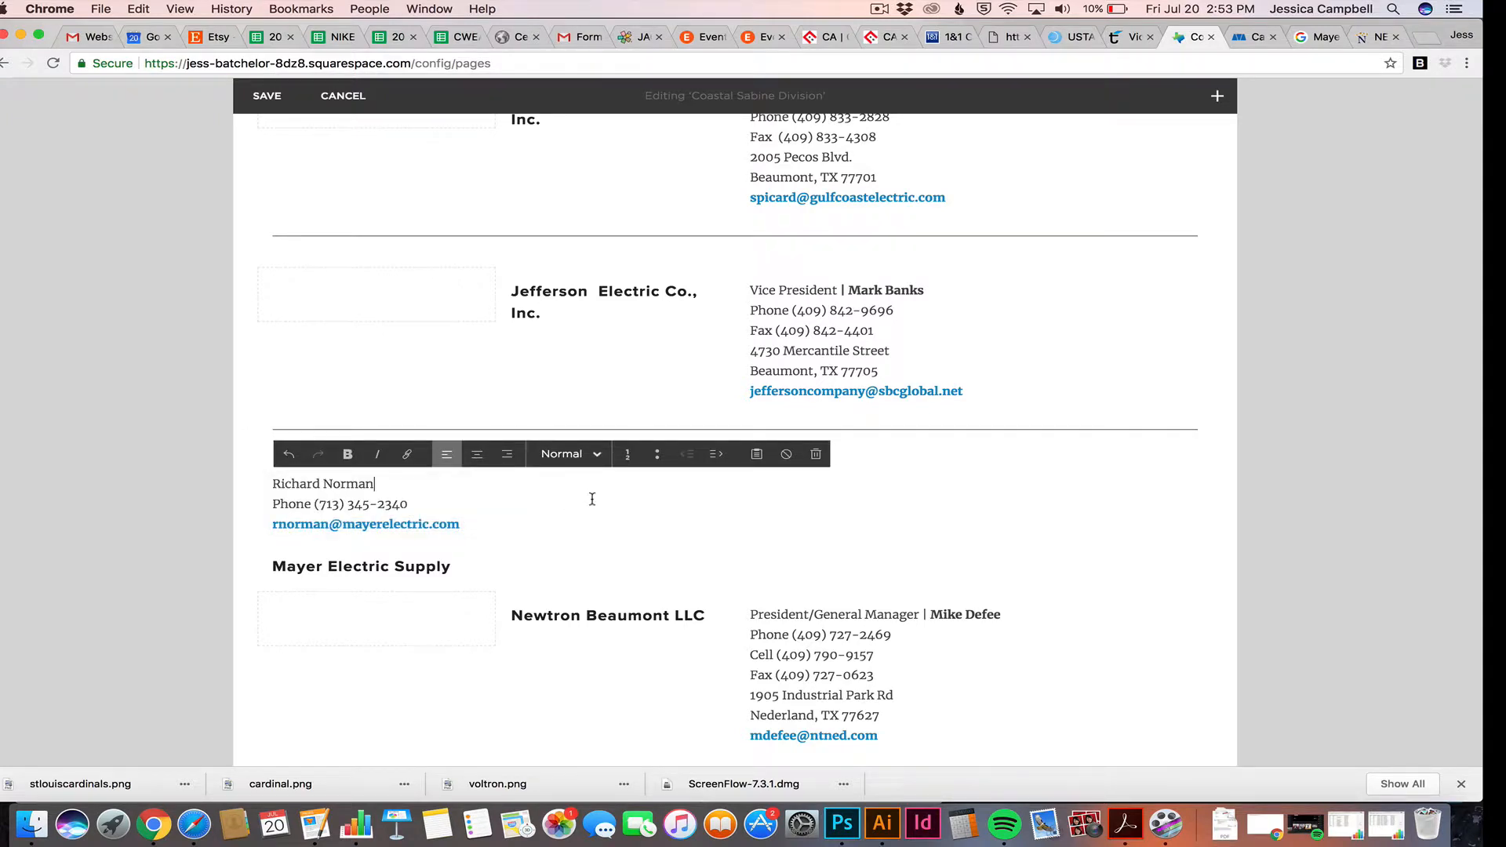
click(149, 494)
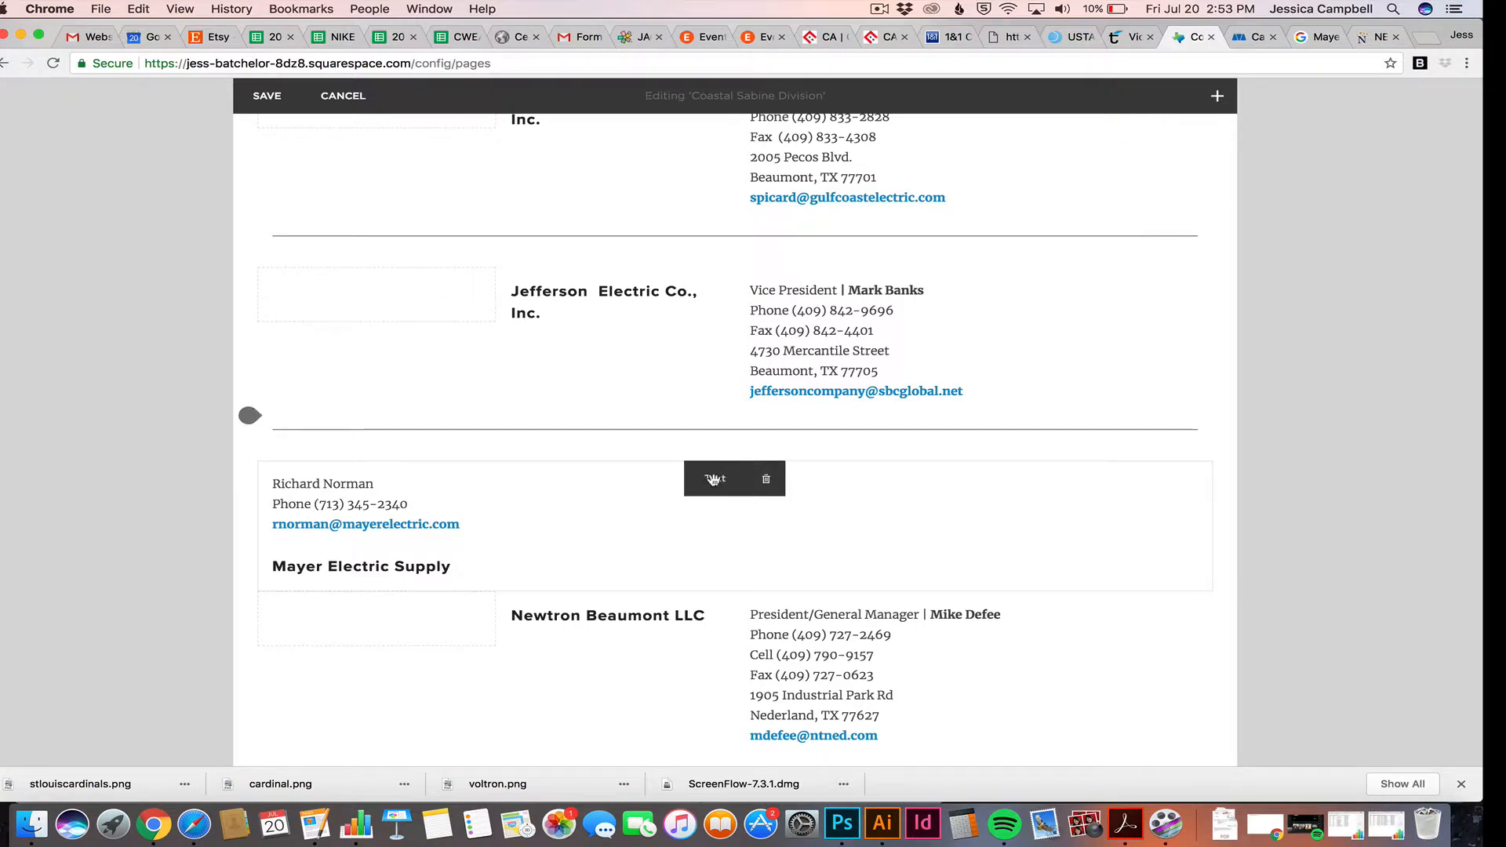
click(626, 496)
triple_click(562, 521)
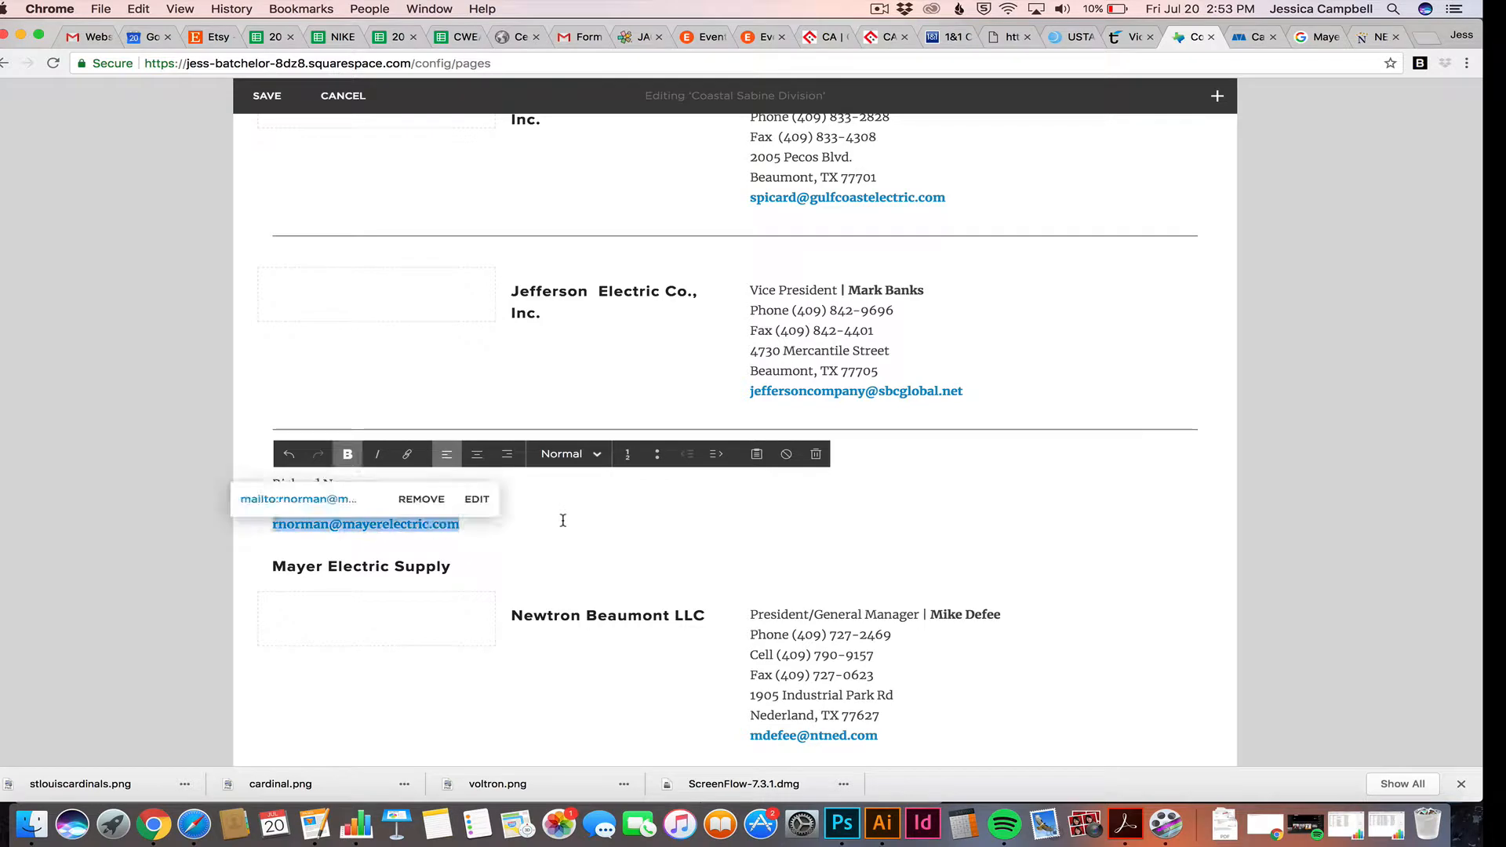
triple_click(608, 521)
click(564, 510)
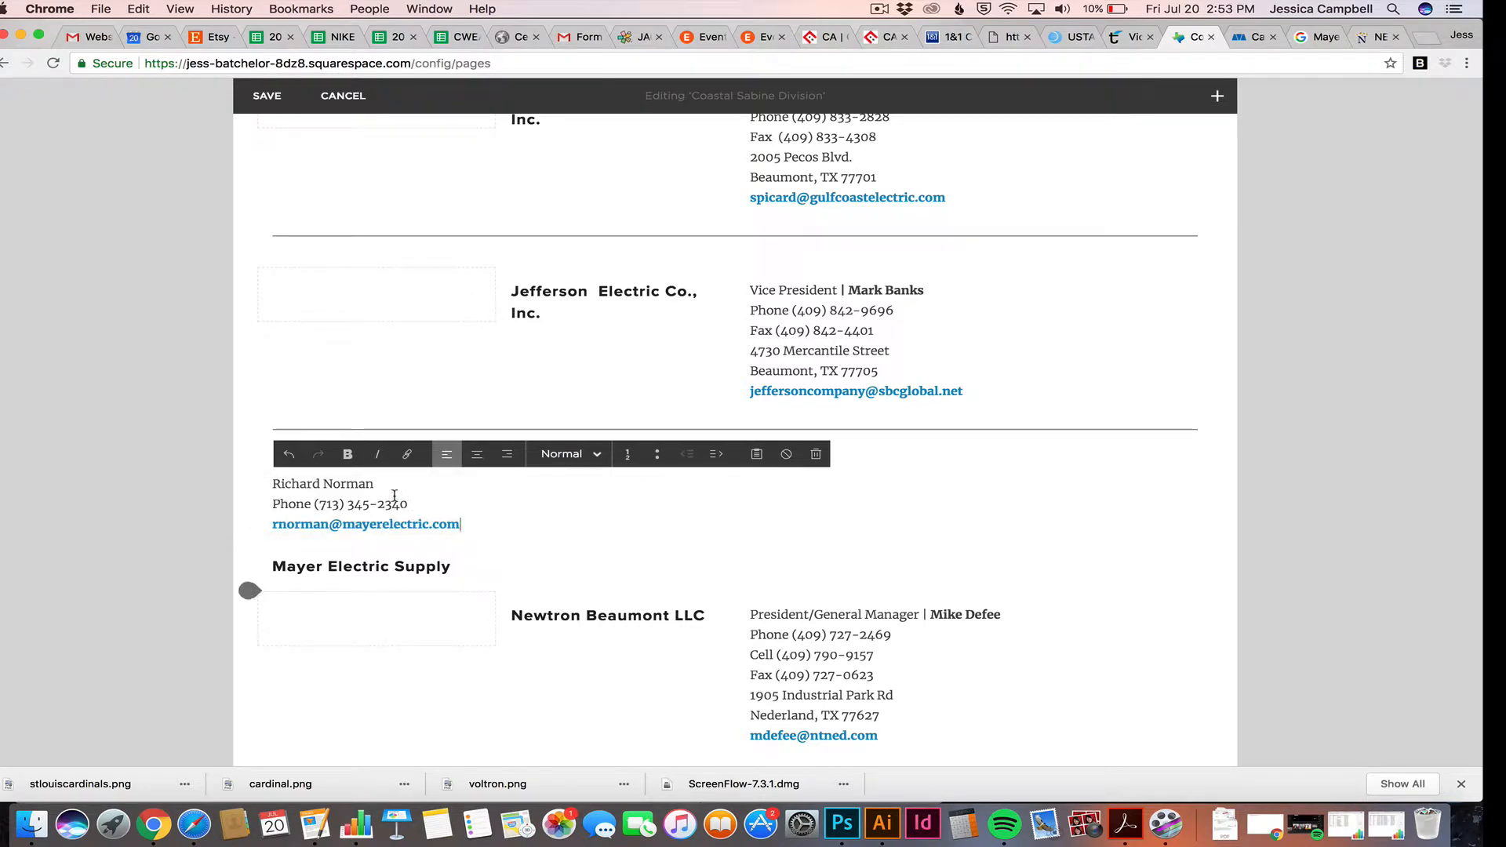
drag(395, 496, 269, 494)
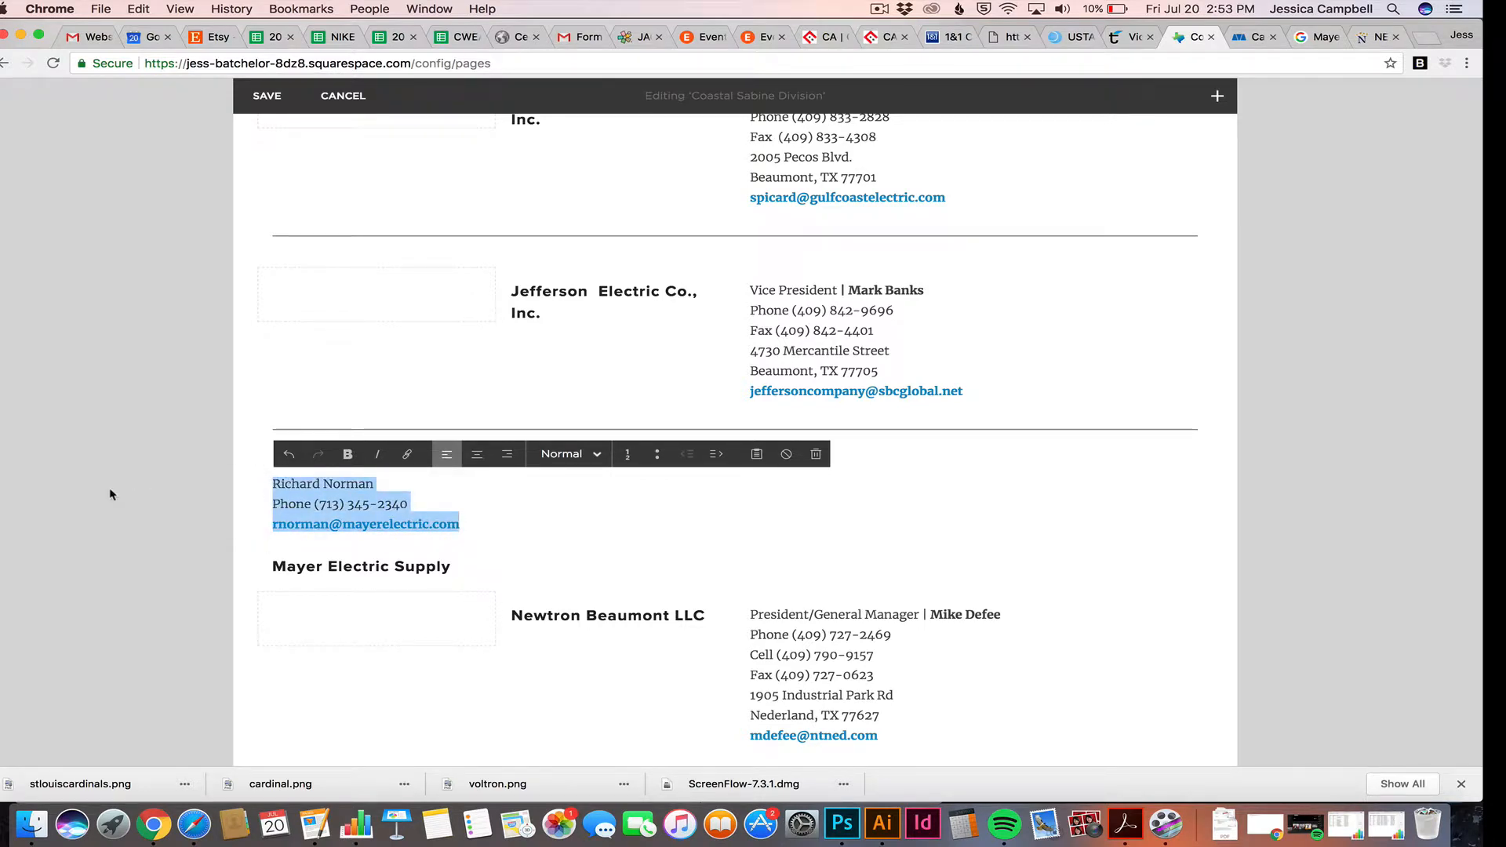
click(70, 471)
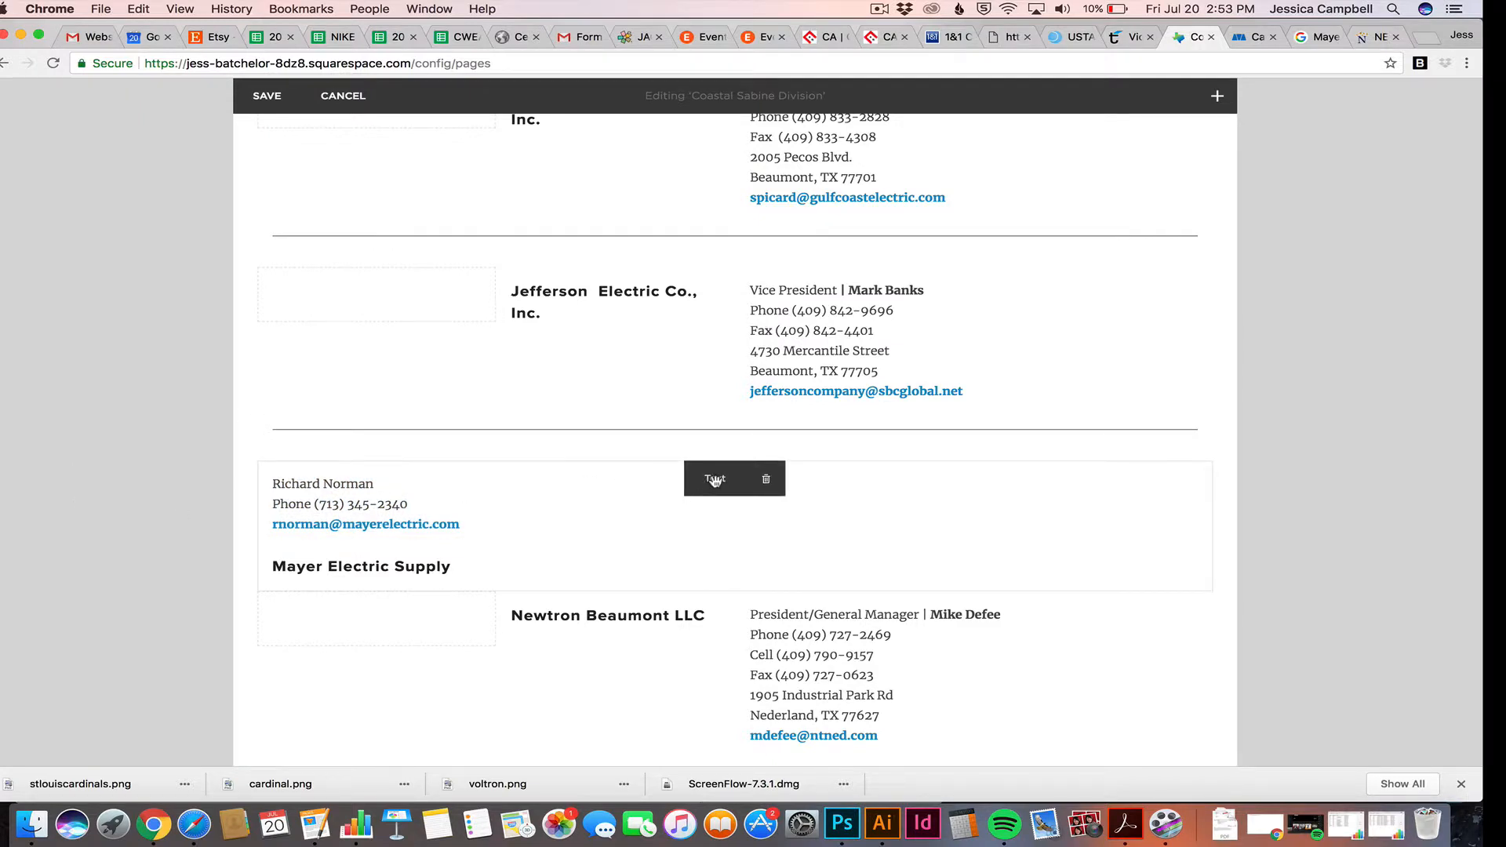
drag(713, 480, 773, 498)
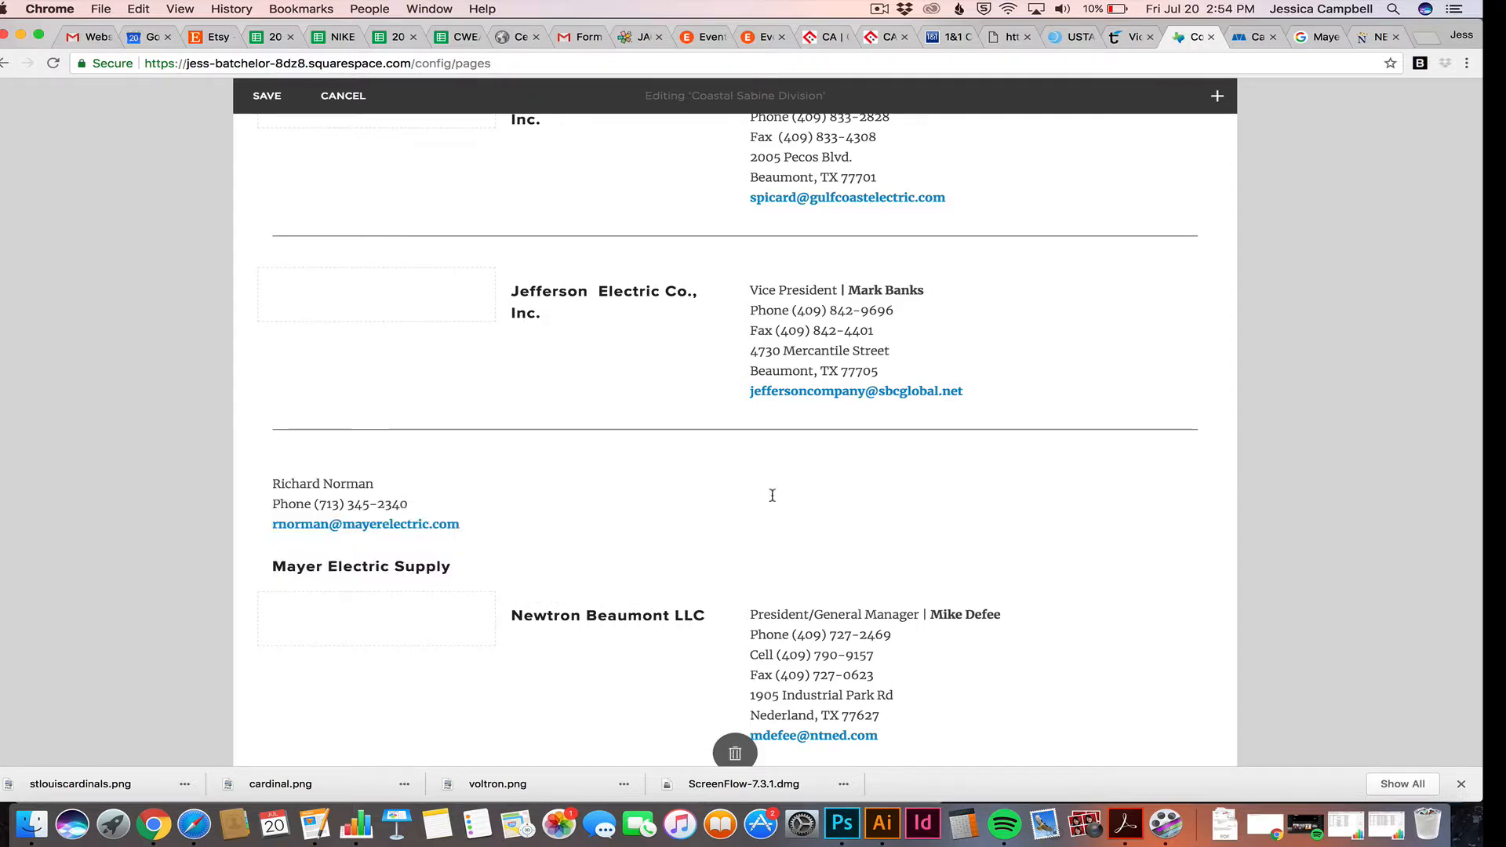
Add a new empty Text block above the Mayer Electric contact details
click(470, 570)
drag(471, 570, 295, 573)
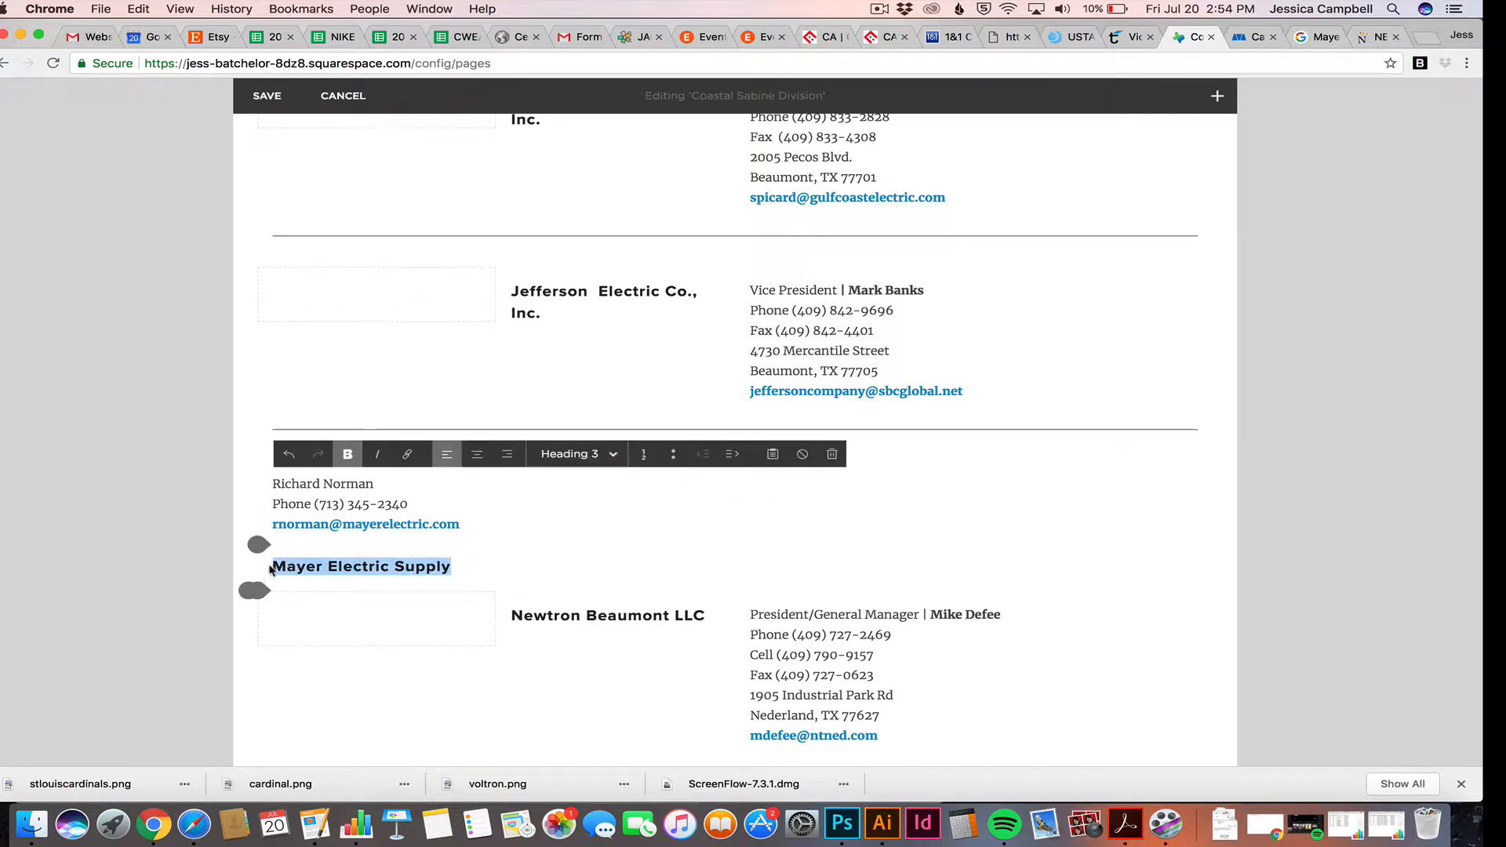
click(489, 550)
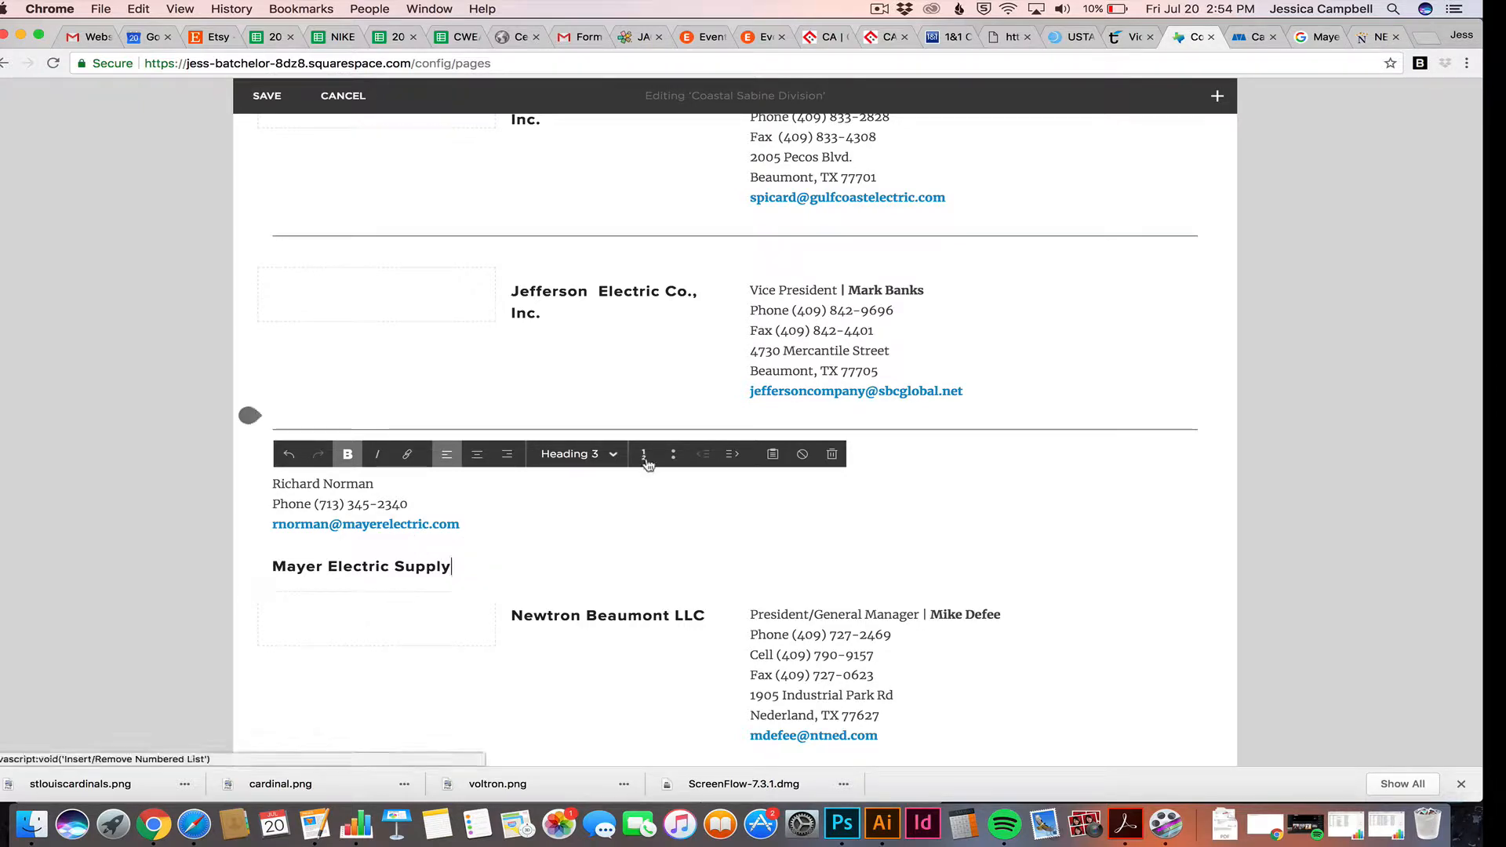
click(1216, 99)
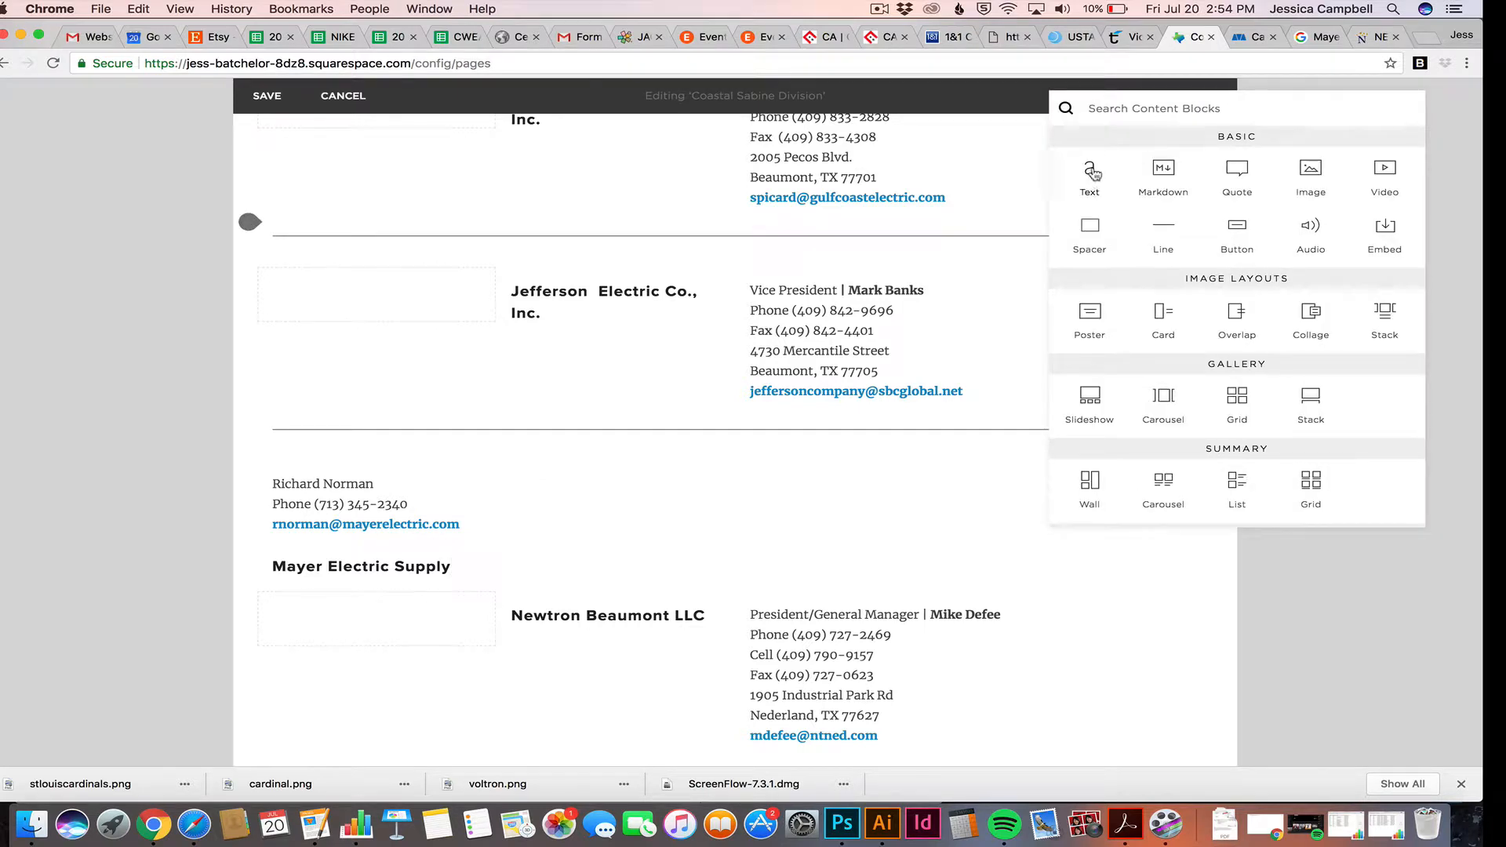
drag(1091, 172, 465, 463)
click(396, 489)
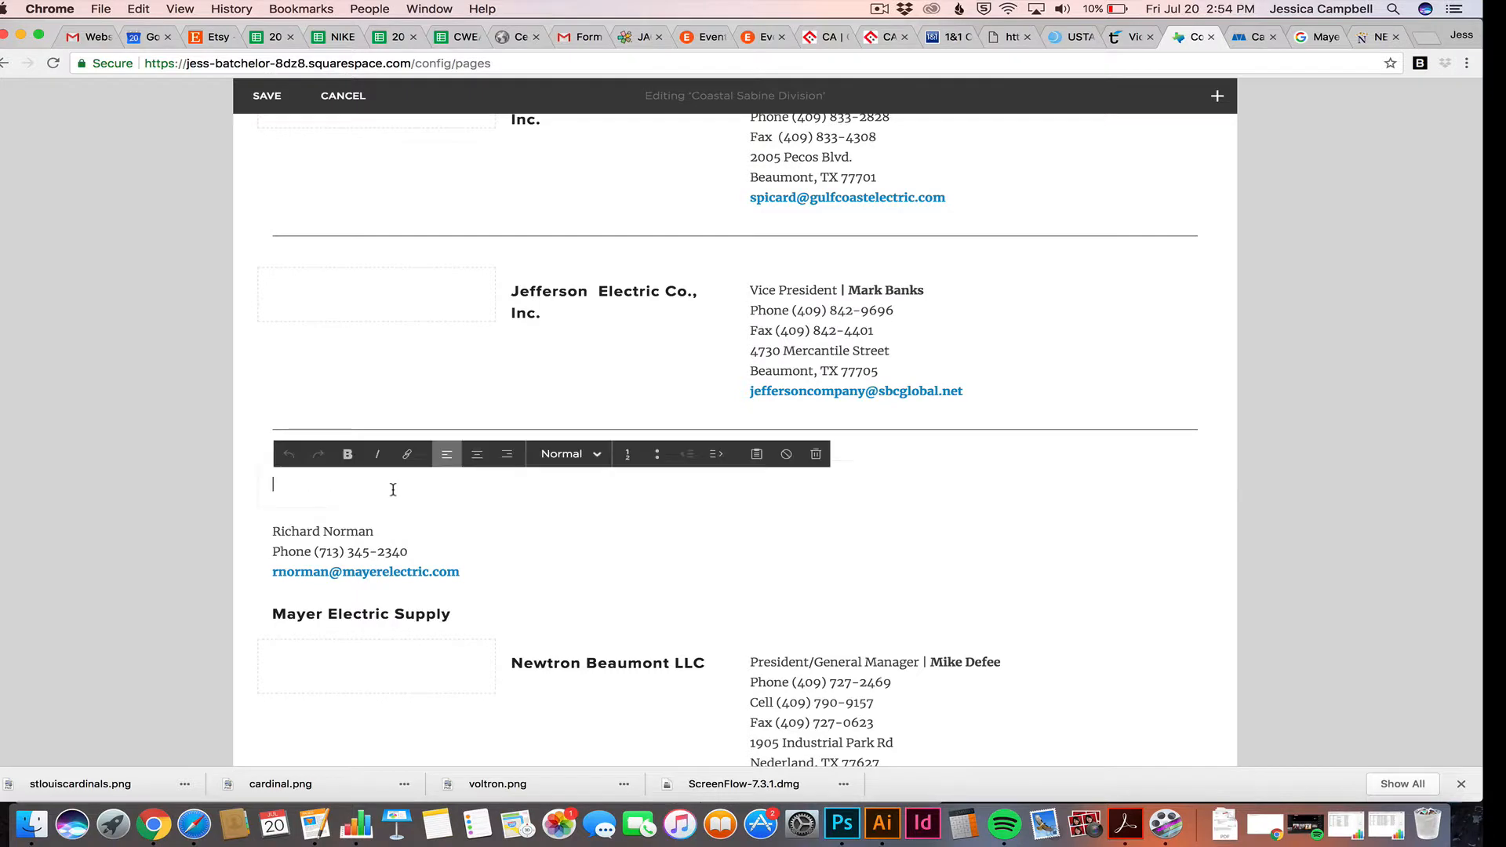
Cut 'Mayer Electric Supply' from the old heading and paste it into the new block
scroll(425, 540, down, 1)
click(457, 566)
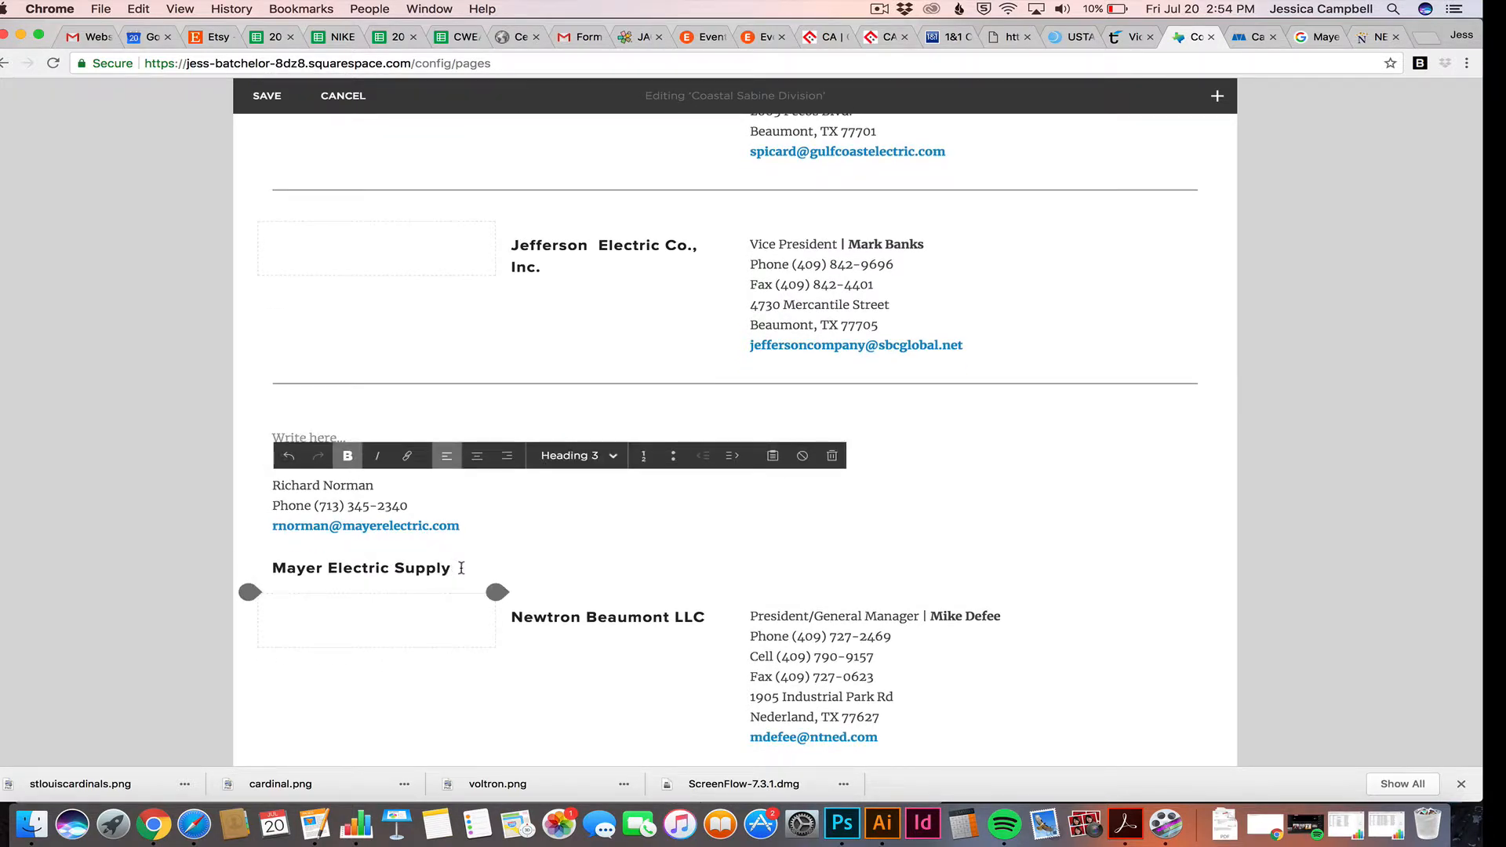
drag(457, 566, 265, 571)
key(BackSpace)
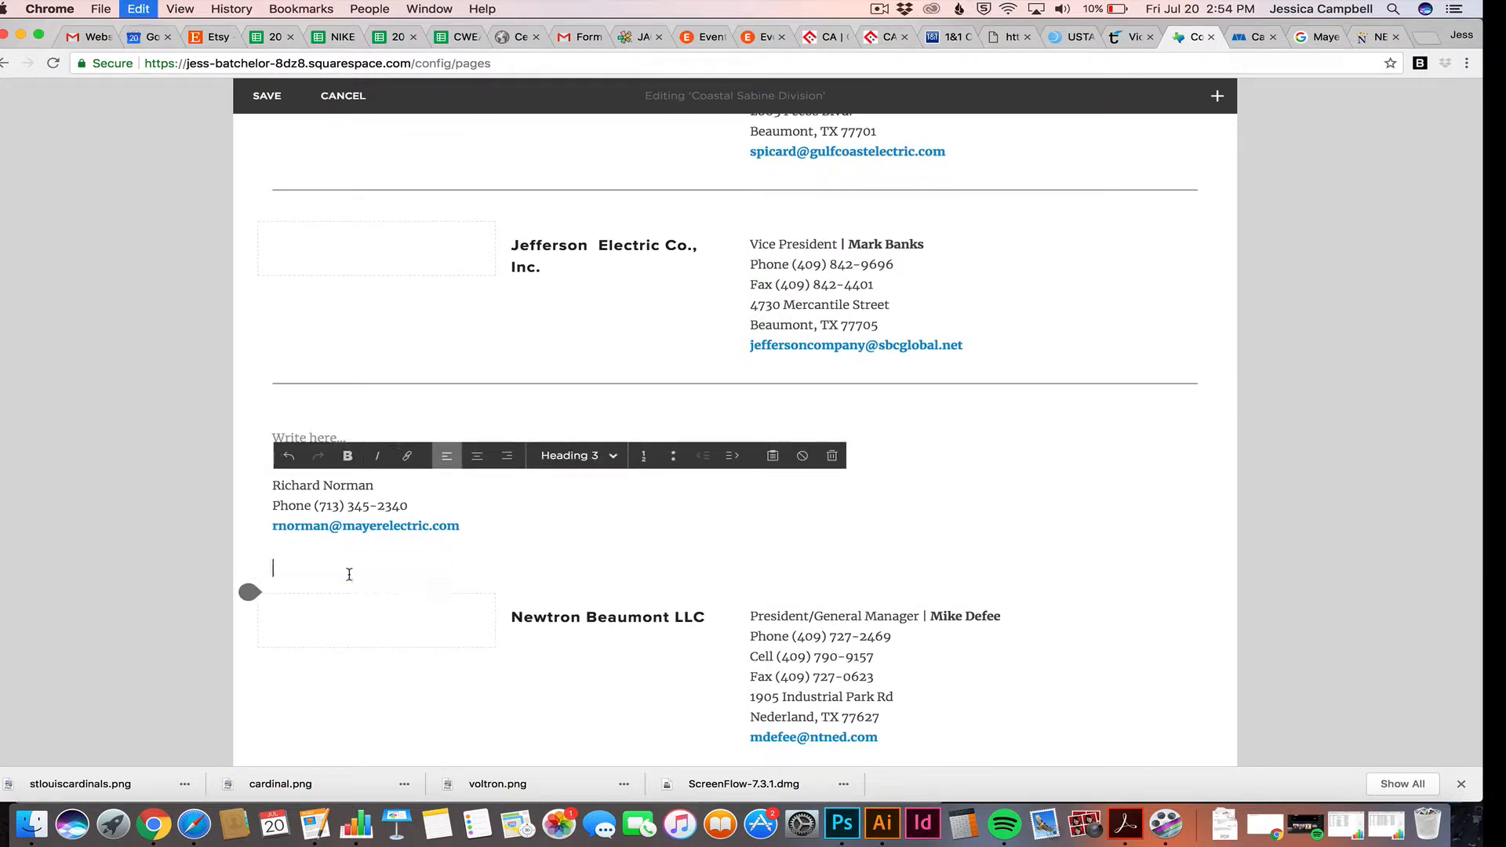
click(325, 437)
text(Mayer Electric Supply)
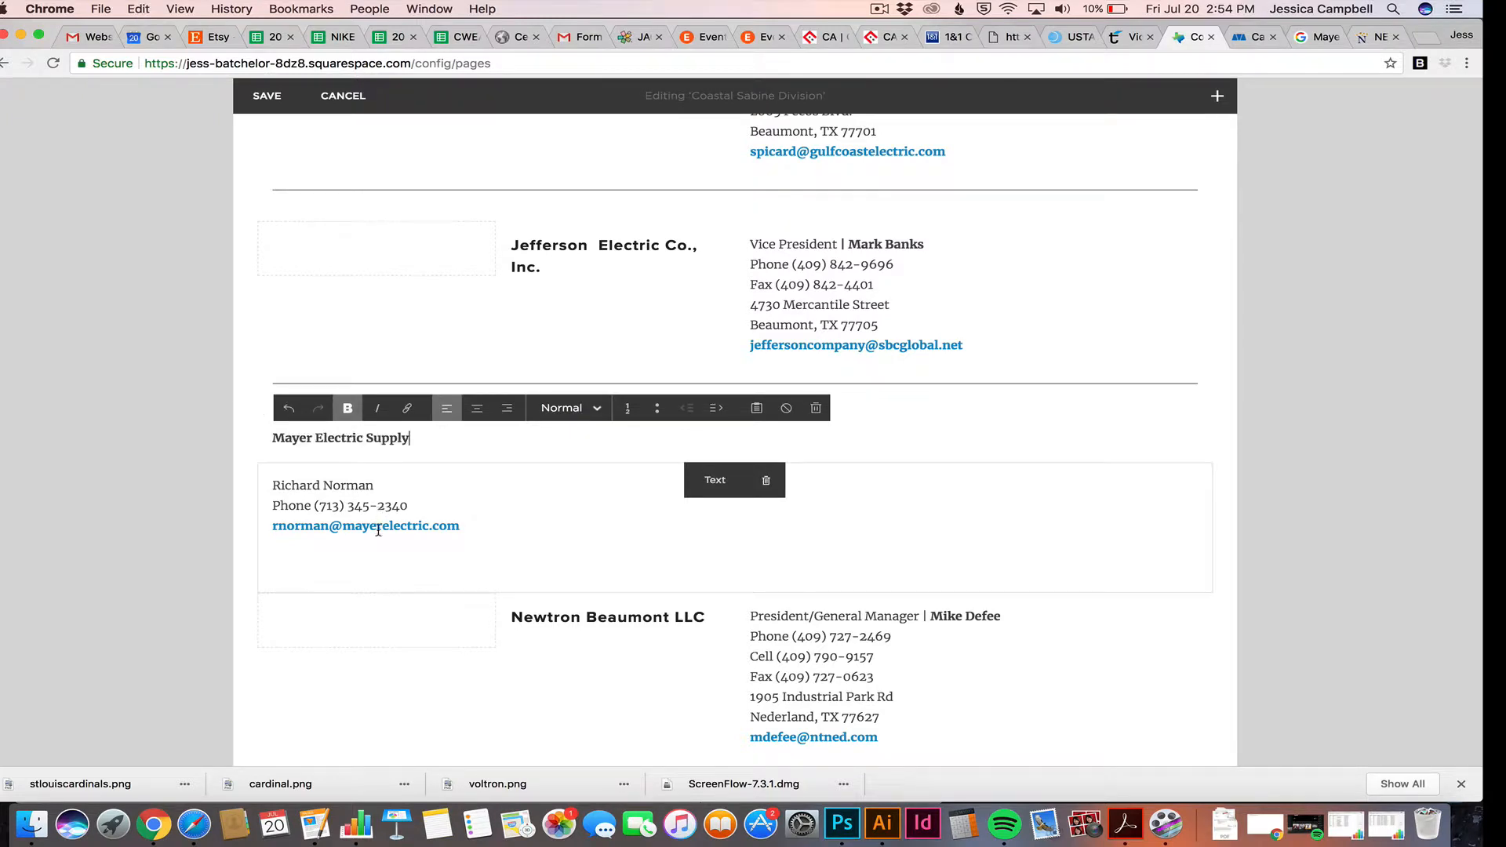
Style the pasted name as Heading 3 and drop the contact details to its right
drag(424, 441, 282, 442)
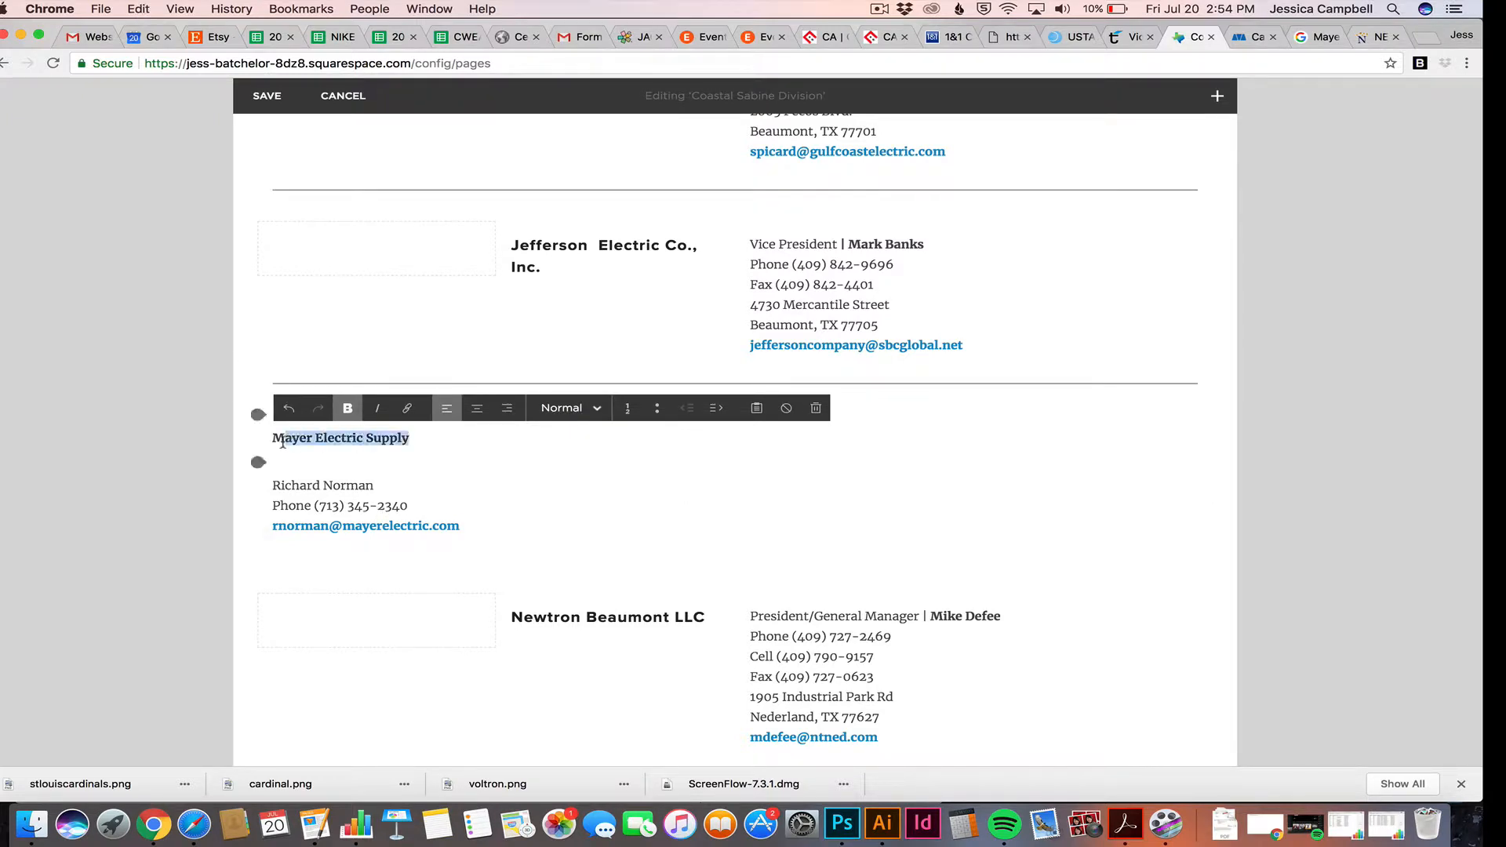
click(594, 408)
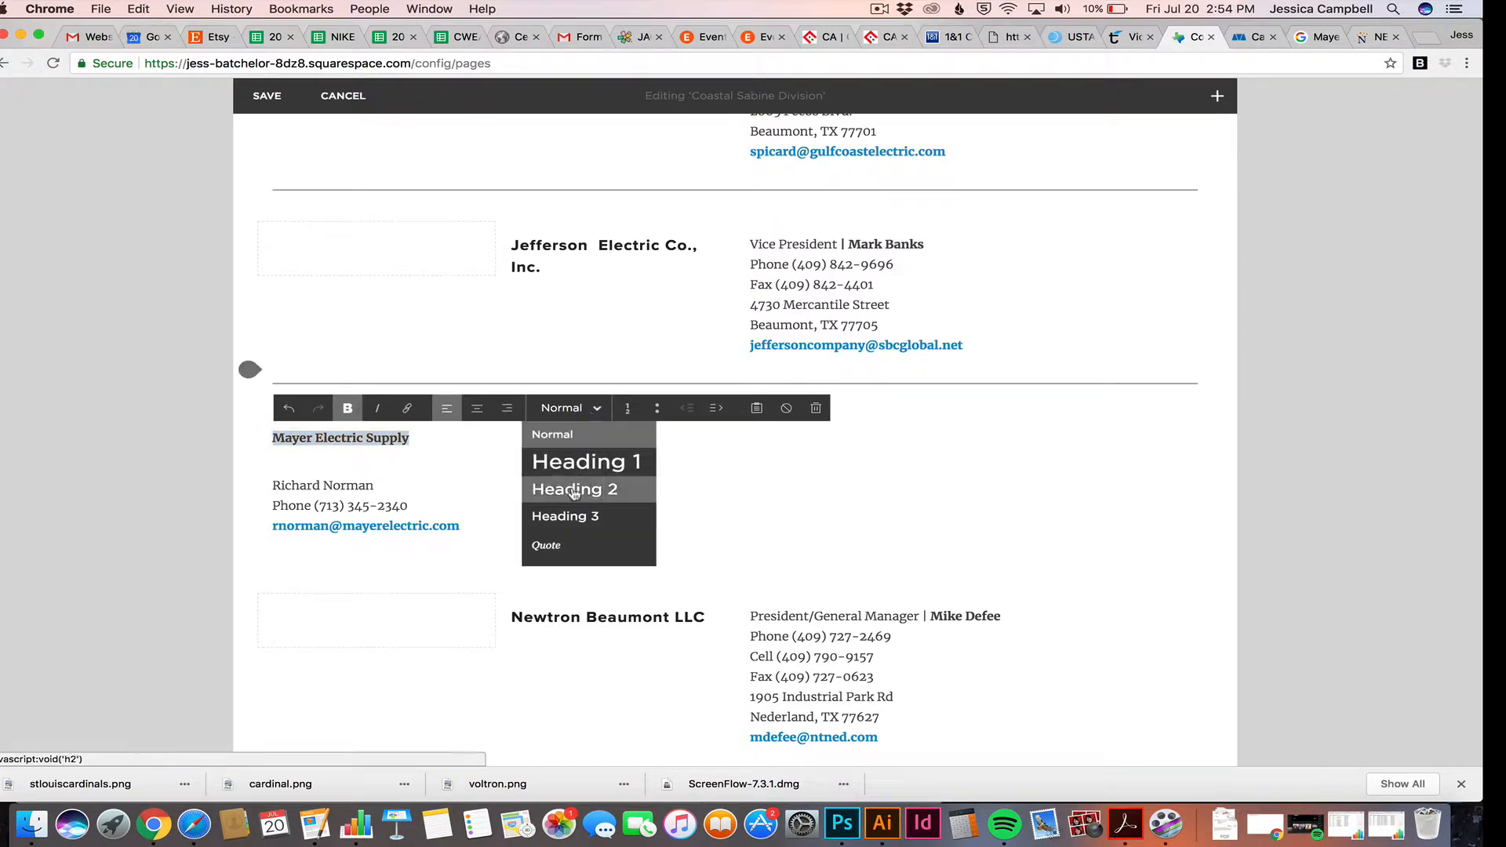
click(576, 519)
click(460, 438)
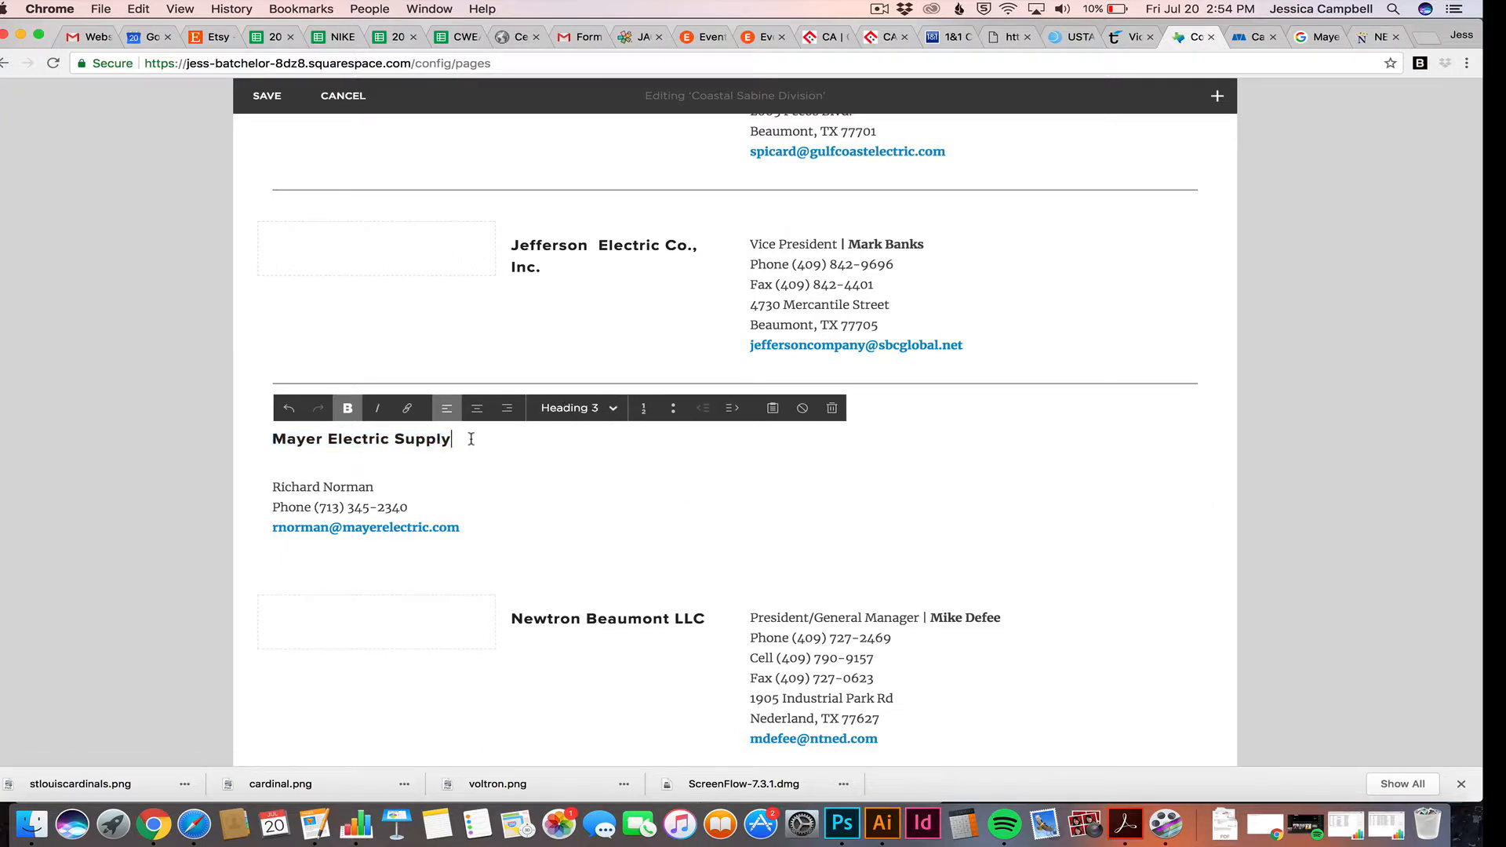
click(209, 512)
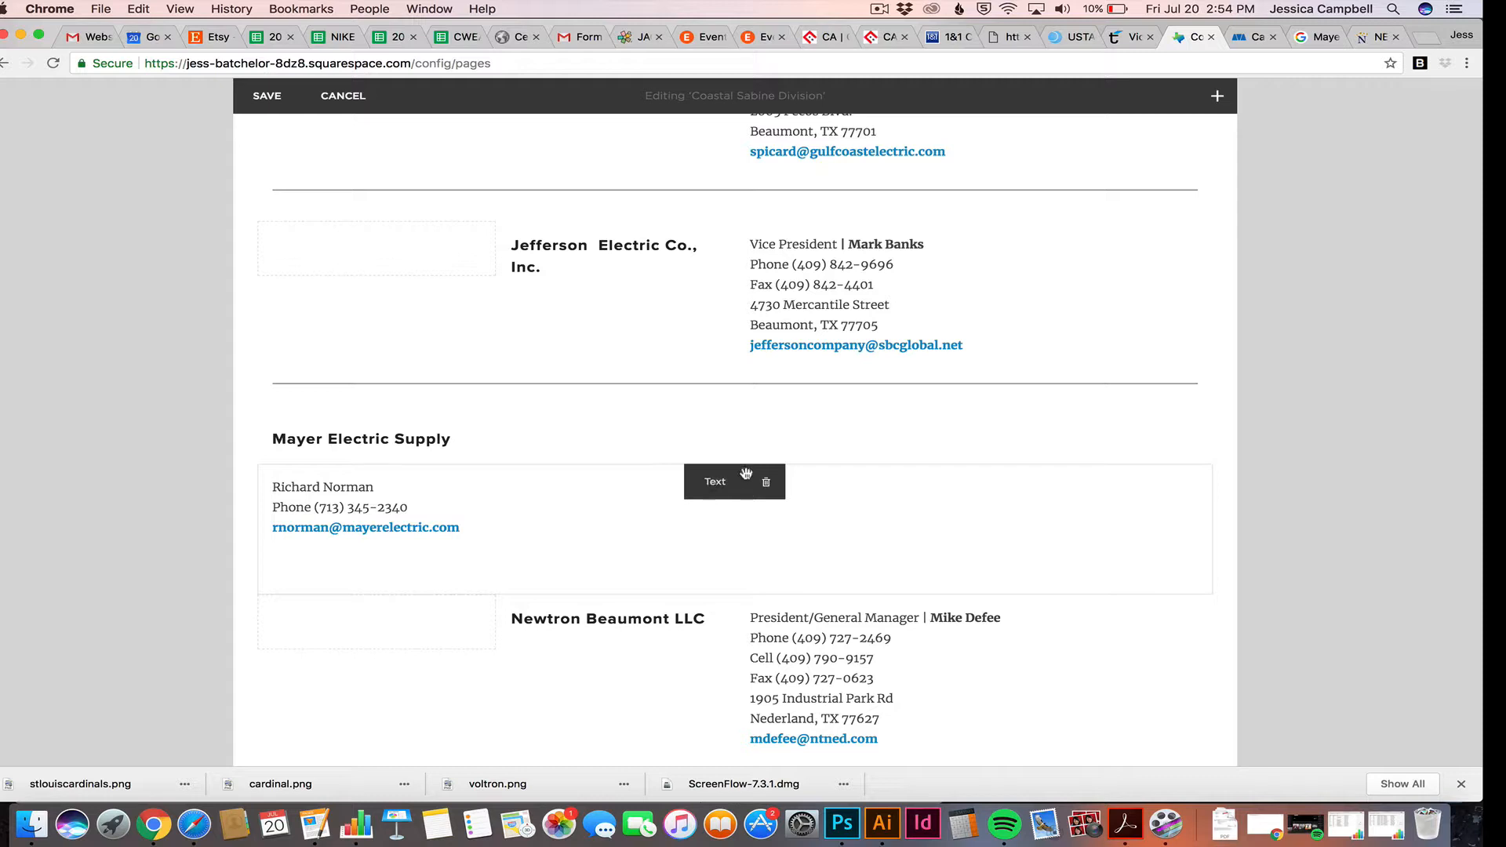
drag(745, 473, 1199, 418)
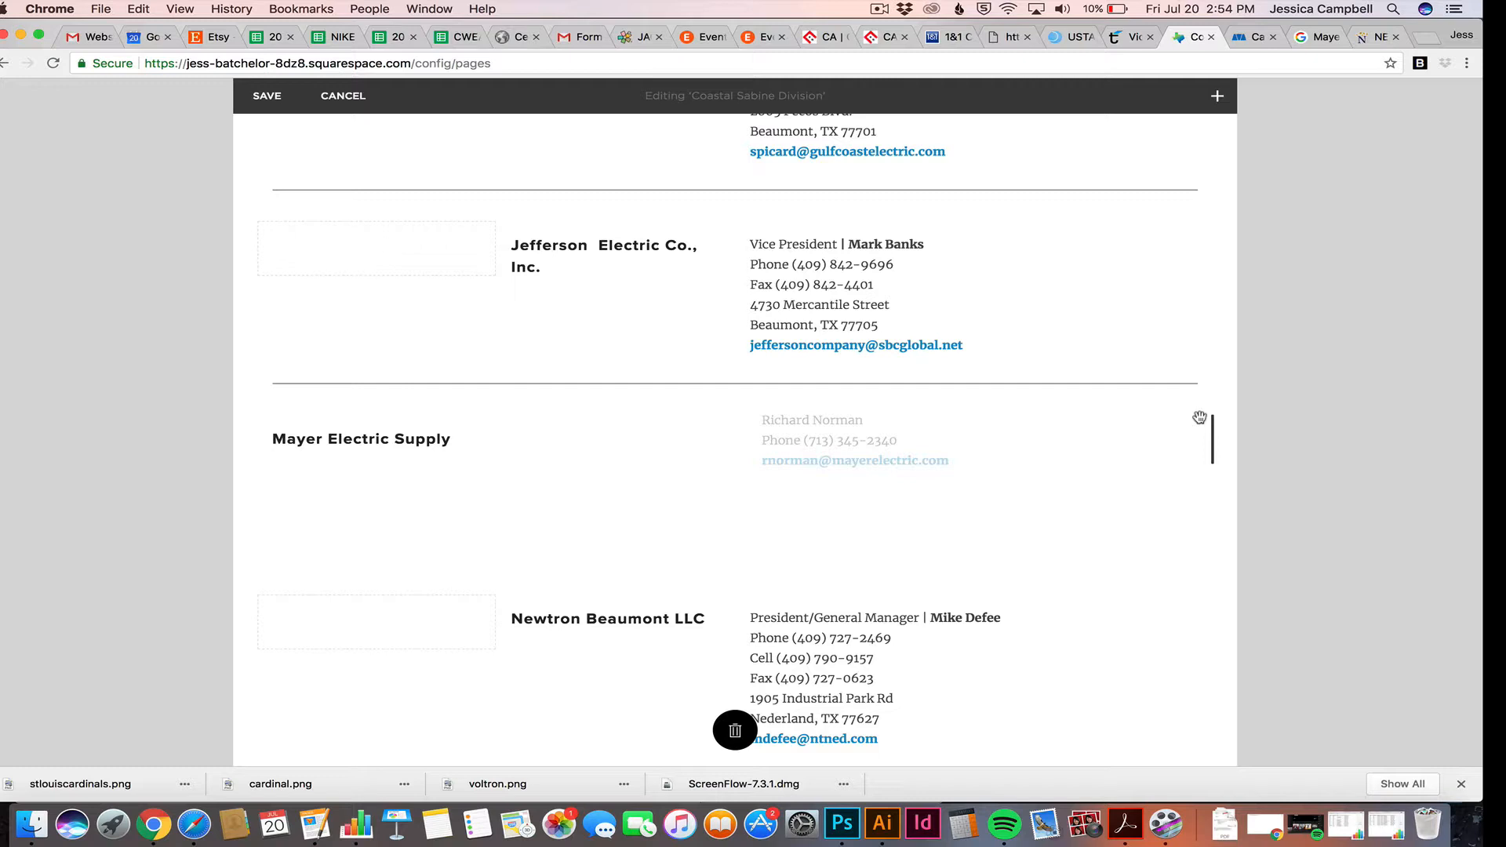
drag(1200, 417, 1199, 417)
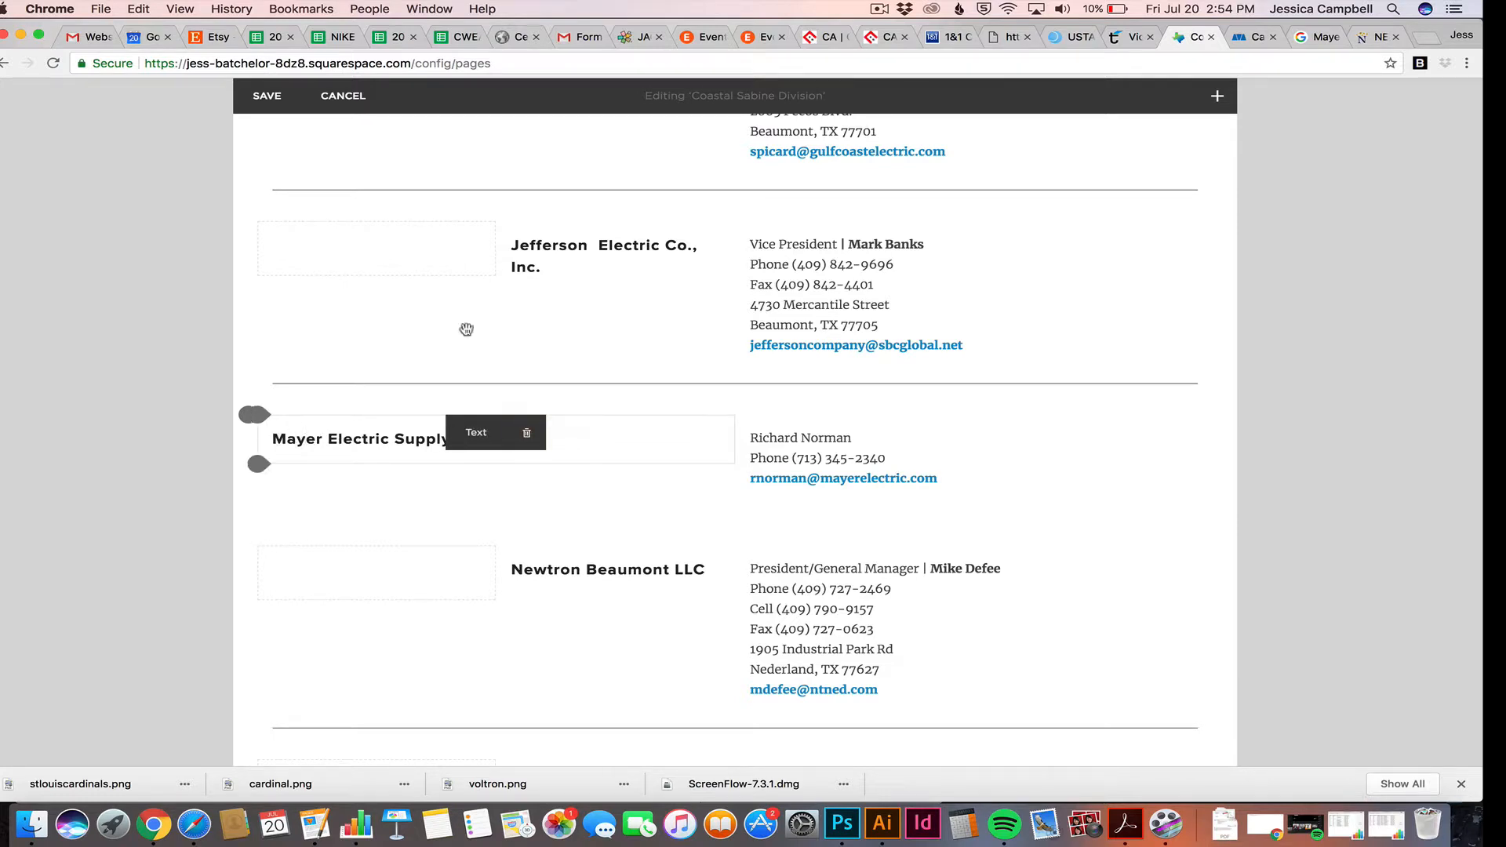
Insert a Spacer left of Mayer Electric Supply, narrow it, and align the contacts with other columns
click(1218, 96)
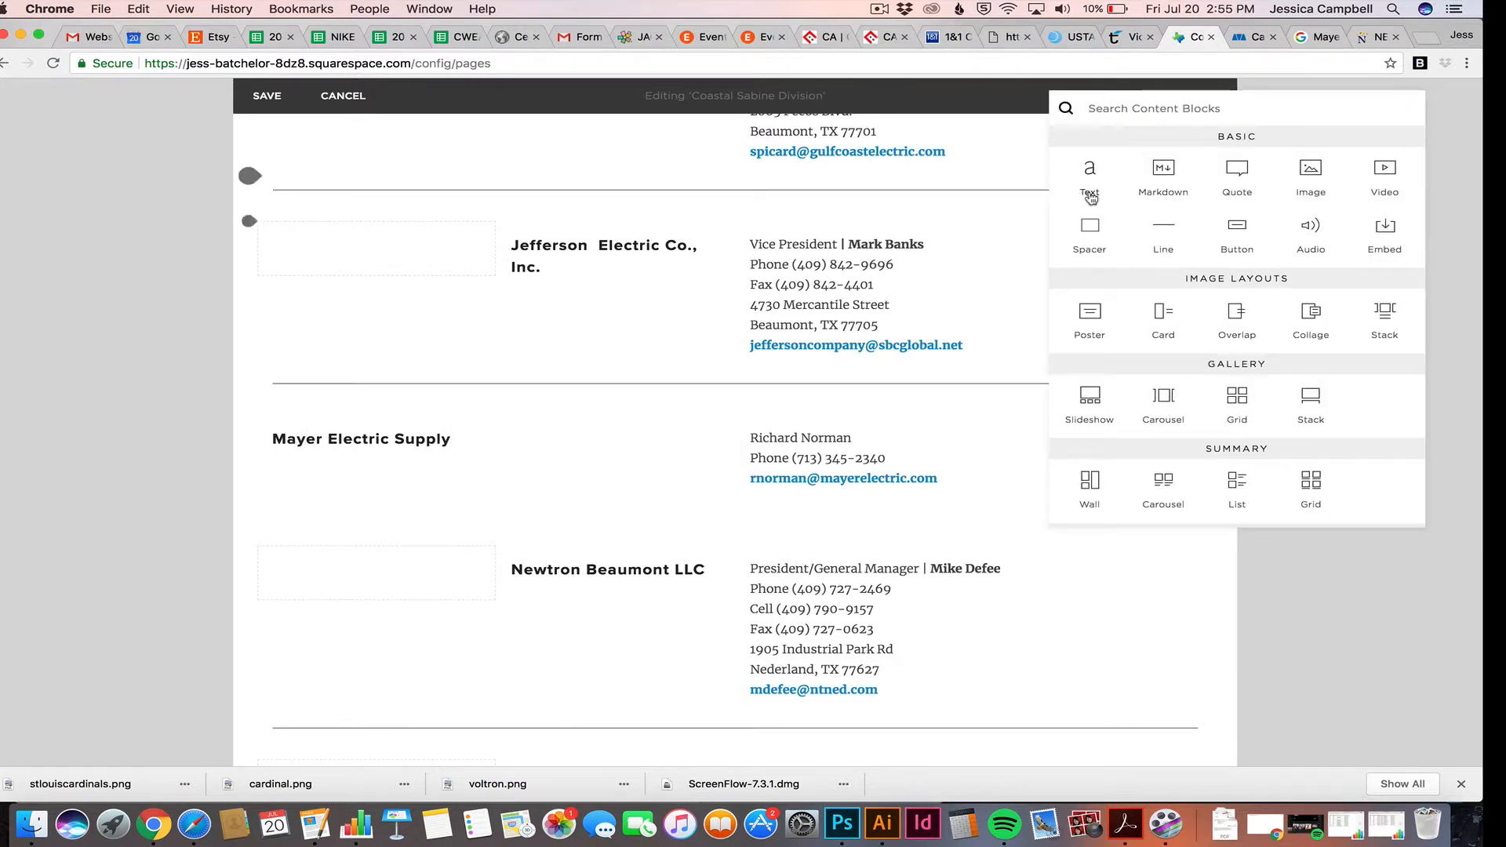
drag(1095, 226, 266, 439)
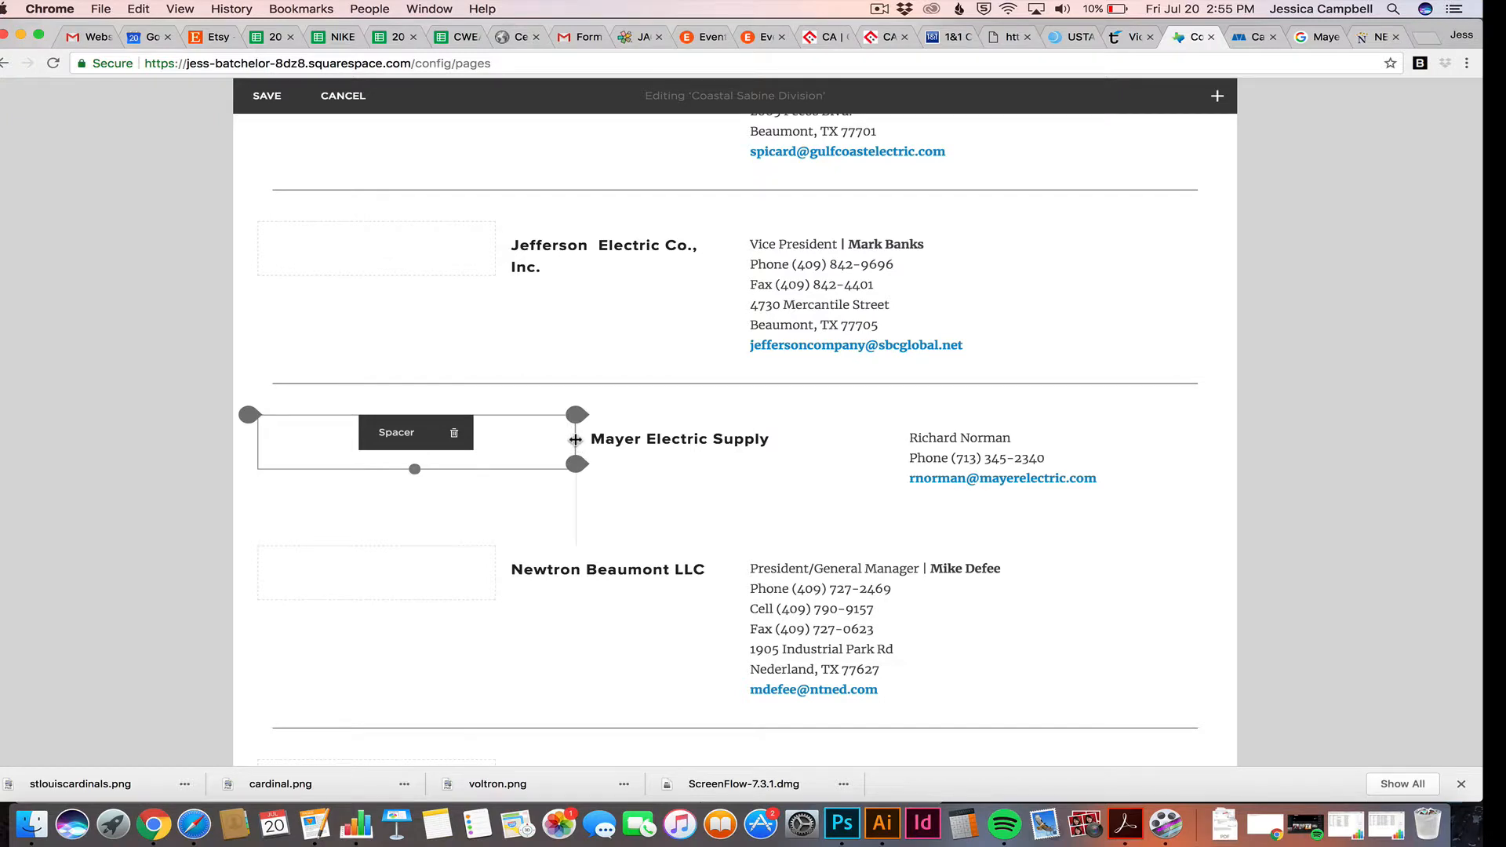
drag(570, 440, 518, 440)
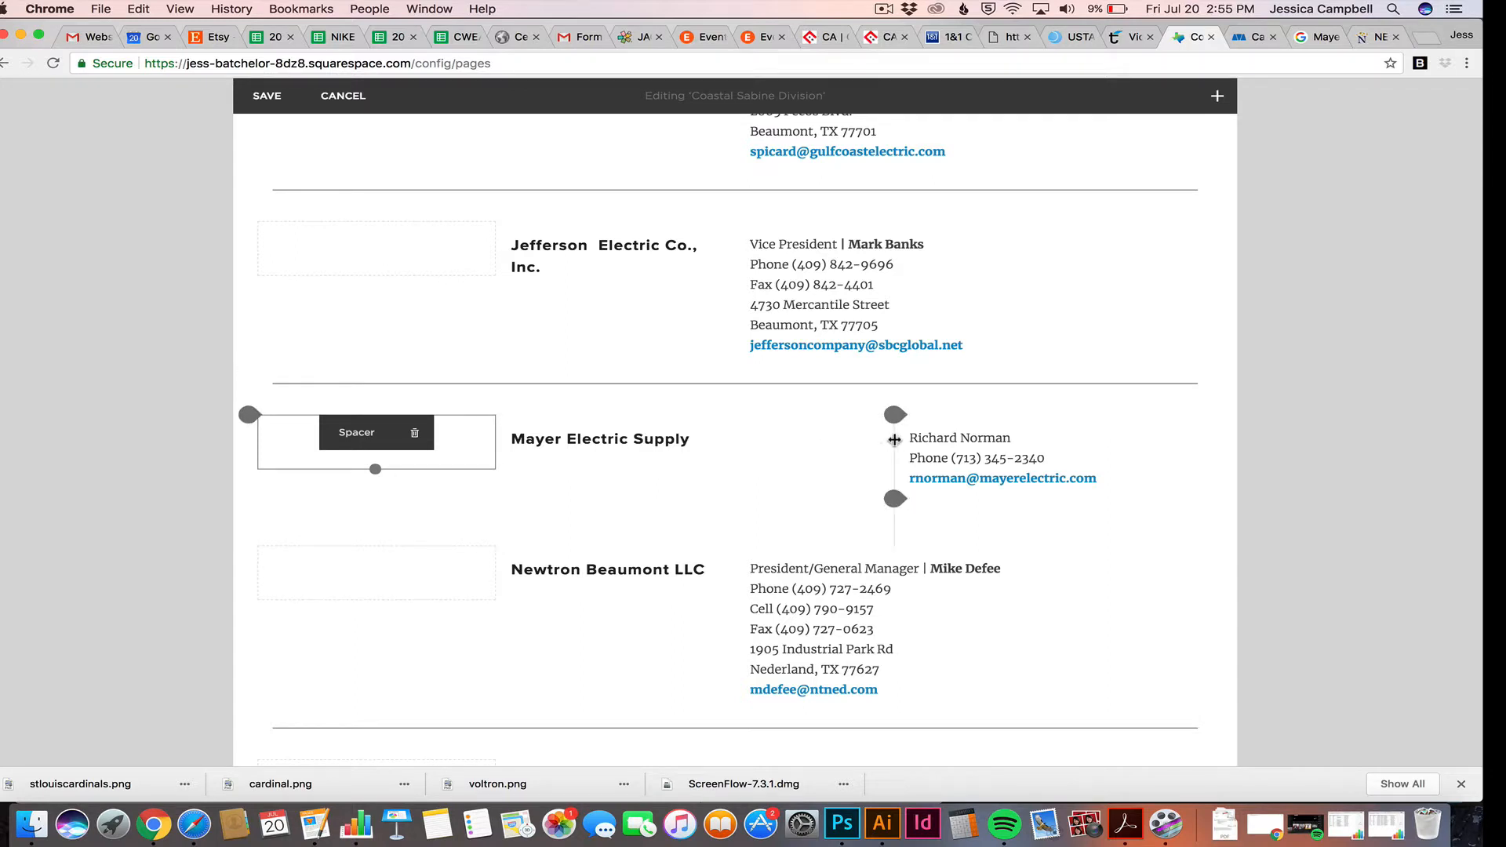
drag(895, 439, 762, 433)
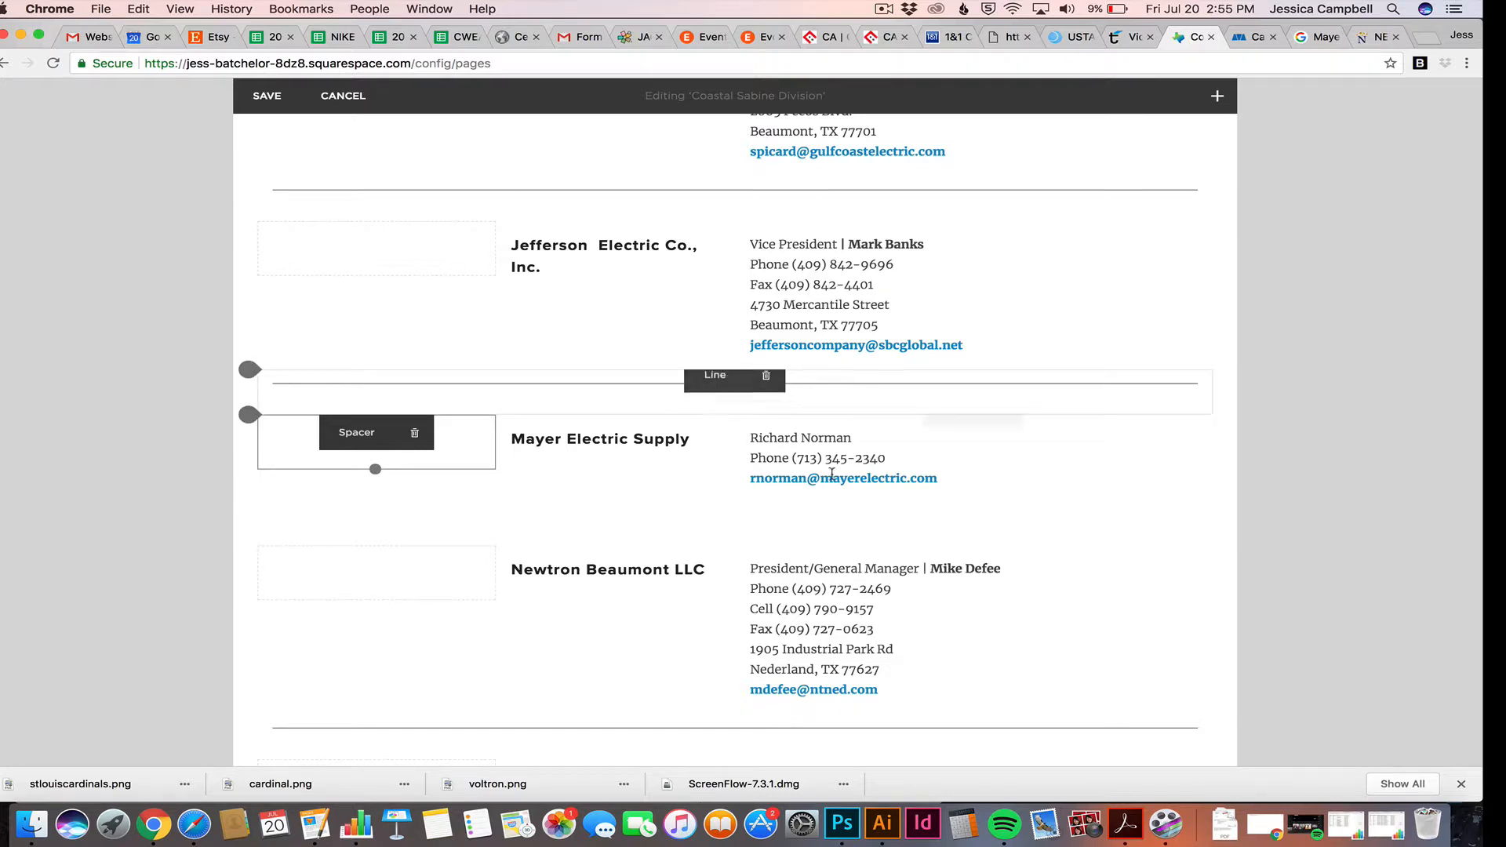
Add a Line block below the Mayer listing and delete the empty paragraph under the contacts
click(1216, 96)
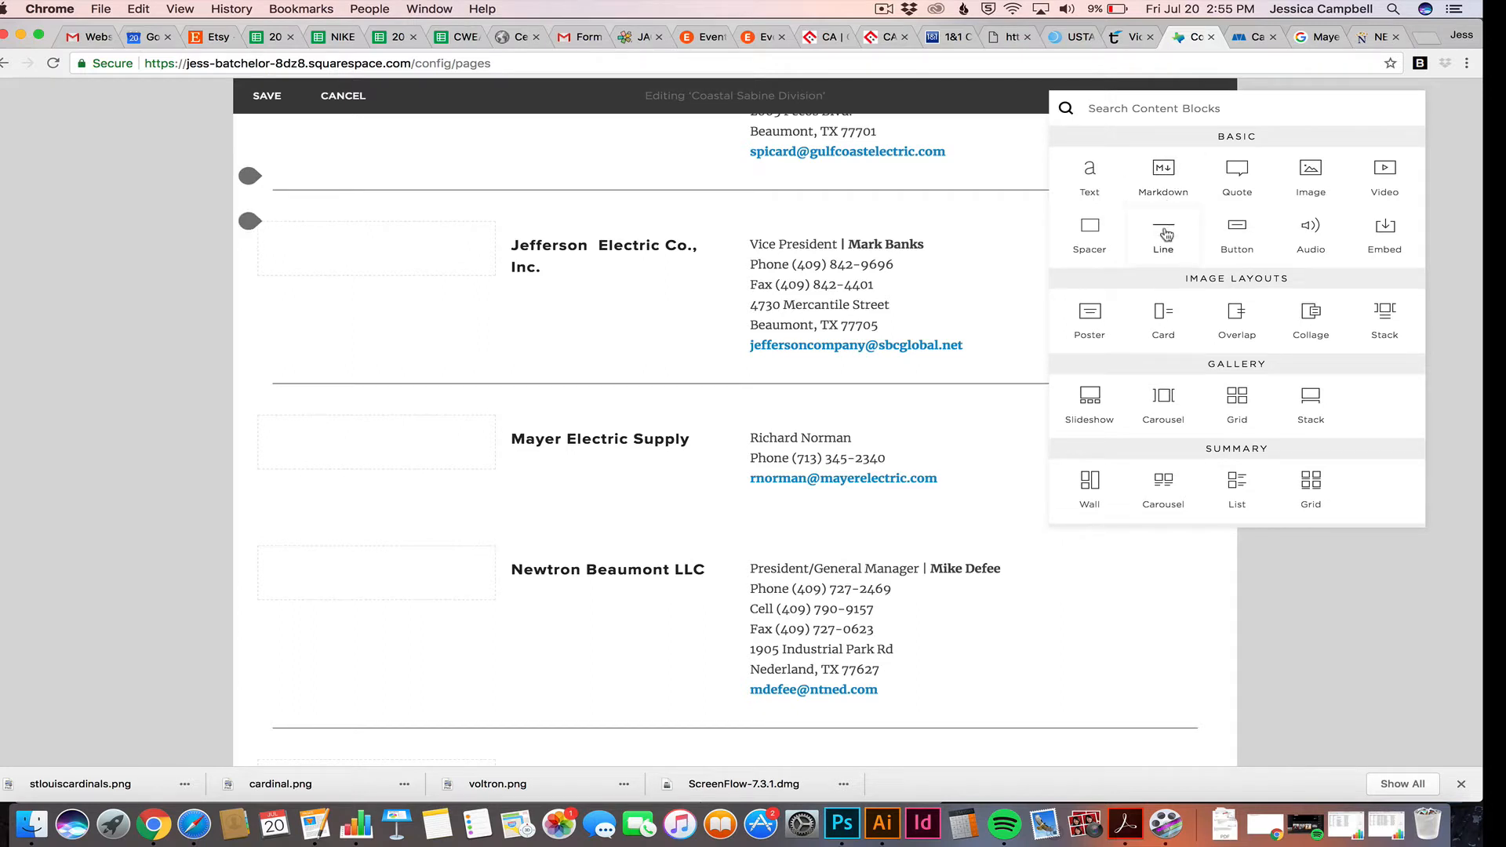
drag(940, 366, 624, 537)
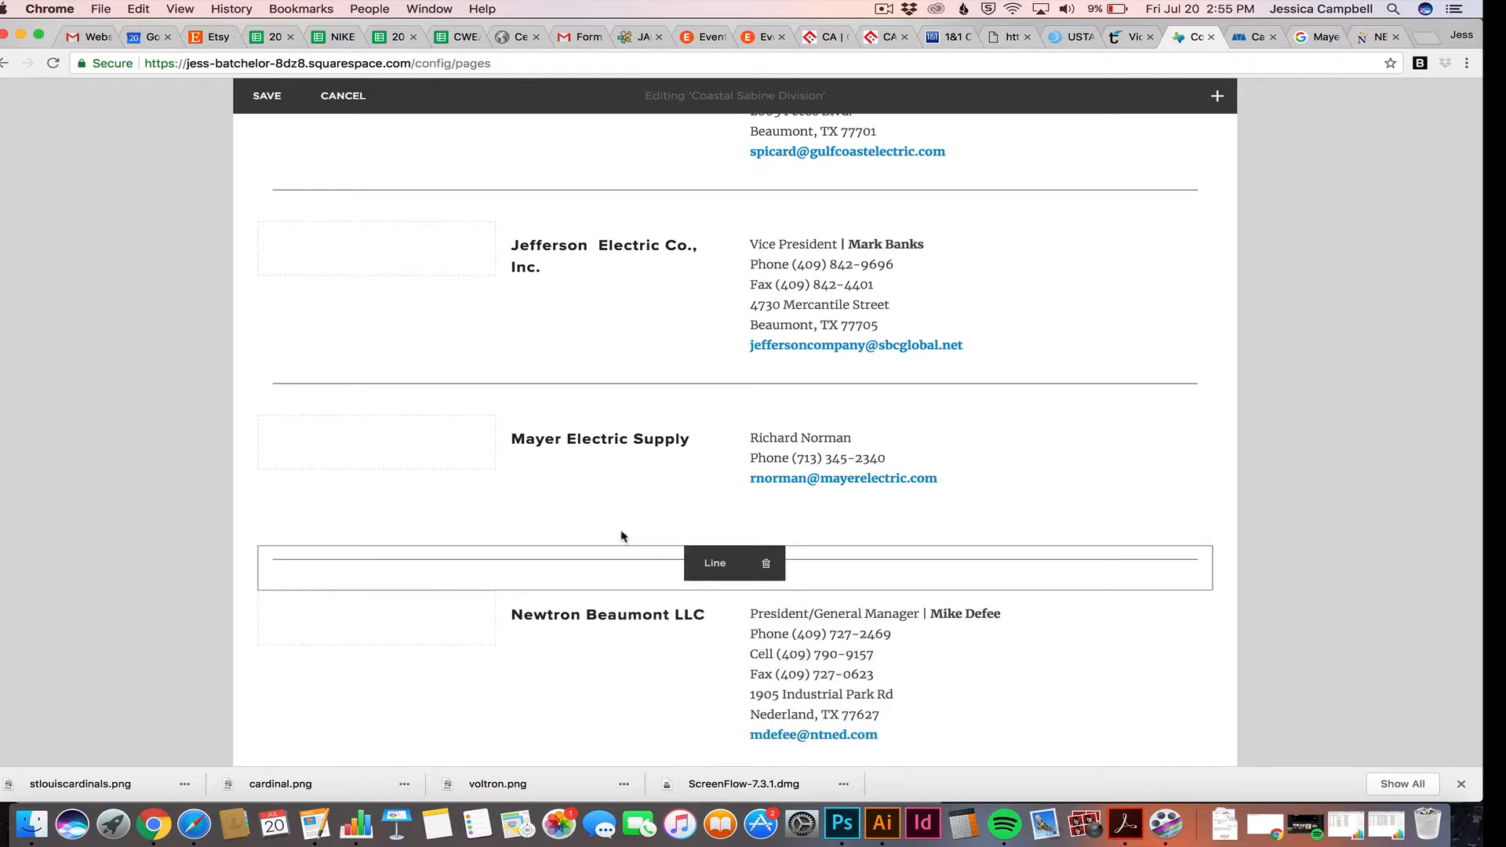
scroll(628, 490, down, 1)
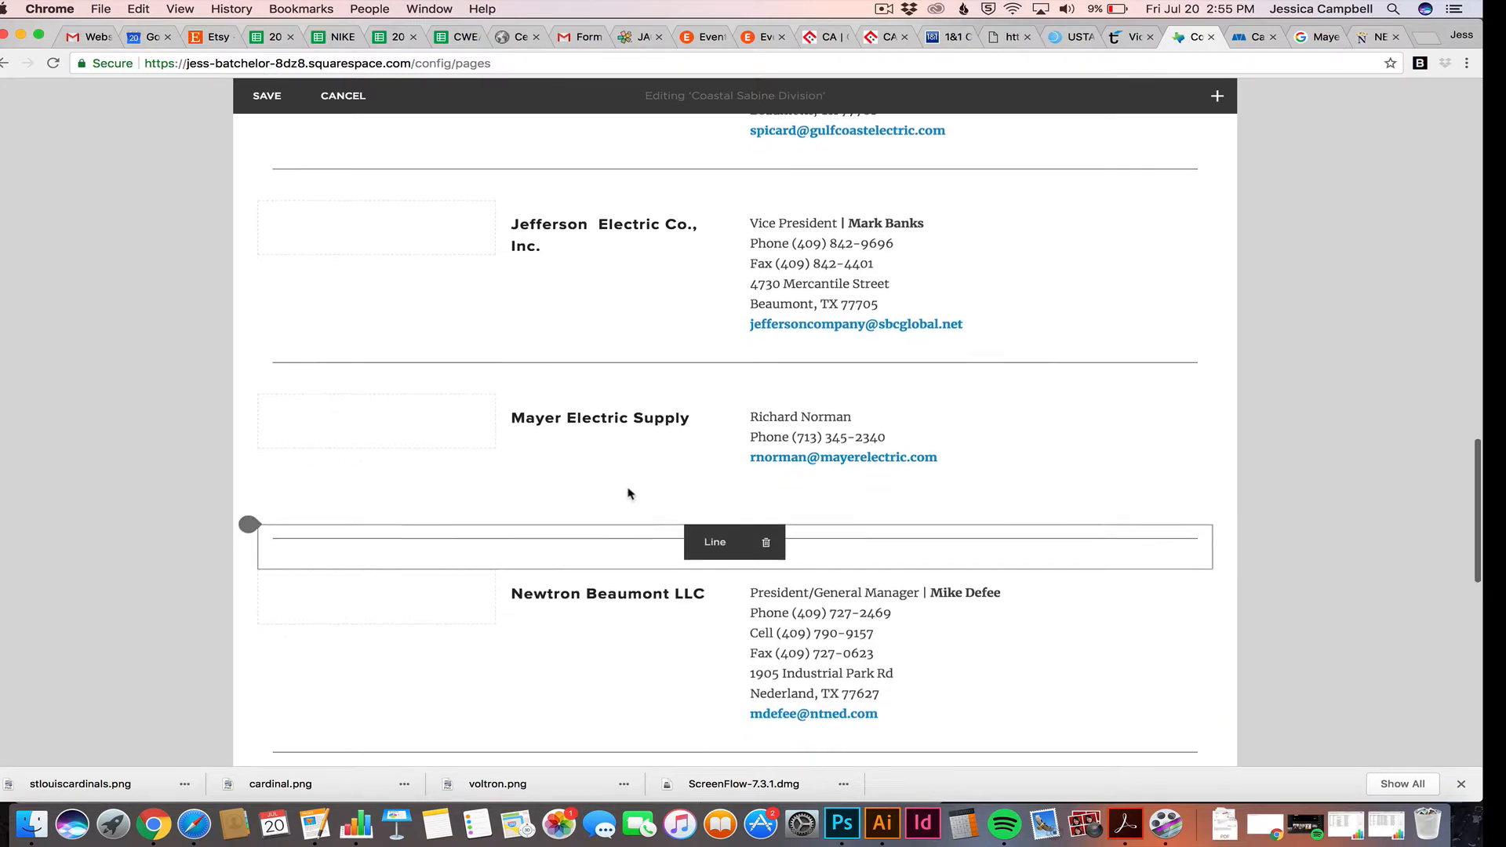
click(815, 474)
key(BackSpace)
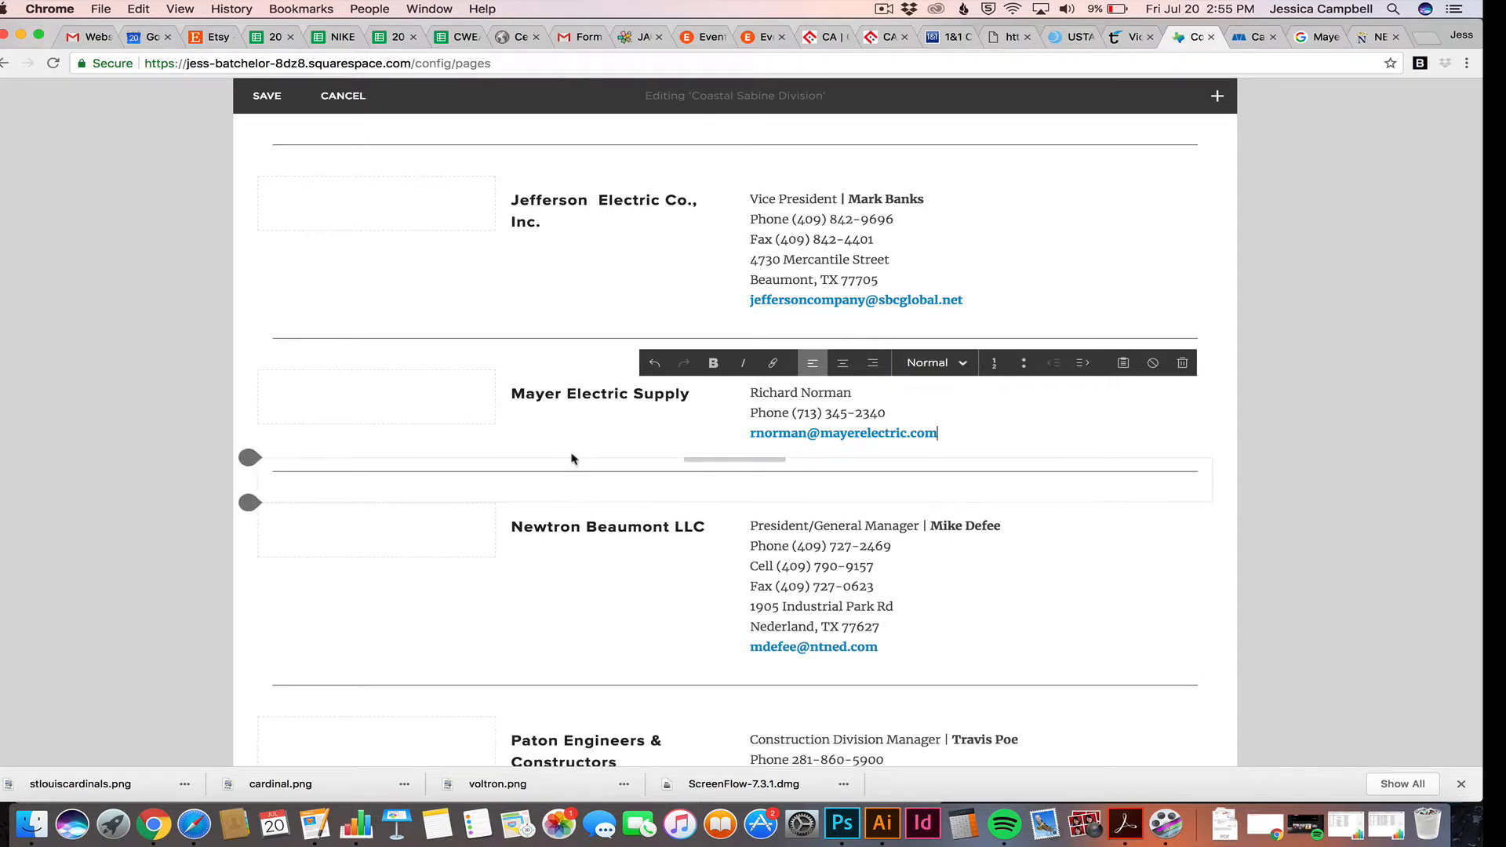
scroll(550, 471, up, 1)
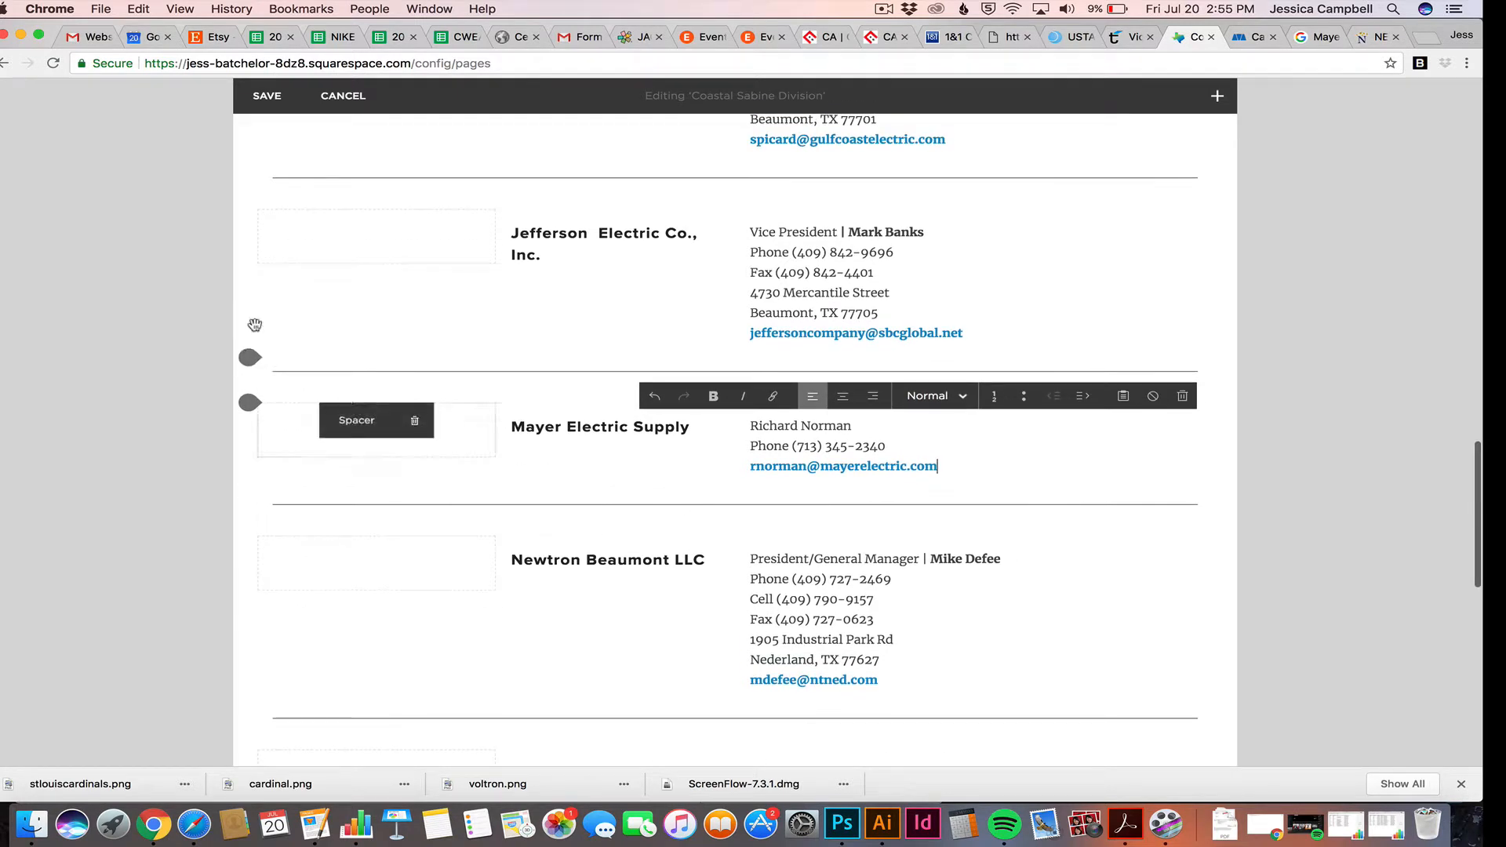
Save the edits to the Coastal Sabine Division page
click(261, 95)
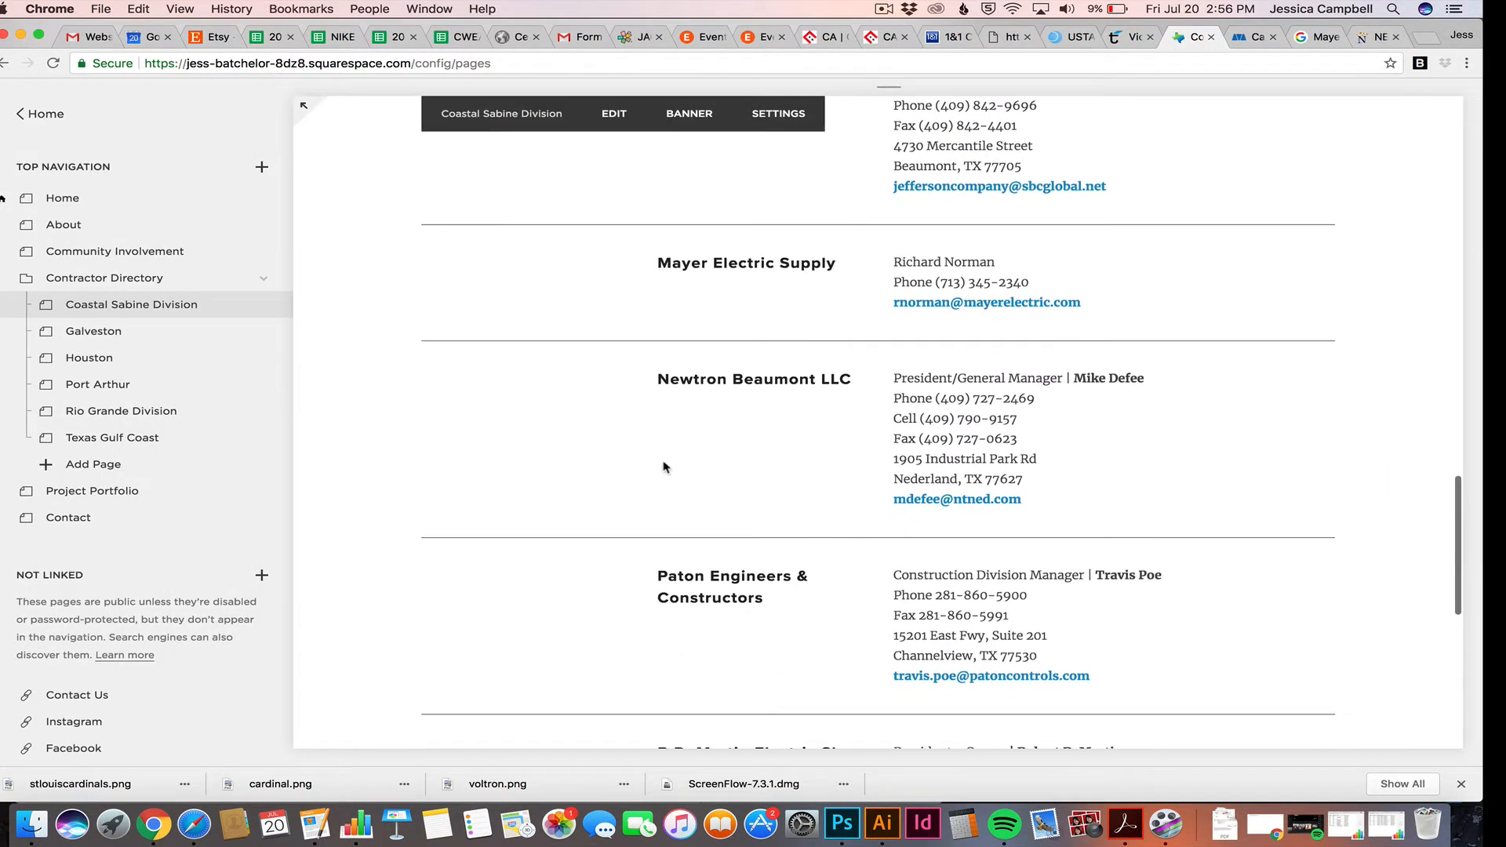
scroll(672, 431, down, 5)
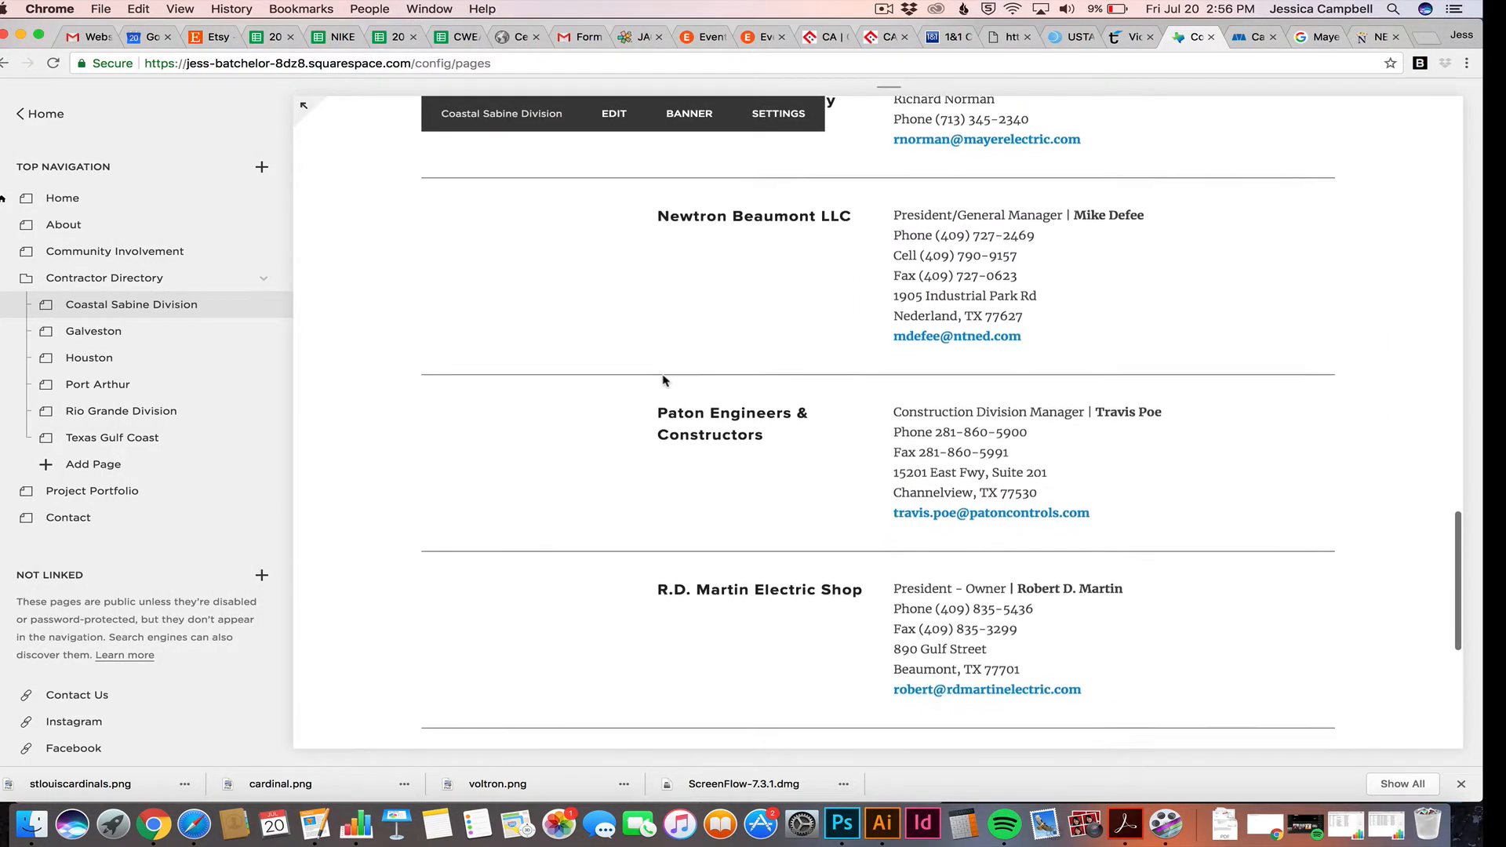
scroll(663, 380, up, 10)
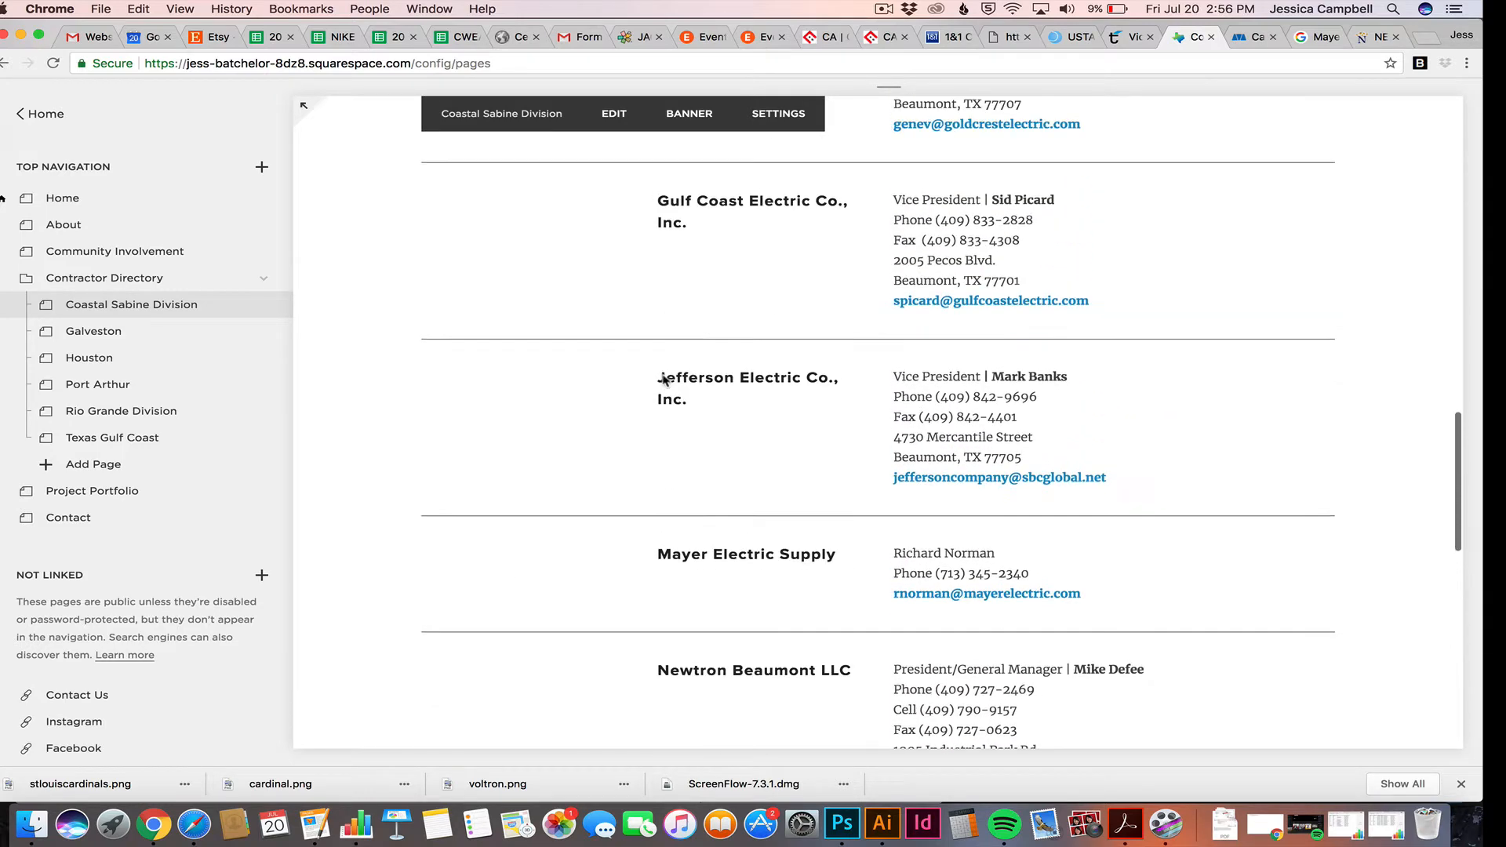
scroll(662, 380, up, 12)
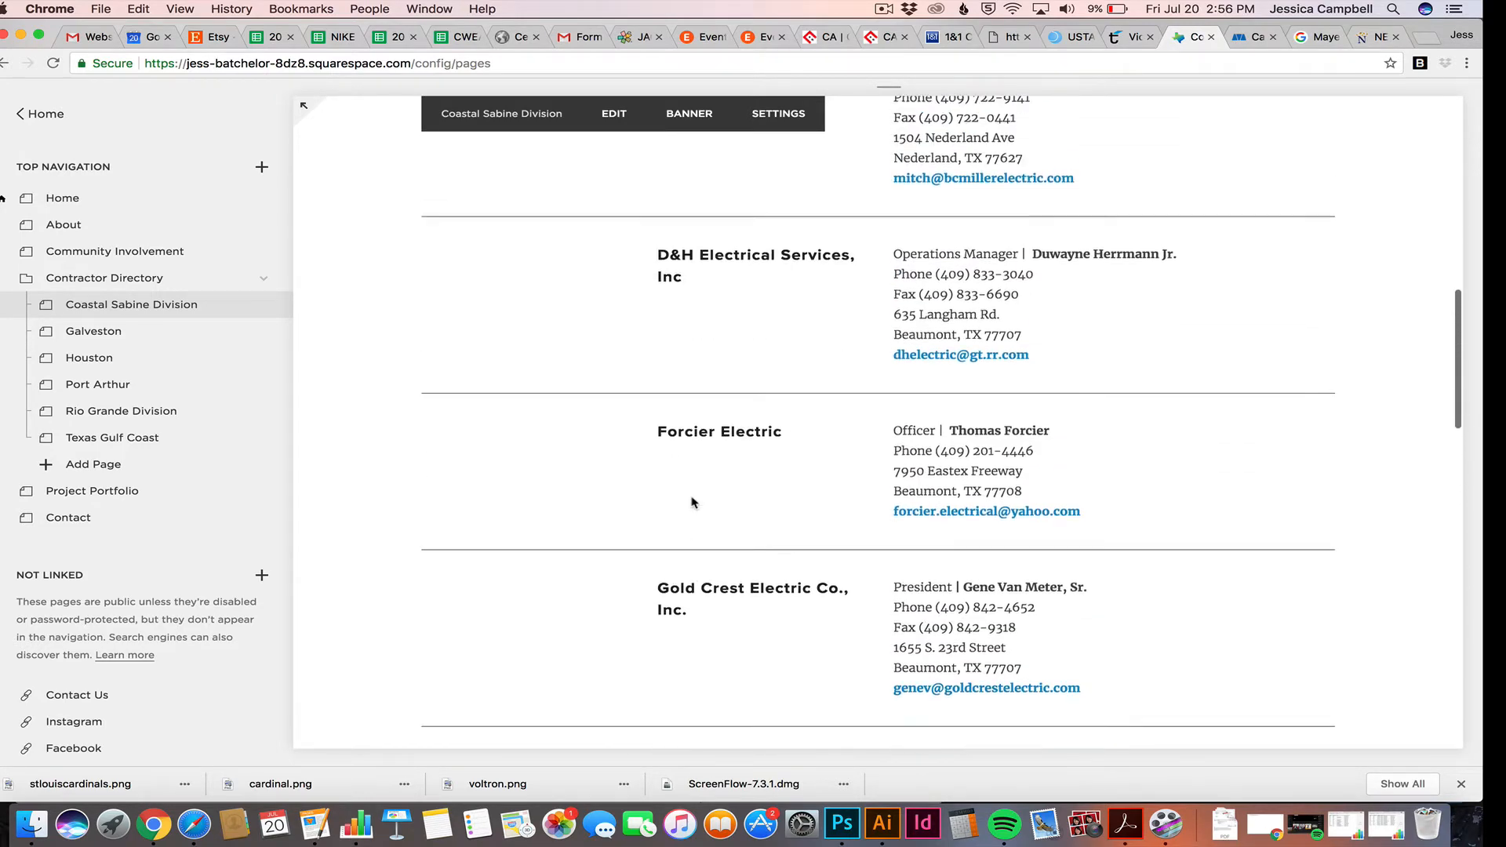
scroll(692, 502, up, 8)
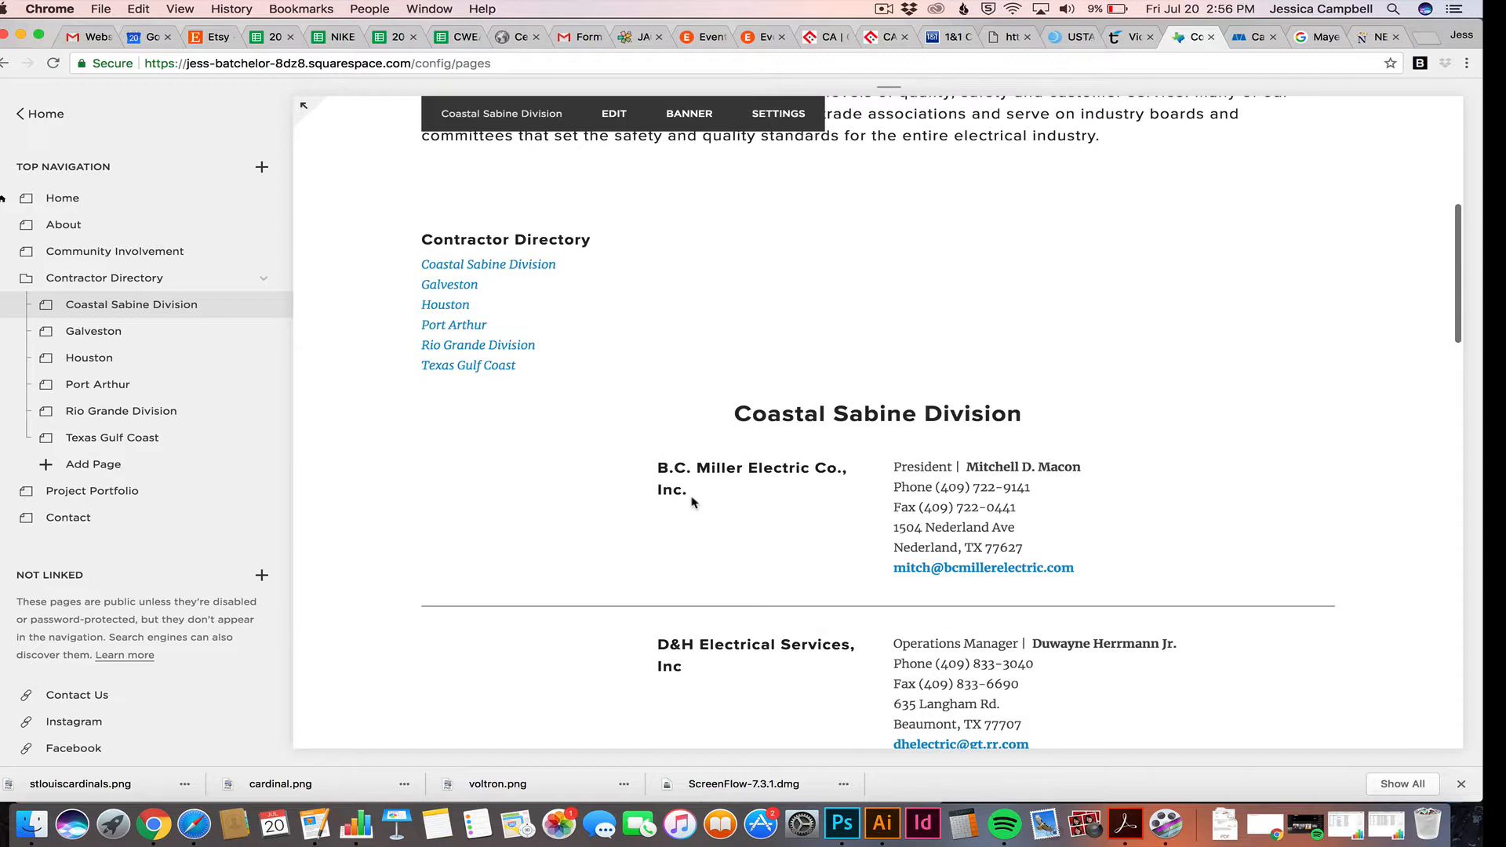
Return to the Pages list and show the Home page in the preview
click(21, 115)
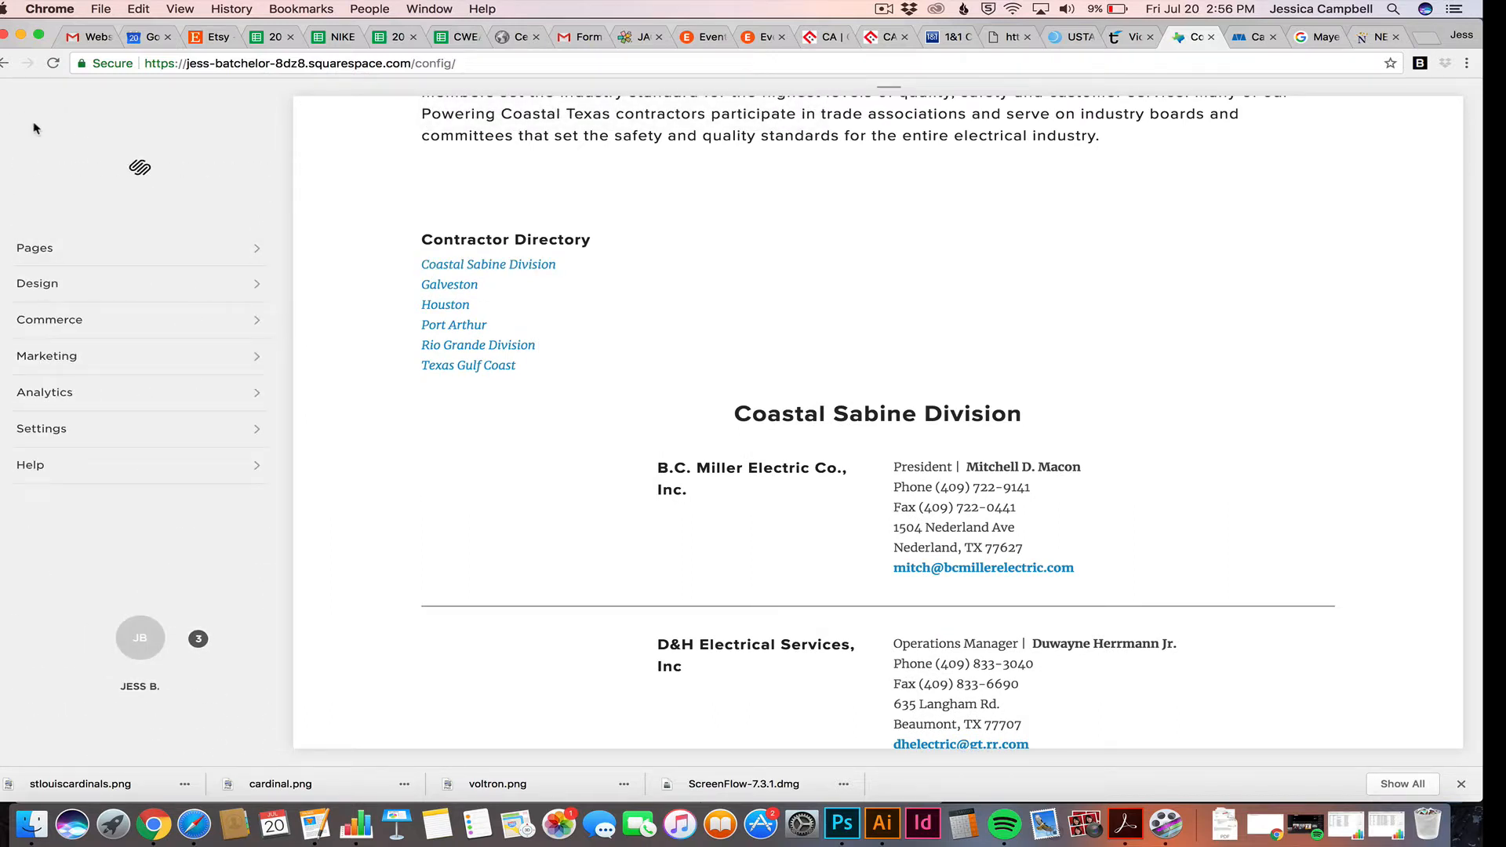
click(43, 243)
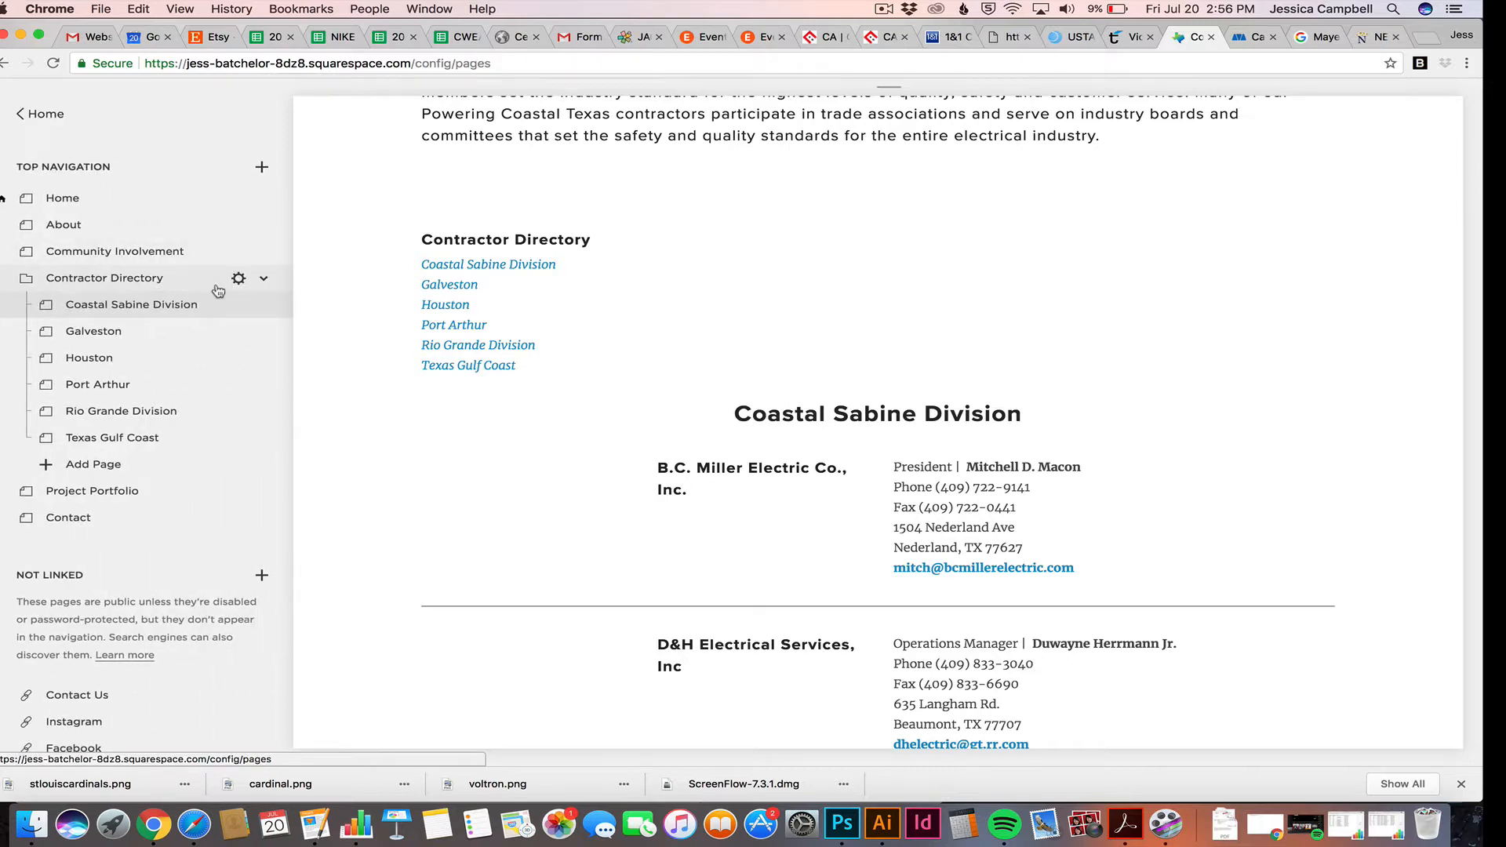
click(66, 200)
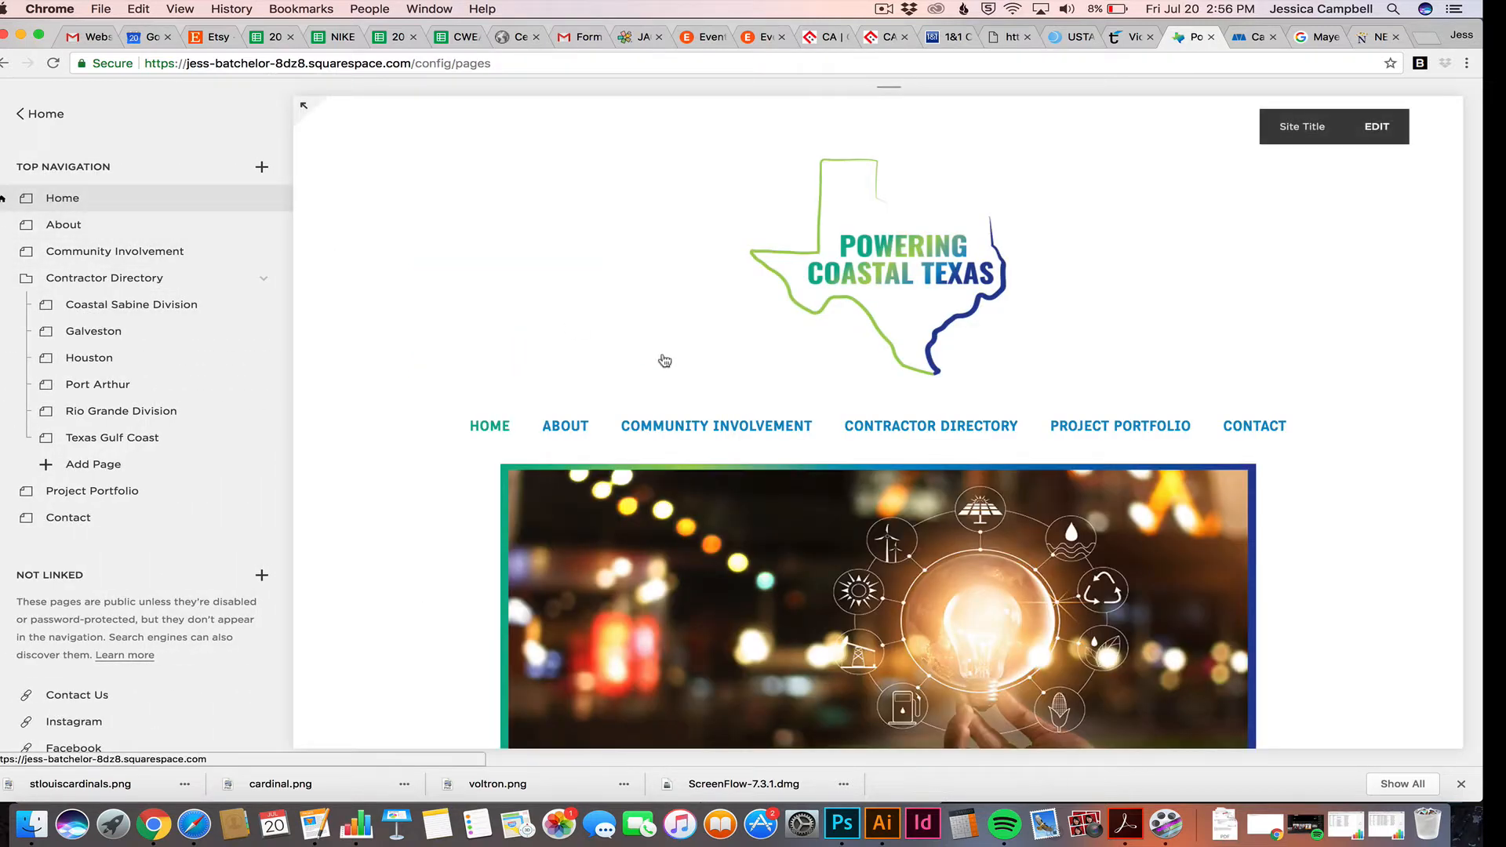
scroll(663, 360, down, 6)
scroll(663, 360, down, 3)
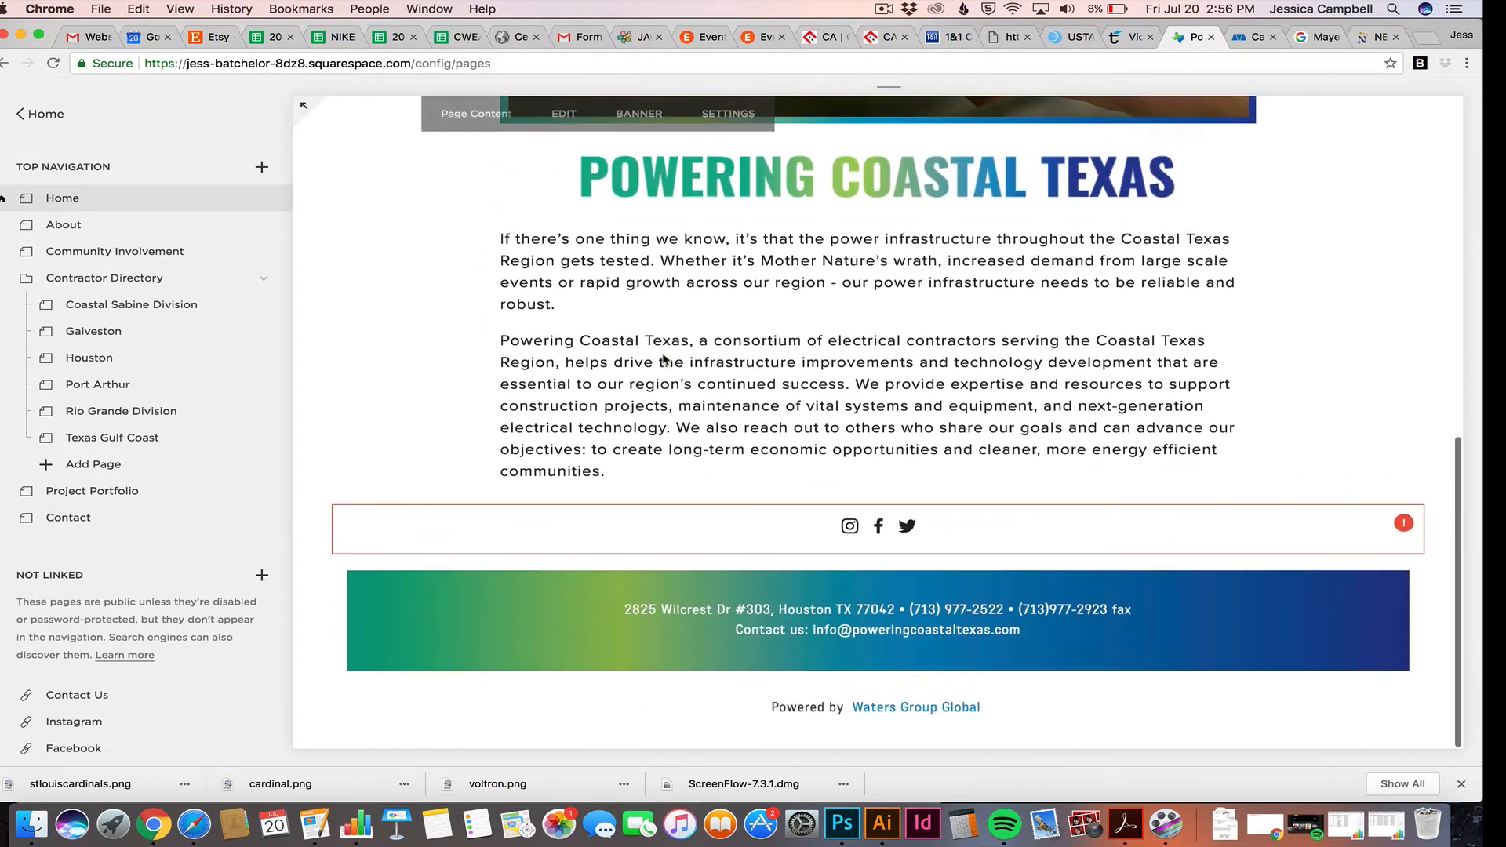
scroll(663, 360, up, 6)
scroll(663, 360, up, 2)
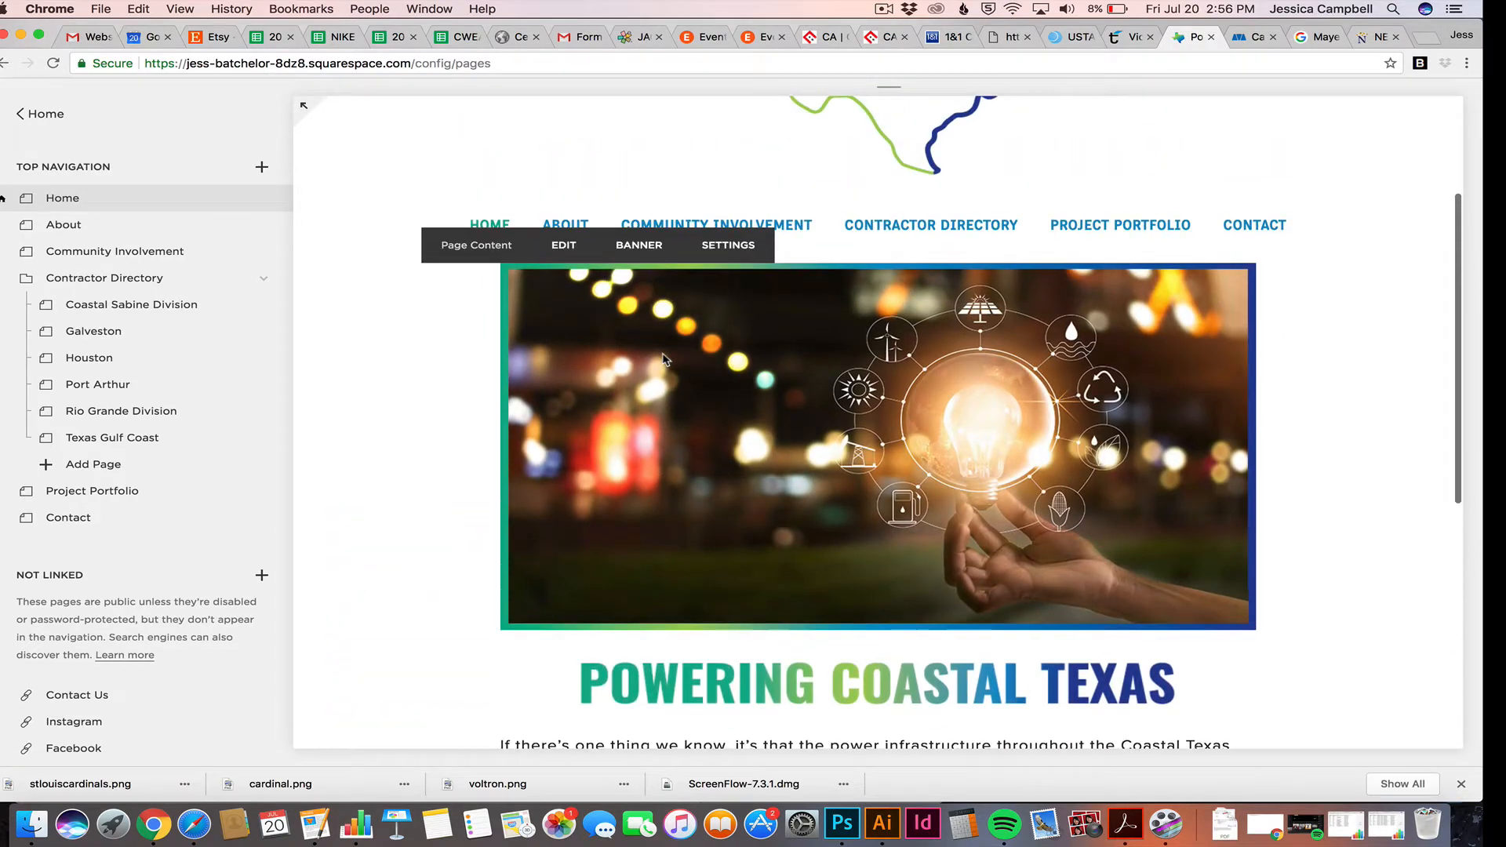
Open Coastal Sabine Division from the Contractor Directory menu and scroll to Mayer Electric Supply
mouse_move(929, 227)
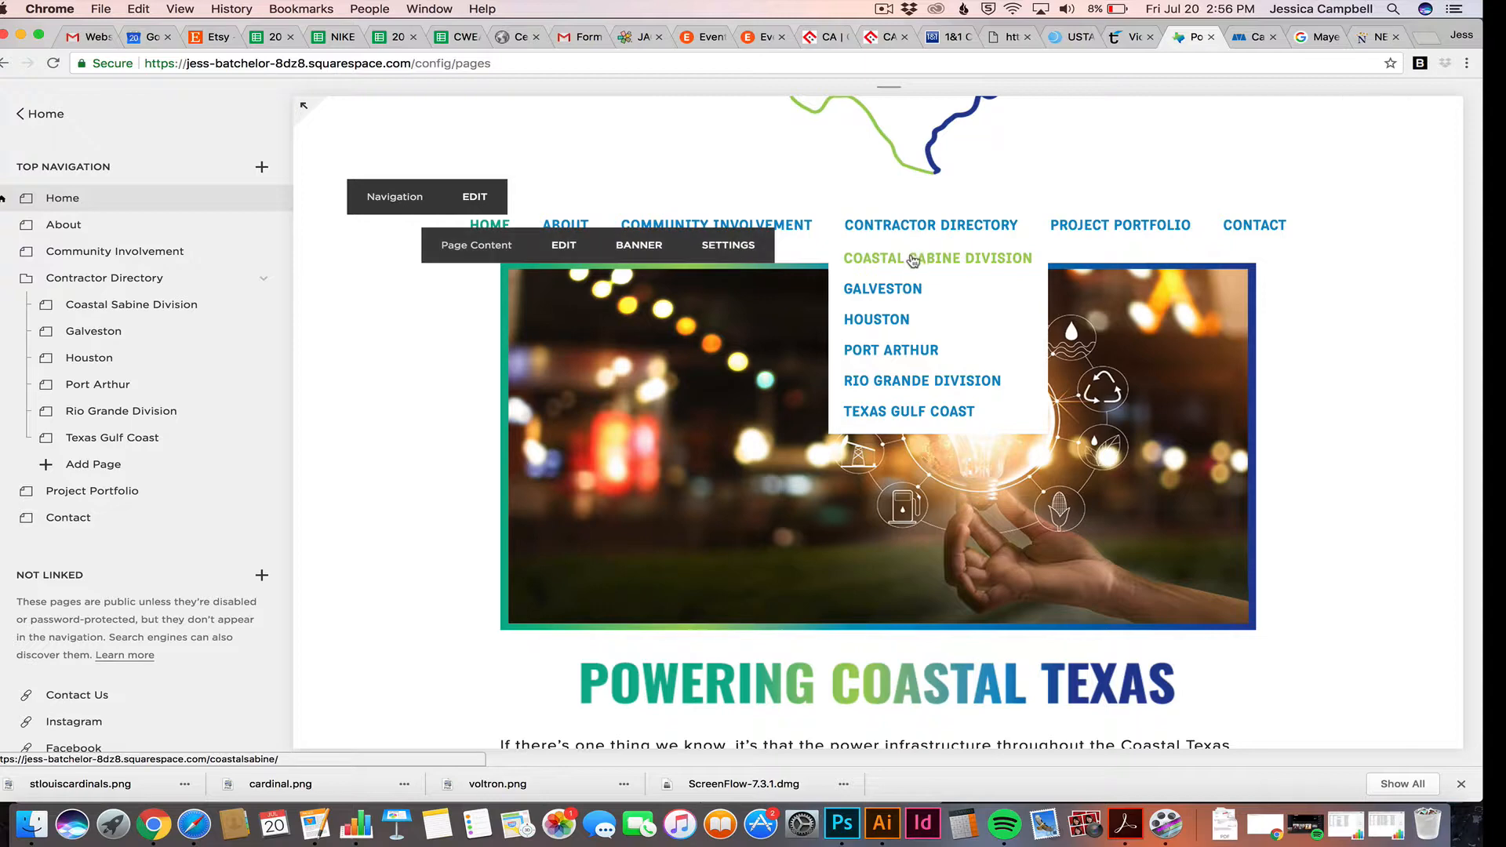
click(912, 258)
scroll(836, 414, down, 12)
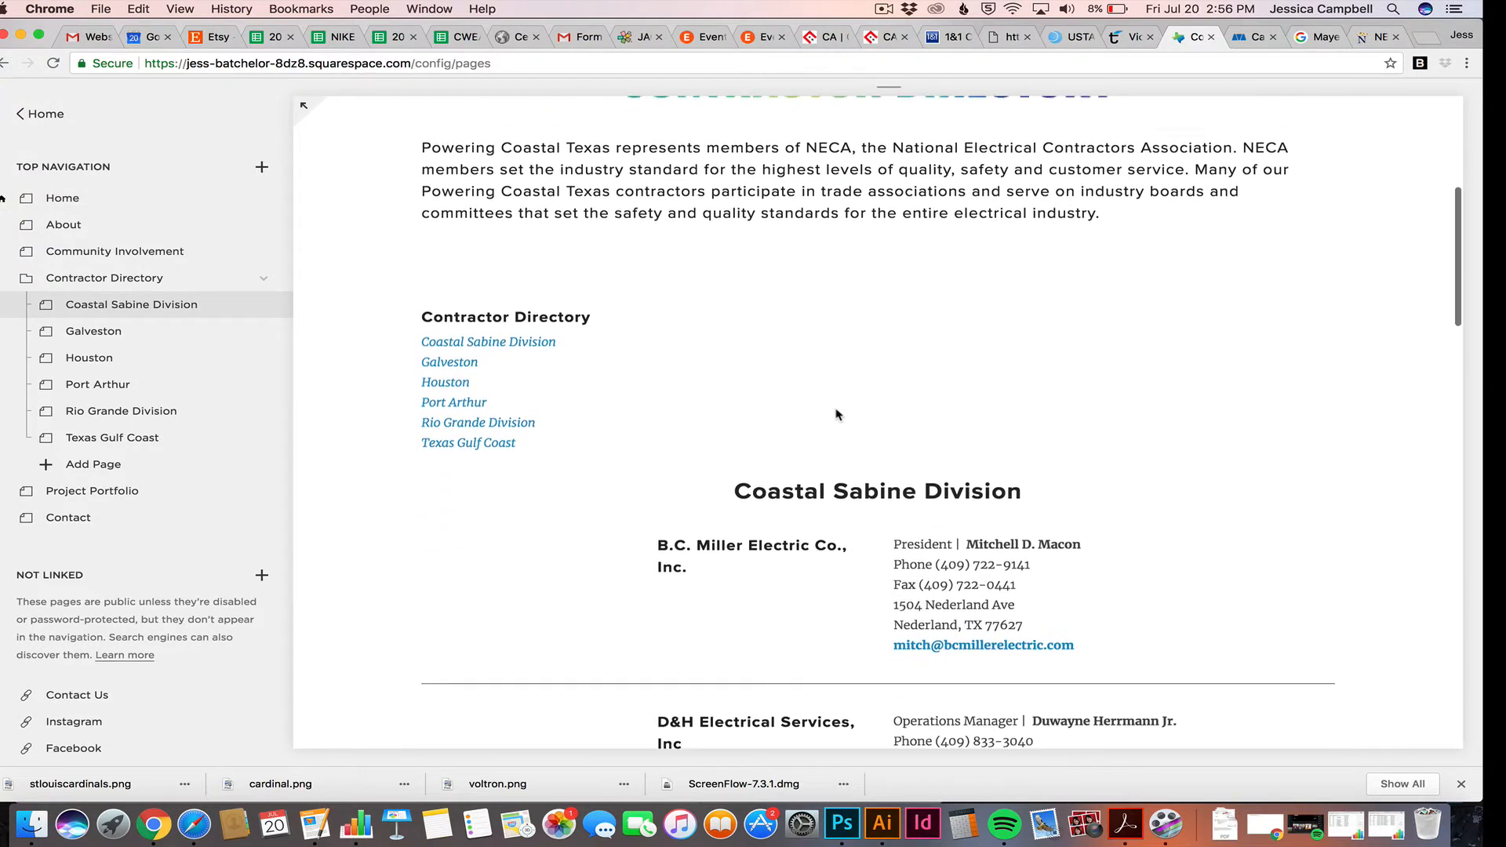
scroll(836, 415, down, 6)
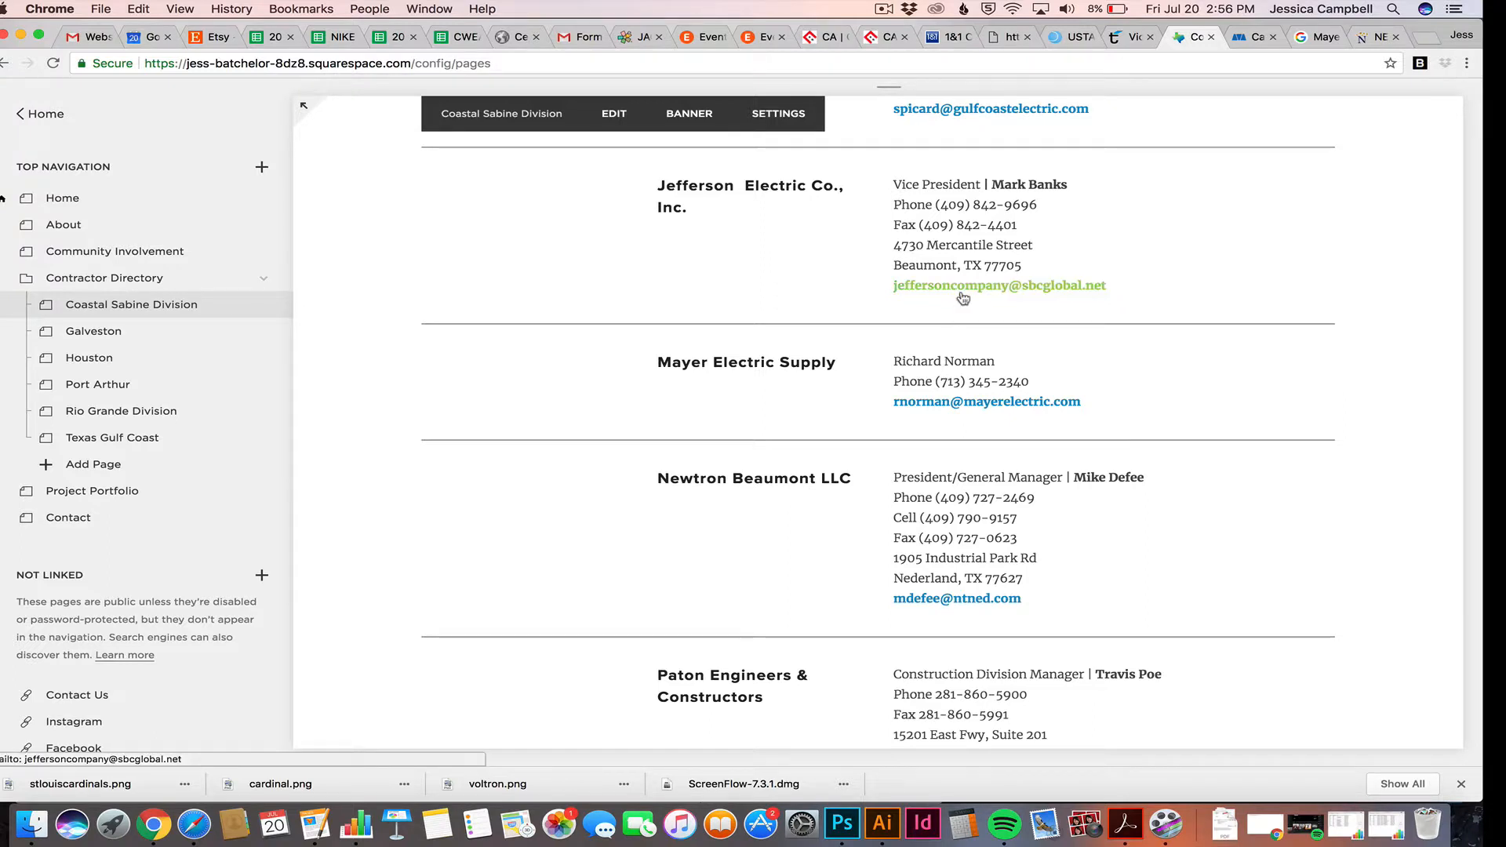
scroll(951, 380, down, 1)
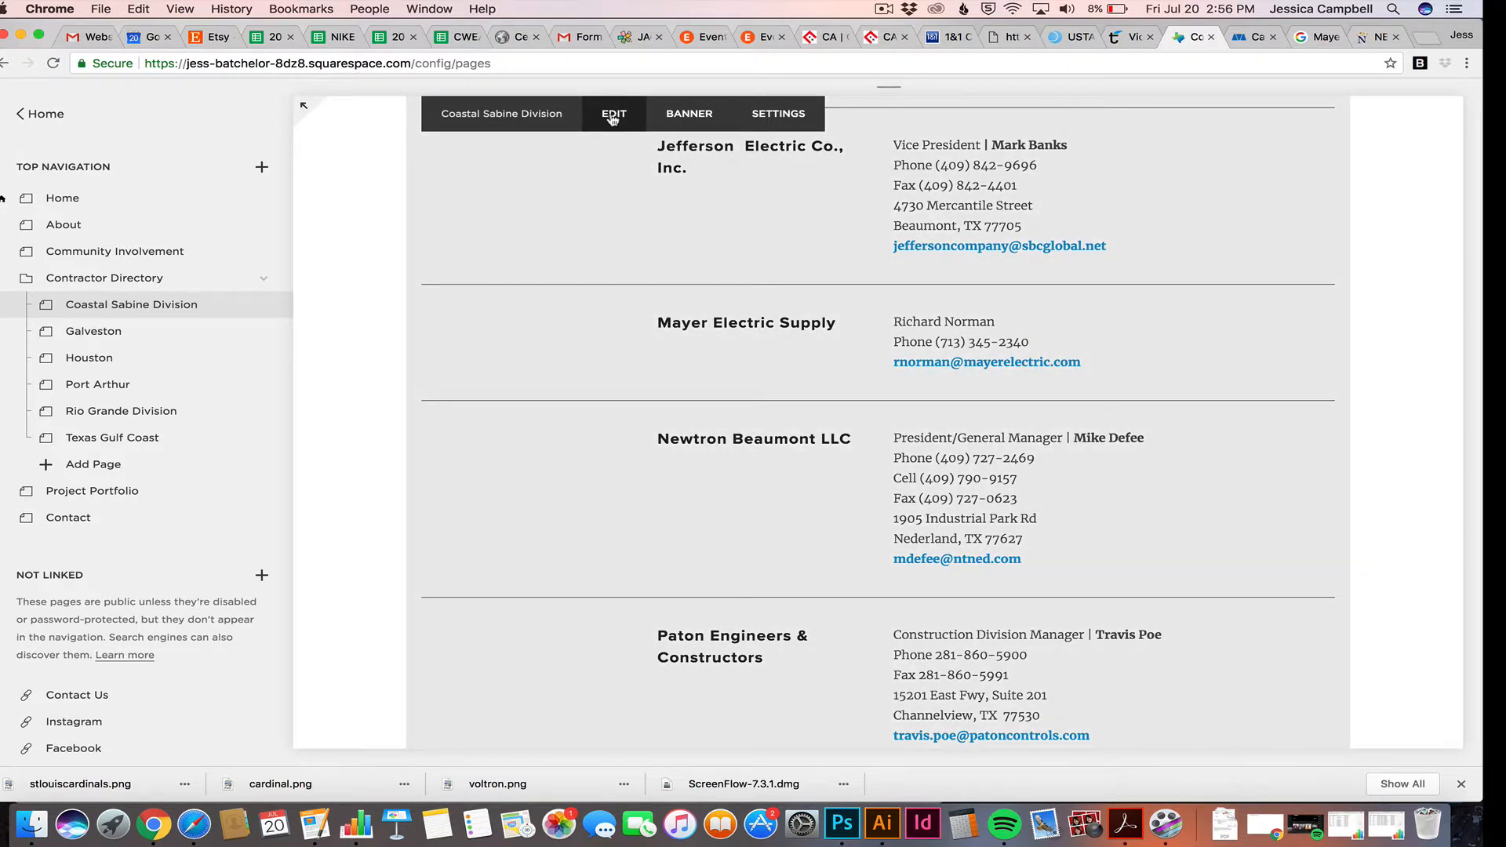
Bold the contact's name in the Mayer Electric Supply block and save the page
click(614, 115)
scroll(683, 331, down, 10)
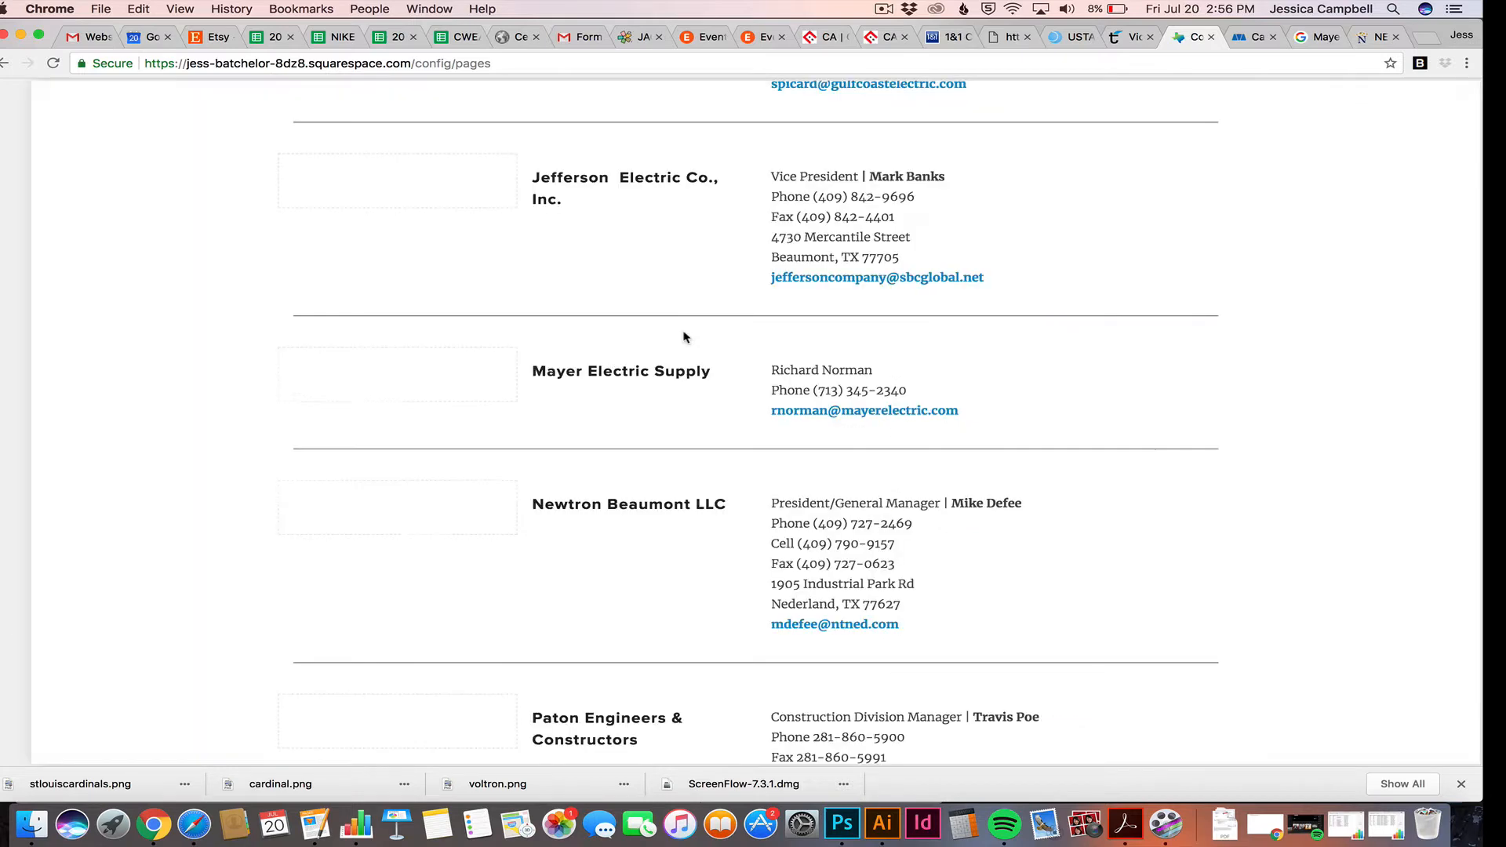
scroll(683, 331, up, 7)
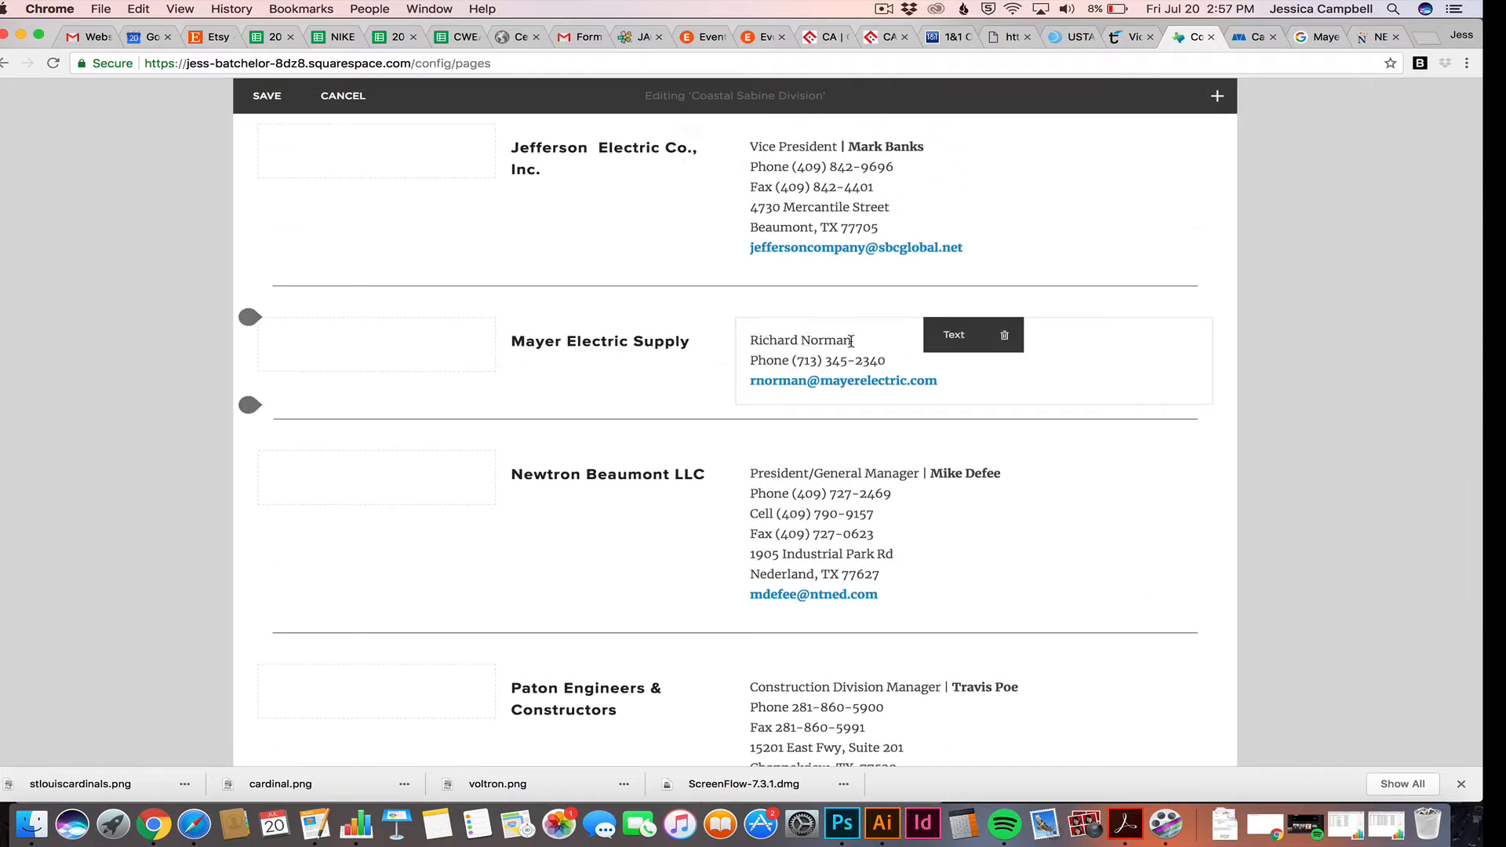
drag(857, 342, 742, 336)
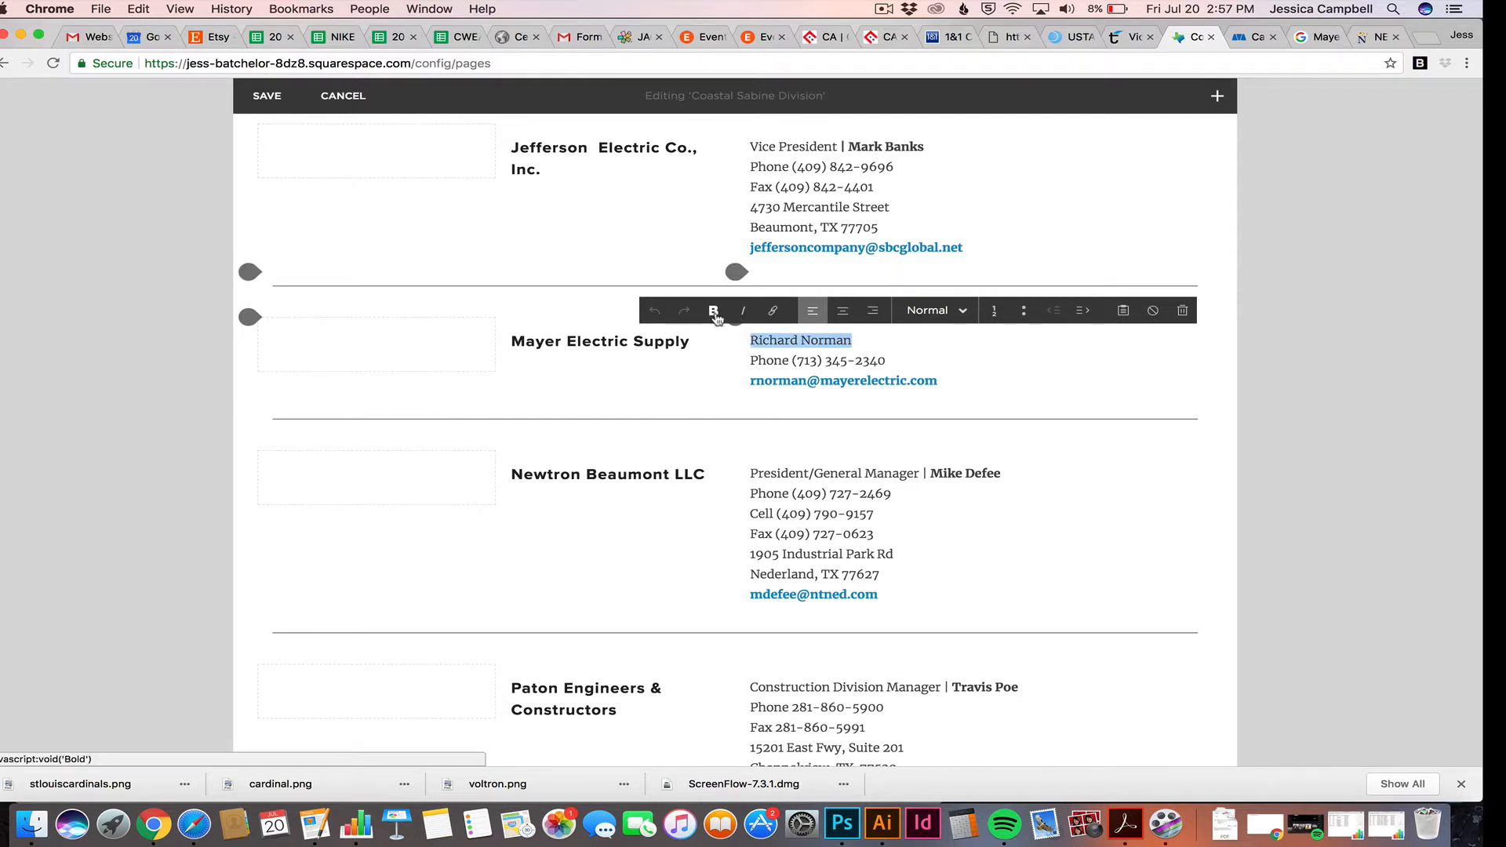
click(714, 311)
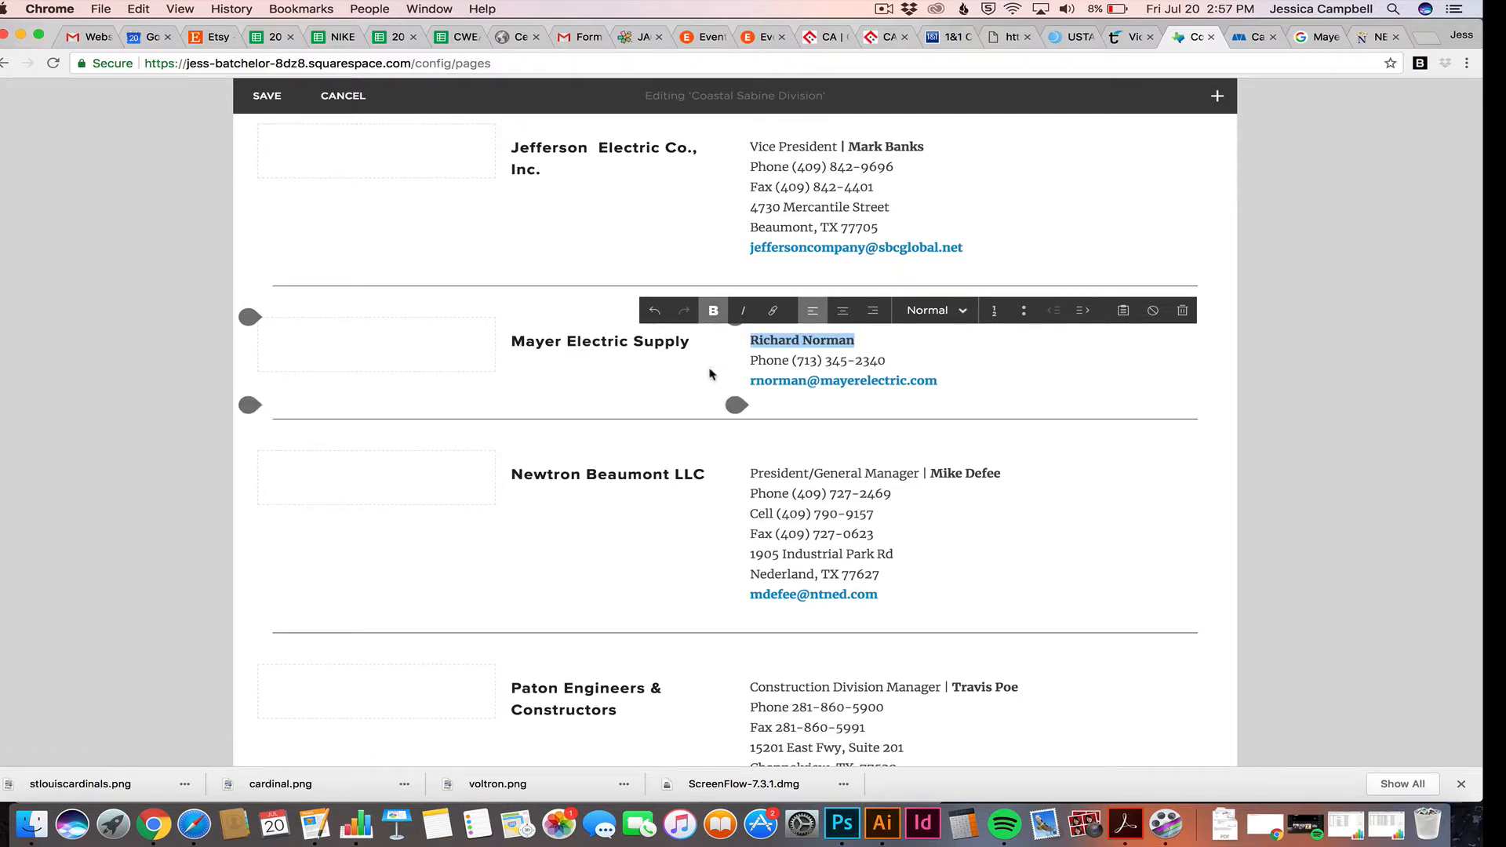
click(290, 107)
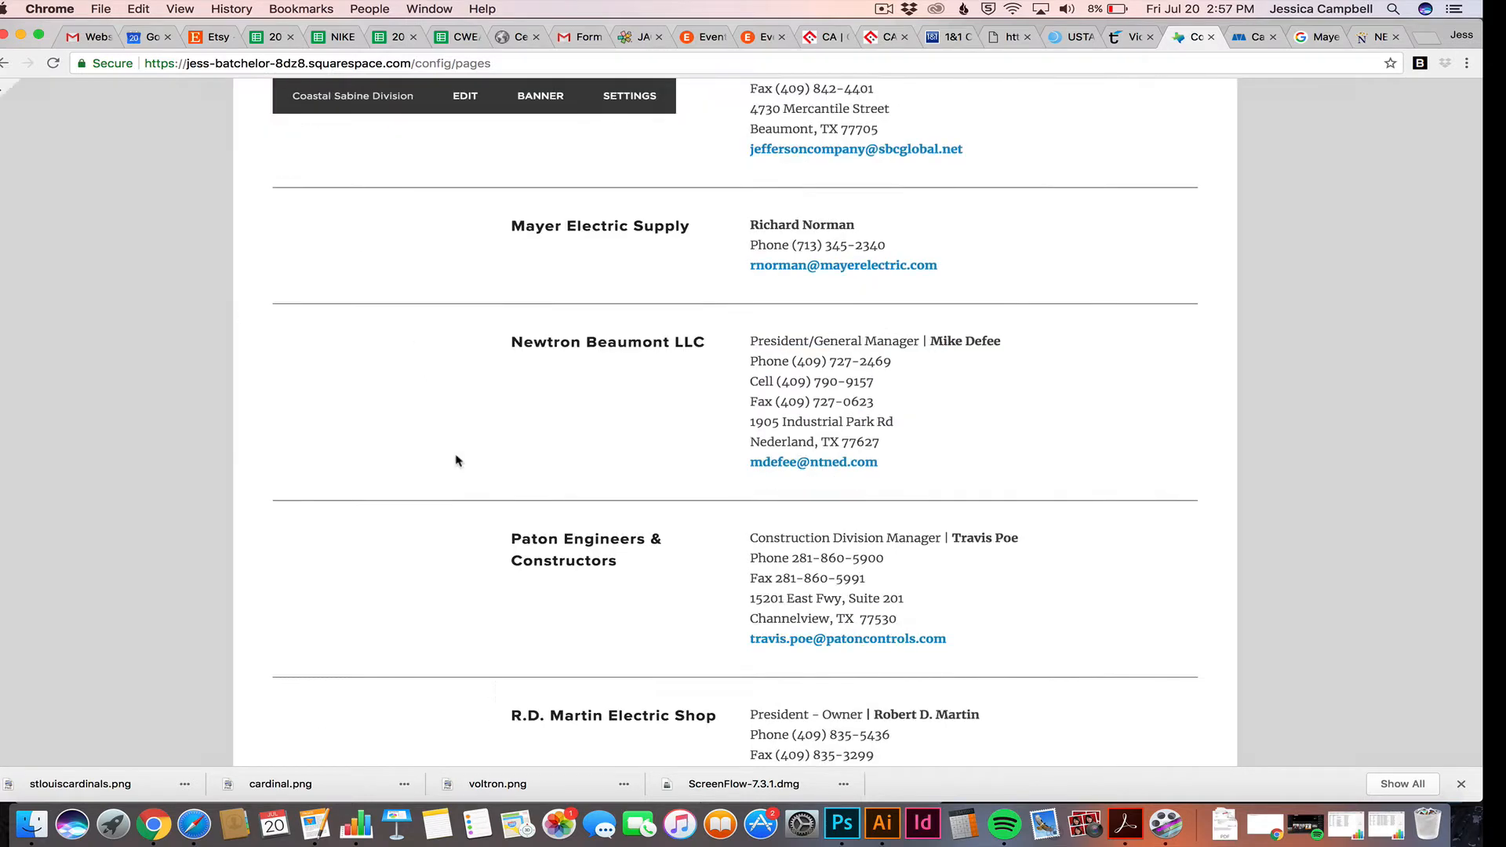
scroll(545, 450, up, 5)
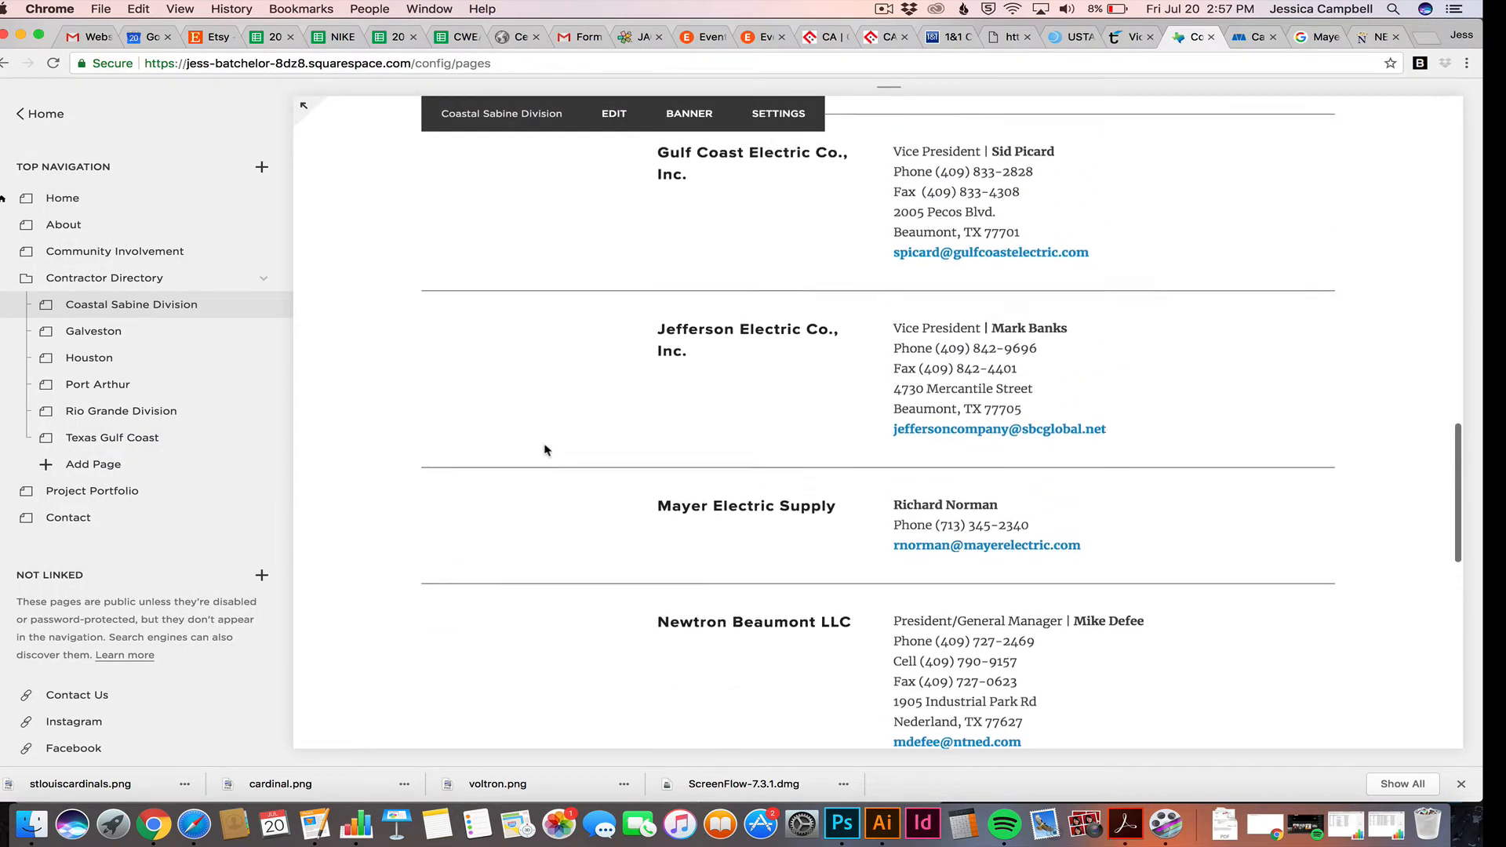
scroll(834, 425, up, 5)
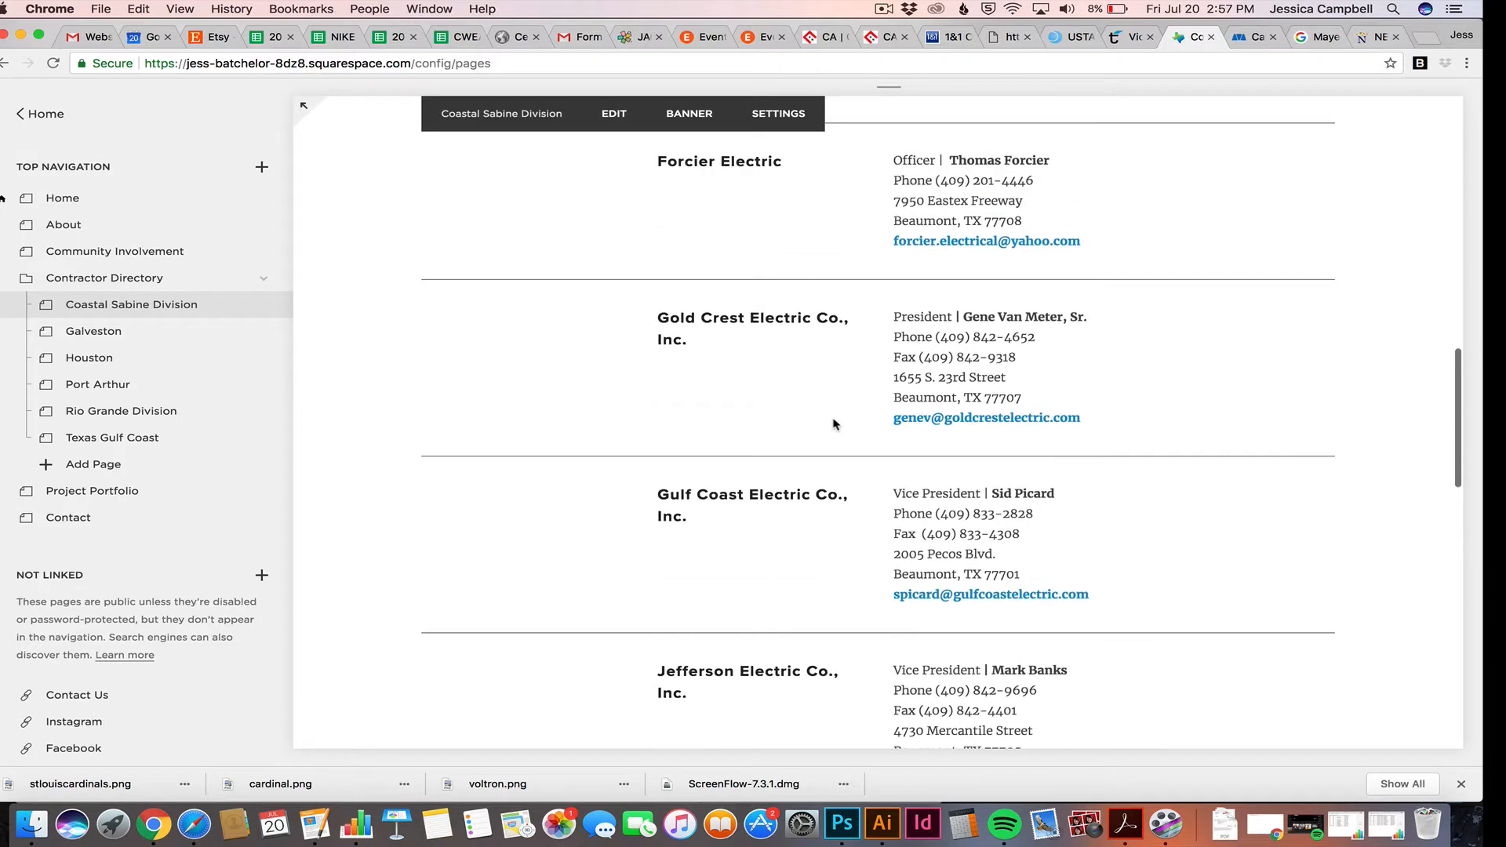
scroll(834, 425, down, 5)
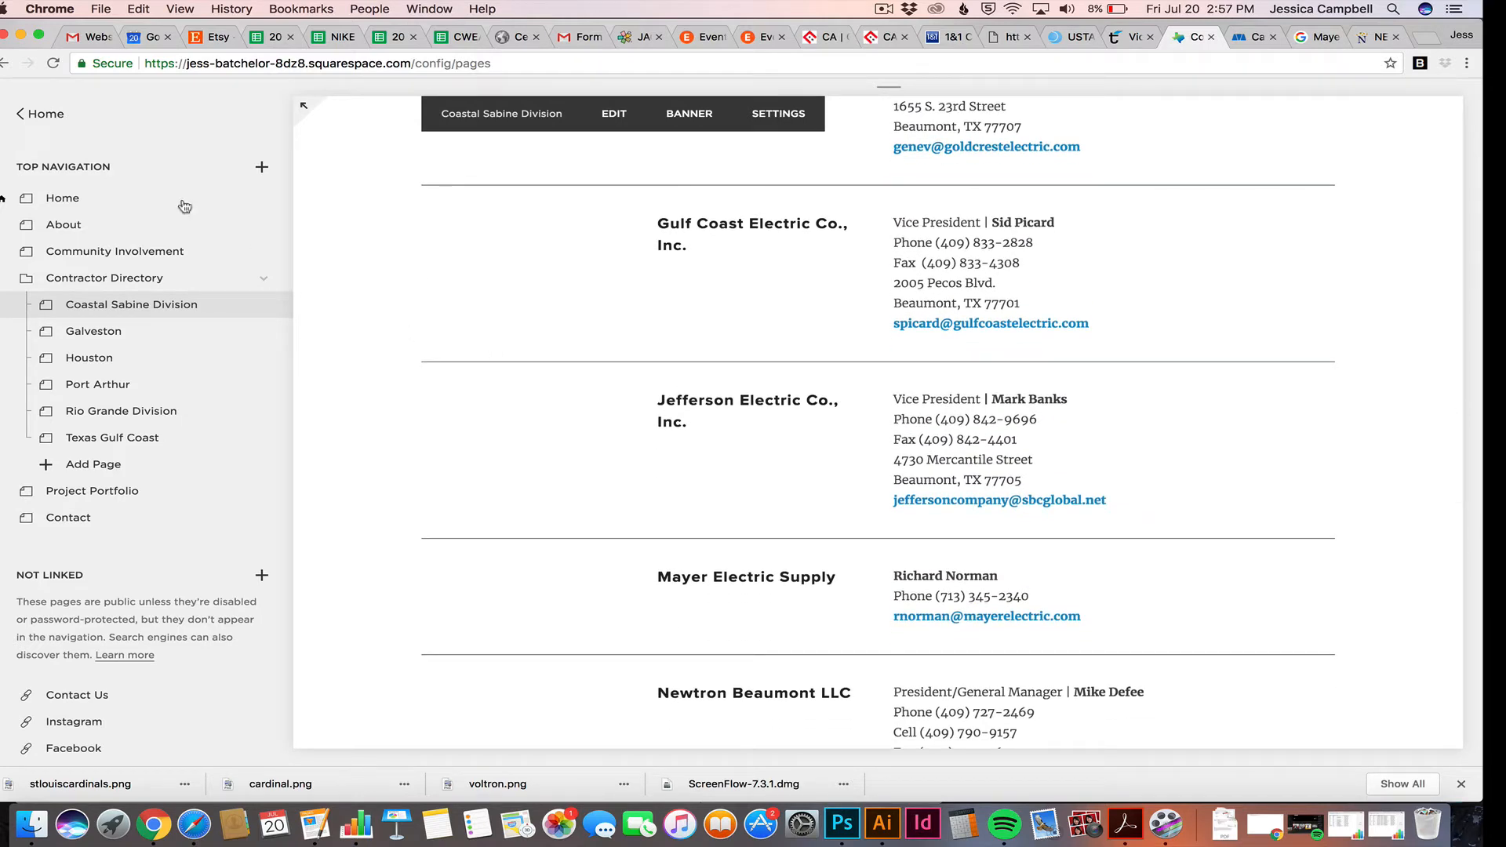
Exit Powering Coastal Texas to the Websites list and open the NECA site's Home page
click(27, 116)
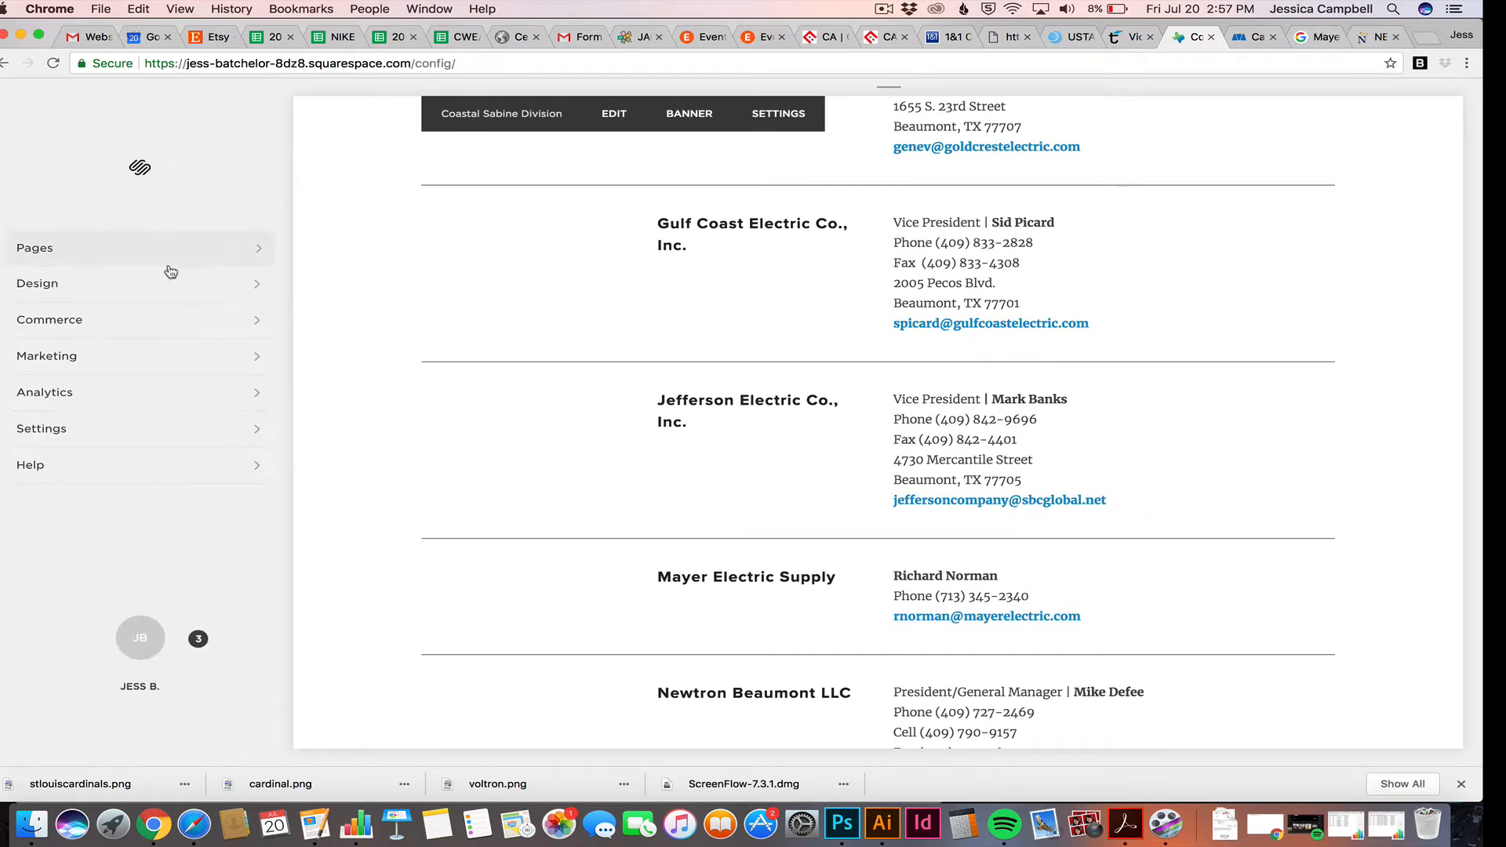
click(140, 639)
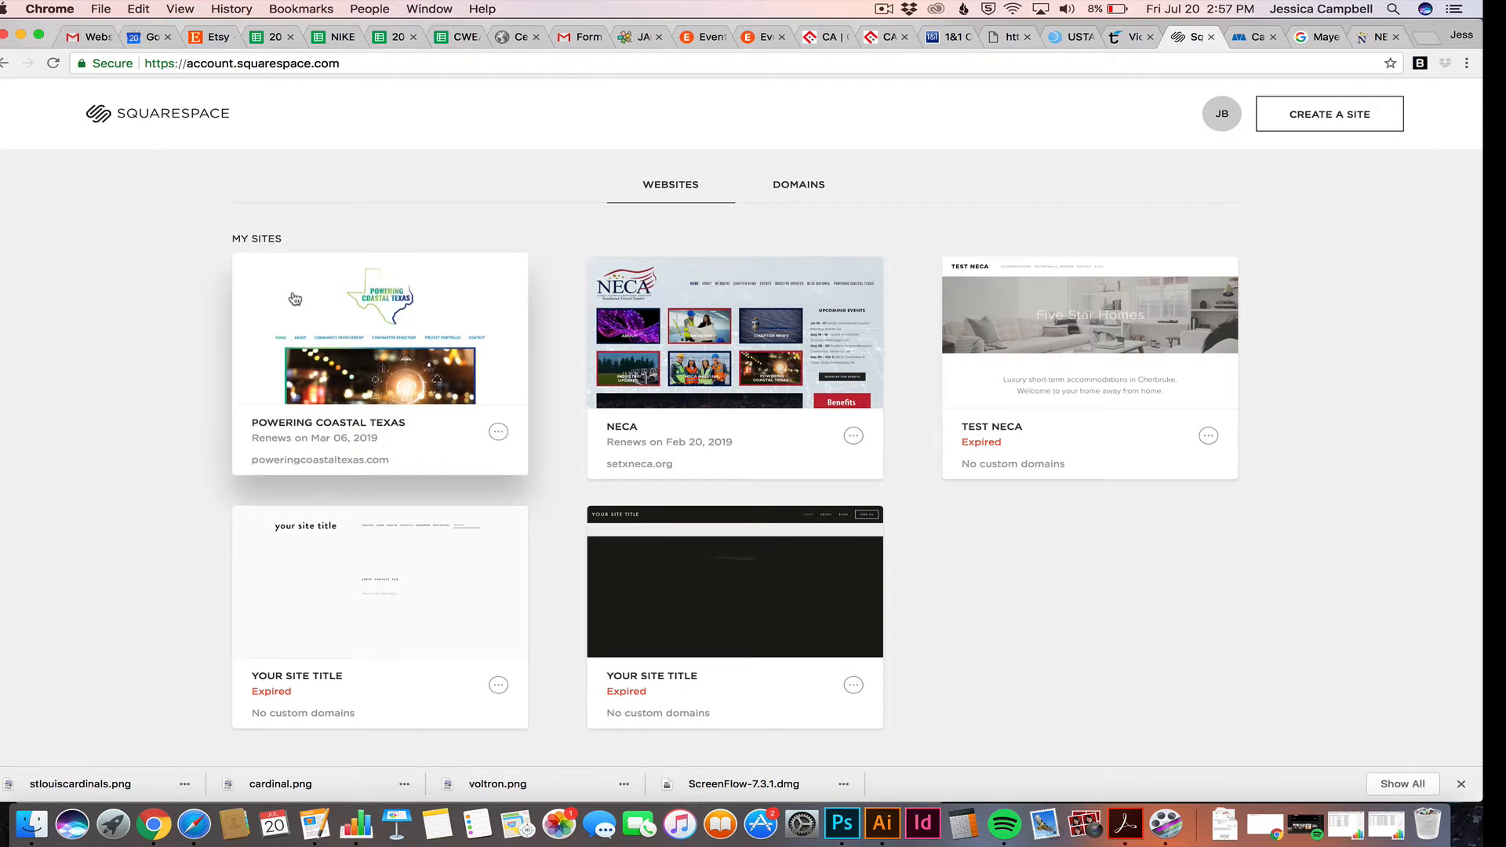
click(722, 316)
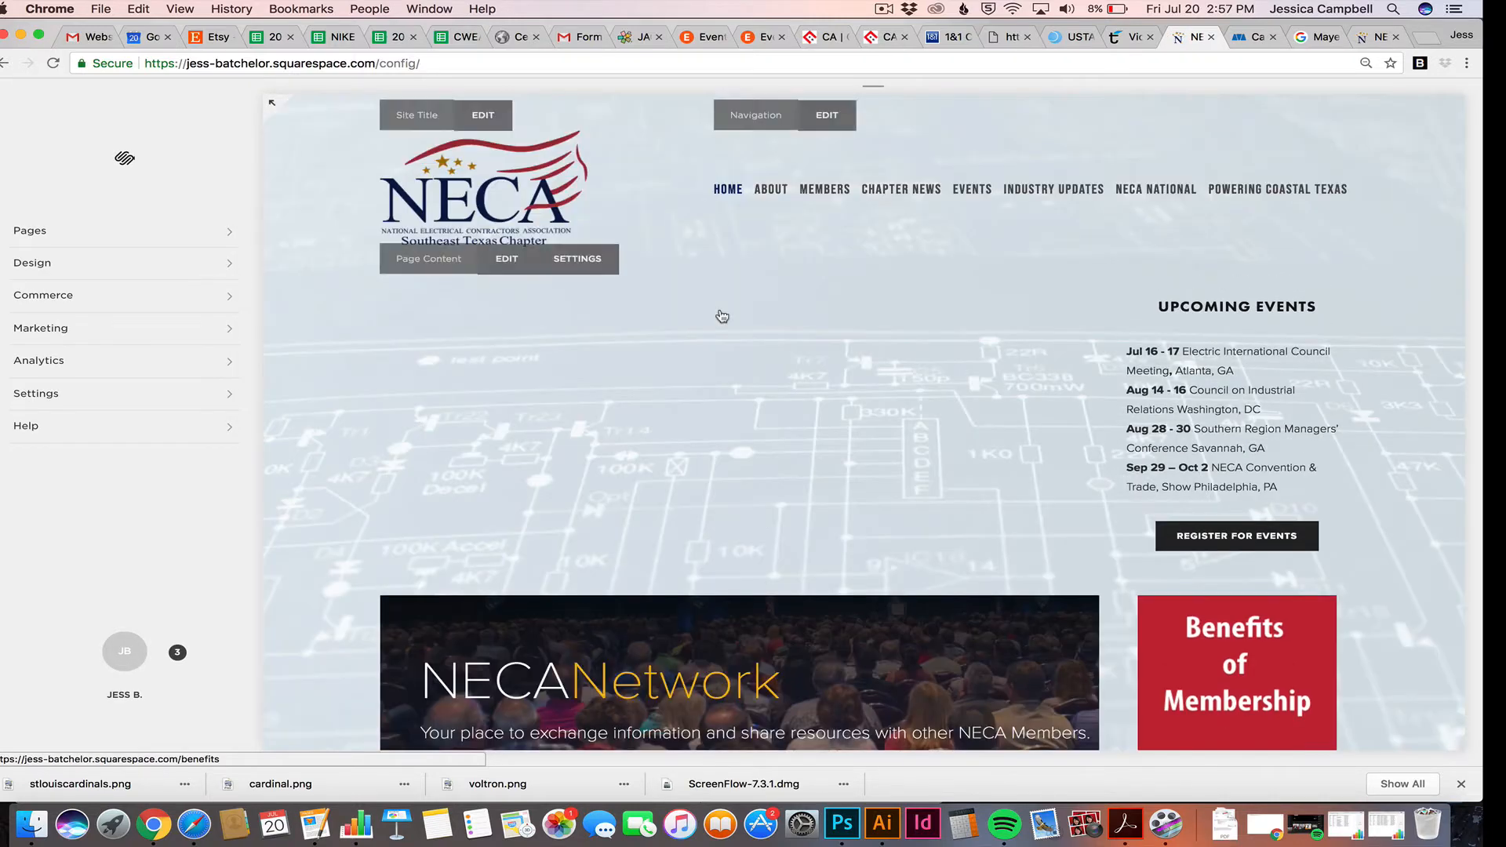
scroll(722, 316, down, 1)
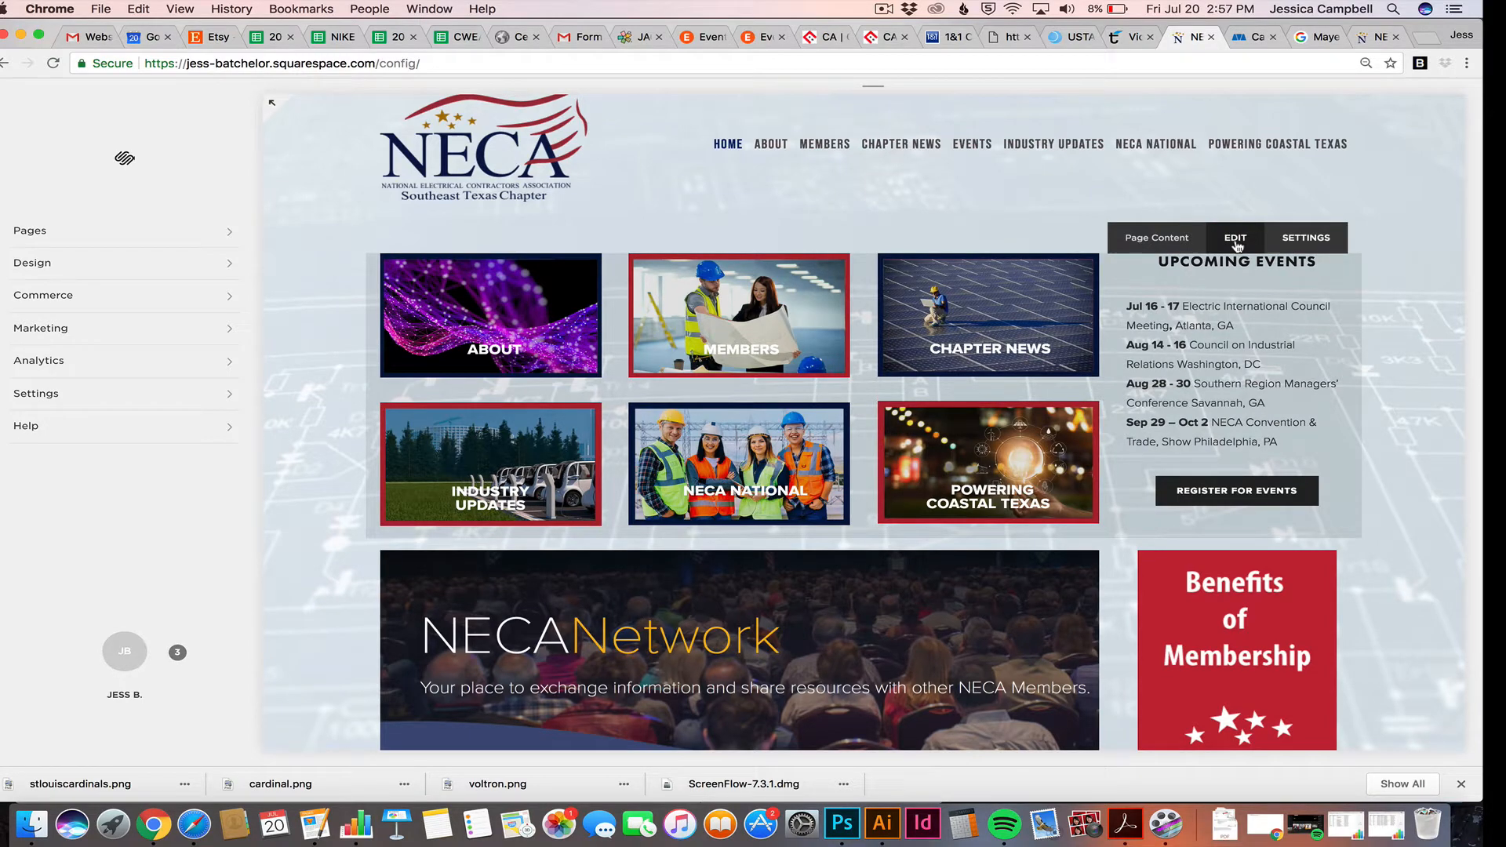
Delete the Jul 16 - 17 Electric International Council Meeting line from Upcoming Events and save
click(1237, 239)
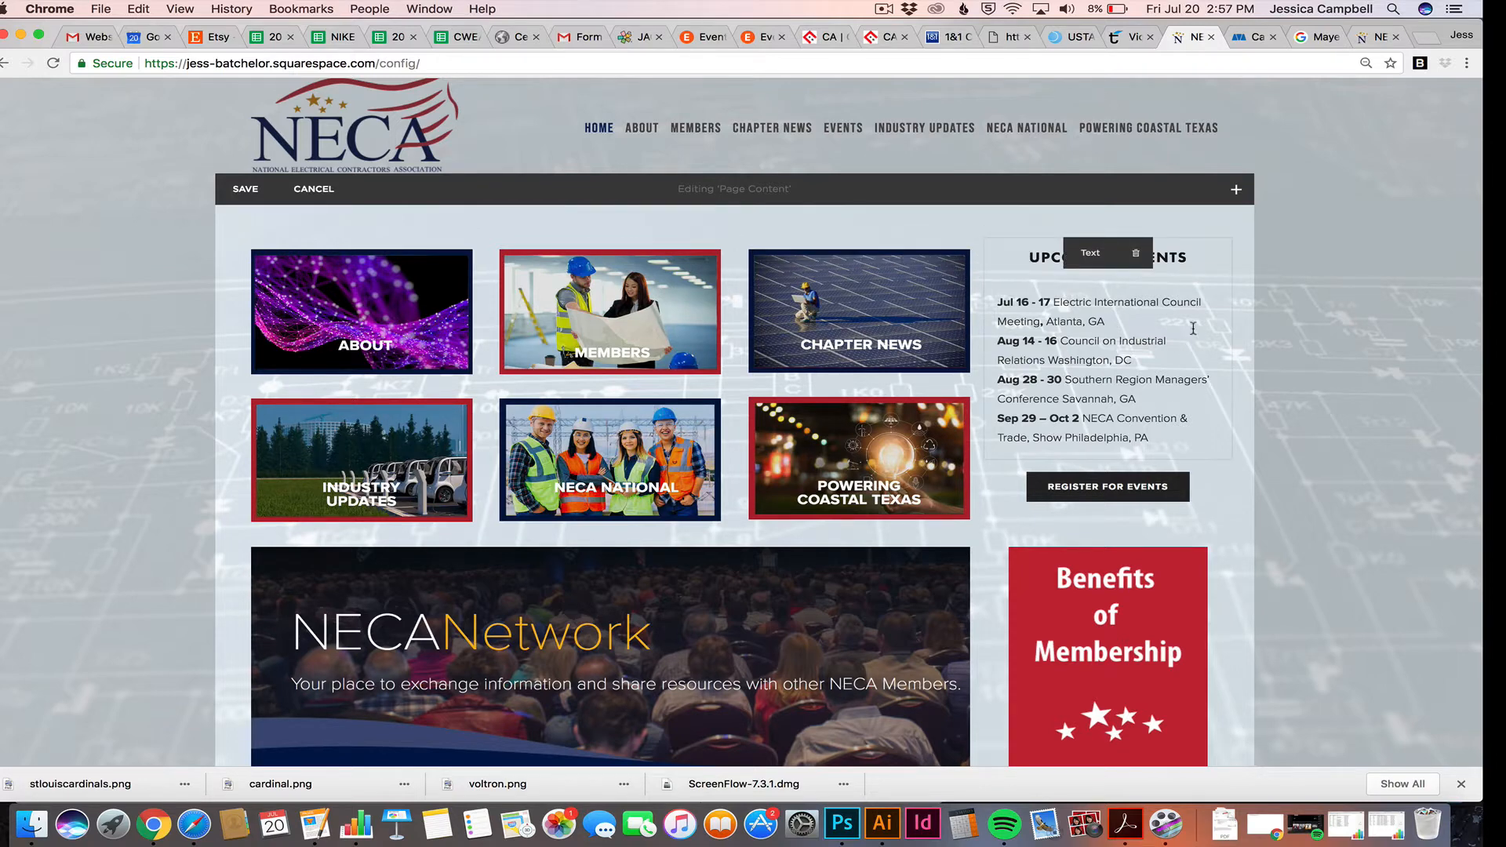
click(1111, 321)
drag(1111, 321, 998, 302)
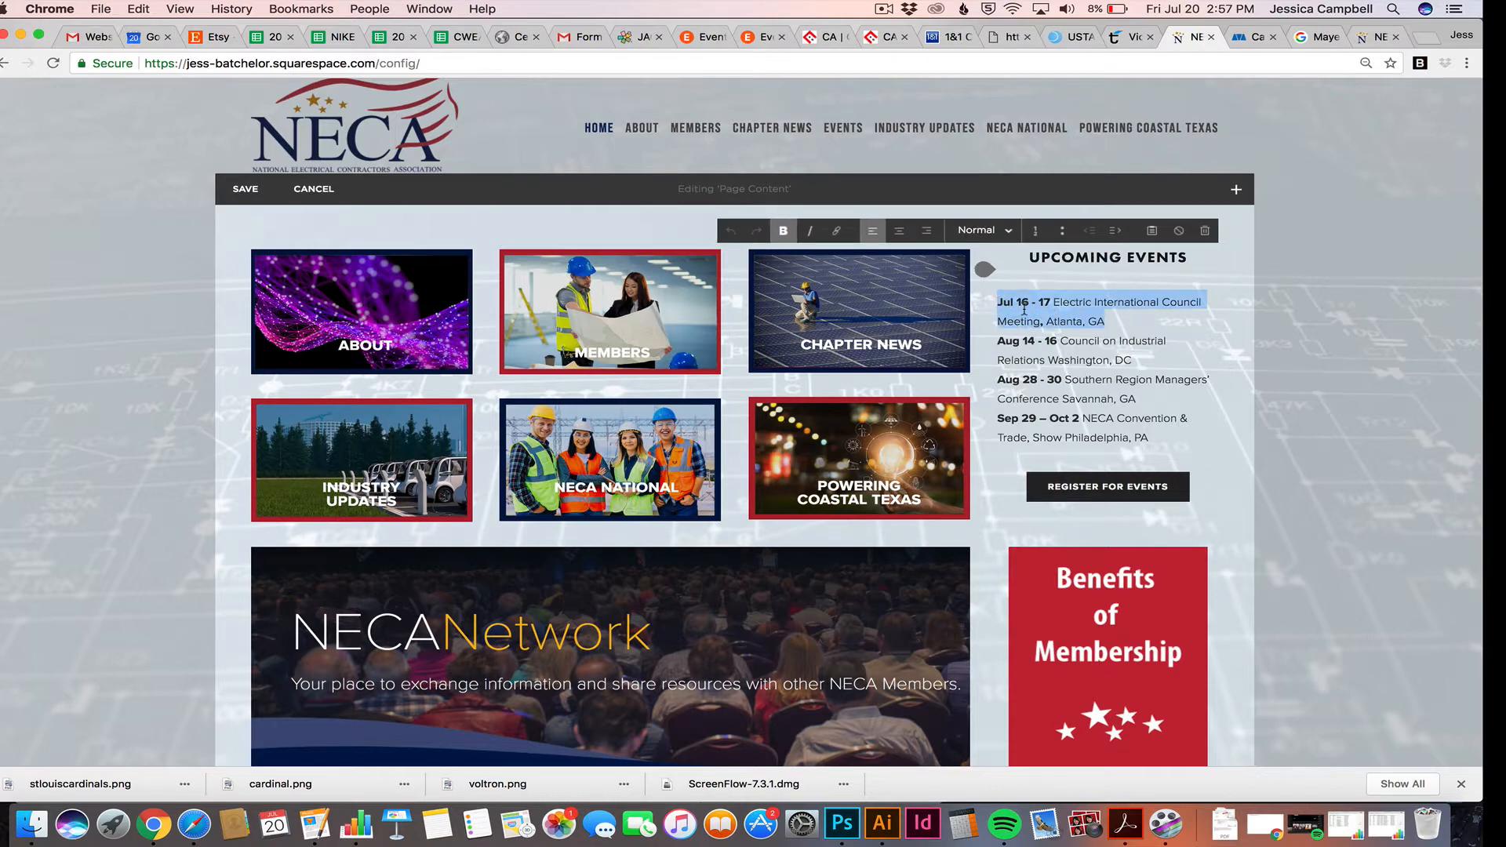
key(BackSpace)
key(BackSpace)
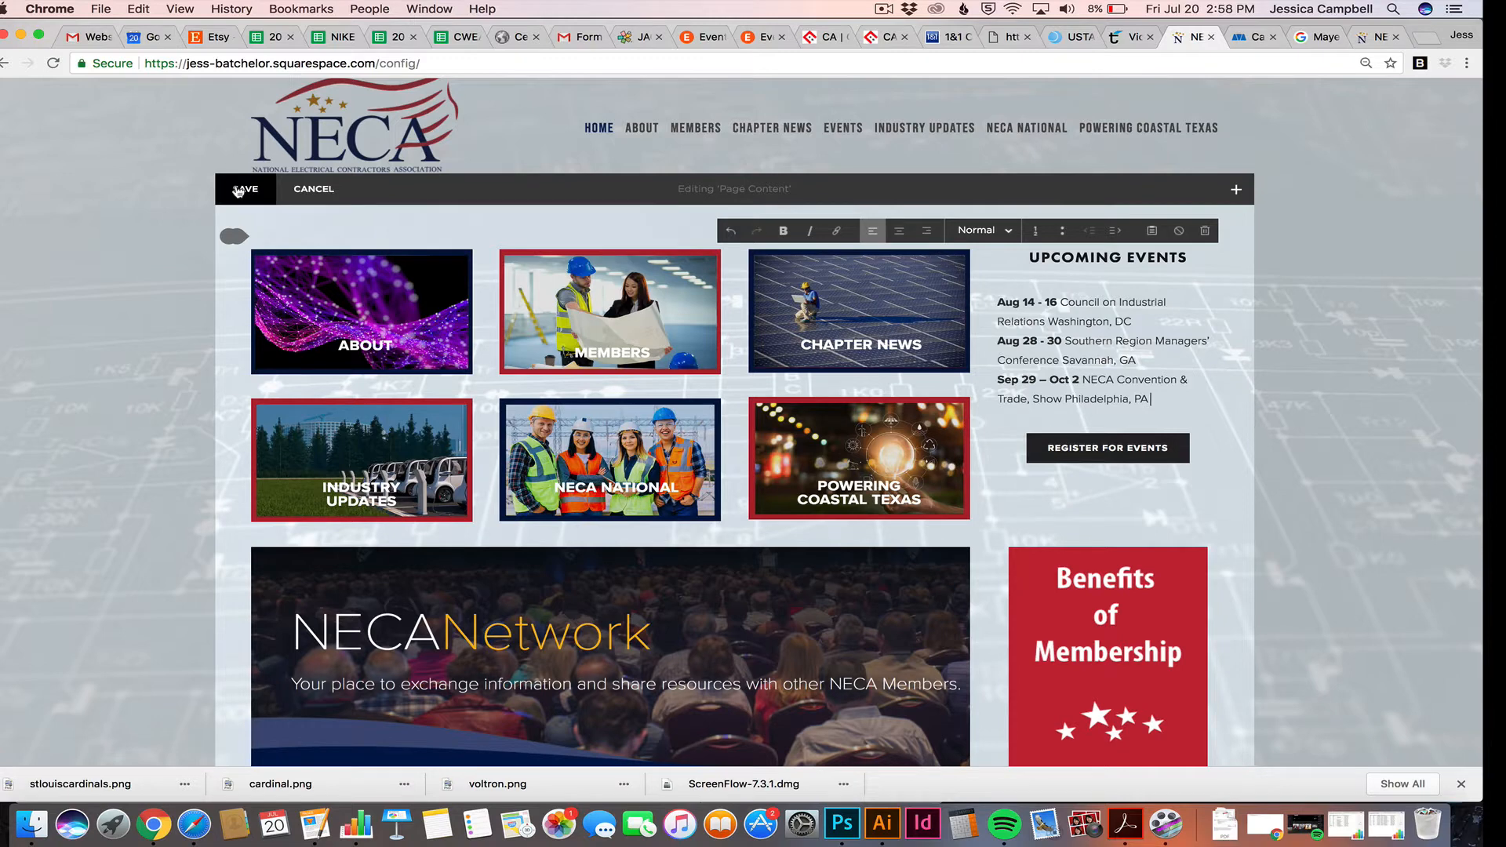
click(239, 190)
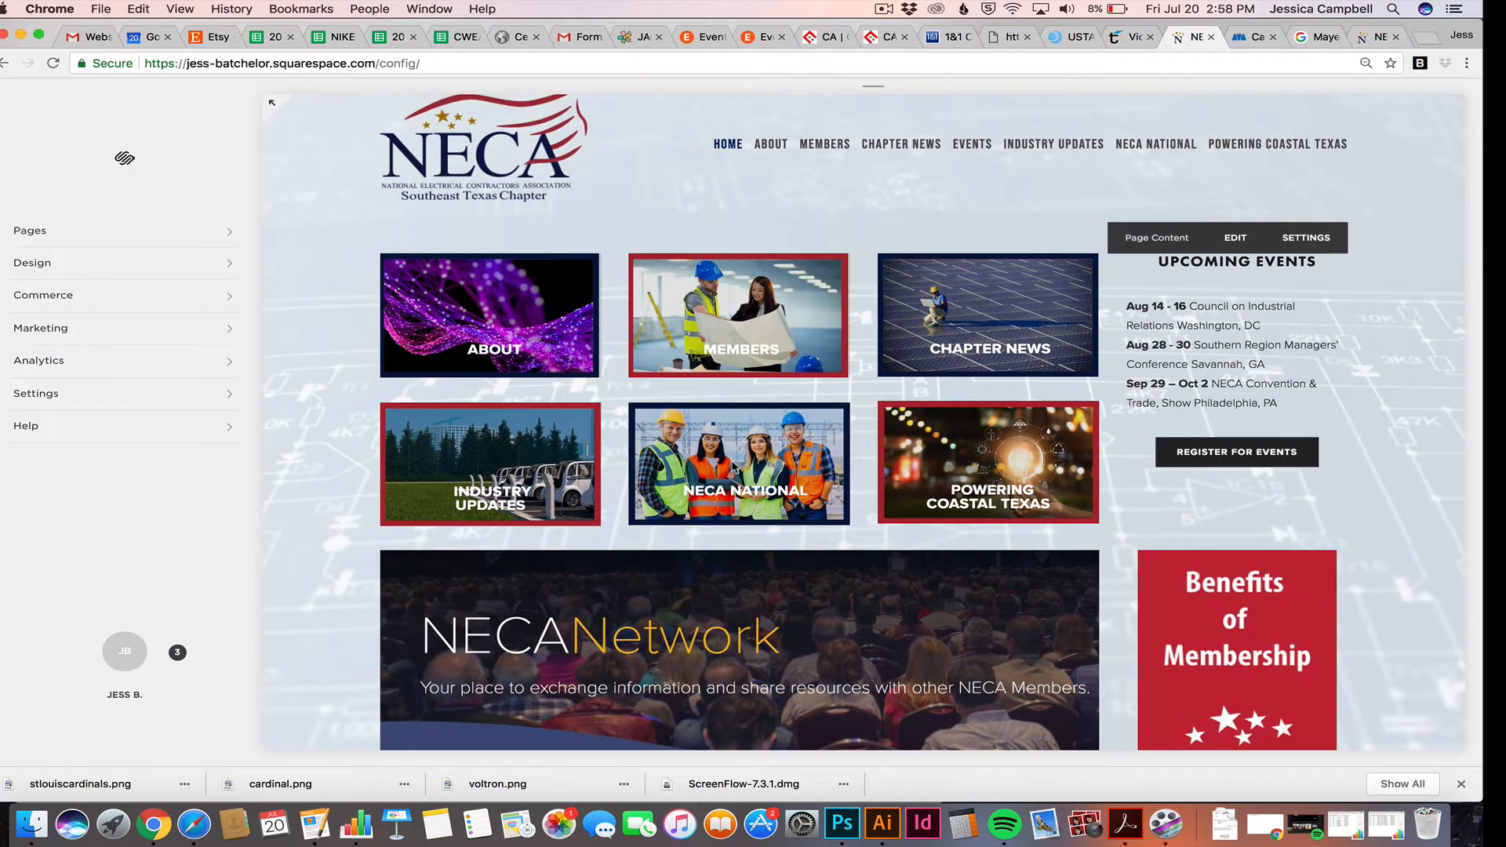
Browse the Event List page in the Events folder, then show Home in the preview again
scroll(1169, 449, down, 1)
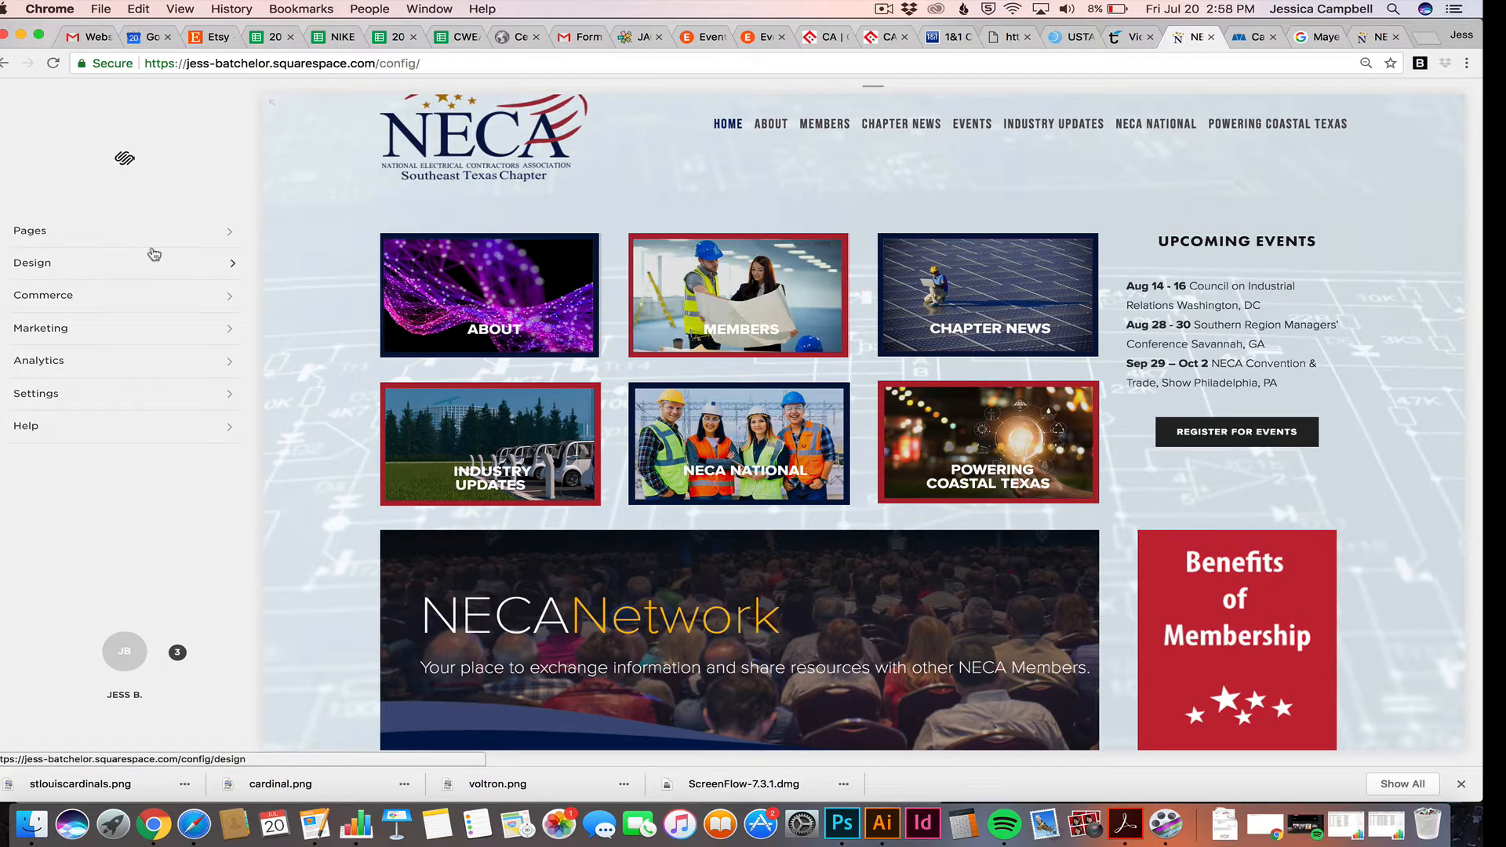
click(35, 232)
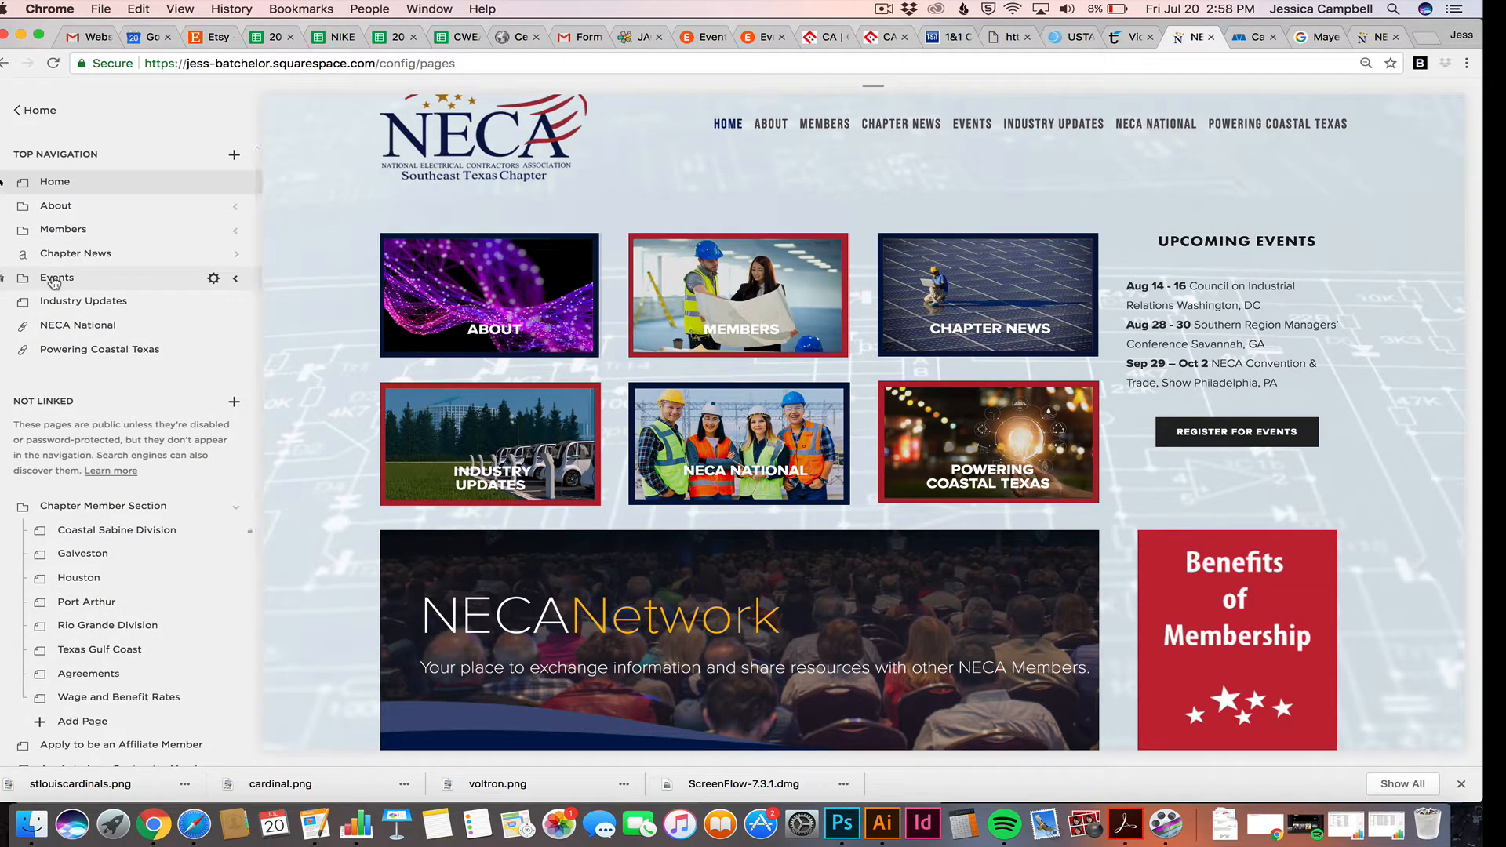
click(237, 280)
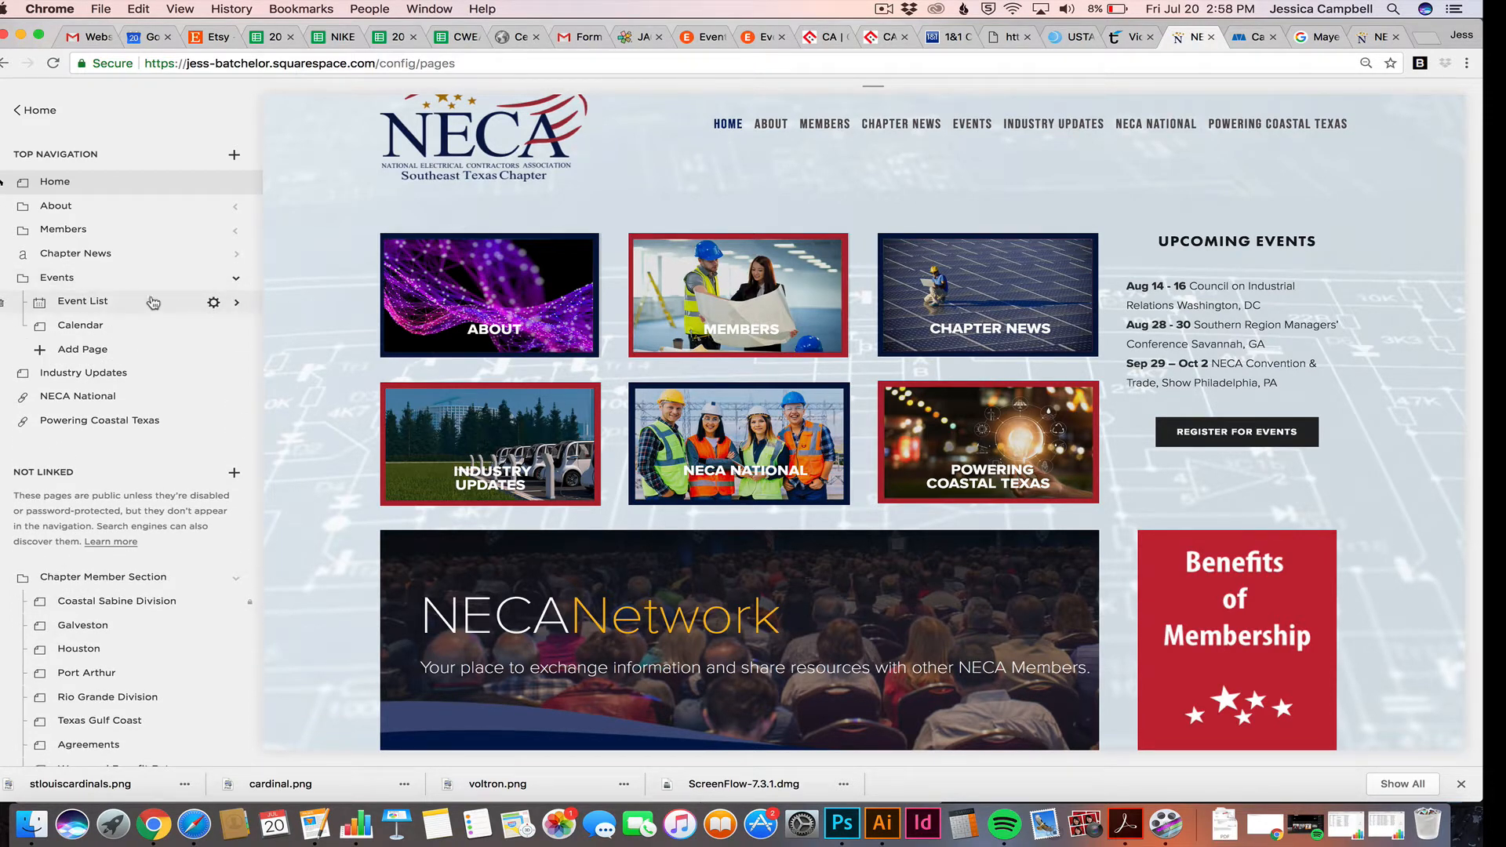
click(82, 302)
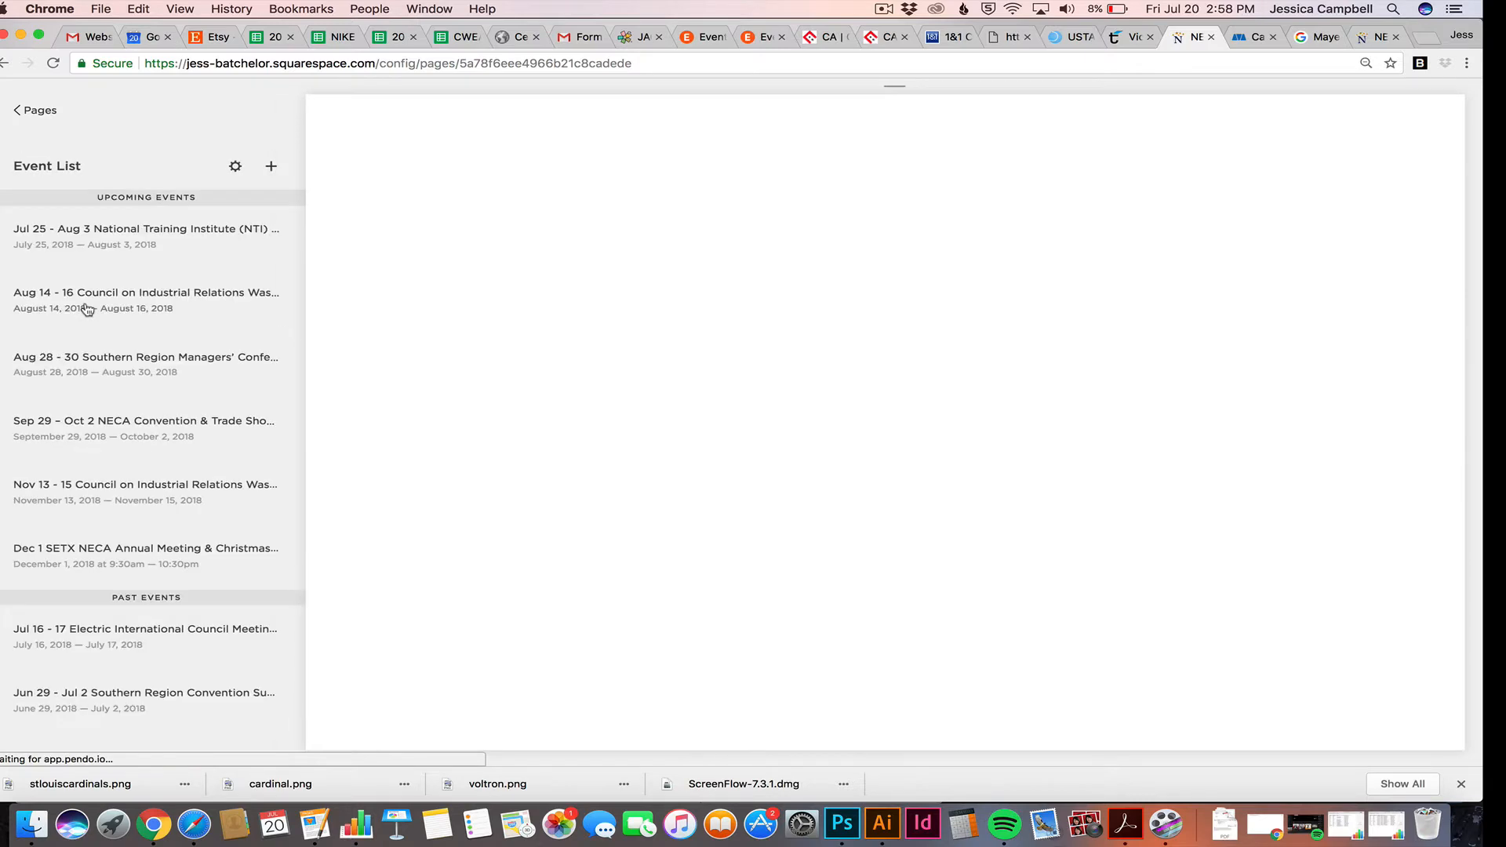
scroll(160, 353, down, 4)
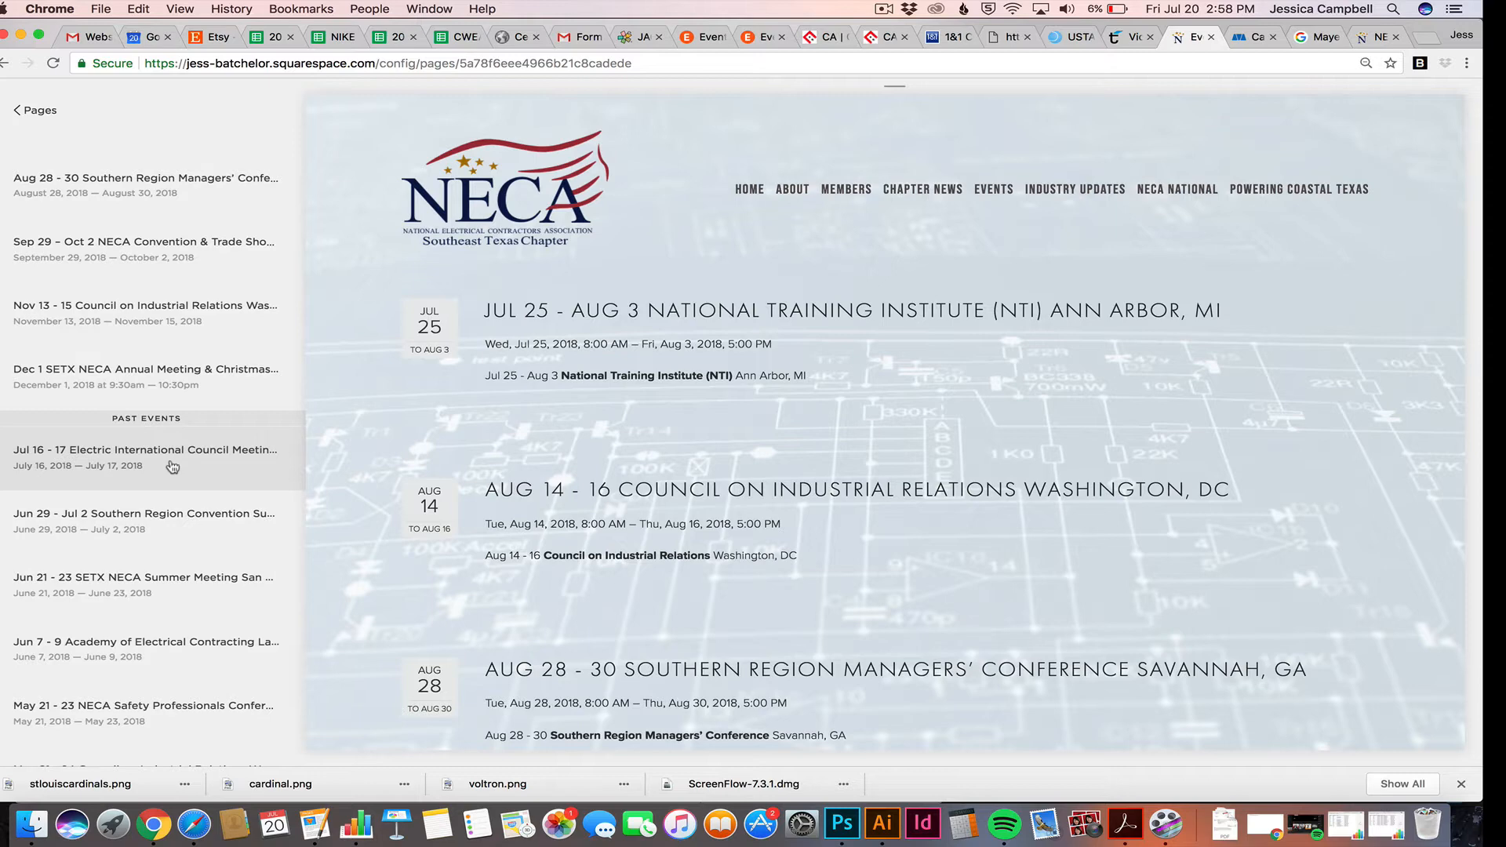
scroll(171, 439, up, 4)
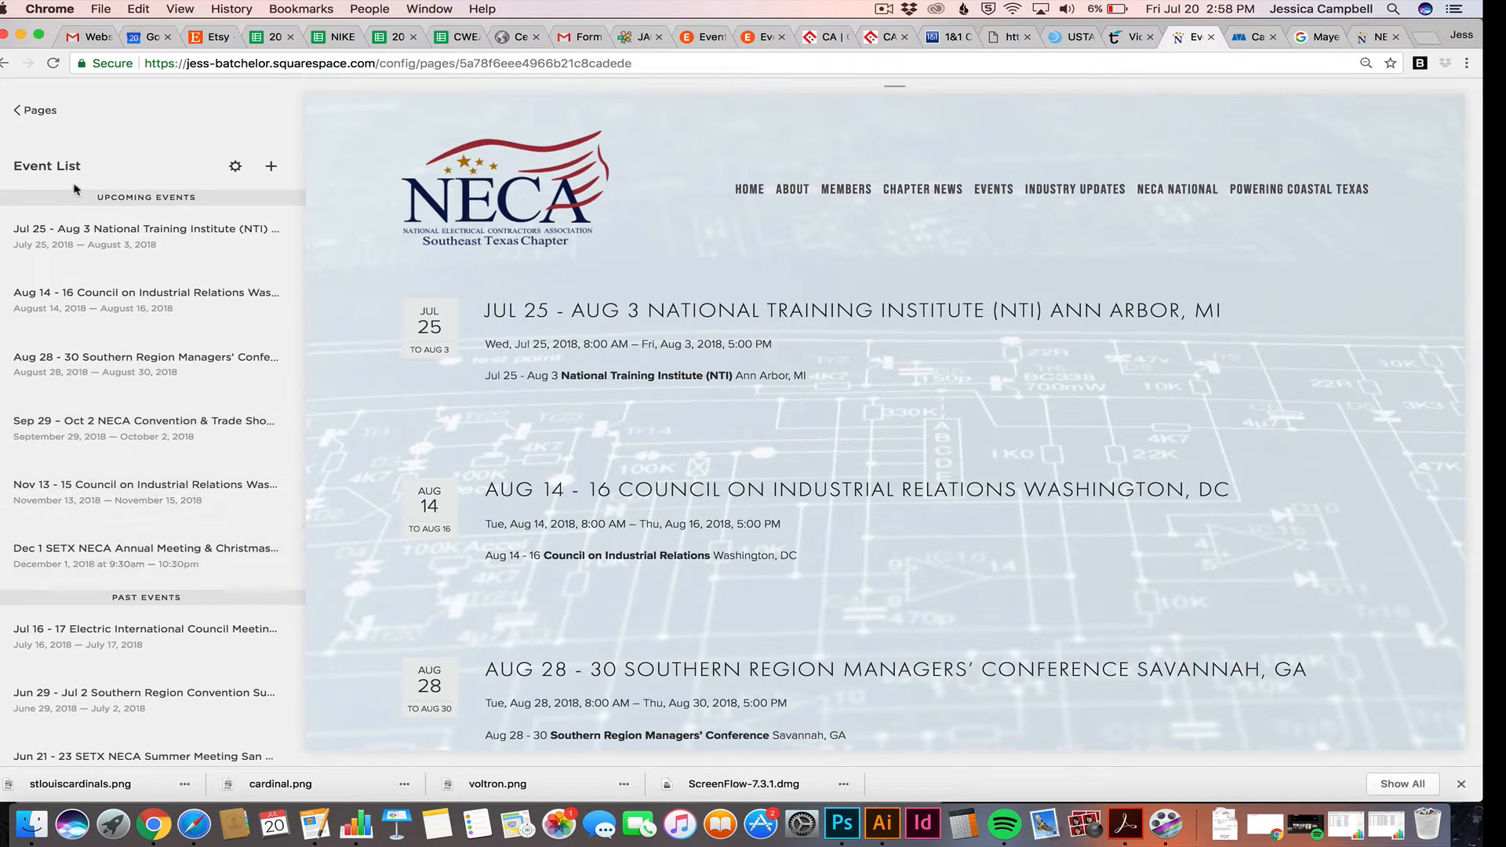
click(20, 112)
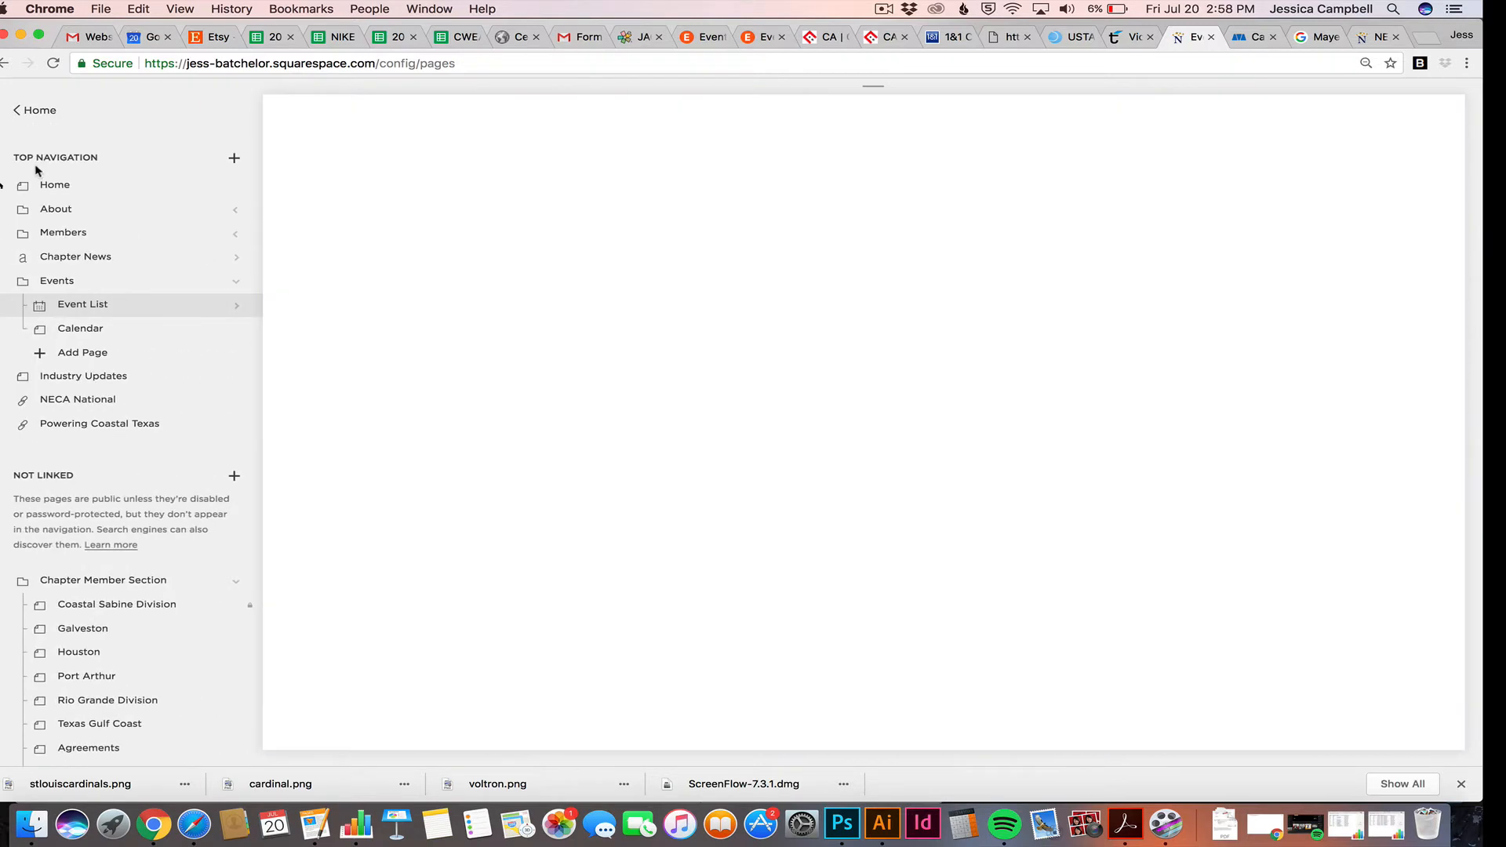
click(44, 186)
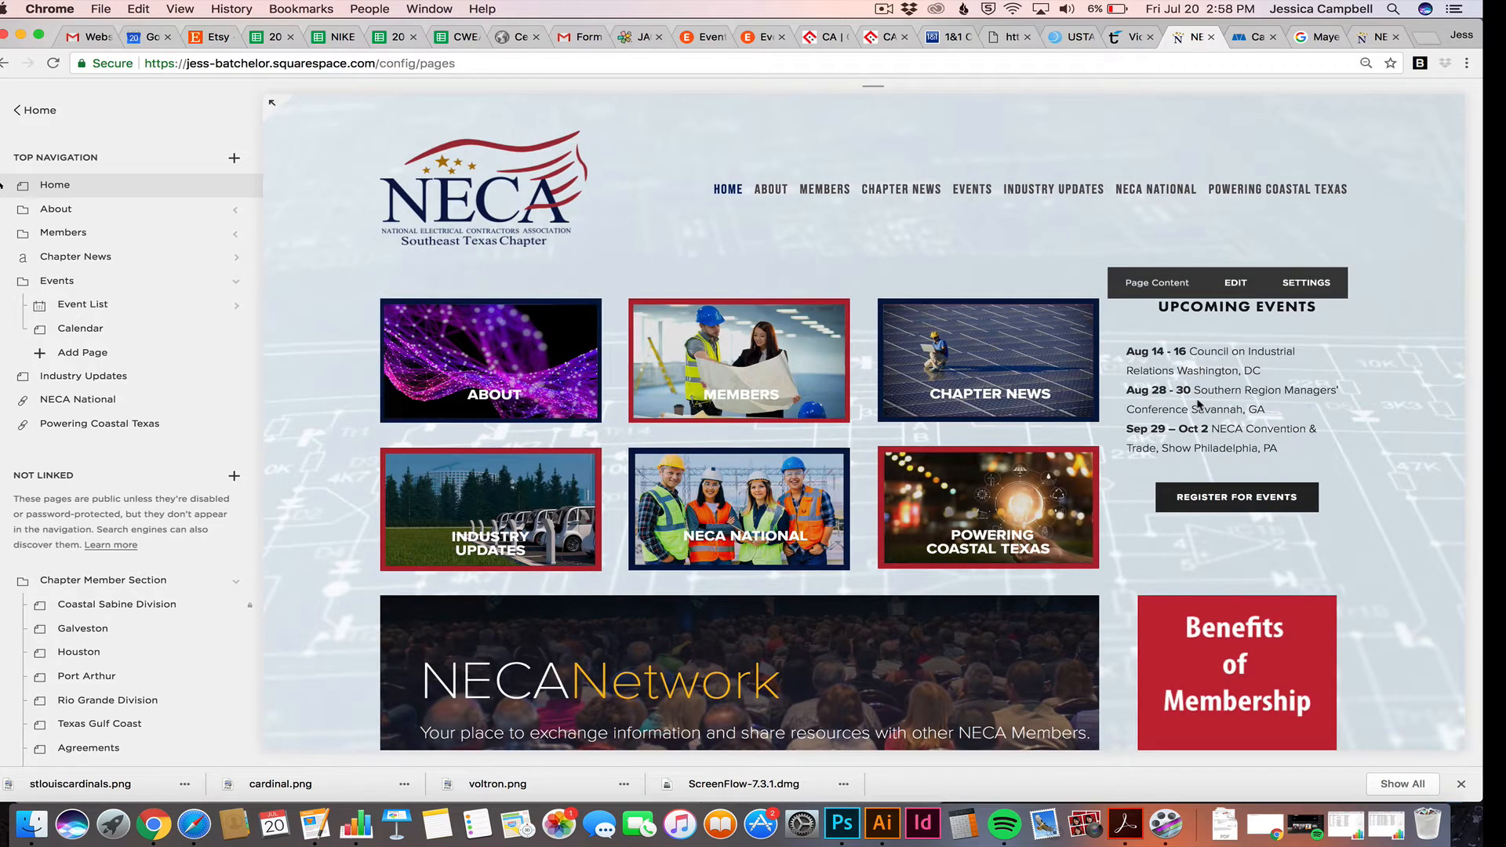
Delete the Upcoming Events heading and its event list from the Home page text block
click(1235, 284)
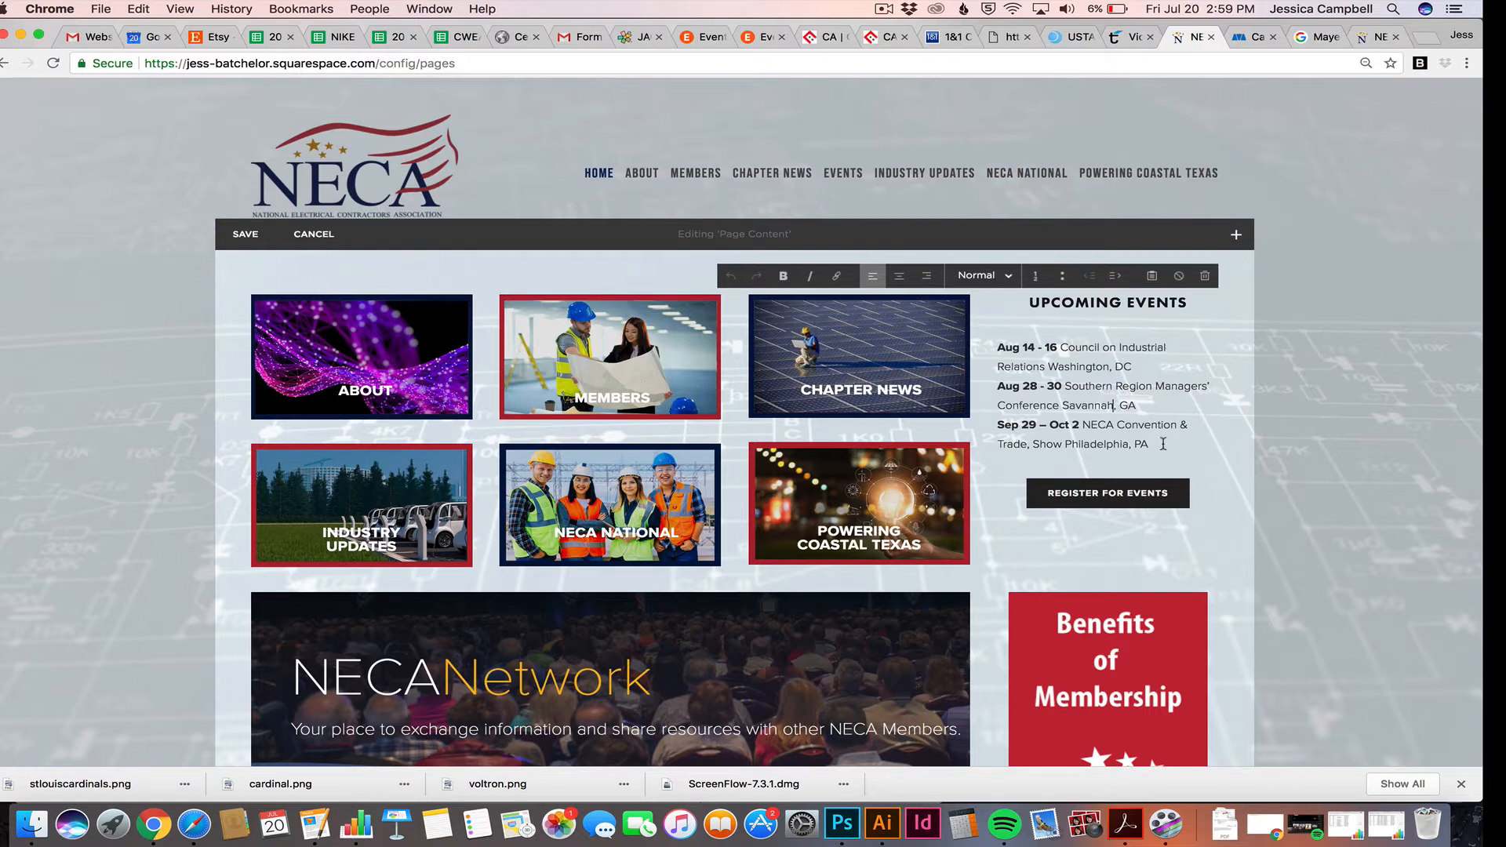
drag(1164, 444, 1022, 297)
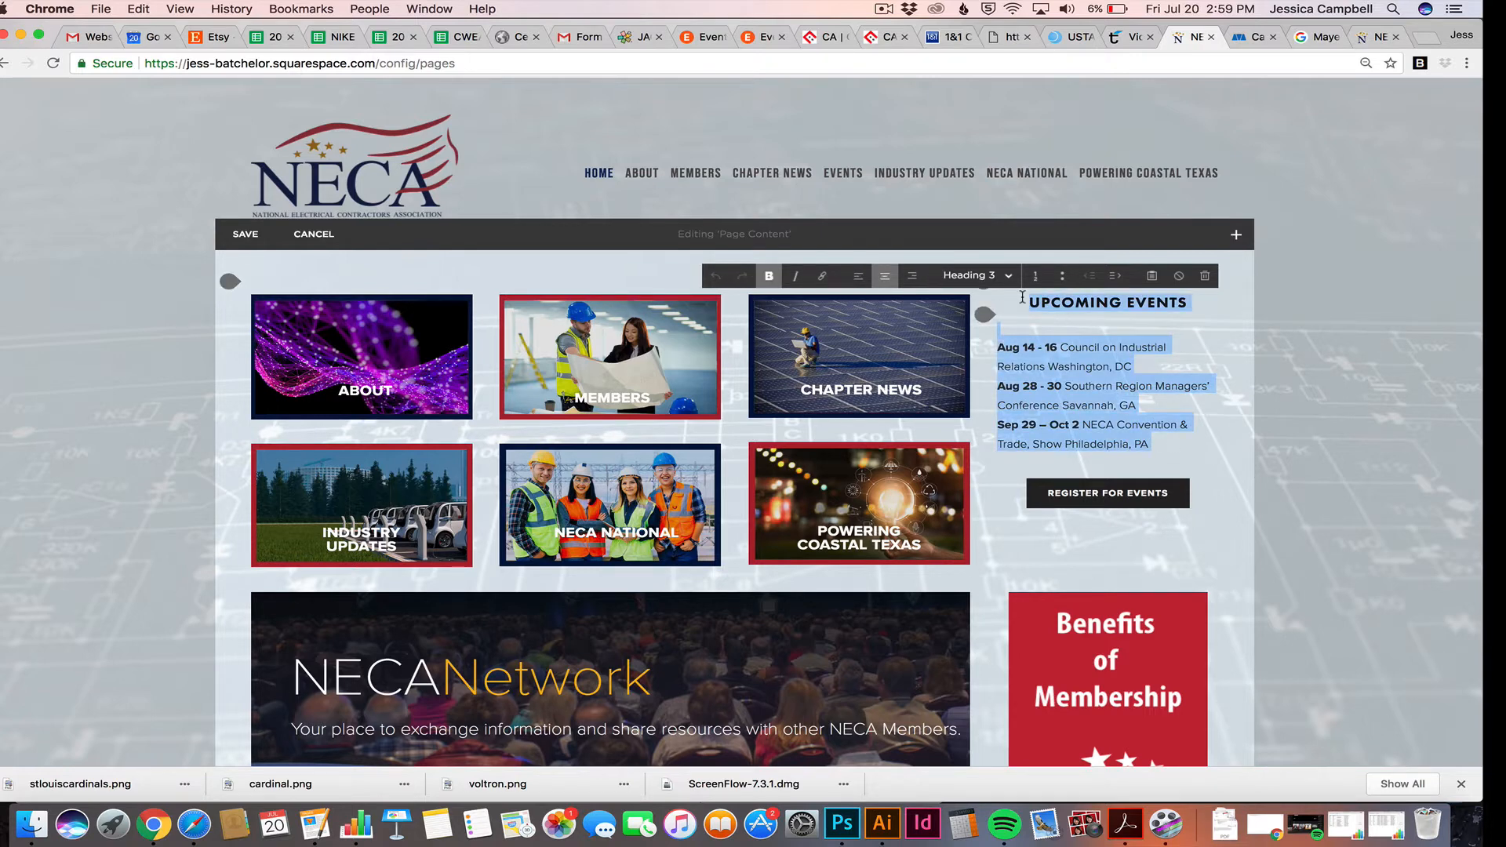
key(BackSpace)
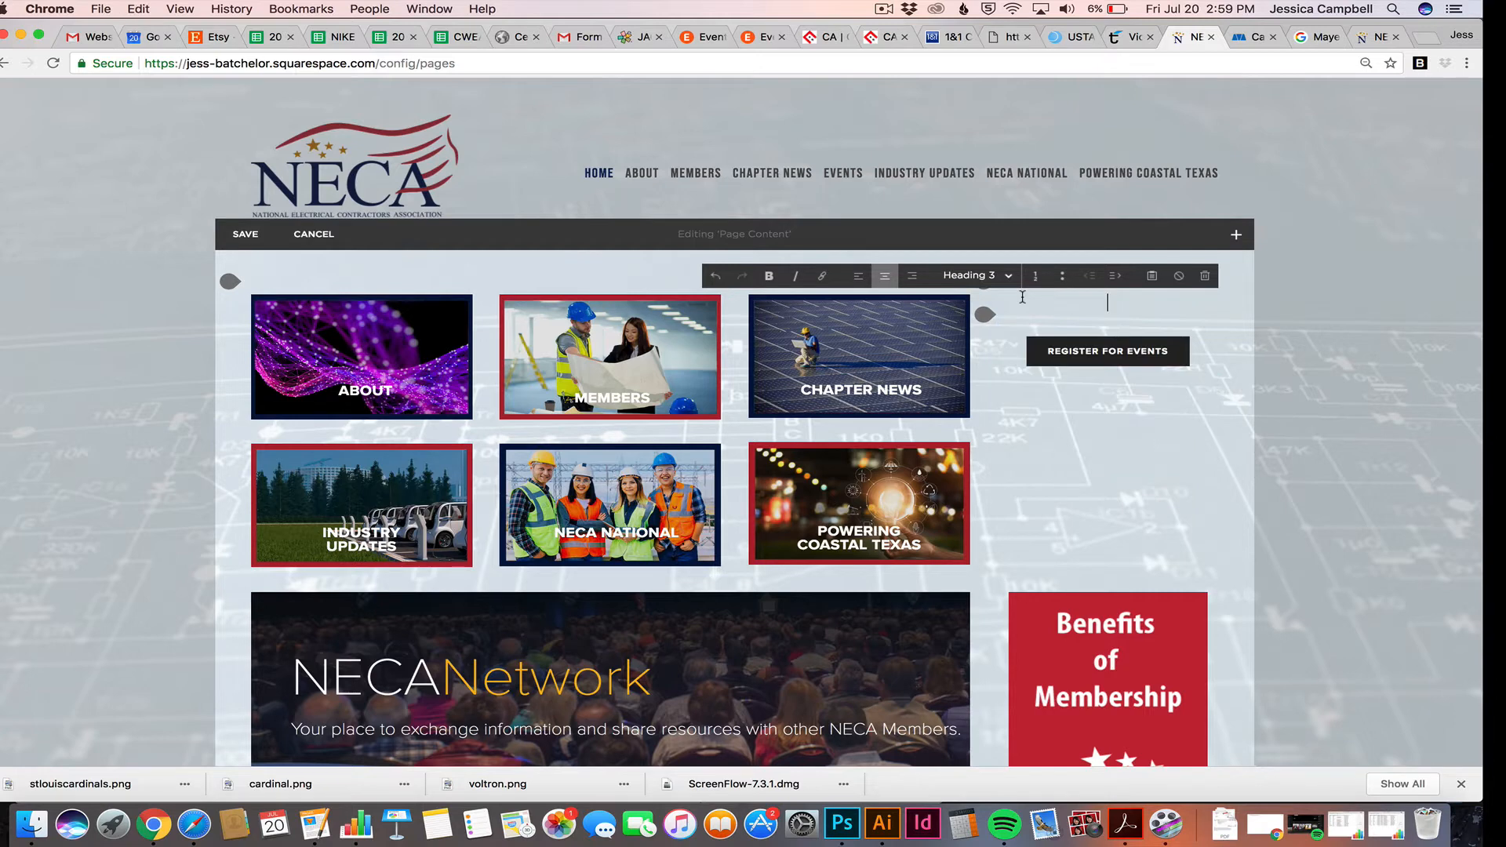
click(1353, 435)
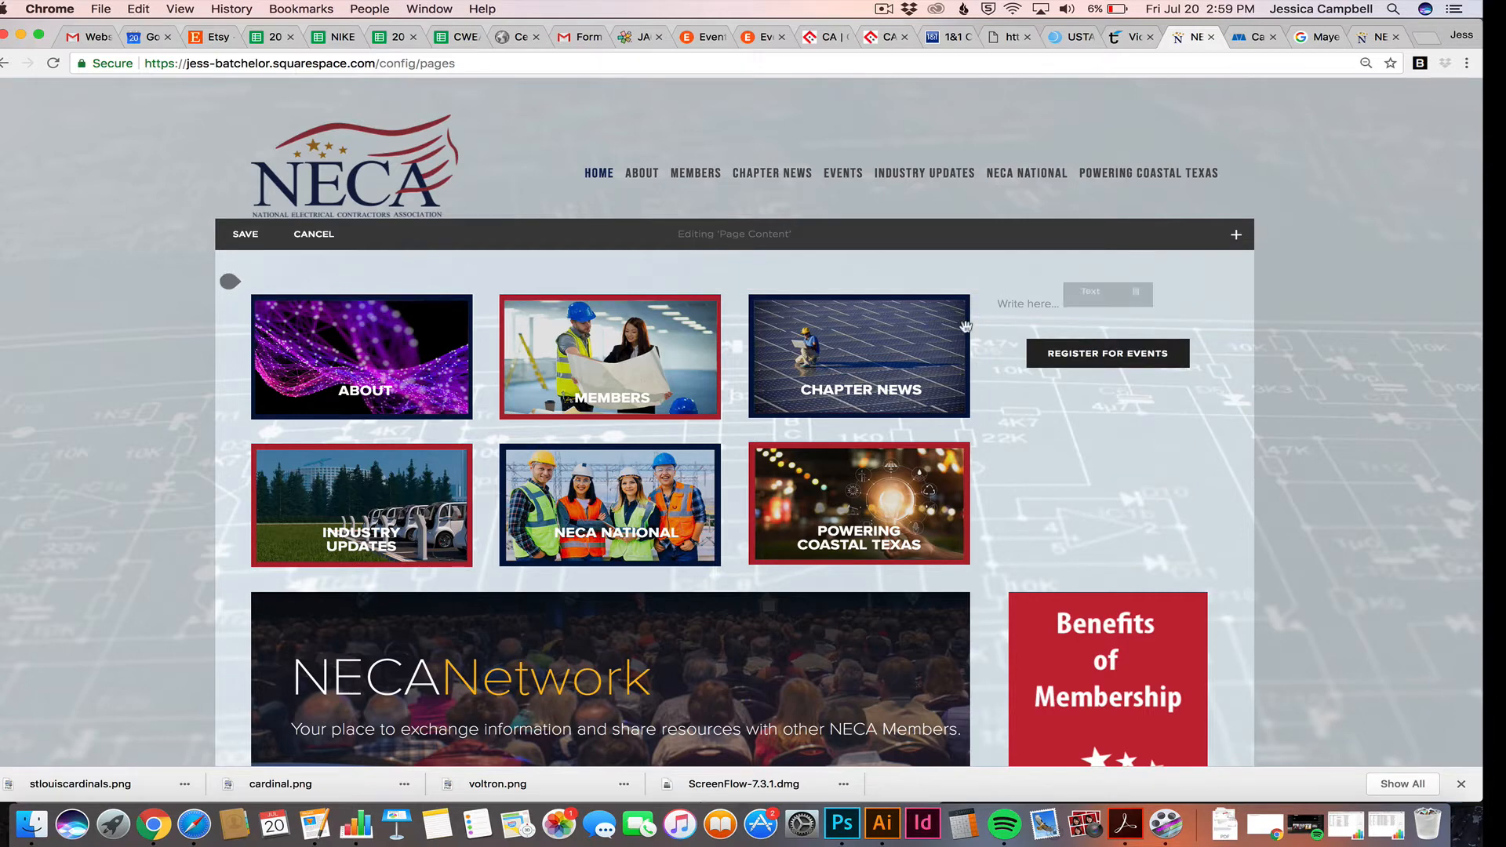
Write a bold, centred 'Chapter News U' heading line in the emptied text block
click(1011, 303)
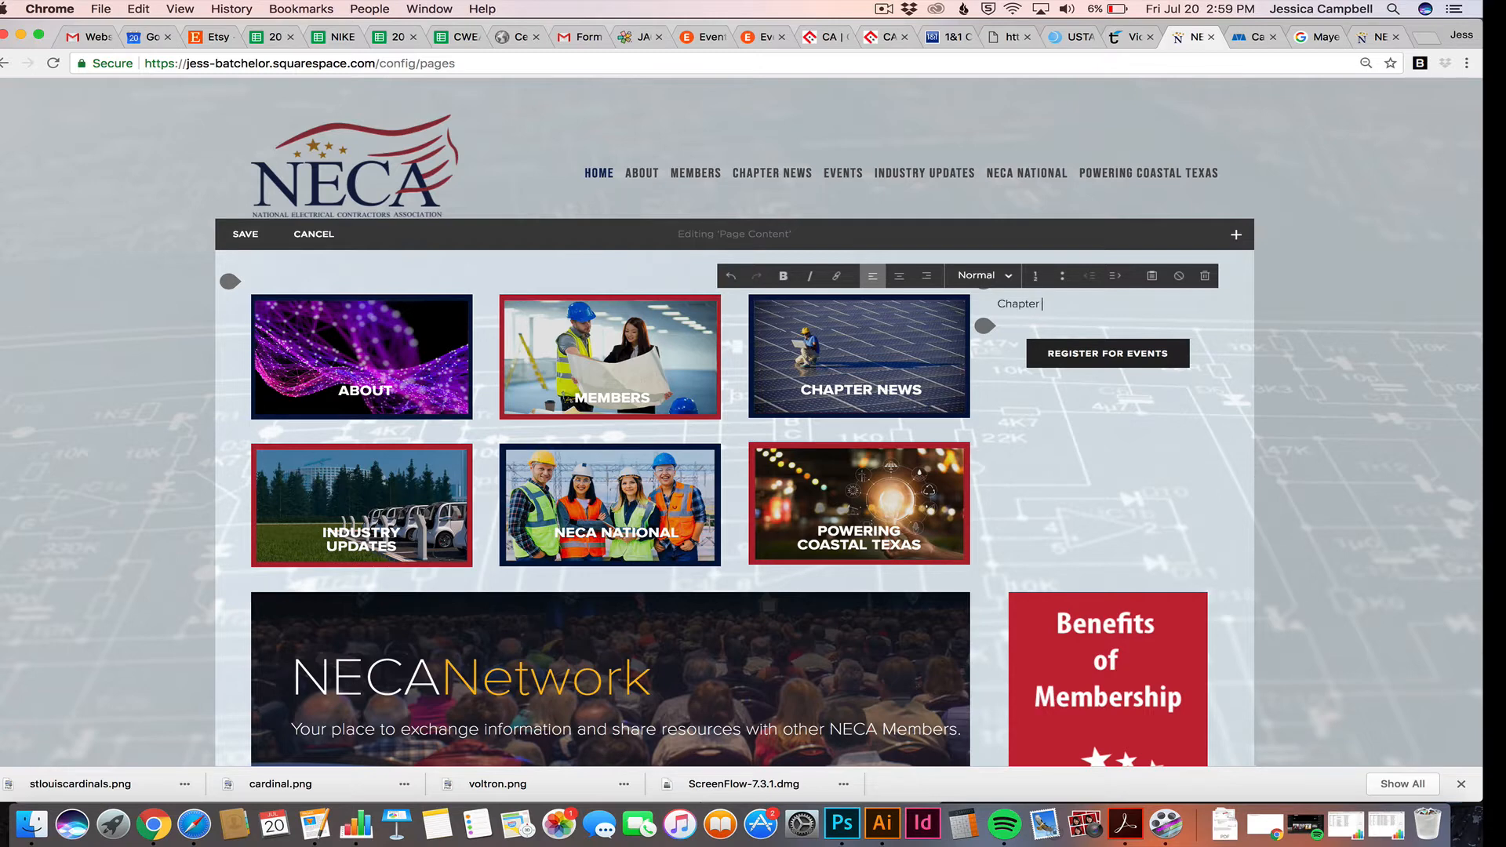
text(Chapter News Updates)
triple_click(1106, 303)
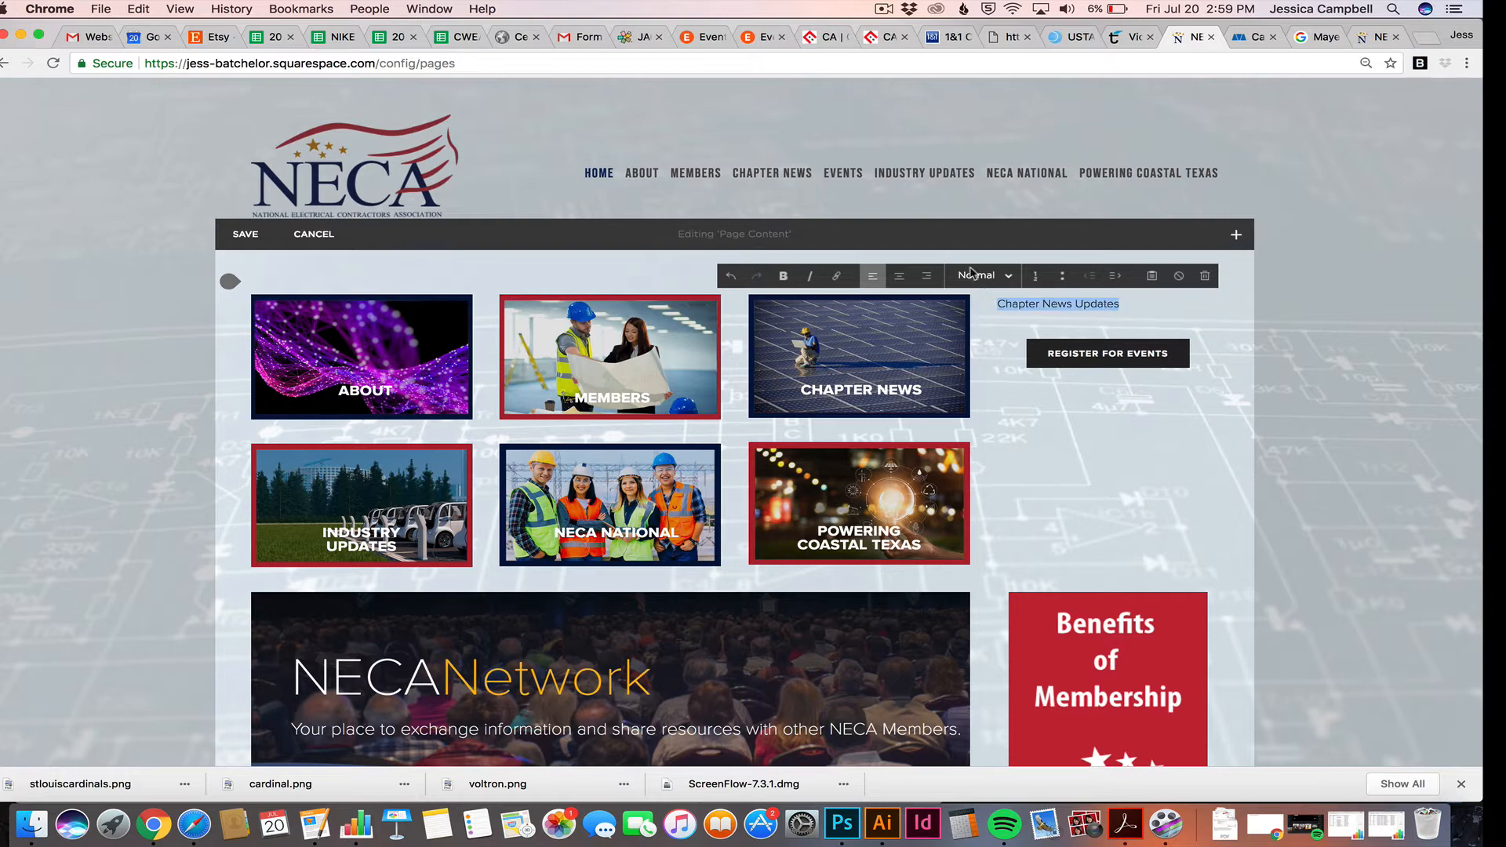
click(783, 275)
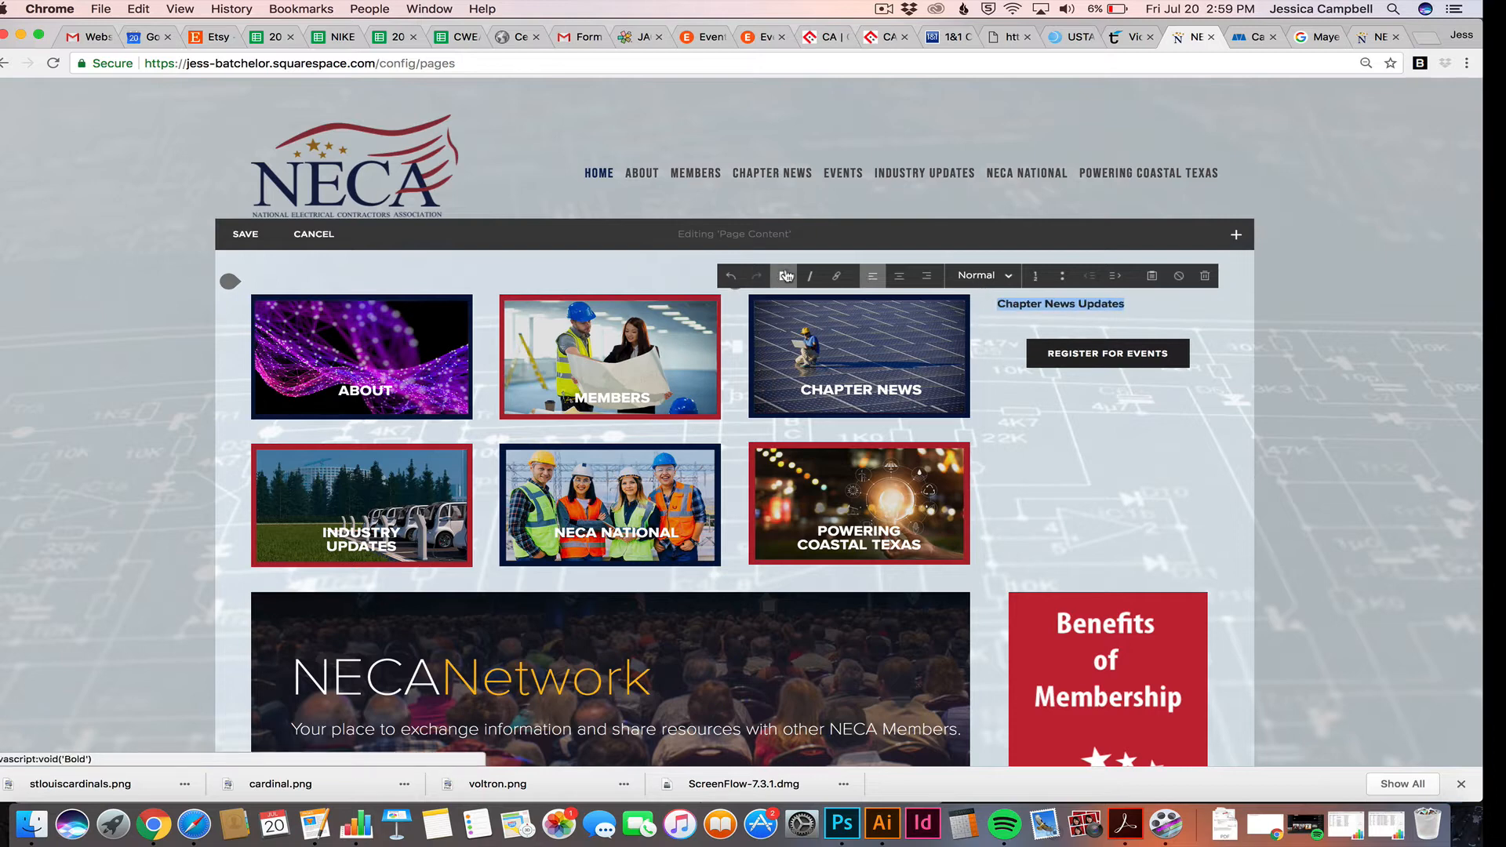
click(900, 276)
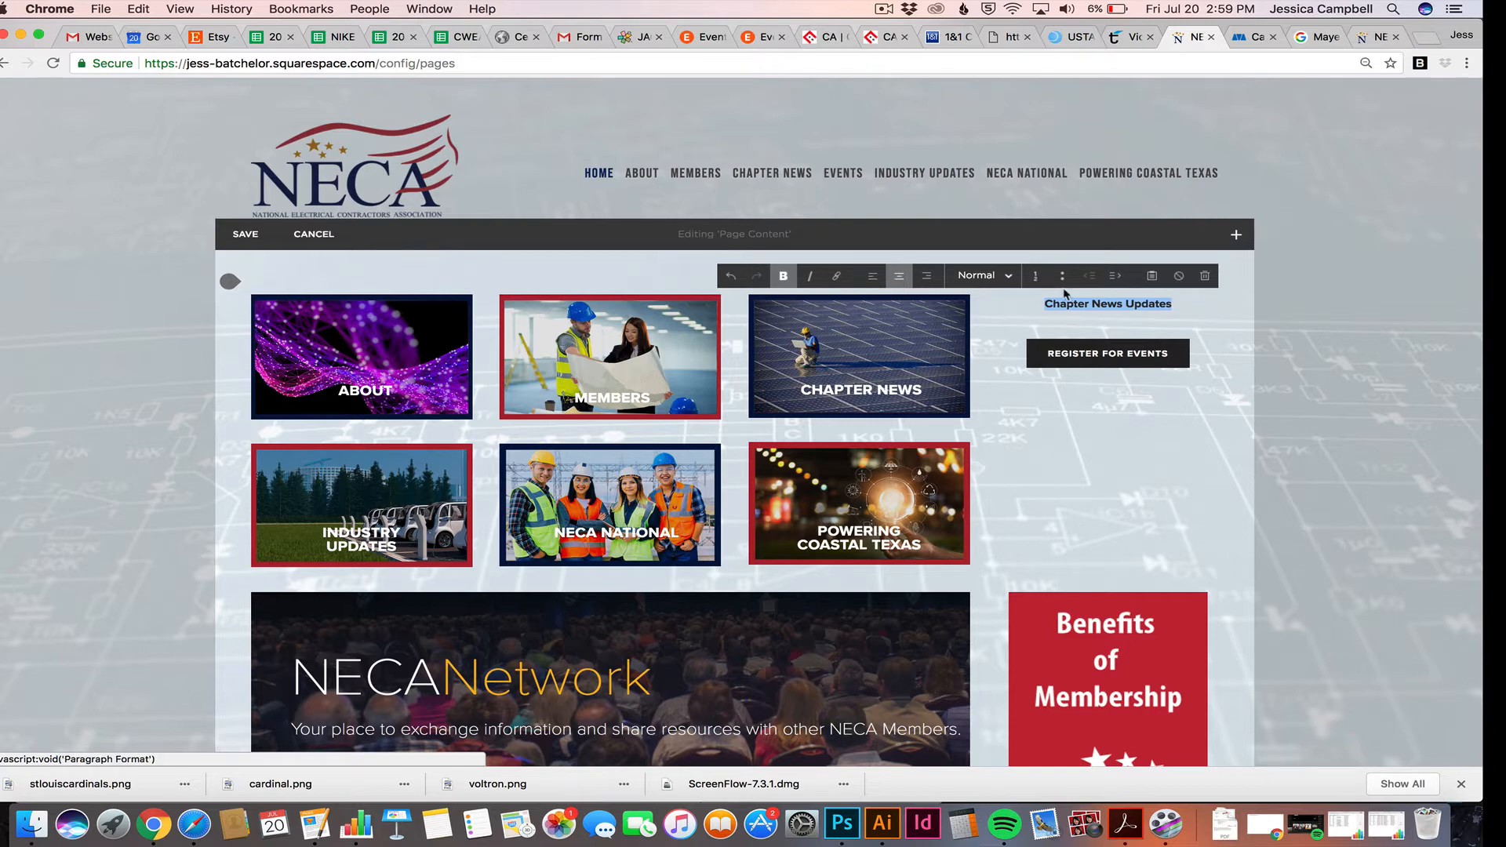
click(1085, 304)
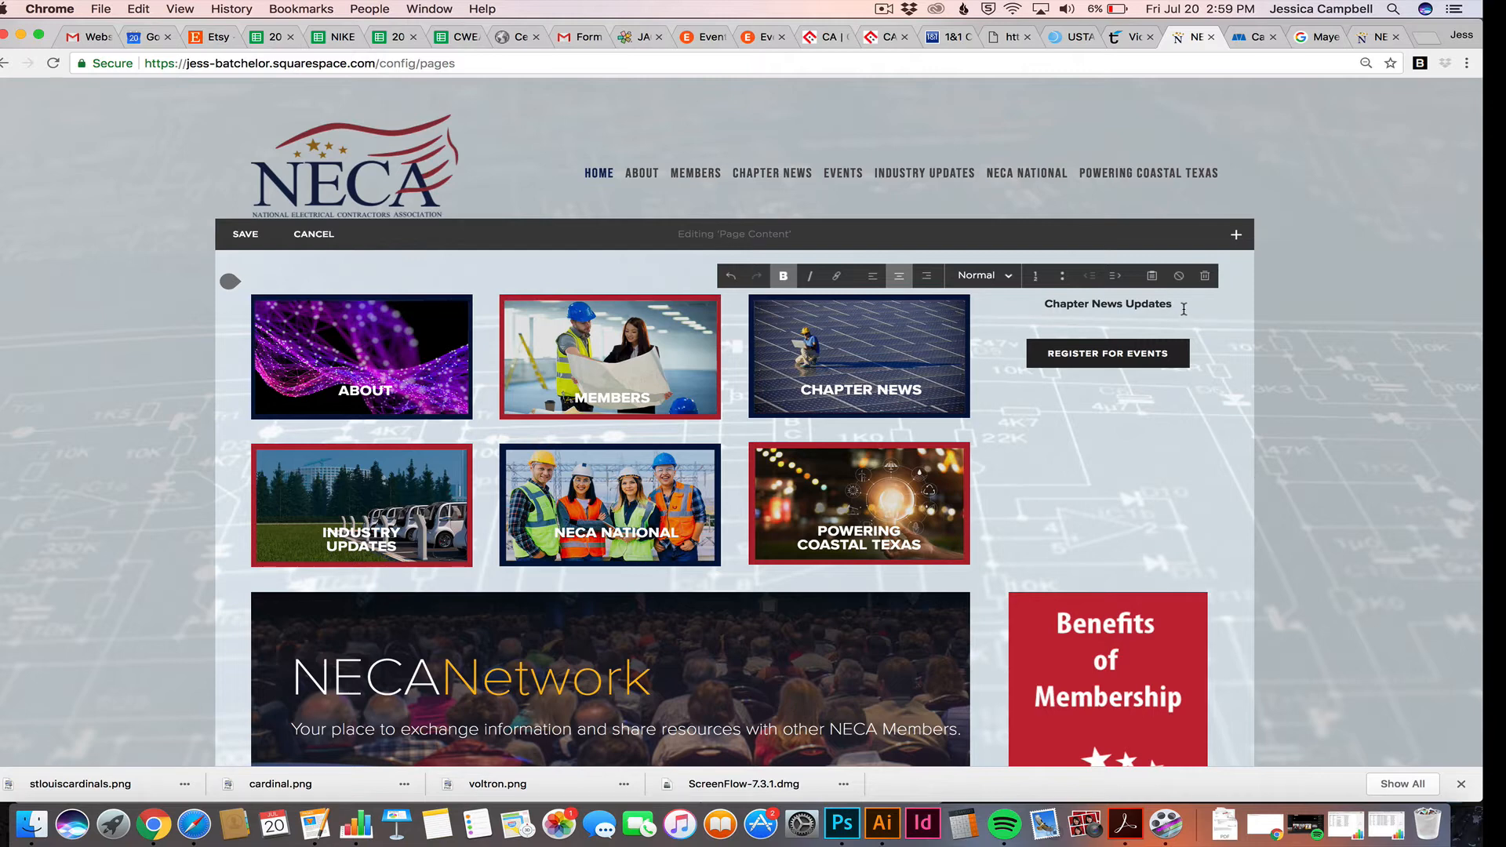
Replace the Chapter News line by pasting back the Upcoming Events heading and three events
drag(1183, 309, 1034, 299)
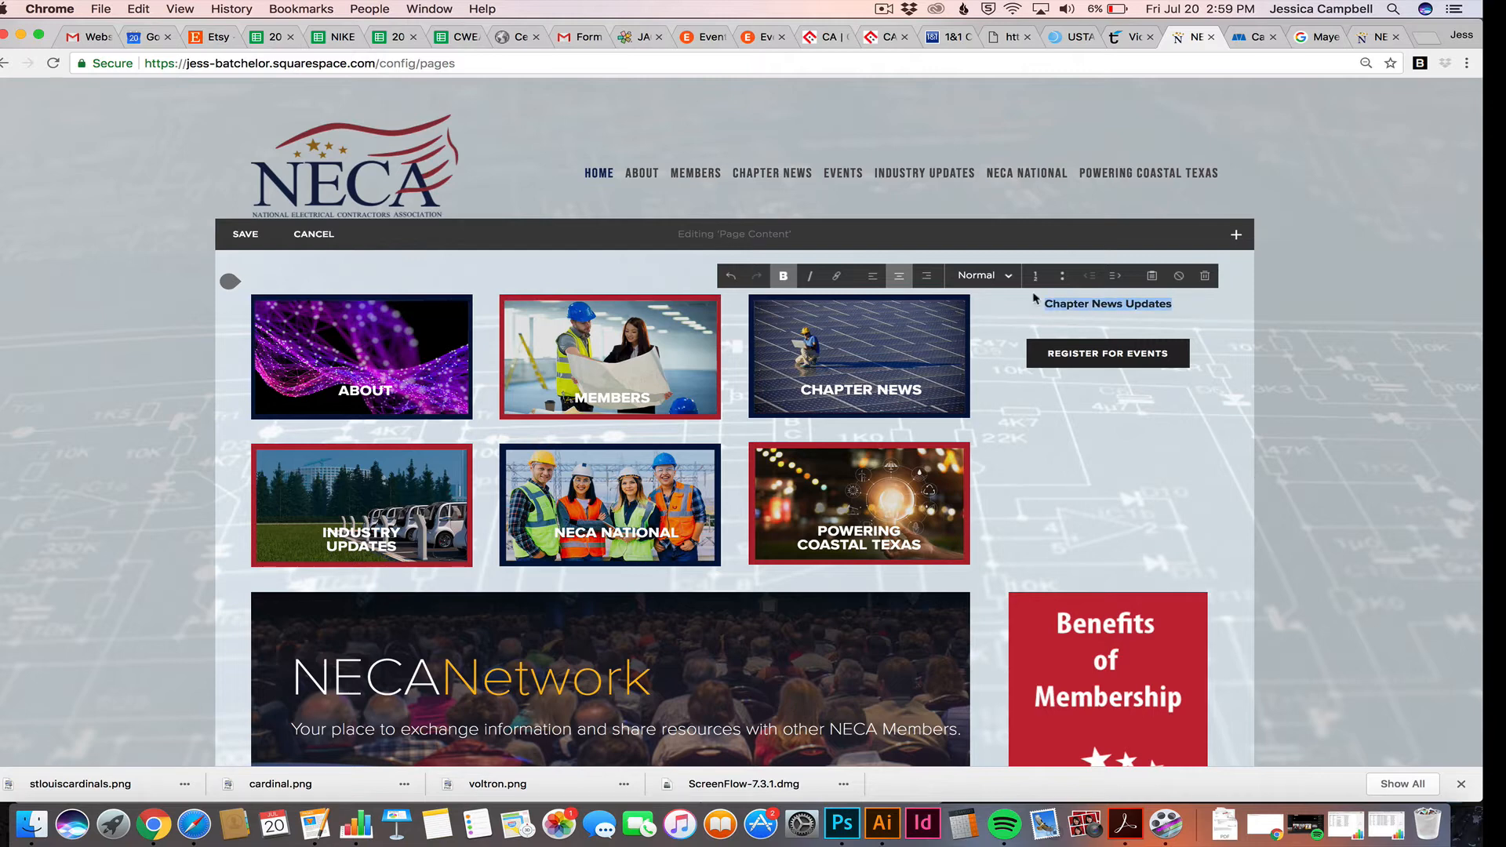
mouse_move(1071, 361)
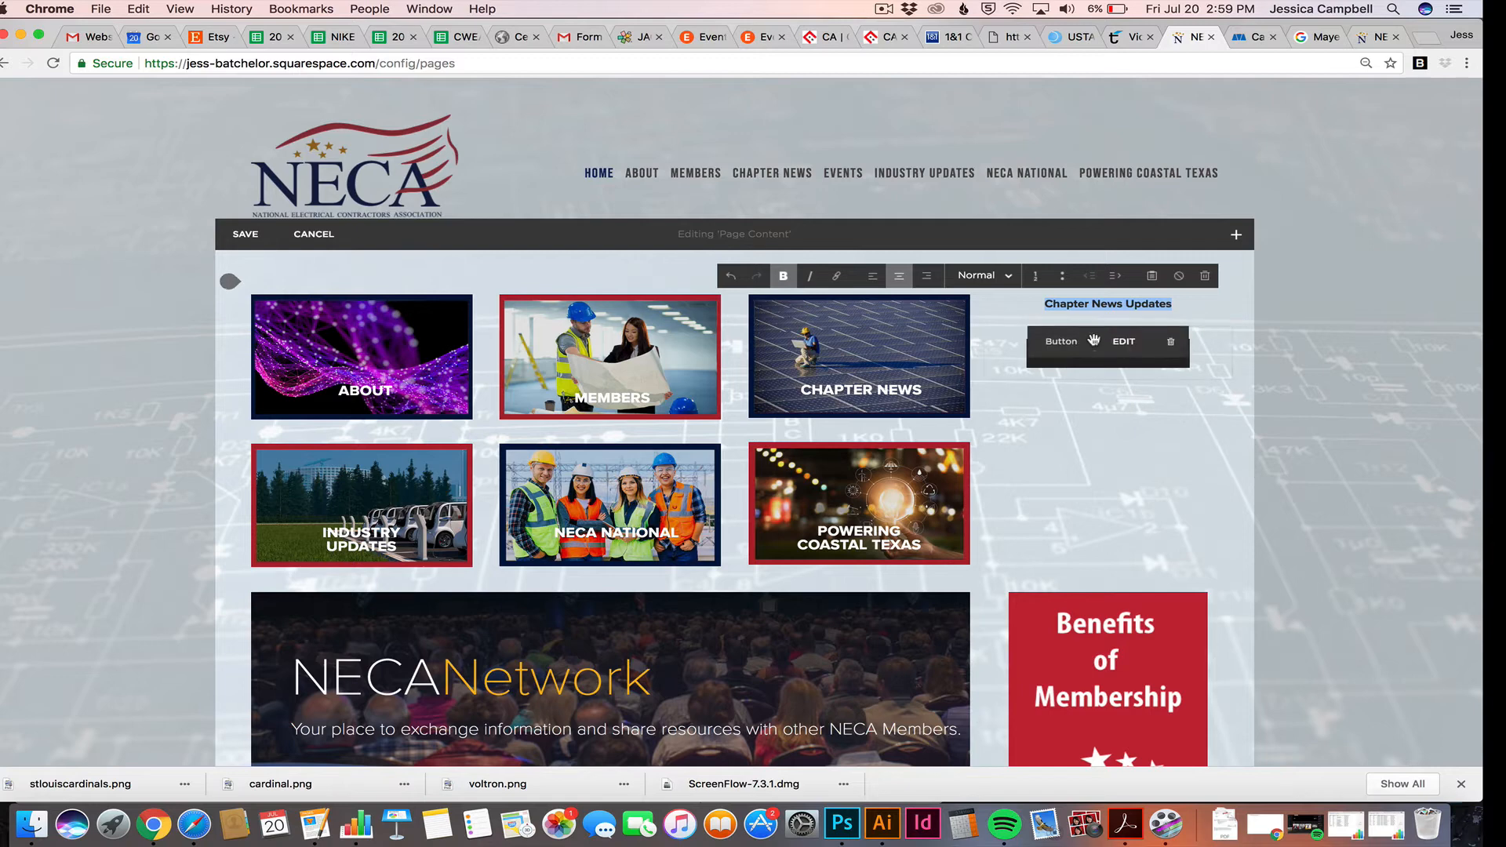
click(1188, 305)
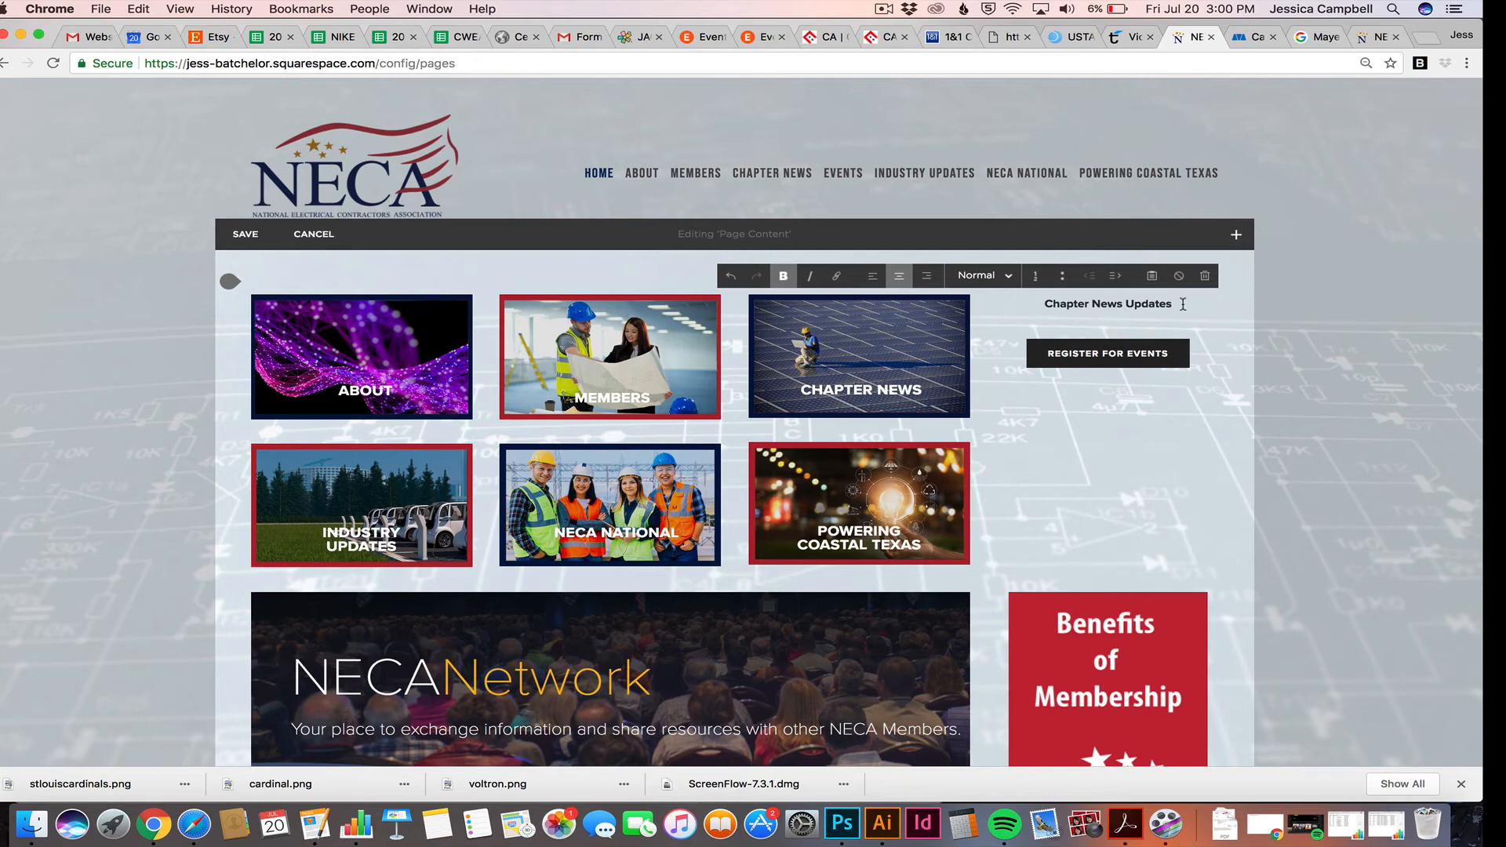
drag(1177, 304, 1039, 303)
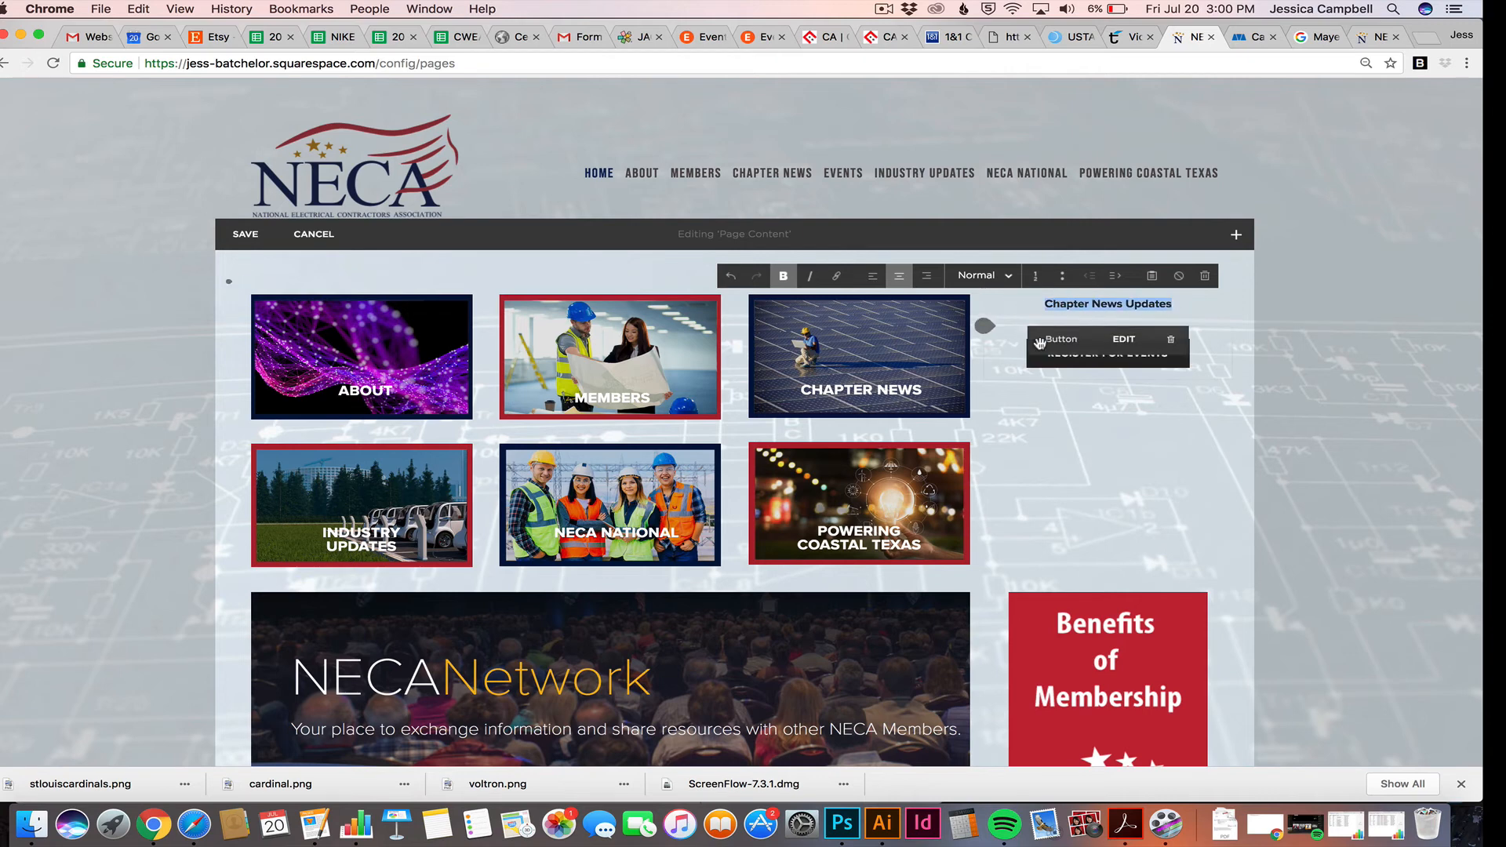
text(UPCOMING EVENTS Aug 14 - 16 Council on Industrial Relations Washington, DC Aug 28 - 30 Southern Region Managers' Conference Savannah, GA Sep 29 – Oct 2 NECA Convention & Trade, Show Philadelphia, PA)
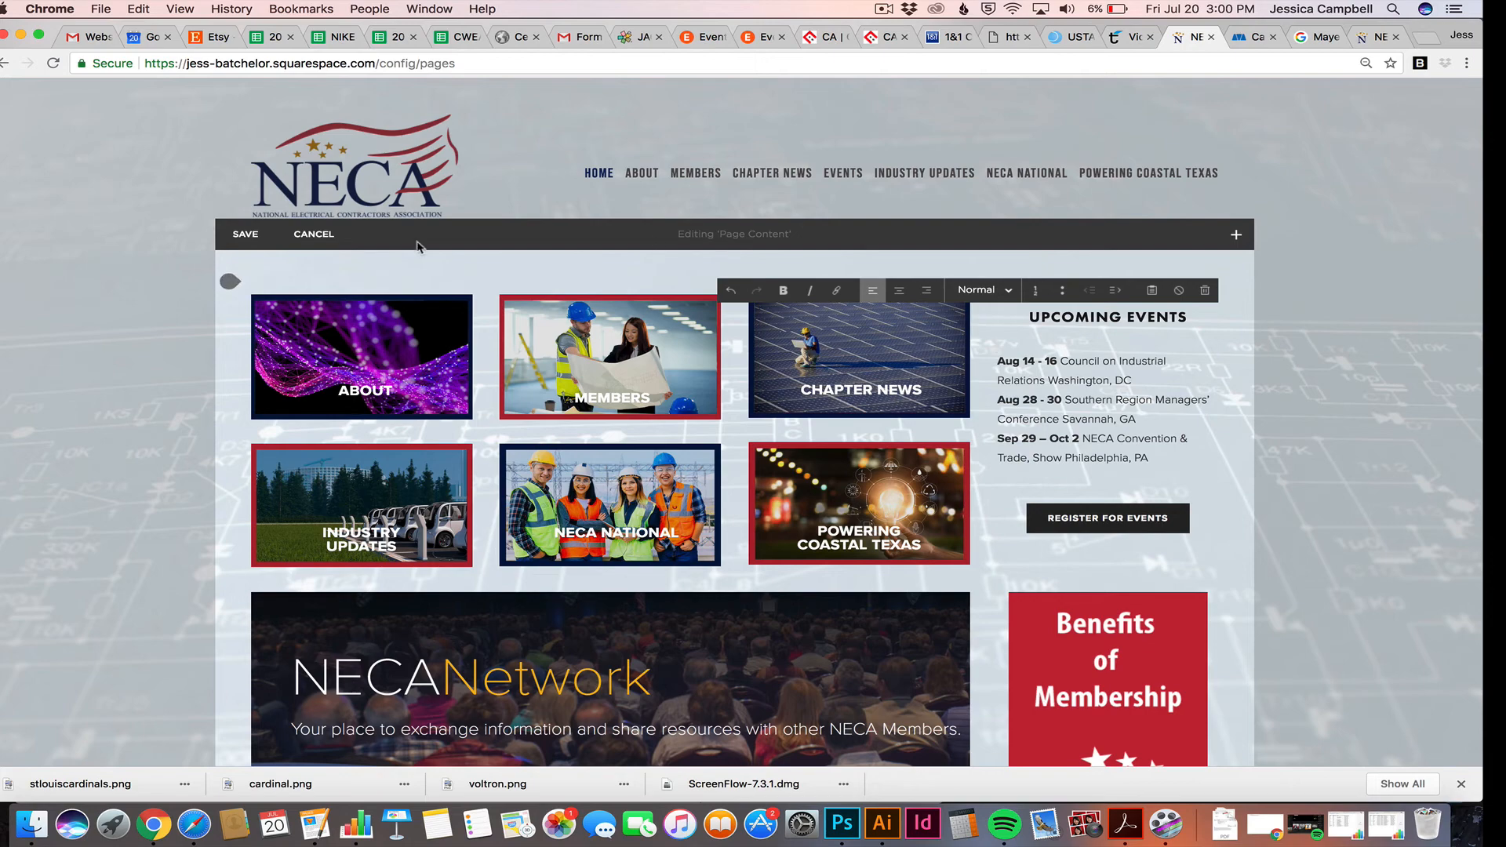
Save the Home page edits and go to the account's websites list
click(250, 233)
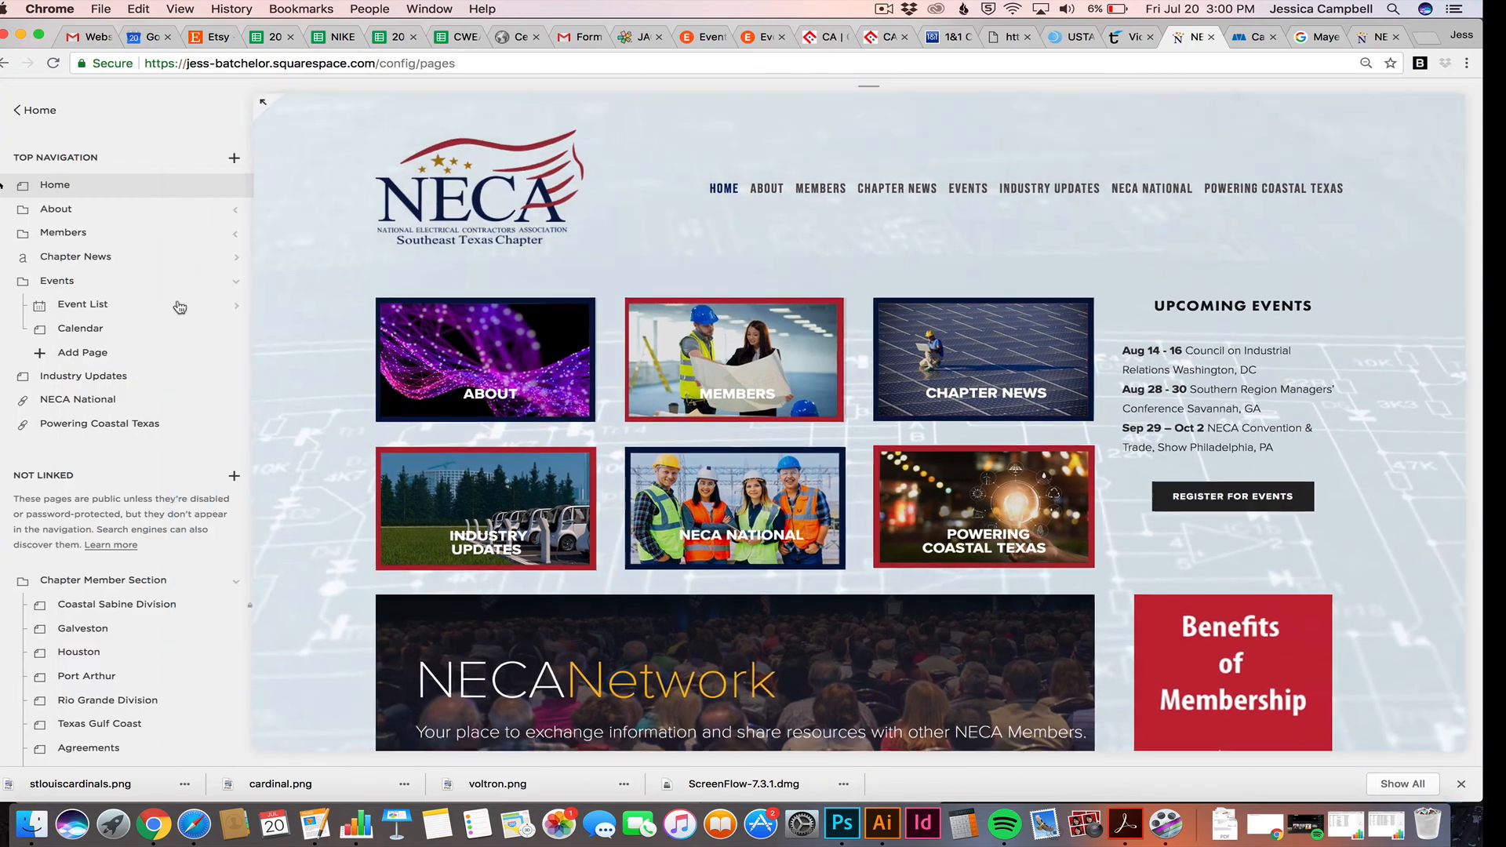
scroll(576, 451, down, 5)
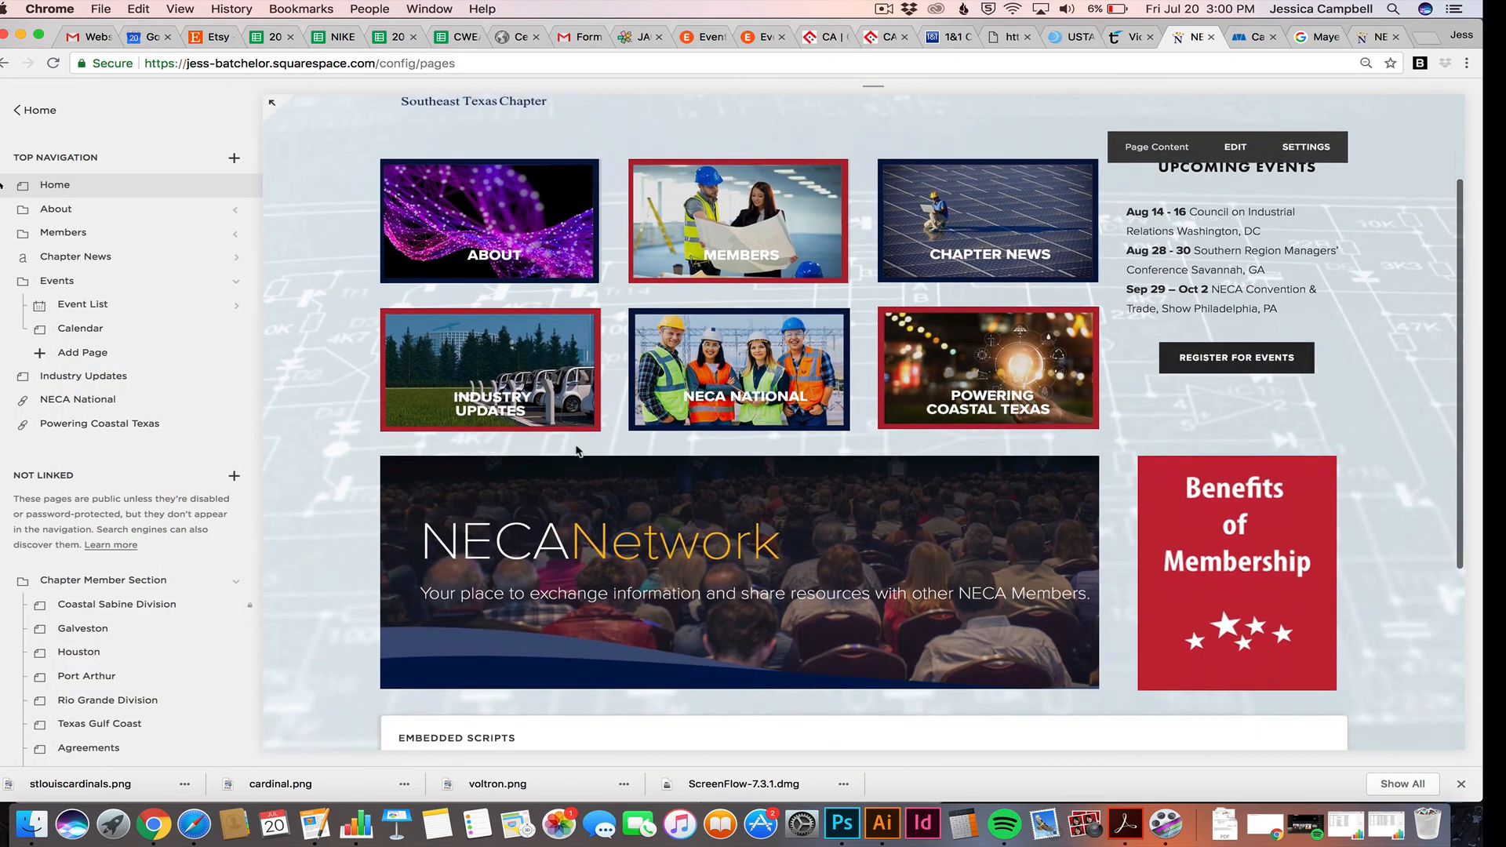
scroll(576, 451, up, 4)
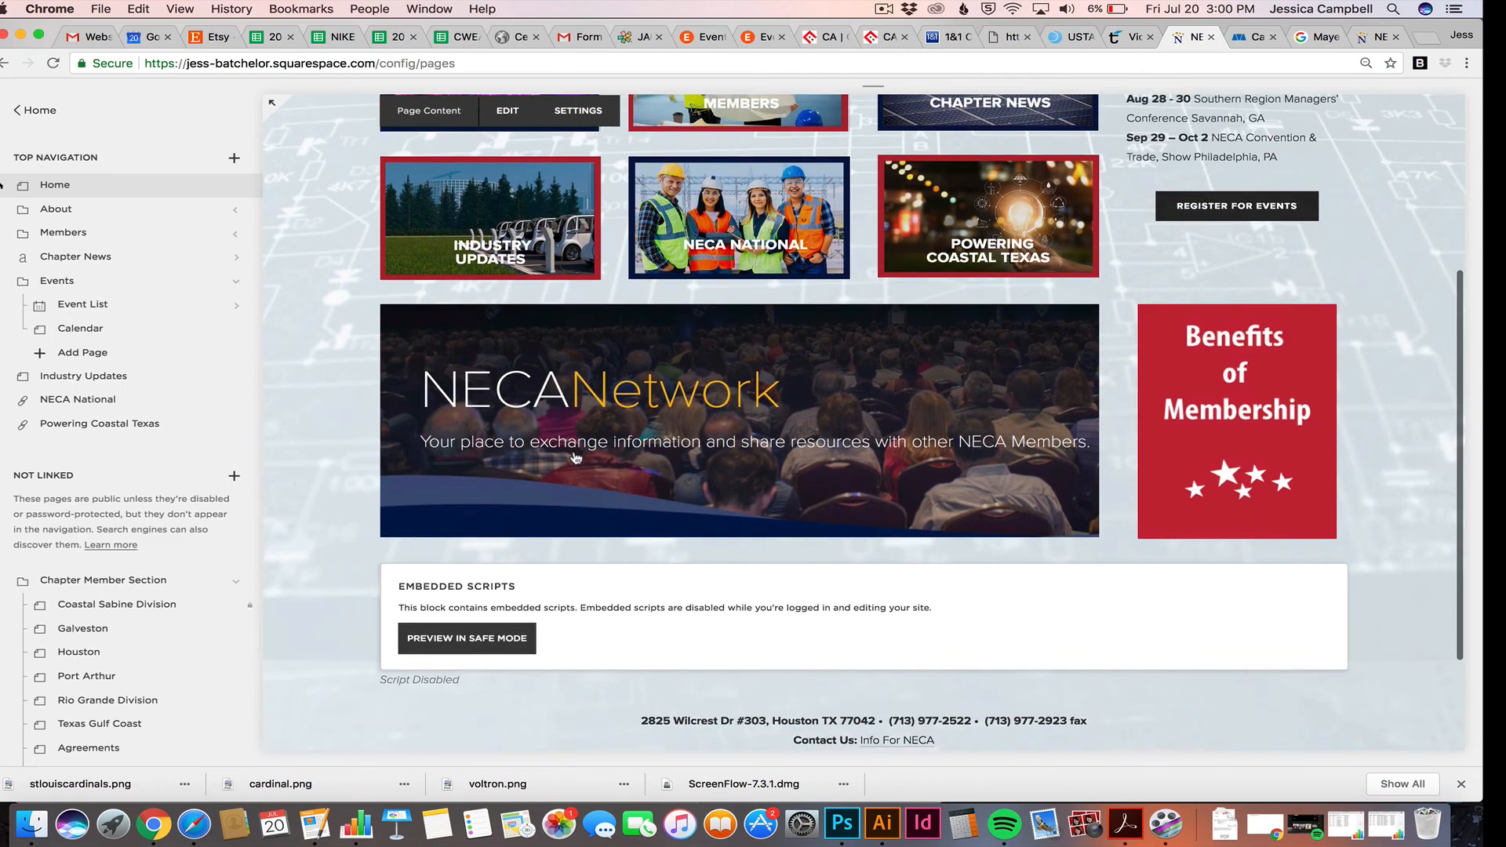
scroll(47, 161, down, 3)
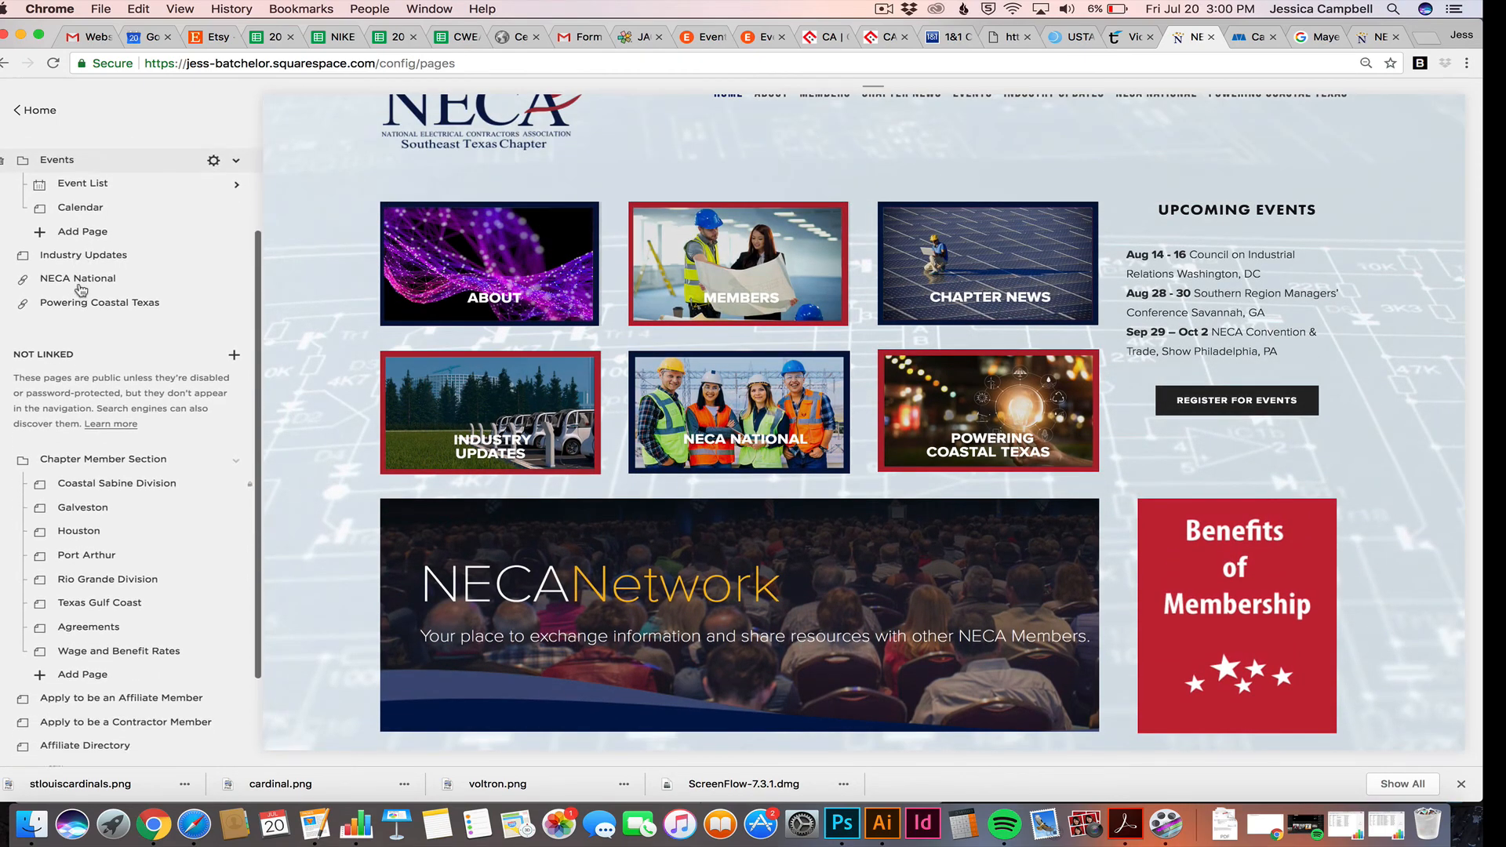
click(36, 114)
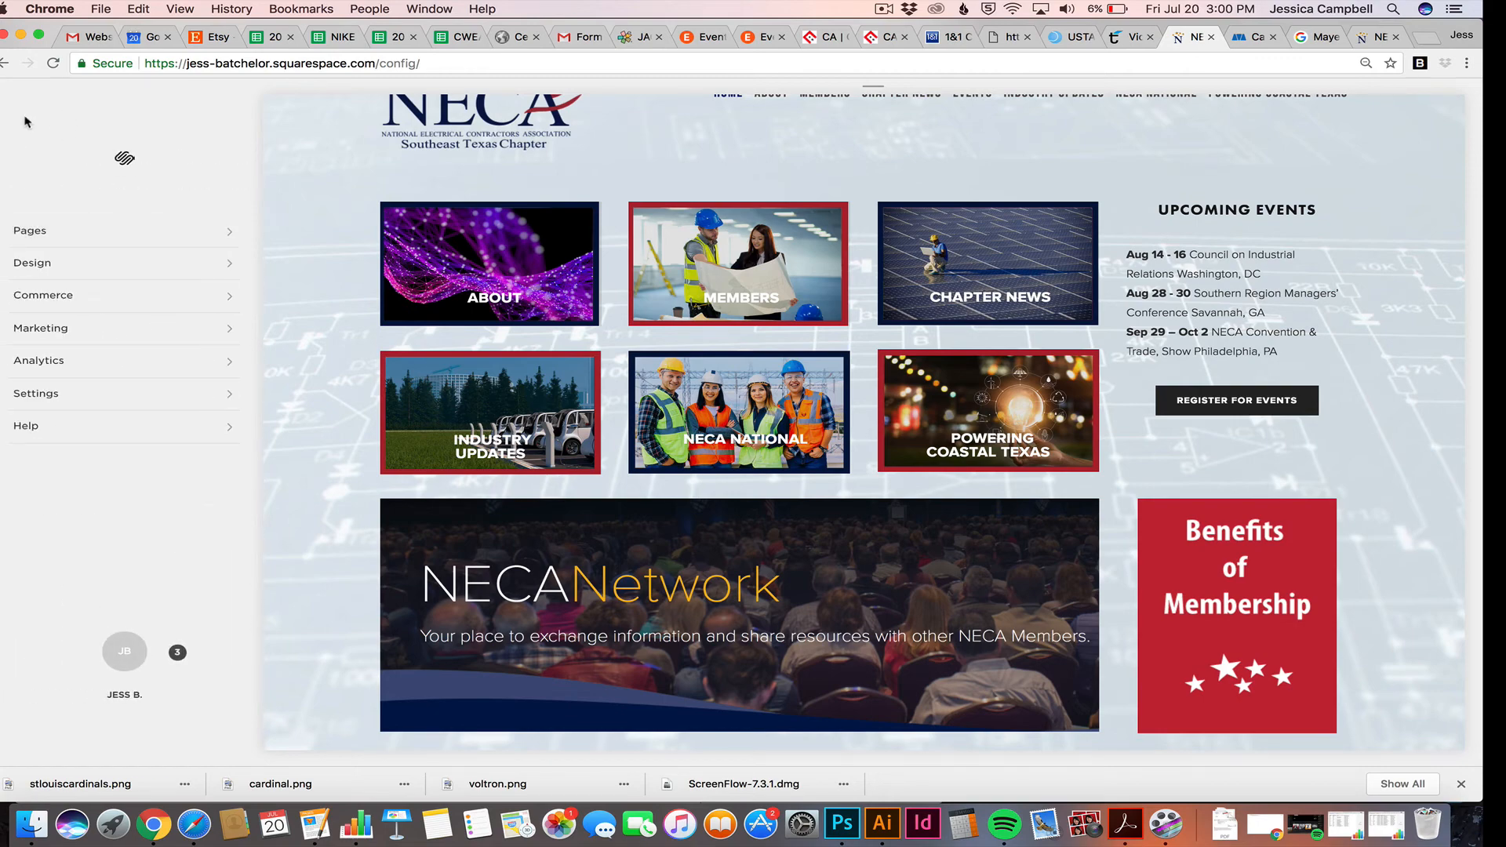
click(126, 663)
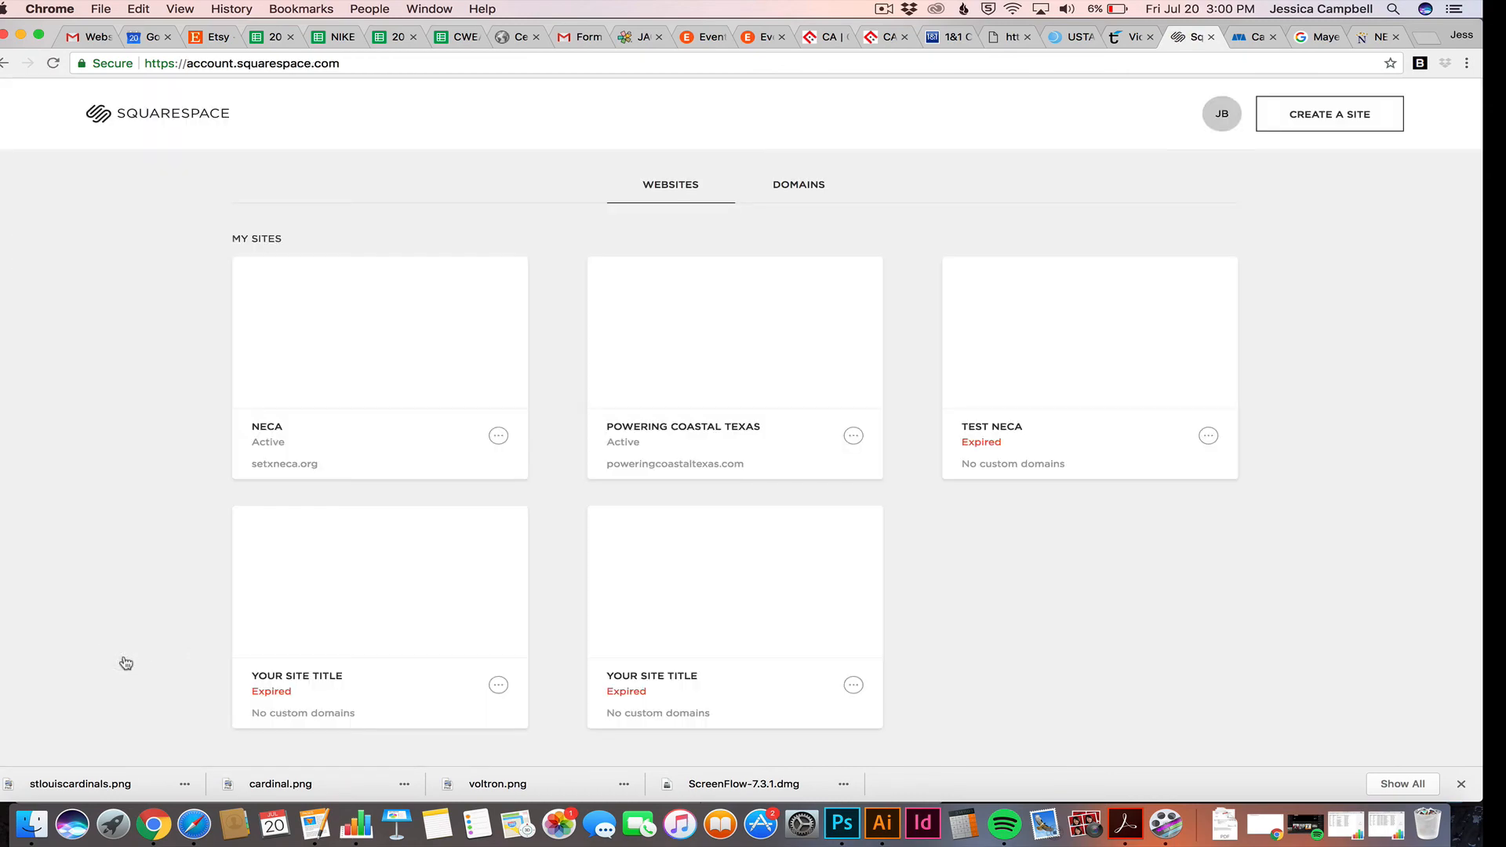